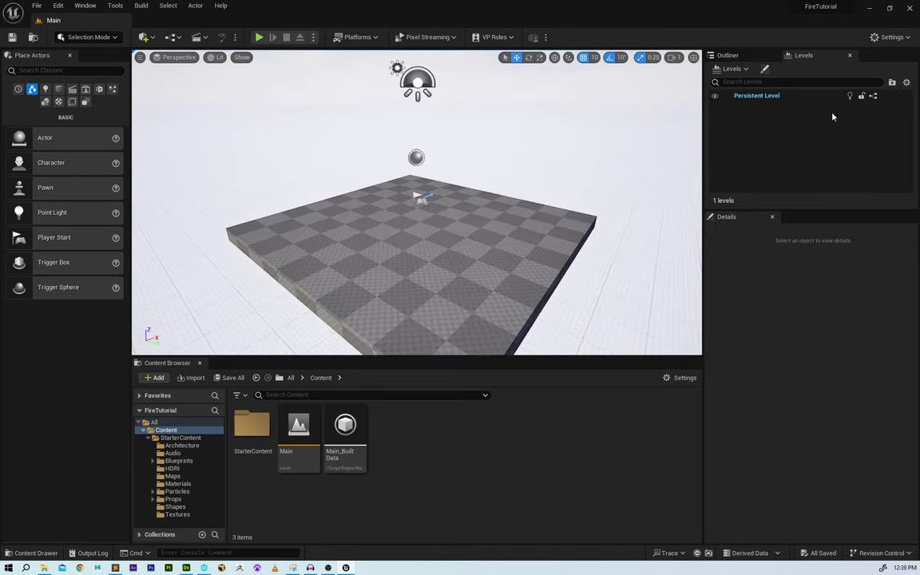
- Show the level's actor list and delete the Player Start from the scene
left_click(749, 55)
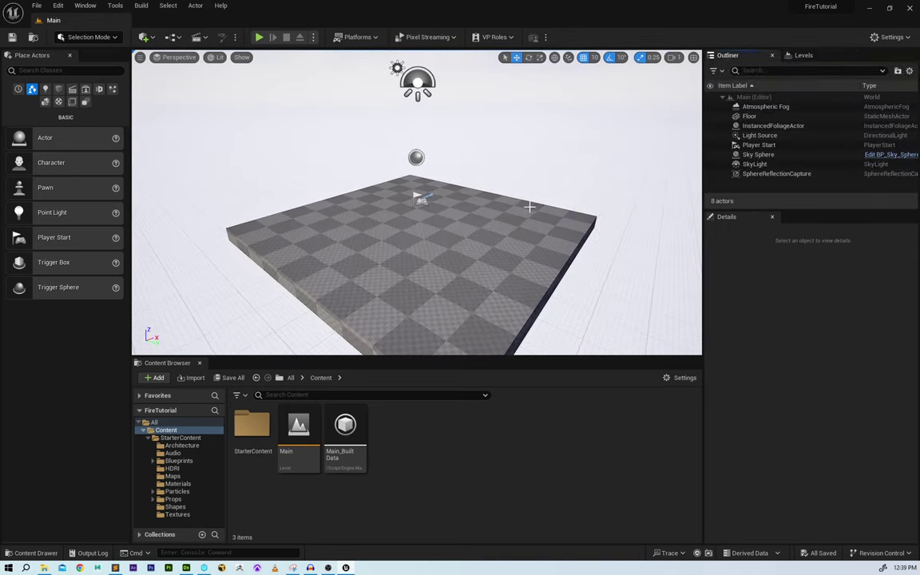
left_click_drag(493, 203, 473, 182, "alt")
scroll(493, 203, "up", 6)
left_click(430, 203)
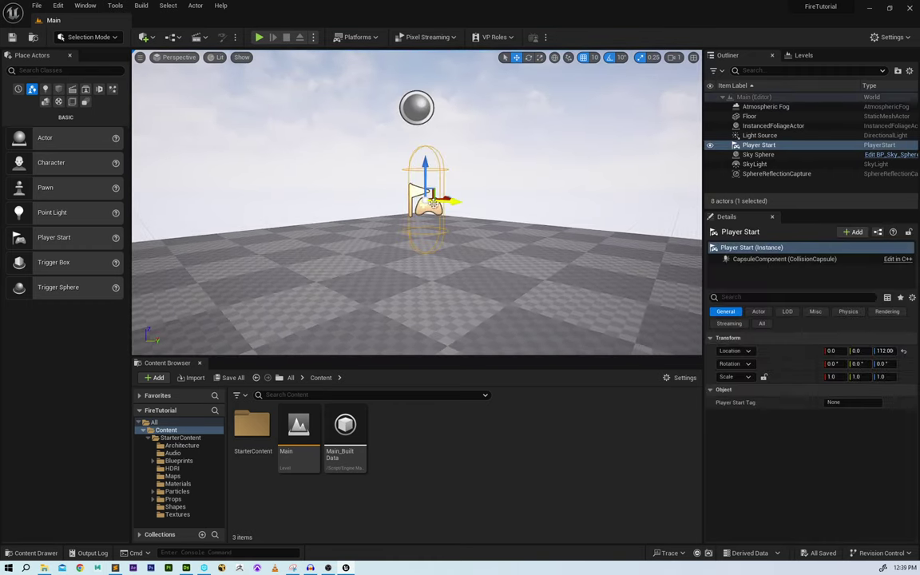
key("Delete")
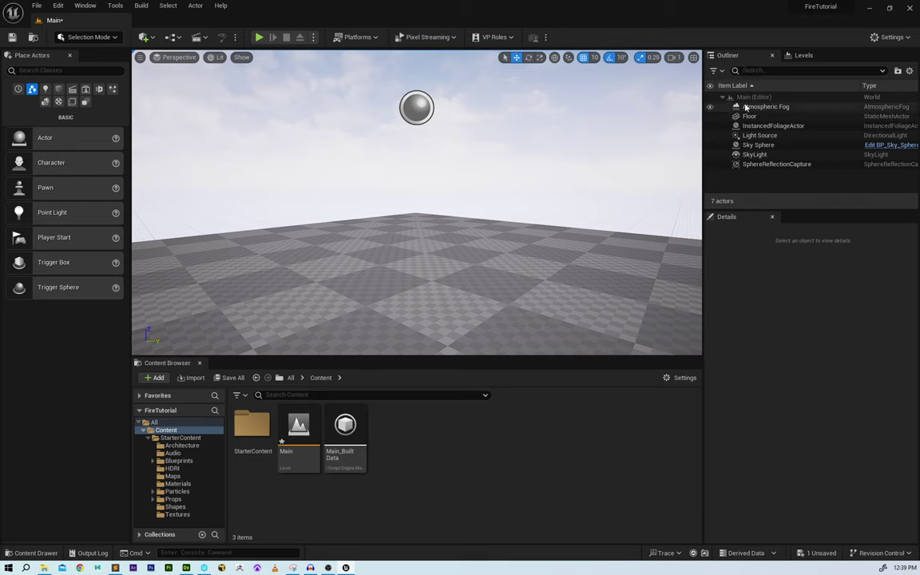
- Toggle the visibility of the Atmospheric Fog, Sky Sphere and SkyLight to compare the lighting, and delete the Sky Sphere
left_click(710, 107)
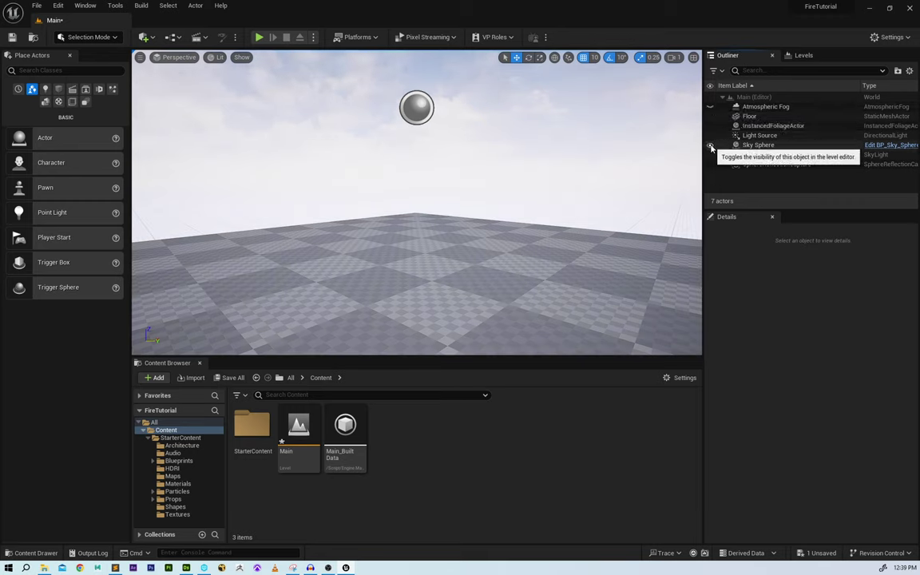
left_click(711, 146)
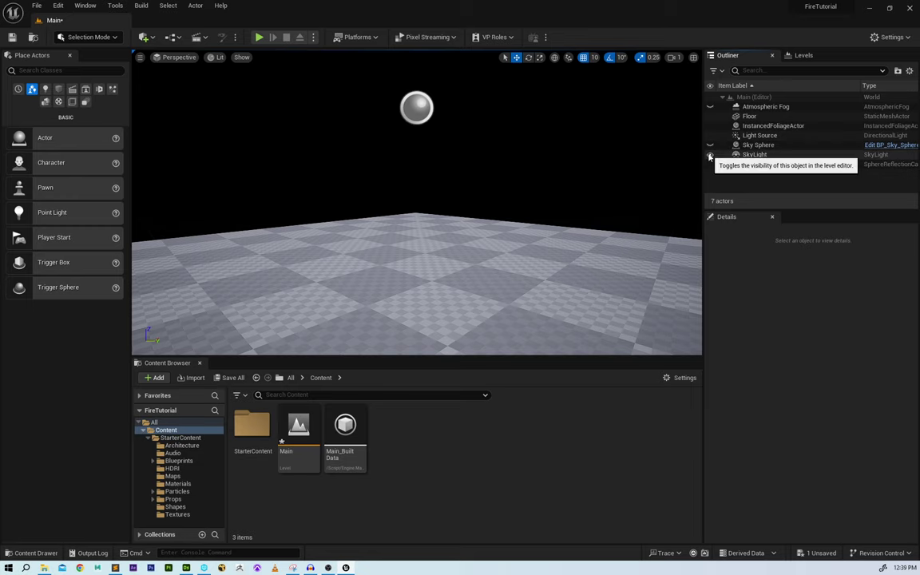
left_click(710, 155)
left_click(710, 155)
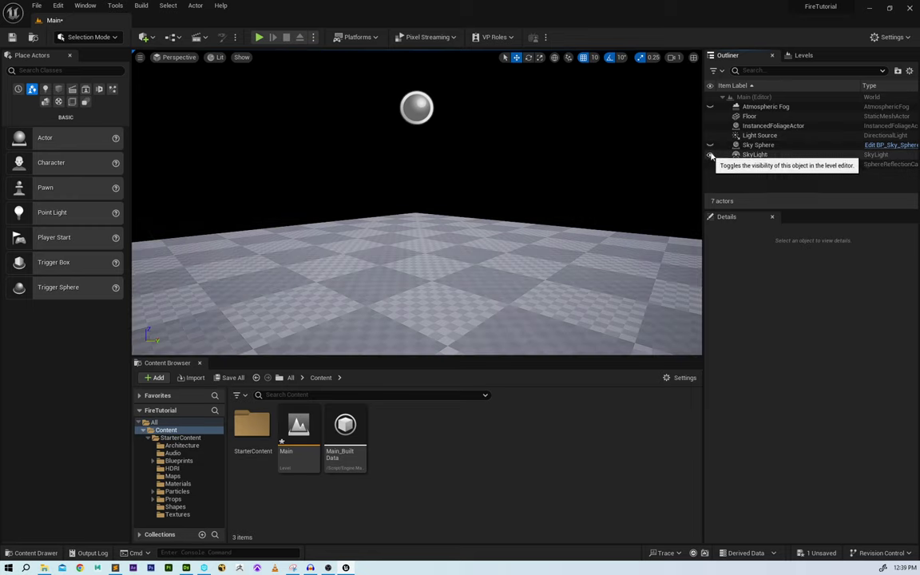
left_click(710, 107)
left_click_drag(488, 203, 456, 221, "alt")
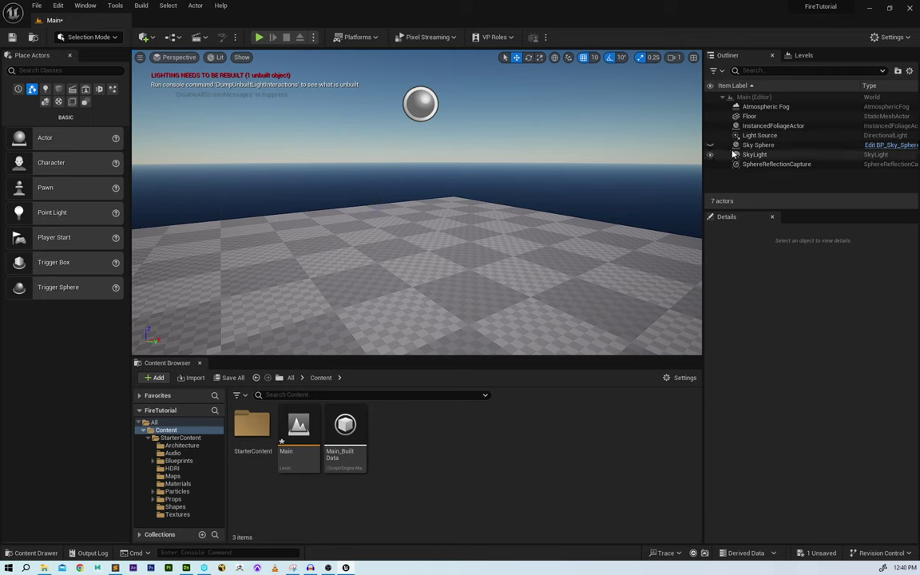
left_click(766, 147)
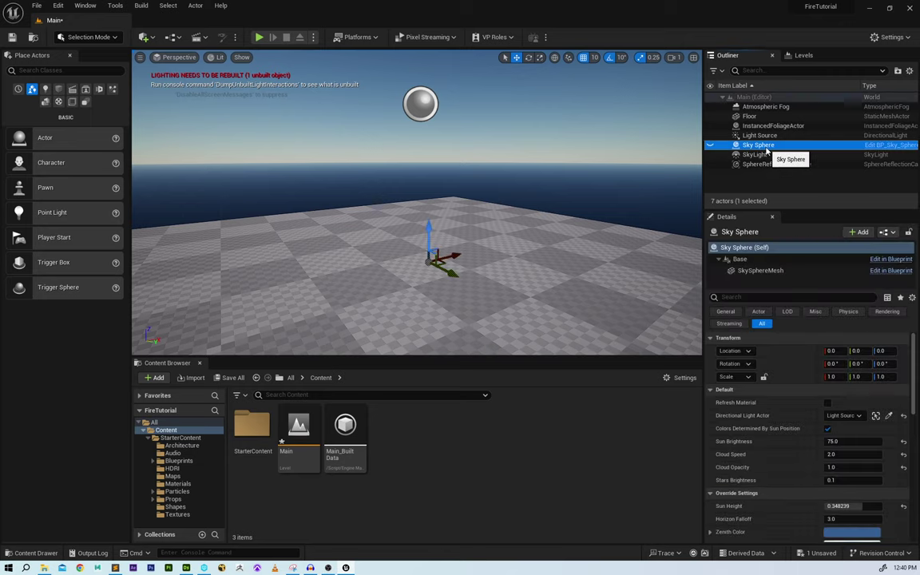
key("Delete")
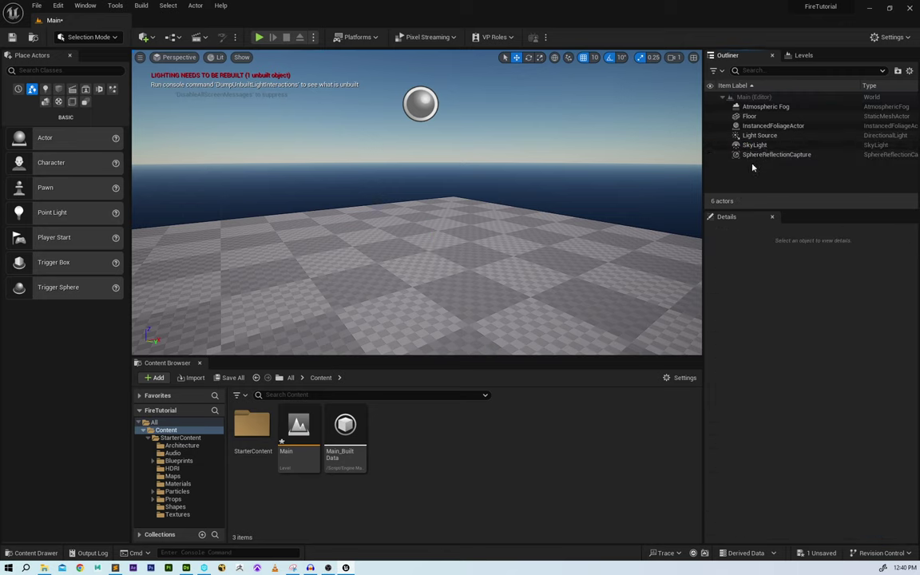
- Check the SphereReflectionCapture's effect by hiding and showing it, and delete it from the level
left_click(729, 156)
left_click(710, 155)
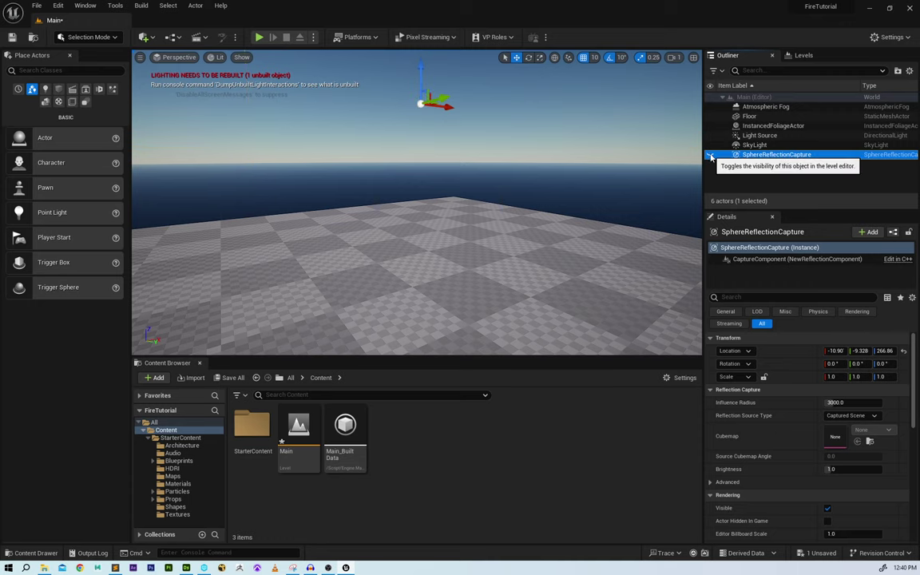
left_click(710, 155)
left_click(769, 154)
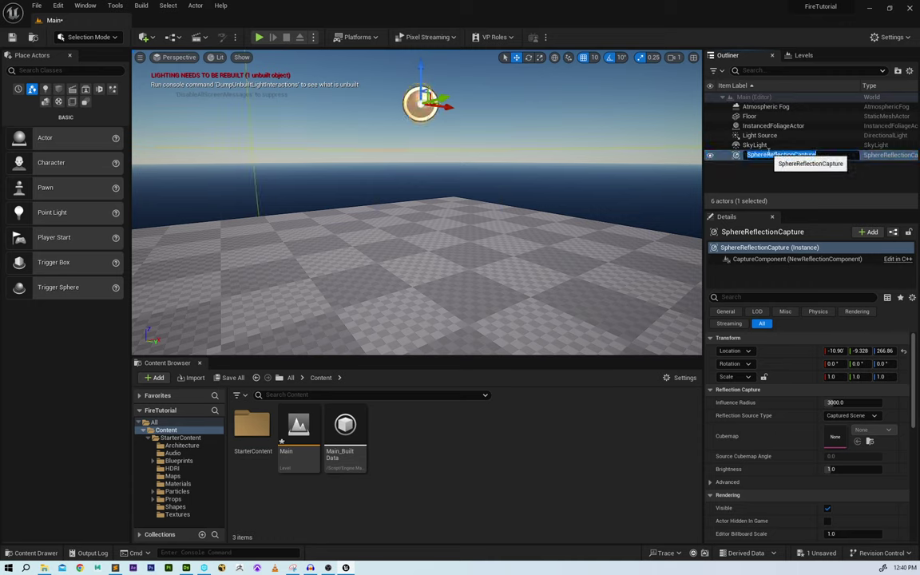
left_click(776, 148)
left_click(777, 157)
key("Delete")
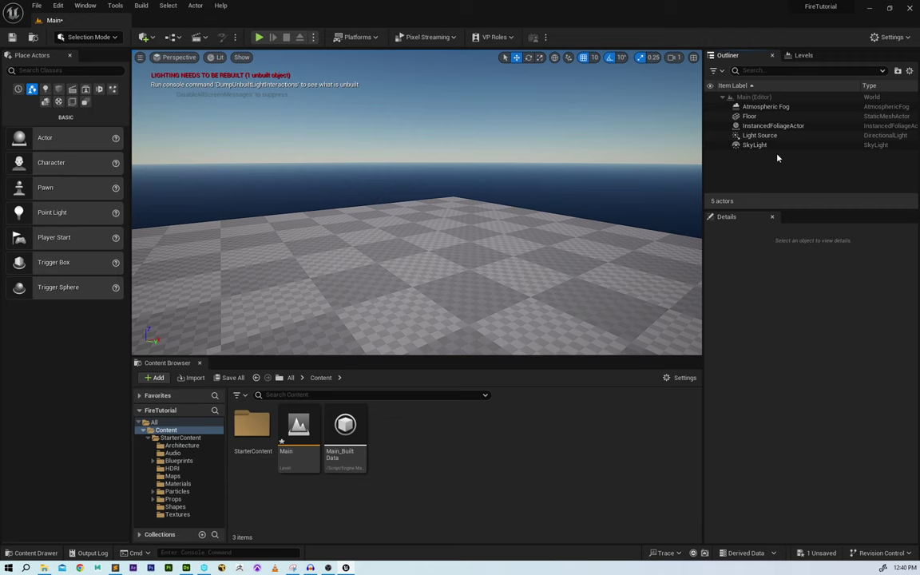
- Hide and show the SkyLight to examine its effect on the floor's lighting
left_click(769, 147)
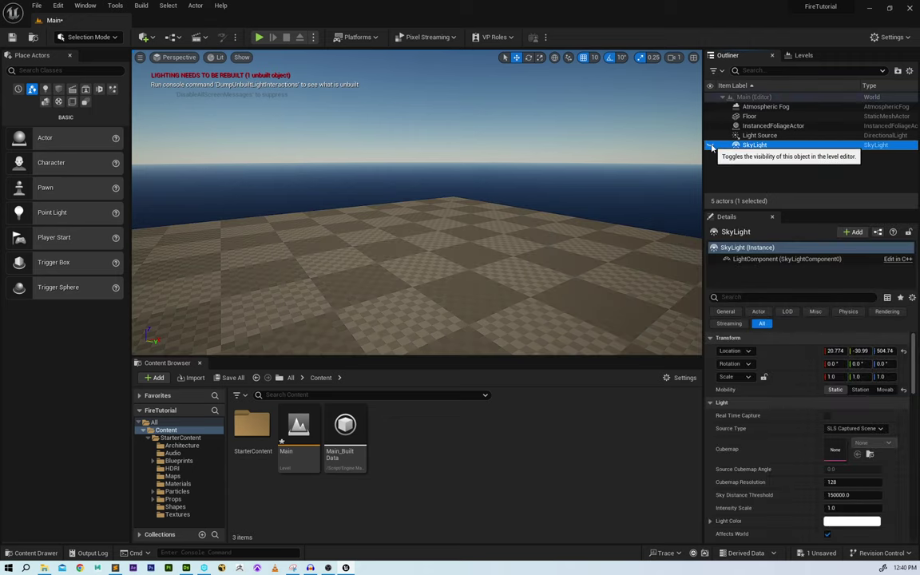
scroll(439, 213, "down", 3)
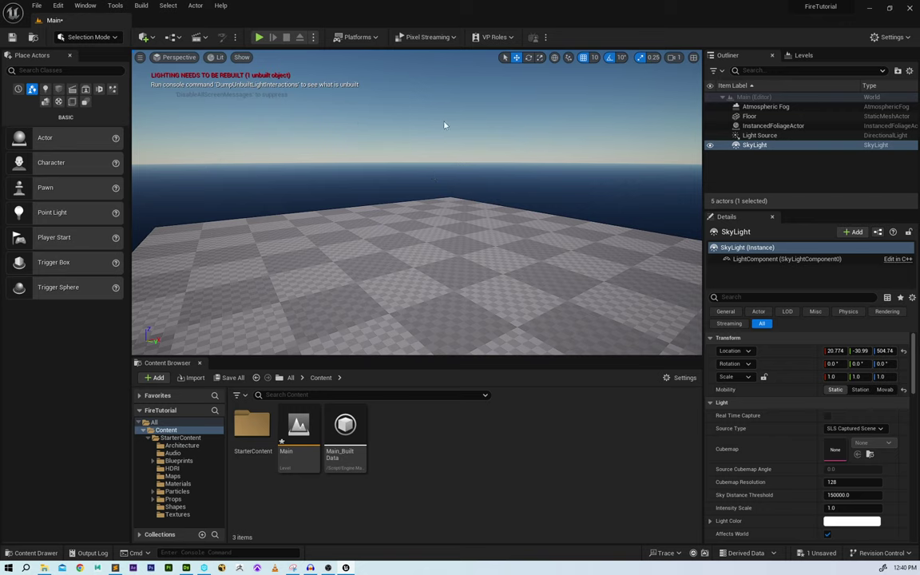
right_click_drag(428, 244, 453, 235)
left_click_drag(367, 243, 528, 247, "alt")
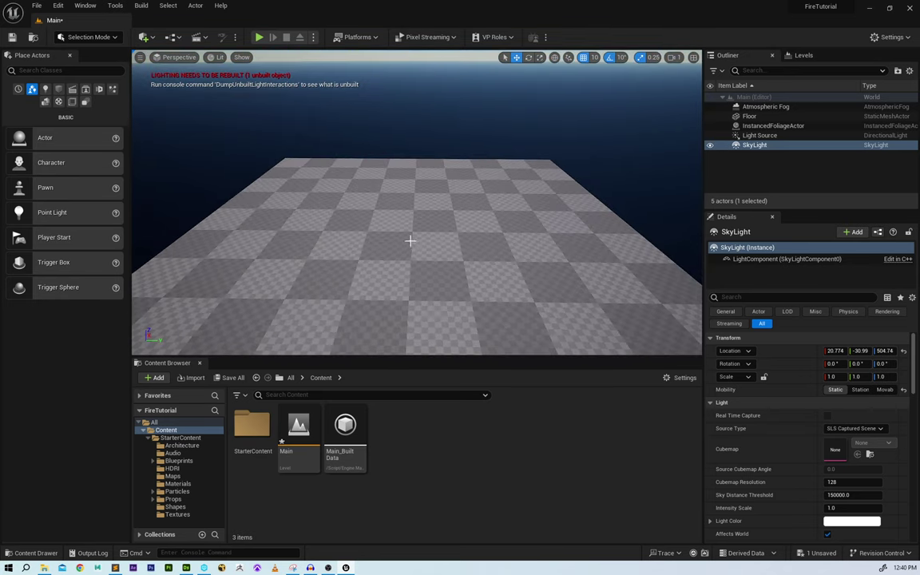
- Place a sphere shape near the middle of the floor and move it along X to -10
left_click(144, 36)
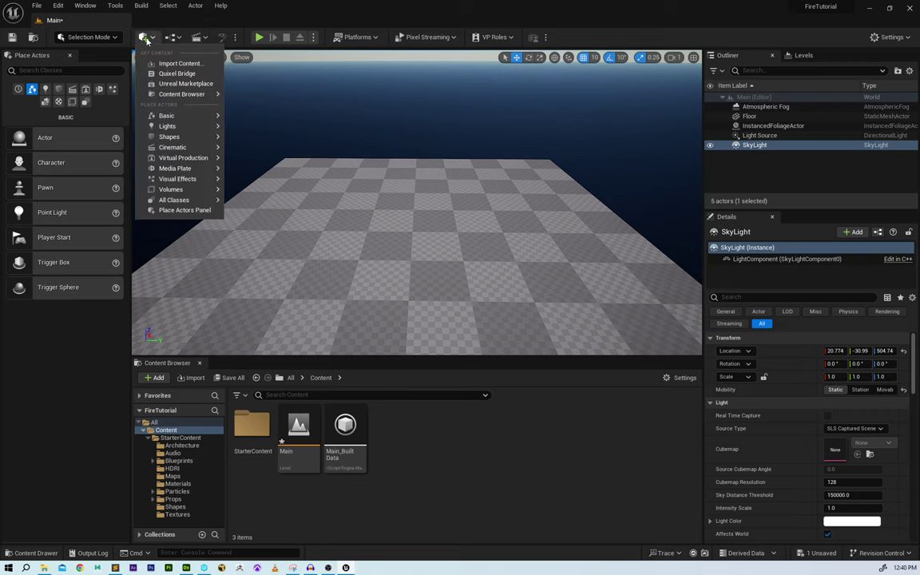
mouse_move(191, 138)
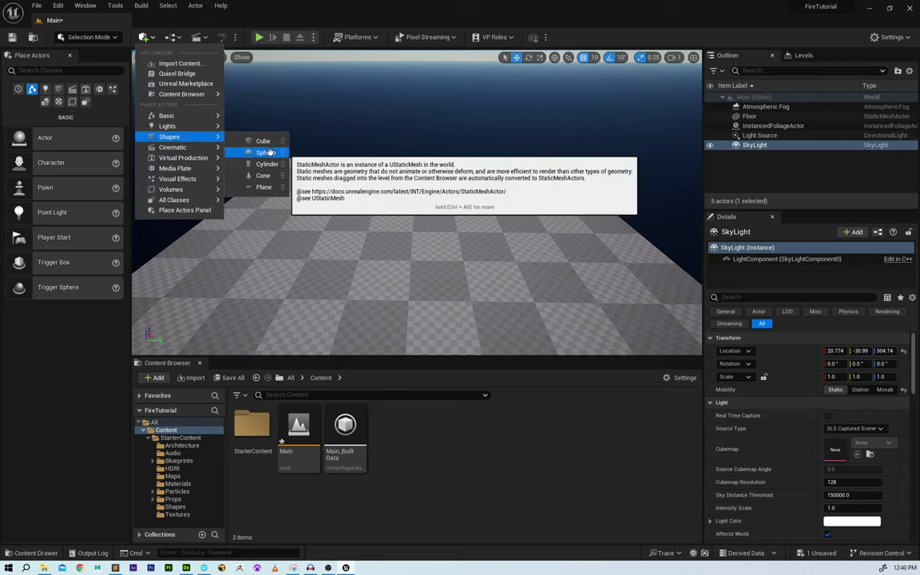
left_click_drag(267, 152, 416, 244)
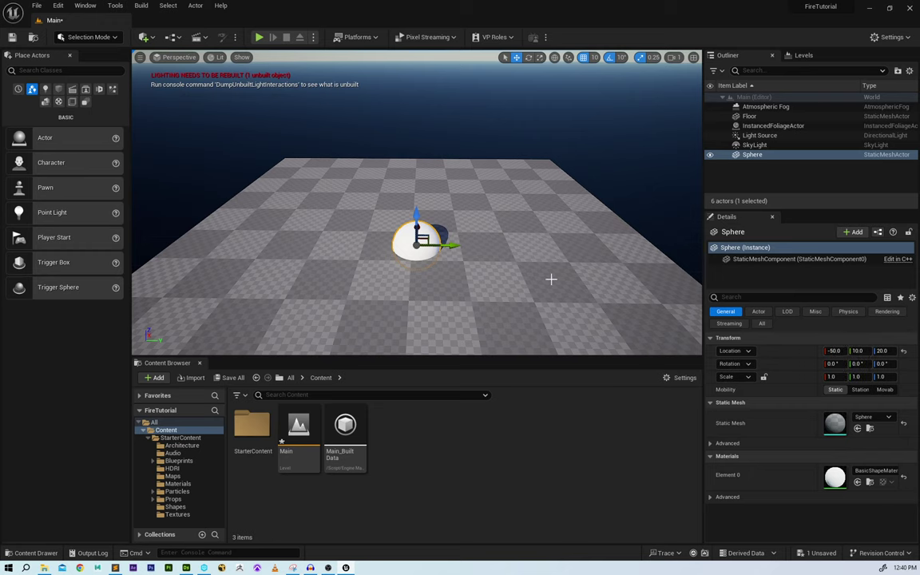
left_click_drag(550, 279, 546, 263, "alt")
left_click_drag(451, 241, 472, 240)
- Create a new material named SphereMat in the Content folder
right_click(447, 442)
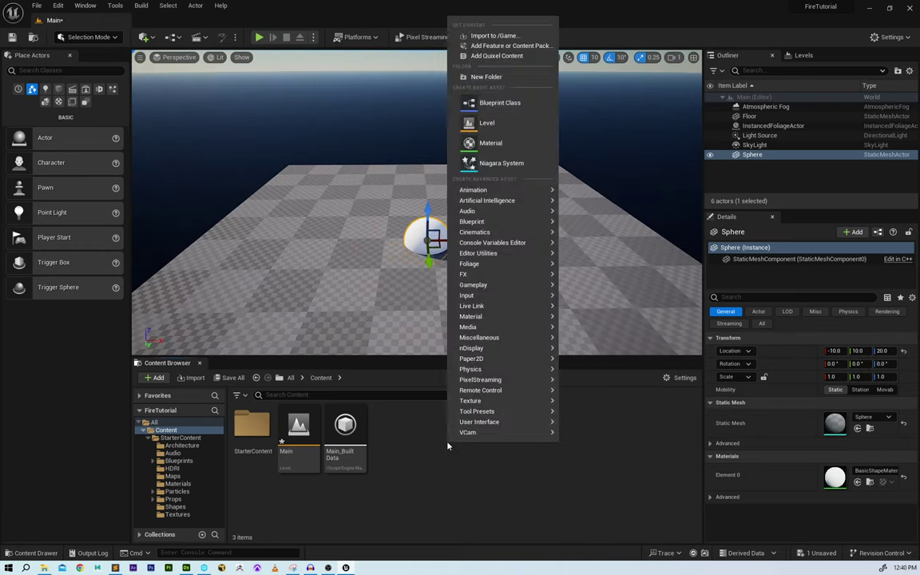
left_click(491, 142)
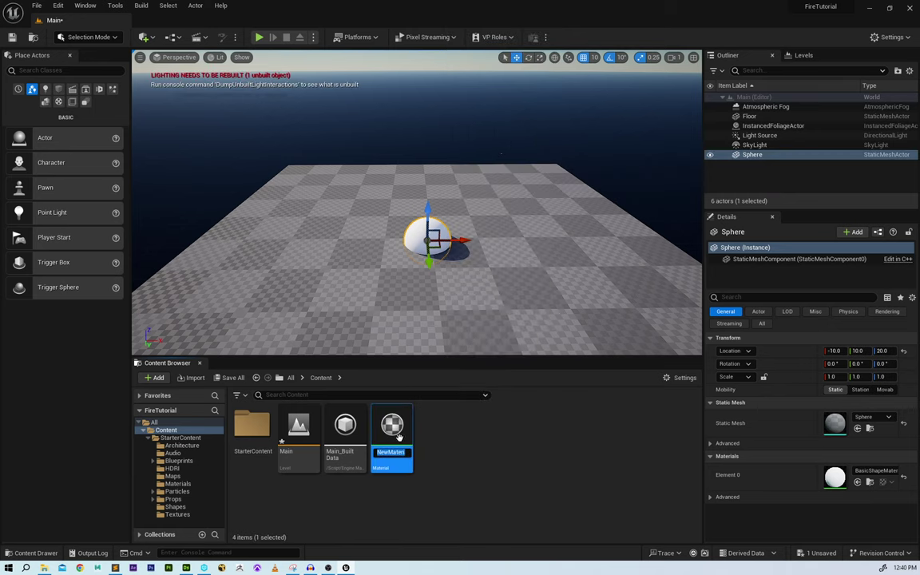
key("Return")
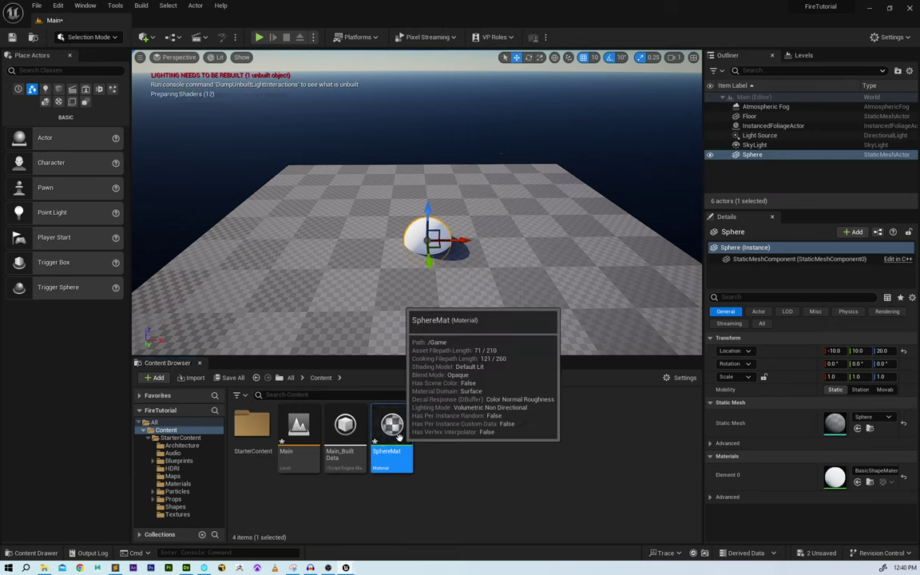
- Dock the SphereMat editor beside the Main level and connect a new Constant node to Base Color
left_click_drag(4, 160, 310, 24)
right_click_drag(468, 171, 501, 208)
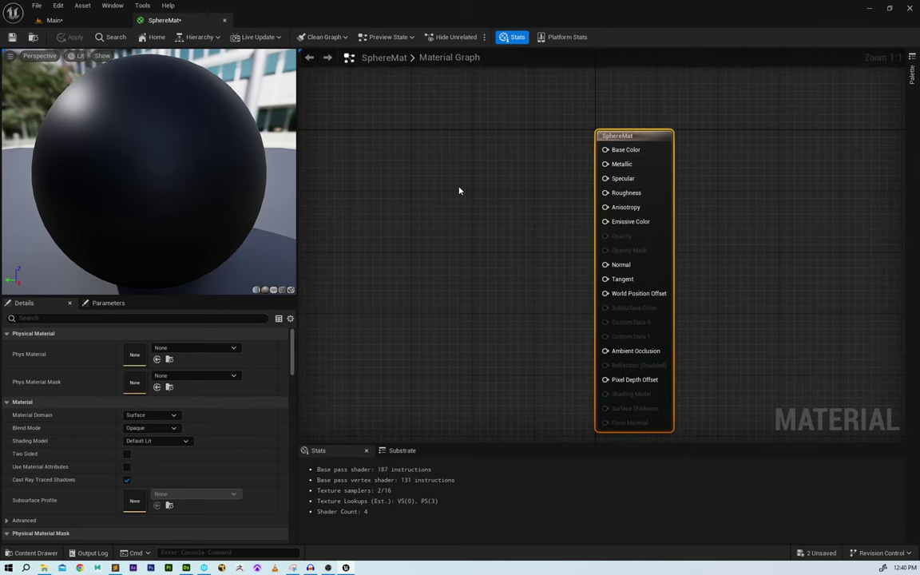
key("1")
left_click(411, 148)
left_click_drag(446, 151, 609, 151)
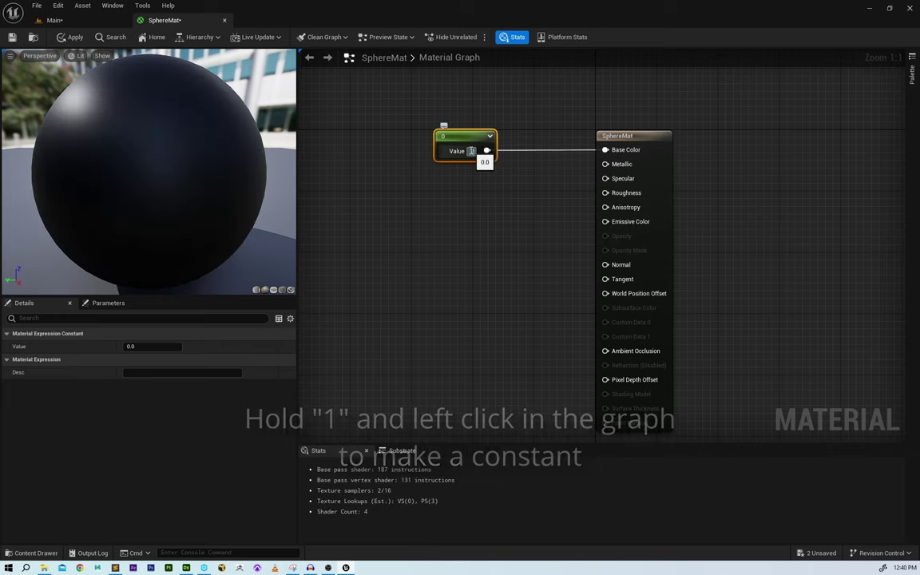
- Try 0.2 and 0.5 as the value of the Base Color constant
type("0.2")
key("Return")
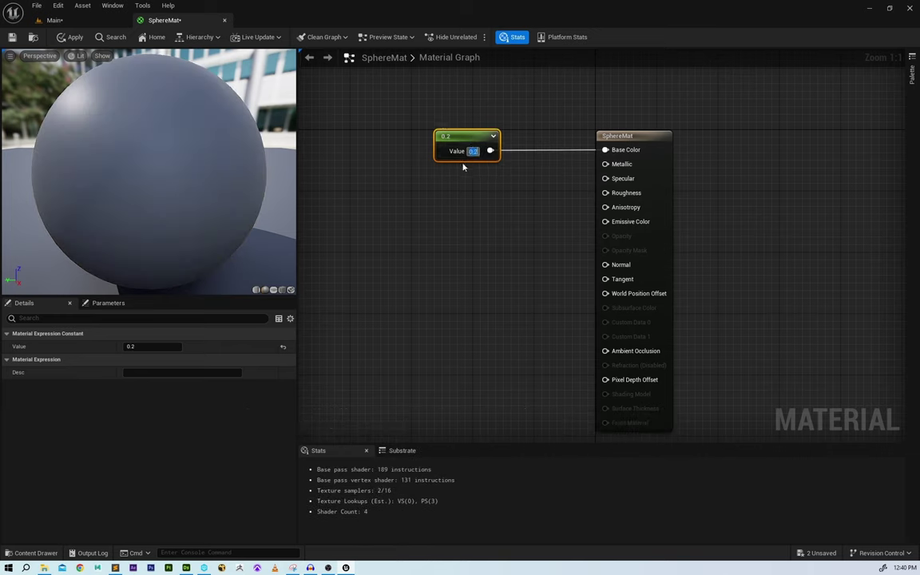
type("0.5")
key("Return")
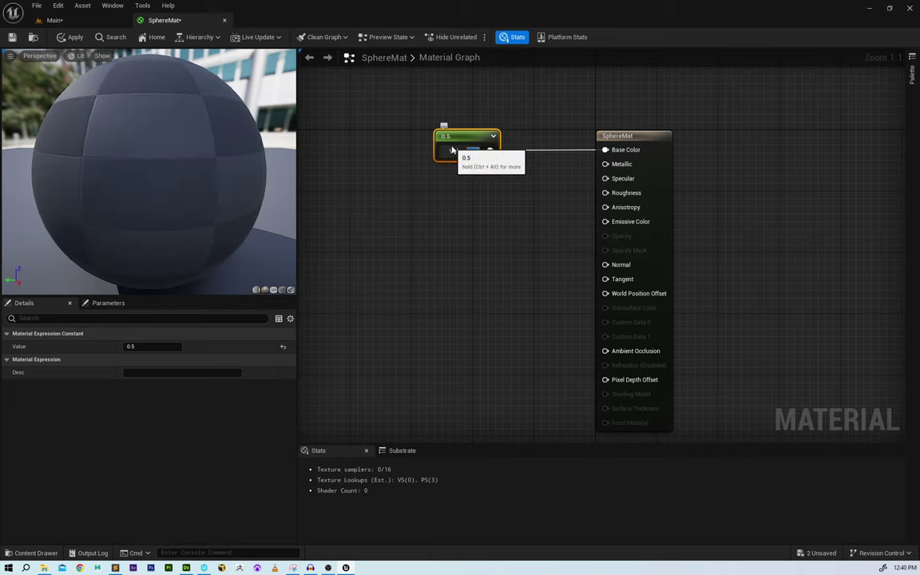
- Set the Base Color constant to 0.1, and apply and save the SphereMat material
type("0.1")
key("Return")
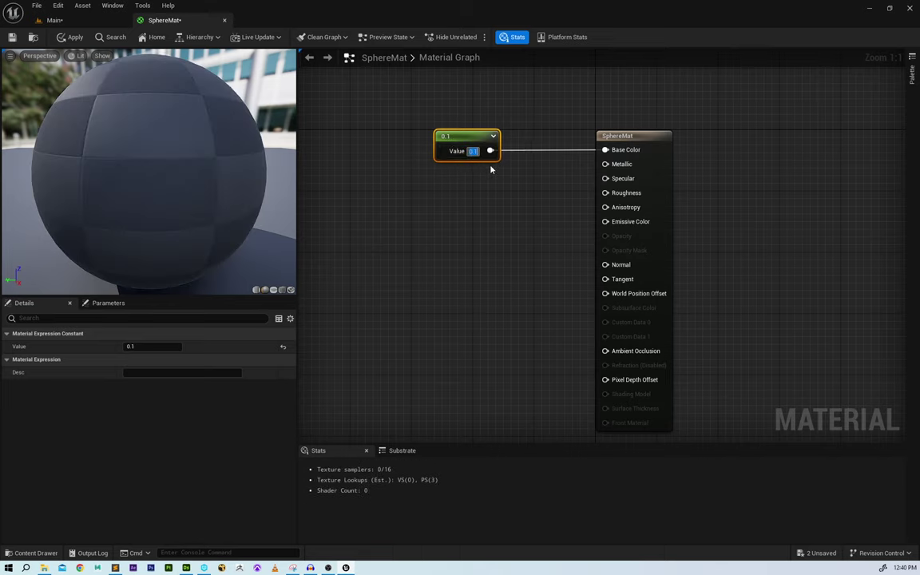
left_click(64, 37)
left_click(12, 37)
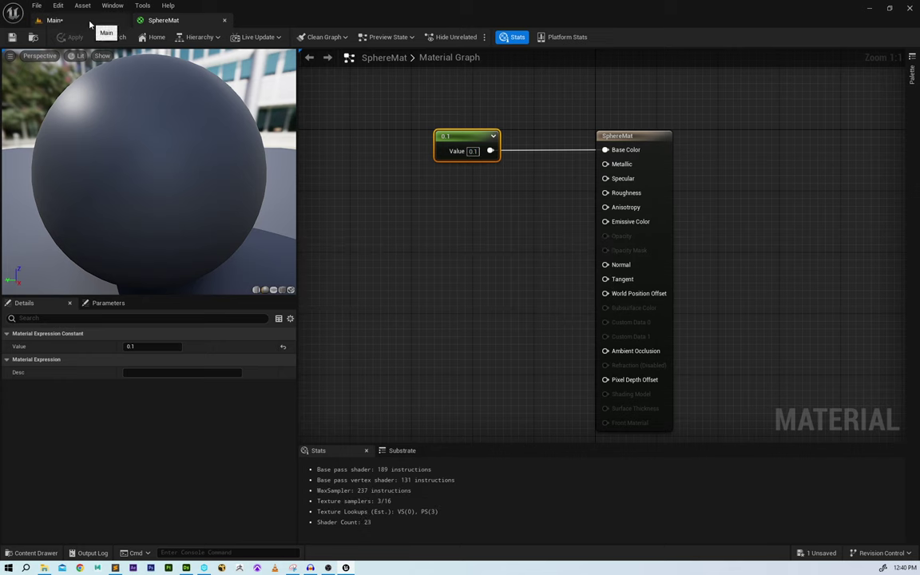
- Return to the Main level and assign SphereMat to the sphere's Element 0 material slot
left_click(56, 20)
left_click_drag(395, 430, 835, 478)
scroll(447, 228, "up", 3)
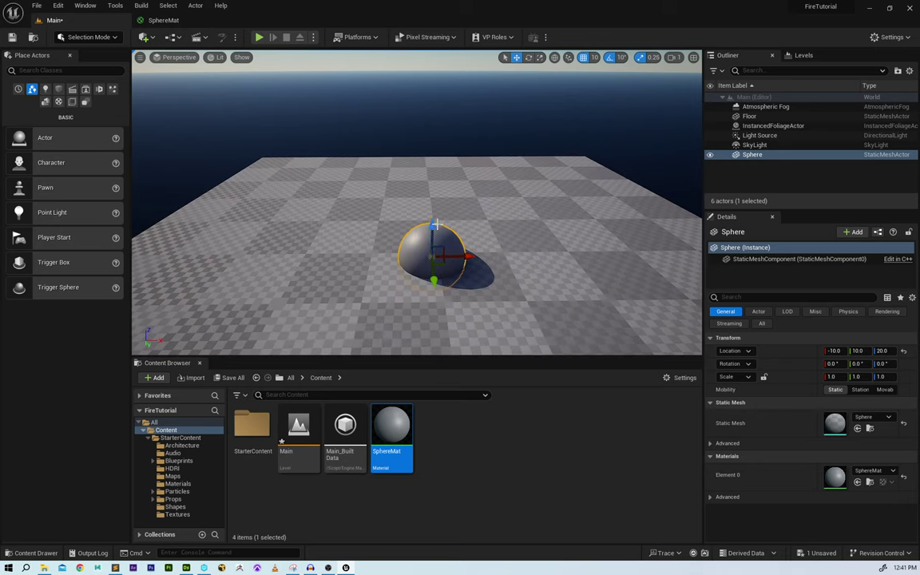
- Raise the sphere to Z 90 and scale it uniformly to 0.75
left_click_drag(436, 225, 436, 177)
key("r")
left_click_drag(433, 215, 417, 228)
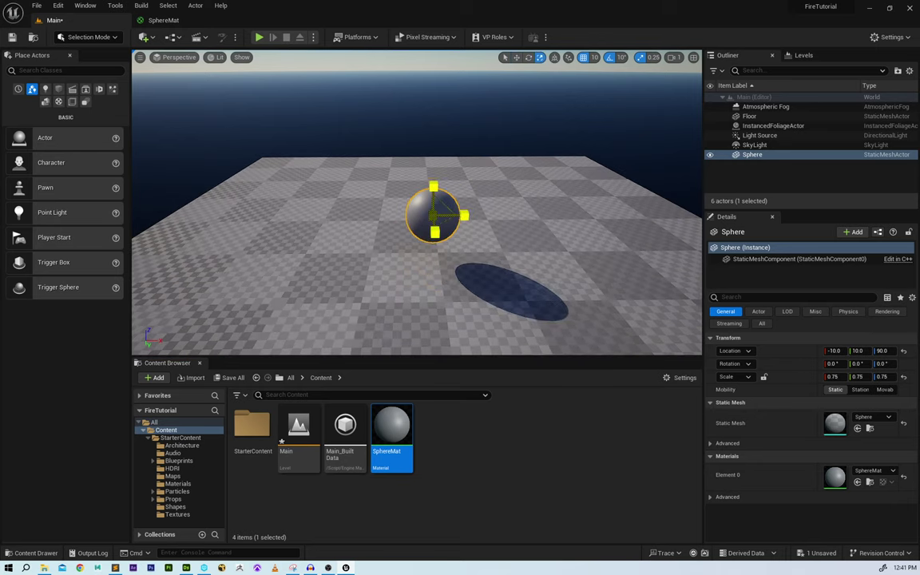
mouse_move(497, 250)
left_mouse_down("alt")
mouse_move(423, 237)
mouse_move(489, 224)
mouse_move(497, 250)
left_mouse_up("alt")
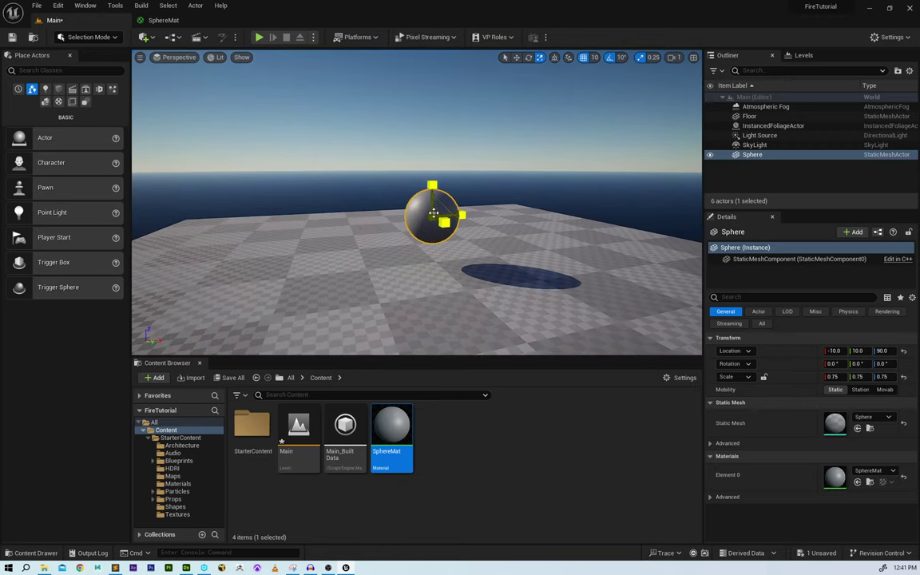
- Compare the scene with the SkyLight and the Light Source hidden and shown
left_click(755, 144)
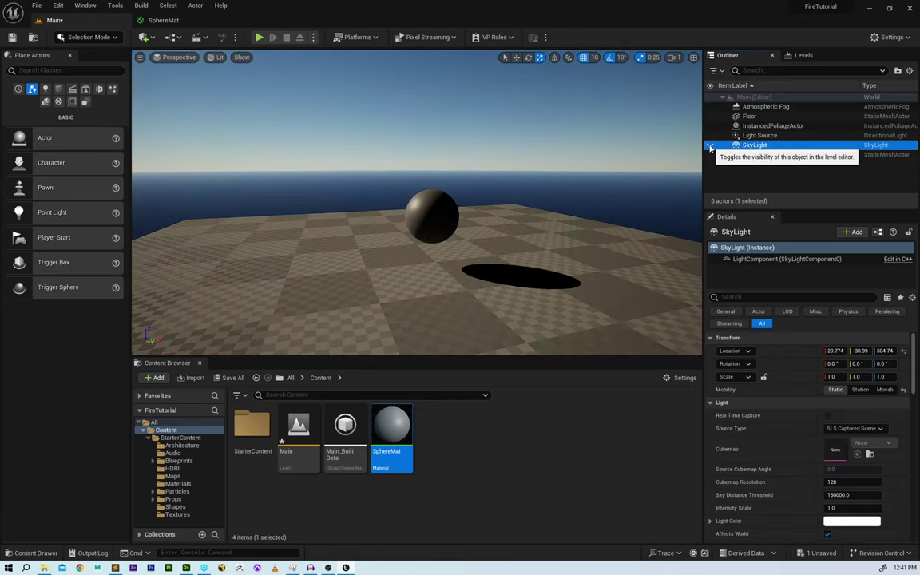
left_click(710, 135)
left_click(711, 135)
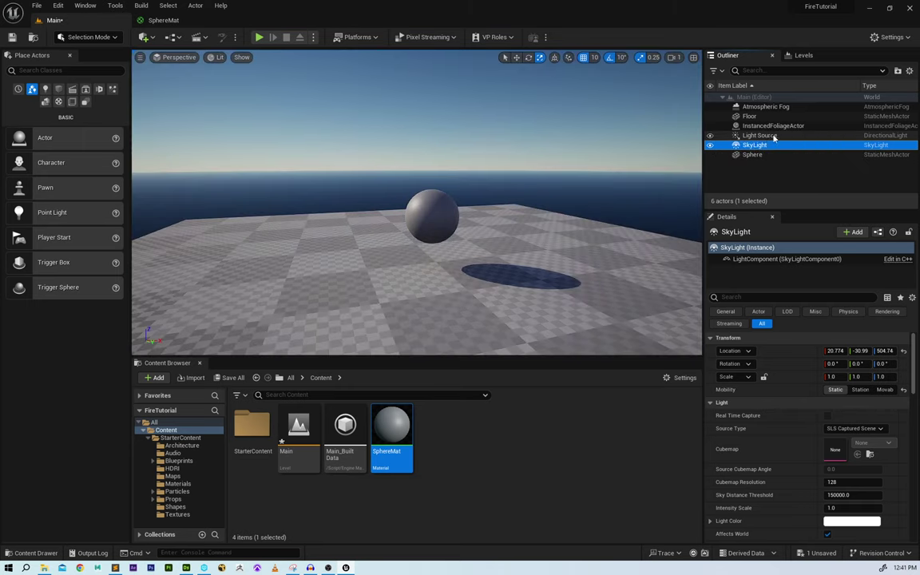
- Set the Light Source directional light's intensity to 1 lux and inspect the darker scene around the sphere
left_click(773, 138)
left_click(862, 416)
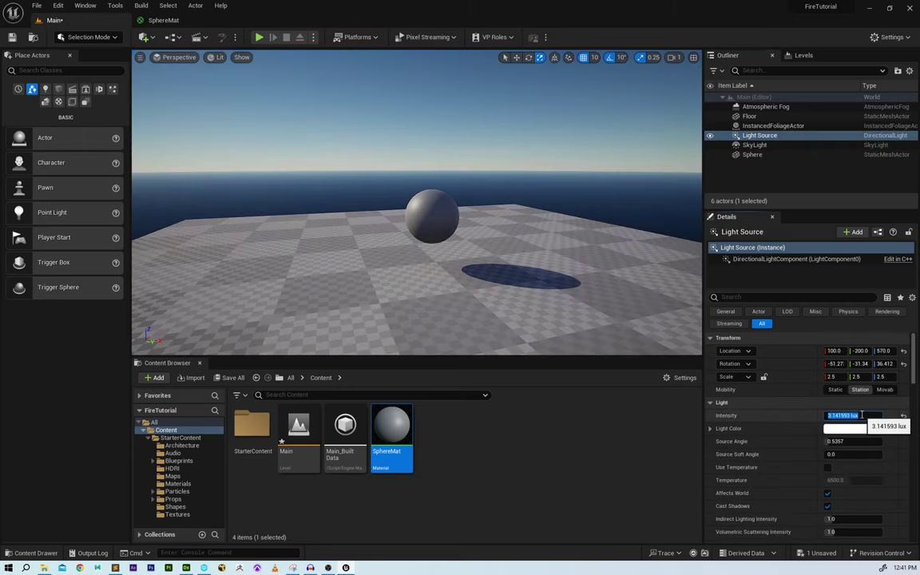
type("1")
key("Return")
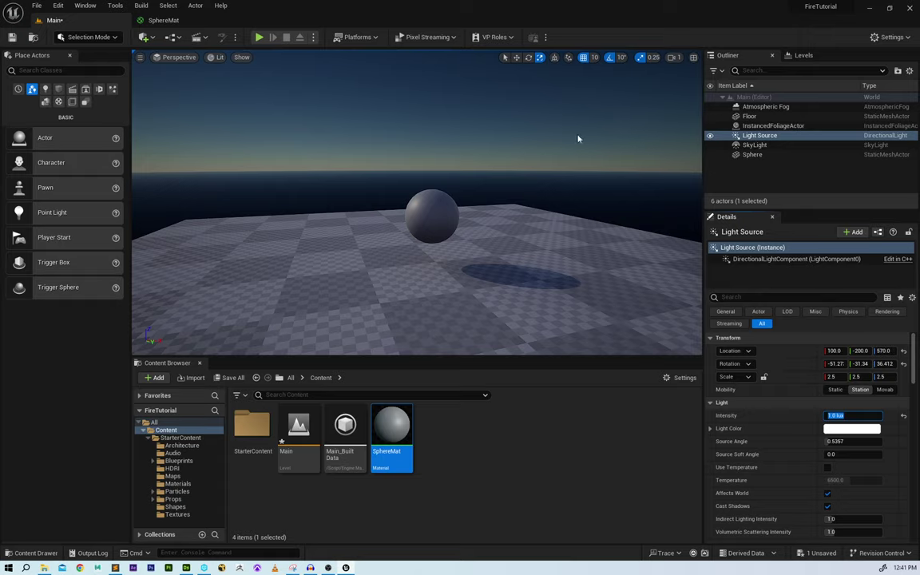
left_click_drag(578, 137, 448, 149, "alt")
left_click_drag(490, 173, 471, 224, "alt")
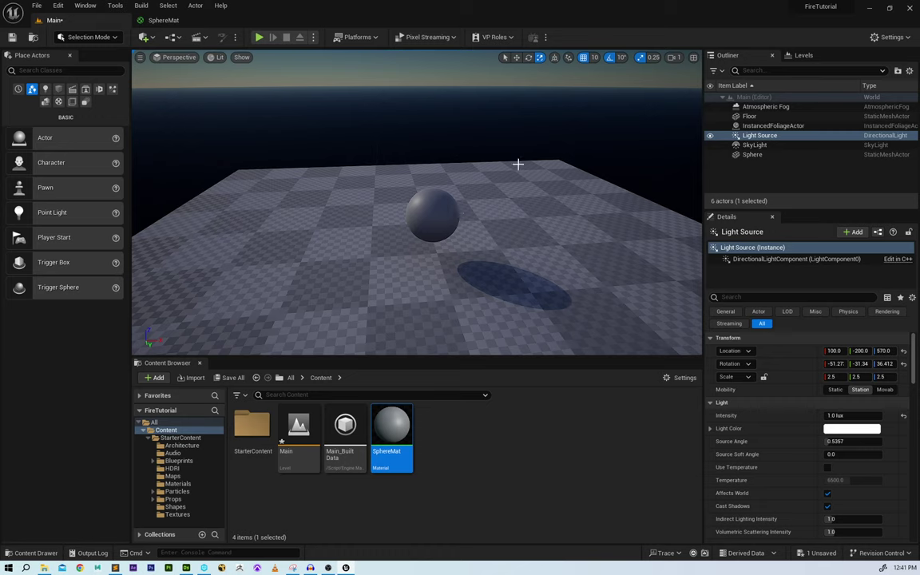
- Connect a new Constant of 10 to SphereMat's Emissive Color and apply the material
left_click_drag(444, 214, 420, 222, "alt")
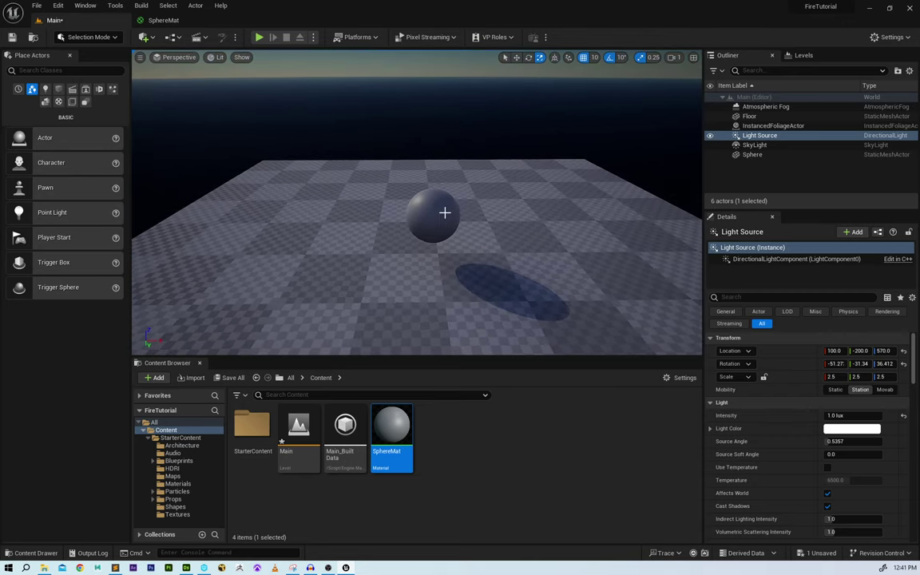
left_click(204, 19)
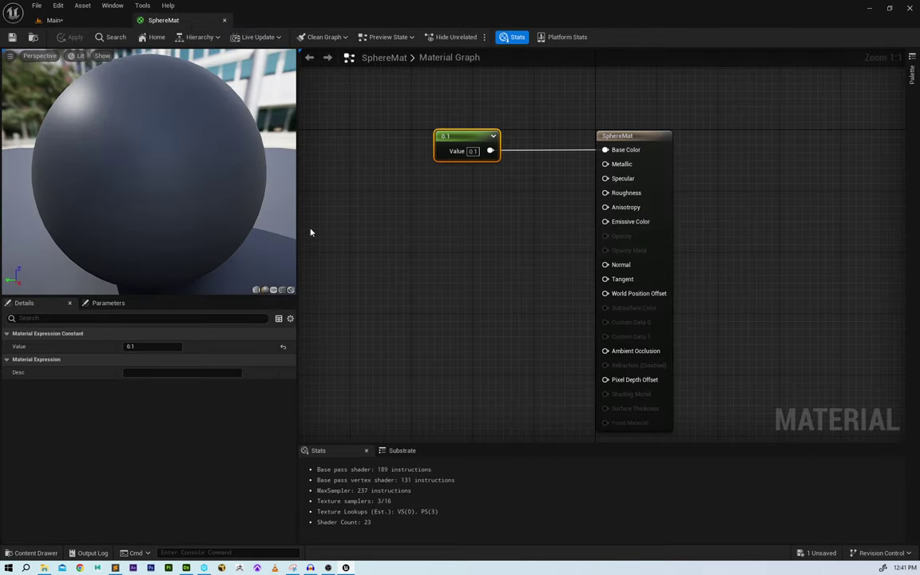
left_click(439, 258)
key("1")
left_click(458, 247)
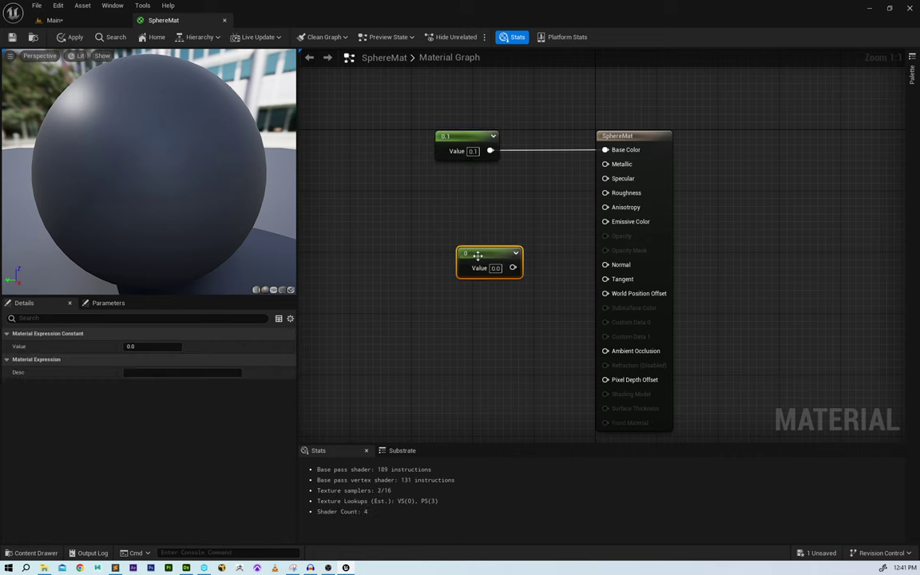
left_click_drag(476, 254, 463, 254)
left_click(484, 266)
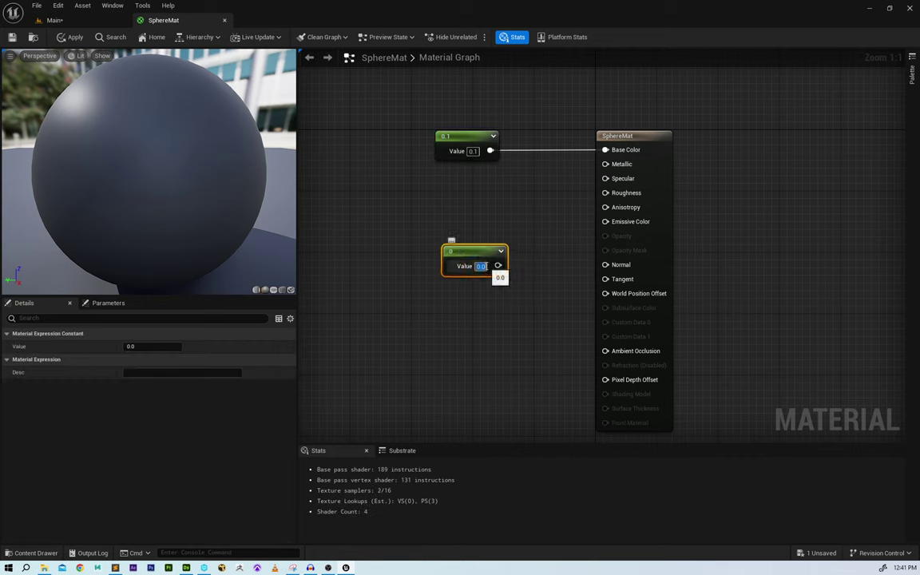
type("10")
key("Return")
left_click_drag(502, 266, 606, 221)
left_click(79, 37)
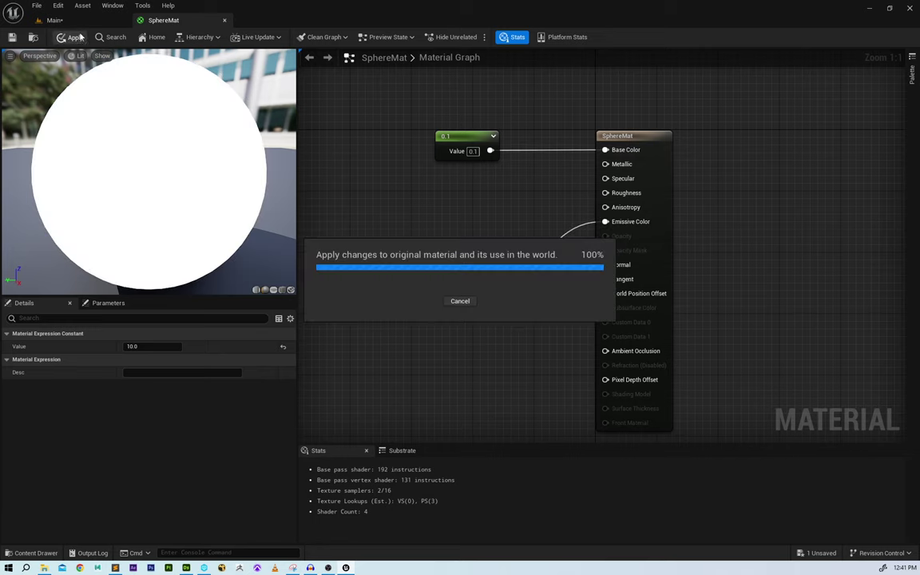
- Return to the Main level and examine the glowing sphere and its light on the floor up close
left_click(94, 23)
mouse_move(453, 225)
left_mouse_down("alt")
mouse_move(453, 192)
mouse_move(452, 227)
left_mouse_up("alt")
mouse_move(453, 226)
right_mouse_down("alt")
mouse_move(501, 226)
mouse_move(460, 226)
right_mouse_up("alt")
mouse_move(460, 226)
left_mouse_down("alt")
mouse_move(460, 250)
mouse_move(451, 216)
mouse_move(451, 238)
left_mouse_up("alt")
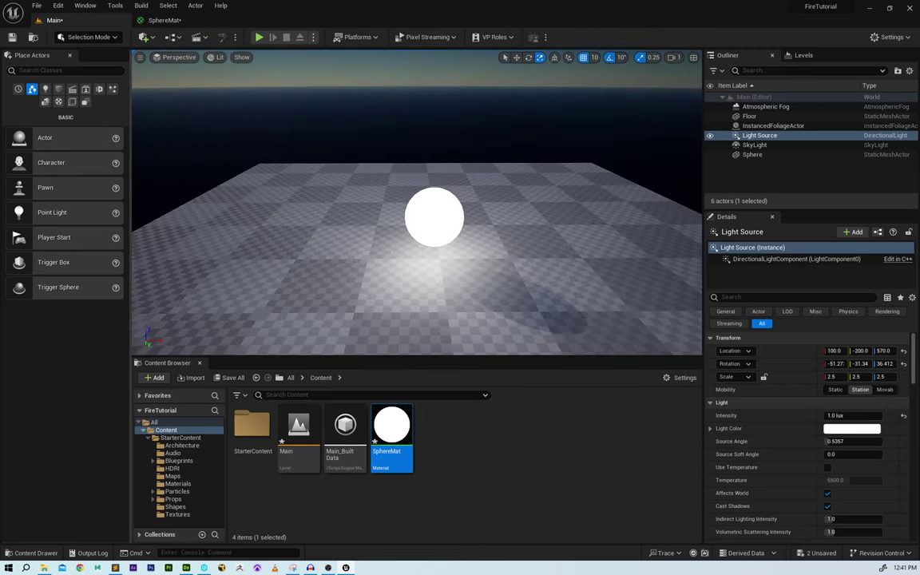
right_click_drag(451, 238, 479, 238, "alt")
left_click_drag(479, 238, 479, 222, "alt")
right_click_drag(443, 192, 438, 179)
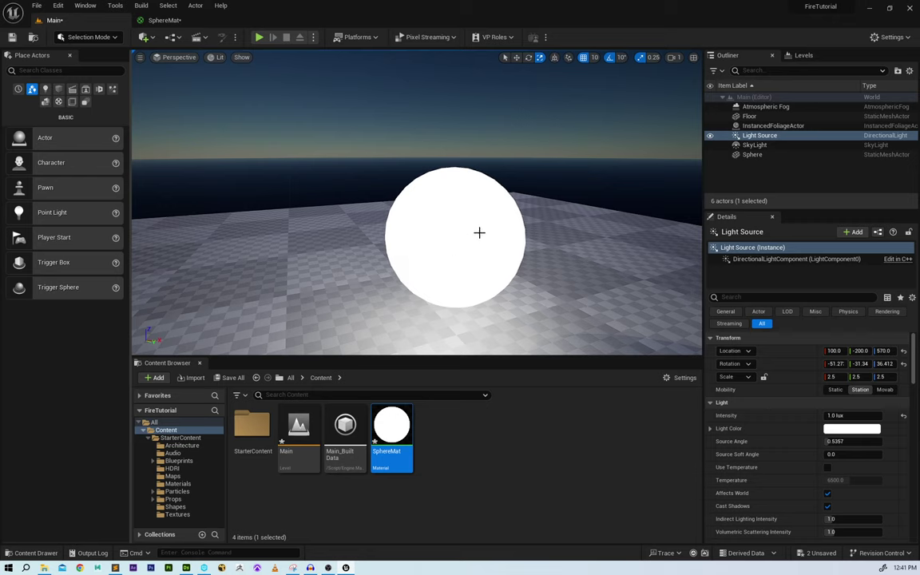
- Add a Post Process Volume to the level and set its location to 0, 0, 0
left_click(143, 37)
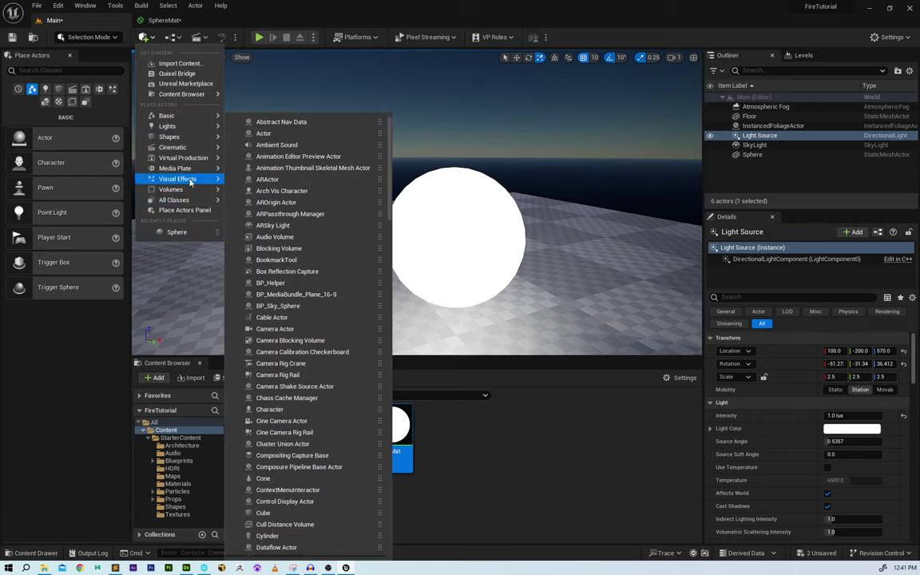
mouse_move(185, 179)
left_click(265, 184)
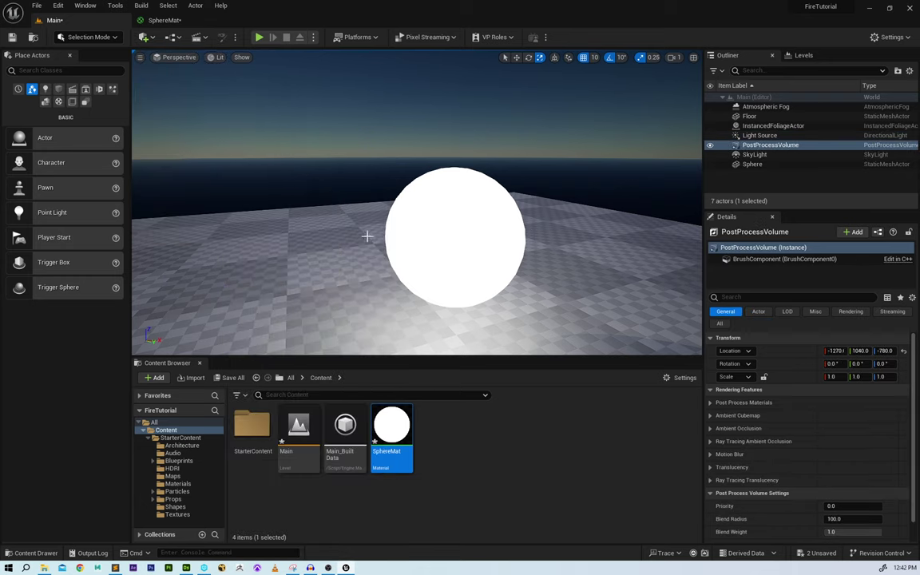
scroll(400, 232, "down", 6)
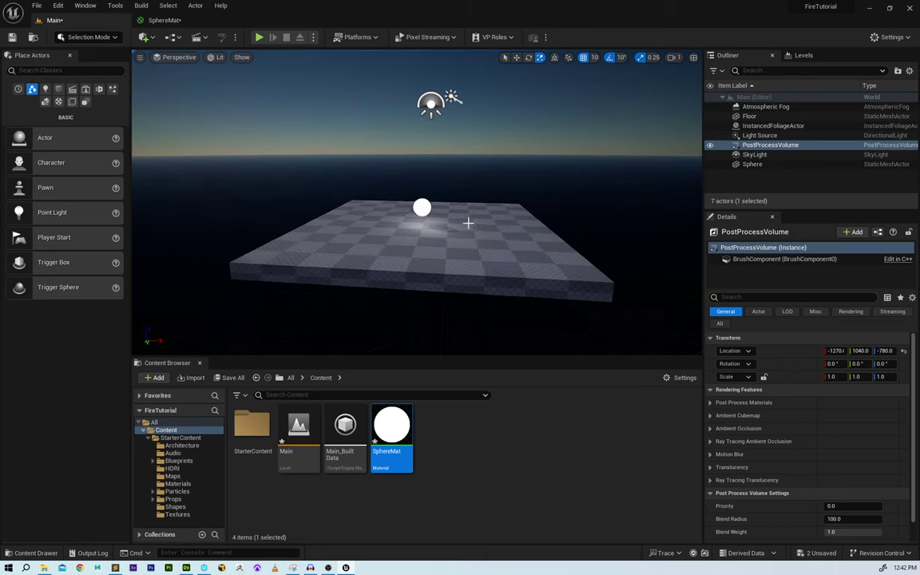
left_click(835, 351)
type("0")
key("Tab")
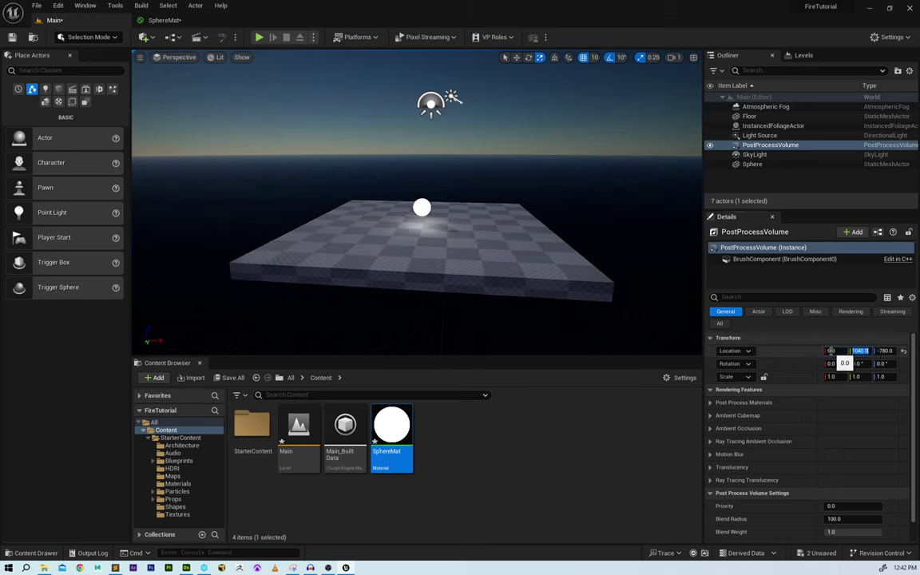
type("0")
key("Tab")
type("0")
key("Return")
scroll(486, 205, "up", 2)
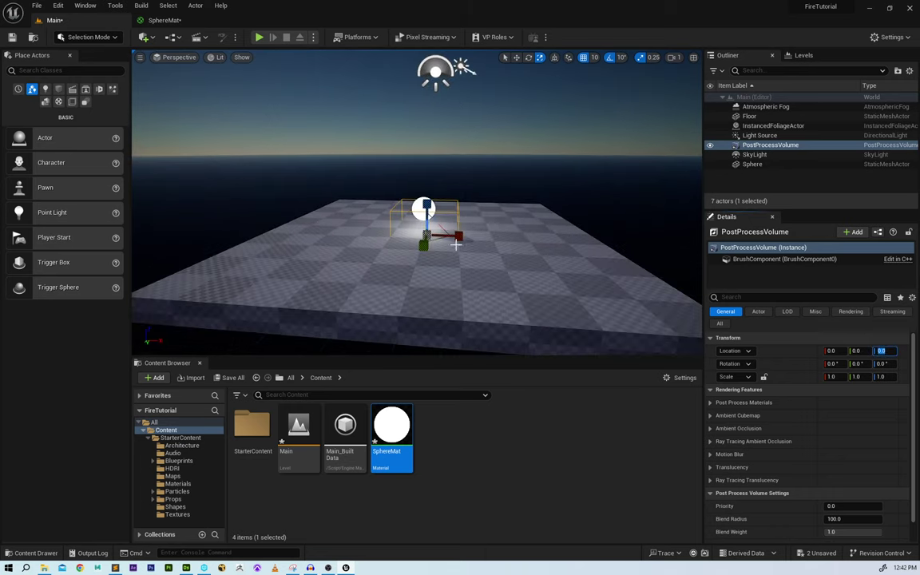
- Move the Post Process Volume along the X axis to -560, away from the sphere
right_click_drag(502, 235, 524, 241)
key("w")
left_click_drag(442, 228, 277, 227)
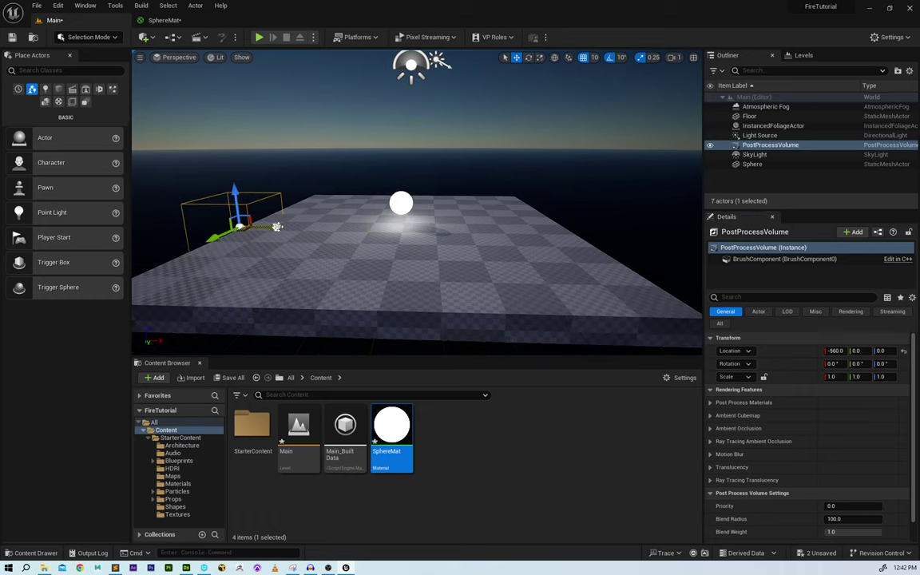
- Enable Infinite Extent (Unbound) on the Post Process Volume
left_click(750, 296)
type("infi")
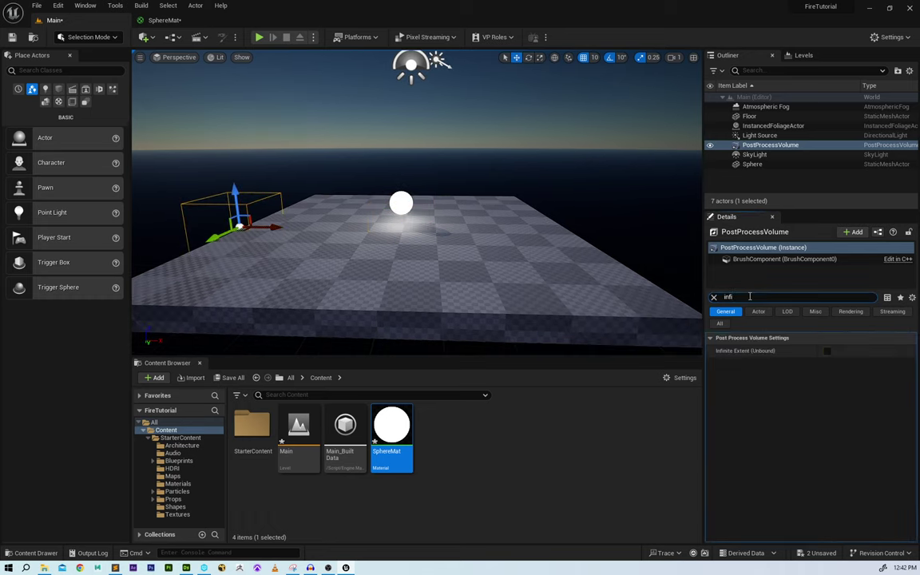
left_click(827, 352)
right_click_drag(446, 259, 445, 259)
right_click_drag(343, 237, 614, 316)
scroll(365, 265, "up", 4)
key("w")
left_click(715, 298)
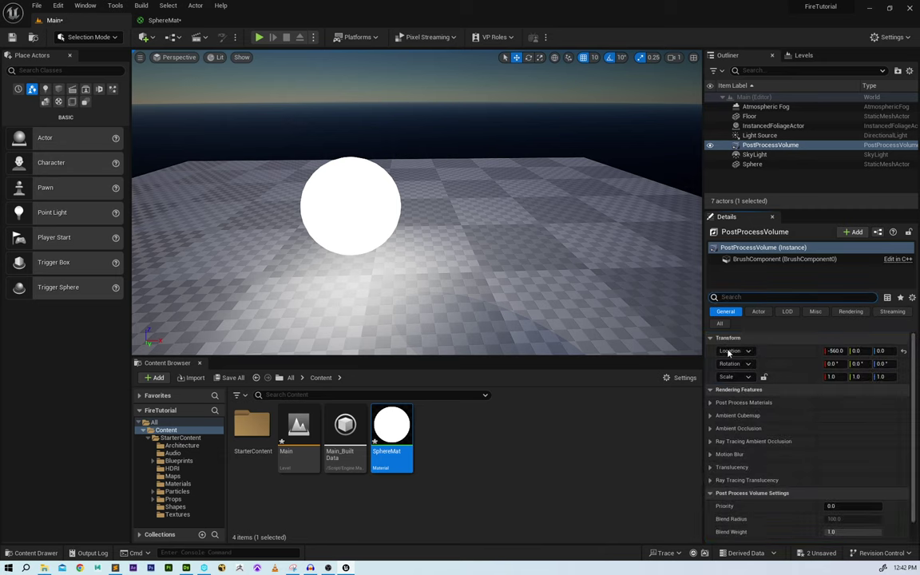
- Enable the bloom Method, Intensity and Threshold overrides on the Post Process Volume
scroll(739, 432, "down", 1)
scroll(738, 436, "down", 1)
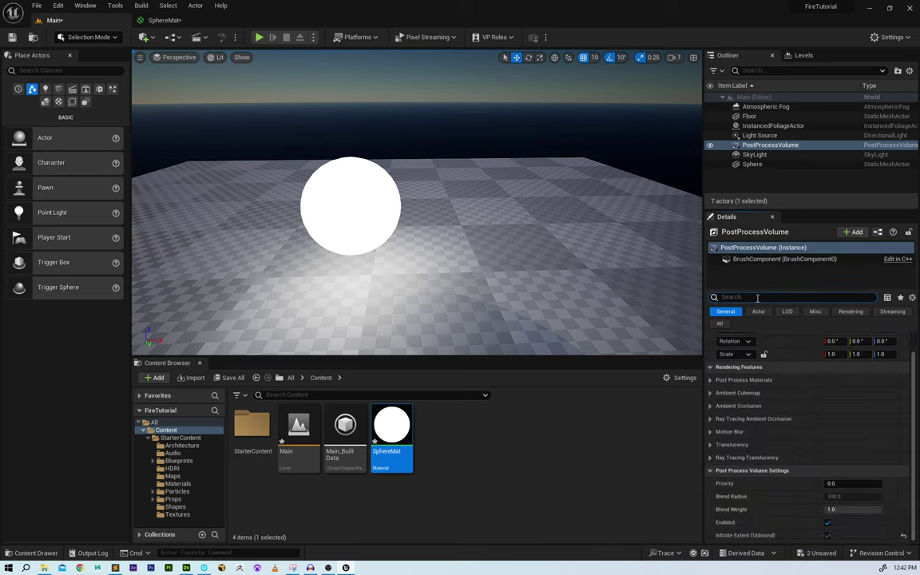
scroll(759, 448, "up", 1)
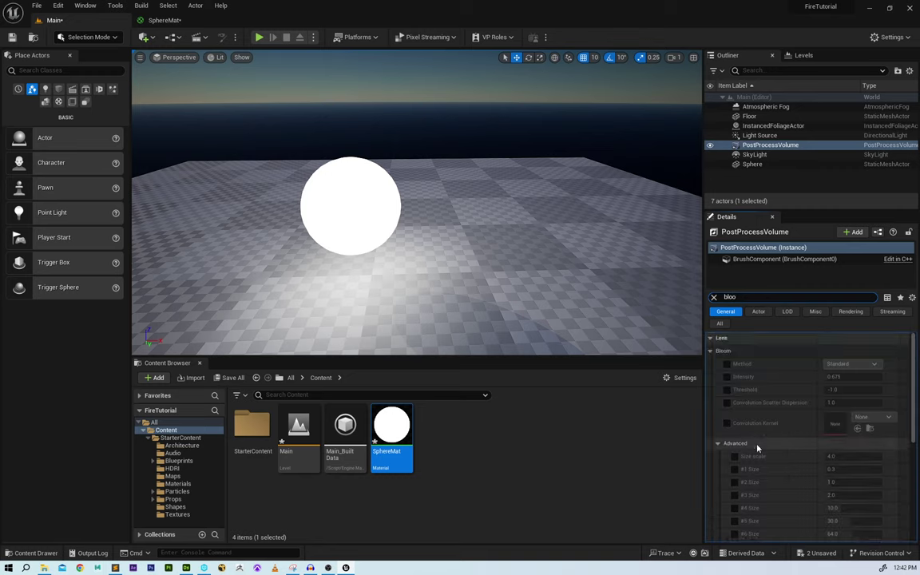
left_click(727, 364)
left_click(727, 365)
left_click(727, 377)
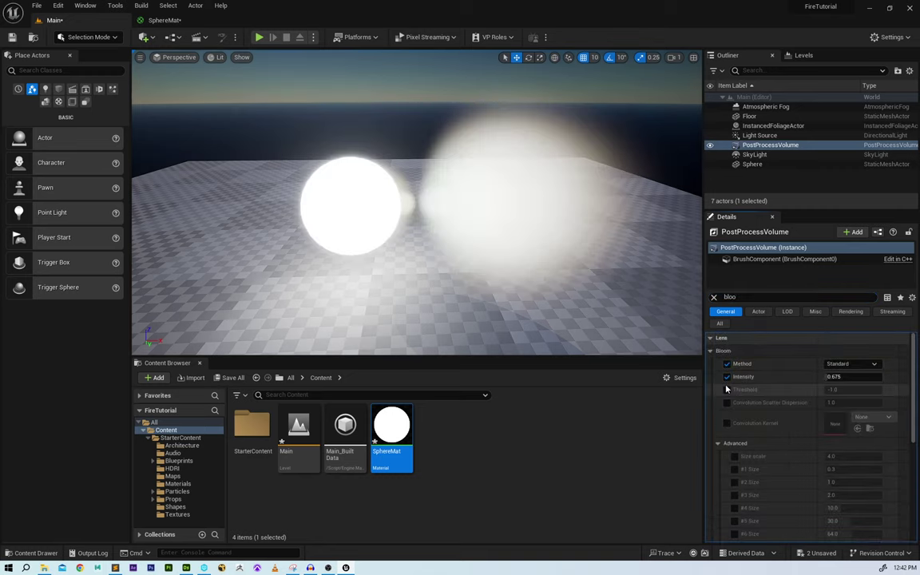
left_click(727, 390)
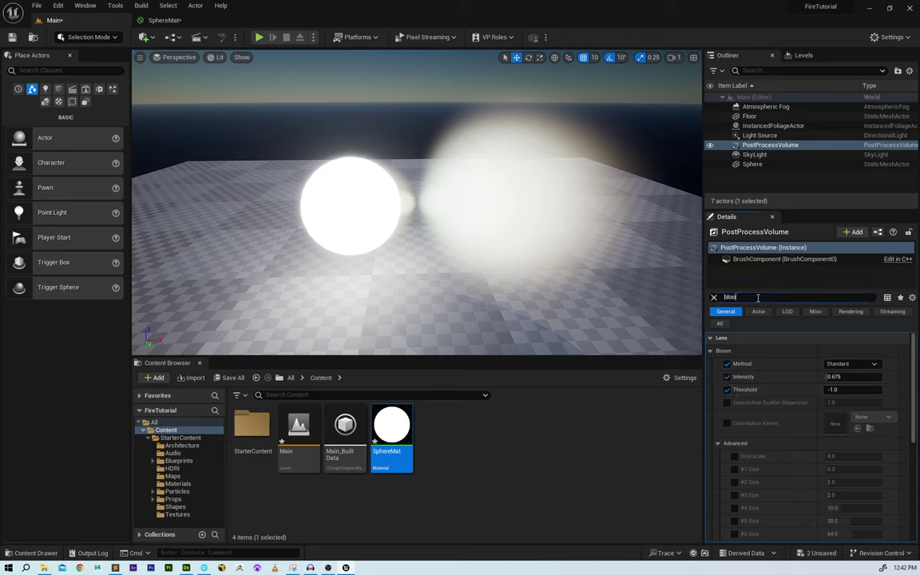
- Override the Post Process Volume's lens flare intensity with 0 and inspect the glow around the sphere
type("ns")
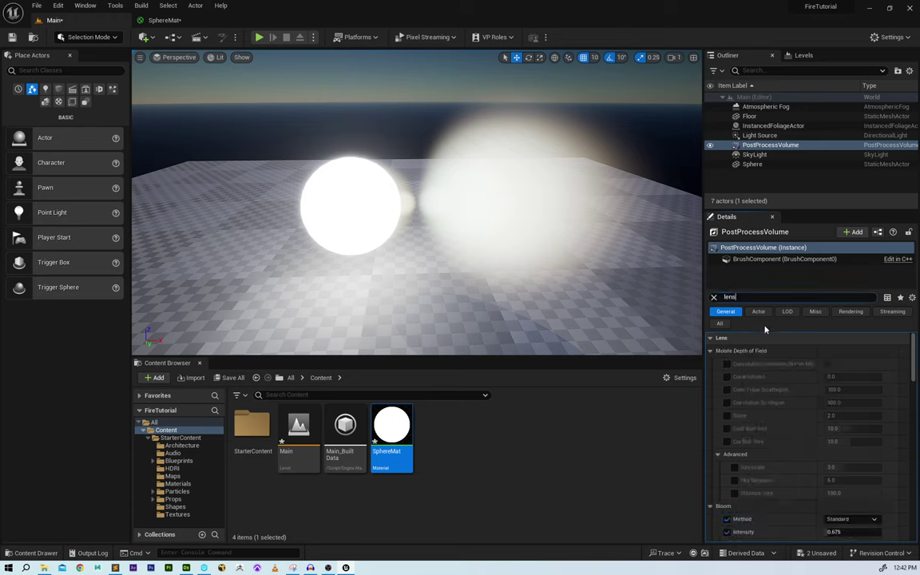
scroll(759, 428, "down", 5)
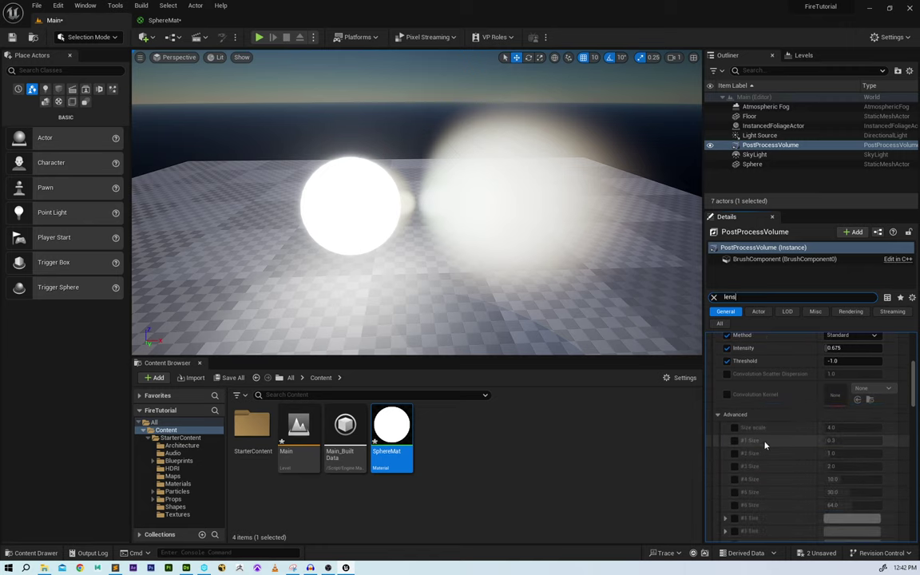
scroll(765, 445, "down", 1)
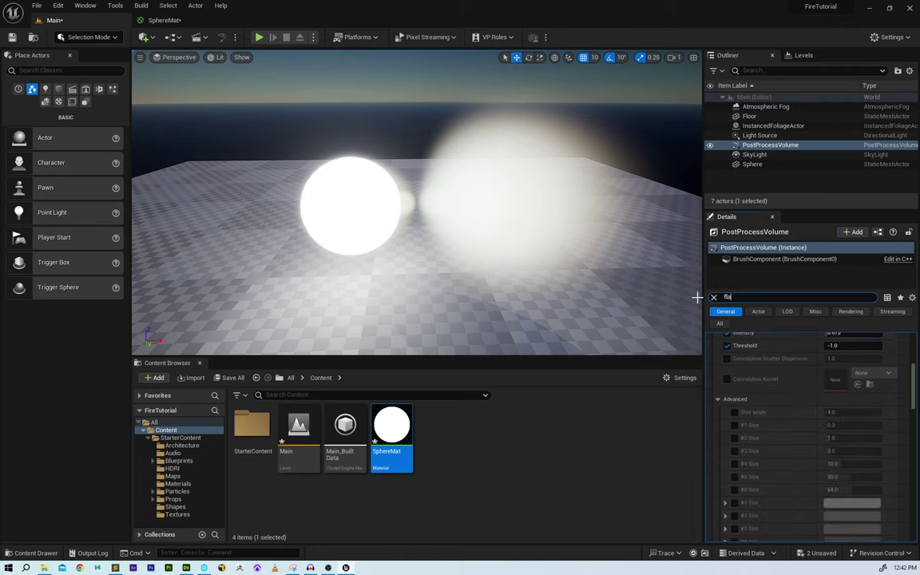
type("re")
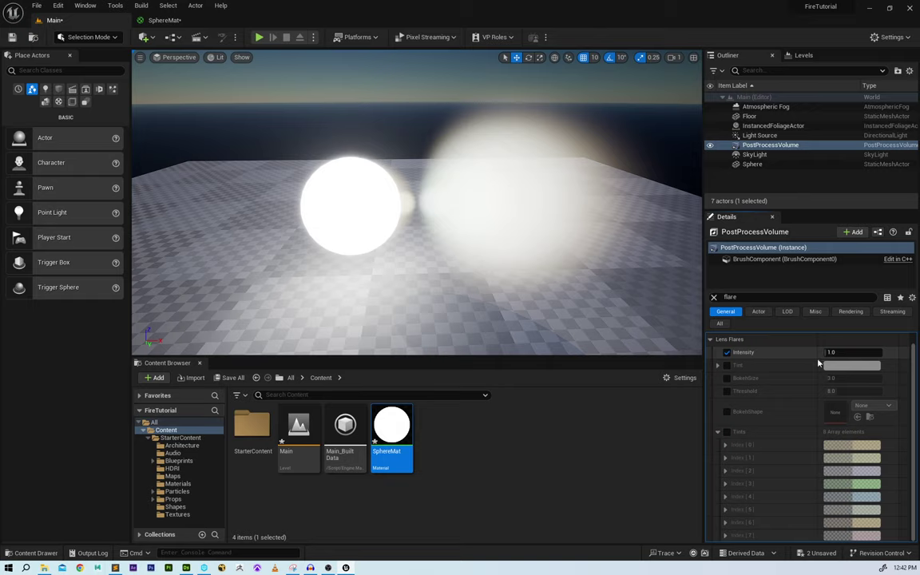
type("0")
key("Return")
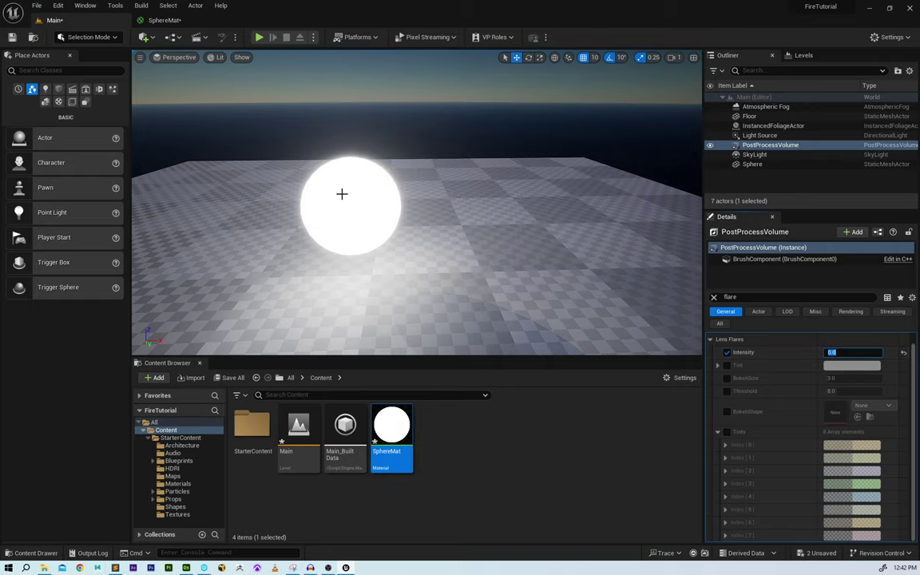
left_click_drag(353, 181, 559, 160, "alt")
scroll(423, 187, "down", 5)
right_click_drag(461, 191, 460, 191)
right_click_drag(493, 137, 493, 136)
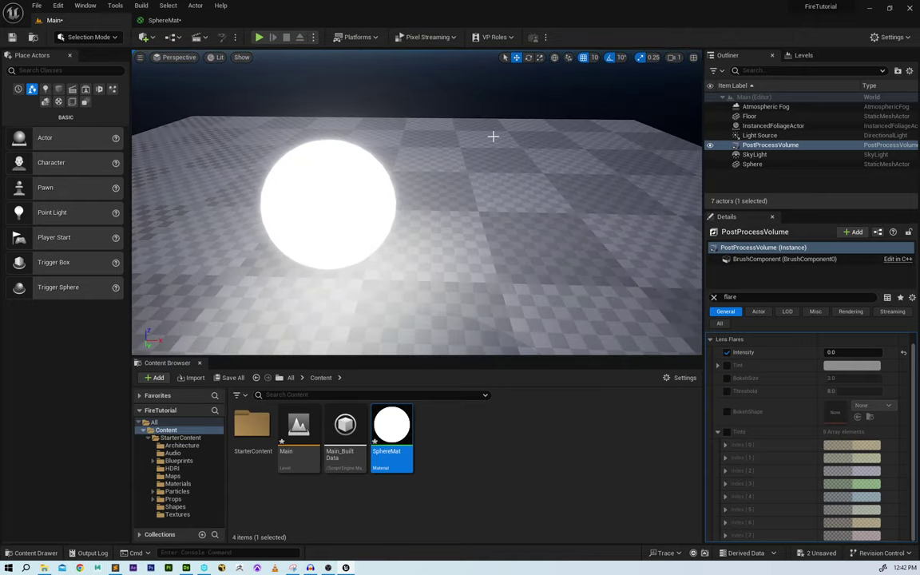
- Delete the emissive constant of 10 from SphereMat and check the sphere in the Main level
left_click(185, 27)
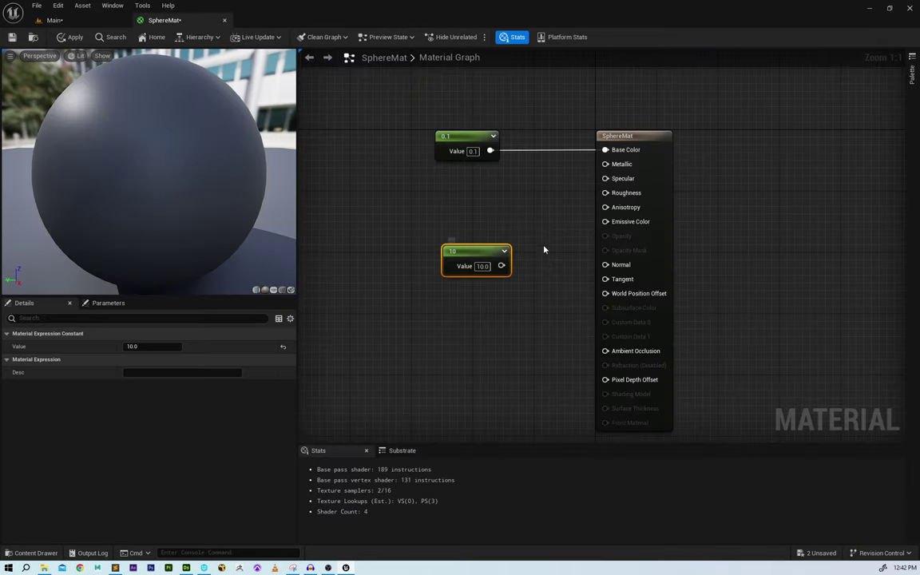
key("Delete")
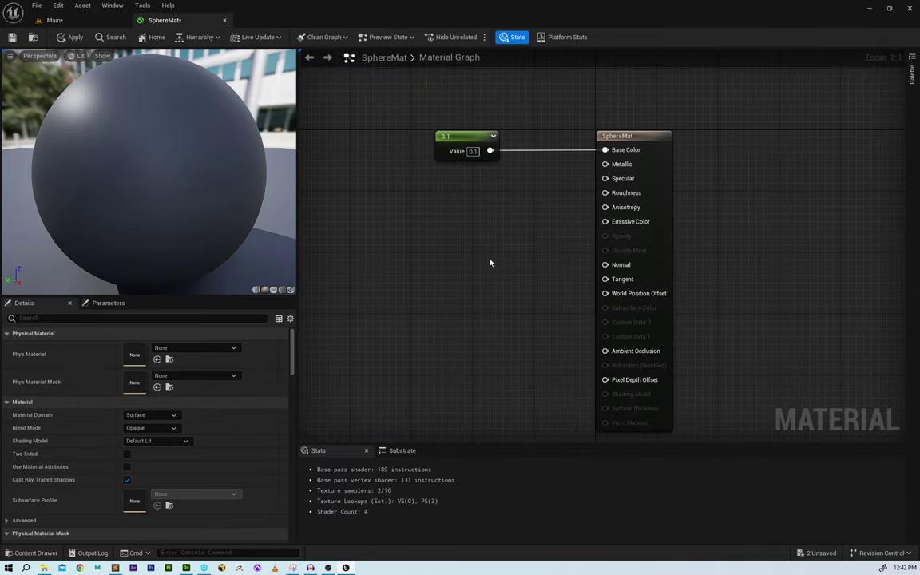
left_click(80, 23)
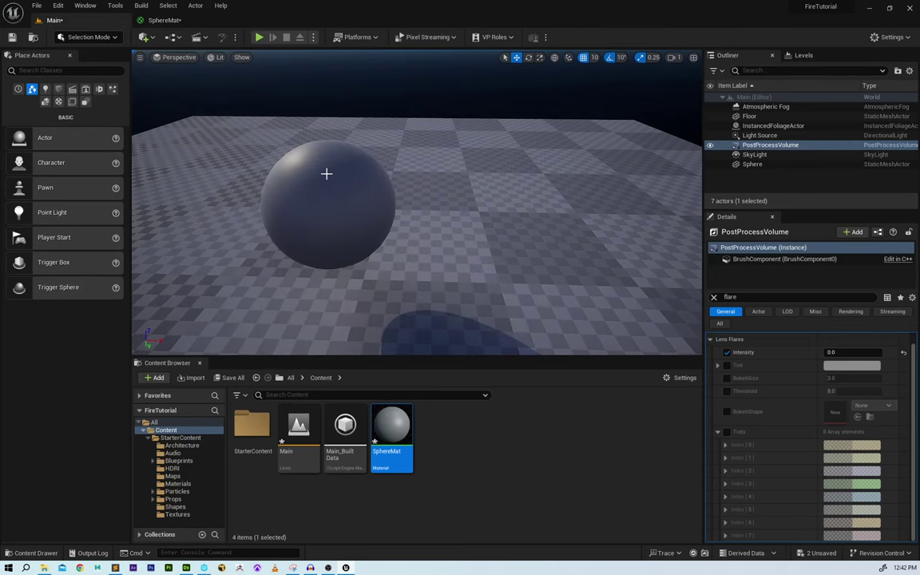
scroll(481, 175, "up", 4)
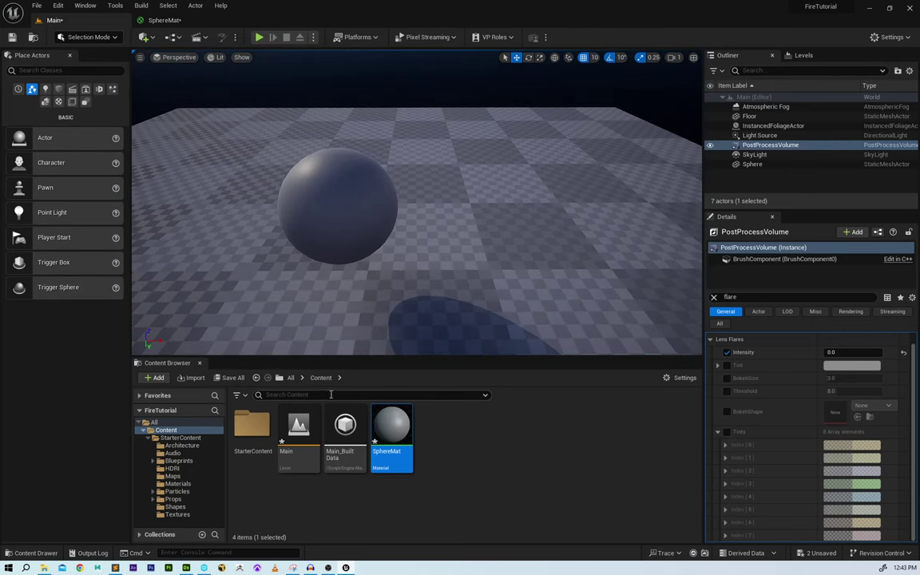
- Create a folder named Texture in the Content folder and open it
right_click(416, 408)
left_click(465, 75)
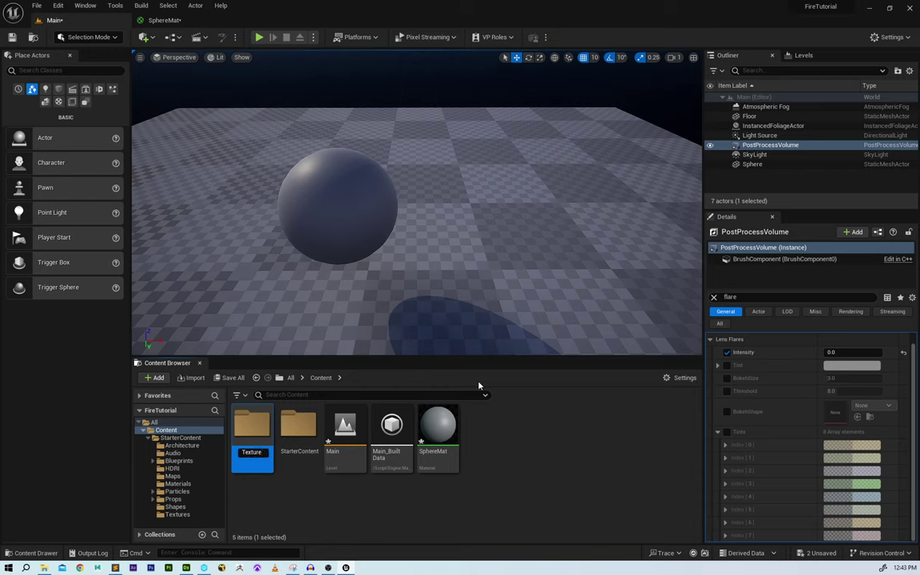
key("Return")
key("Return")
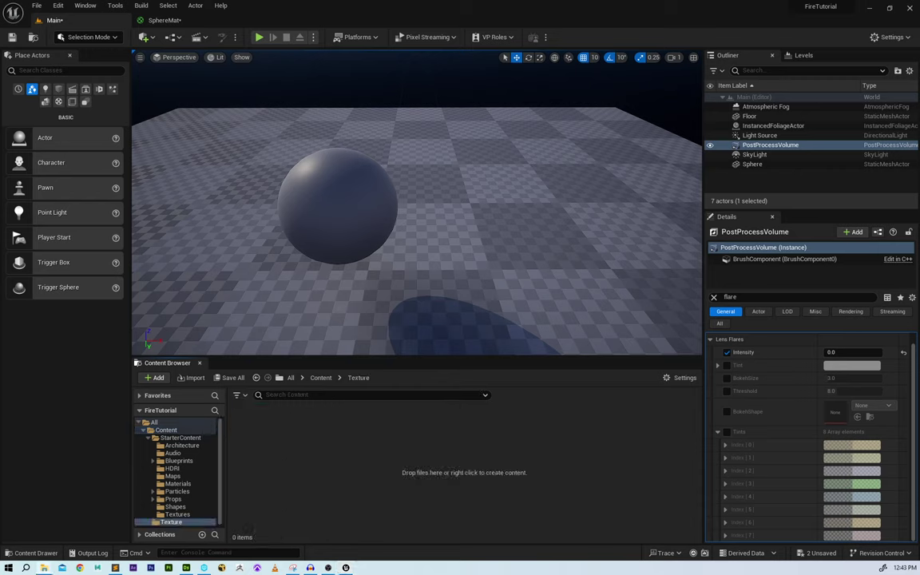
- Import FireMapPacked.png from the TutorialTexture folder into the Texture folder and close the file window
left_click_drag(0, 139, 474, 49)
left_click_drag(362, 157, 344, 453)
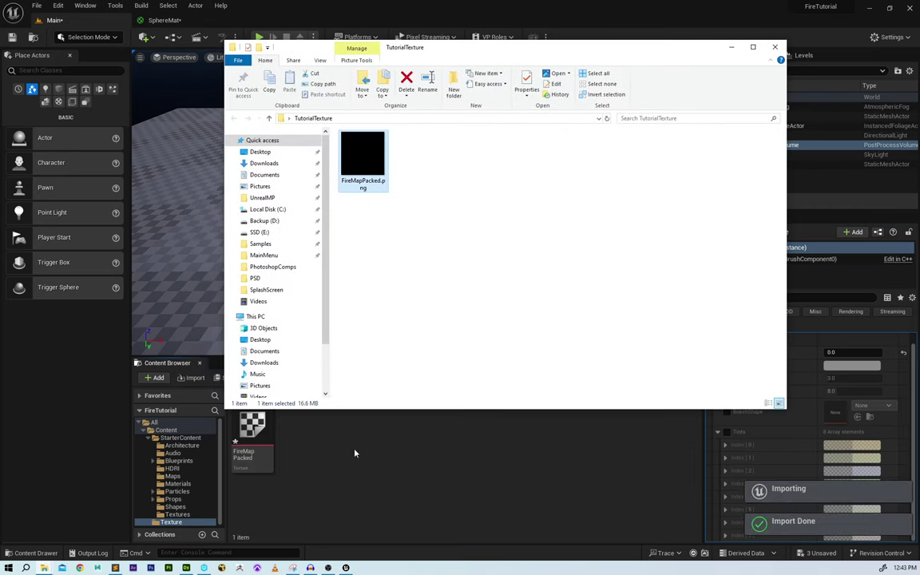
left_click(775, 47)
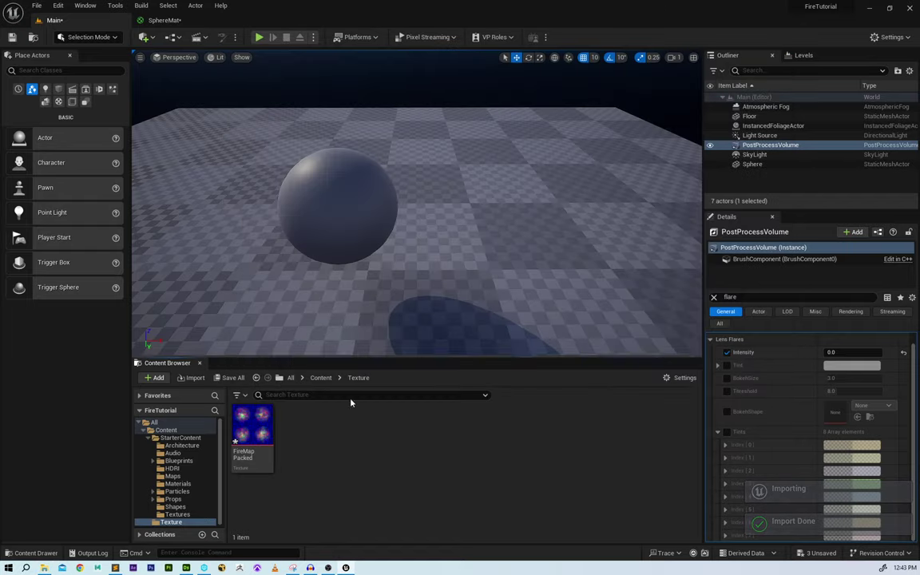
- Open the FireMapPacked texture and view it with the alpha channel hidden
double_click(264, 431)
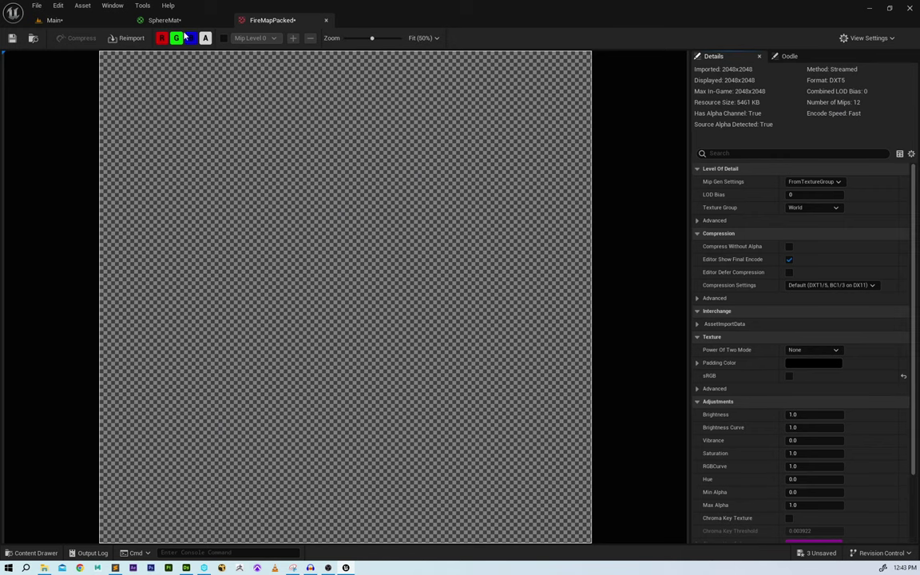
left_click(206, 39)
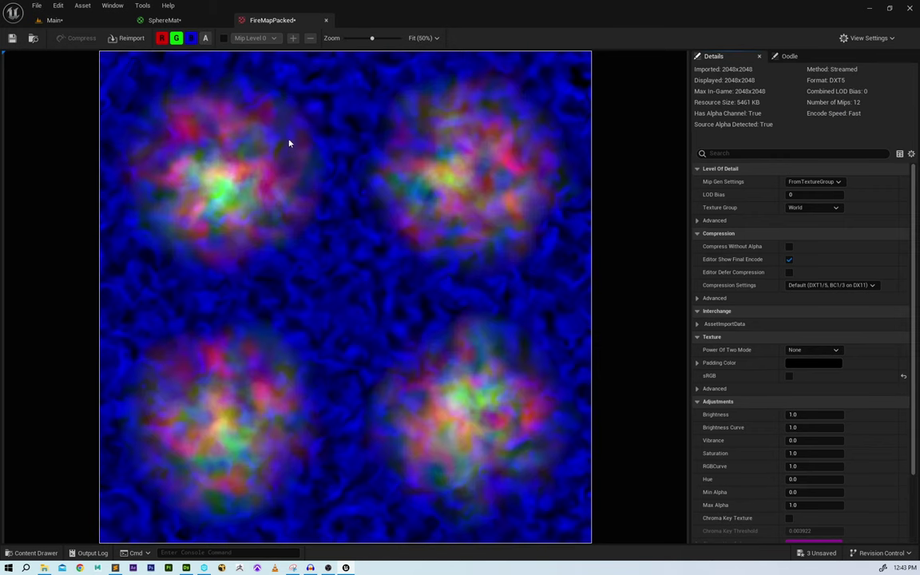
- Inspect the red, green and blue channels of the FireMapPacked texture one at a time
left_click(190, 38)
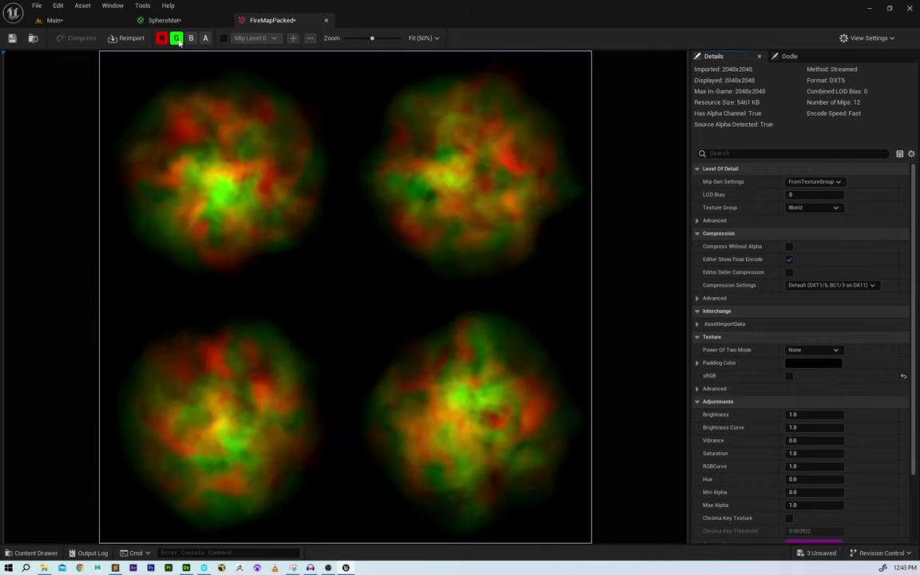
left_click(176, 38)
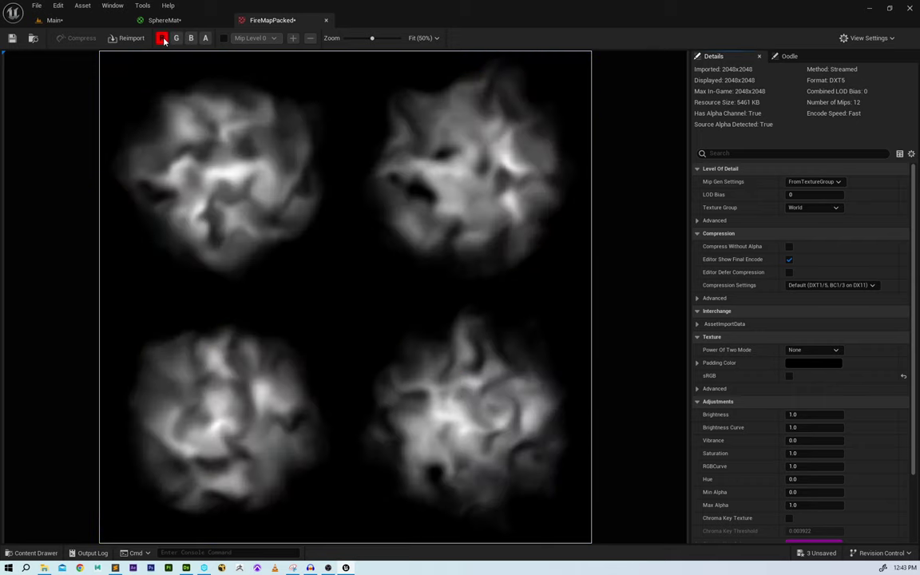
left_click(162, 38)
left_click(176, 38)
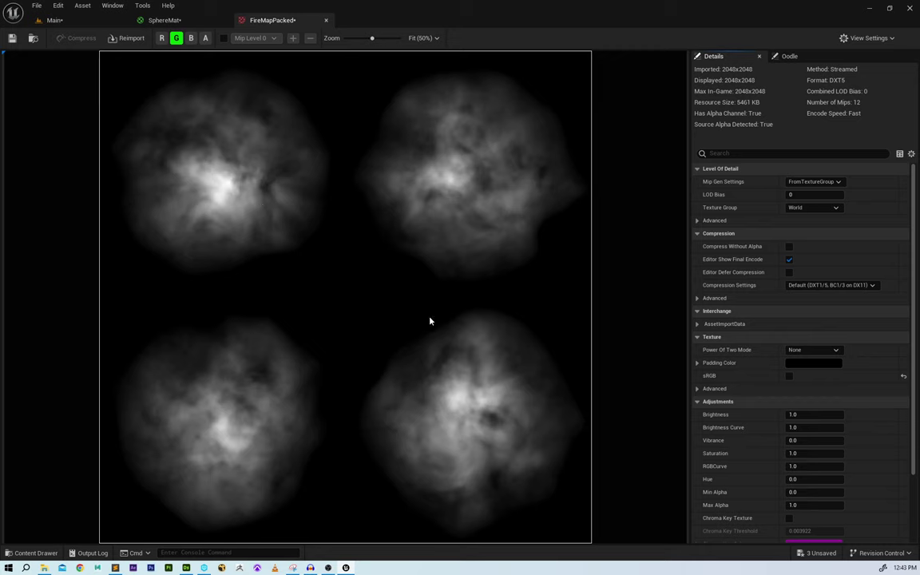
left_click(176, 38)
left_click(190, 37)
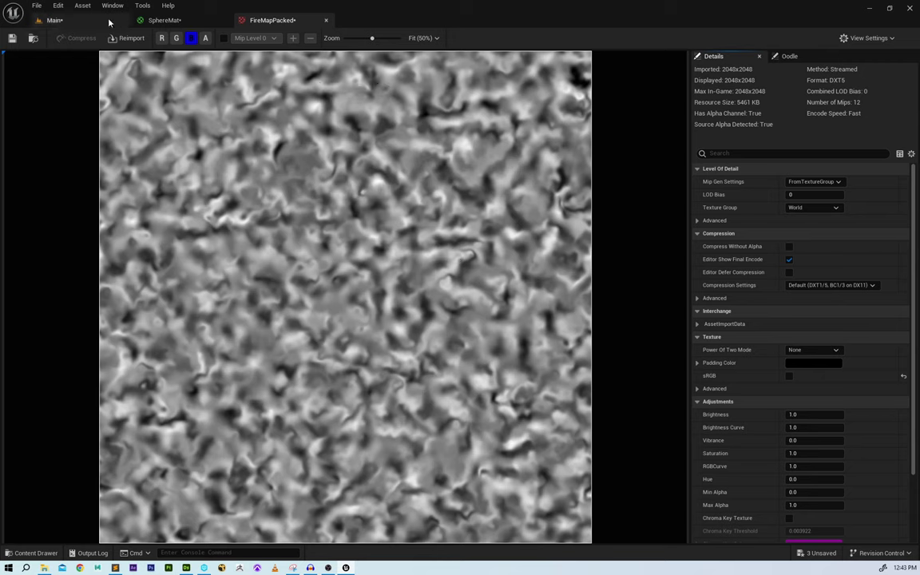
- Create an empty Niagara system named FireSystem in the Content folder of the Main level's project and open it
left_click(55, 20)
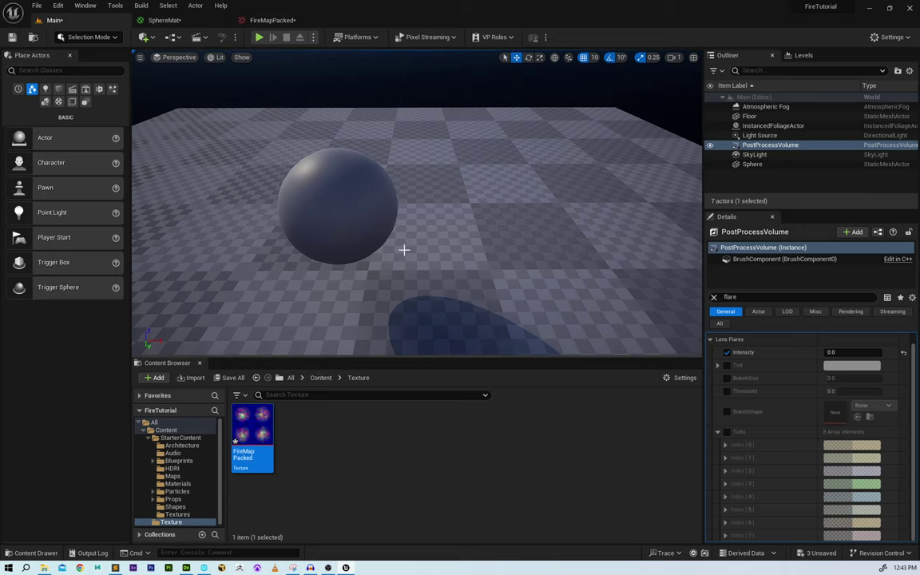
mouse_move(407, 276)
left_mouse_down("alt")
mouse_move(407, 251)
mouse_move(408, 259)
left_mouse_up("alt")
right_click_drag(407, 269, 408, 269)
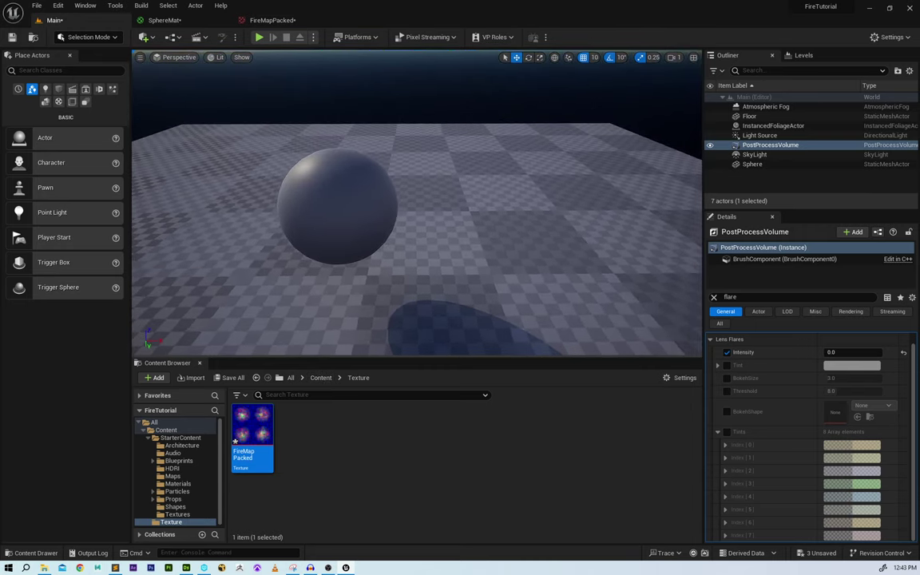
scroll(387, 194, "down", 3)
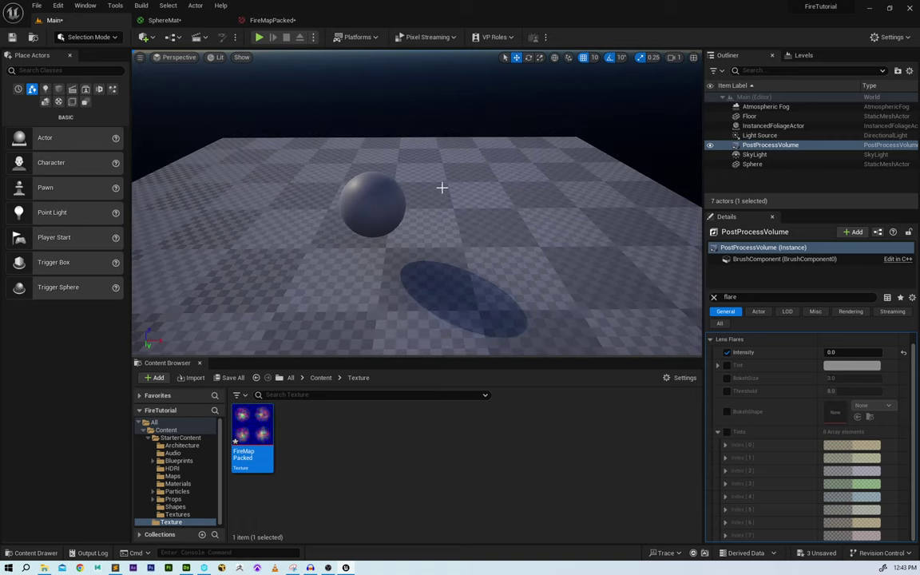
left_click(320, 378)
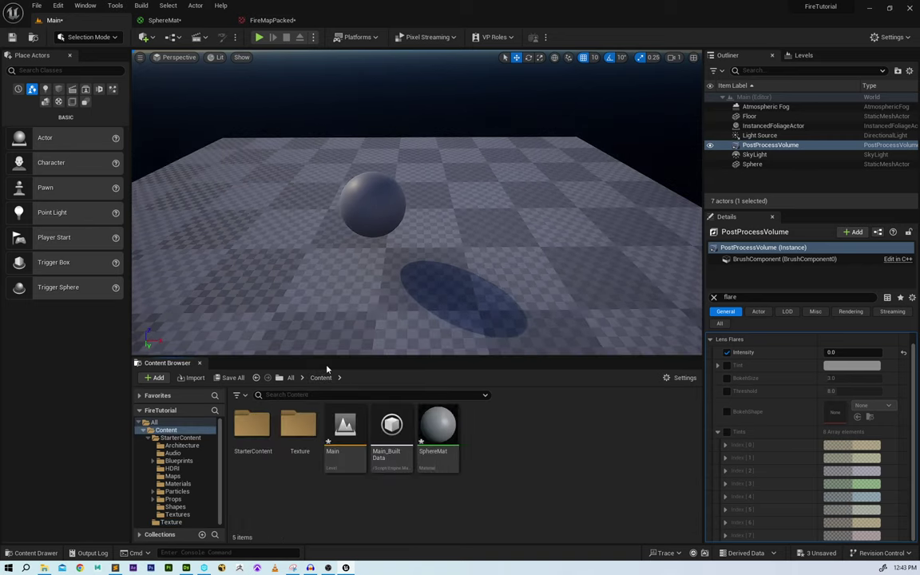
right_click(493, 446)
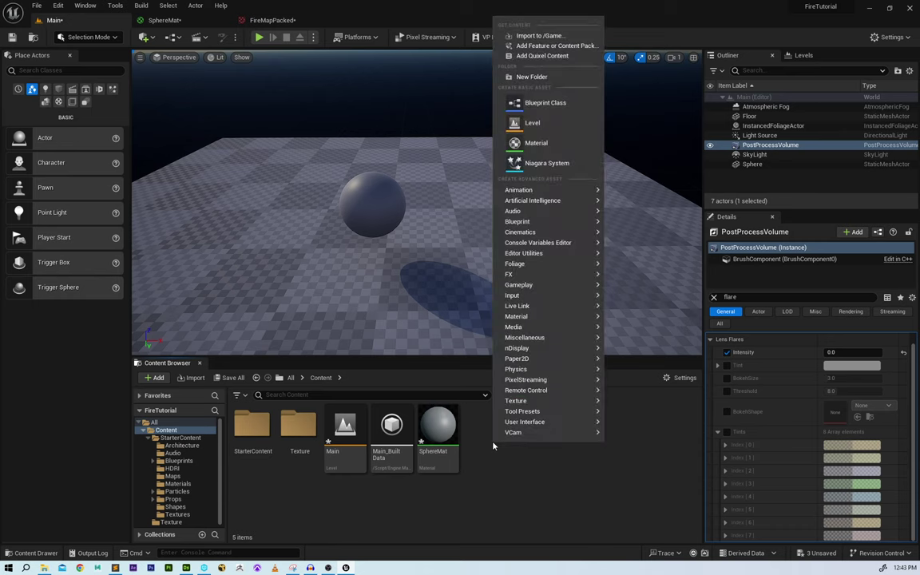
mouse_move(551, 274)
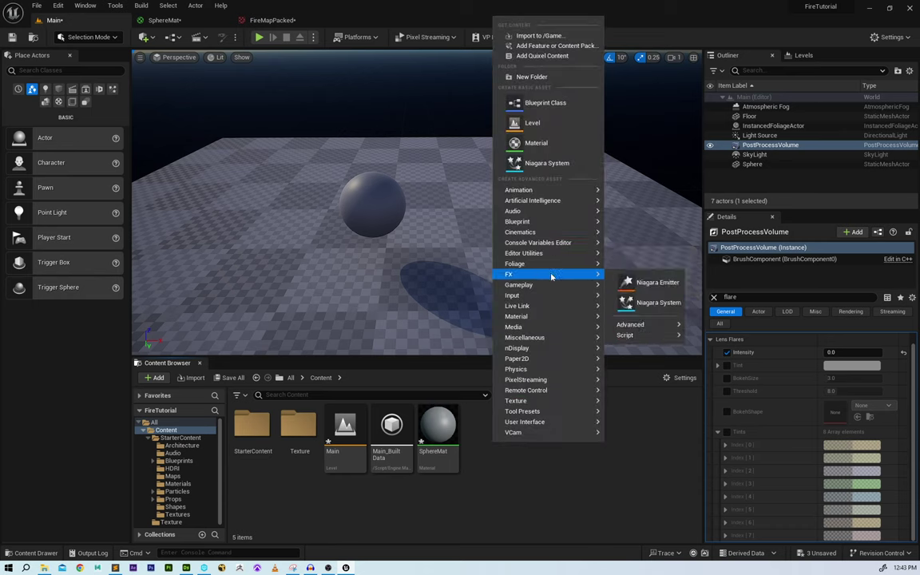
left_click(657, 303)
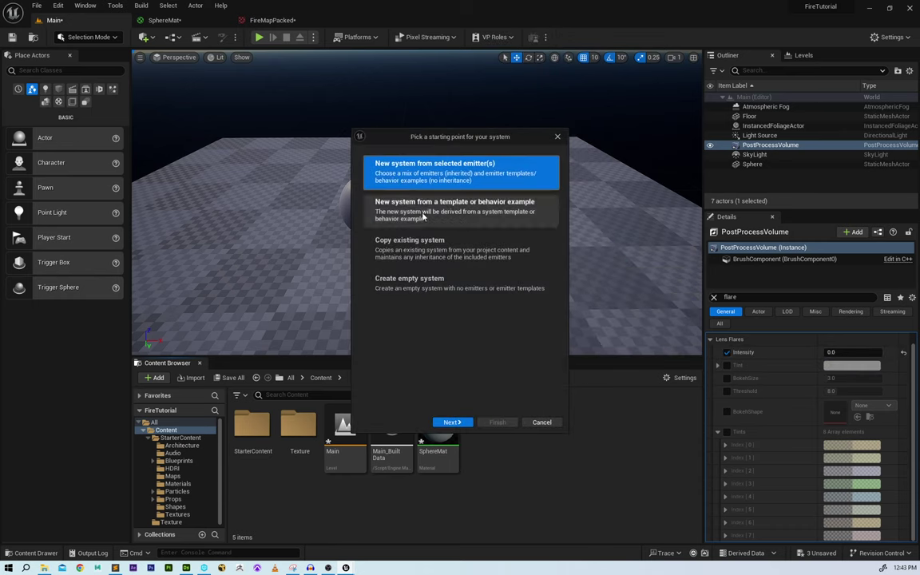
left_click(428, 291)
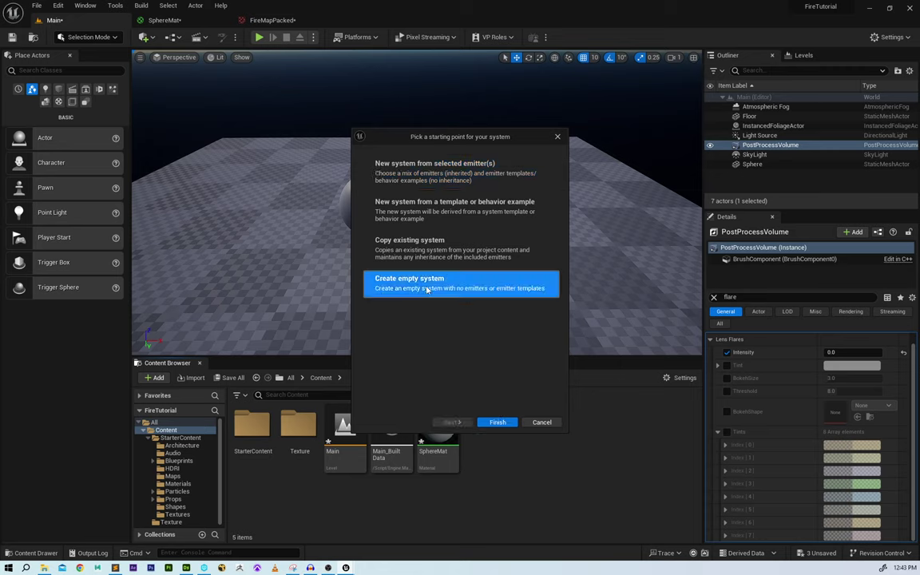
left_click(498, 424)
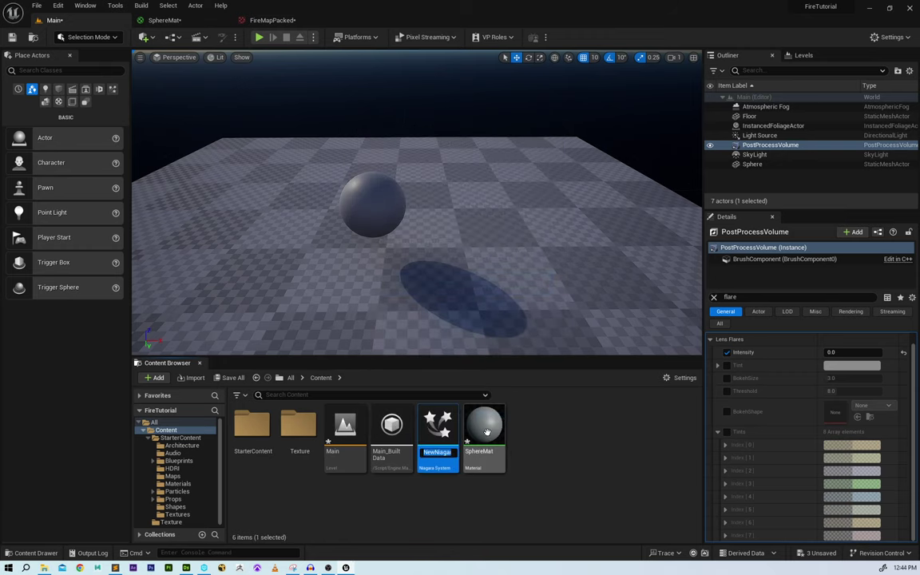
type("FireSystem")
key("Return")
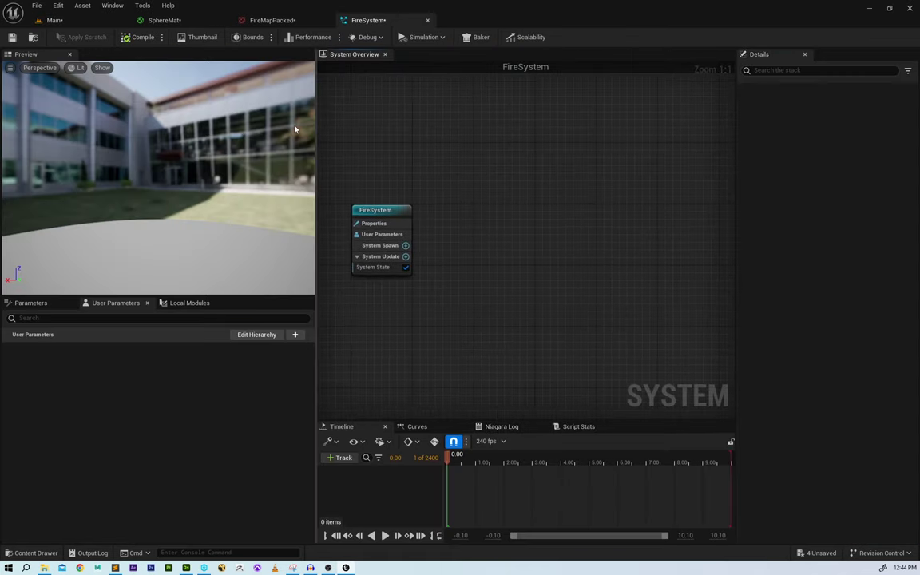
- Widen the system graph area and add an emitter from the Fountain template to FireSystem
left_click_drag(316, 129, 211, 129)
right_click(411, 216)
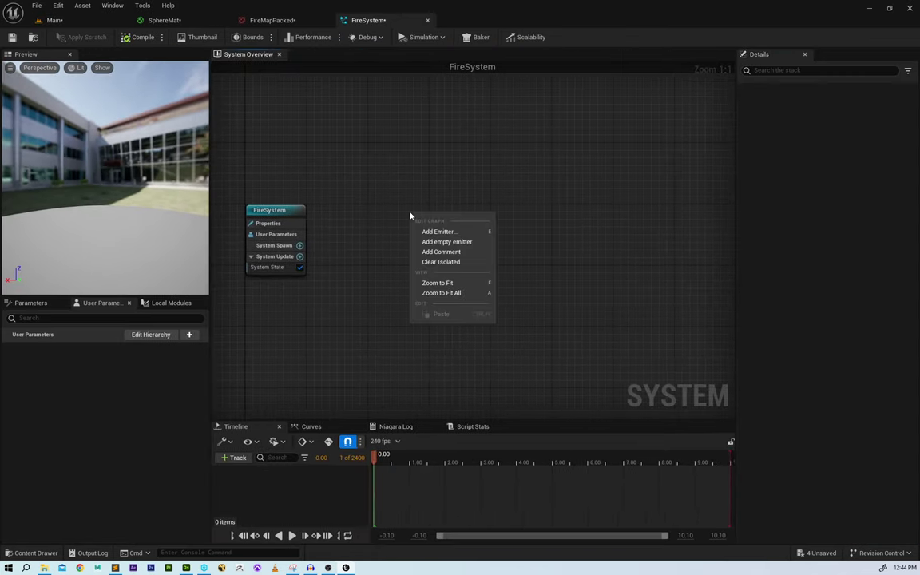
left_click(438, 231)
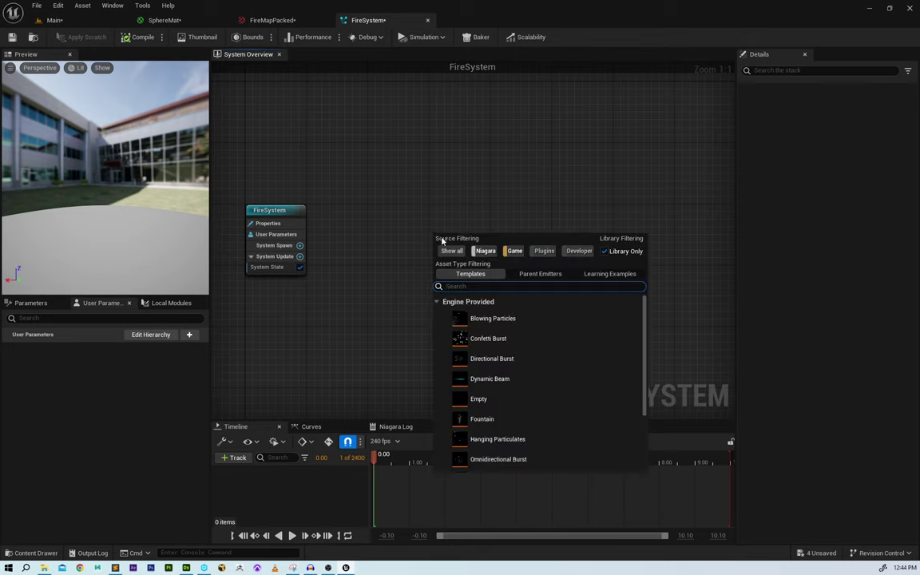
scroll(526, 346, "down", 1)
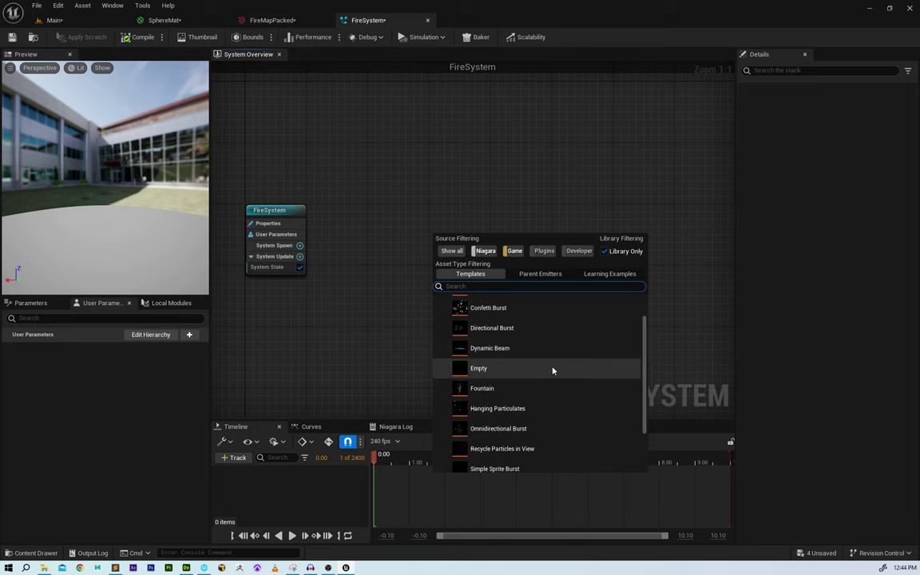
double_click(514, 389)
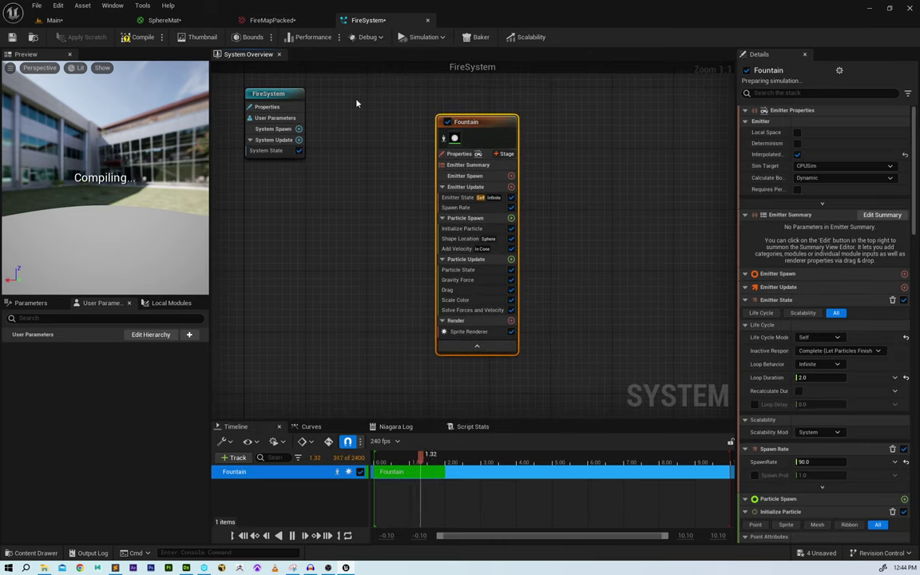
left_click_drag(547, 197, 479, 171)
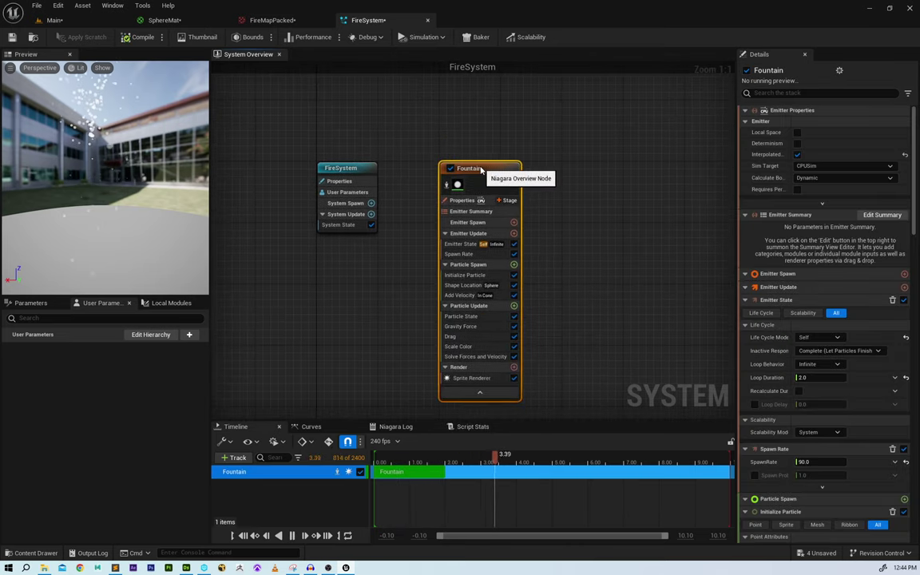
- Rename the Fountain emitter as Fire
double_click(469, 168)
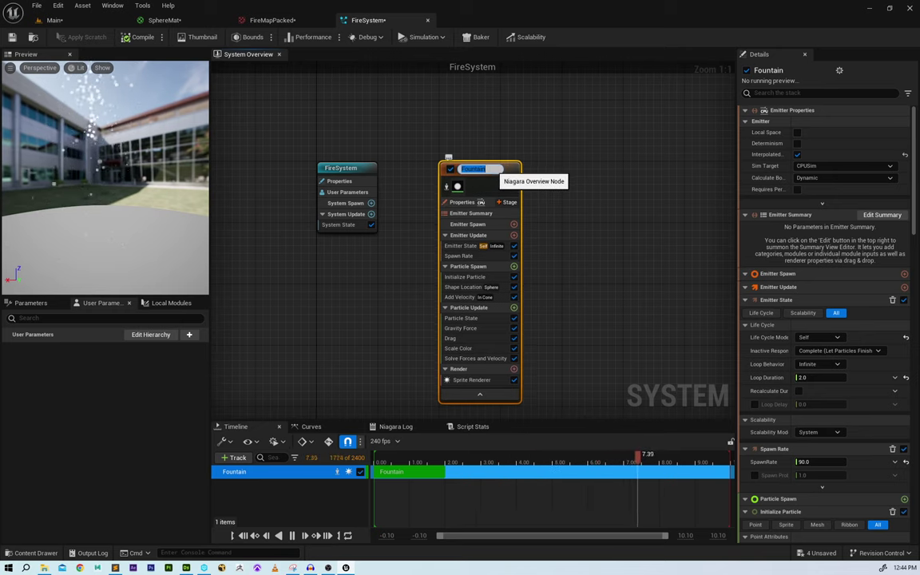
type("Fire")
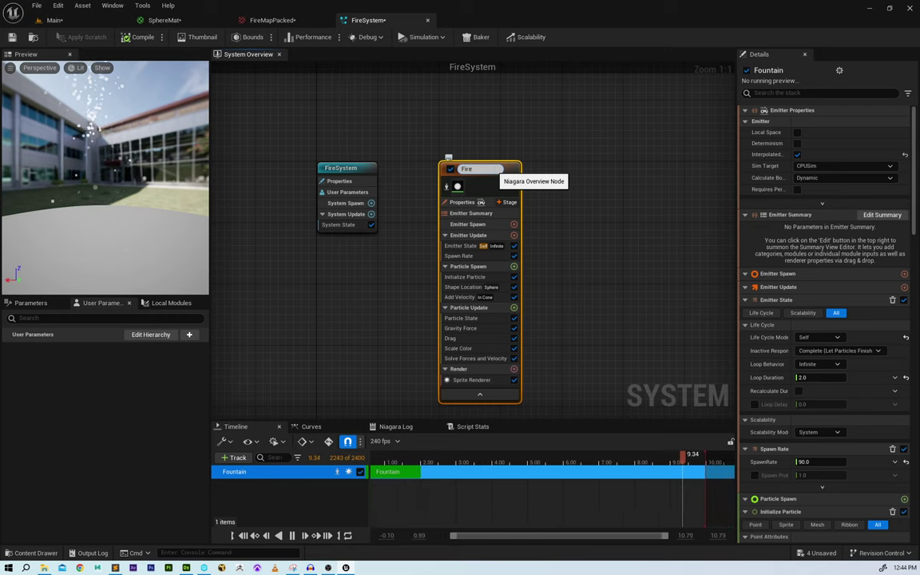
key("Return")
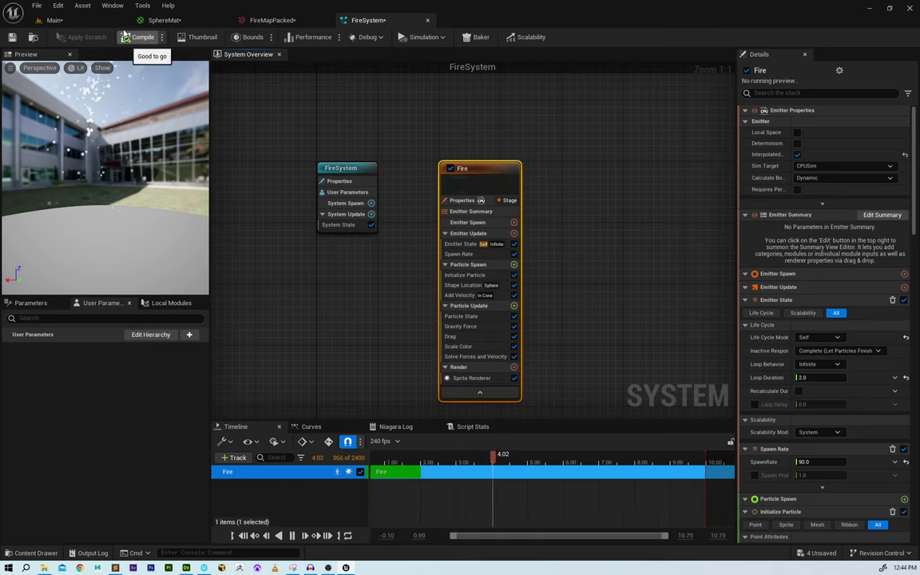
- Place FireSystem in the Main level, move it onto the sphere and check its particles from several angles
left_click(94, 21)
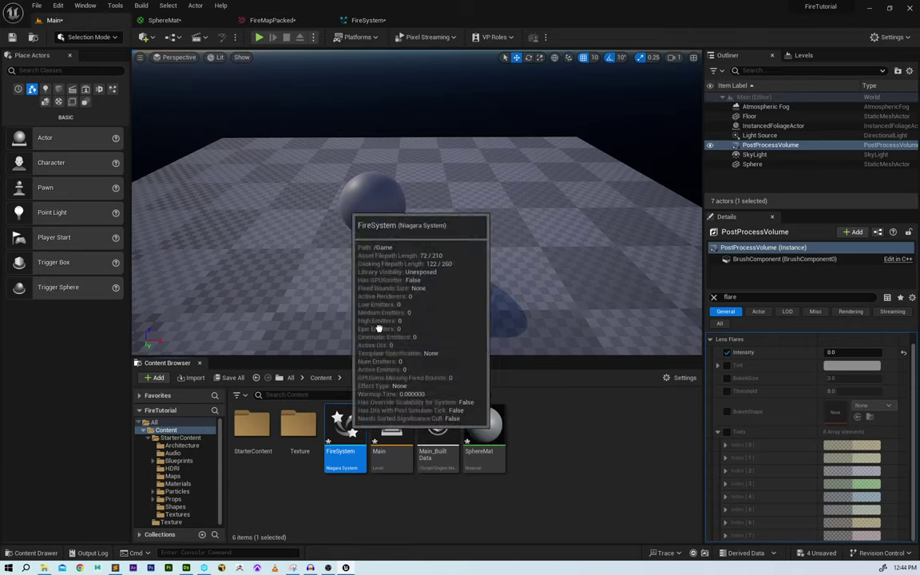
left_click_drag(345, 431, 371, 209)
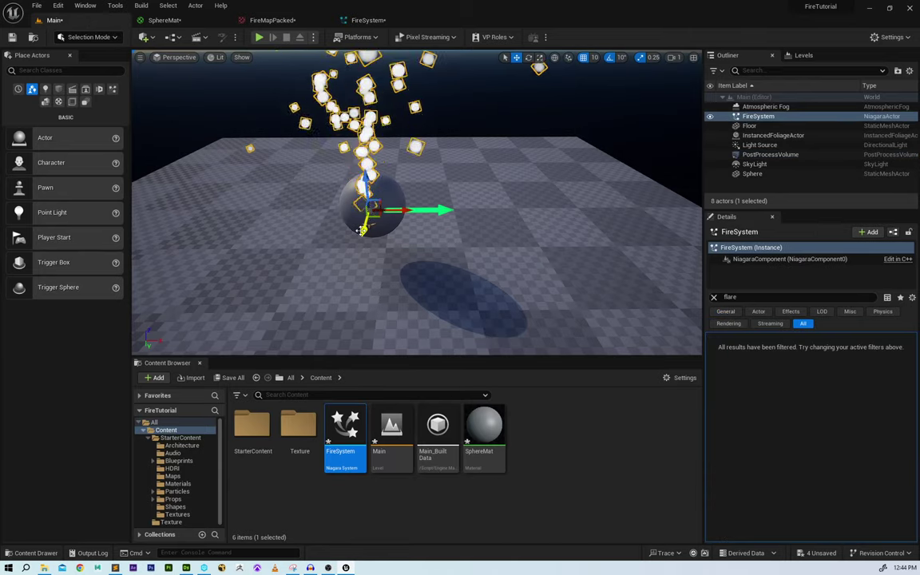
key("f")
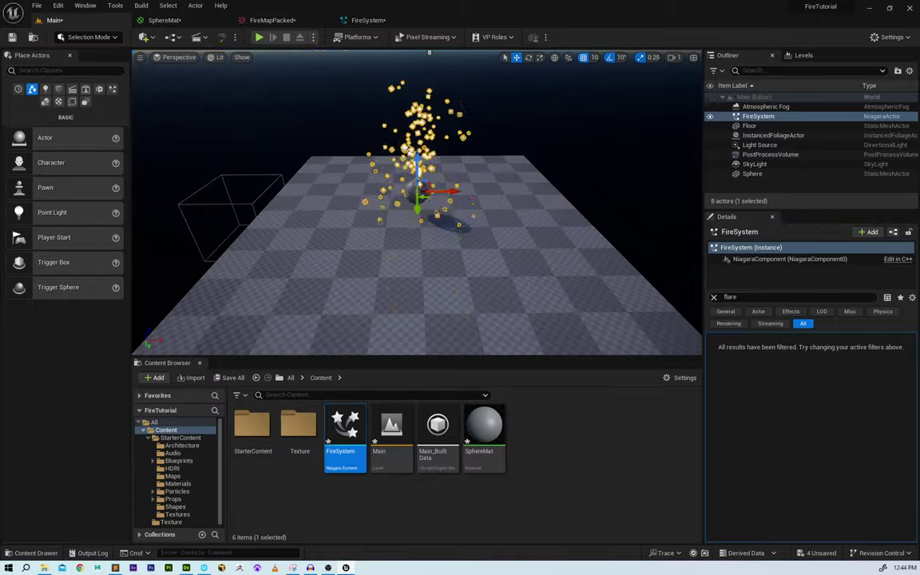
left_click_drag(360, 234, 419, 234, "alt")
scroll(424, 183, "up", 4)
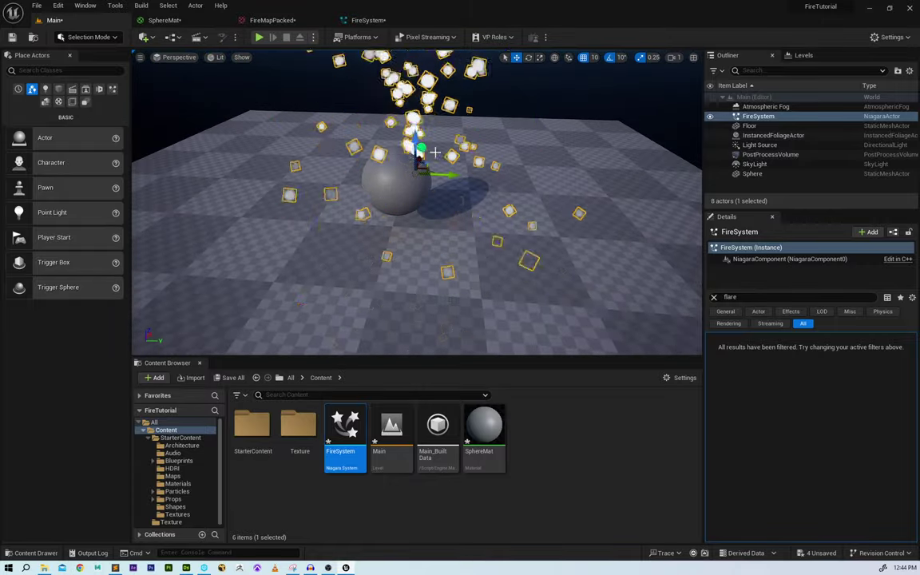
left_click_drag(426, 161, 405, 170)
left_click_drag(448, 201, 317, 170, "alt")
left_click_drag(401, 271, 509, 255, "alt")
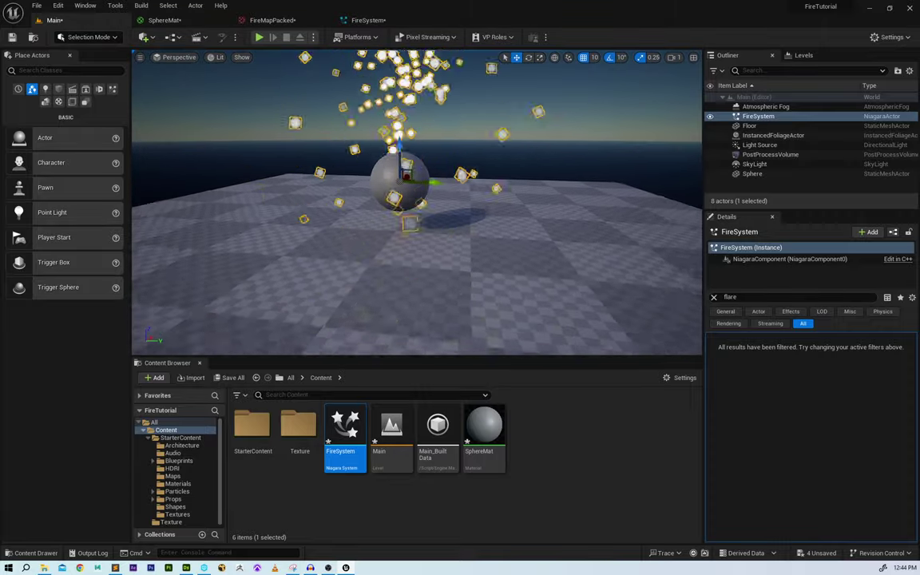
scroll(509, 255, "down", 4)
scroll(509, 255, "up", 3)
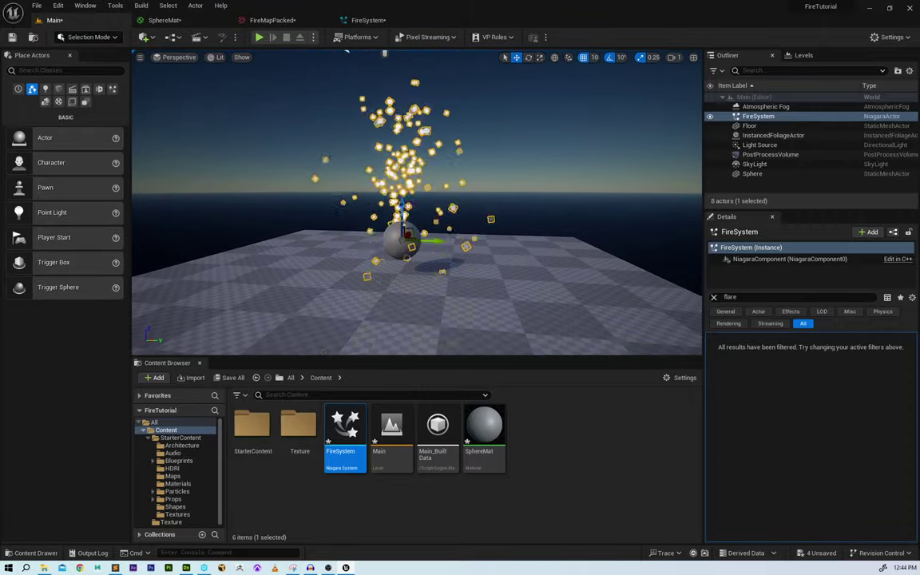
- Delete the Gravity Force and Drag modules from the Fire emitter's Particle Update group
left_click(366, 22)
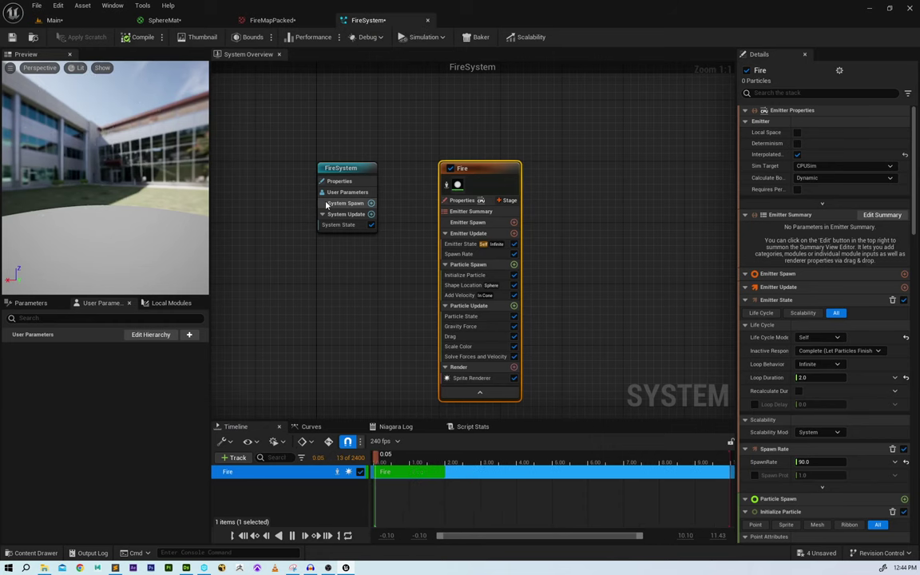
left_click(475, 328)
key("Delete")
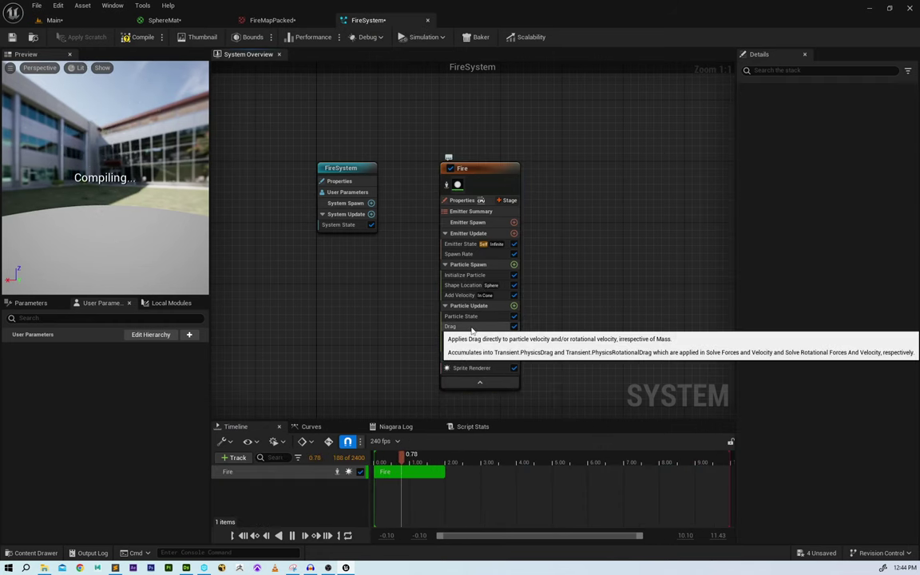
left_click(472, 327)
key("Delete")
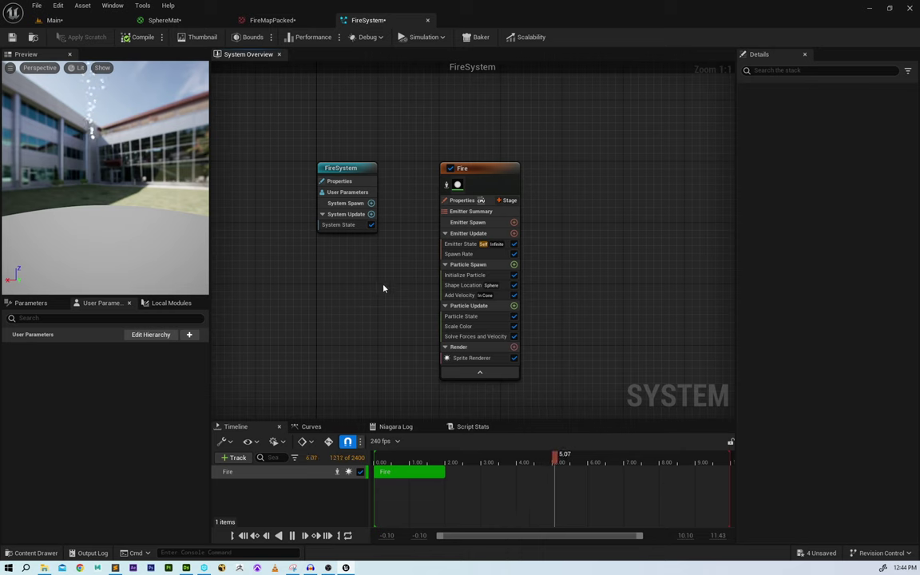
- Set the Fire emitter's Spawn Rate to 8 and check the sparser particles in the Main level
left_click(467, 277)
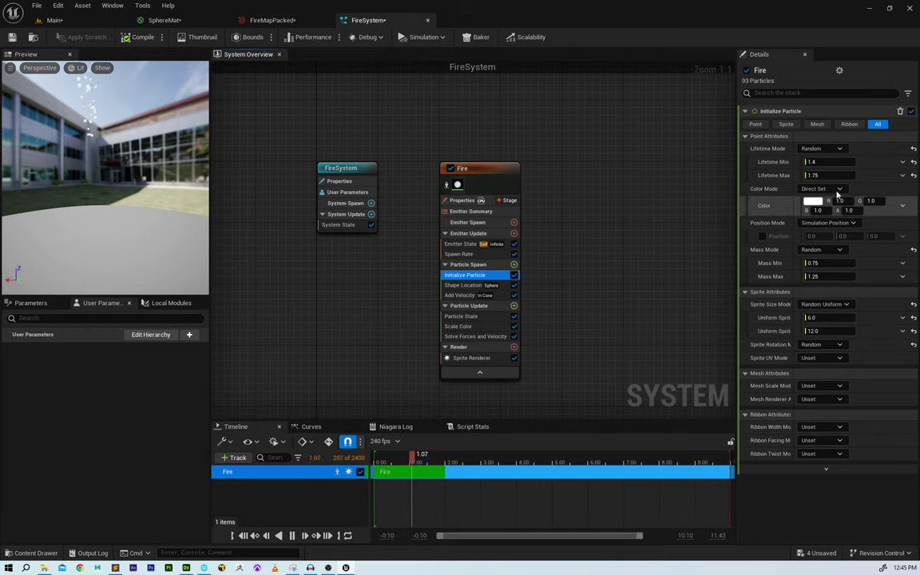
left_click(460, 254)
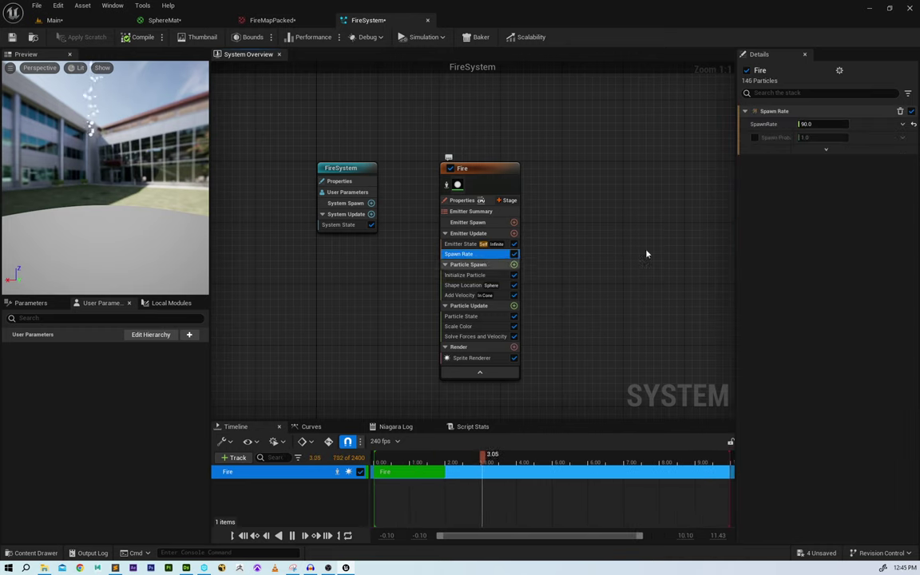
left_click_drag(799, 125, 826, 126)
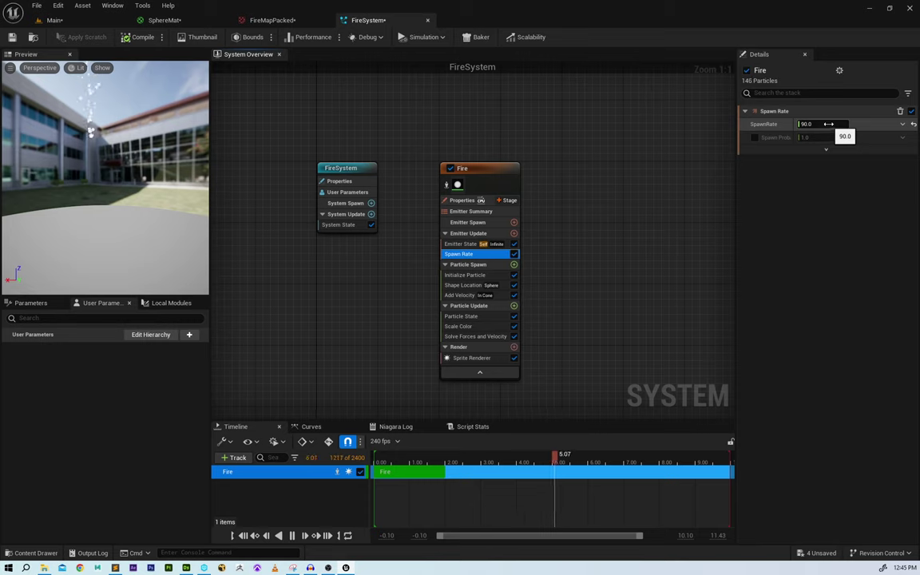
left_click(829, 124)
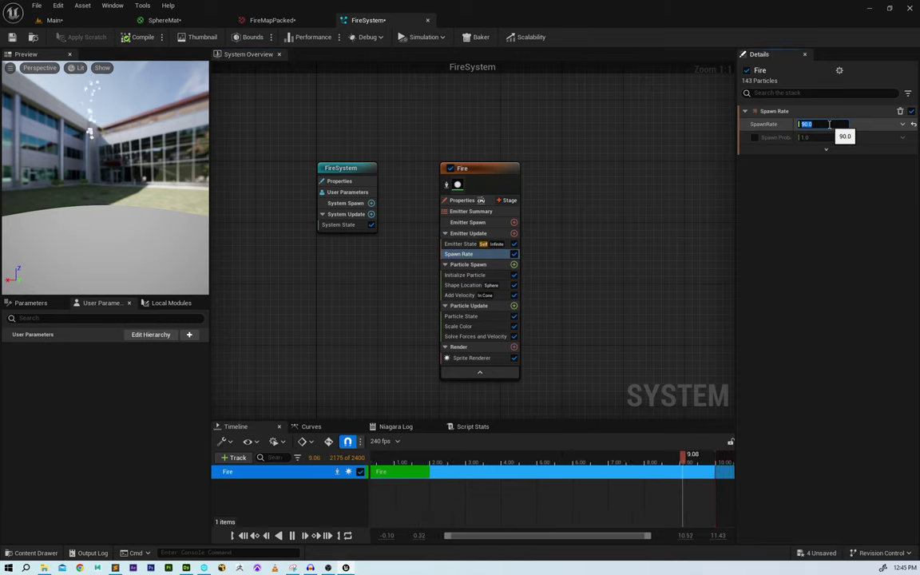
type("8")
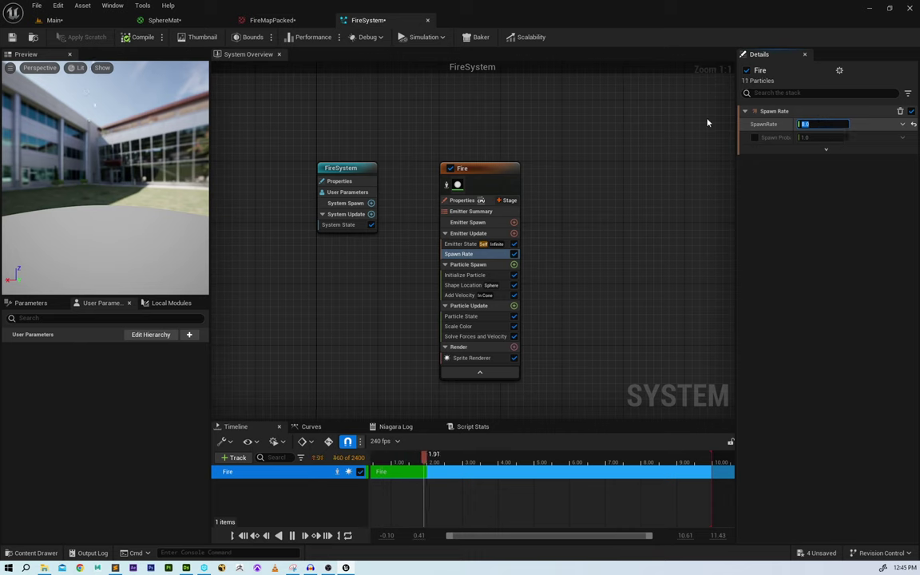
left_click(82, 22)
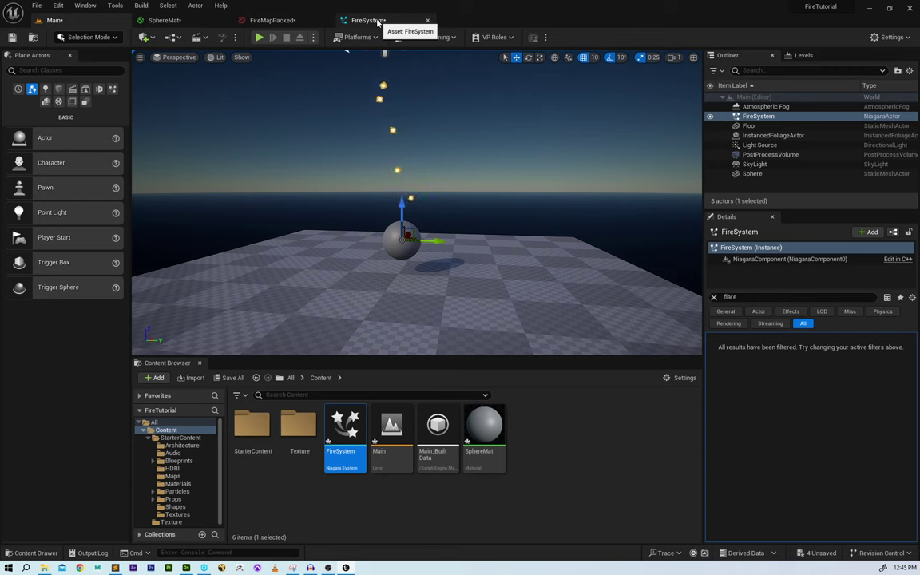
left_click(369, 20)
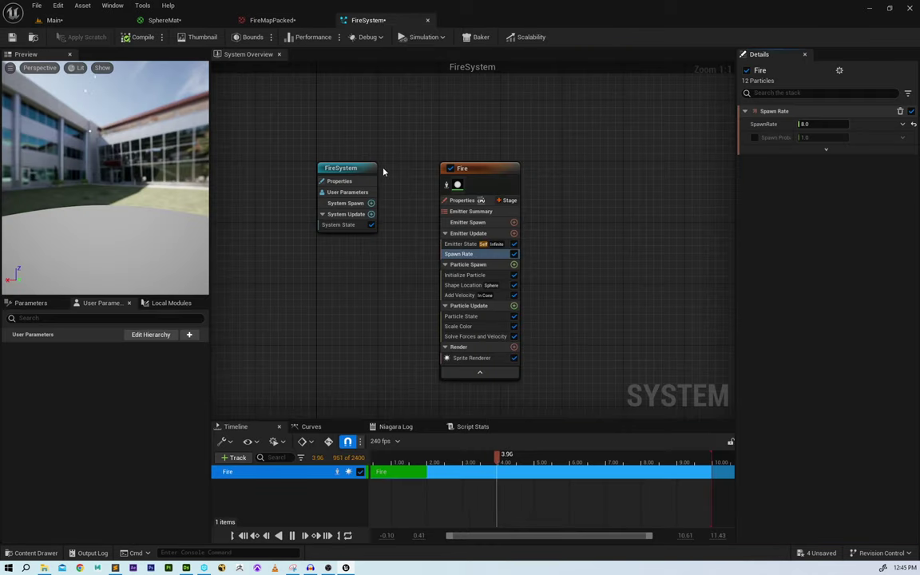
- Set the Fire particles' uniform sprite size range to 65 minimum and 90 maximum, checking the size in the Main level
left_click(483, 274)
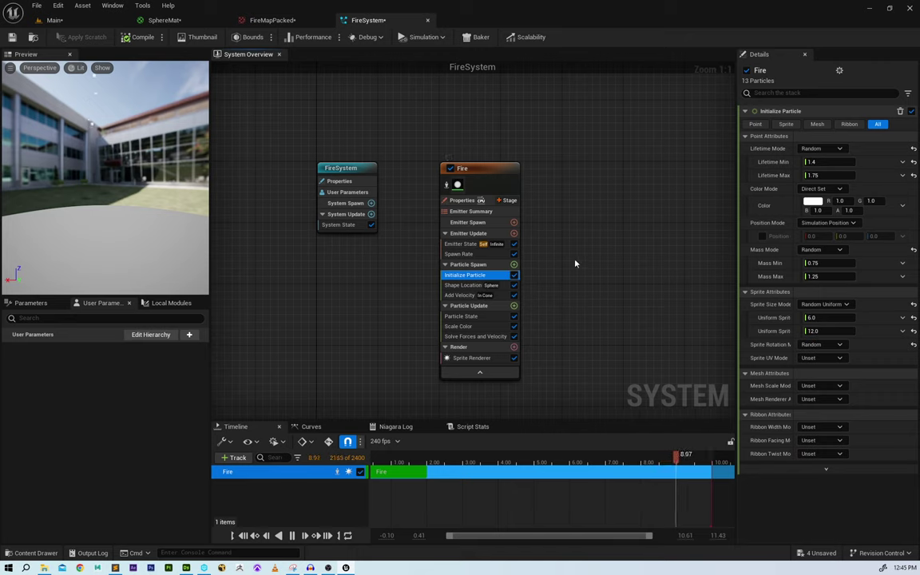
left_click(841, 317)
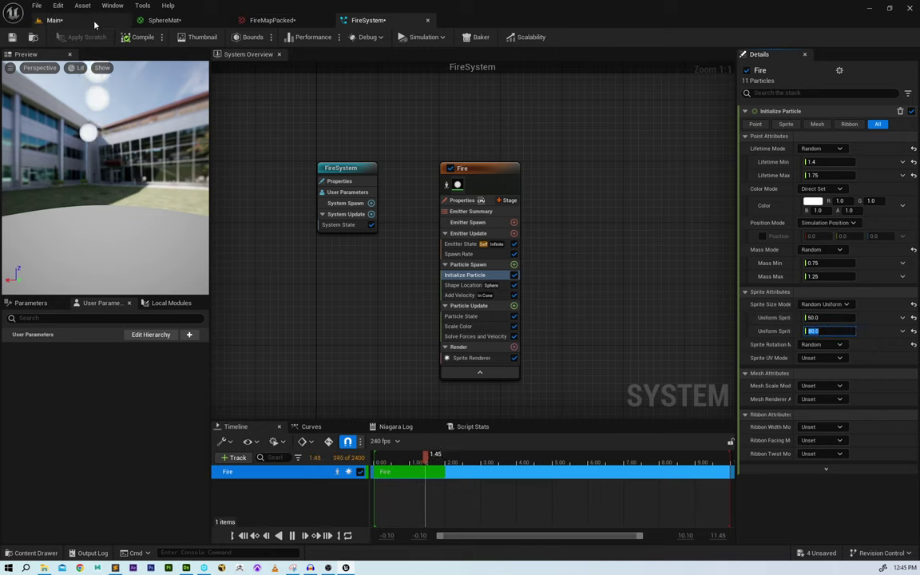
left_click(58, 20)
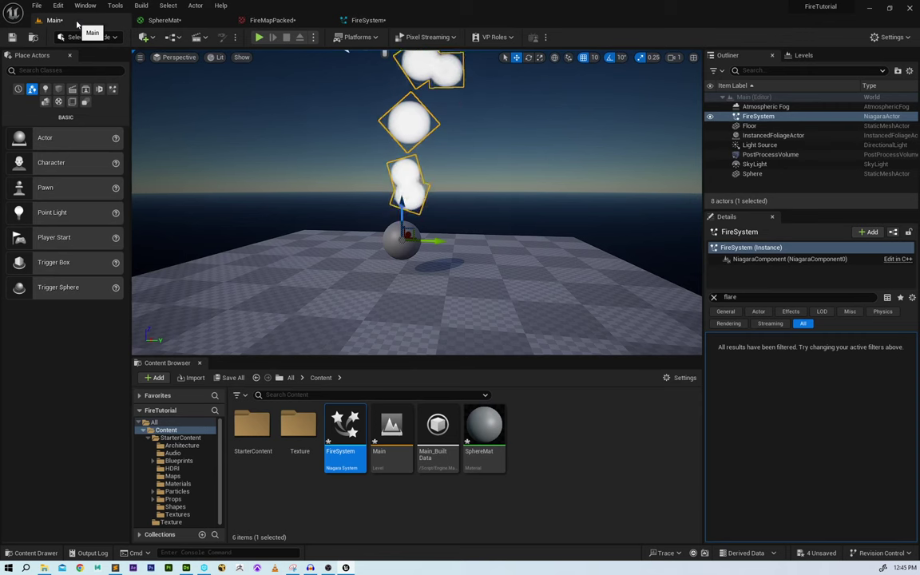
left_click(369, 20)
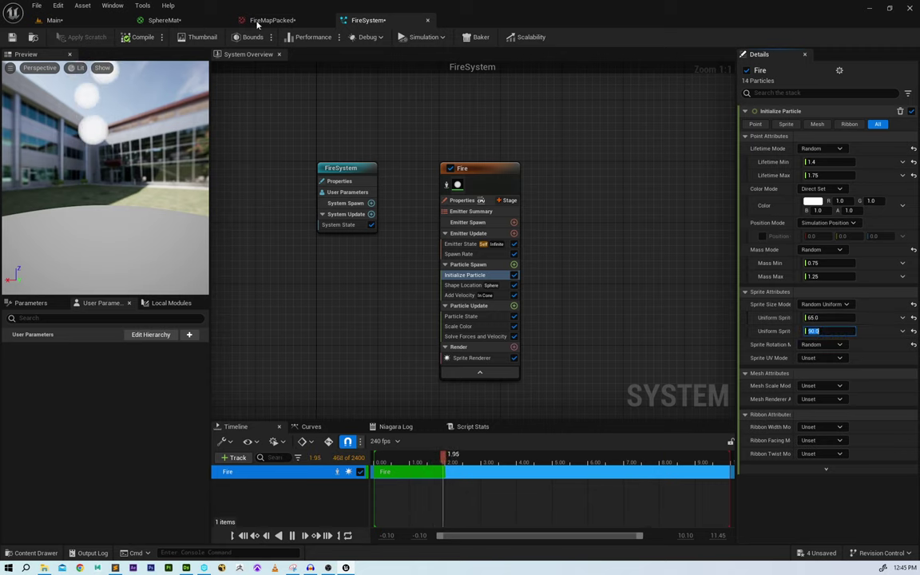
left_click(84, 20)
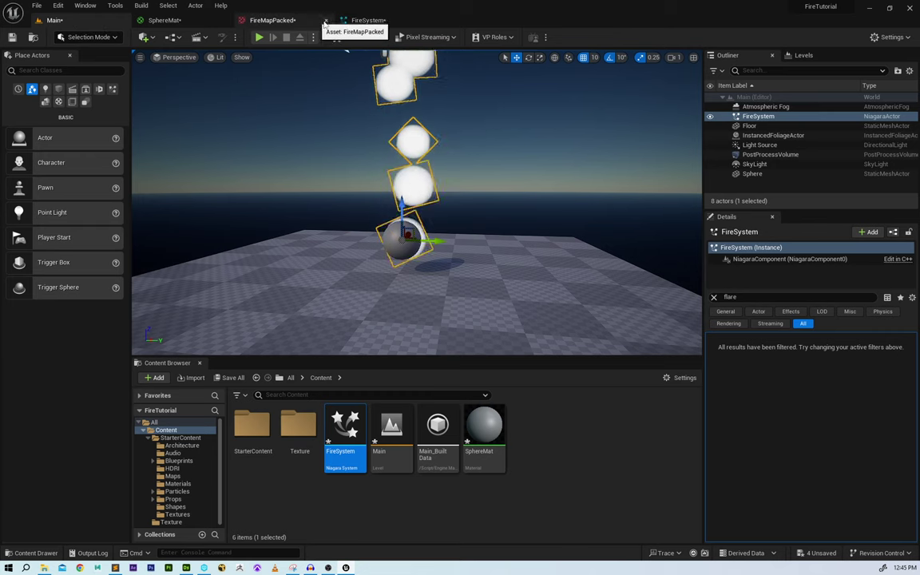
left_click(372, 20)
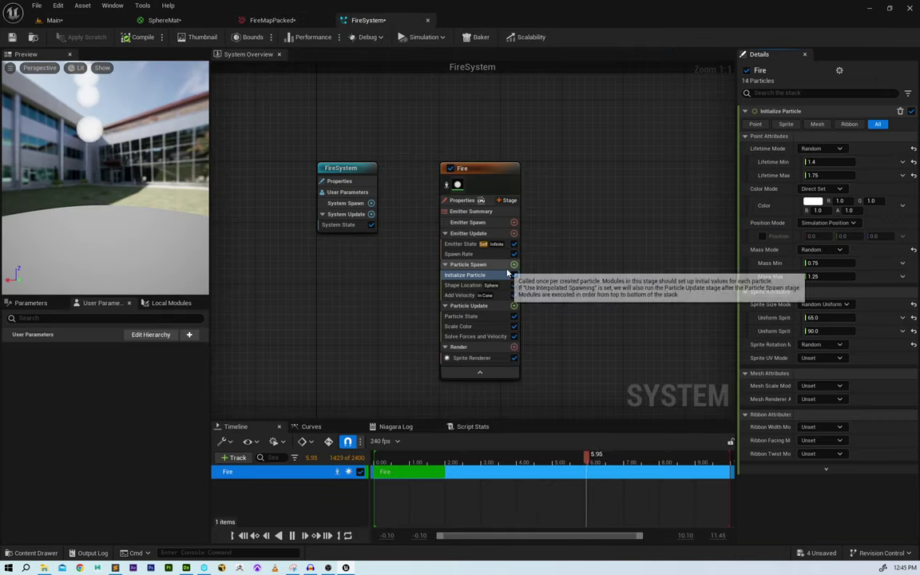
- Set the Add Velocity speed range to 300 minimum and 350 maximum and check the particle column in the Main level
left_click(461, 295)
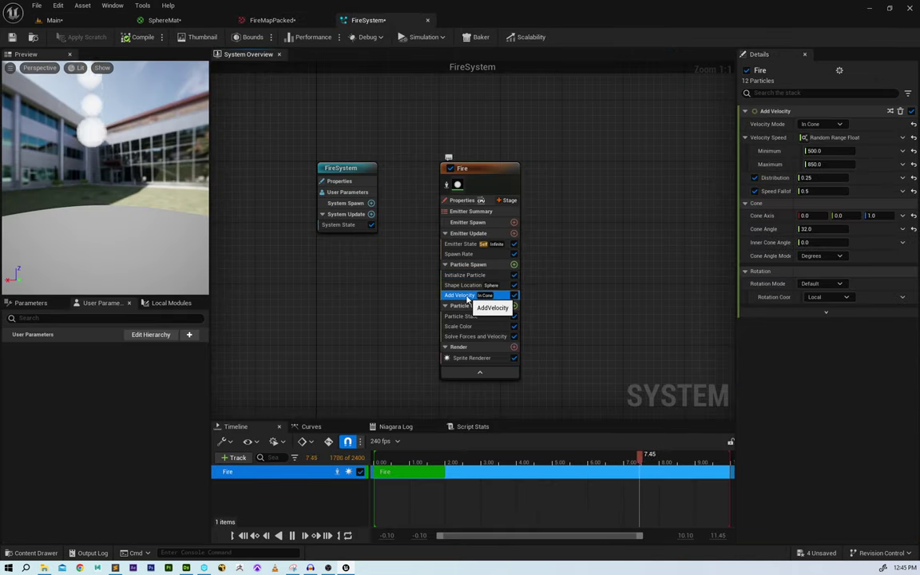
left_click(842, 150)
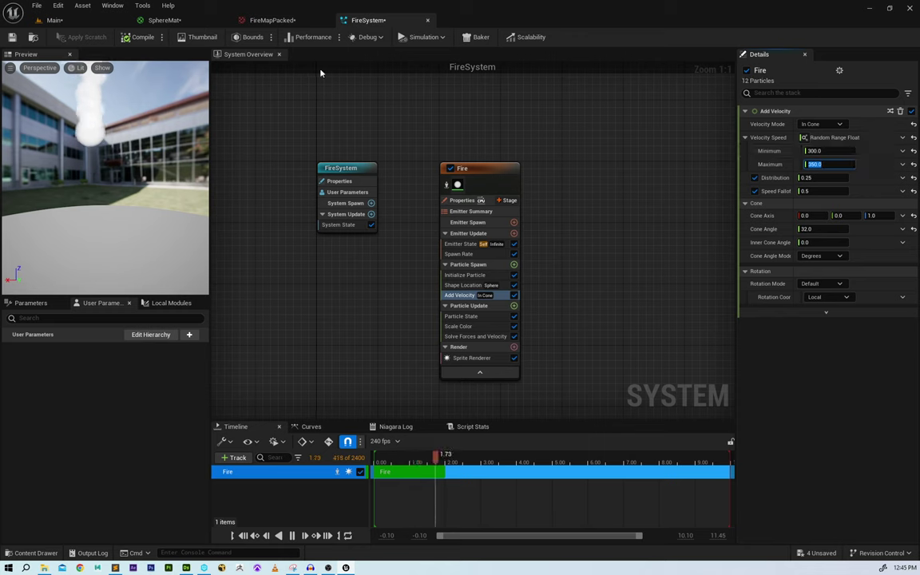
left_click(100, 22)
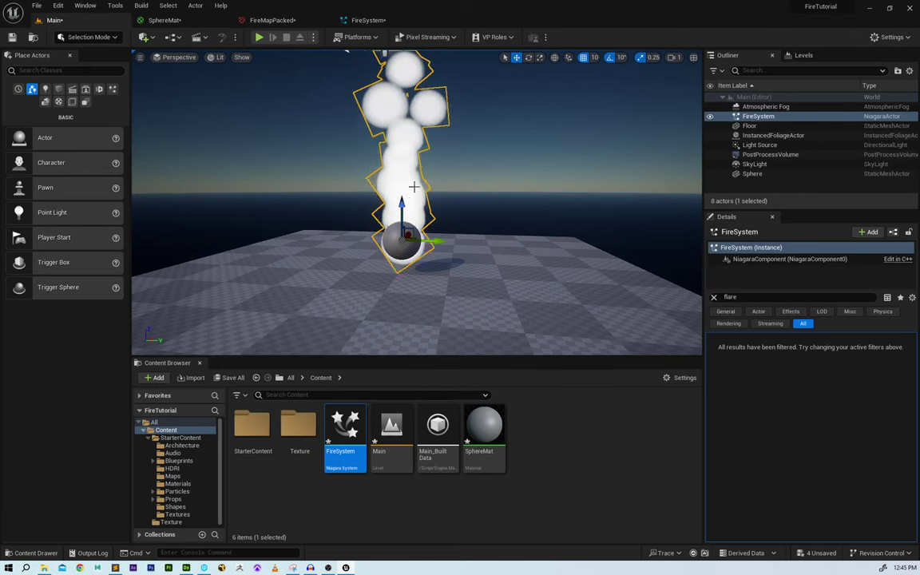
left_click_drag(447, 174, 446, 220, "alt")
right_click_drag(446, 174, 411, 200, "alt")
scroll(370, 112, "up", 5)
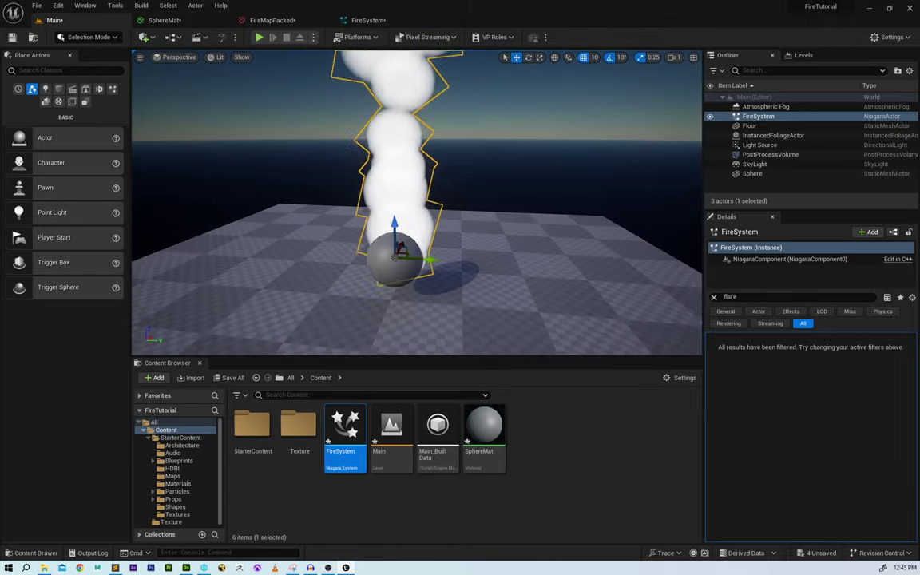
left_click(364, 20)
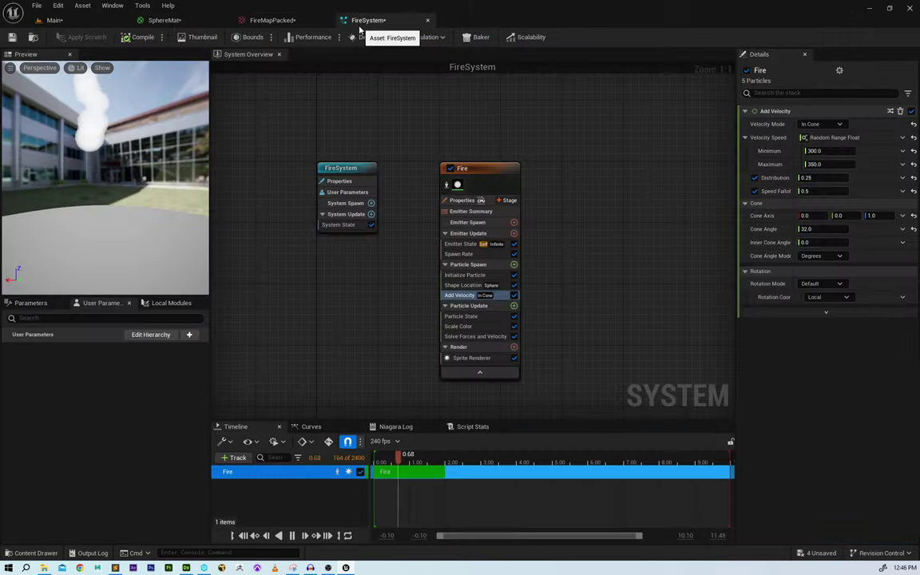
- Set the particle lifetime range to 0.4 minimum and 0.6 maximum and inspect the shorter column in the Main level
left_click(479, 277)
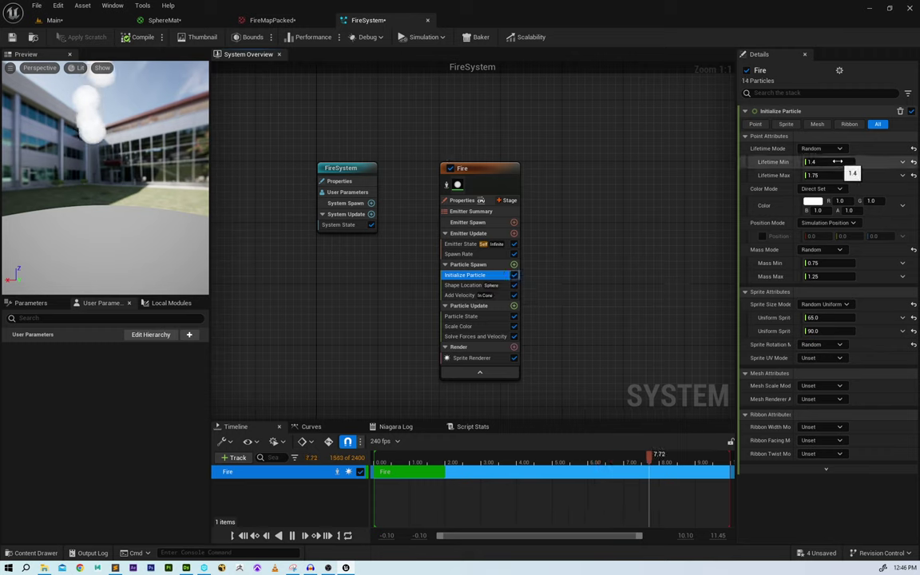
left_click(837, 162)
type(".4")
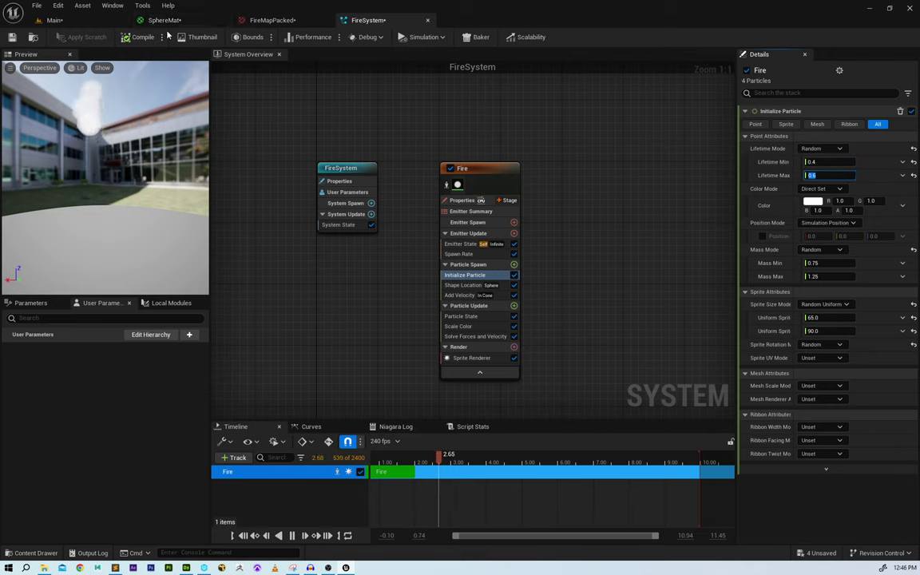
left_click(55, 20)
left_click(463, 109)
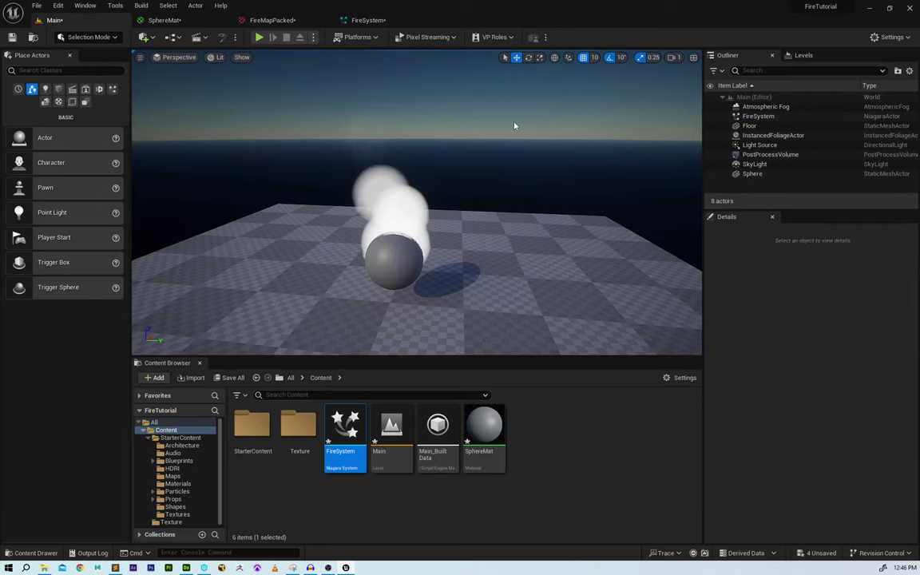
mouse_move(557, 146)
left_mouse_down("alt")
mouse_move(317, 146)
mouse_move(556, 146)
left_mouse_up("alt")
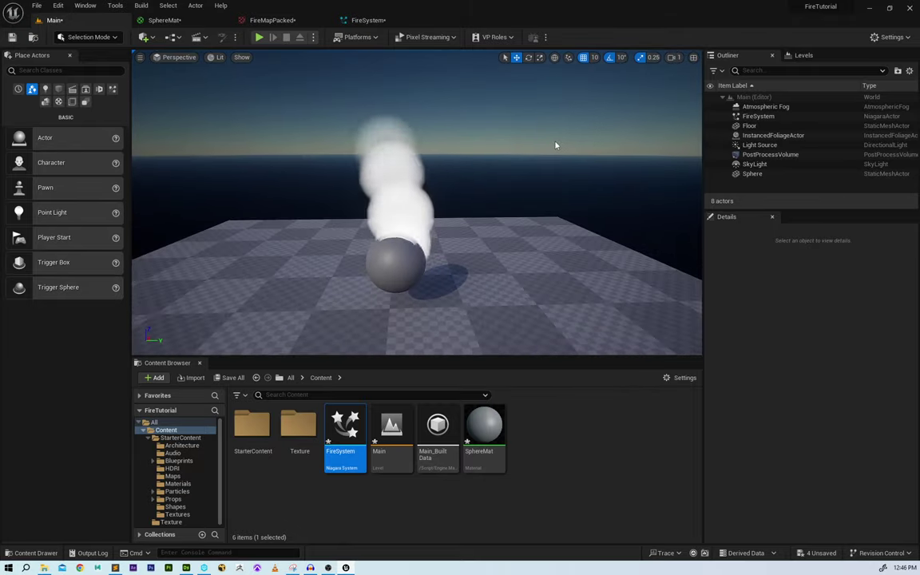
right_click_drag(557, 146, 604, 146, "alt")
left_click_drag(557, 146, 461, 142, "alt")
right_click_drag(427, 252, 470, 119)
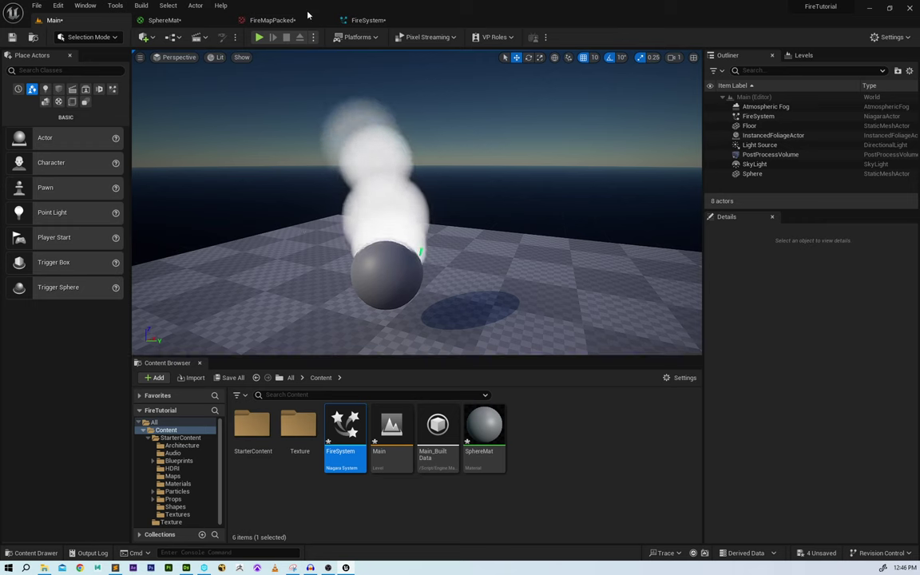
- Delete the Scale Color module from the Fire emitter's Particle Update group
left_click(361, 20)
left_click(483, 327)
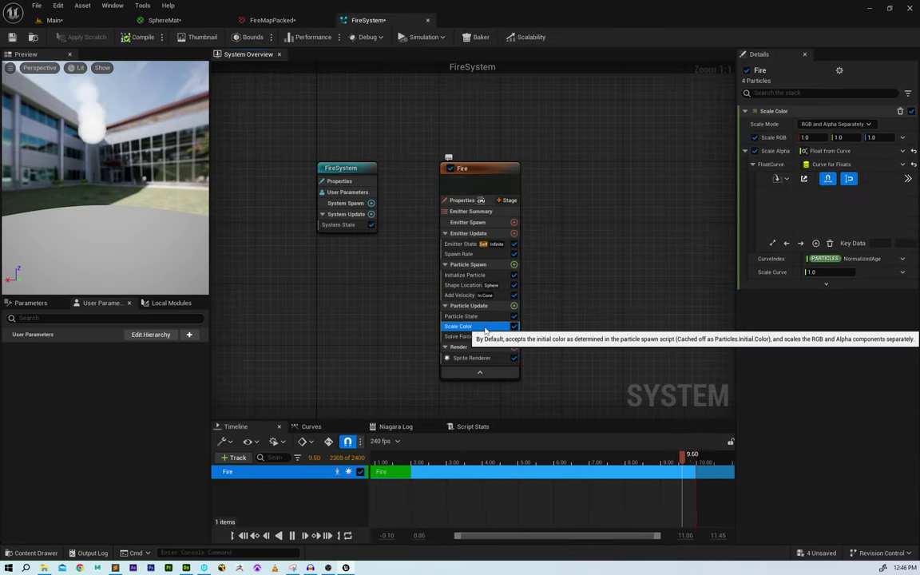
key("Delete")
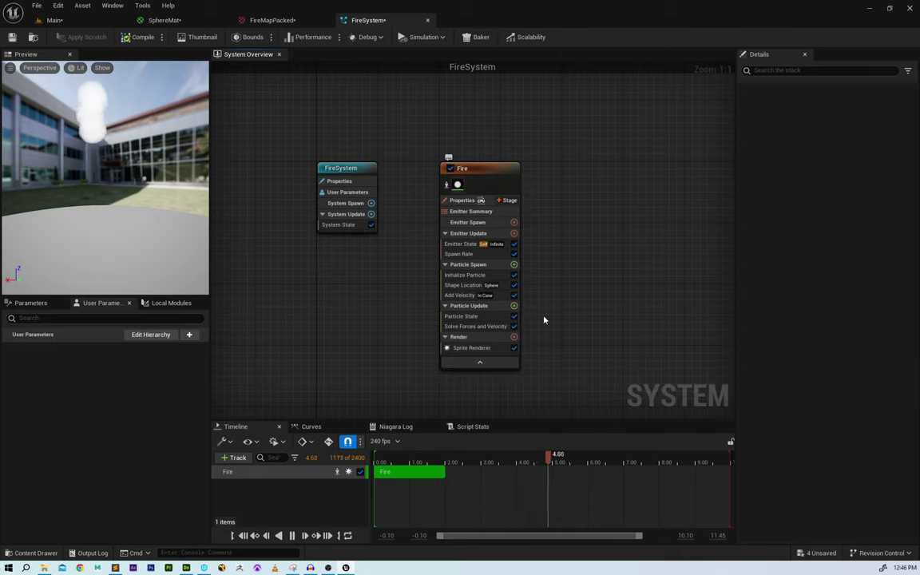
- Return to the Main level and save all modified assets: FireMapPacked, FireSystem, Main and SphereMat
left_click(88, 20)
left_click(230, 378)
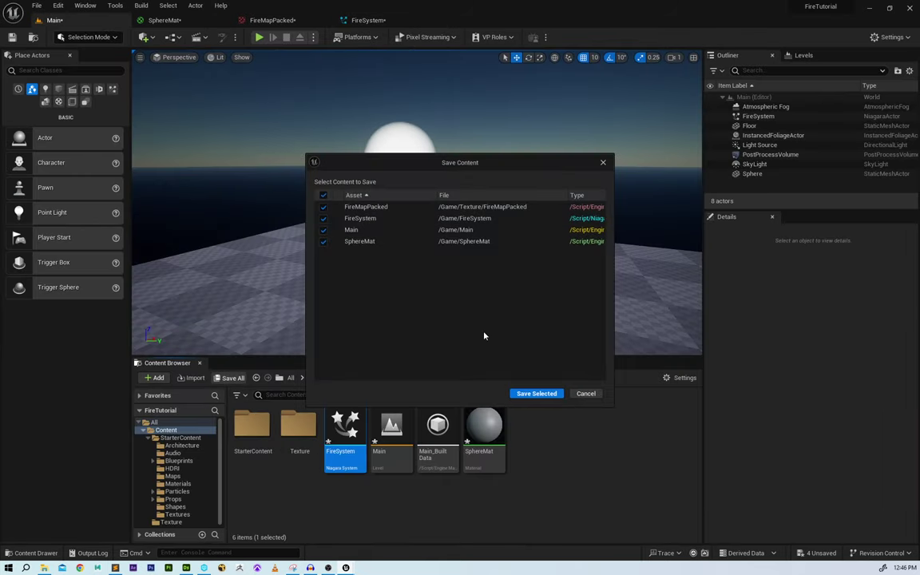
left_click(536, 393)
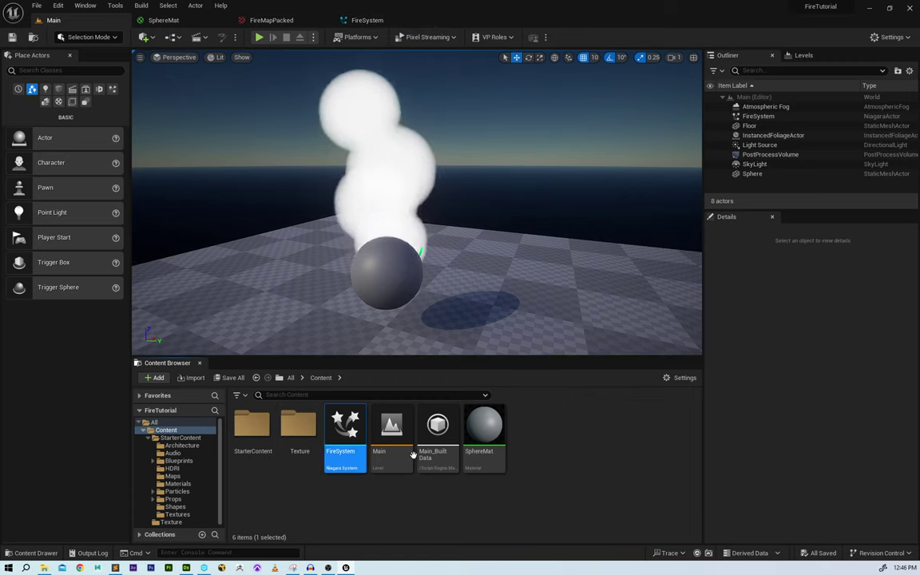
- Create a folder named Materials in the Content folder and open it
right_click(533, 454)
left_click(586, 84)
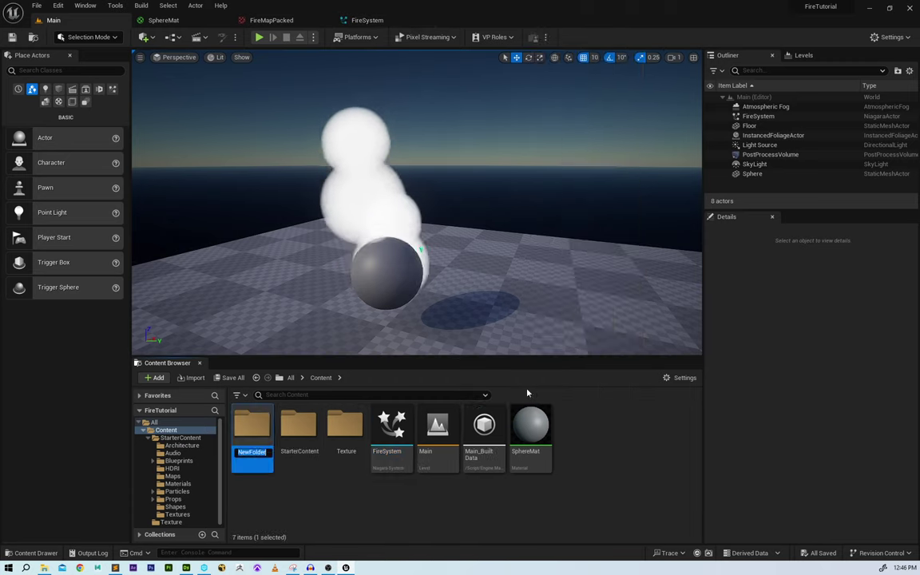
type("Materials")
key("Return")
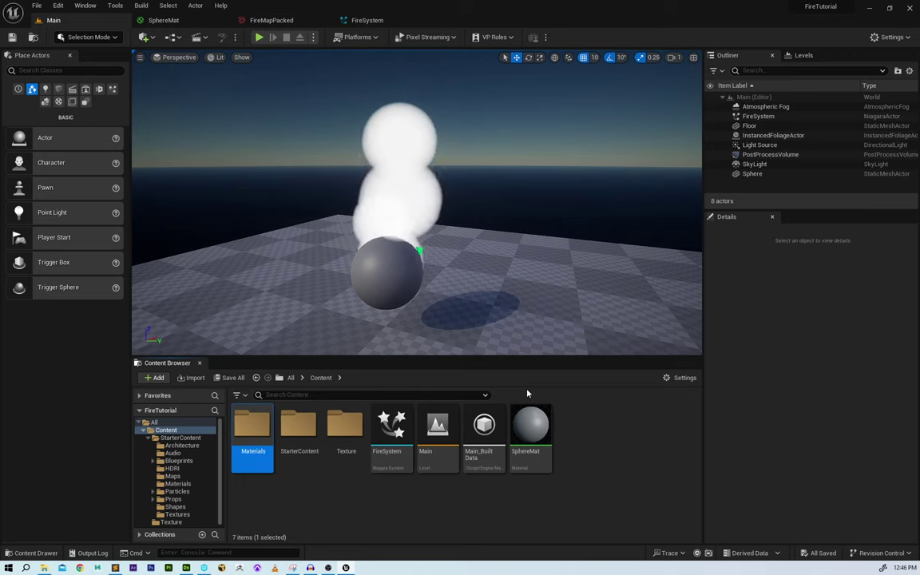
key("Return")
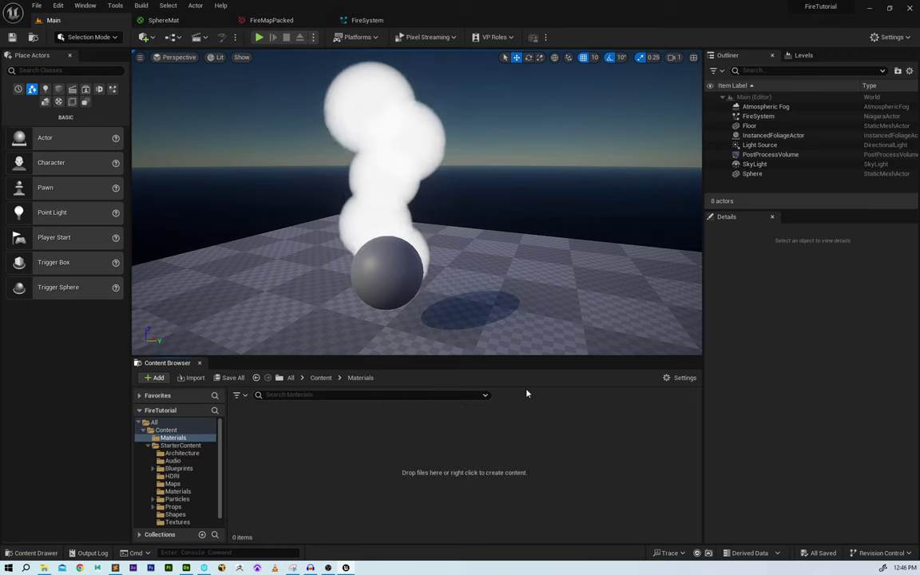
- Create a material named MM_FireMat in the Materials folder and open it for editing
right_click(340, 455)
left_click(387, 150)
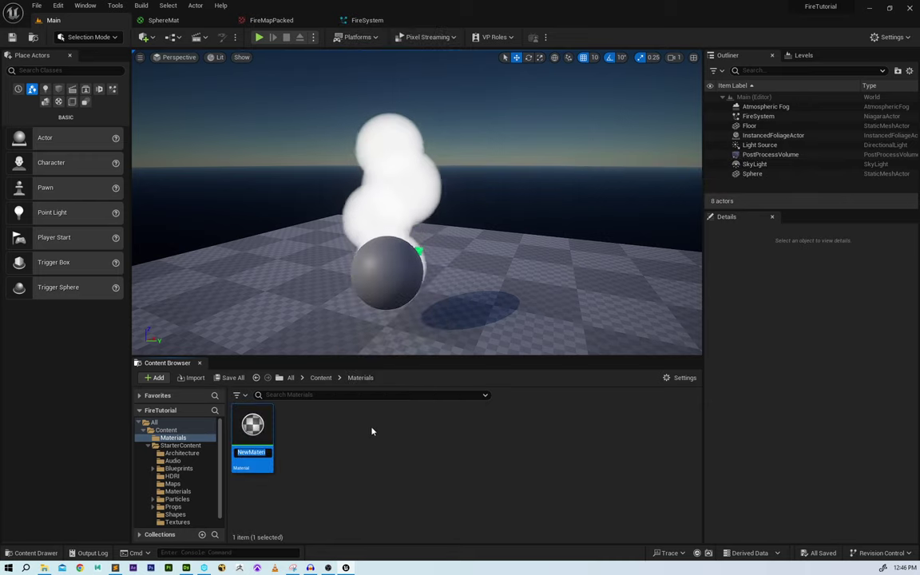
type("MM_")
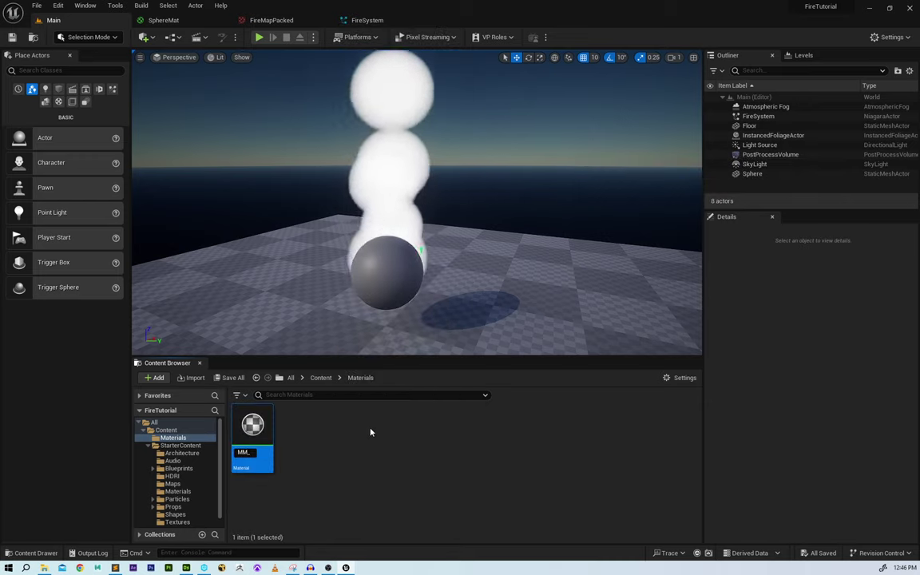
type("FireMat")
key("Return")
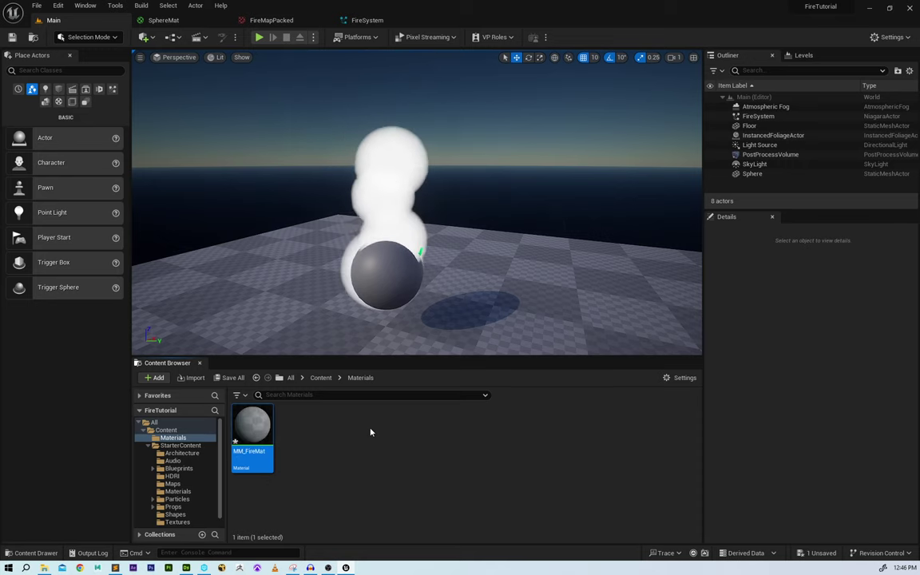
key("Return")
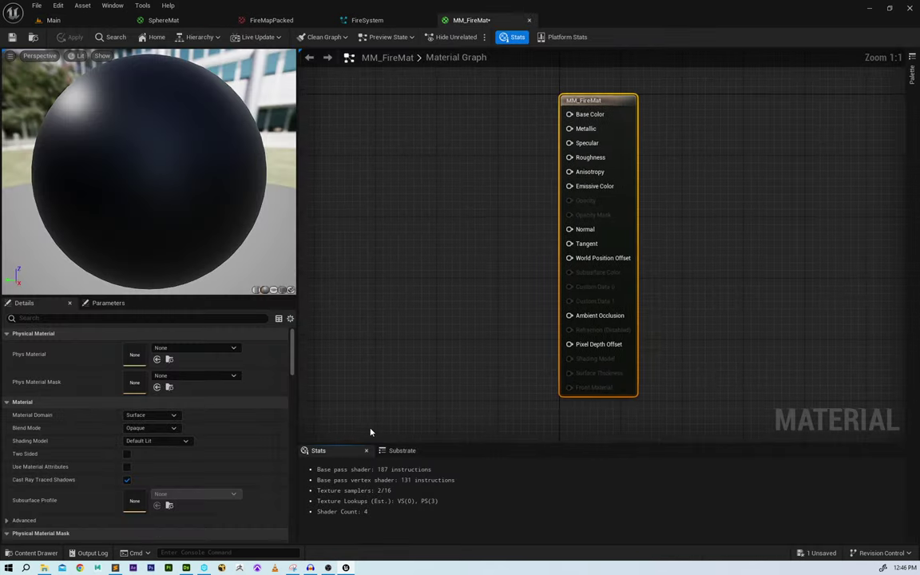
- Add the FireMapPacked texture from the Texture folder to the MM_FireMat graph as a texture sample, placed well before the material output node
left_click(76, 23)
left_click(322, 378)
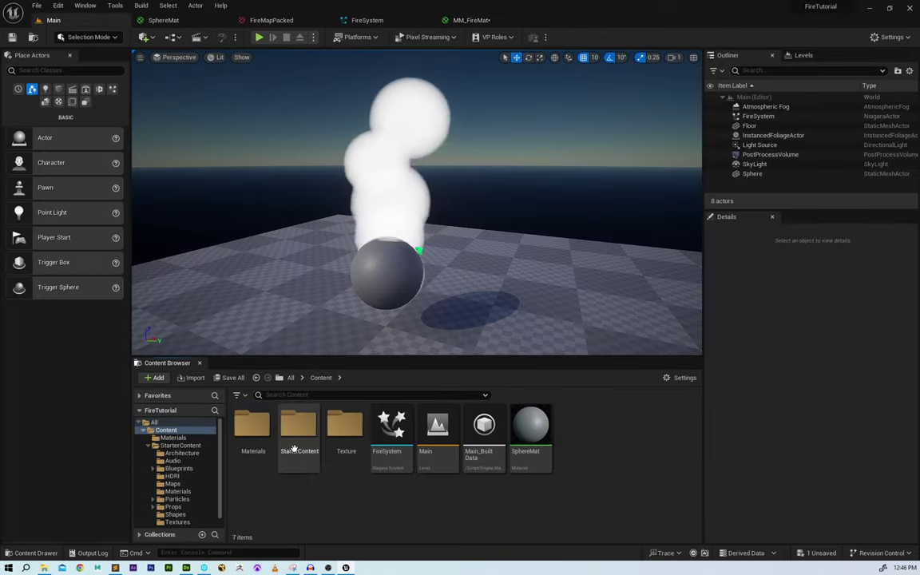
double_click(346, 429)
left_click_drag(253, 435, 360, 200)
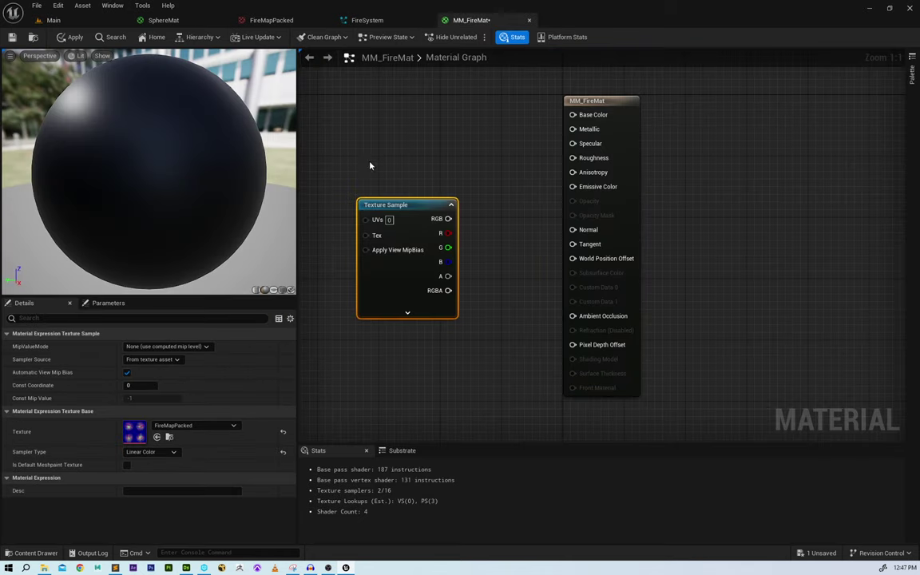
right_click_drag(398, 202, 524, 239)
left_click_drag(546, 249, 376, 145)
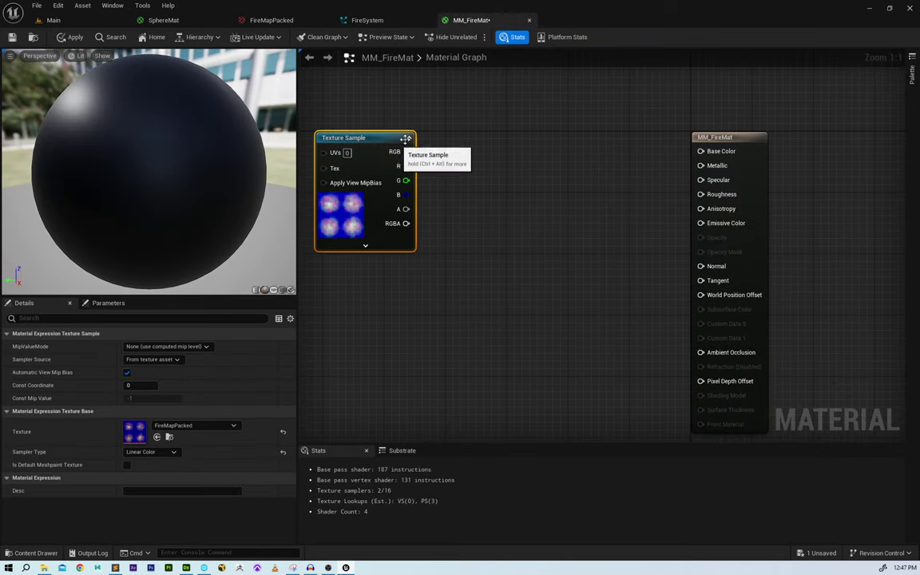
right_click_drag(426, 120, 484, 147)
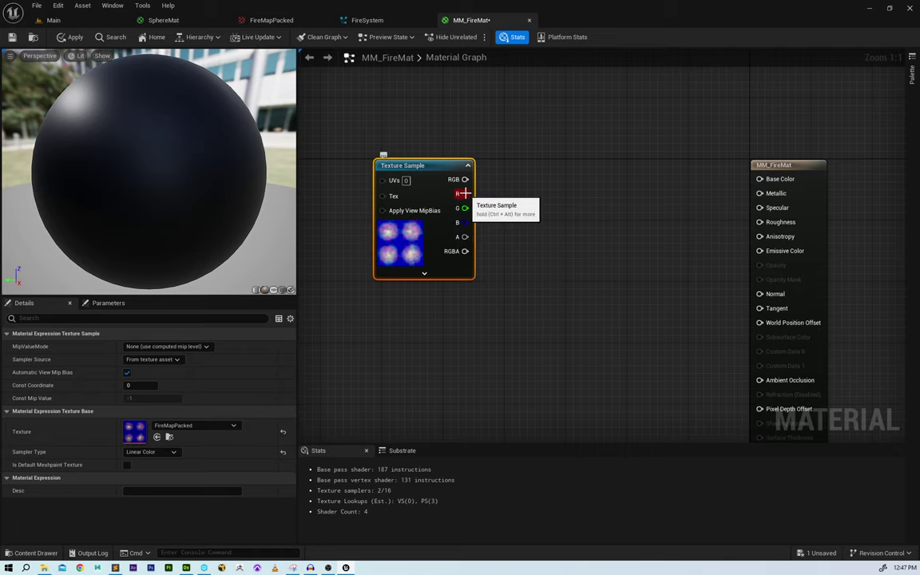
right_click_drag(526, 213, 575, 198)
scroll(564, 198, "down", 2)
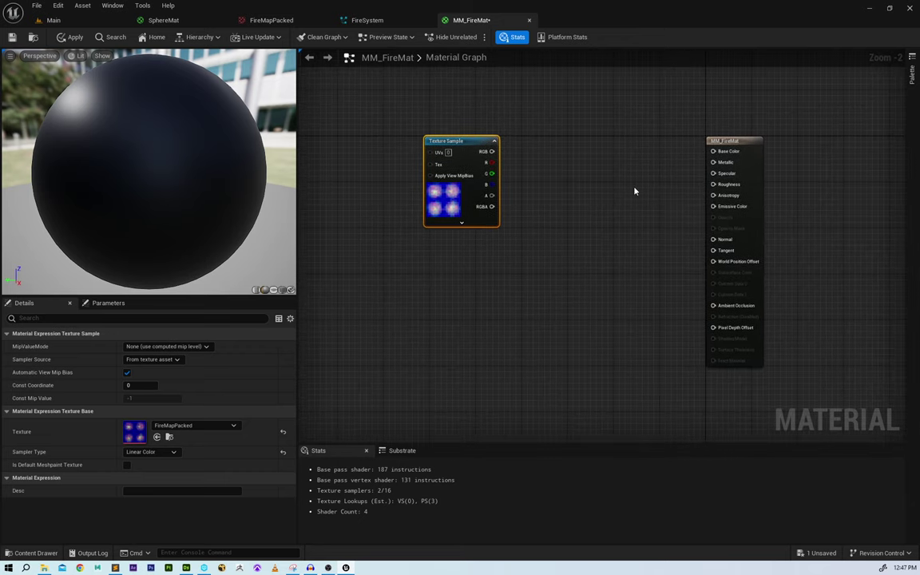
- Set MM_FireMat's shading model to Unlit and its blend mode to Translucent
left_click_drag(623, 171, 787, 249)
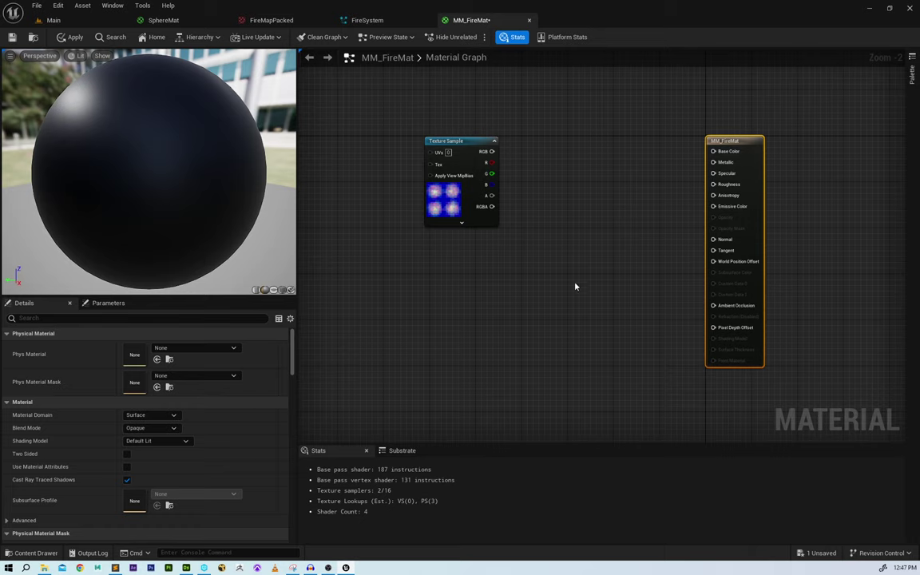
left_click(150, 442)
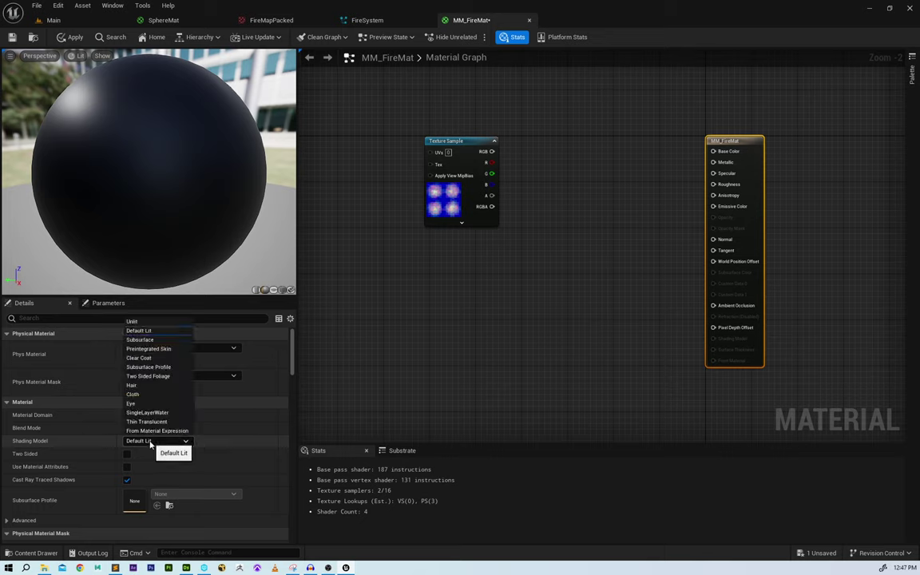
left_click(156, 322)
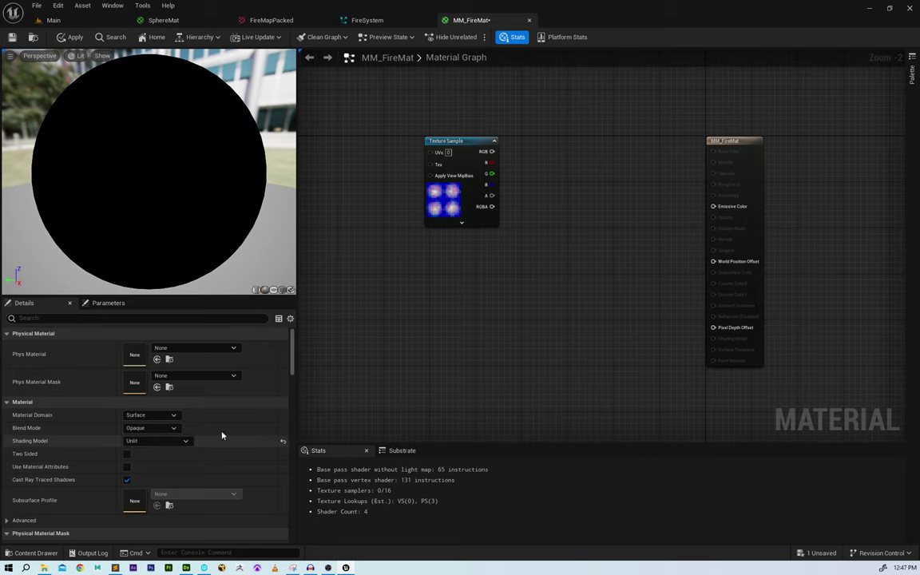
left_click(148, 429)
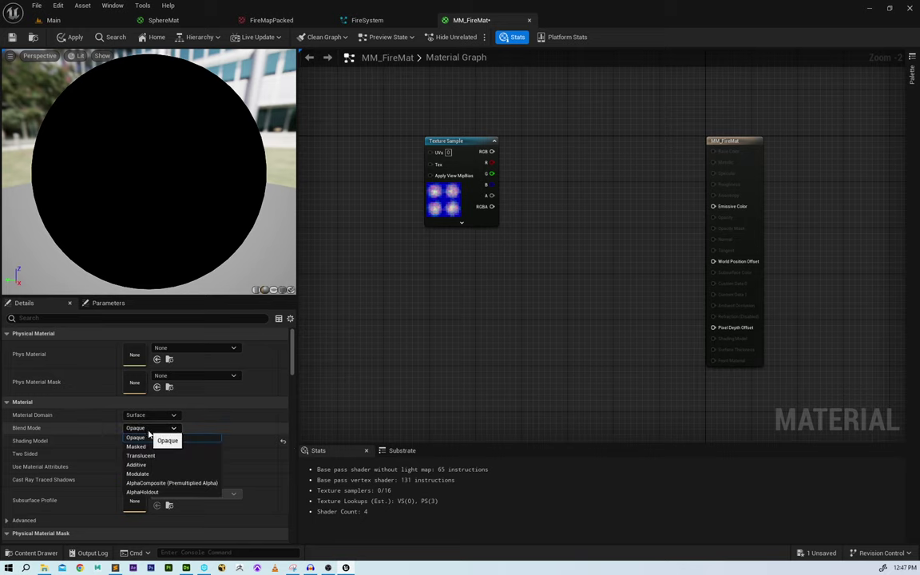
left_click(146, 456)
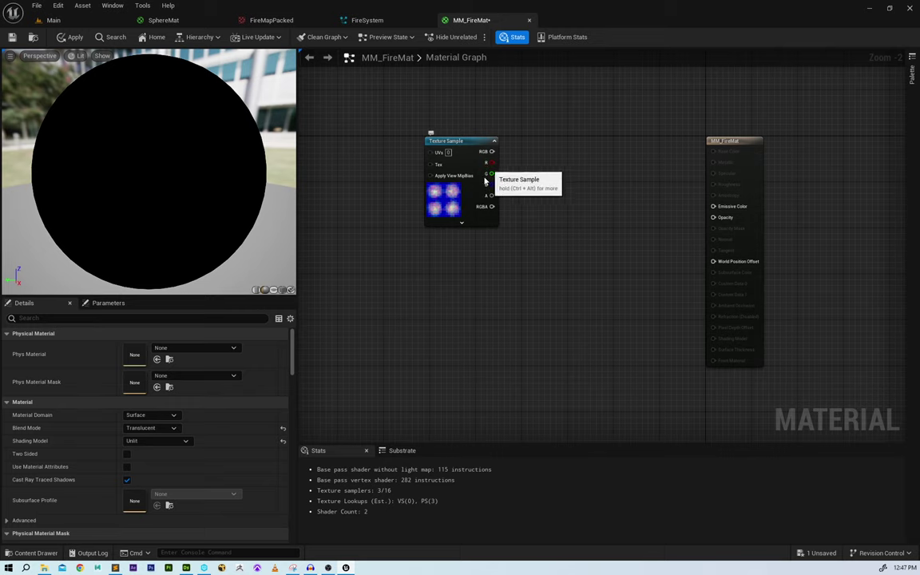
- Connect the texture sample's red channel to the material's Opacity and switch the preview mesh to a cube
scroll(464, 242, "up", 1)
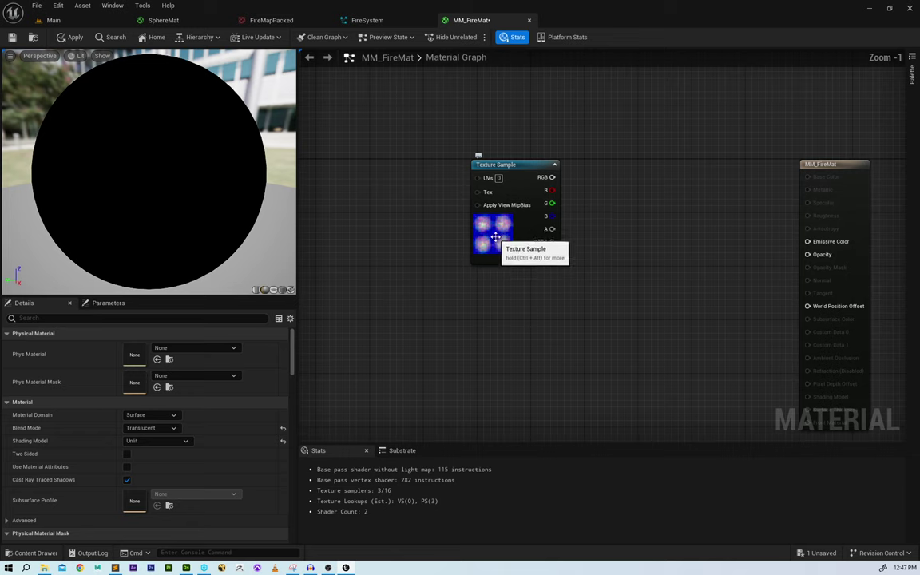
left_click_drag(495, 238, 385, 297)
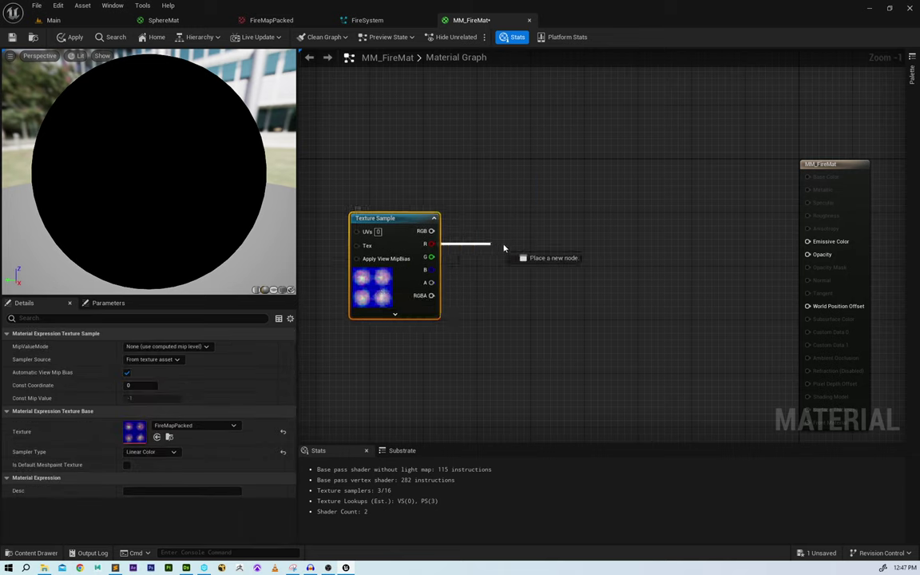
left_click_drag(503, 249, 808, 256)
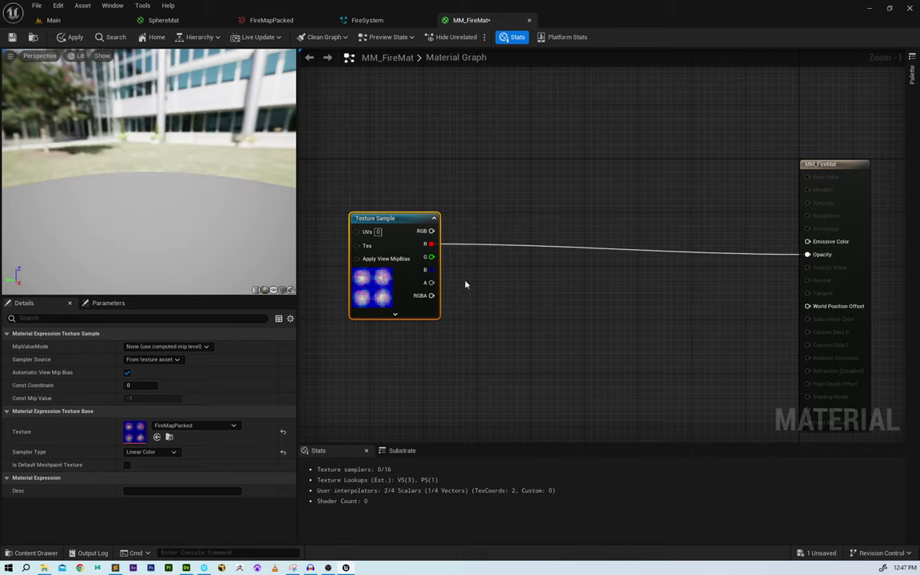
left_click_drag(375, 227, 375, 240)
scroll(135, 148, "down", 3)
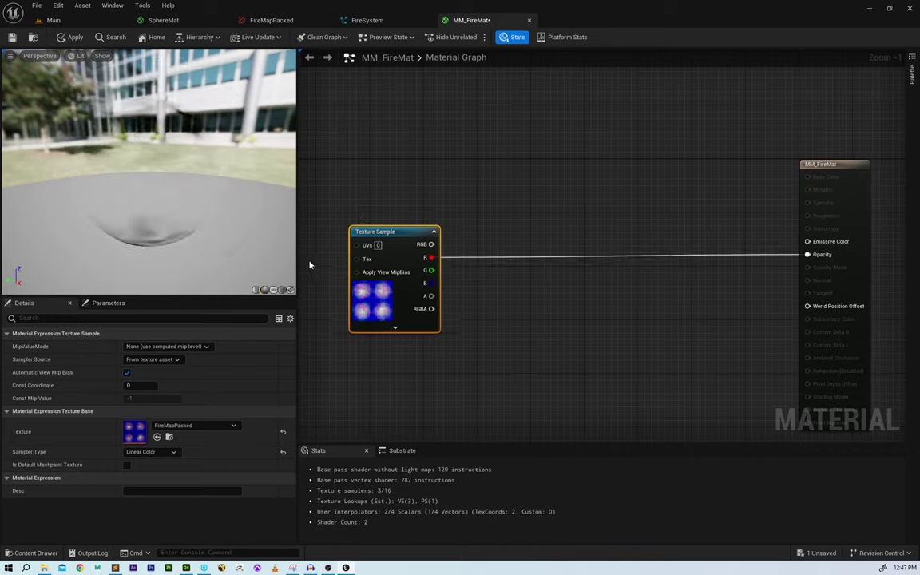
left_click(284, 293)
left_click_drag(245, 231, 233, 205)
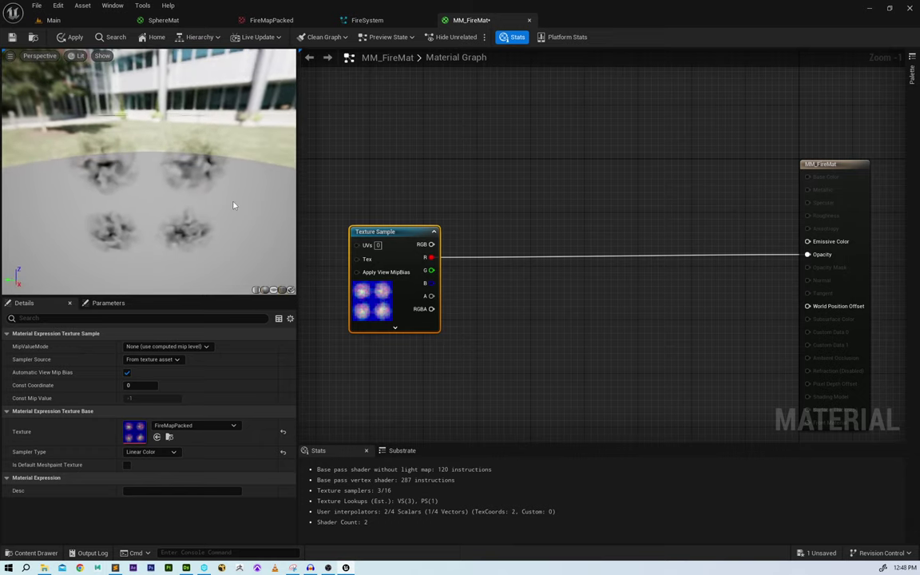
- Add a Constant3Vector node above the texture sample and connect its output to Emissive Color
left_click_drag(421, 199, 814, 261)
right_click_drag(544, 181, 558, 226)
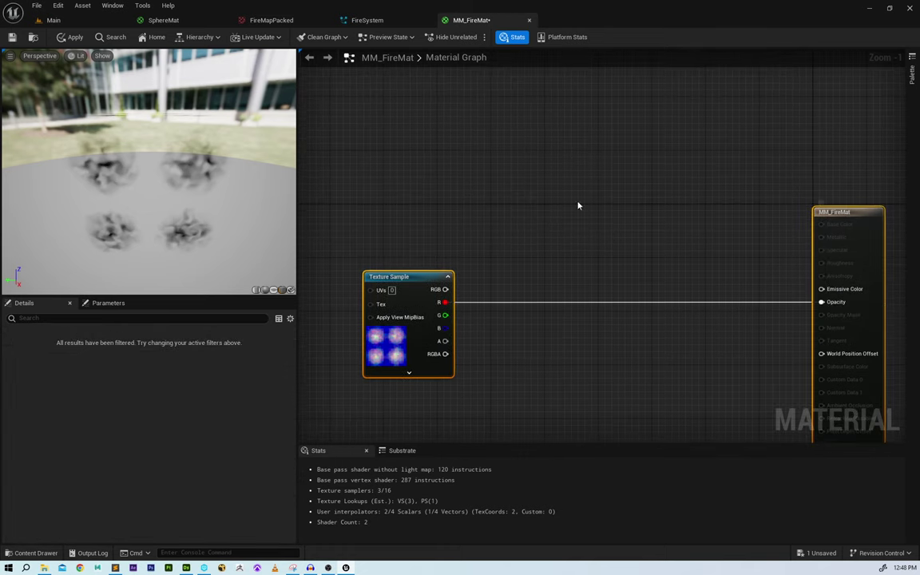
left_click(505, 191)
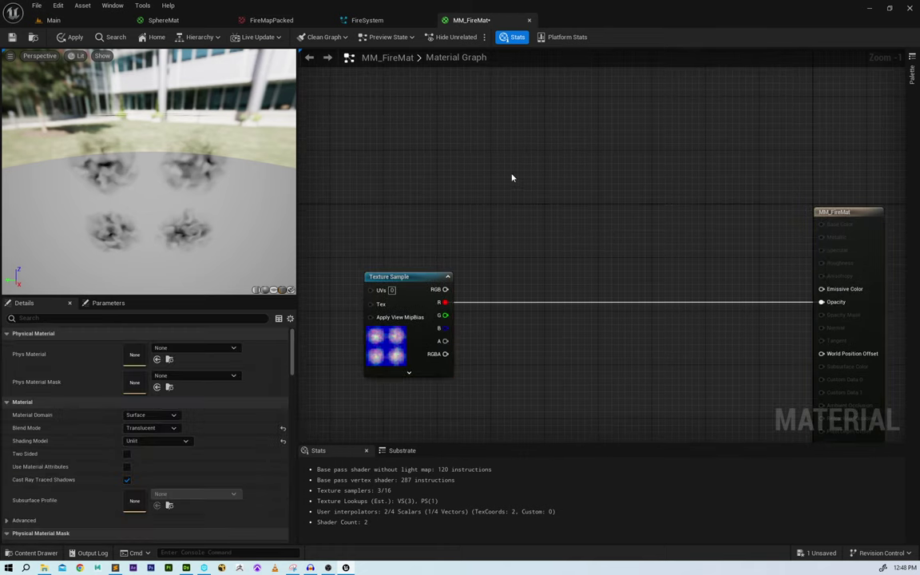
left_click(512, 177)
left_click_drag(550, 235, 530, 208)
right_click_drag(614, 197, 524, 202)
scroll(522, 190, "up", 1)
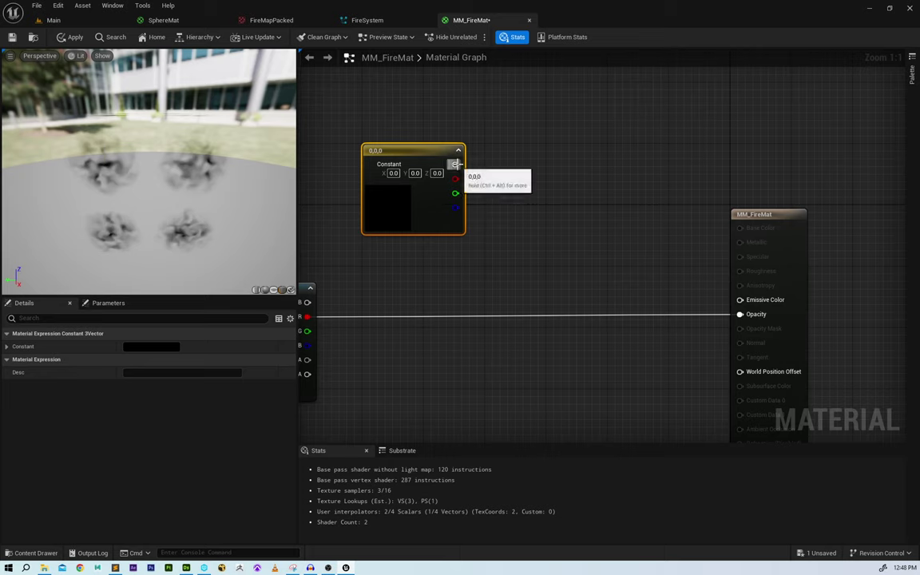
left_click_drag(456, 164, 743, 301)
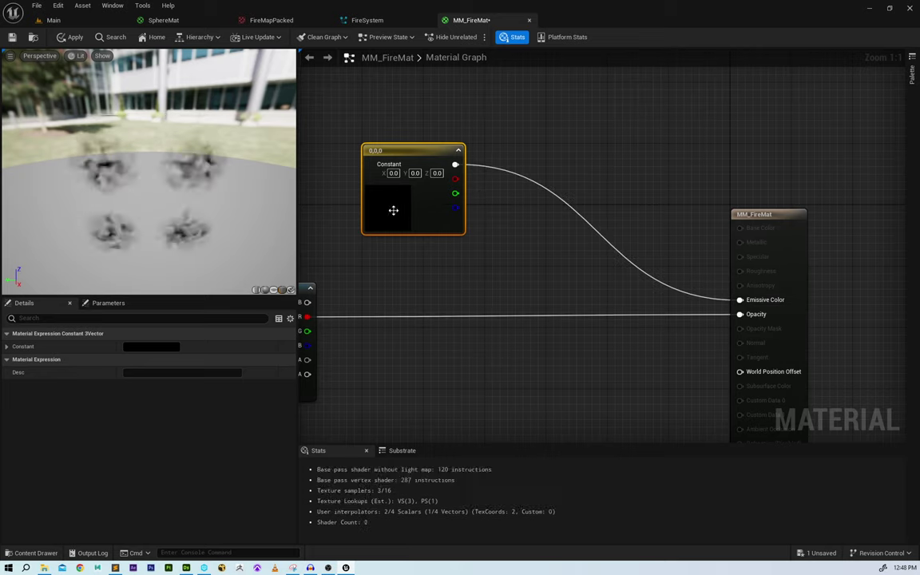
- Set the constant's color to orange (R 1.0, G 0.271328, B 0.0) and apply the material changes
left_click(169, 348)
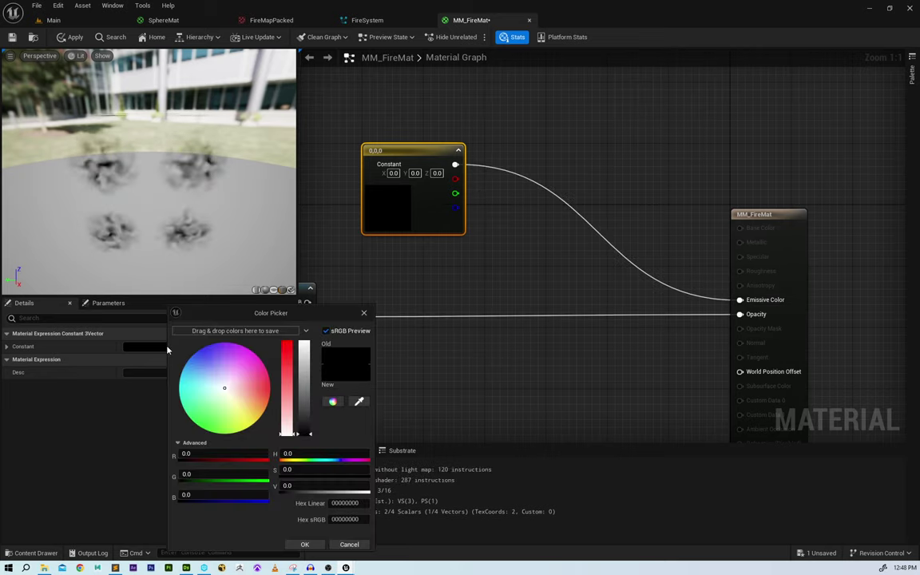
left_click(268, 406)
left_click_drag(273, 410, 278, 406)
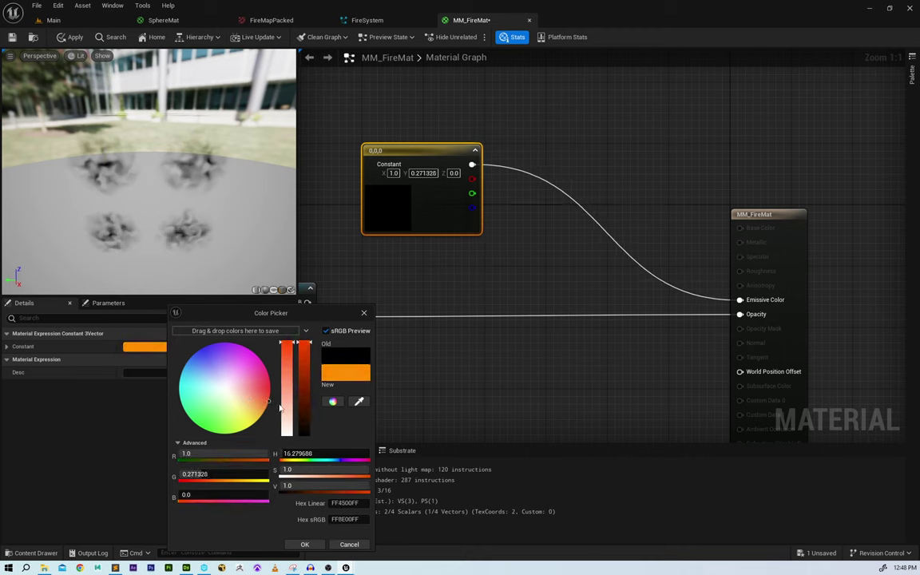
left_click(306, 546)
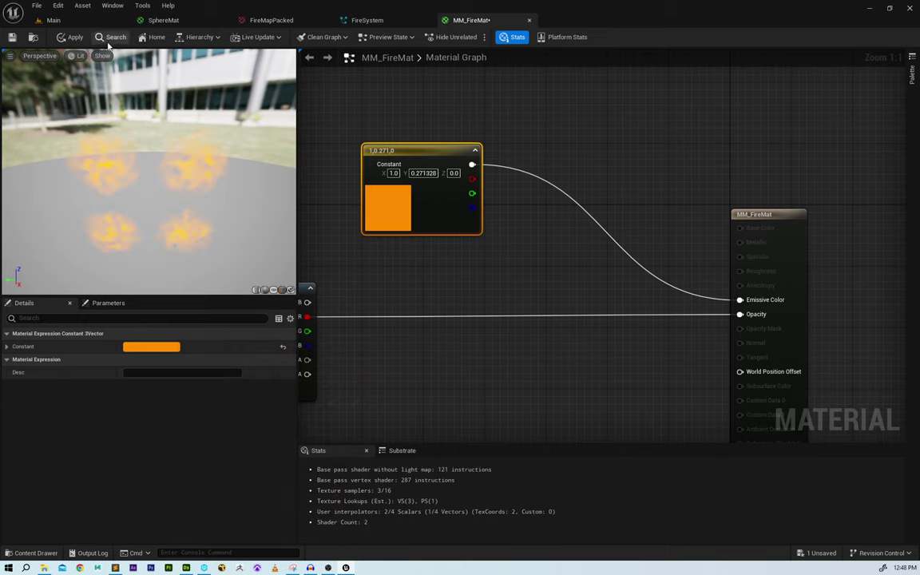
left_click(70, 36)
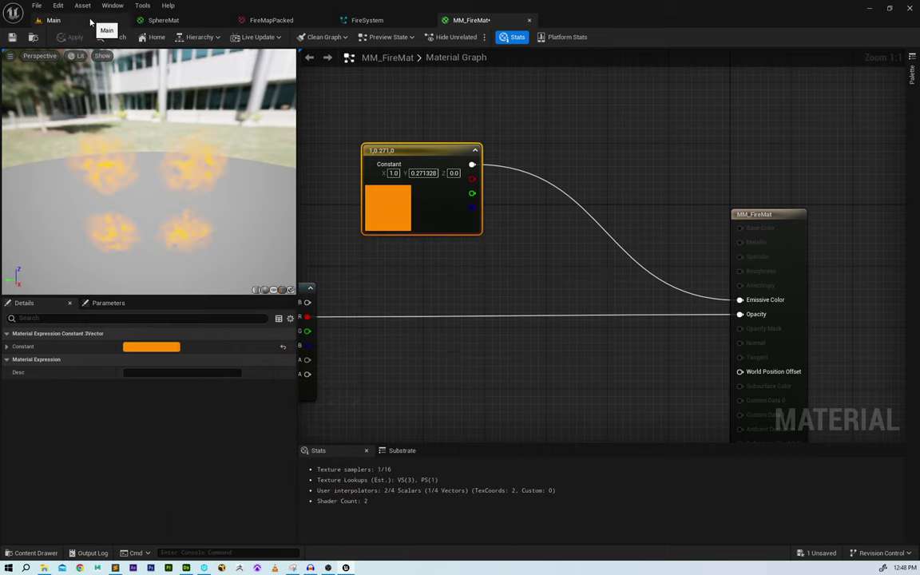
- Place a cube in the Main level next to the sphere and move it into clear view above the floor
left_click(89, 22)
right_click_drag(475, 238, 497, 230)
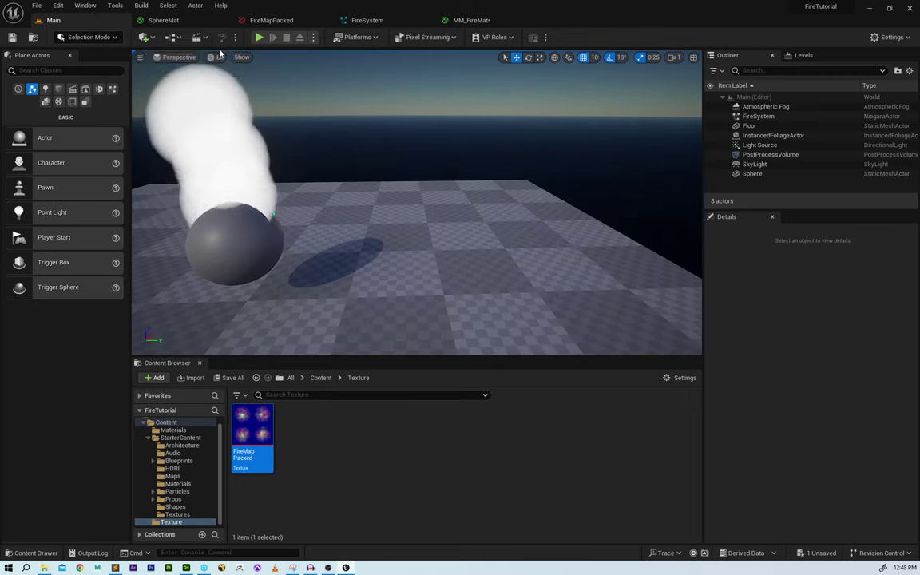
left_click(144, 36)
mouse_move(200, 140)
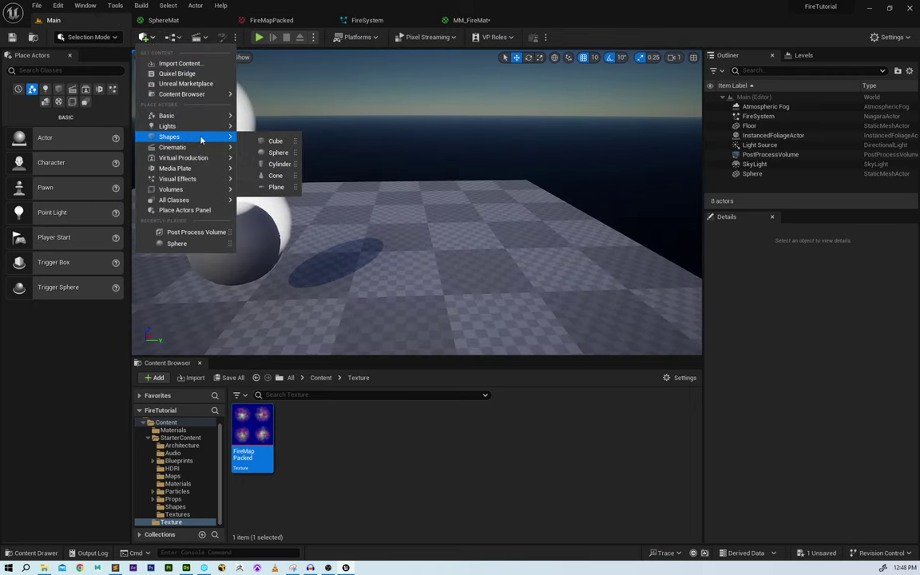
left_click(276, 140)
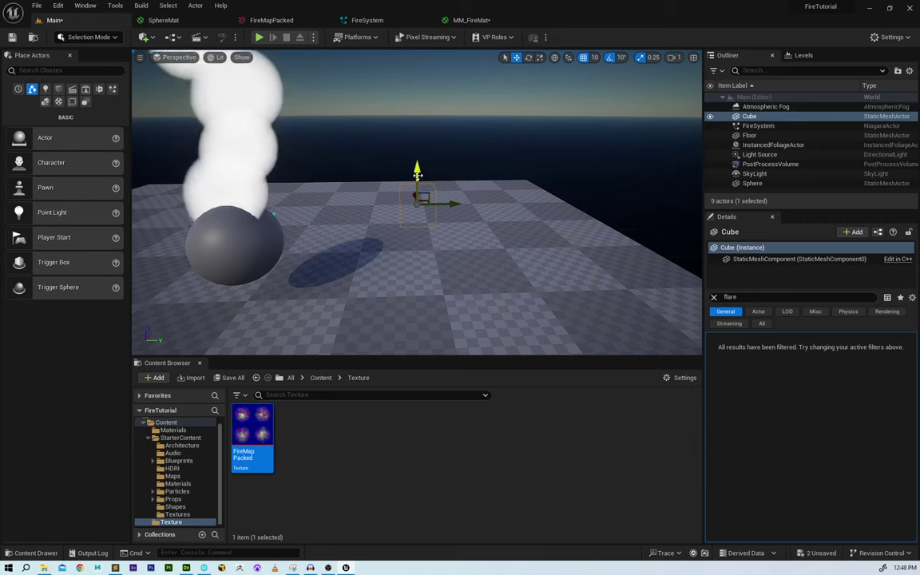
mouse_move(417, 175)
left_mouse_down()
mouse_move(419, 132)
mouse_move(424, 184)
left_mouse_up()
- Assign MM_FireMat from the Materials folder to the cube and view the cube's front face up close
left_click(325, 378)
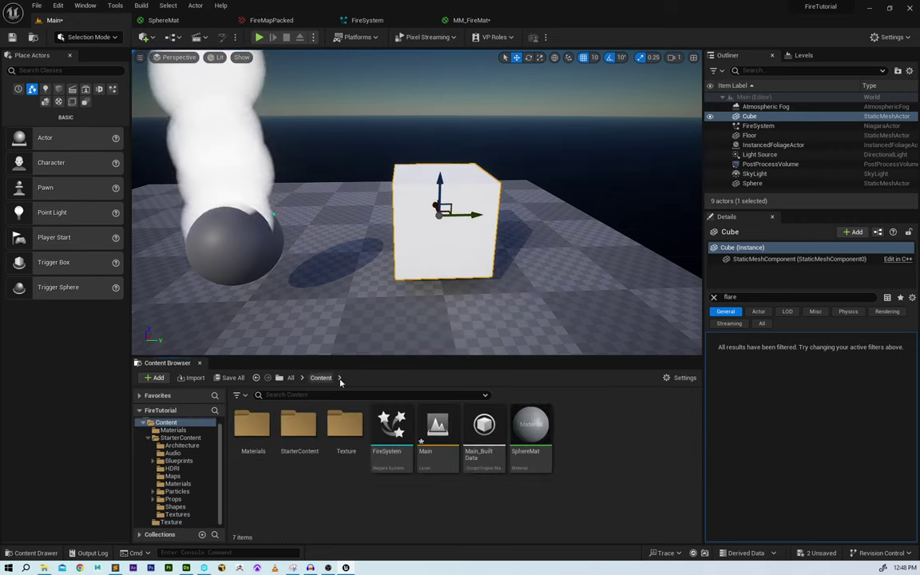
double_click(253, 425)
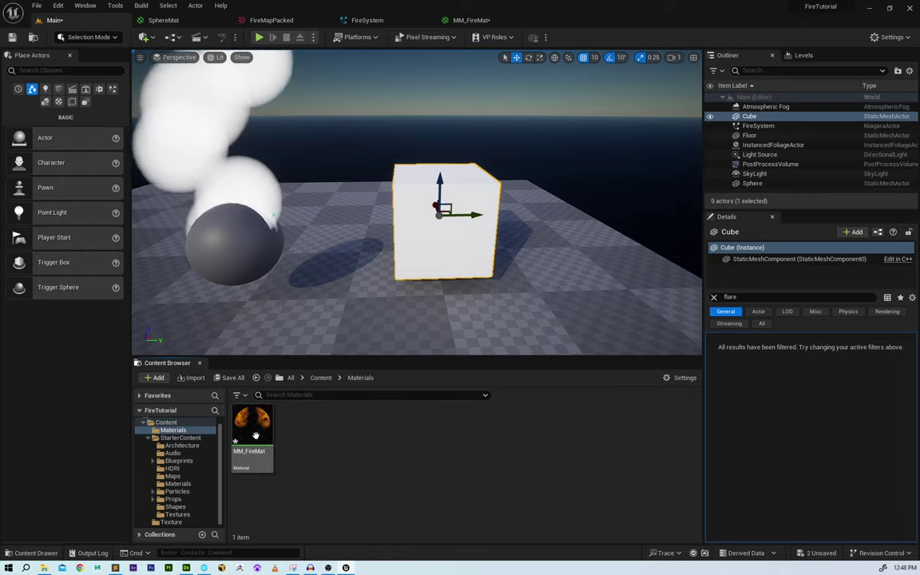
left_click_drag(256, 435, 495, 260)
right_click_drag(507, 263, 528, 255)
left_click_drag(528, 255, 544, 268, "alt")
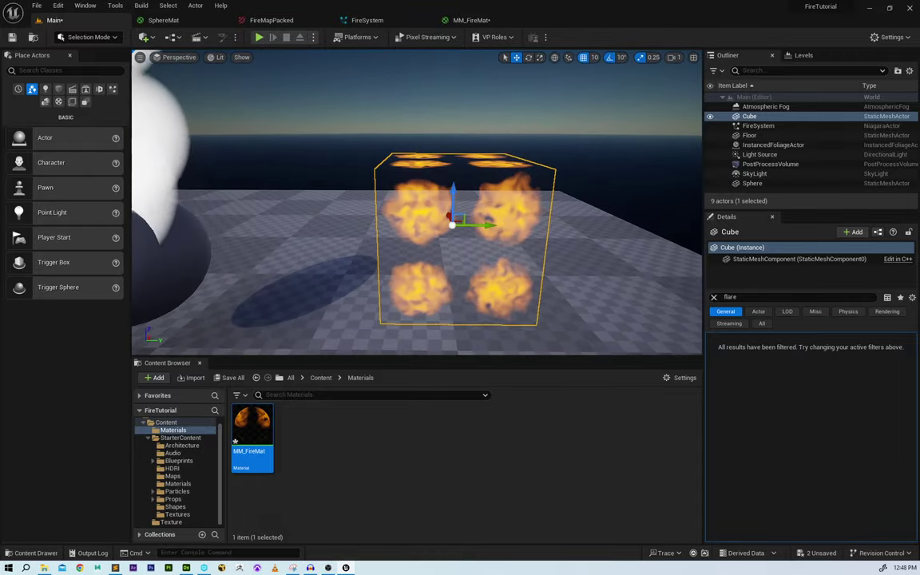
right_click_drag(452, 225, 452, 227)
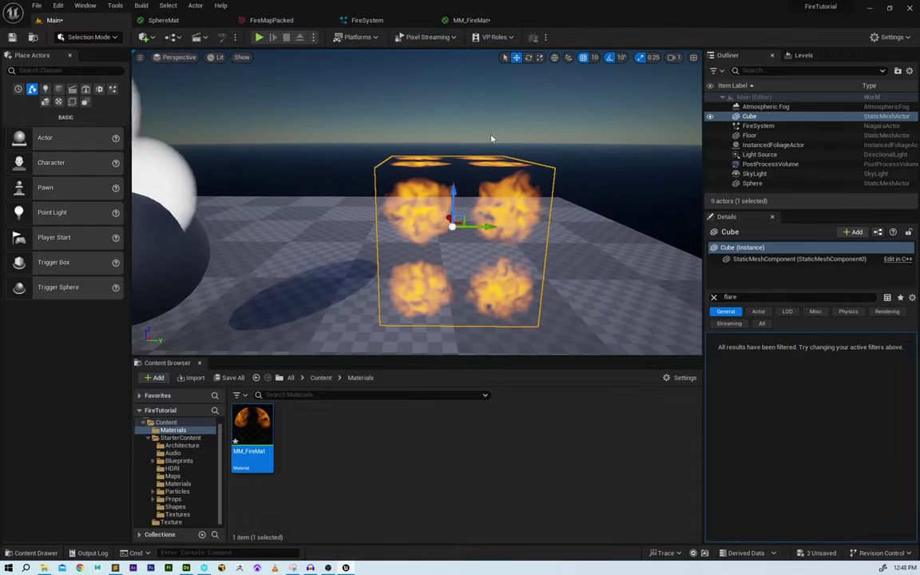
- Insert a Multiply node with B at 10 between MM_FireMat's orange constant and Emissive Color, then apply it and check the cube in the Main level
left_click(478, 21)
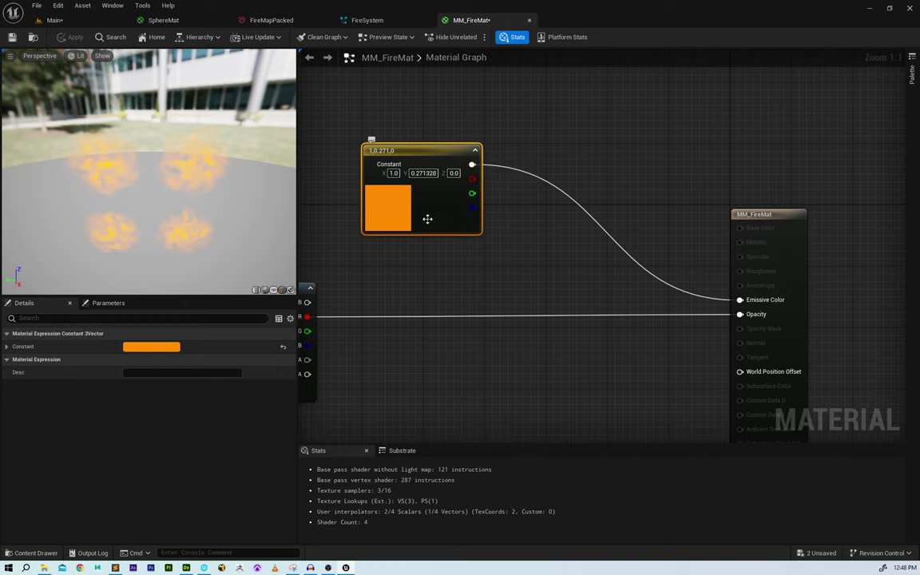
left_click_drag(428, 218, 381, 158)
right_click_drag(468, 161, 474, 221)
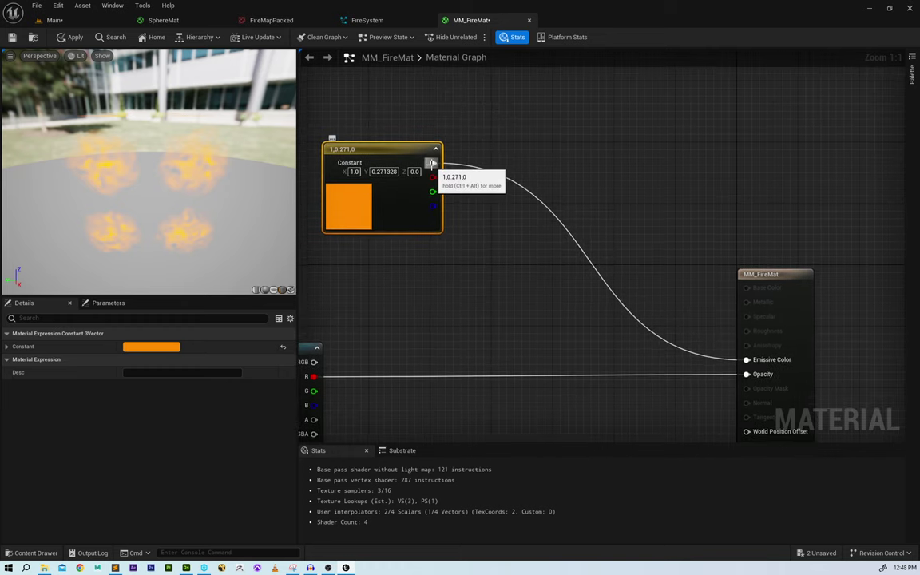
left_click_drag(432, 164, 493, 249)
type("multiply")
key("Return")
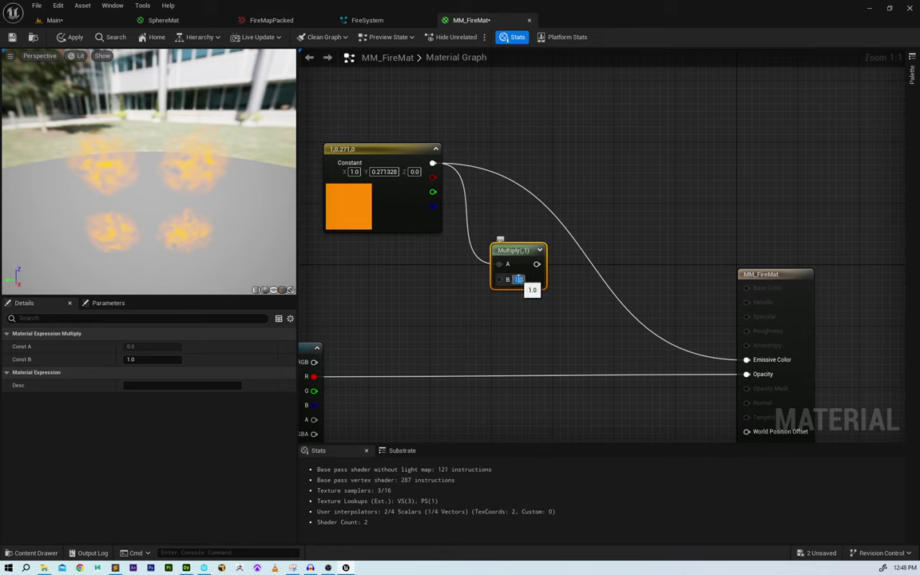
left_click_drag(540, 265, 747, 359)
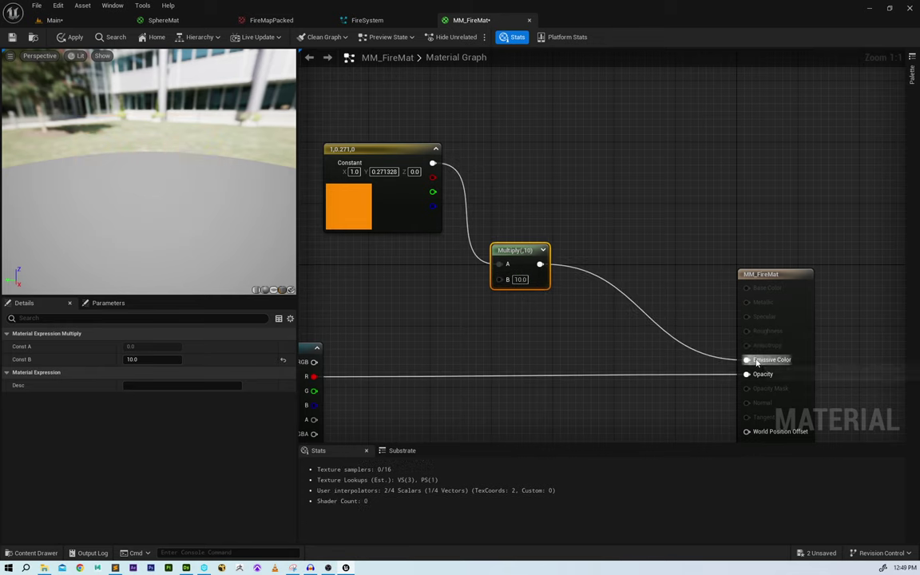
left_click(73, 37)
left_click(93, 23)
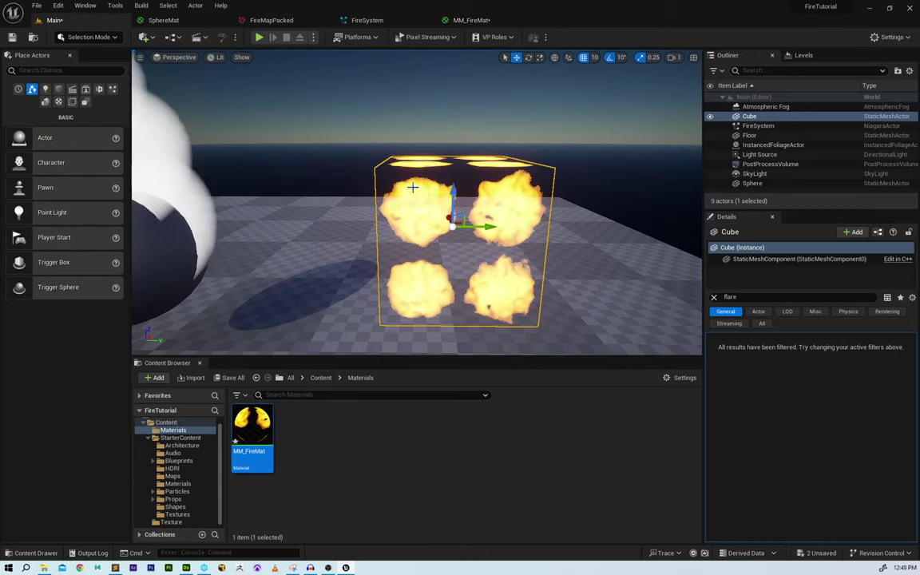
- Set the B value of MM_FireMat's Multiply node to 50 and apply the material changes
left_click_drag(412, 189, 367, 160, "alt")
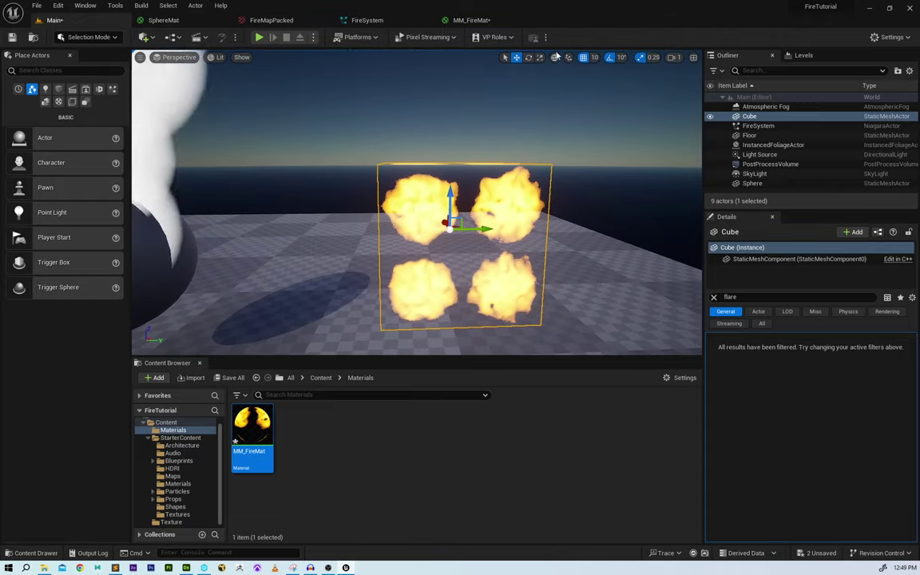
scroll(308, 195, "down", 5)
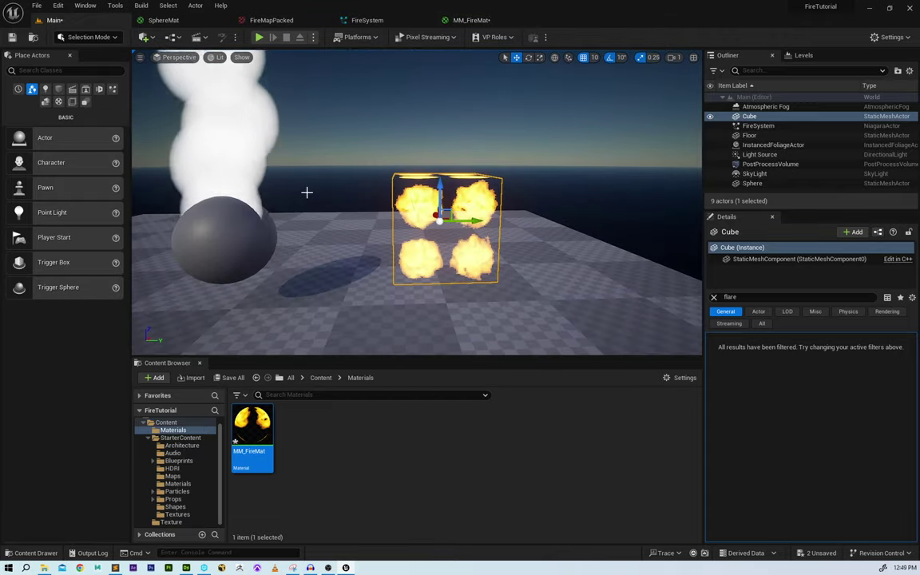
scroll(463, 211, "up", 4)
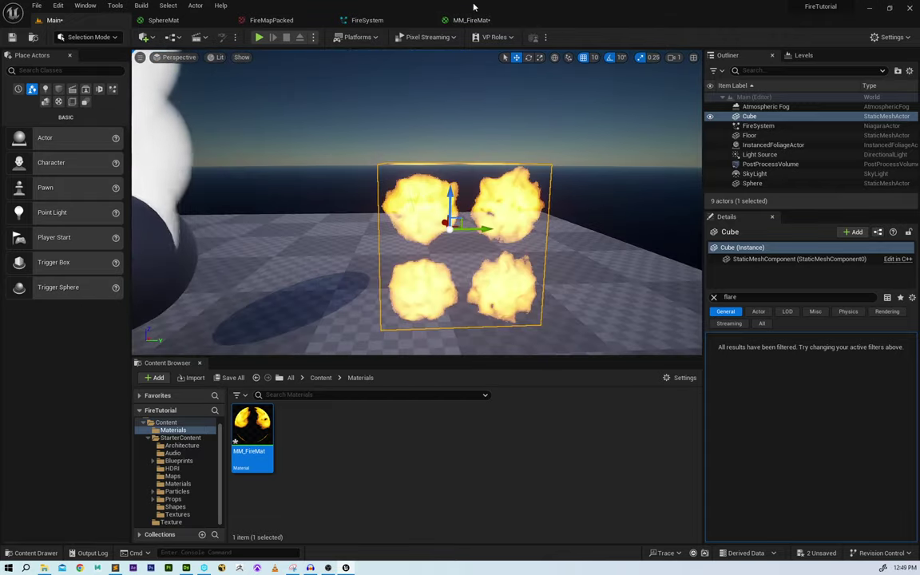
left_click(471, 20)
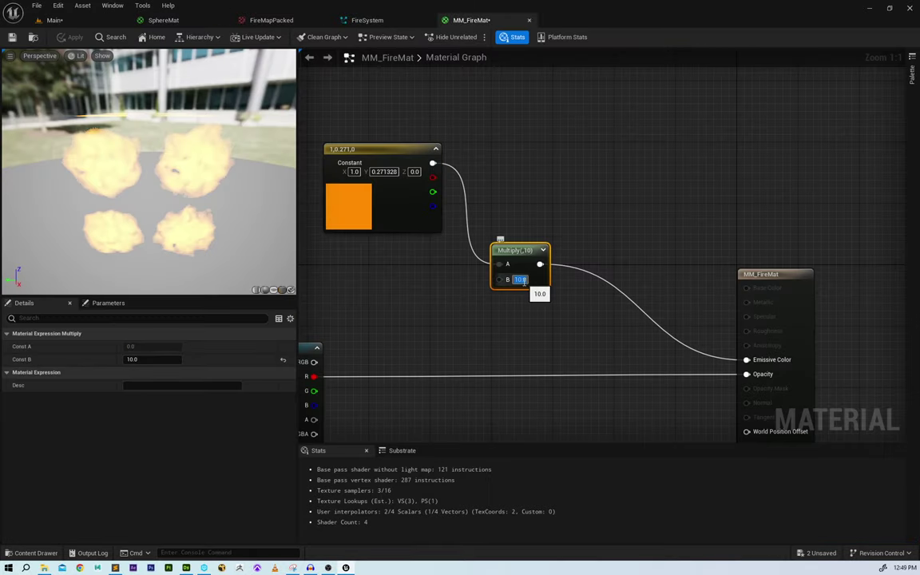
type("50")
key("Return")
left_click(71, 38)
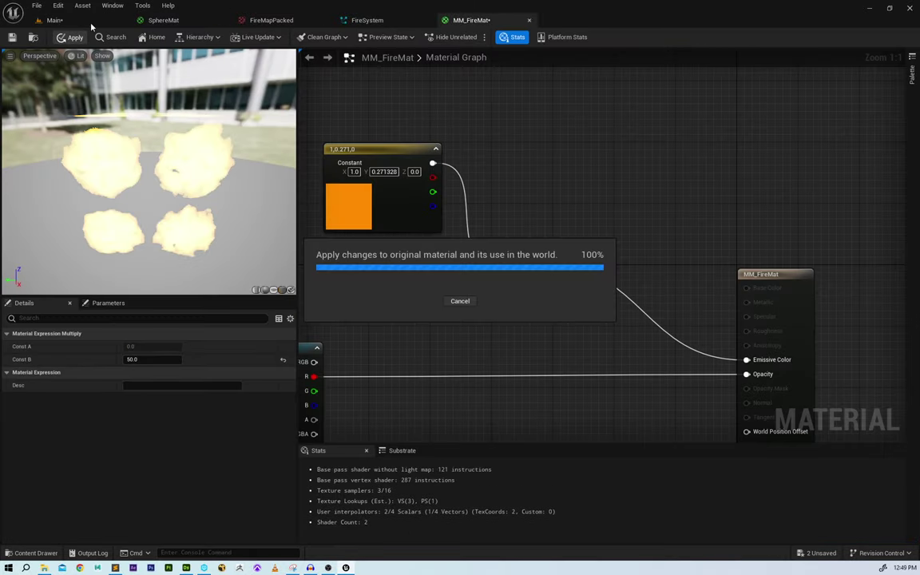
- Examine the brighter glow of the cube's fire material in the Main level from several angles and distances
left_click(55, 20)
left_click_drag(344, 192, 191, 196, "alt")
left_click_drag(288, 200, 371, 202, "alt")
scroll(371, 201, "up", 5)
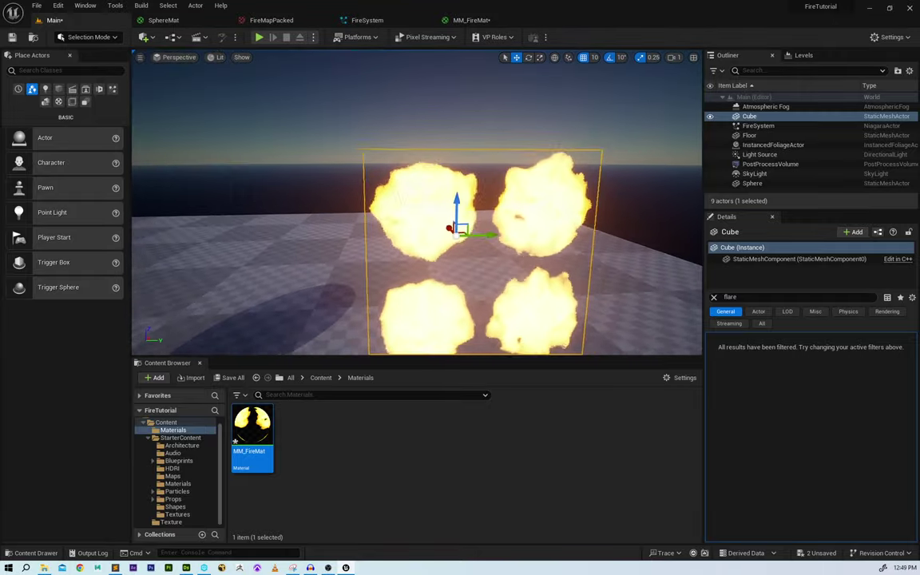
scroll(541, 211, "down", 1)
mouse_move(541, 211)
left_mouse_down("alt")
mouse_move(541, 168)
mouse_move(546, 223)
left_mouse_up("alt")
scroll(548, 187, "down", 2)
mouse_move(549, 187)
left_mouse_down("alt")
mouse_move(548, 171)
mouse_move(548, 183)
left_mouse_up("alt")
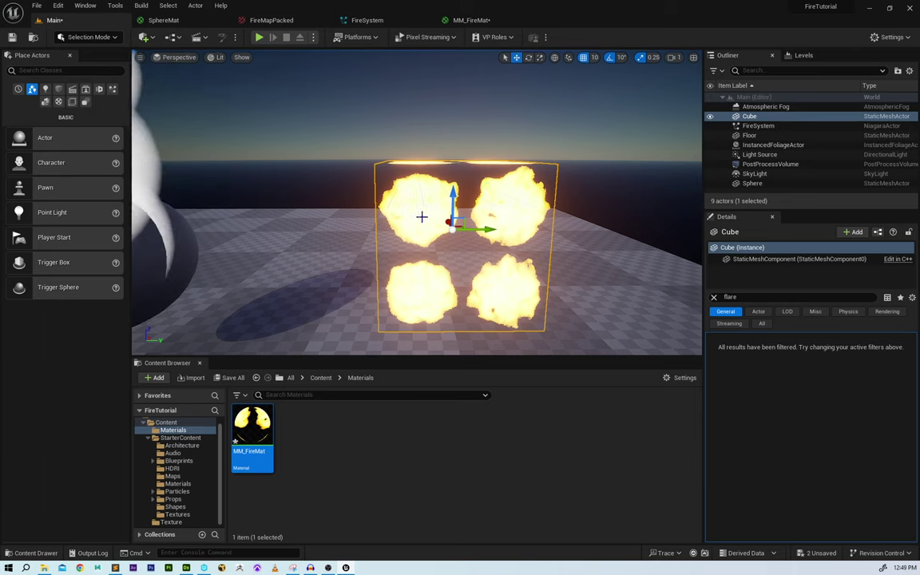
- Insert a Subtract node with B at 0.1 between the Texture Sample's R output and Opacity in MM_FireMat, aligning the connected nodes in a straight line
left_click(482, 22)
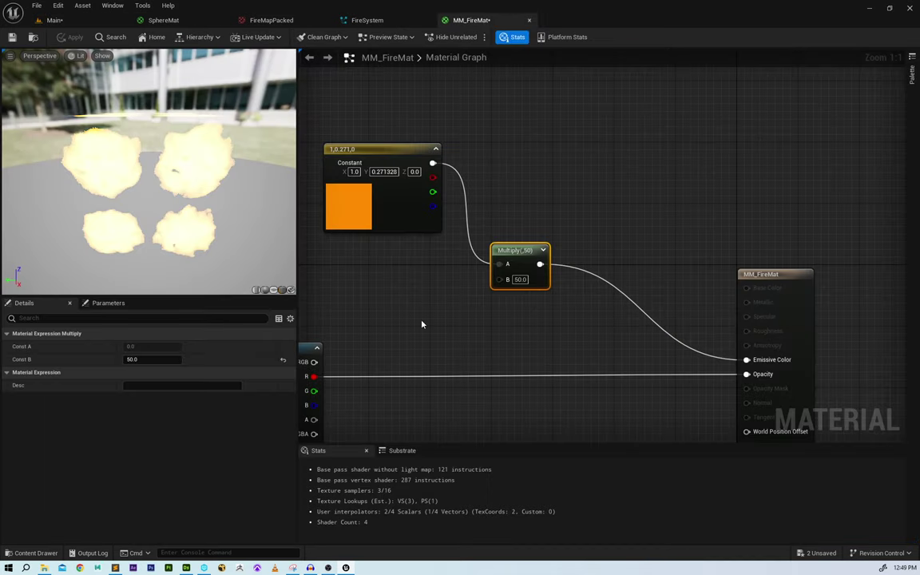
right_click_drag(423, 324, 429, 248)
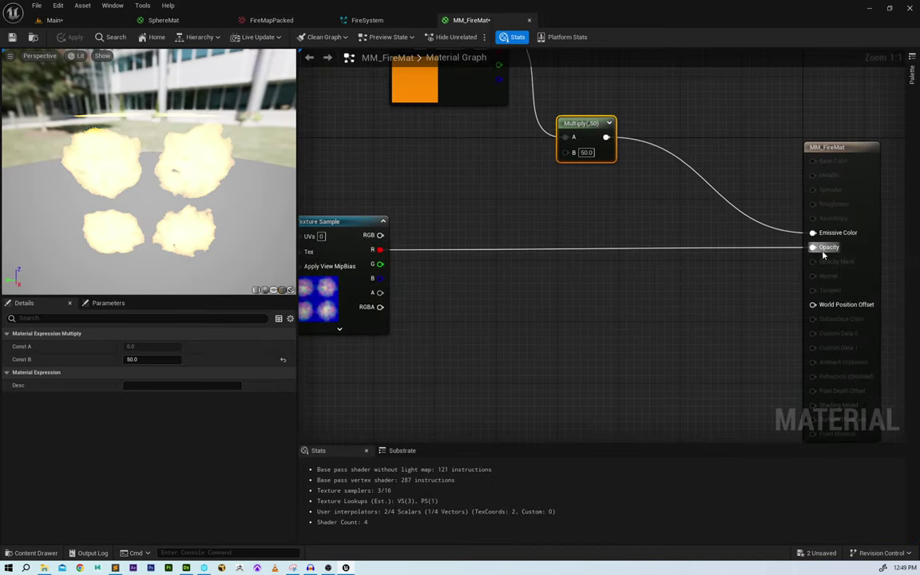
right_click_drag(518, 291, 589, 298)
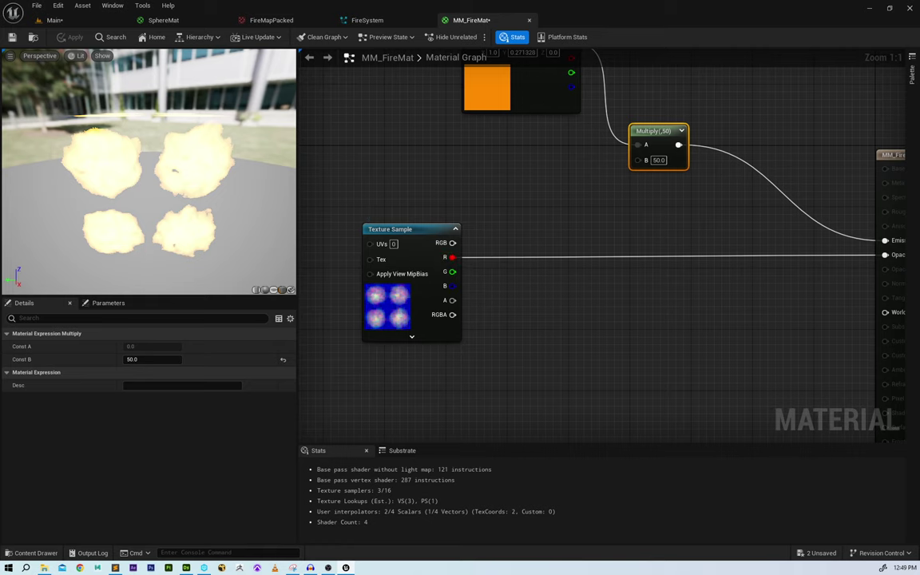
left_click_drag(181, 144, 88, 111)
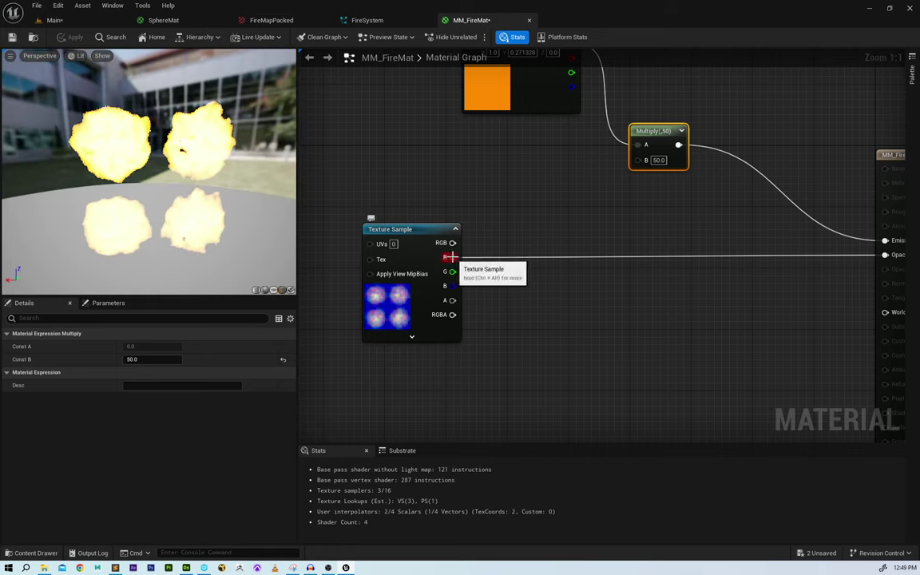
left_click_drag(462, 258, 520, 299)
type("subtr")
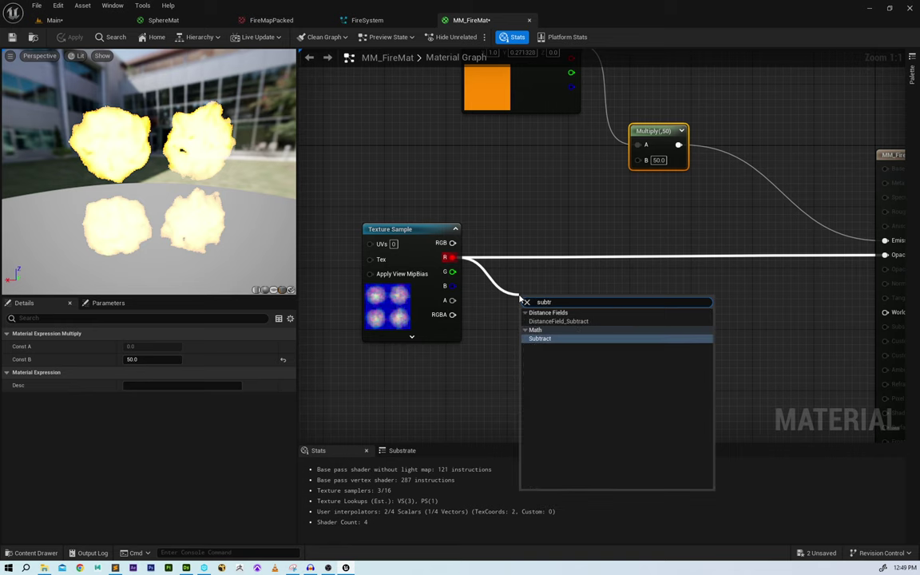
key("Return")
left_click_drag(535, 300, 529, 261)
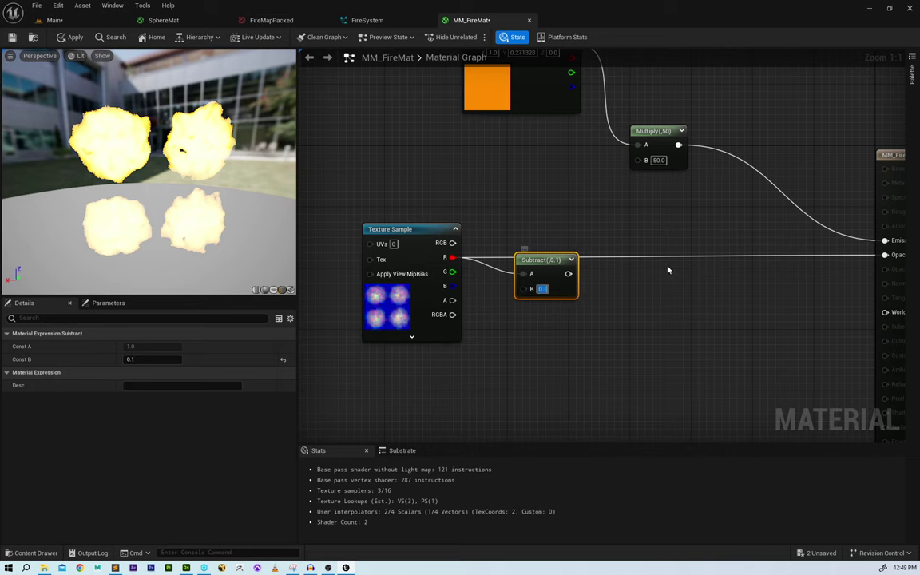
right_click_drag(668, 270, 613, 272)
left_click_drag(513, 275, 843, 262)
left_click_drag(381, 370, 828, 271)
key("q")
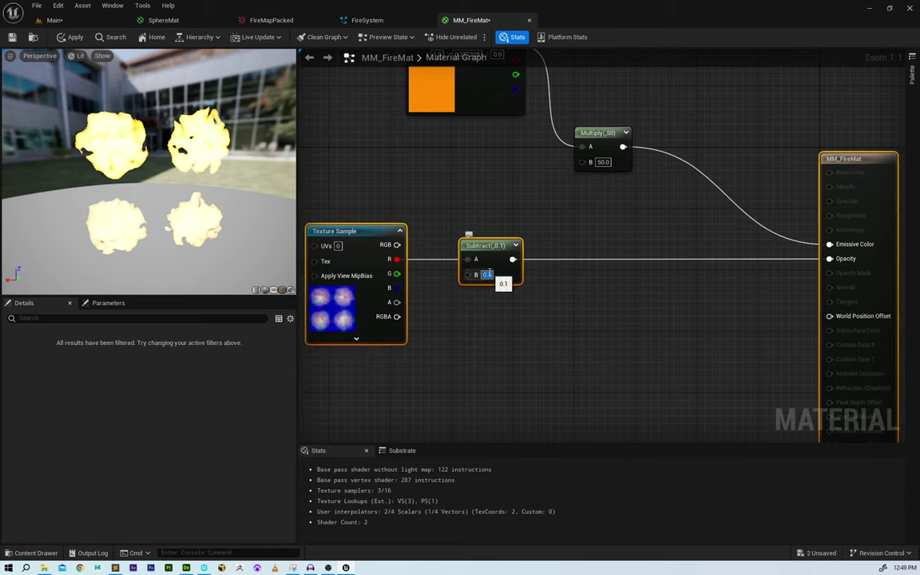
- Set the Subtract node's B to 0.2 and then 0.25, apply the material, and inspect the cube in the Main level
type("0.2")
key("Return")
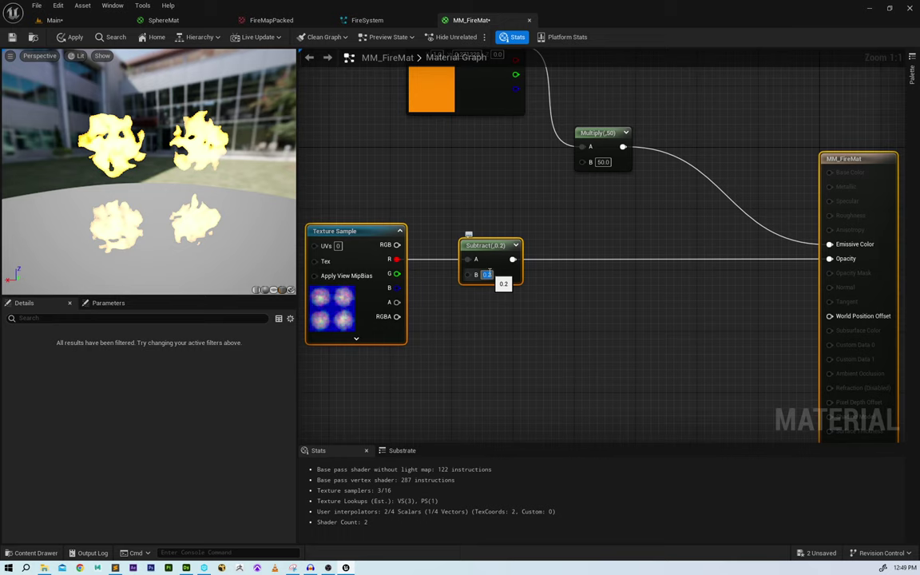
type("5")
key("Return")
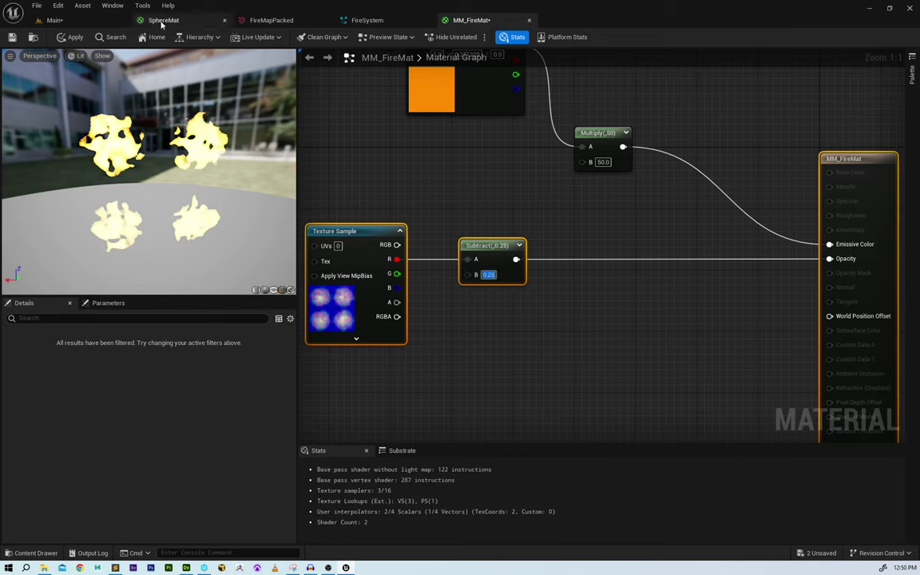
left_click(70, 37)
left_click(102, 20)
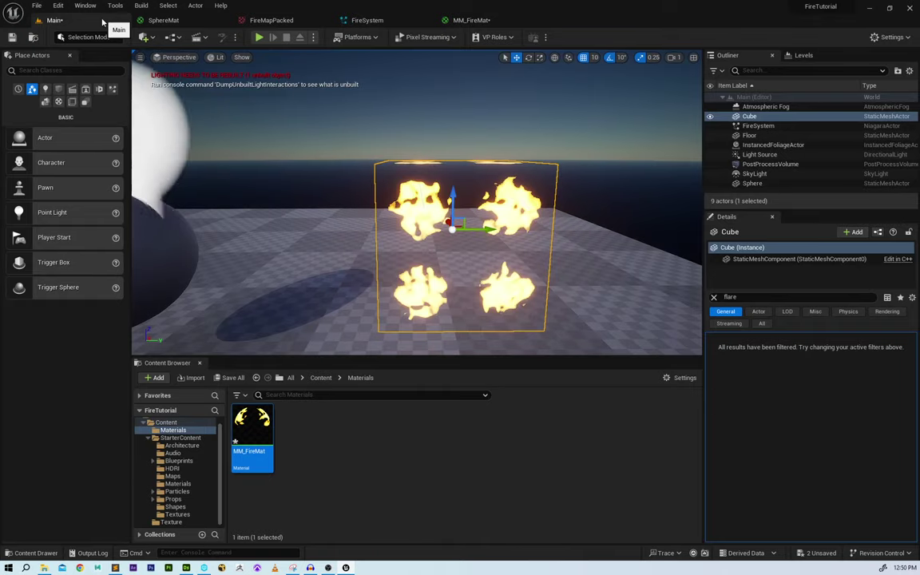
left_click_drag(417, 203, 528, 206, "alt")
scroll(524, 168, "up", 4)
scroll(534, 169, "down", 4)
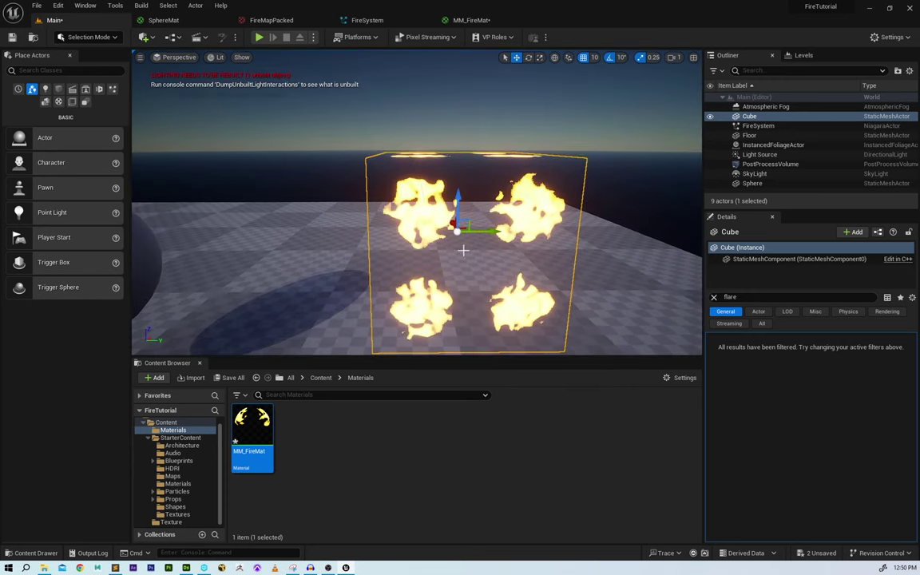
scroll(404, 332, "down", 3)
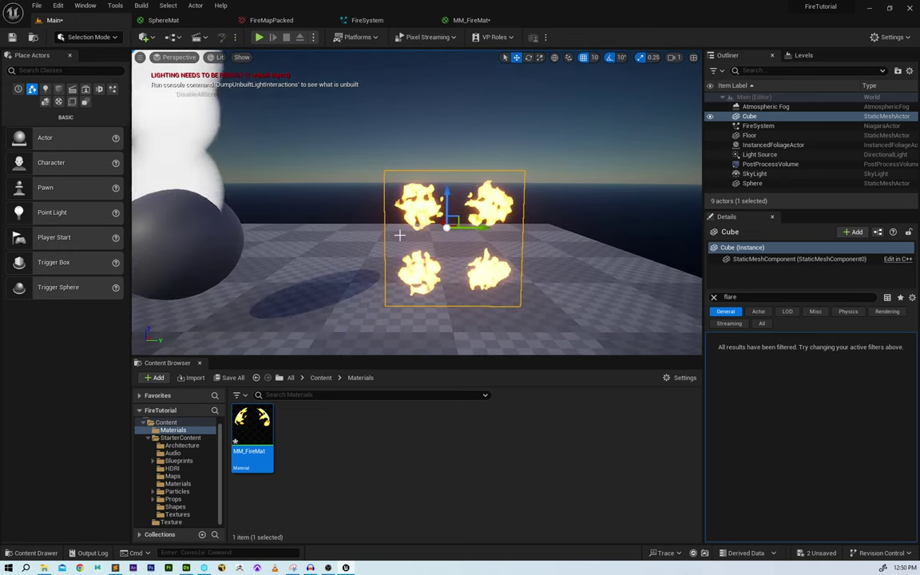
left_click_drag(385, 247, 403, 148, "alt")
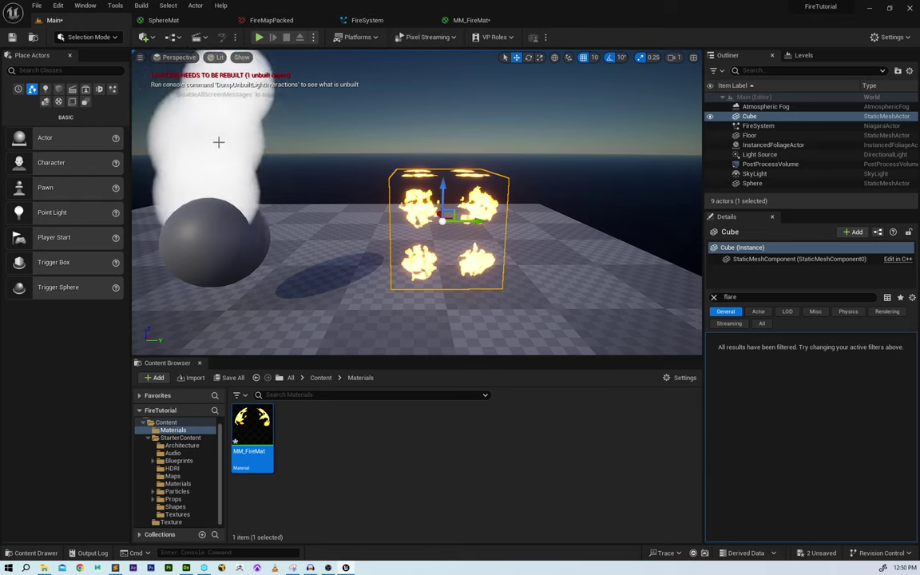
- Assign MM_FireMat as the material of the Fire emitter's Sprite Renderer in FireSystem and check the particles above the sphere in the Main level
left_click(367, 20)
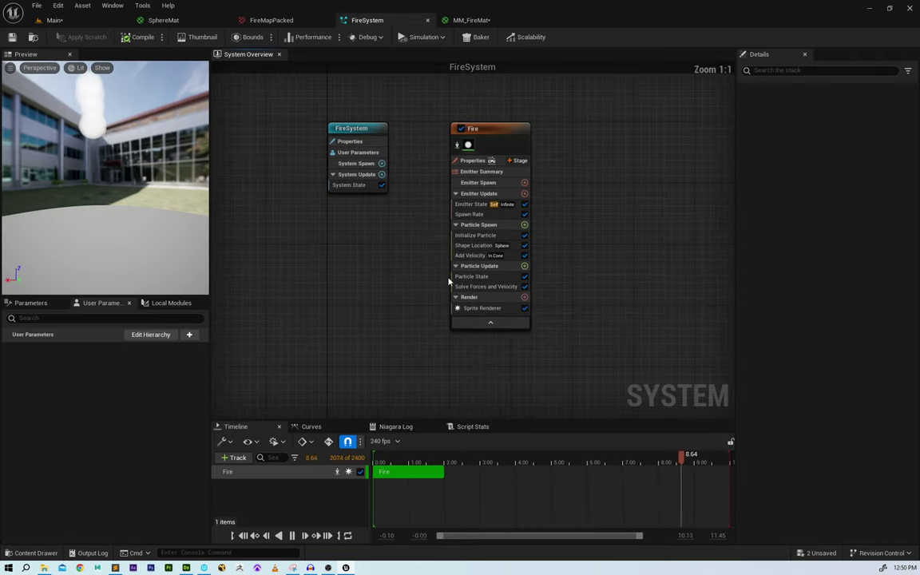
left_click(483, 307)
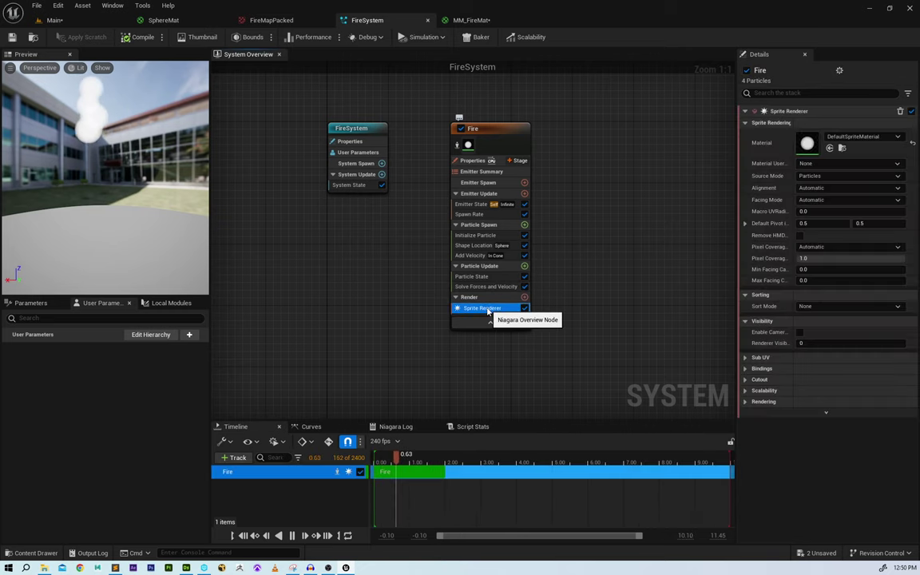
left_click(859, 136)
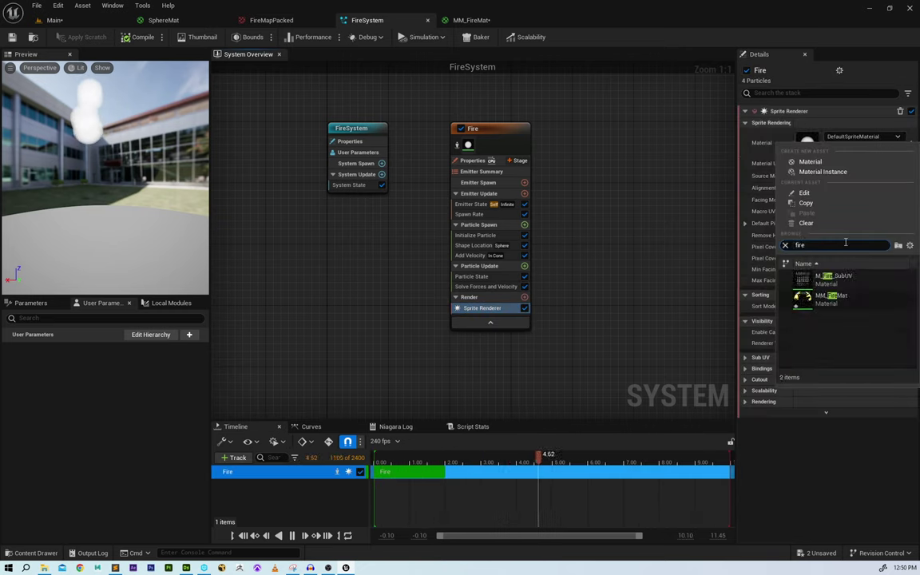
left_click(831, 298)
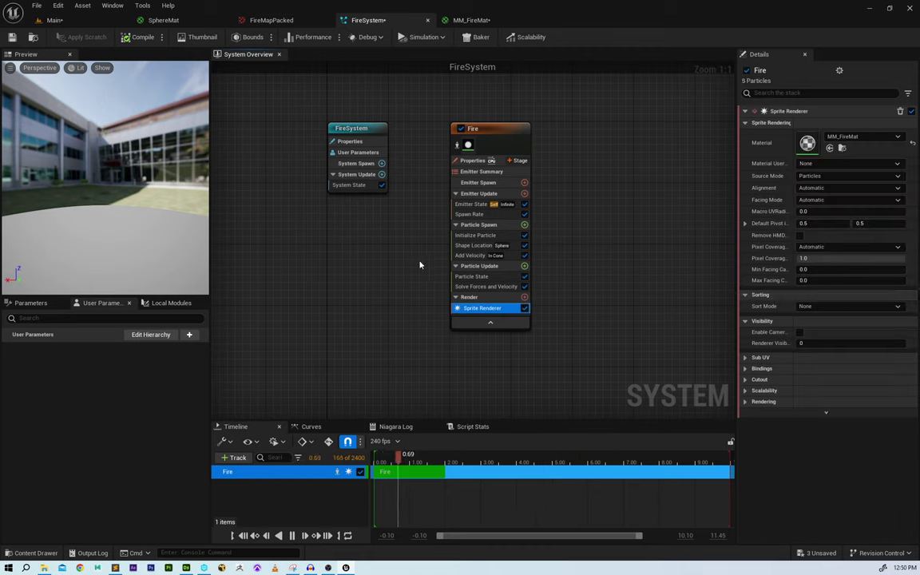
left_click(90, 22)
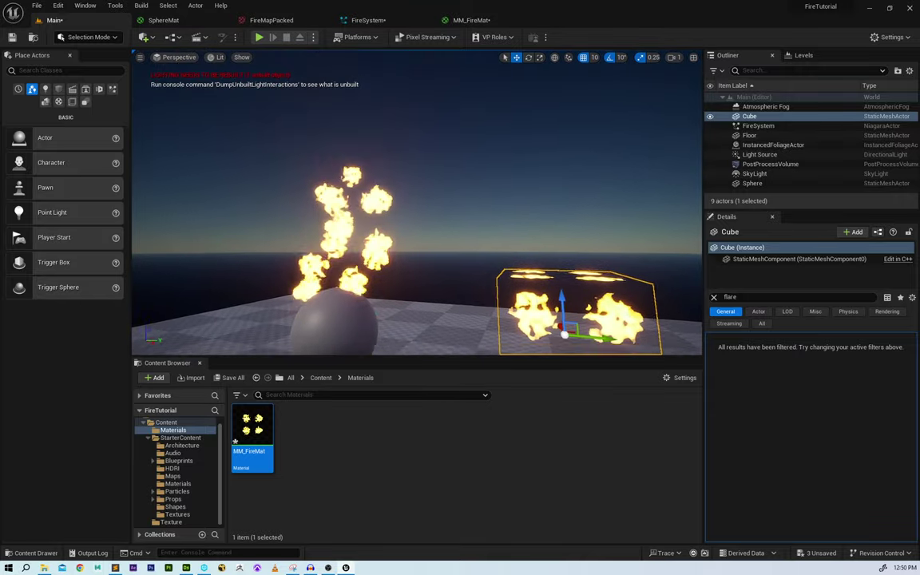
right_click_drag(390, 154, 389, 144)
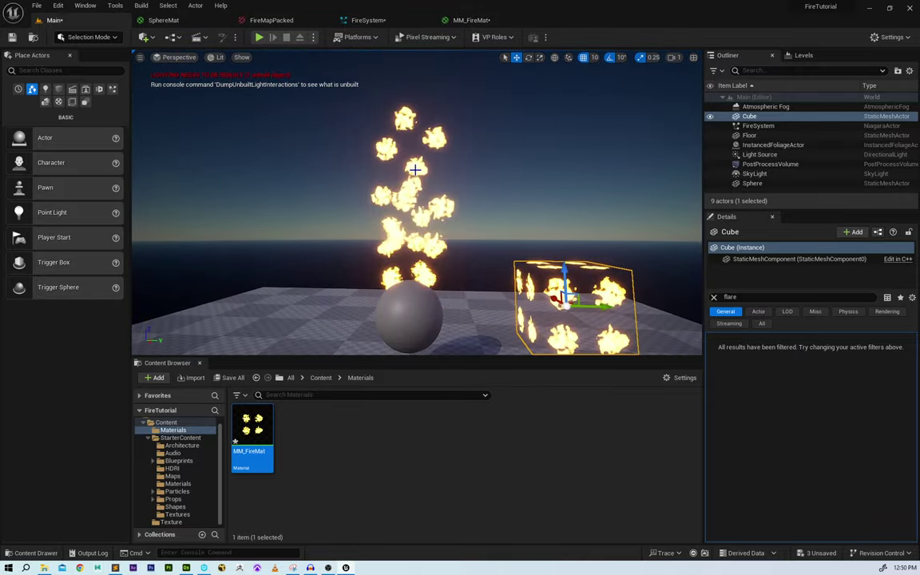
right_click_drag(517, 185, 521, 214)
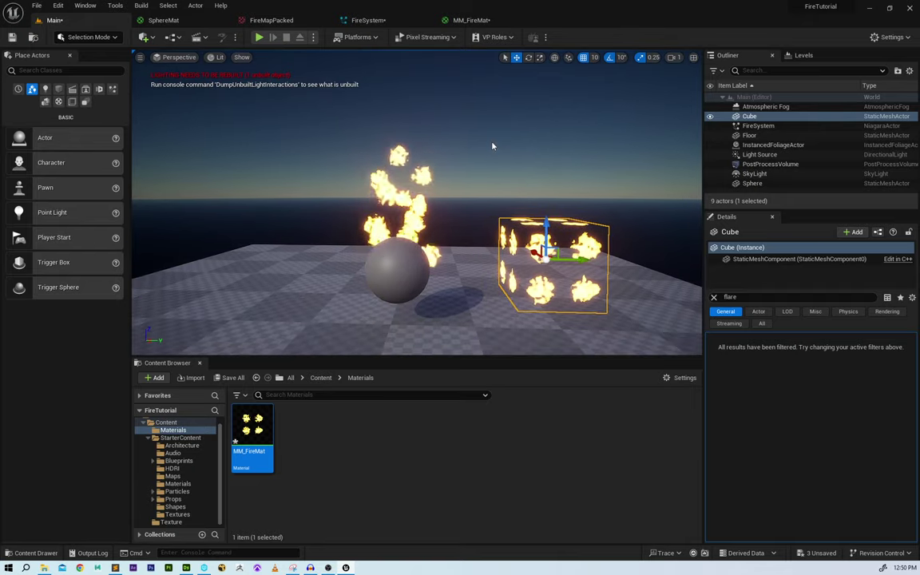
scroll(447, 210, "up", 3)
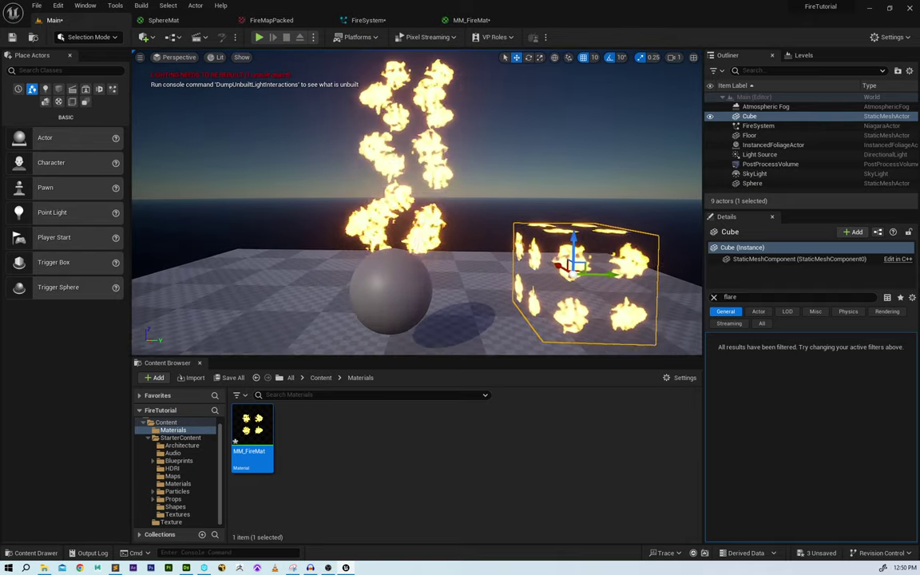
- Set the Sprite Renderer's Sub Image Size to 2 by 2 in FireSystem and look at the particles up close in the preview
left_click(384, 22)
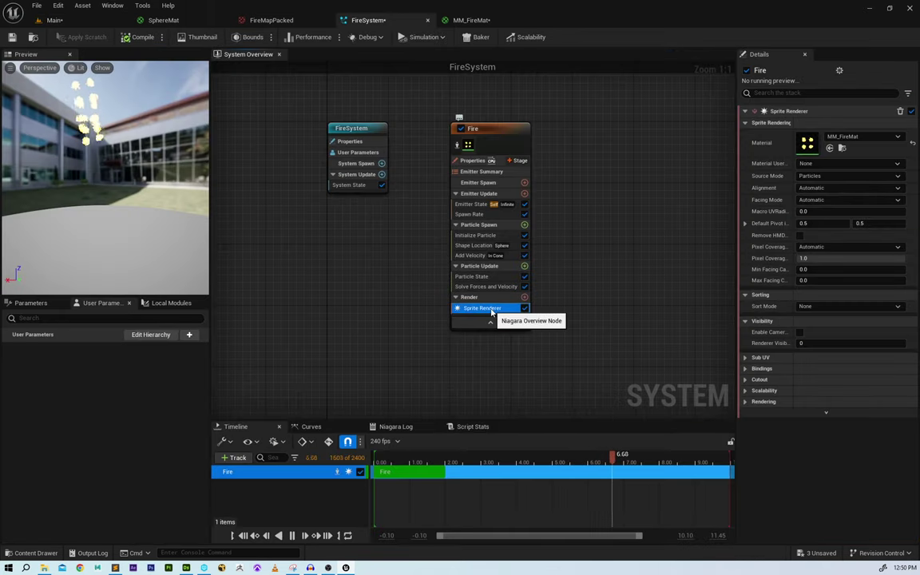
left_click(747, 359)
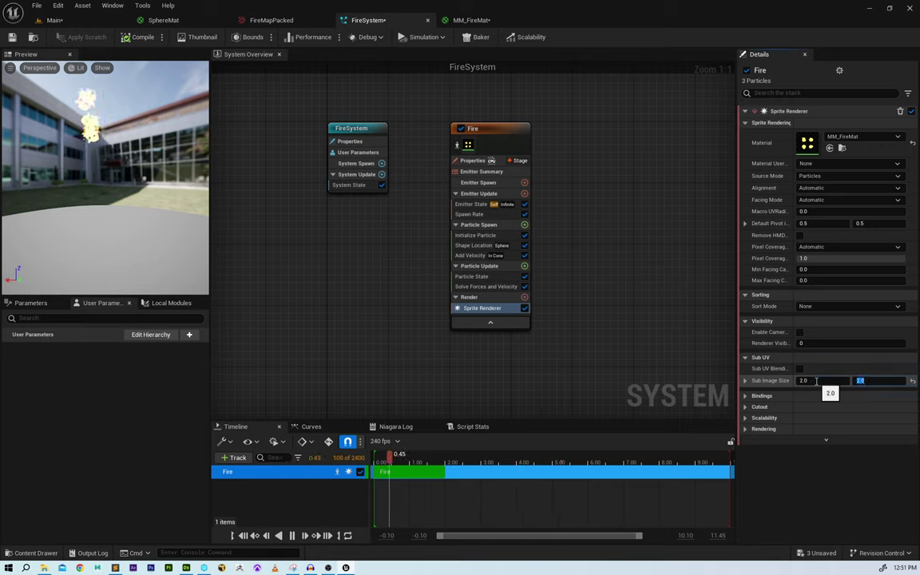
left_click_drag(164, 132, 148, 137)
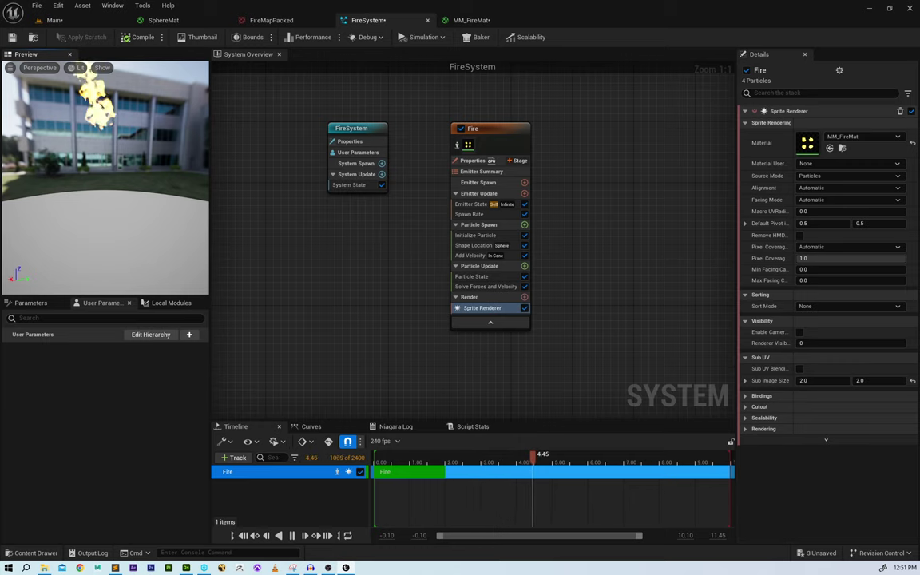
left_click_drag(145, 150, 125, 141)
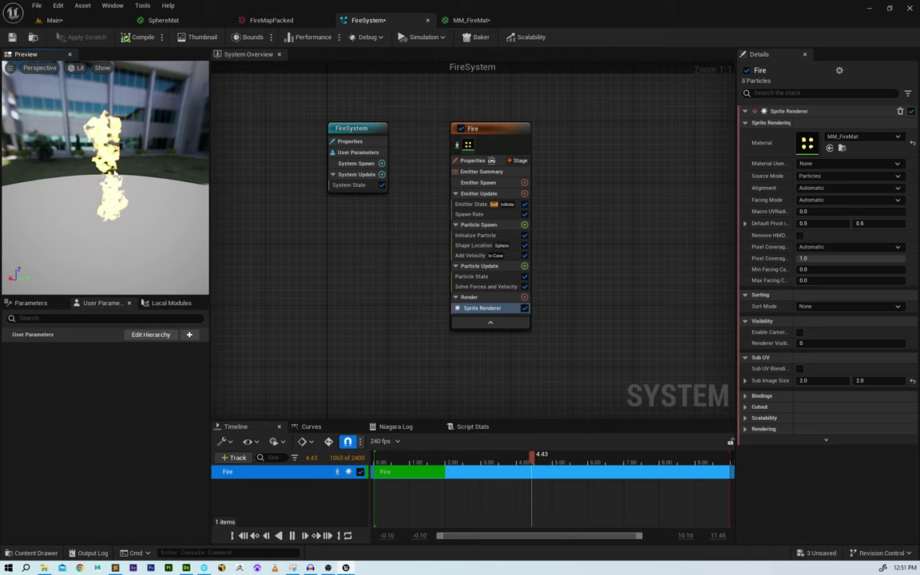
- Add a Sub UVAnimation module to the Fire emitter's Particle Spawn group
left_click(511, 225)
left_click(525, 225)
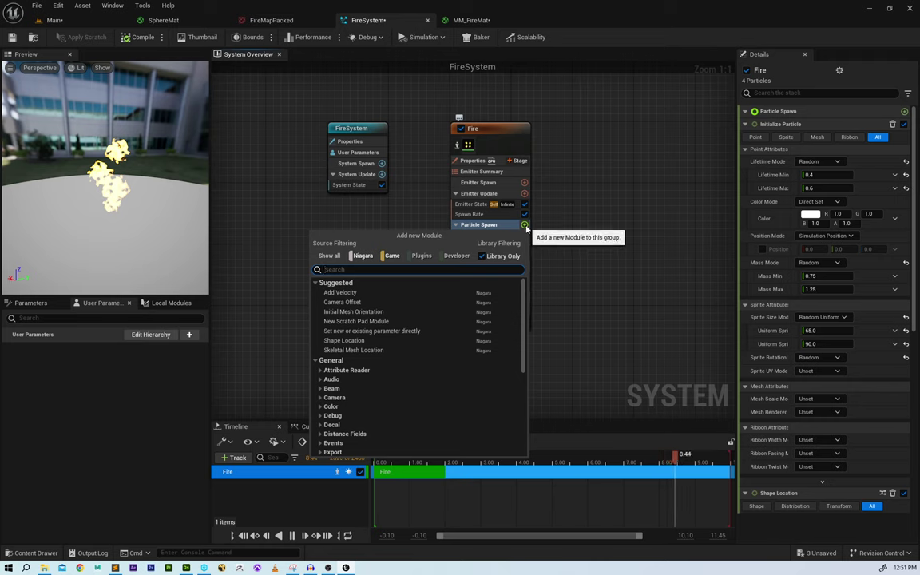
type("sub")
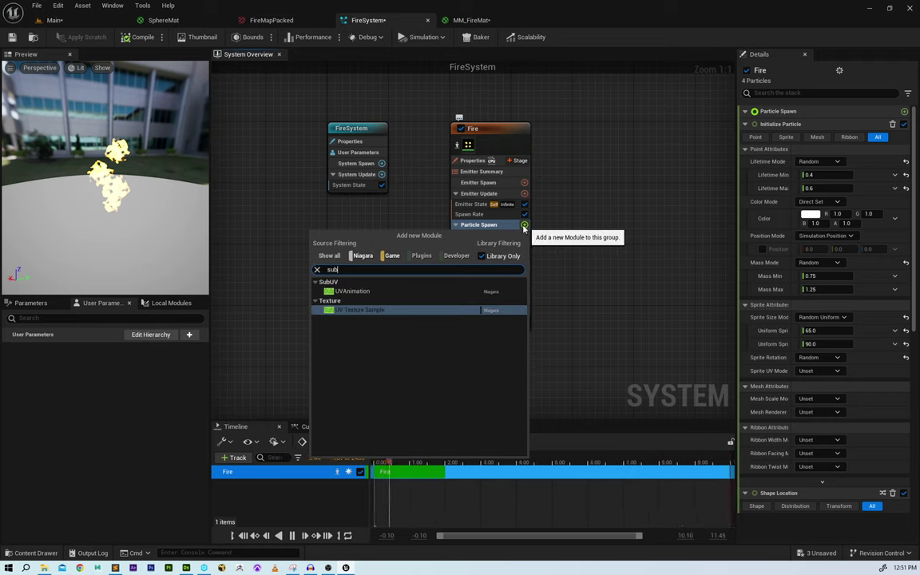
left_click(376, 291)
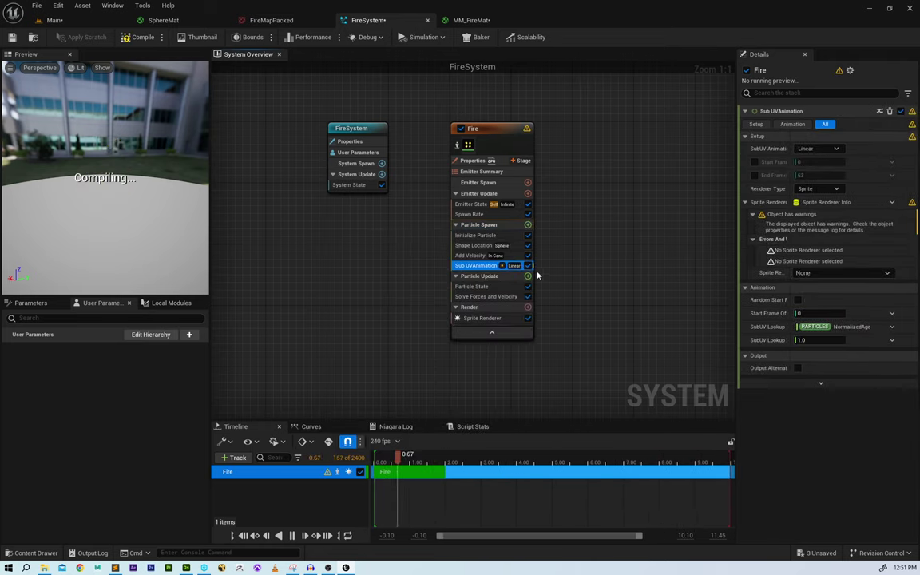
- Assign the Sprite Renderer in the Sub UVAnimation module, set its animation mode to Random, and check the fire in the Main level
left_click(818, 283)
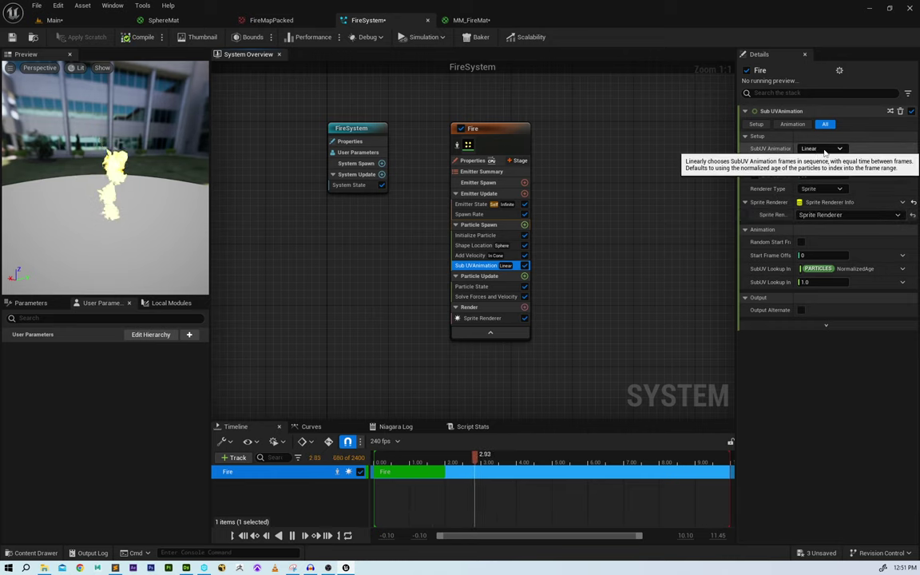
left_click(823, 149)
left_click(834, 184)
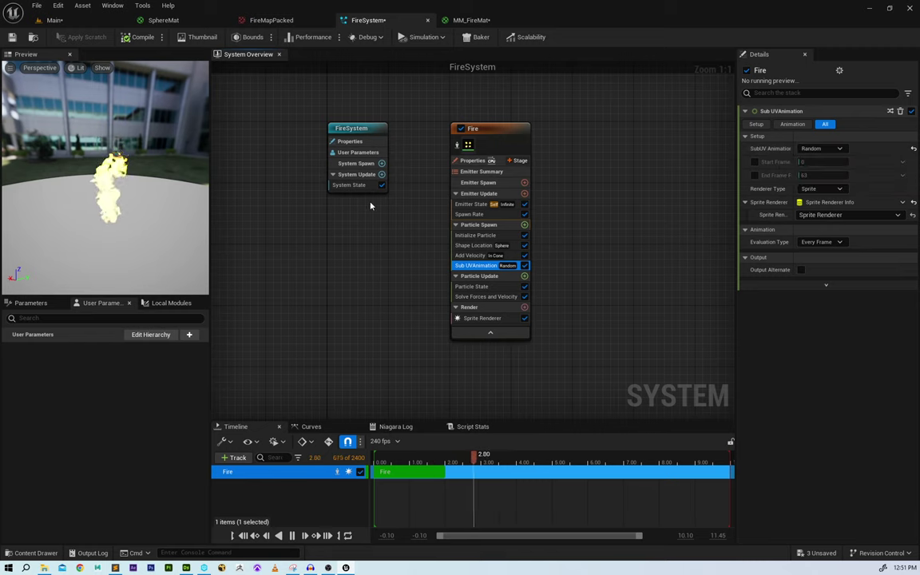
left_click_drag(175, 209, 118, 210)
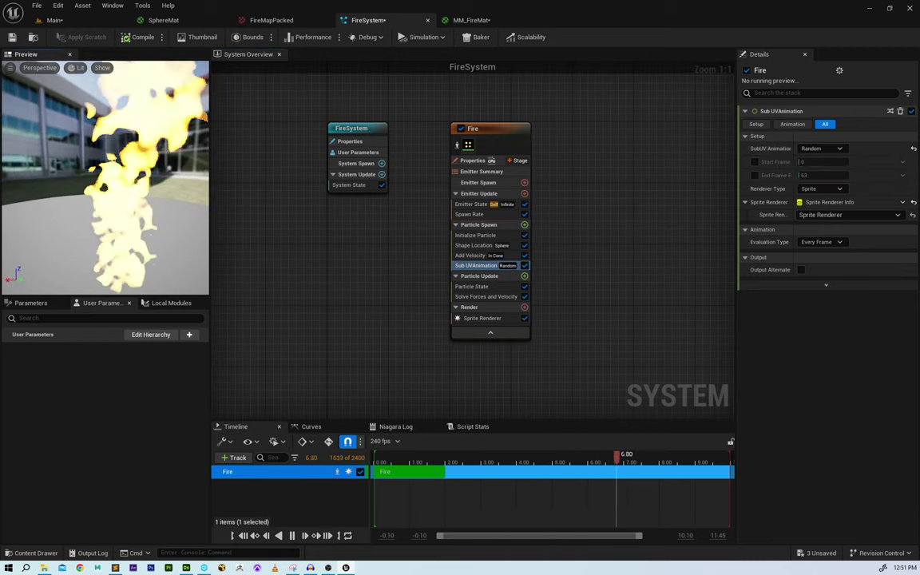
left_click(474, 236)
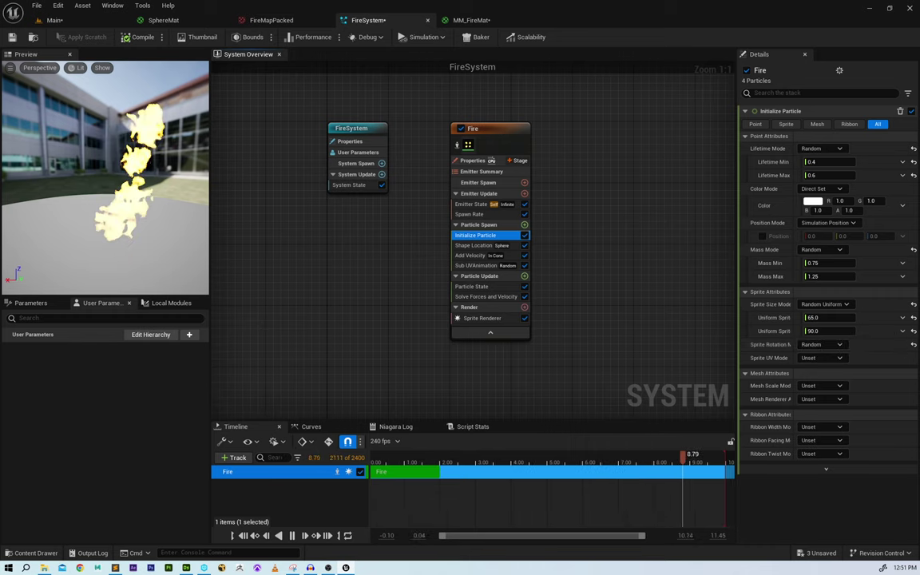
left_click_drag(128, 160, 189, 160)
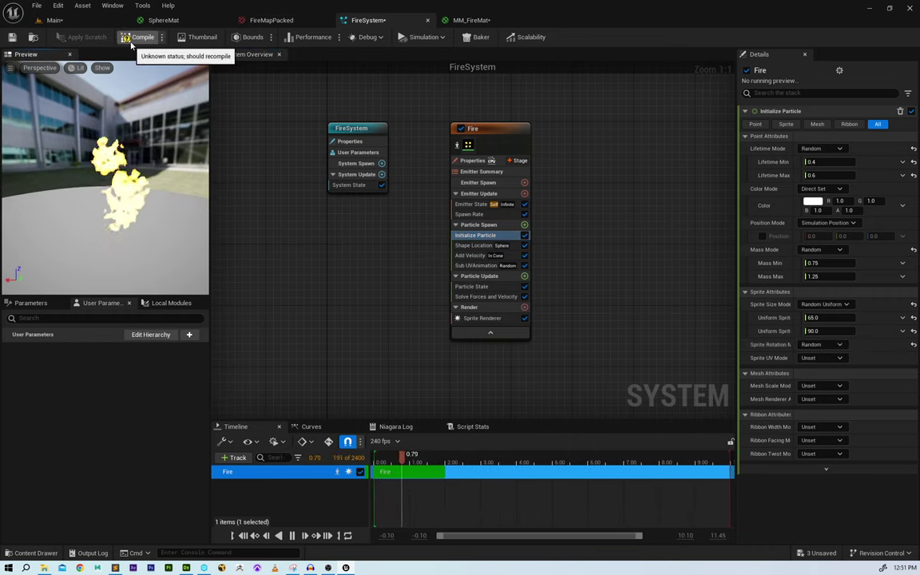
left_click(55, 20)
left_click_drag(363, 183, 417, 189, "alt")
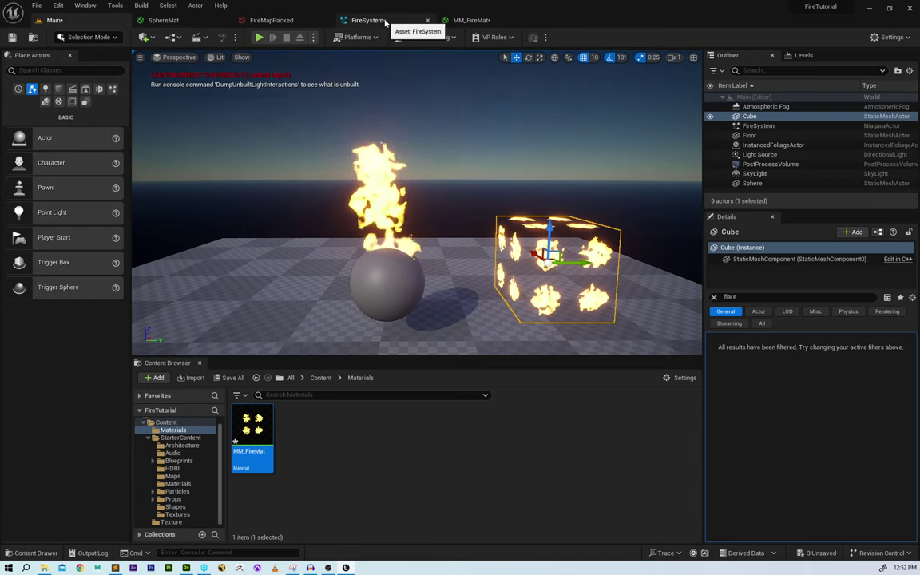
- In FireSystem's Initialize Particle module, set the uniform sprite size minimum to 90 and maximum to 125
left_click(374, 20)
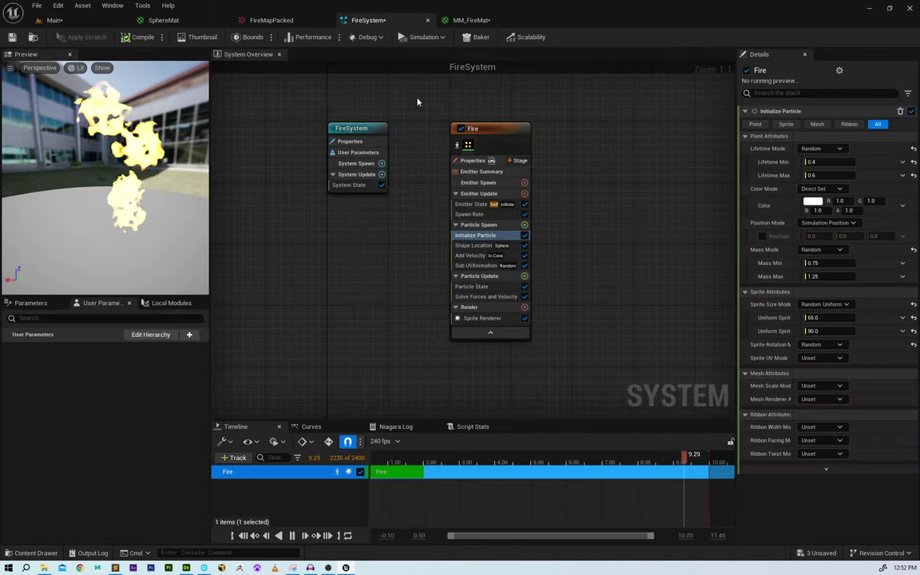
left_click(488, 246)
left_click(477, 235)
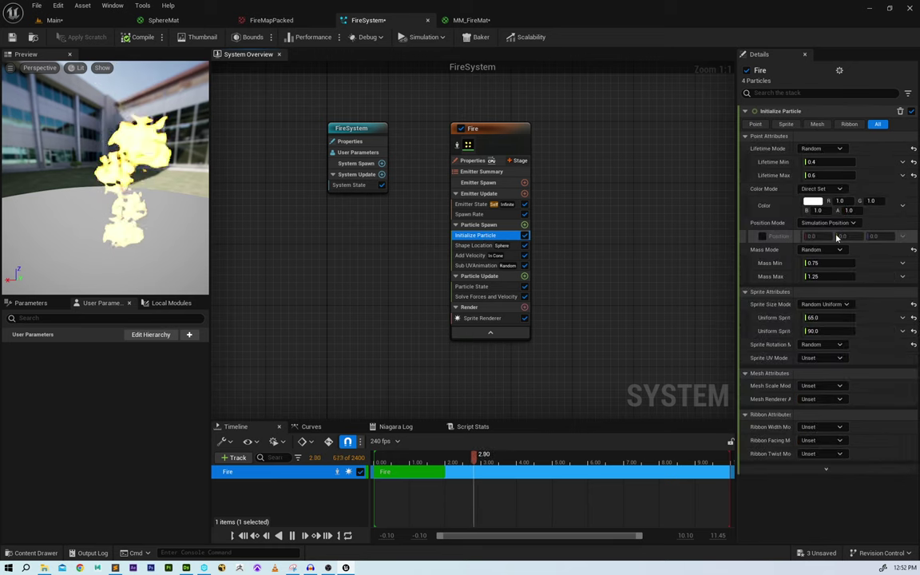
left_click(831, 317)
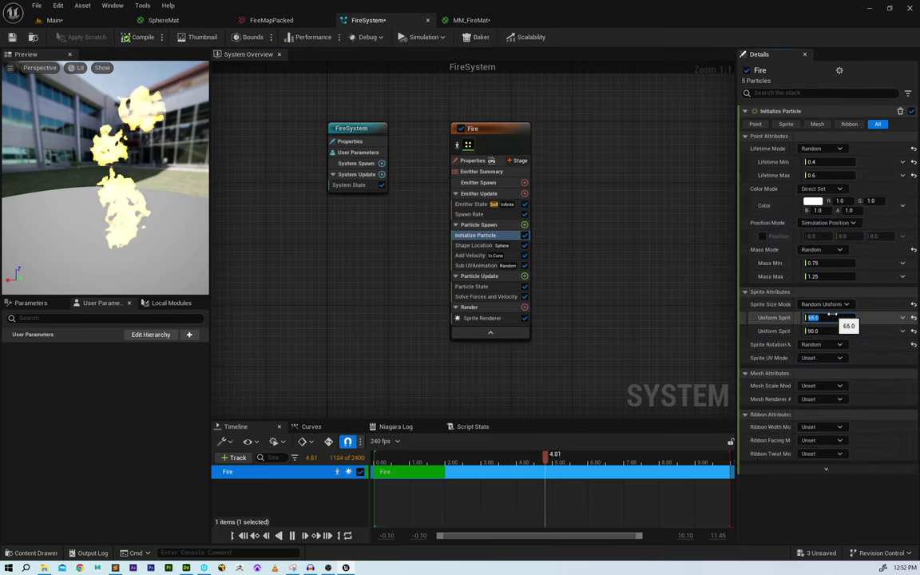
key("Tab")
type("1258")
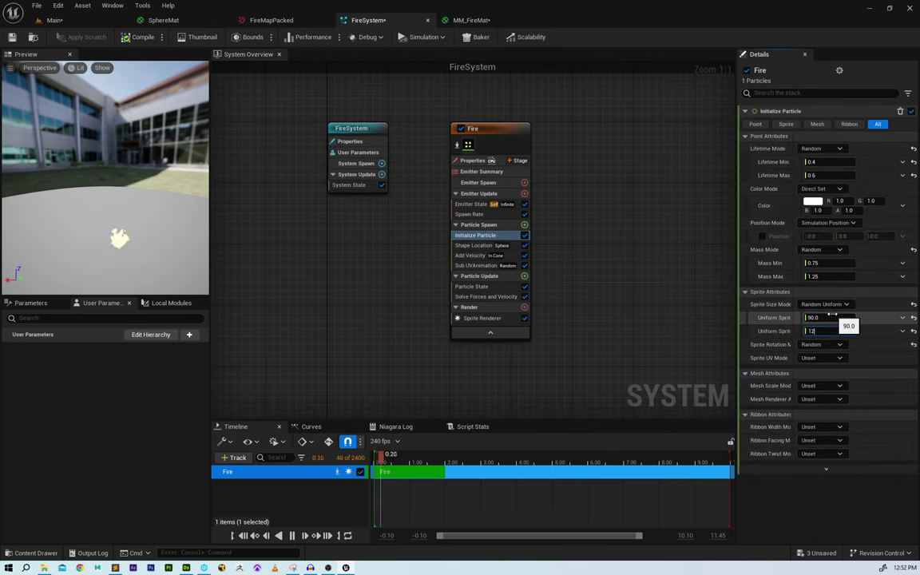
key("Return")
type("125")
key("Return")
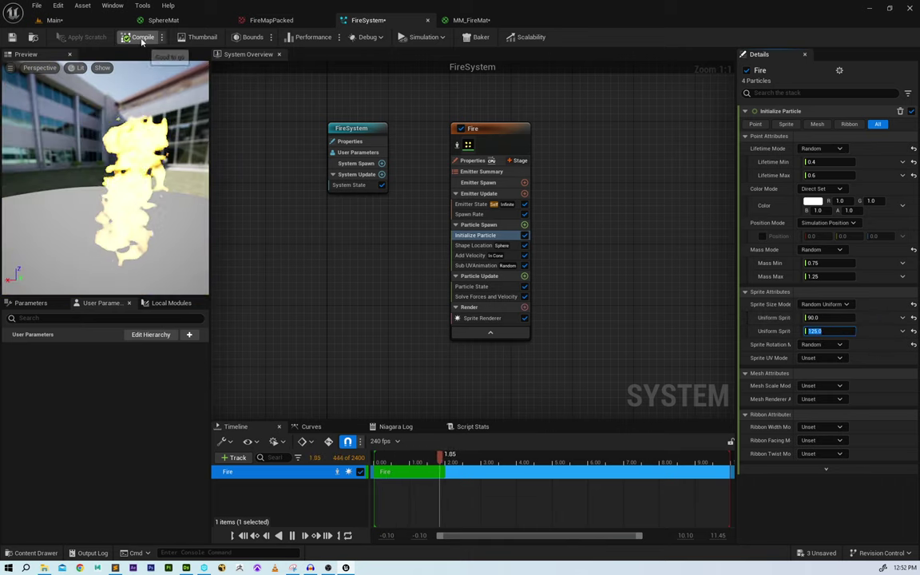
- Delete the cube from the Main level and examine the fire above the sphere from several angles
left_click(54, 20)
scroll(393, 179, "down", 3)
left_click_drag(393, 179, 447, 159, "alt")
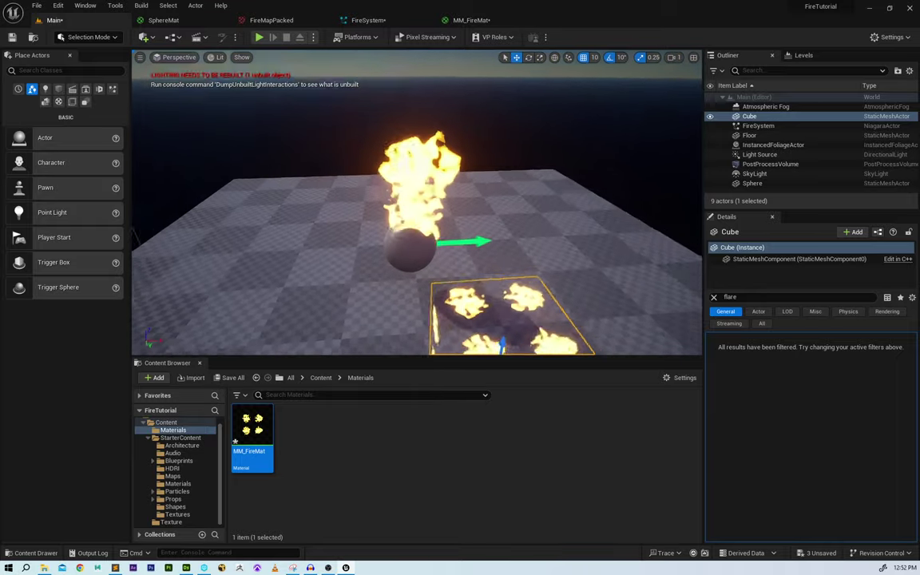
scroll(424, 191, "up", 3)
left_click_drag(423, 191, 438, 216, "alt")
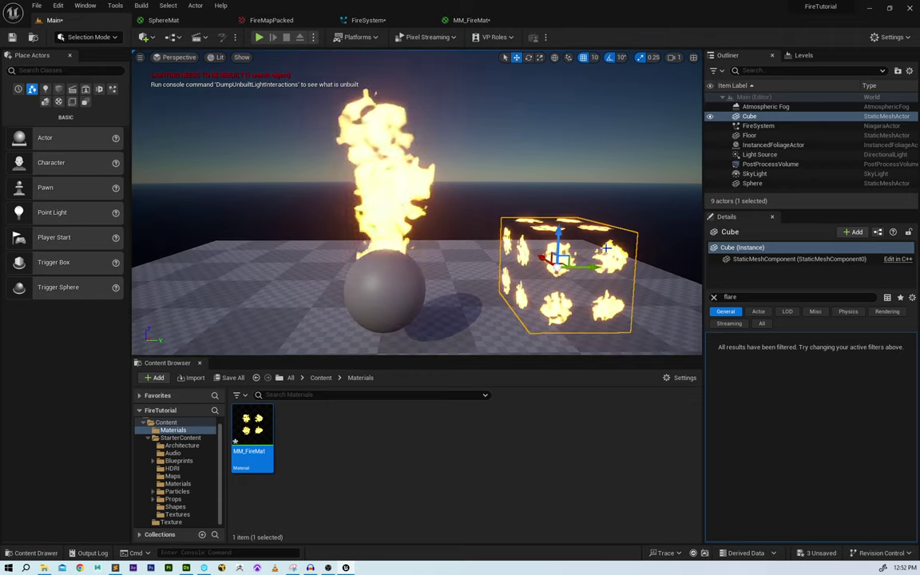
key("Delete")
left_click_drag(438, 216, 405, 214, "alt")
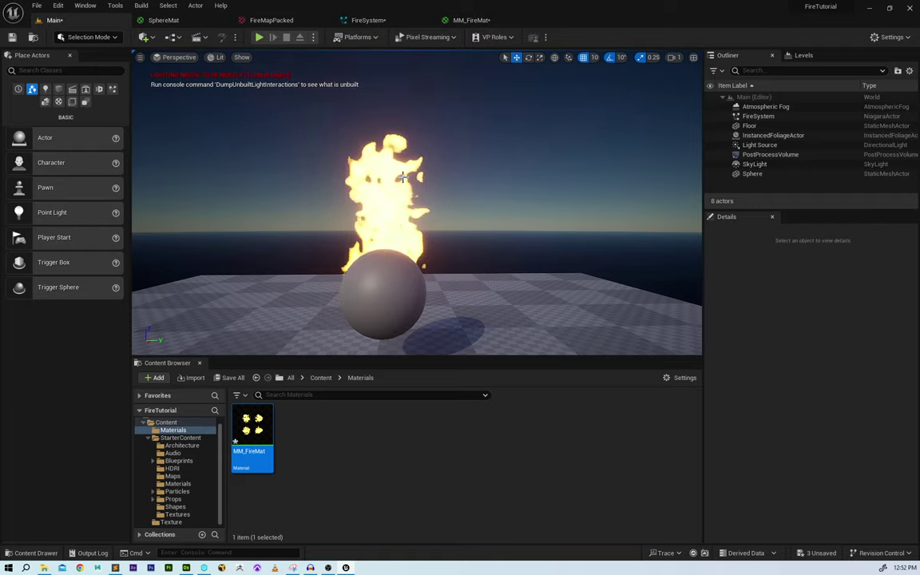
mouse_move(394, 235)
left_mouse_down("alt")
mouse_move(394, 280)
mouse_move(395, 235)
left_mouse_up("alt")
scroll(395, 235, "down", 3)
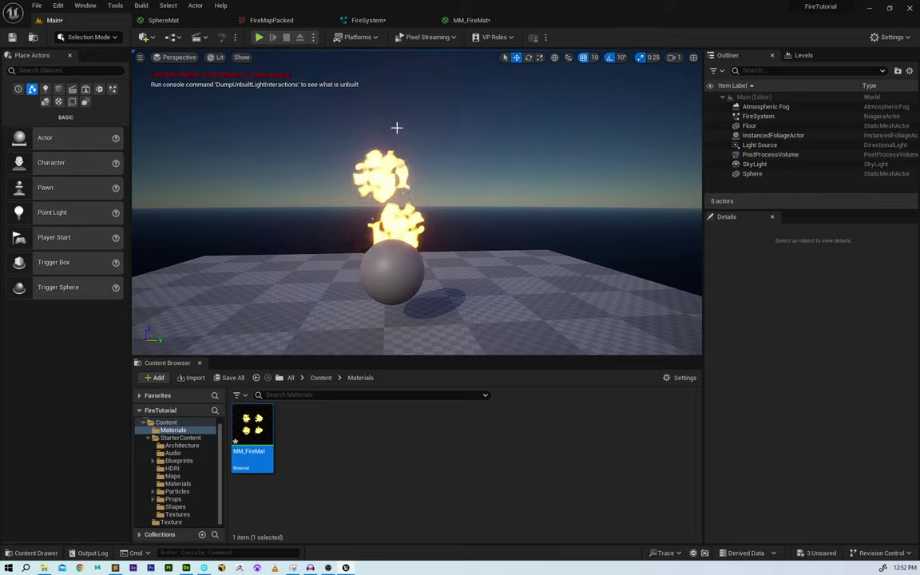
mouse_move(396, 130)
left_mouse_down("alt")
mouse_move(396, 164)
mouse_move(396, 148)
left_mouse_up("alt")
scroll(396, 130, "up", 3)
right_click_drag(403, 137, 397, 134)
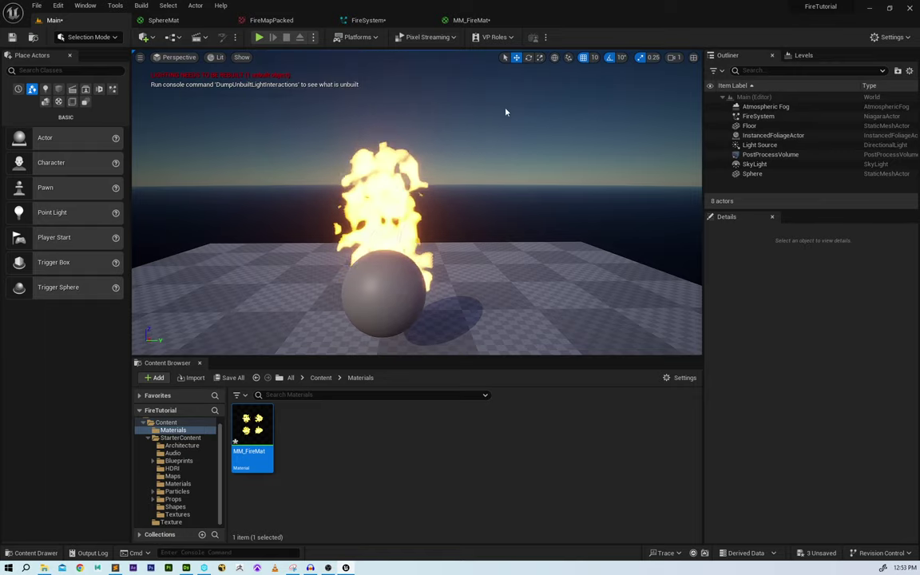
- Duplicate the FireMapPacked Texture Sample in MM_FireMat and place the copy well to the left of the original
left_click(480, 23)
right_click_drag(418, 111, 509, 115)
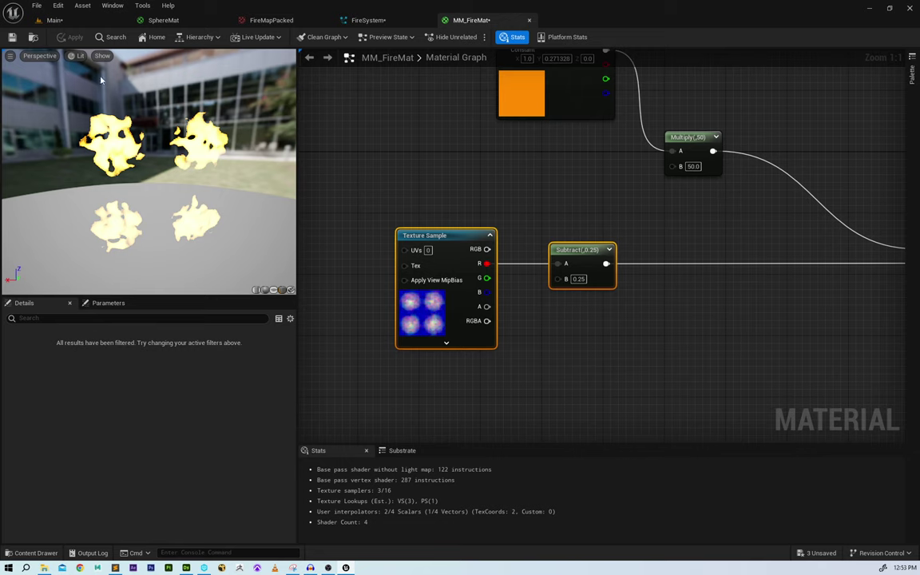
right_click_drag(401, 183, 530, 180)
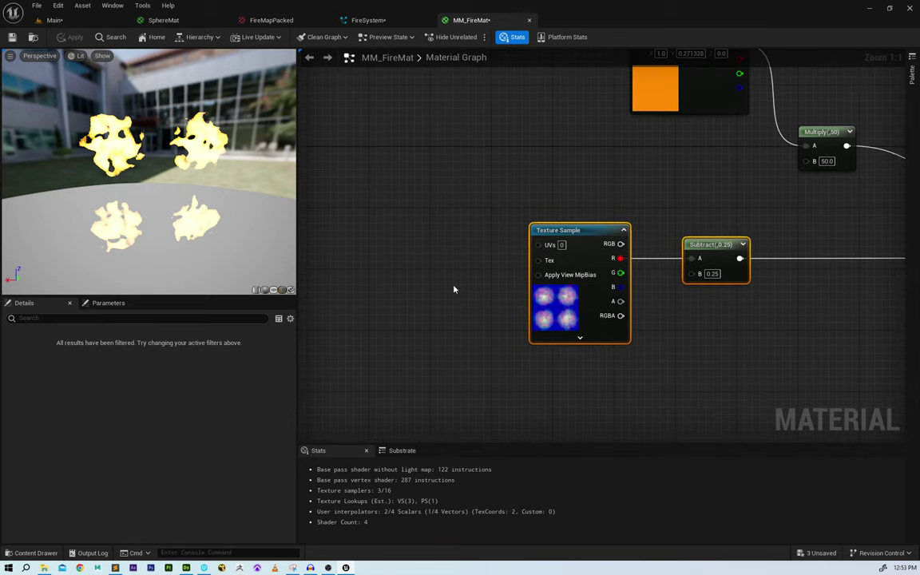
right_click_drag(454, 290, 538, 294)
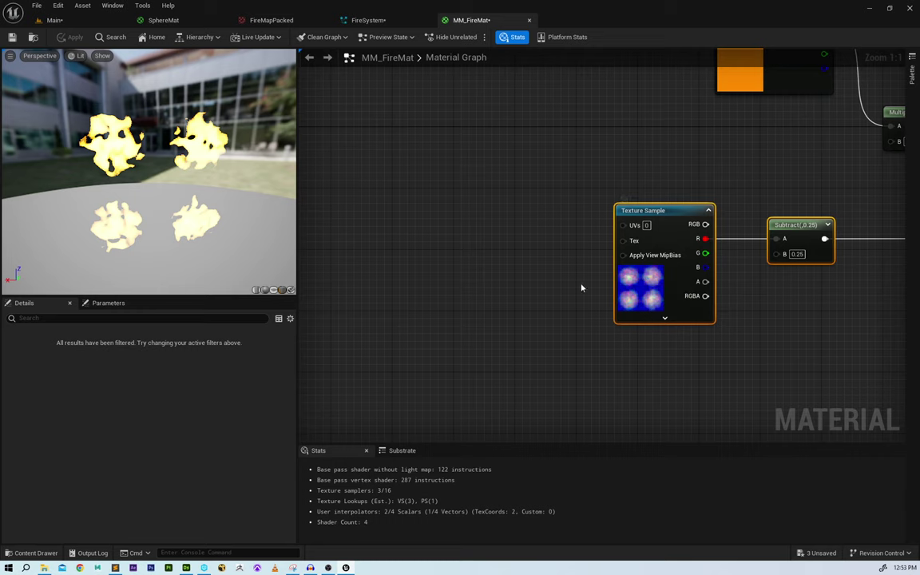
left_click_drag(574, 289, 637, 342)
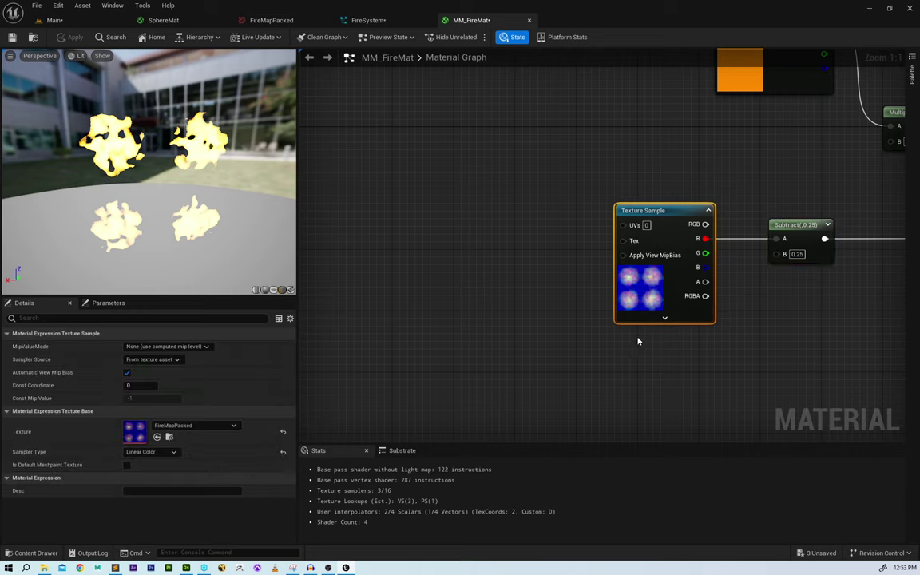
key("ctrl+d")
left_click_drag(451, 324, 382, 279)
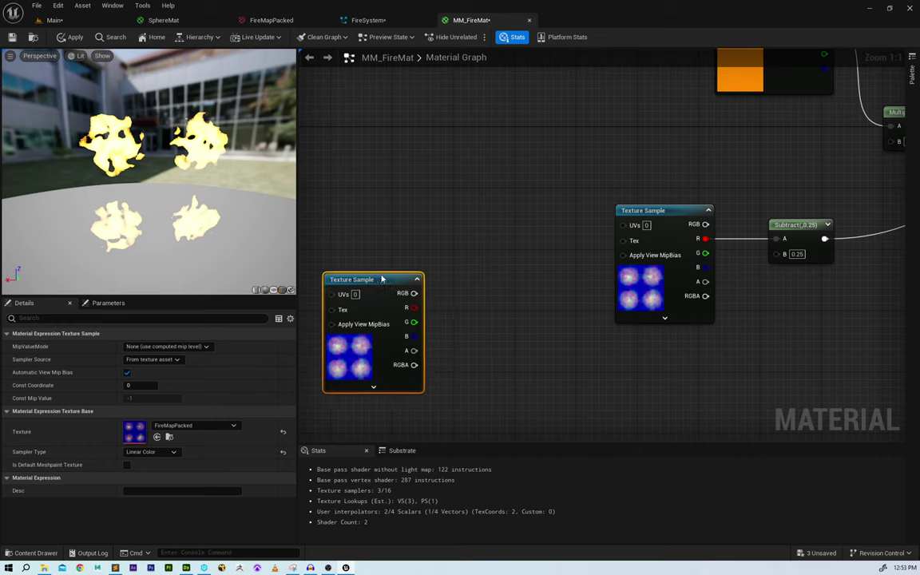
right_click_drag(382, 278, 511, 256)
left_click_drag(505, 275, 402, 321)
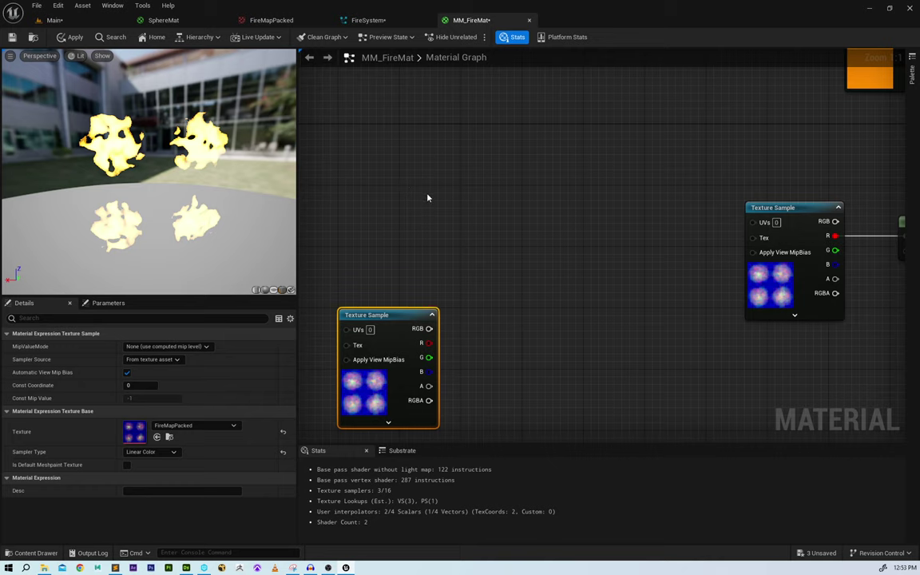
- Add a TextureCoordinate node above the duplicated Texture Sample and expand its tiling options
right_click(402, 218)
type("tex c")
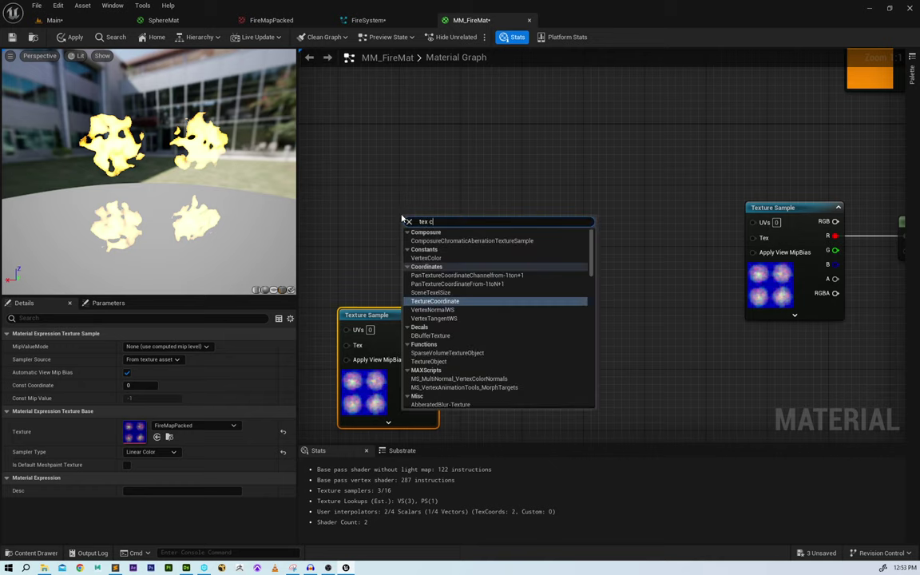
key("Return")
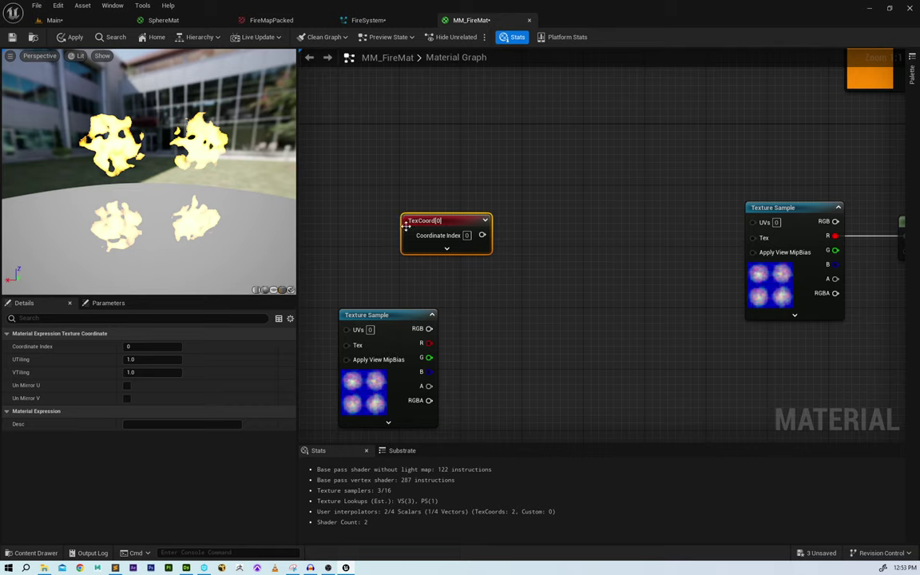
left_click_drag(406, 226, 393, 172)
left_click(399, 204)
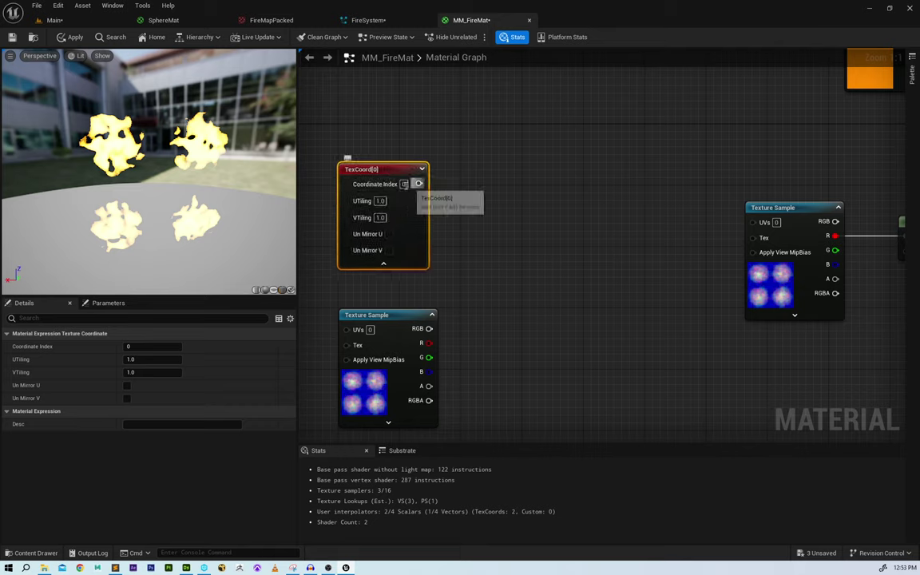
- Add a ComponentMask fed by the TexCoord node, with only the R channel enabled
left_click_drag(417, 184, 478, 186)
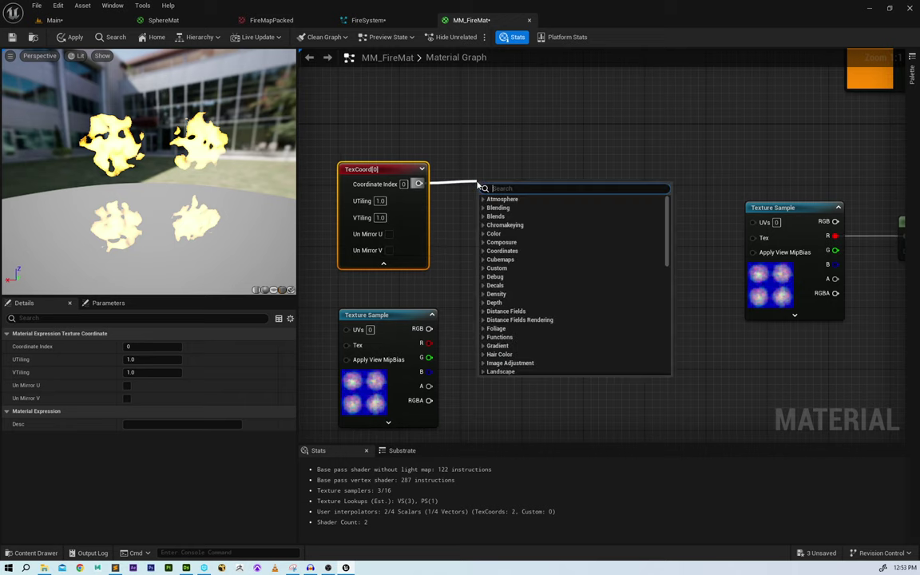
type("comp")
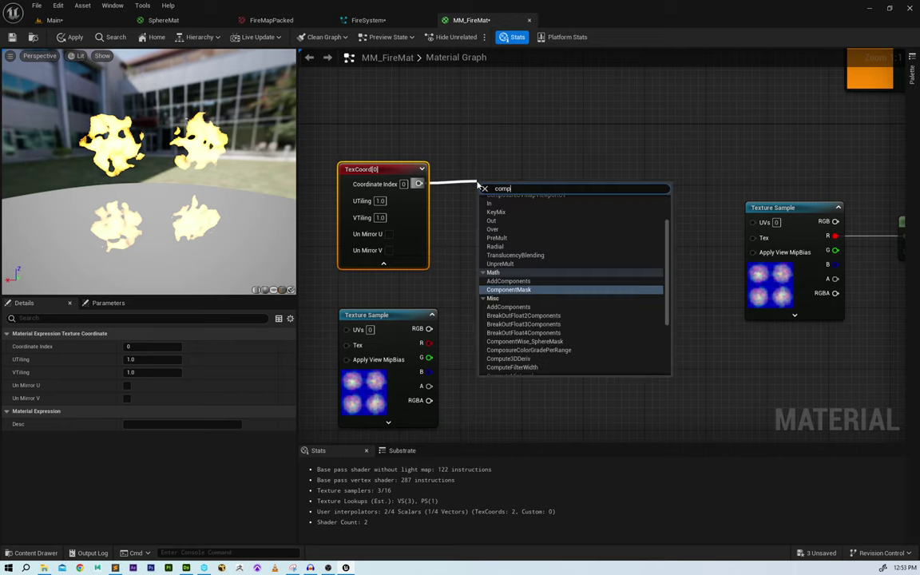
key("Return")
left_click_drag(505, 188, 520, 130)
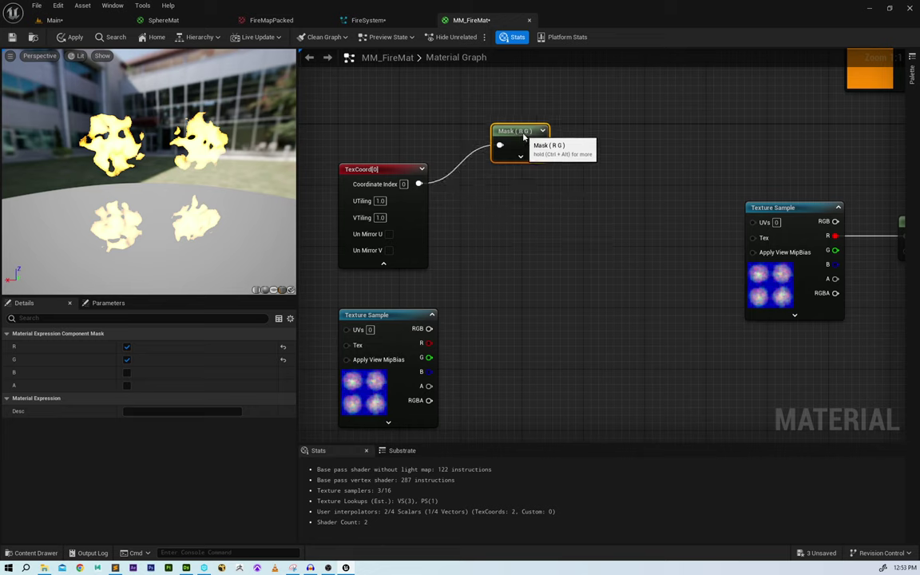
left_click(521, 155)
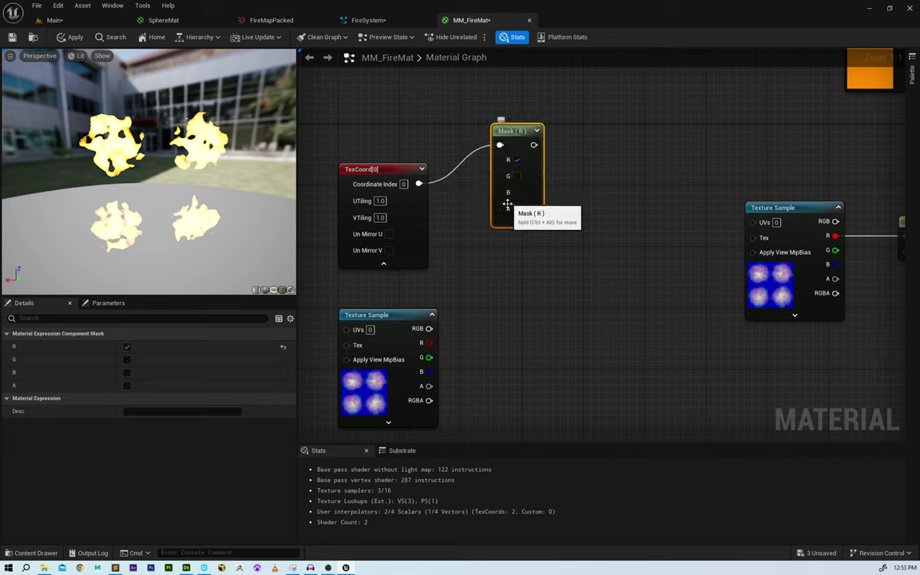
left_click(517, 176)
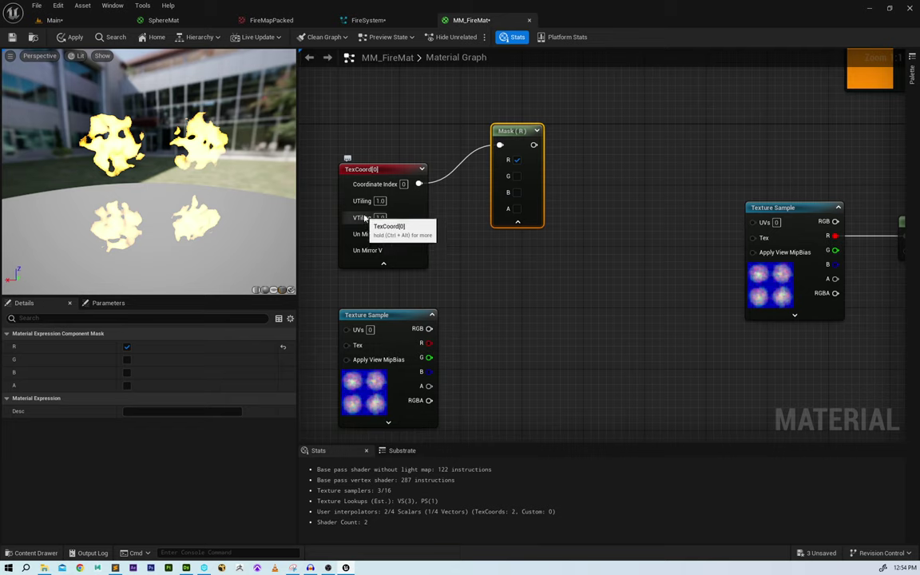
left_click(517, 221)
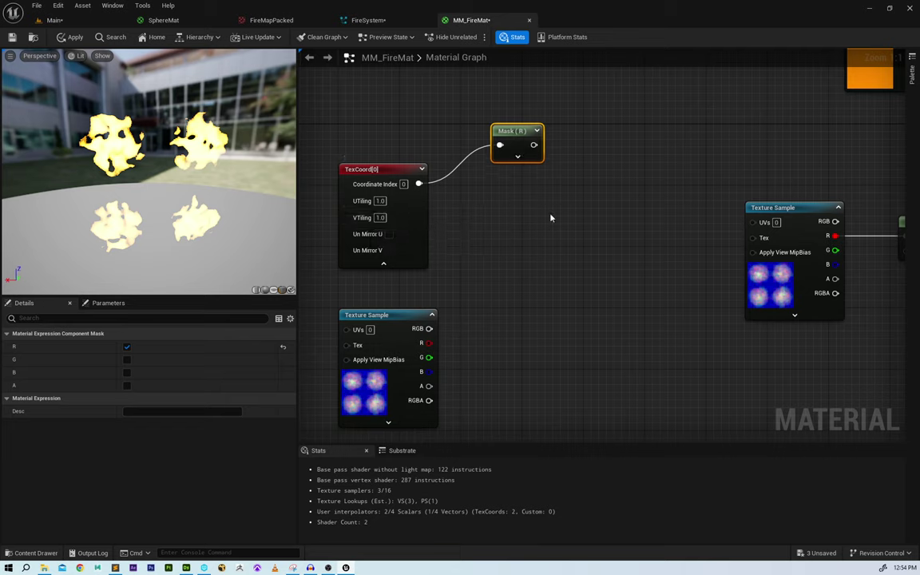
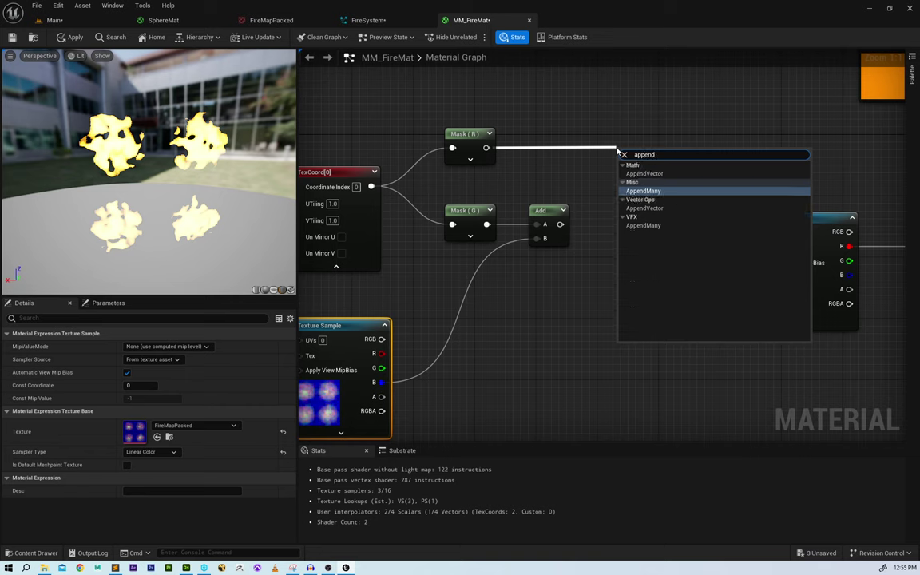
- Combine the R mask and the Add output with an AppendVector node and feed it into the original Texture Sample's UVs
key("Down")
key("Return")
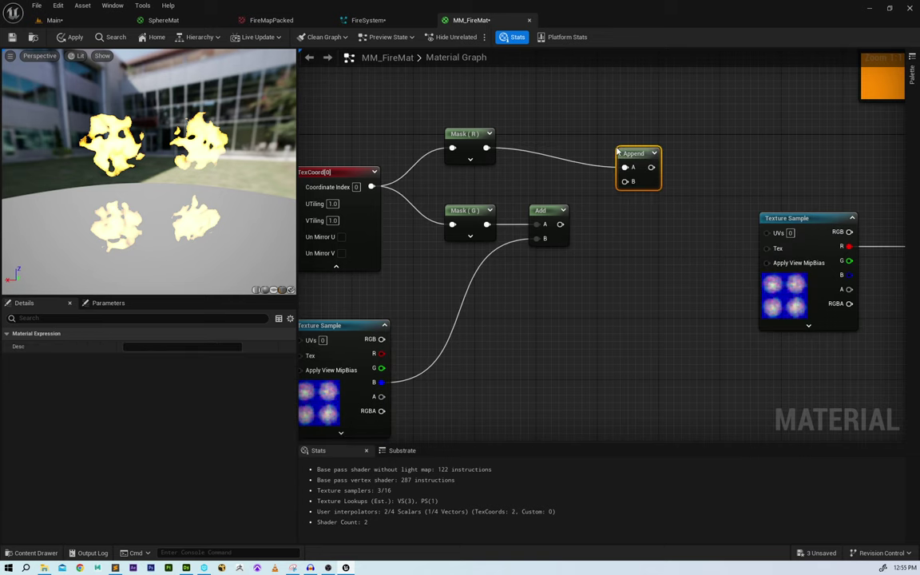
left_click_drag(617, 151, 560, 224)
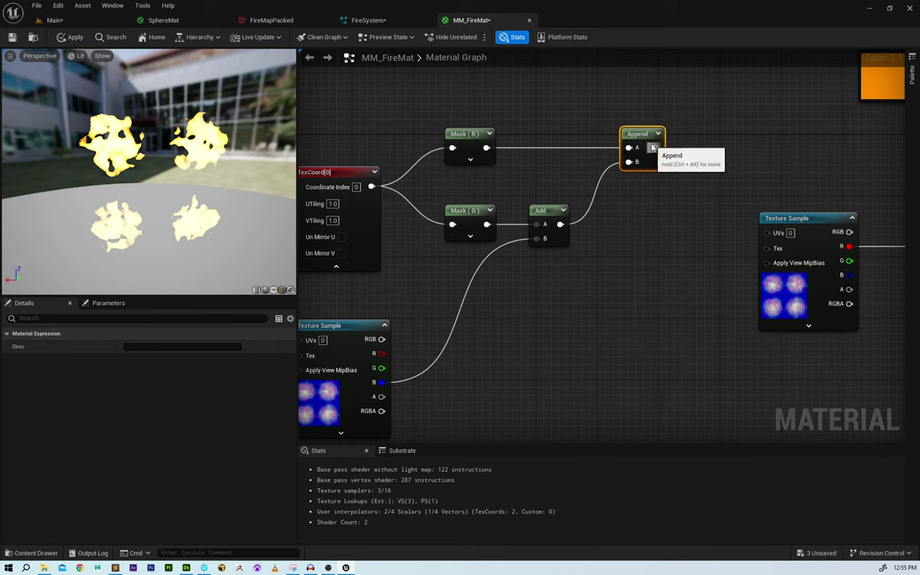
left_click_drag(654, 148, 768, 232)
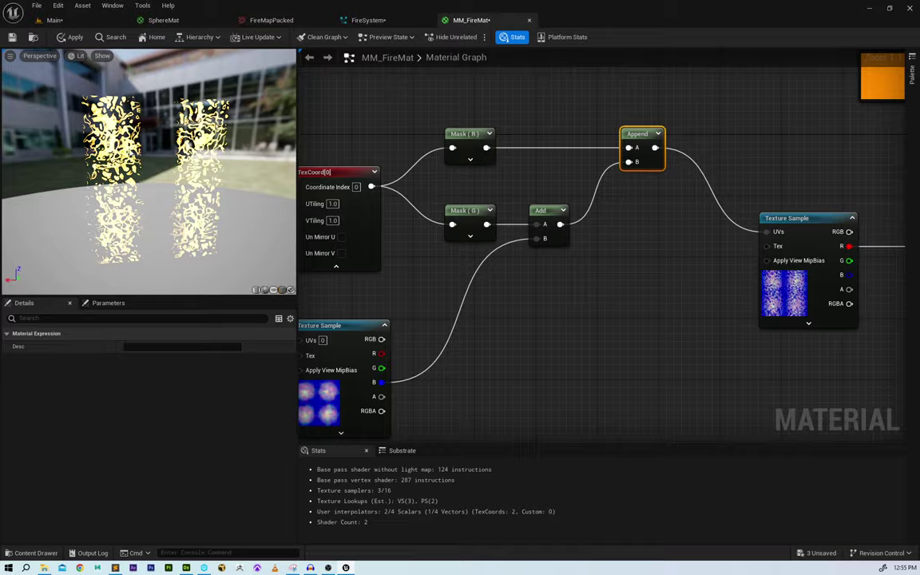
- Move the duplicated Texture Sample further left of the Add node to make room between them
scroll(148, 171, "up", 4)
left_click_drag(149, 171, 280, 173)
scroll(149, 171, "down", 4)
right_click_drag(410, 303, 409, 311)
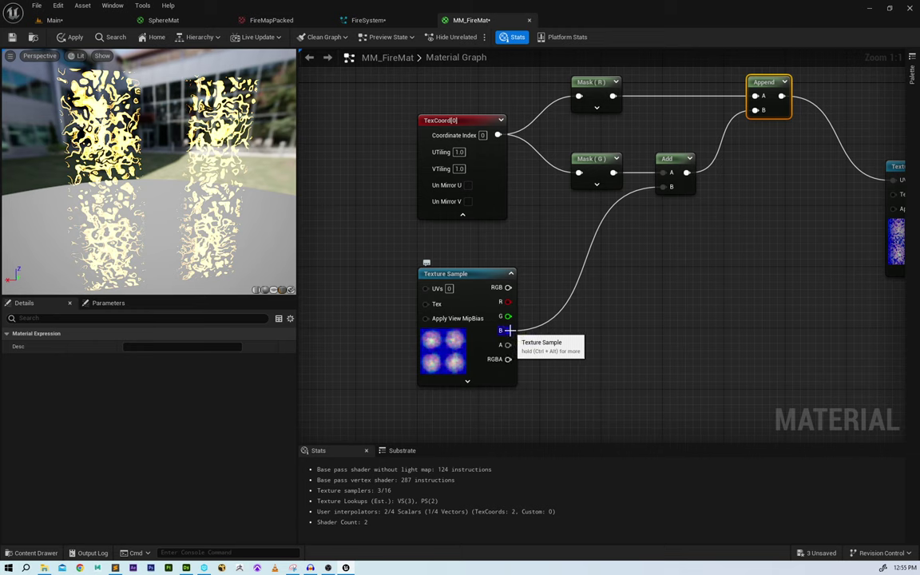
right_click_drag(586, 348, 669, 302)
left_click_drag(521, 309, 458, 309)
right_click_drag(560, 307, 482, 321)
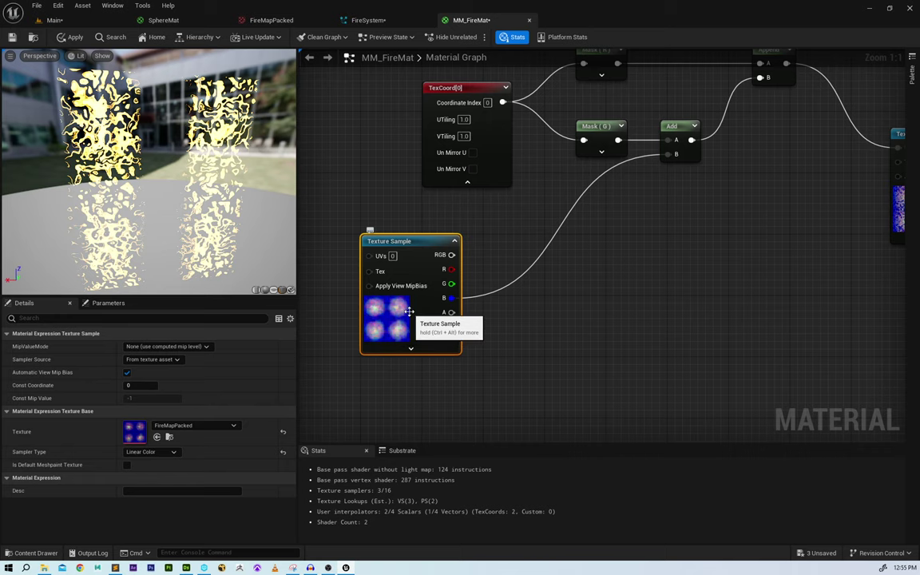
- Multiply the duplicated Texture Sample's B channel by 0.1 and feed the result into the Add node's B input
left_click_drag(453, 297, 546, 314)
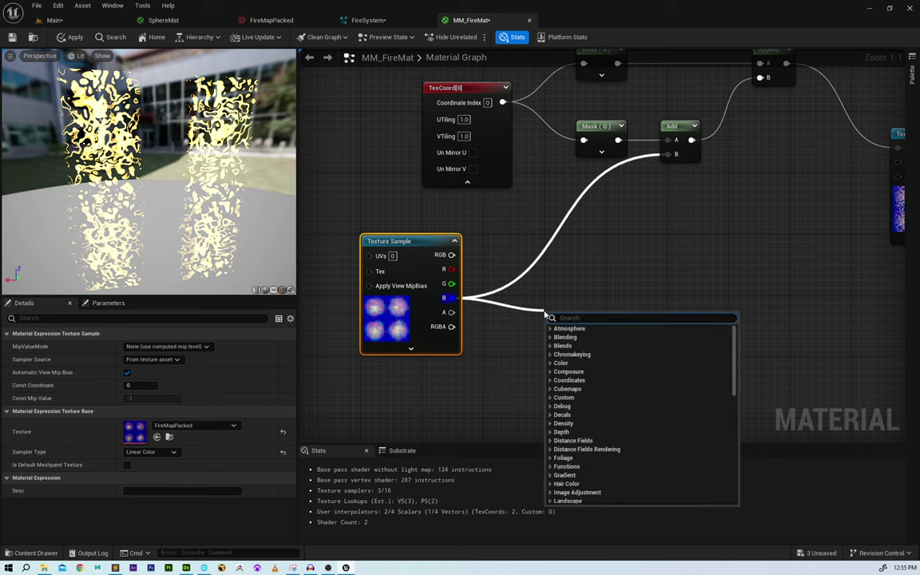
type("mult")
key("Return")
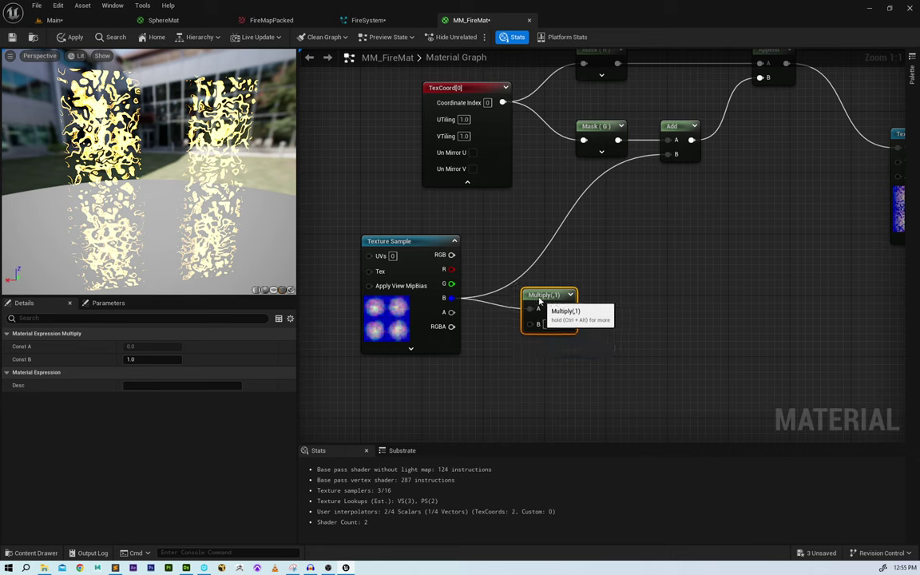
left_click_drag(539, 297, 532, 282)
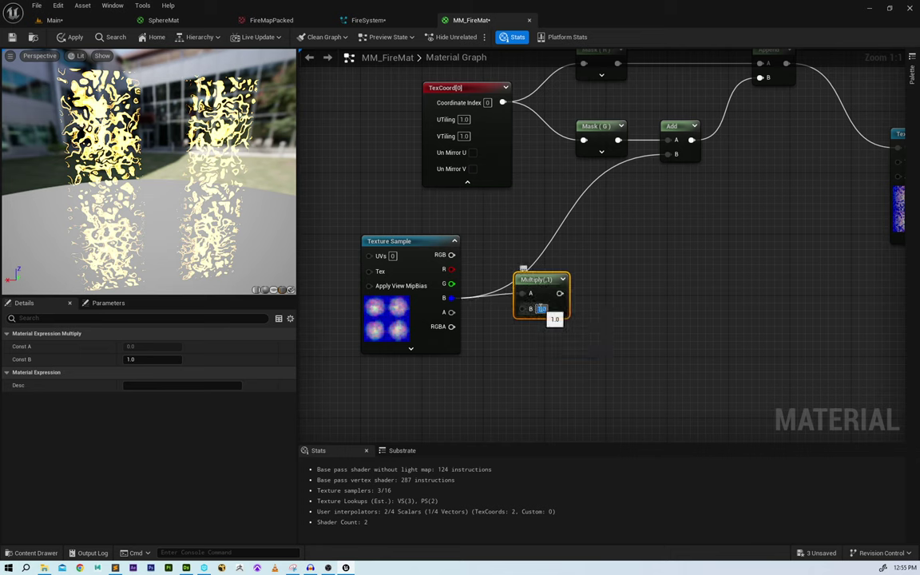
left_click_drag(438, 299, 438, 294)
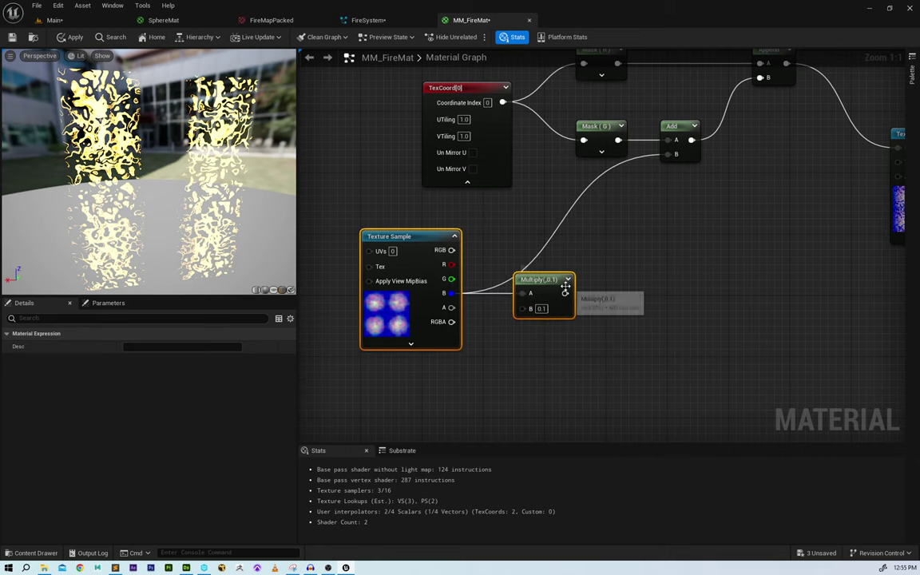
left_click_drag(565, 293, 675, 154)
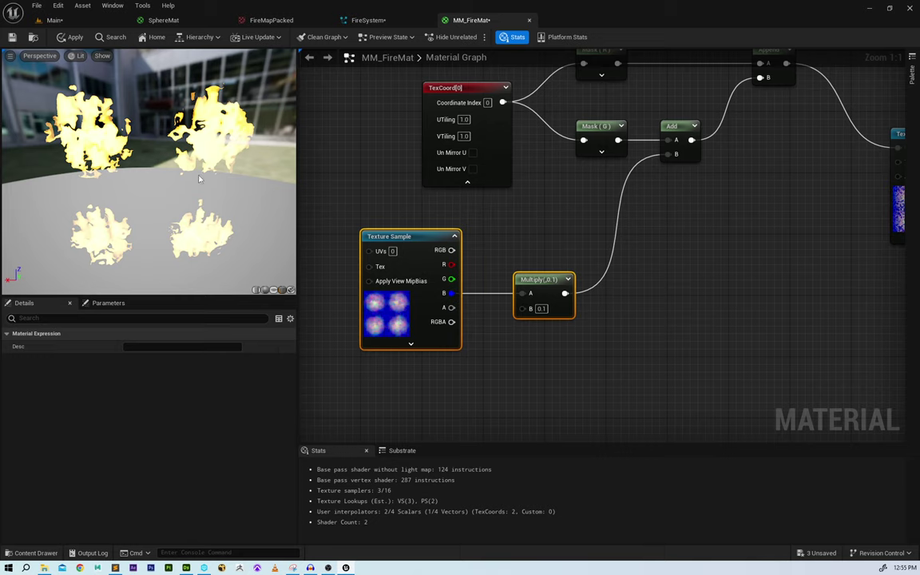
- Insert a Subtract node with B set to 0.05 between the Multiply node and the Add node's B input
left_click(390, 307)
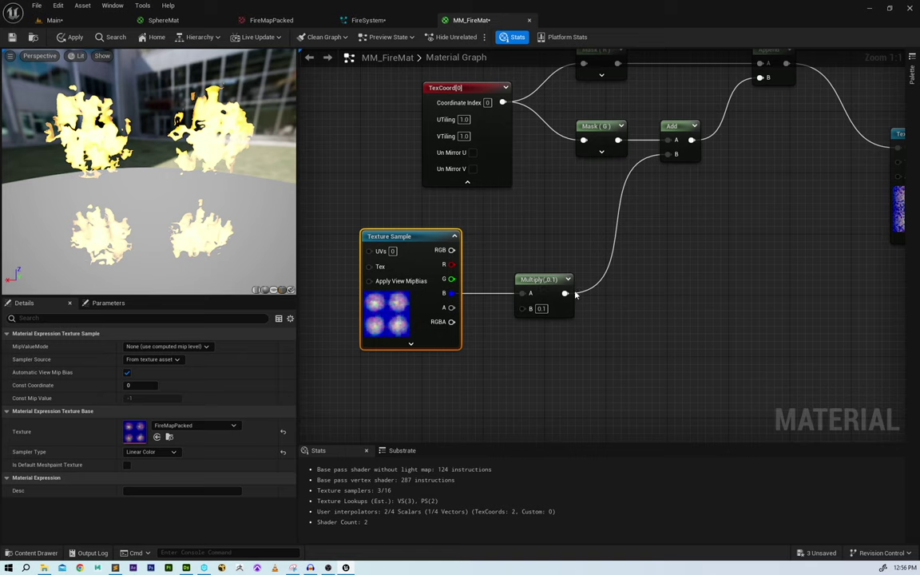
left_click_drag(576, 295, 636, 324)
type("subtr")
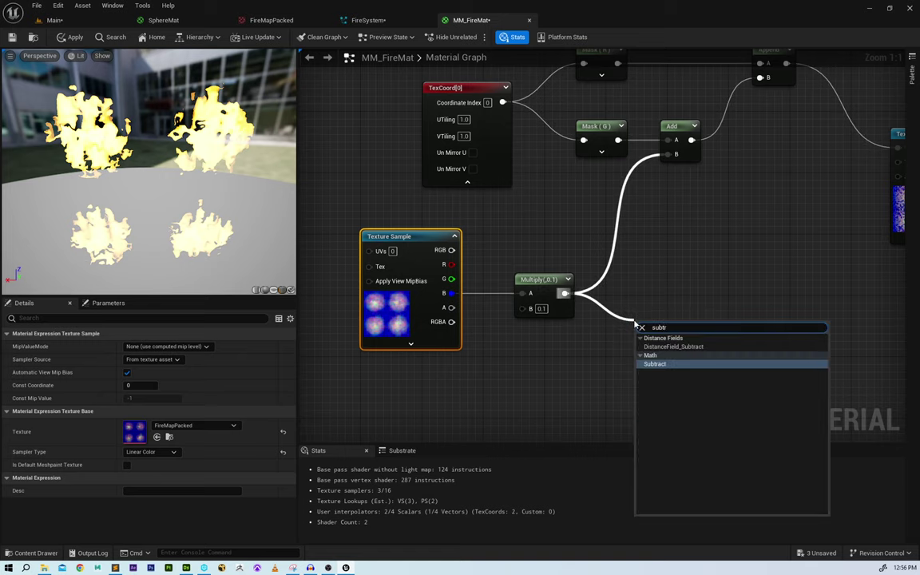
key("Return")
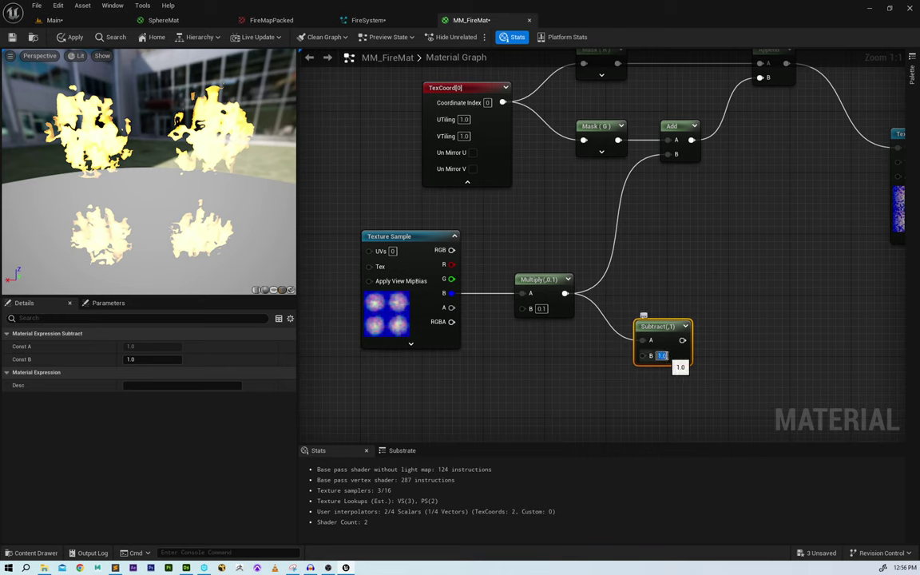
left_click_drag(664, 356, 670, 154)
left_click_drag(220, 179, 184, 164)
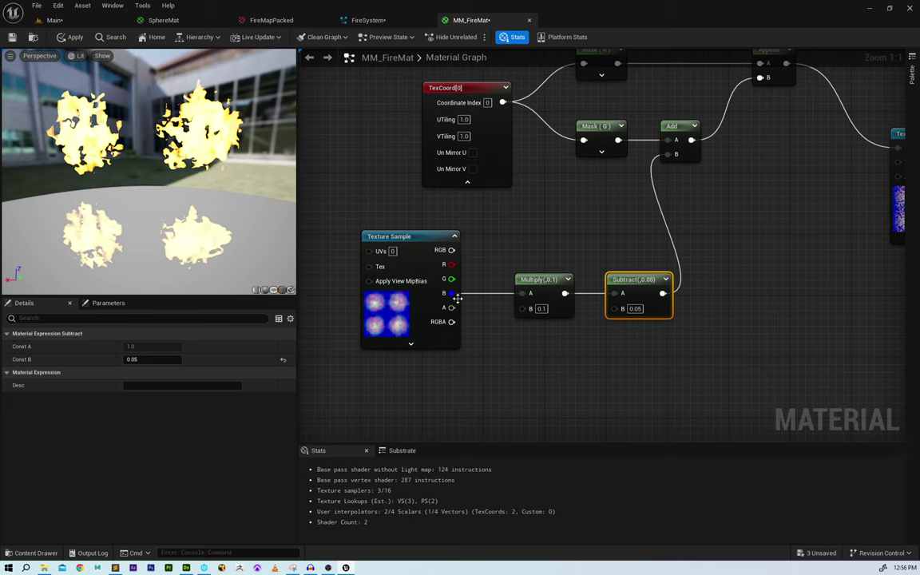
- Shift the duplicated Texture Sample together with its Multiply and Subtract nodes further left in the graph
right_click_drag(542, 229, 606, 239)
left_click_drag(689, 251, 476, 322)
left_click_drag(475, 323, 390, 327)
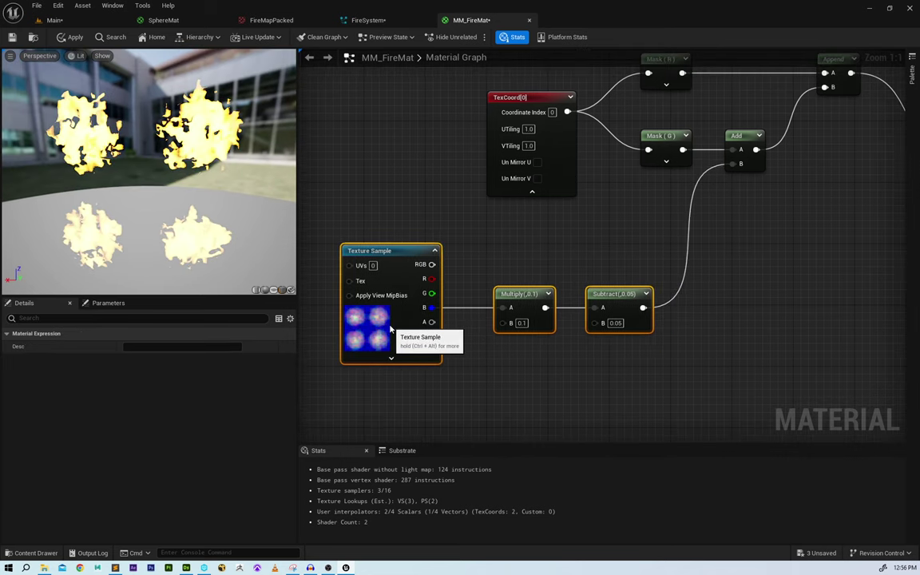
right_click_drag(508, 261, 668, 246)
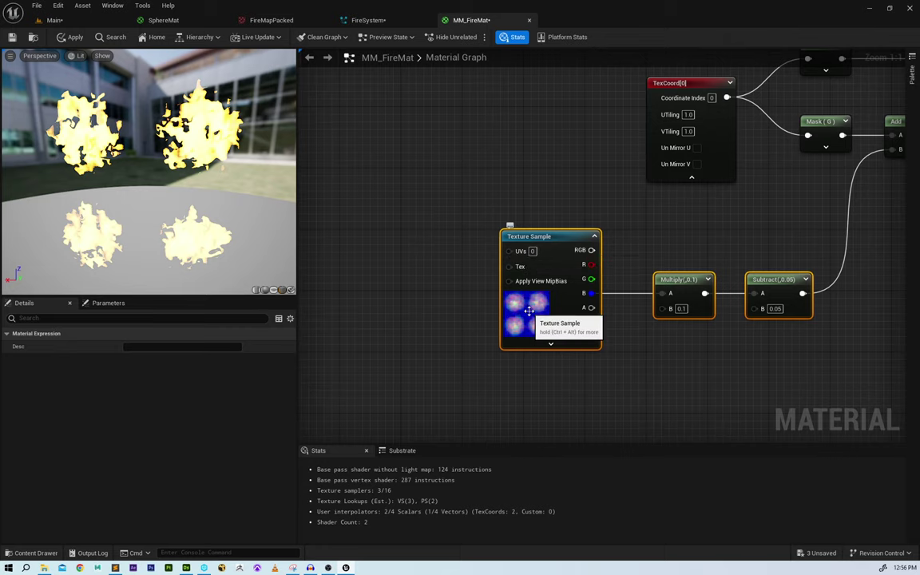
right_click_drag(405, 259, 517, 274)
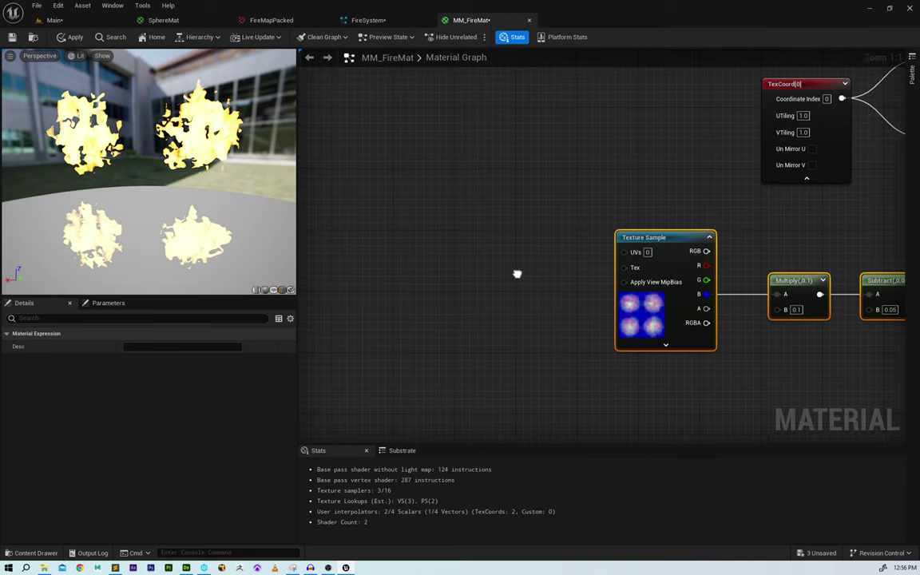
- Add a Panner node before the duplicated Texture Sample and connect it to the sample's UVs
right_click(472, 252)
type("panner")
key("Return")
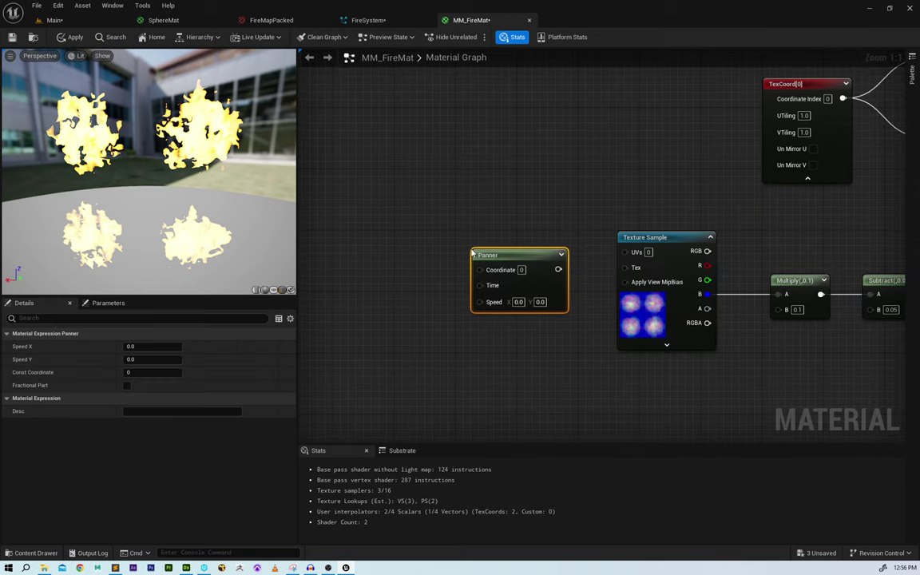
left_click_drag(484, 255, 433, 244)
left_click_drag(504, 252, 626, 251)
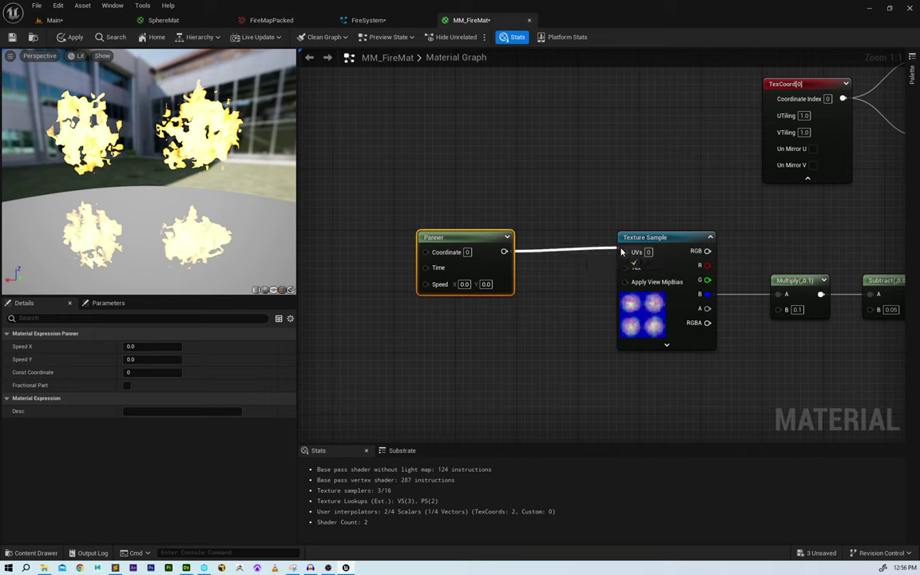
- Set the Panner's X and Y speeds to 0.1 and check the motion in the material preview
left_click(462, 285)
type("0.1")
key("Tab")
type("0.1")
key("Return")
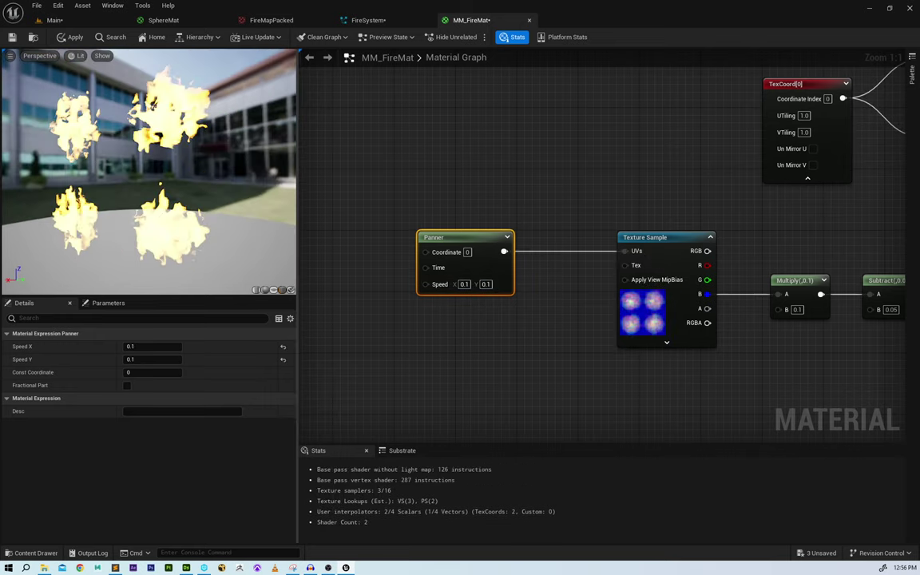
left_click_drag(149, 171, 209, 171)
right_click_drag(149, 171, 149, 144)
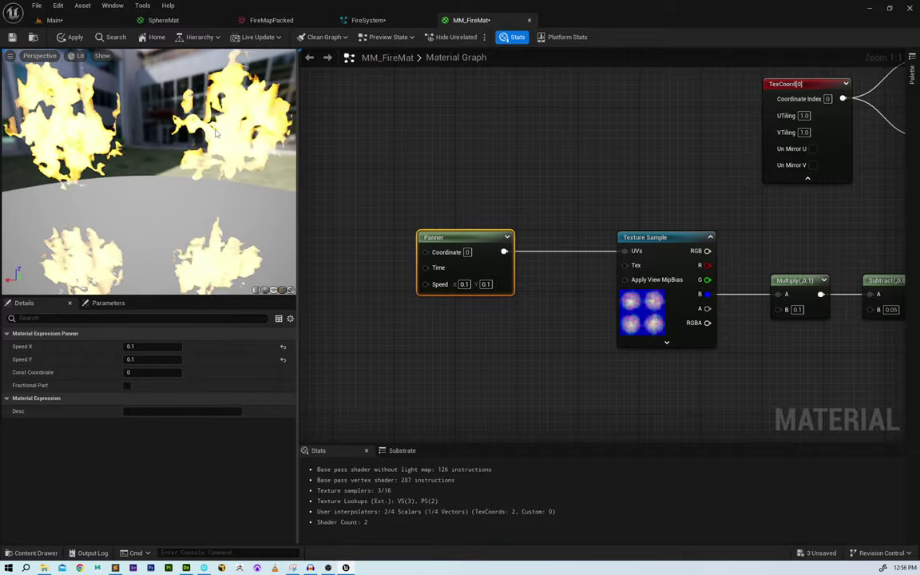
- Set the Panner's X and Y speeds to 0.2
left_click(462, 284)
type(".2")
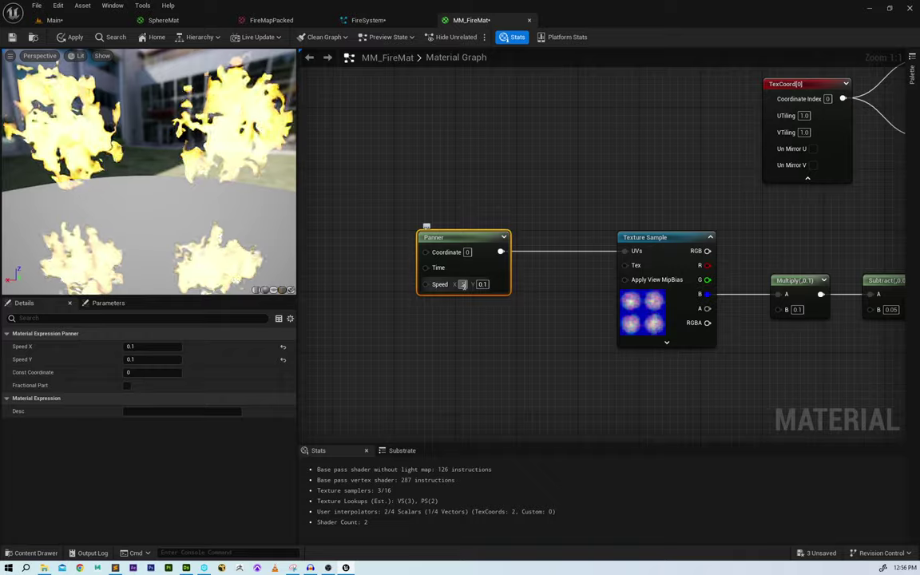
key("Tab")
type(".2")
key("Return")
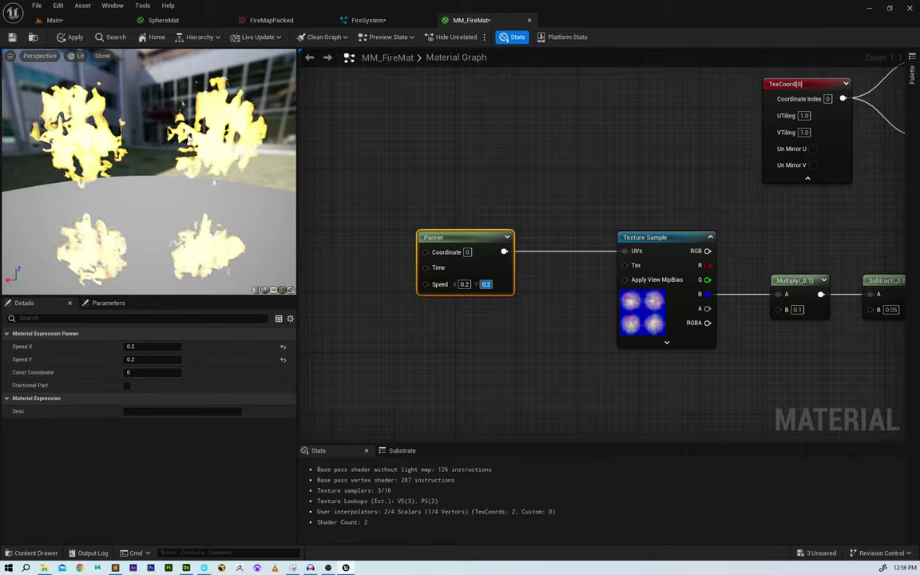
- Apply the MM_FireMat changes and view the fire above the sphere in the Main level
left_click(70, 36)
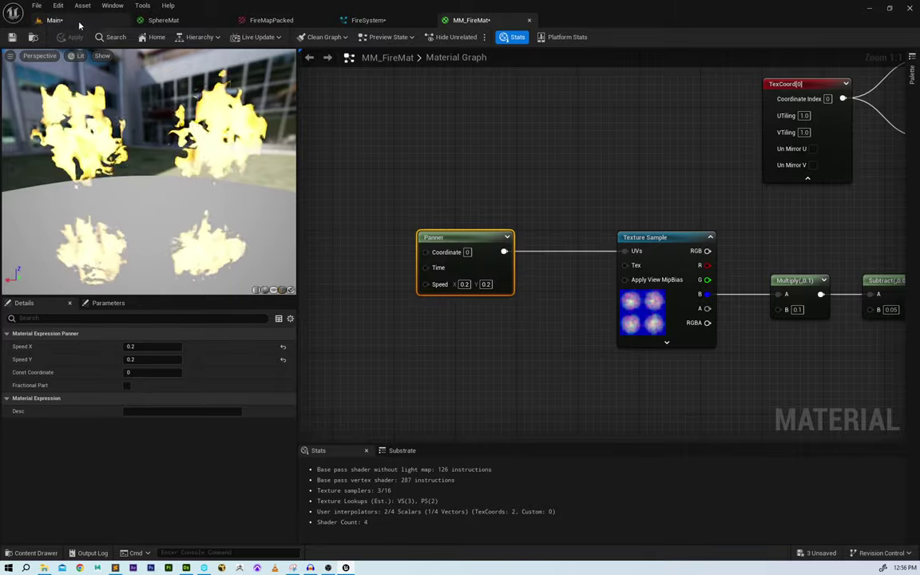
left_click(79, 22)
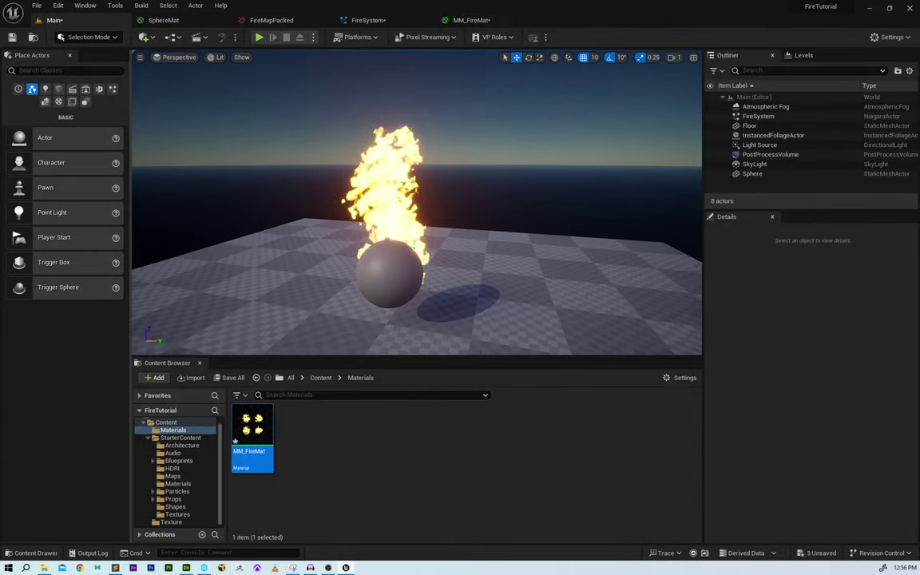
right_click_drag(416, 202, 347, 202)
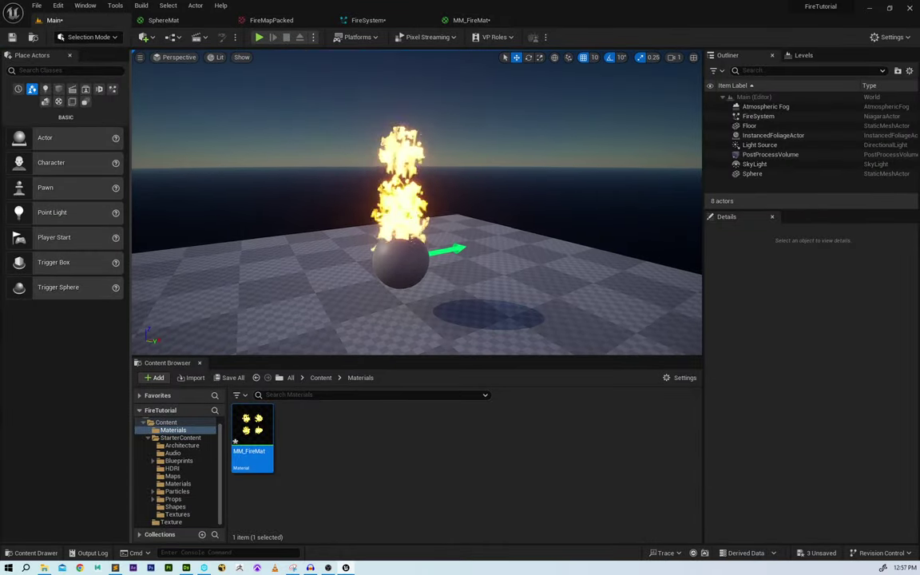
right_click_drag(513, 195, 471, 195)
scroll(514, 195, "up", 3)
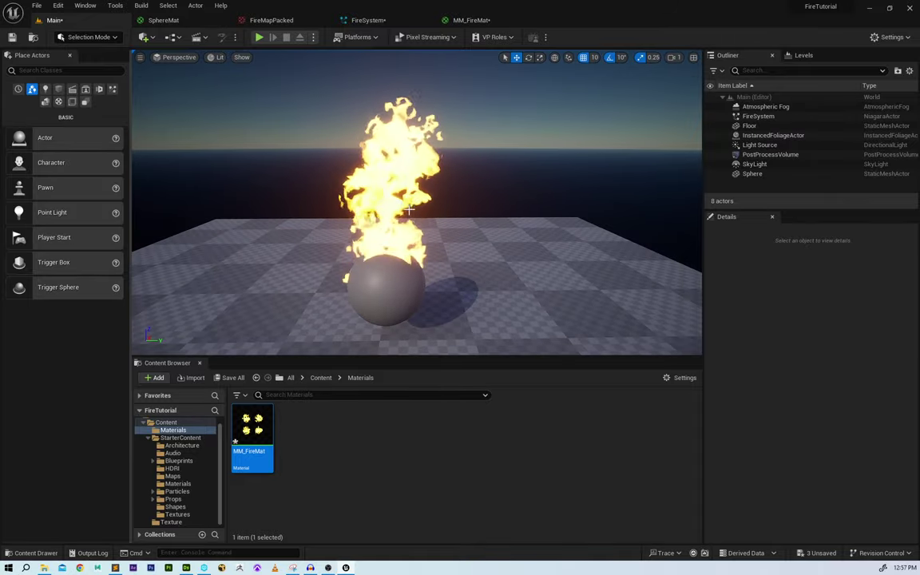
- Set the minimum velocity speed in FireSystem's Add Velocity module to 230 and compile the system
left_click(369, 20)
left_click(480, 256)
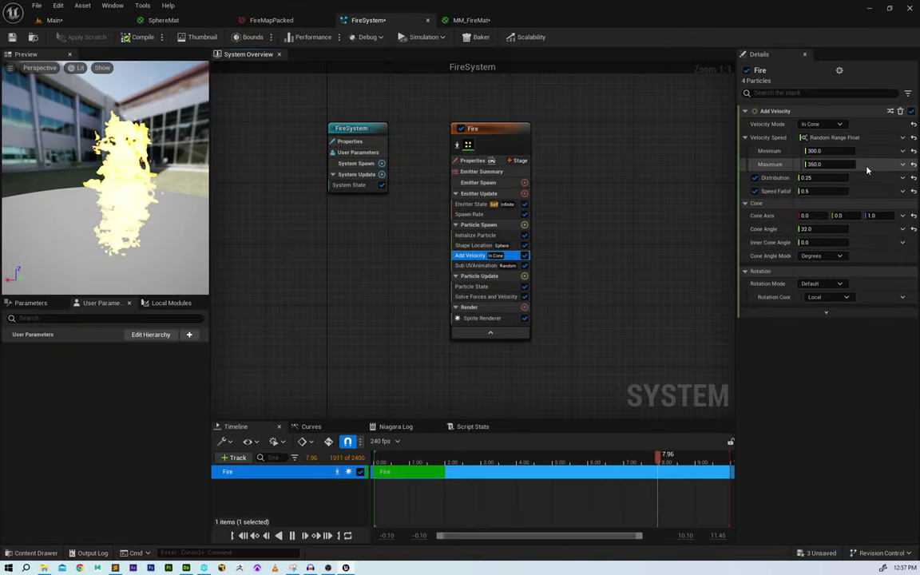
left_click(845, 152)
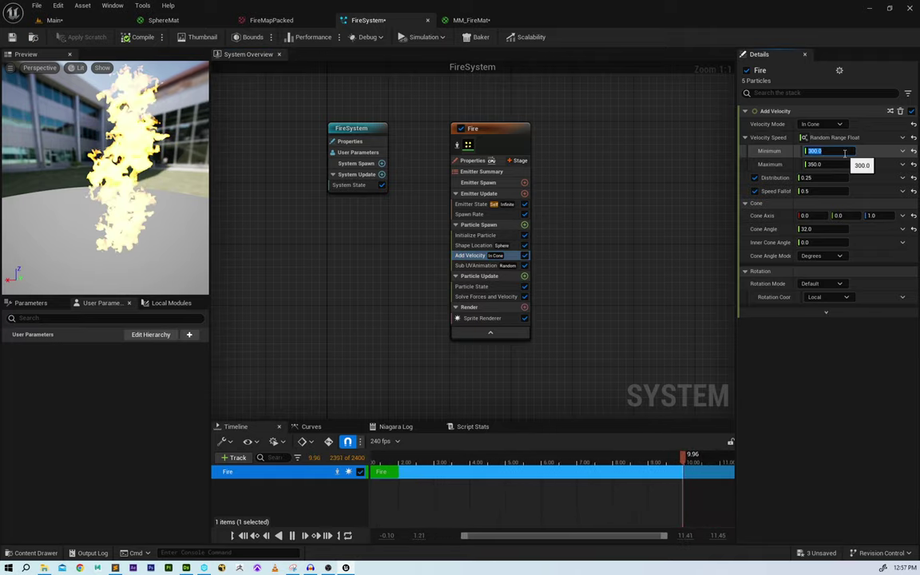
type("230")
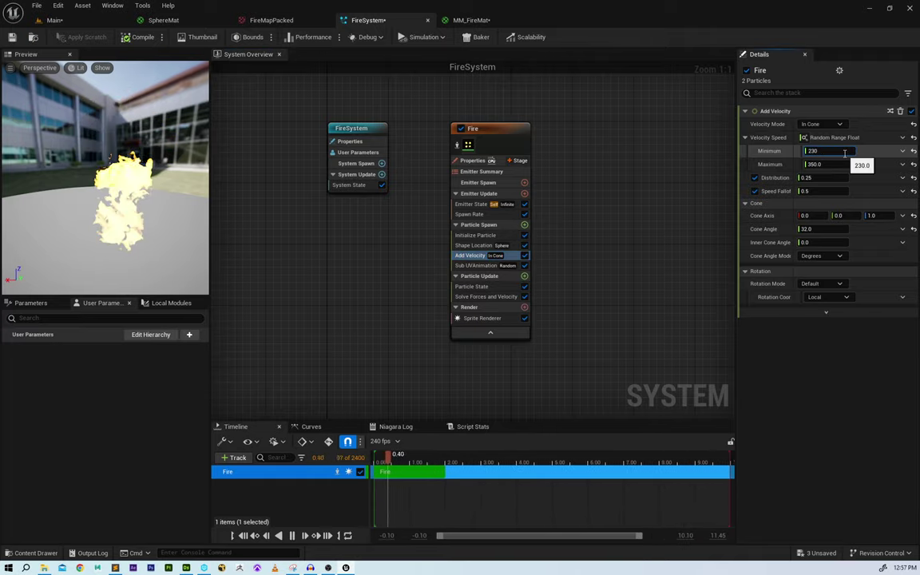
key("Tab")
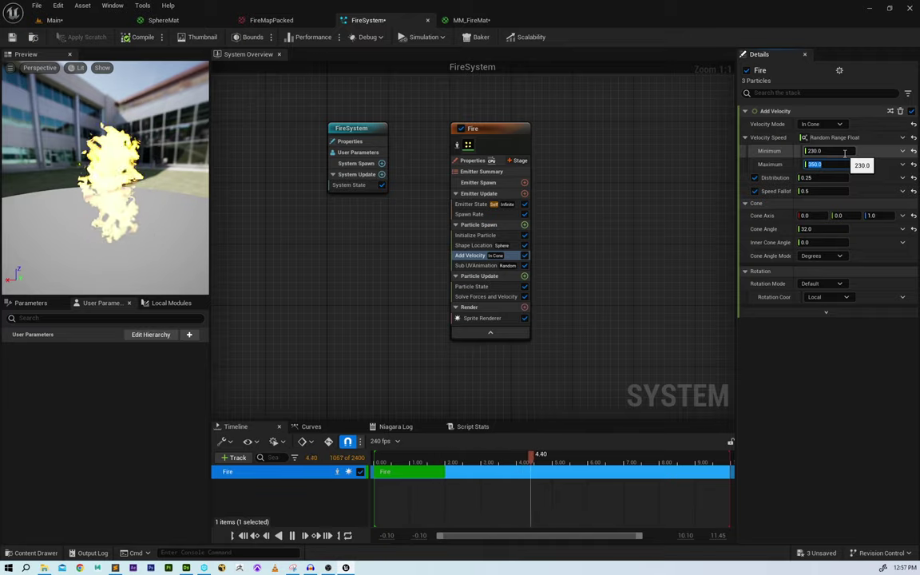
left_click(139, 37)
- Examine the fire above the sphere in the Main level from several angles and distances
left_click(88, 24)
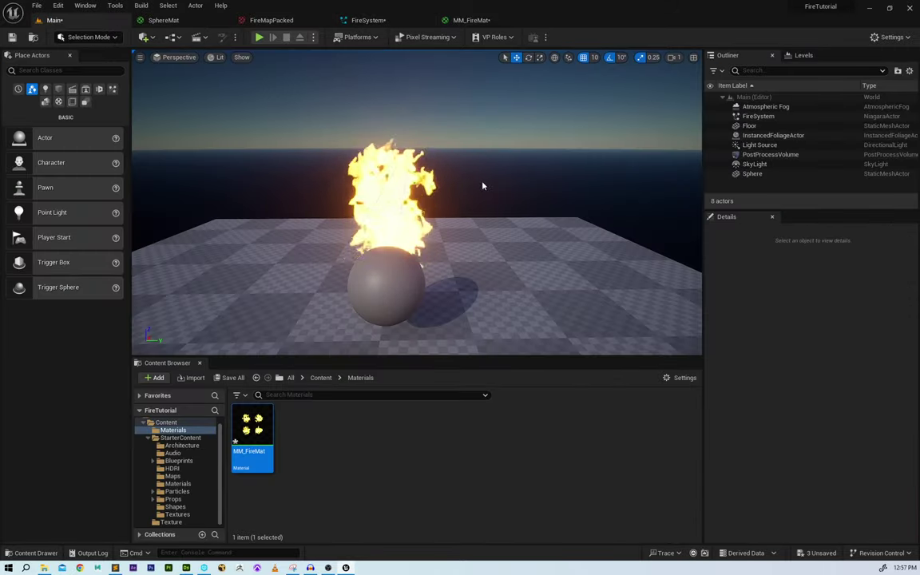
mouse_move(483, 184)
left_mouse_down("alt")
mouse_move(344, 189)
mouse_move(527, 192)
left_mouse_up("alt")
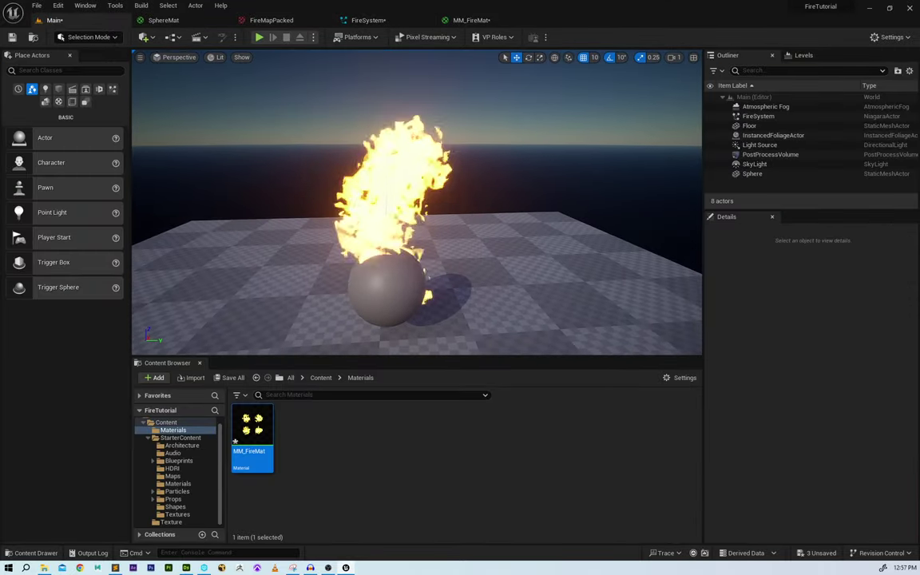
right_click_drag(416, 202, 479, 204, "alt")
mouse_move(415, 203)
left_mouse_down("alt")
mouse_move(512, 203)
mouse_move(416, 203)
mouse_move(496, 206)
mouse_move(479, 219)
mouse_move(503, 228)
left_mouse_up("alt")
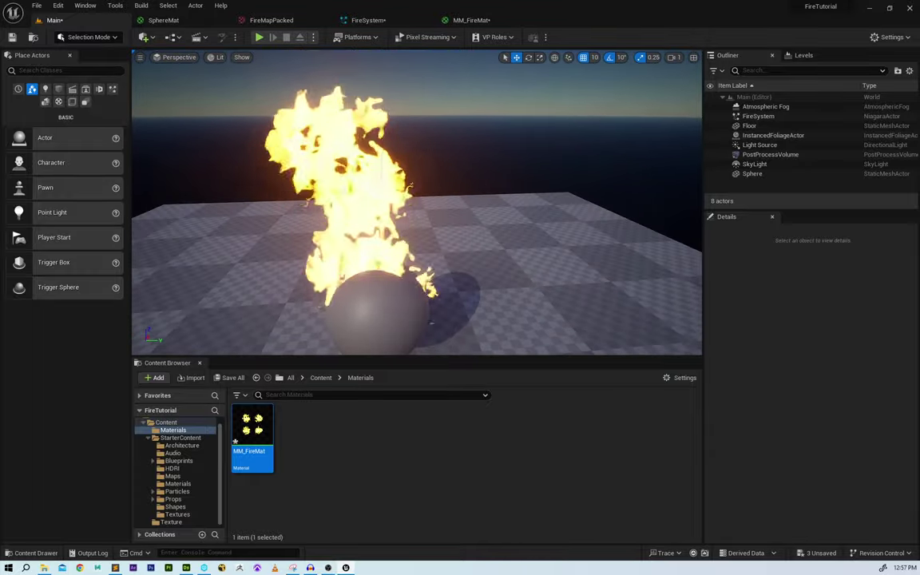
mouse_move(416, 202)
right_mouse_down("alt")
mouse_move(335, 202)
mouse_move(384, 202)
right_mouse_up("alt")
right_click_drag(483, 180, 511, 180, "alt")
left_click_drag(483, 180, 482, 148, "alt")
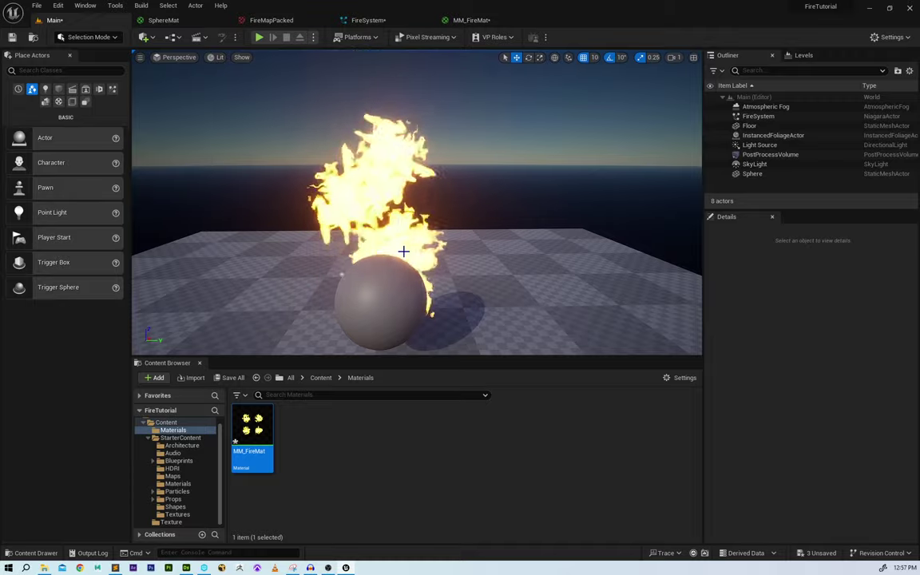
right_click_drag(403, 252, 458, 232)
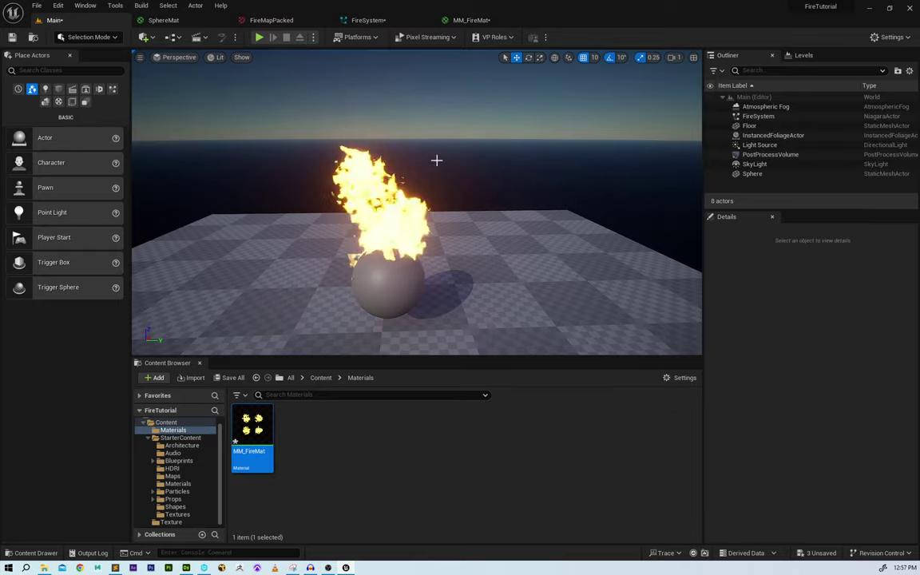
- Set the Cone Angle in FireSystem's Add Velocity module to 16
left_click(384, 21)
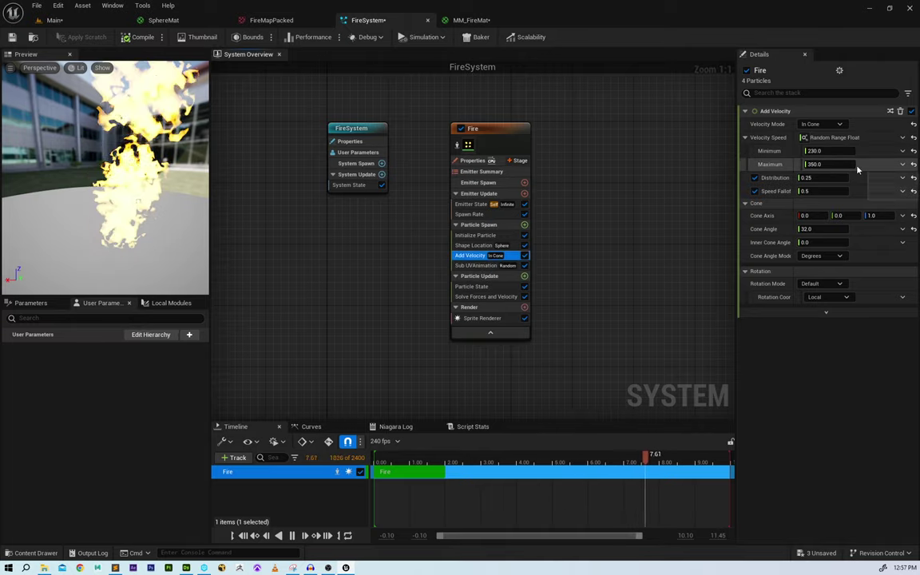
left_click(826, 229)
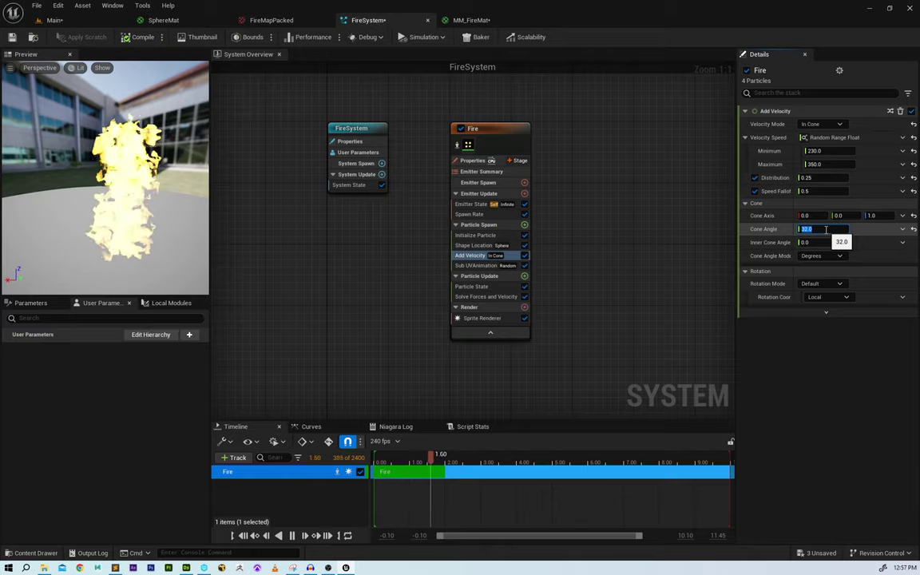
type("16")
key("Return")
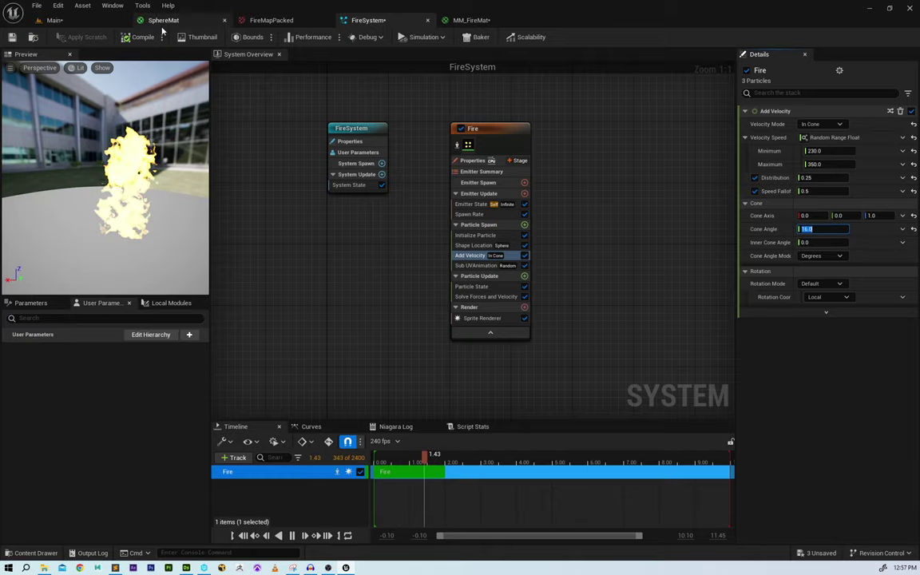
- Check the narrower fire above the sphere in the Main level from different angles and distances
left_click(116, 21)
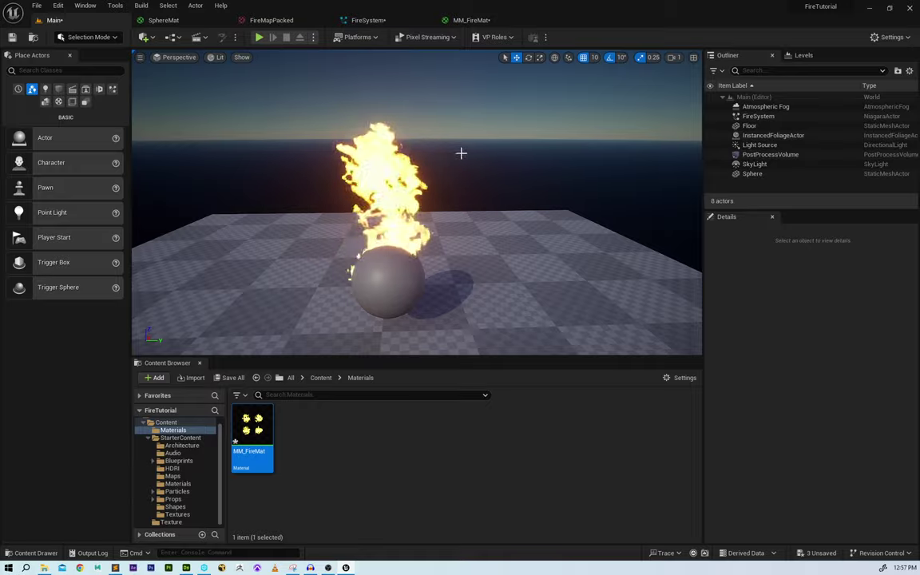
left_click_drag(460, 154, 445, 172, "alt")
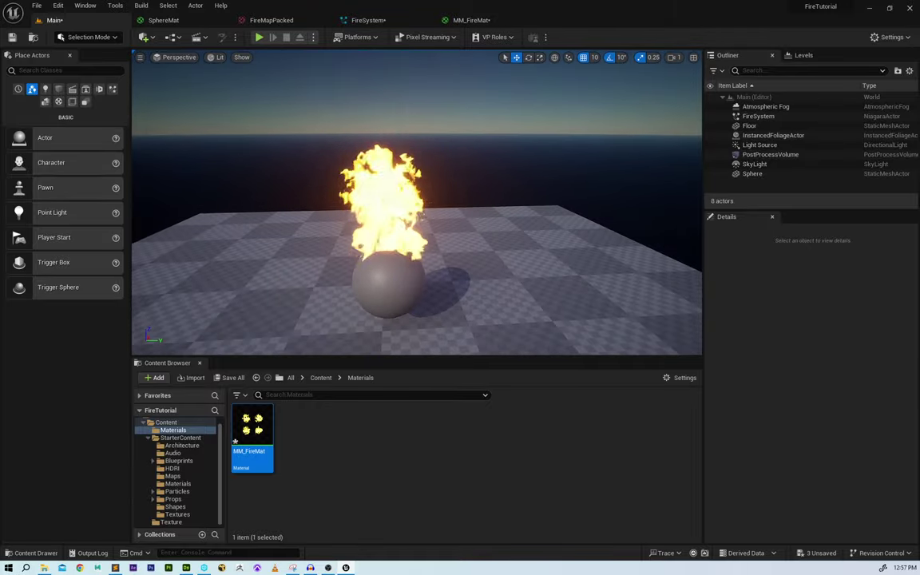
scroll(417, 202, "up", 2)
scroll(416, 202, "down", 3)
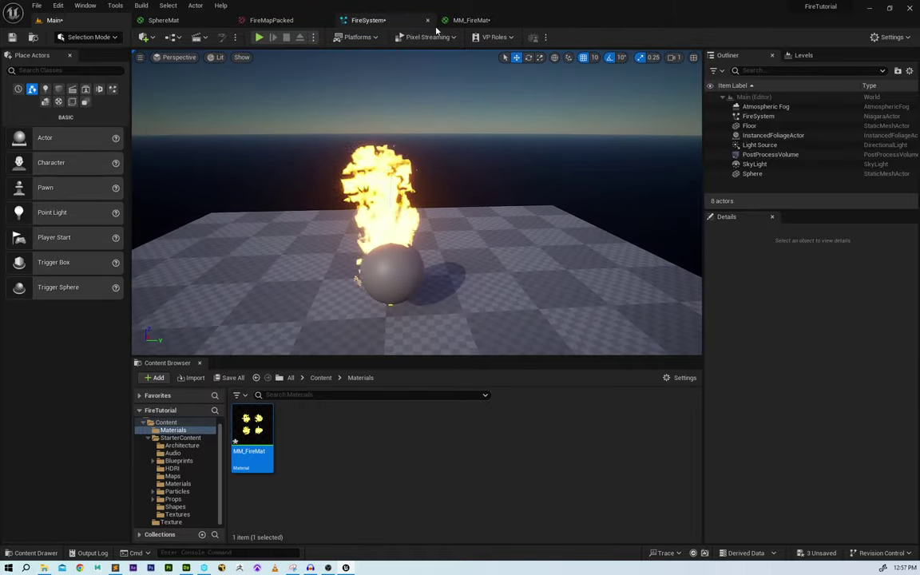
- Insert a second Subtract node in MM_FireMat between the existing 0.25 Subtract and the Opacity input, aligned in the same row
left_click(471, 20)
scroll(495, 166, "down", 2)
right_click_drag(896, 198, 468, 227)
scroll(560, 195, "up", 4)
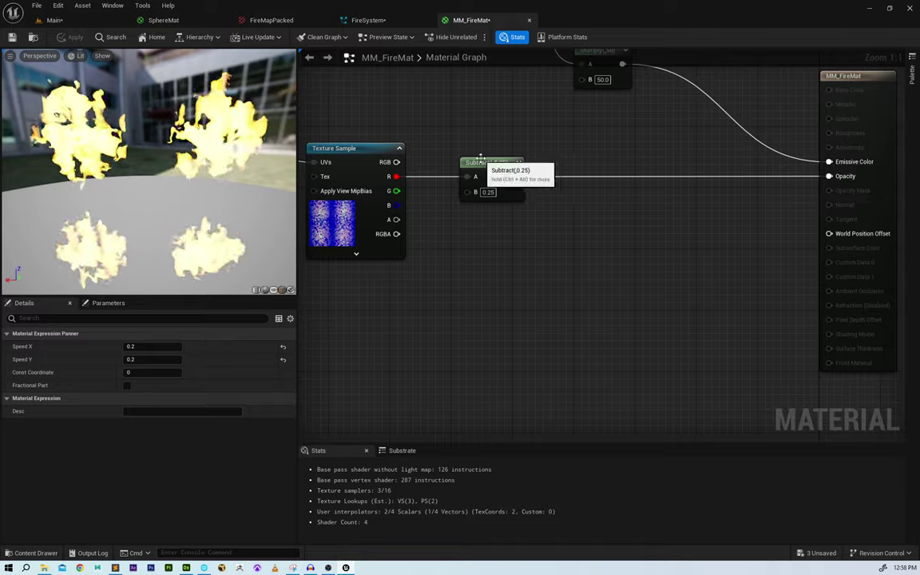
left_click_drag(480, 157, 585, 230)
type("subtr")
key("Return")
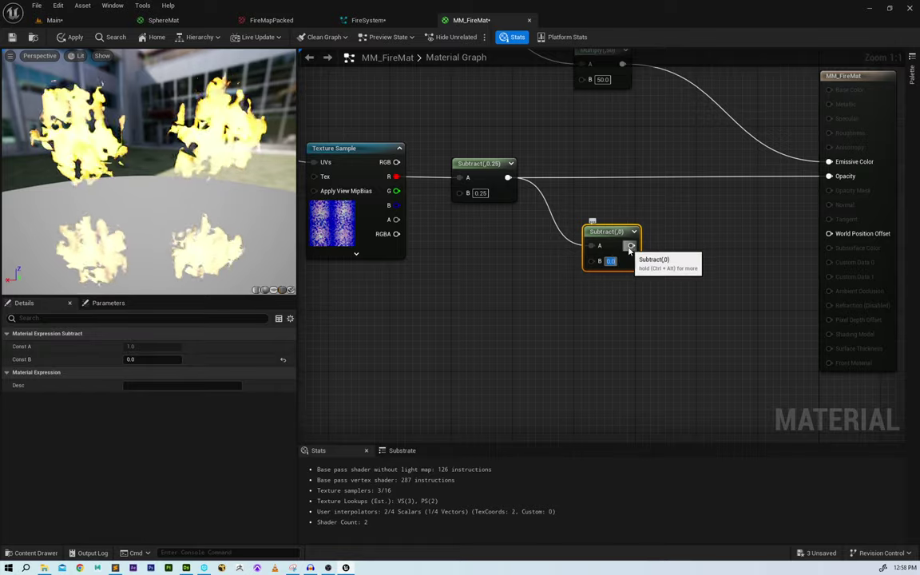
left_click_drag(630, 246, 829, 176)
left_click_drag(609, 230, 615, 163)
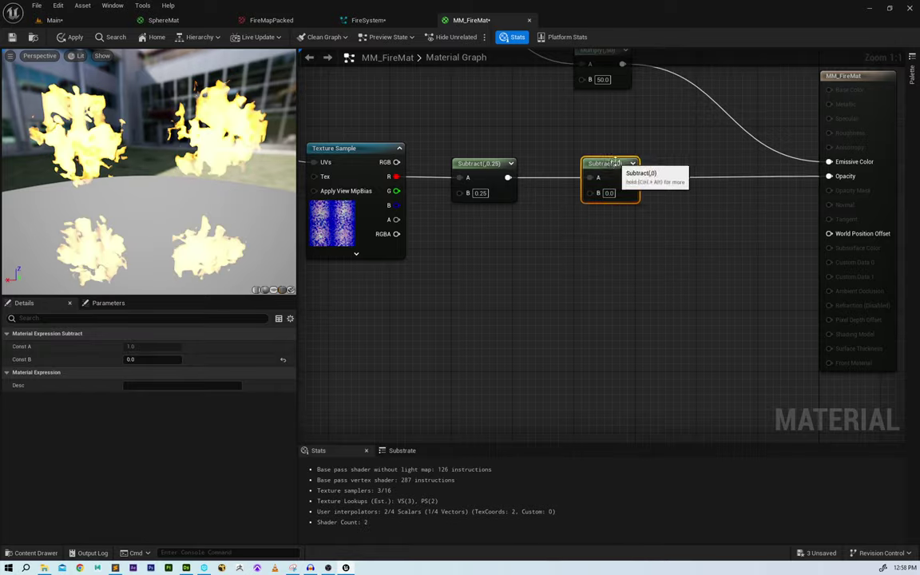
right_click(483, 267)
type("scalar")
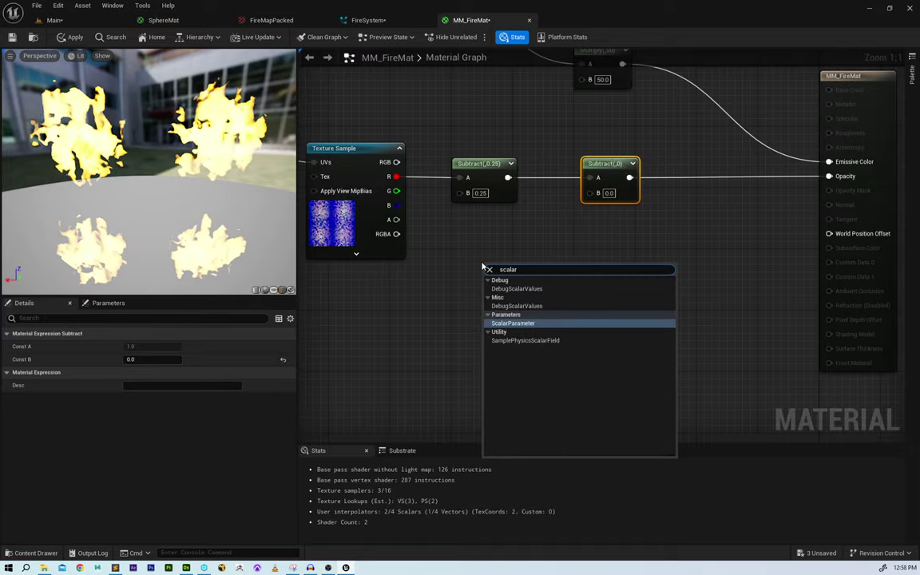
key("Return")
left_click(497, 227)
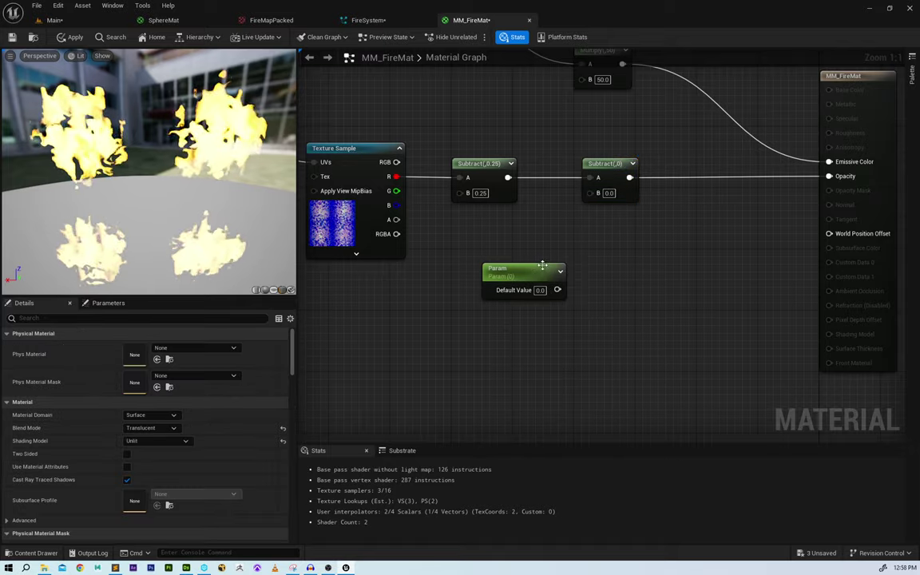
mouse_move(542, 263)
left_mouse_down()
mouse_move(507, 250)
mouse_move(526, 271)
left_mouse_up()
left_click_drag(594, 198, 593, 195)
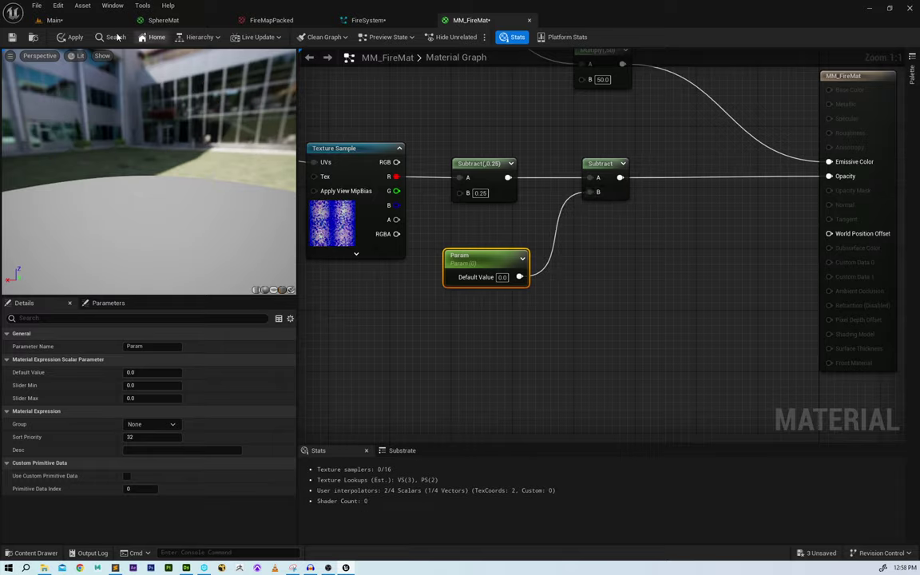
left_click(73, 38)
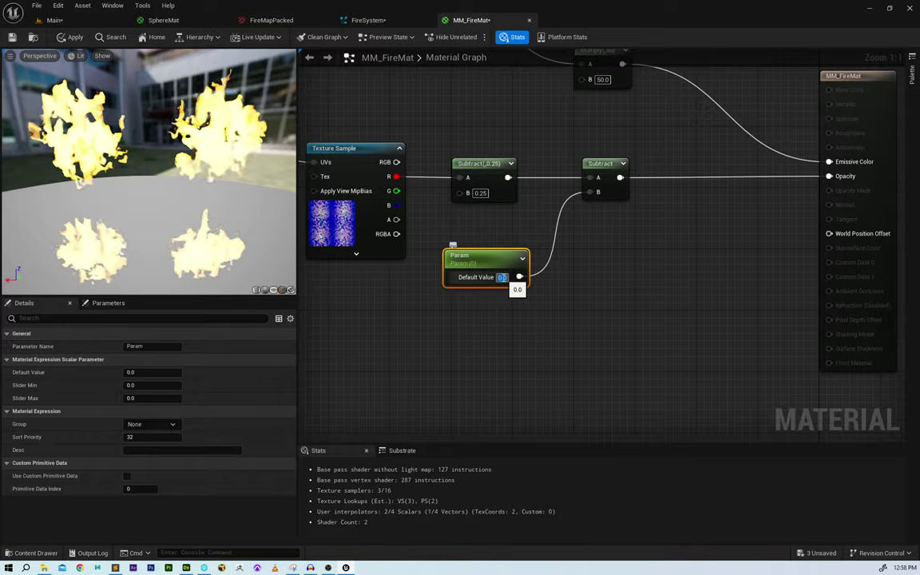
mouse_move(498, 237)
left_mouse_down()
mouse_move(485, 262)
mouse_move(500, 258)
left_mouse_up()
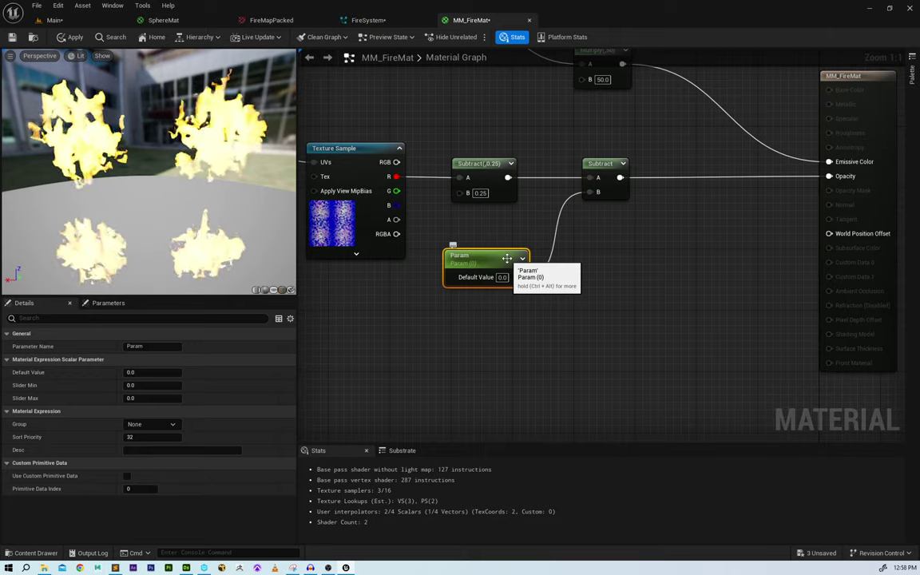
key("Delete")
- Add a Dynamic Parameter node to the MM_FireMat graph and place it below the Subtract nodes
right_click(463, 279)
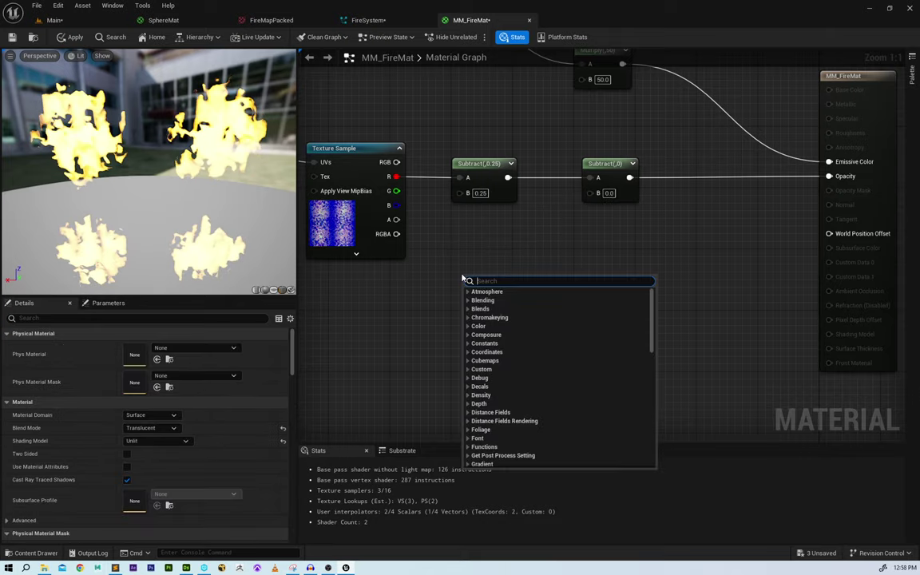
type("dyna")
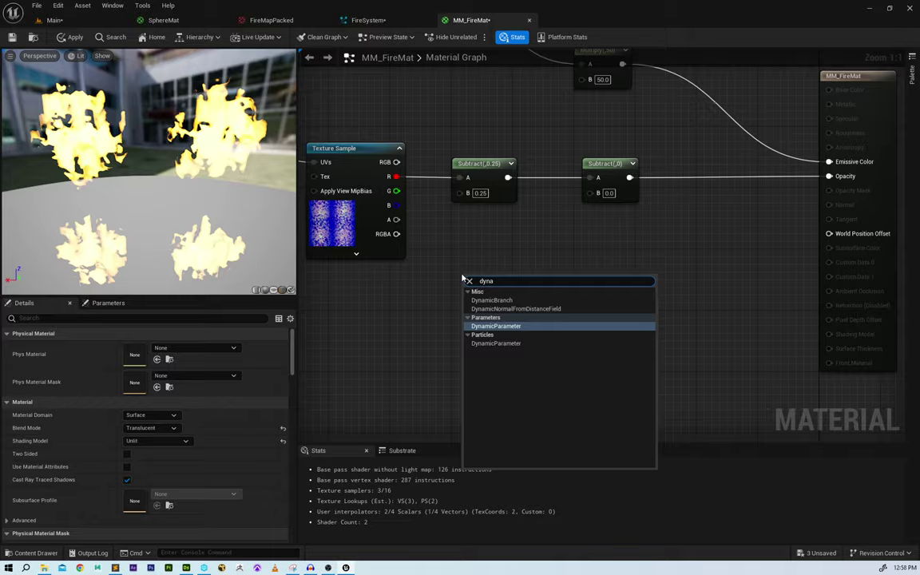
key("Return")
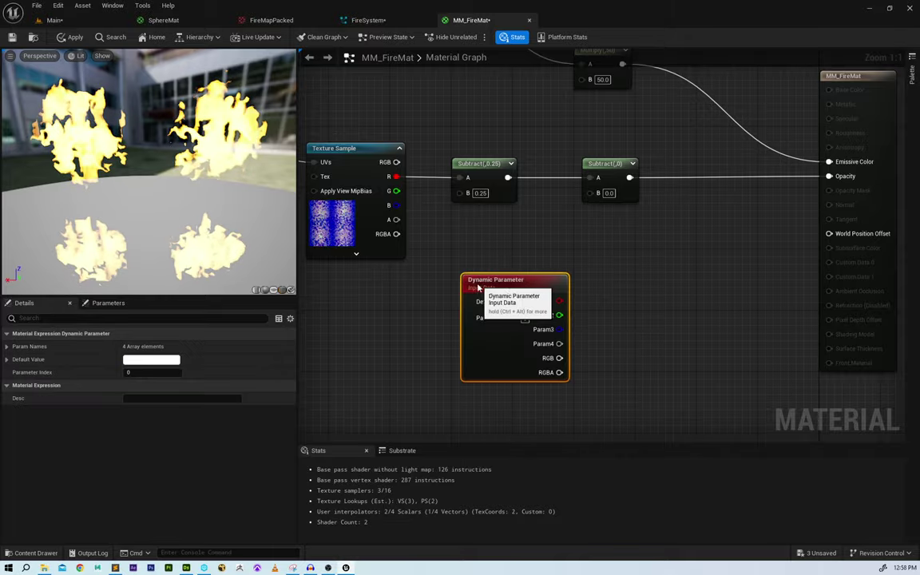
left_click_drag(469, 277, 460, 276)
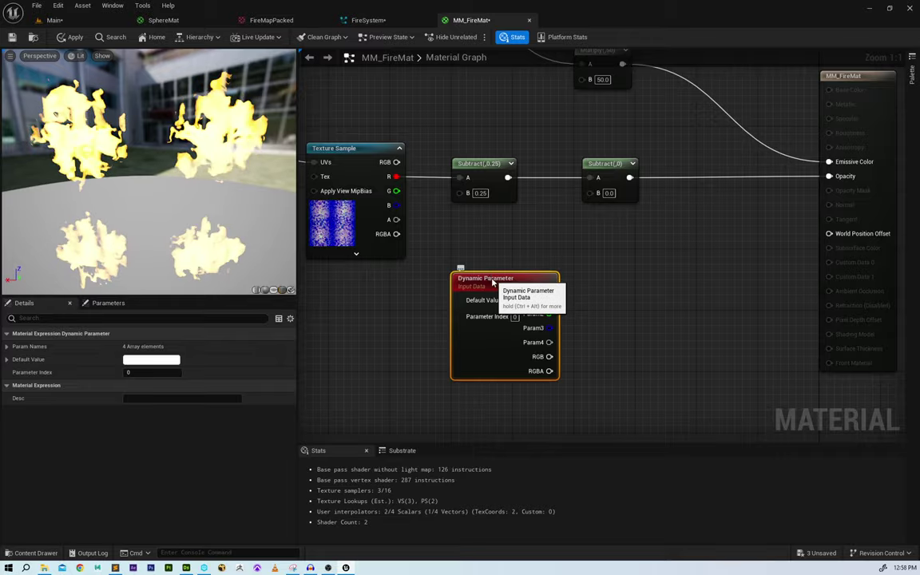
left_click_drag(493, 278, 432, 307)
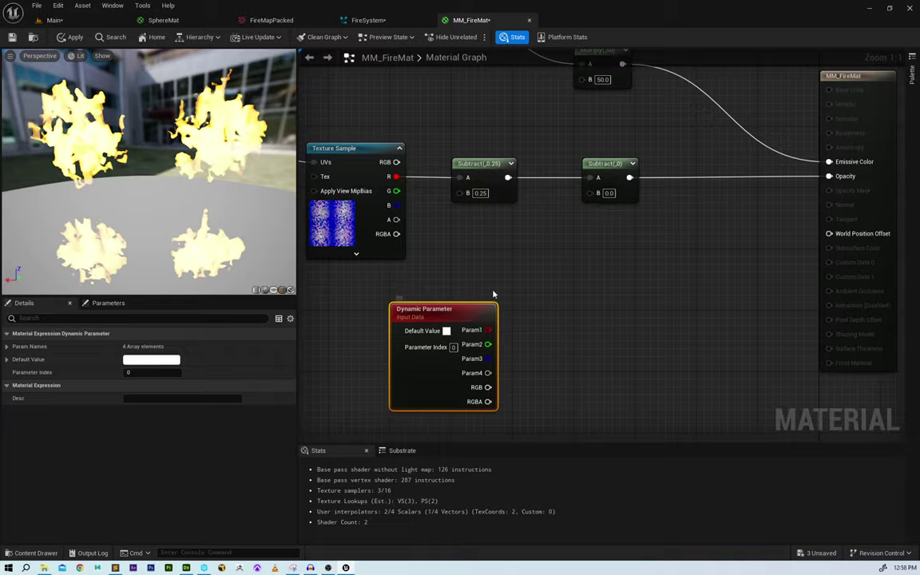
- Rename the Dynamic Parameter's first parameter to Erode and set its default R value to 0
left_click(6, 346)
left_click(7, 411)
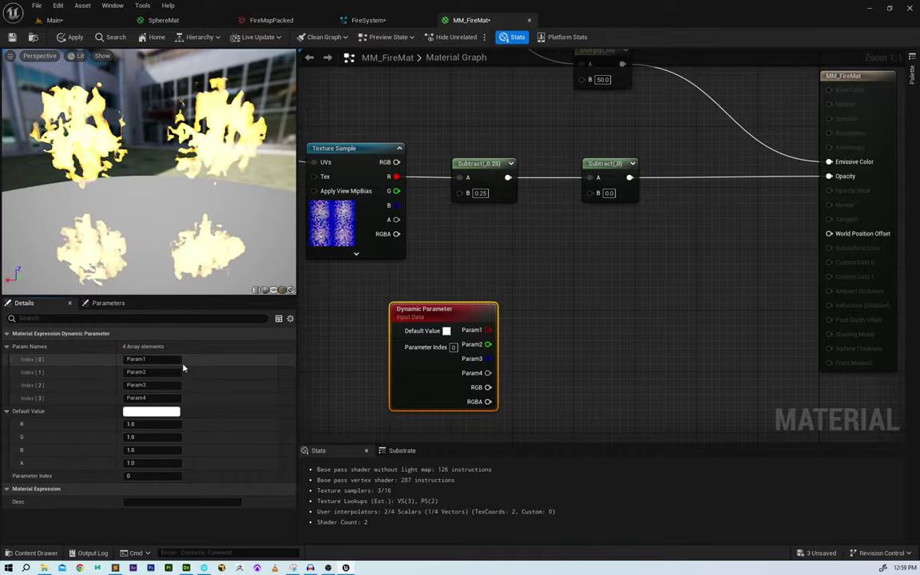
left_click(155, 360)
type("Erode")
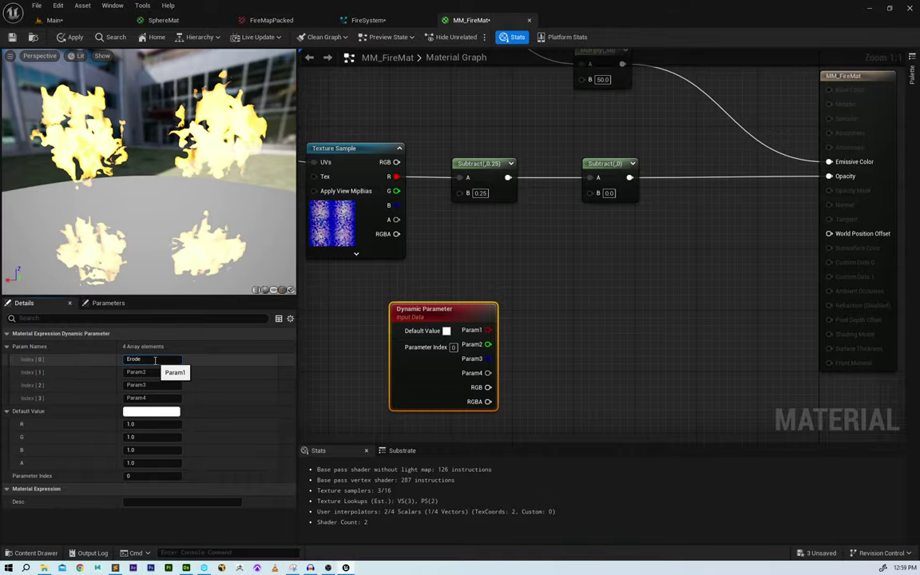
key("Return")
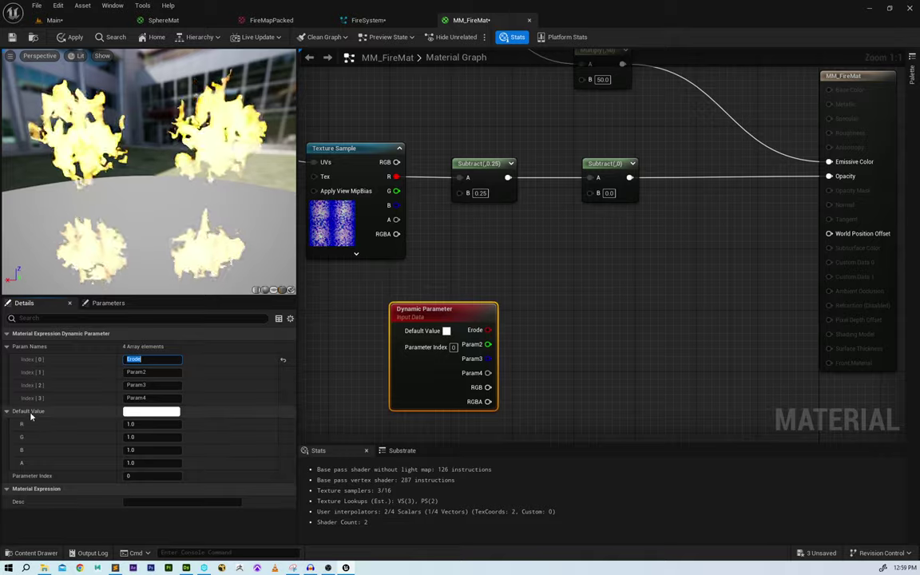
left_click(140, 425)
type("0")
key("Return")
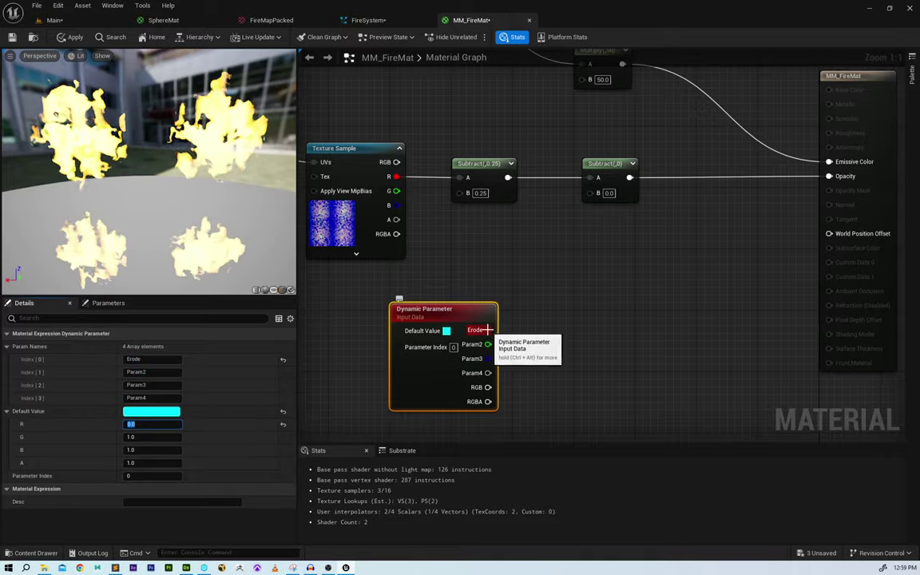
- Connect the Erode output to the second Subtract node's B input, and apply and save MM_FireMat
left_click_drag(488, 330, 599, 193)
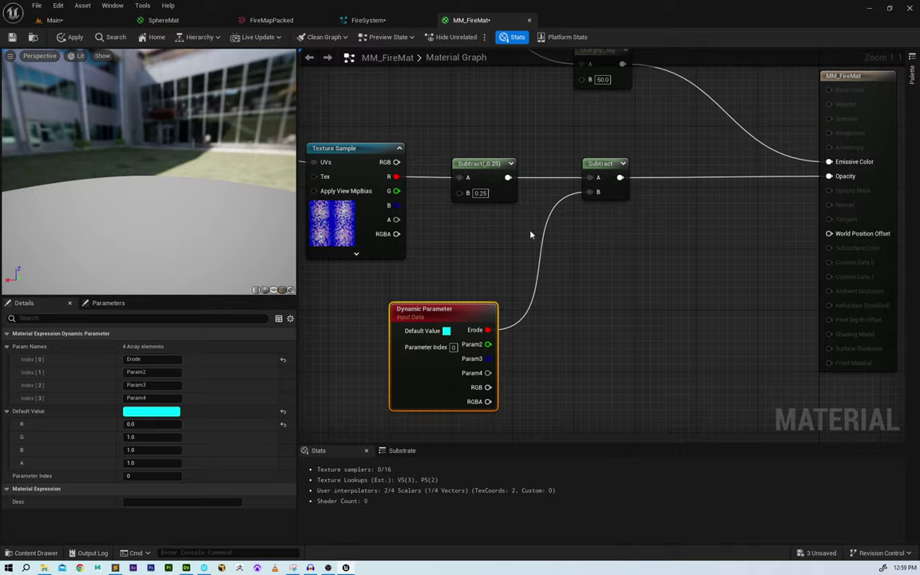
left_click(71, 37)
left_click(12, 37)
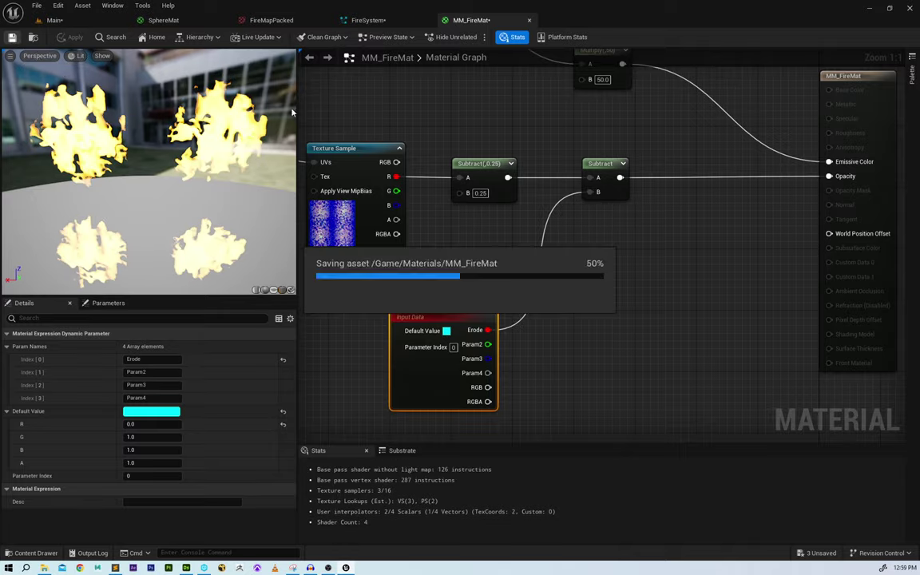
- Add a Dynamic Material Parameters module to the Particle Update stage of FireSystem's Fire emitter
left_click(369, 20)
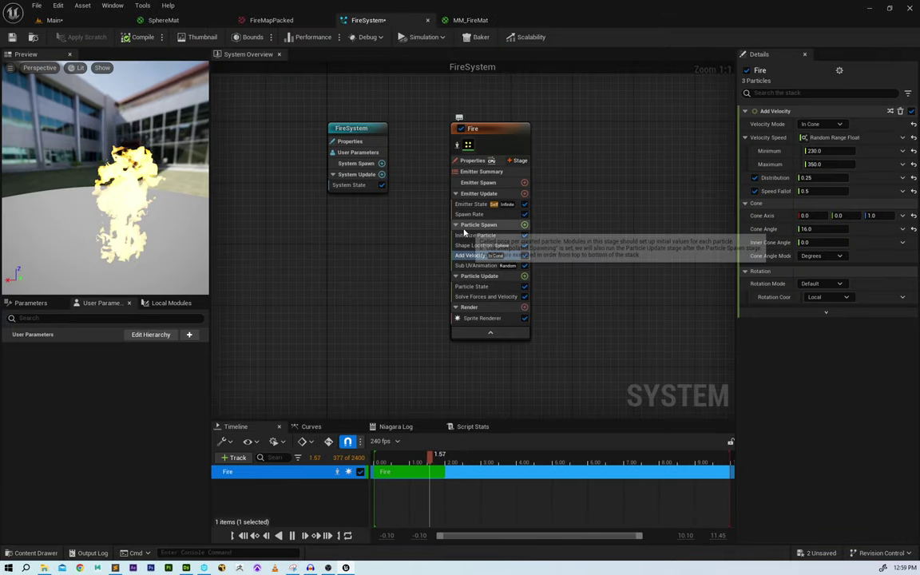
left_click(524, 276)
type("dyn")
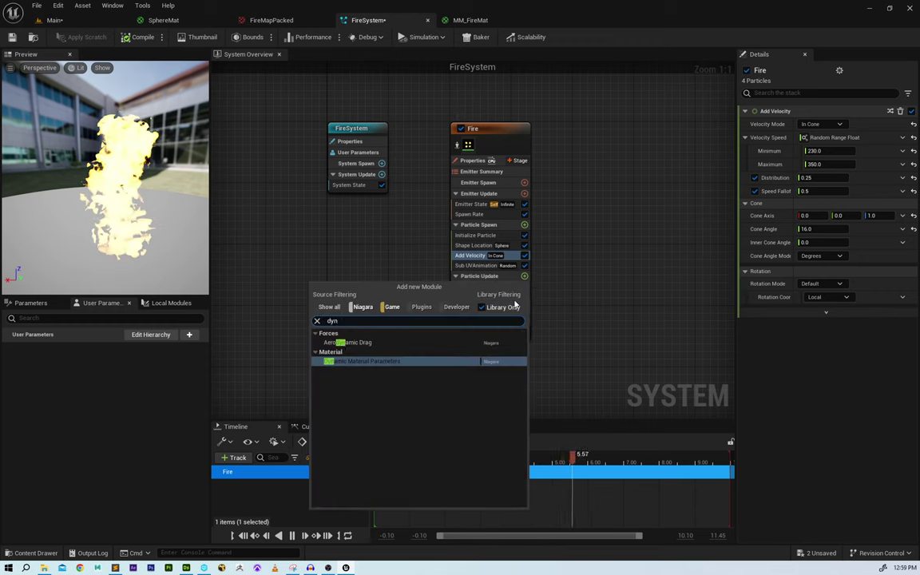
key("Return")
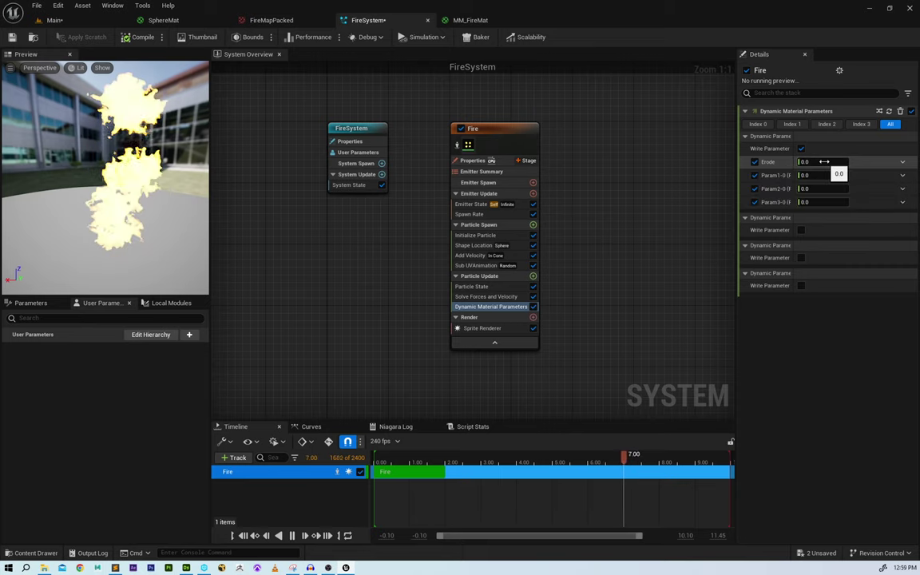
- Drive the Erode parameter in Dynamic Material Parameters with a Float from Curve input
left_click(903, 162)
type("curve")
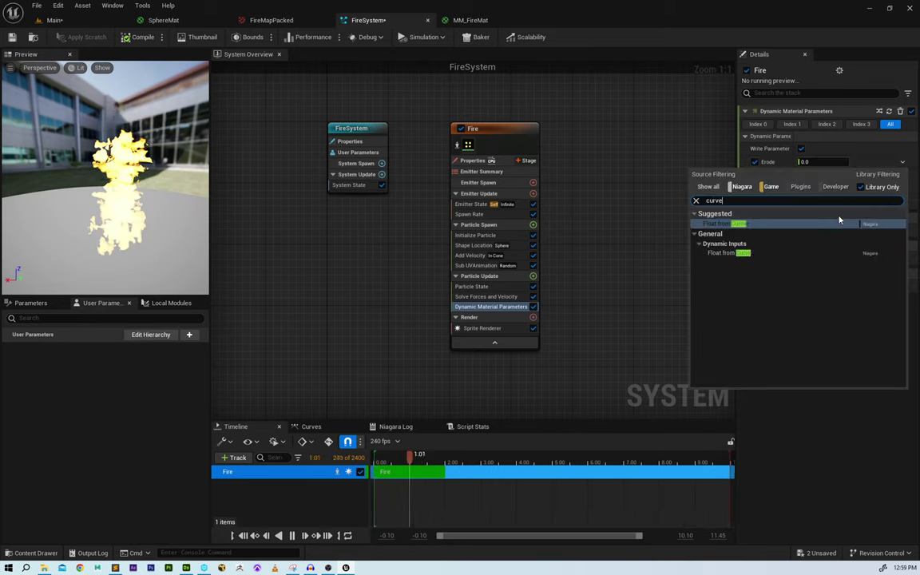
left_click(764, 254)
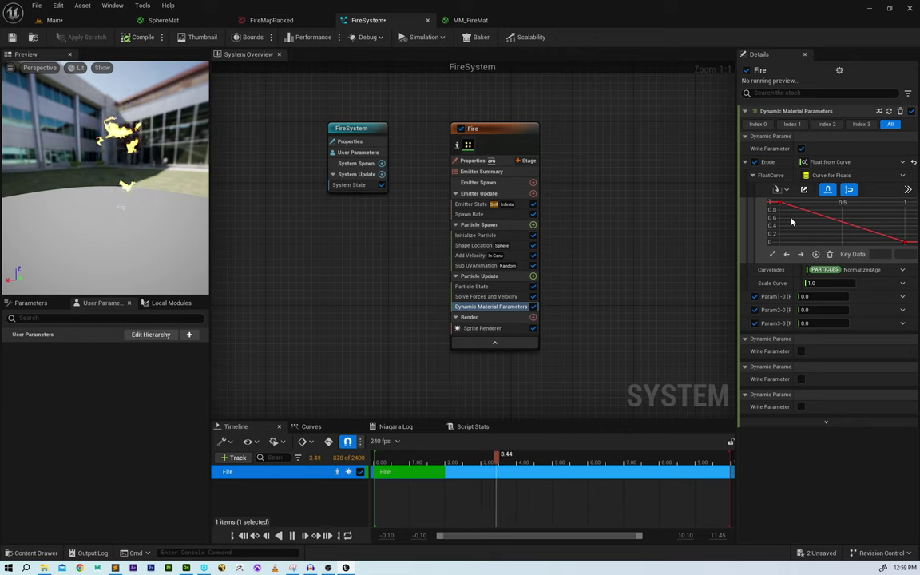
- Reverse the Erode curve so it rises from 0 at time 0 to 1 at time 1
left_click_drag(770, 200, 769, 200)
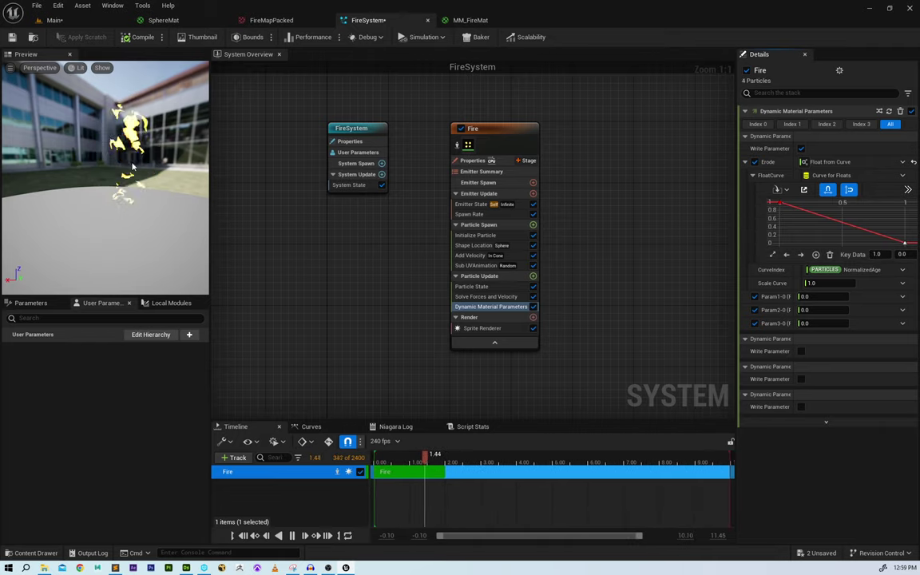
left_click(780, 202)
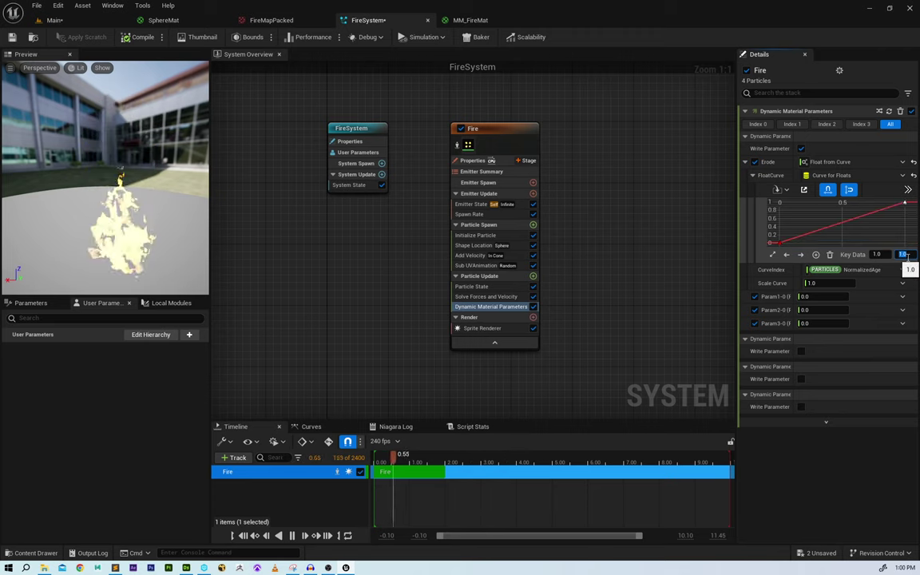
left_click_drag(138, 208, 96, 206)
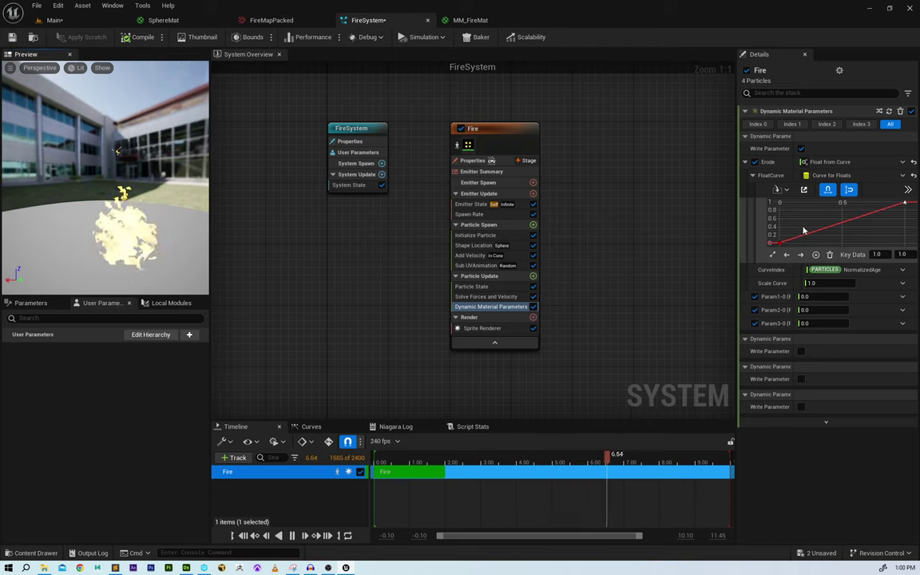
right_click(780, 244)
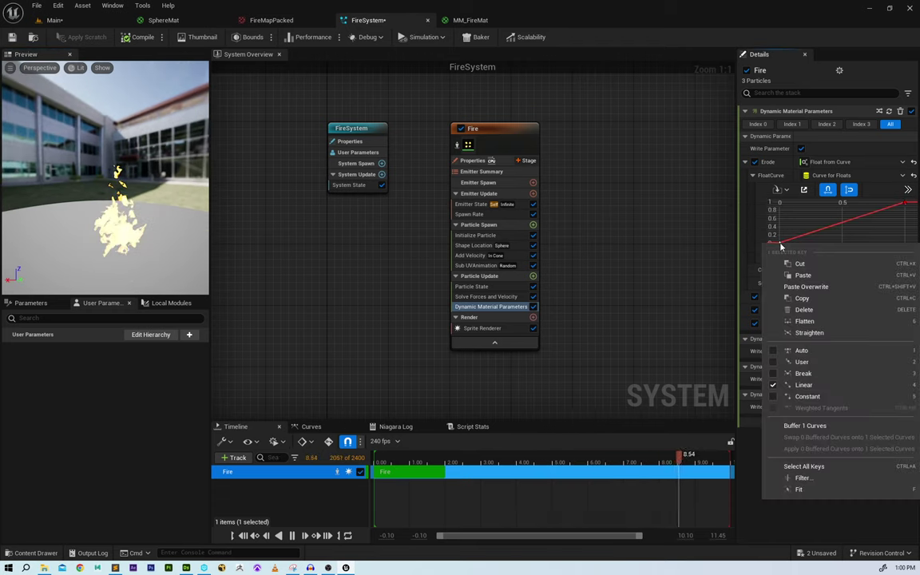
left_click(817, 220)
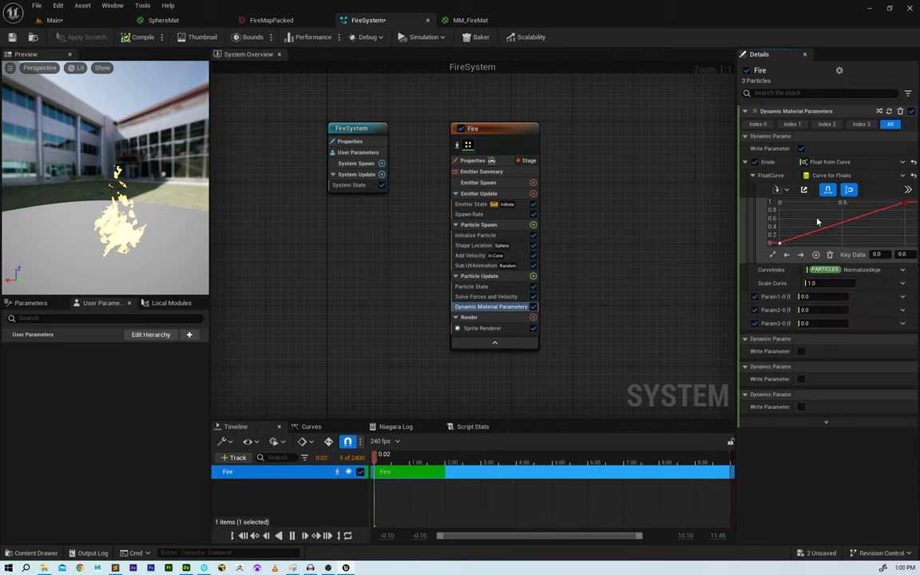
- Set both Erode curve keys to Auto interpolation and bend the end key's tangent so the curve rises slowly at first and steeply near the end
right_click(780, 245)
left_click(813, 351)
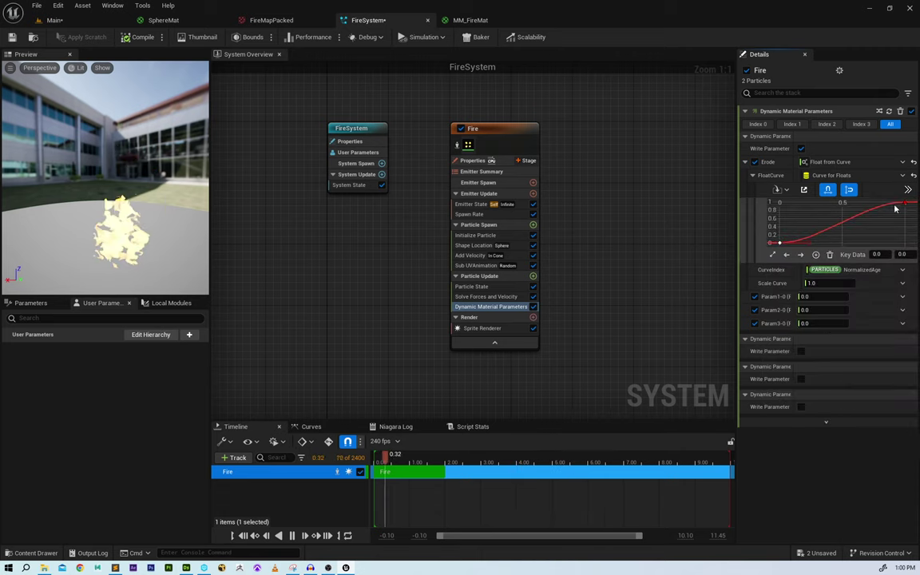
right_click(904, 204)
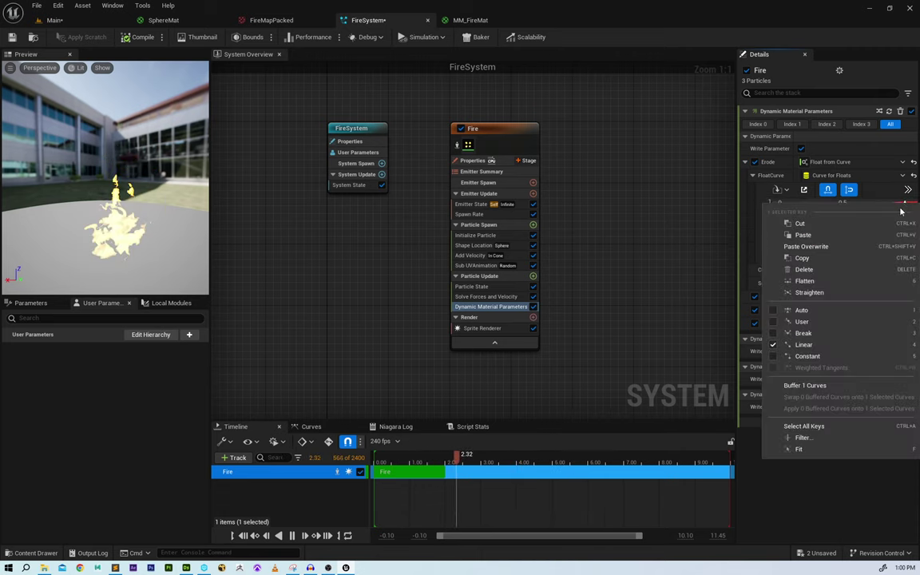
left_click(788, 313)
left_click_drag(872, 200, 885, 222)
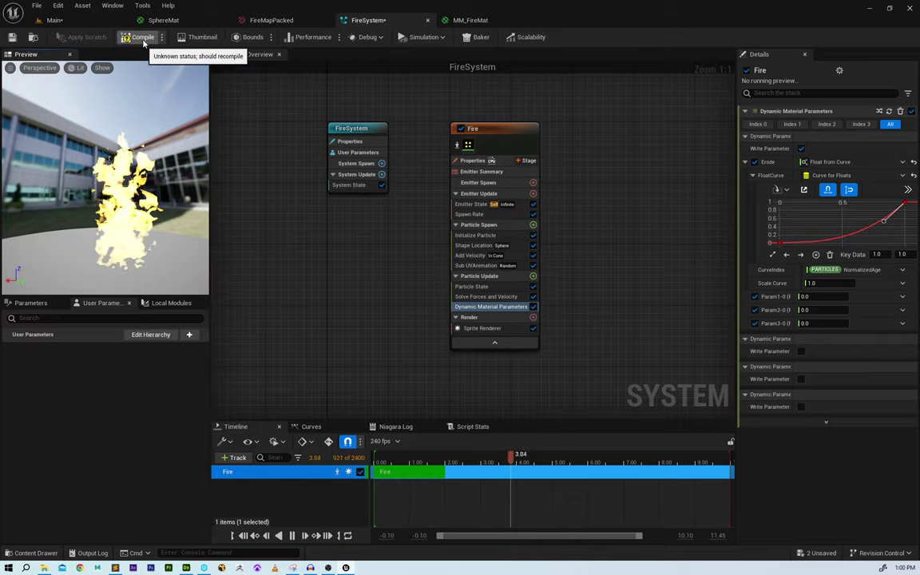
- Select the Sphere actor in the Main level and scale it down uniformly beneath the fire
left_click(73, 22)
right_click_drag(416, 202, 471, 178)
mouse_move(403, 277)
right_mouse_down("alt")
mouse_move(471, 277)
mouse_move(403, 277)
right_mouse_up("alt")
left_click_drag(404, 277, 519, 308, "alt")
left_click(427, 316)
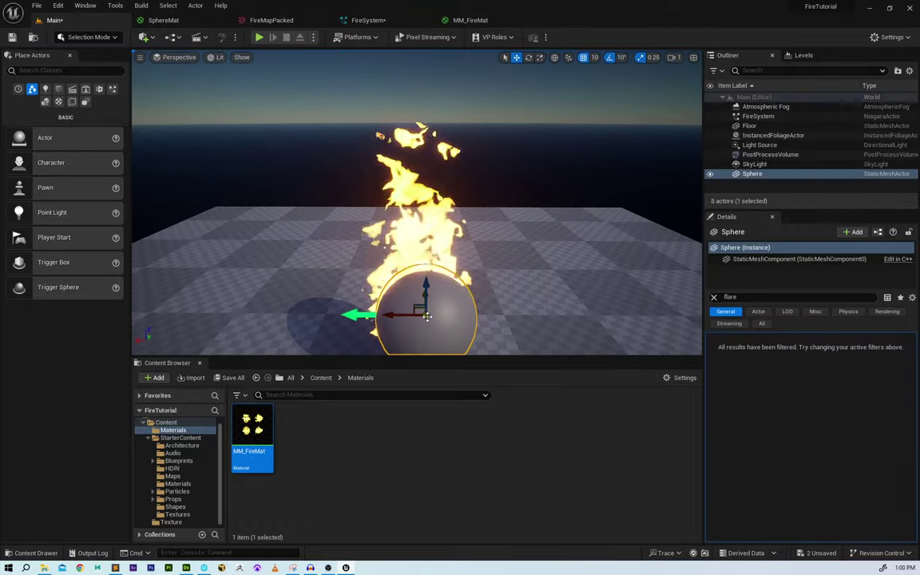
left_click_drag(428, 315, 481, 291)
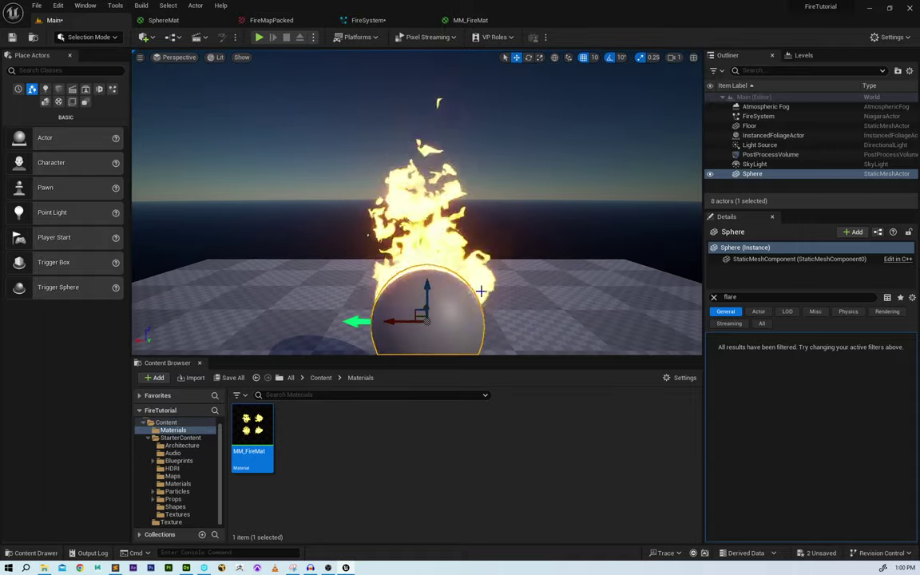
scroll(481, 291, "down", 2)
left_click_drag(427, 262, 518, 290)
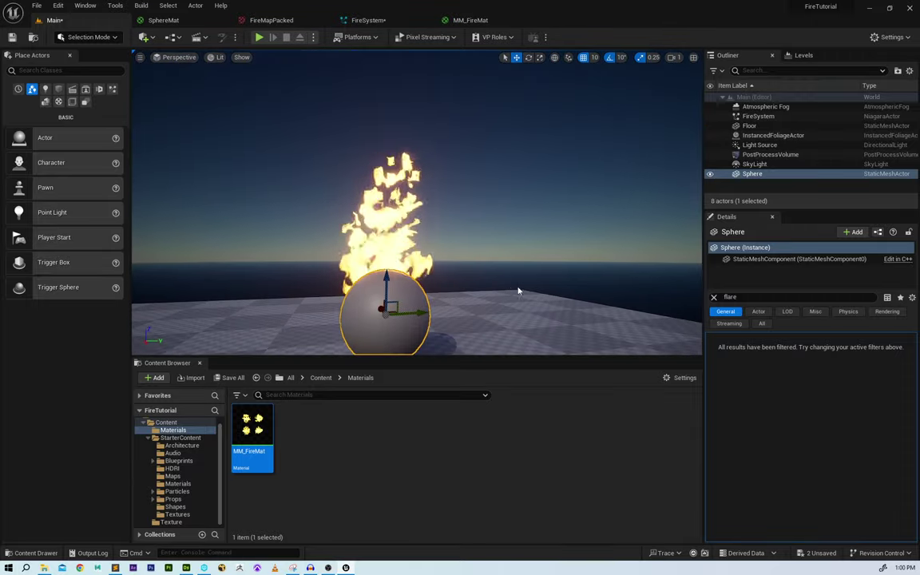
right_click_drag(518, 289, 447, 344)
key("f")
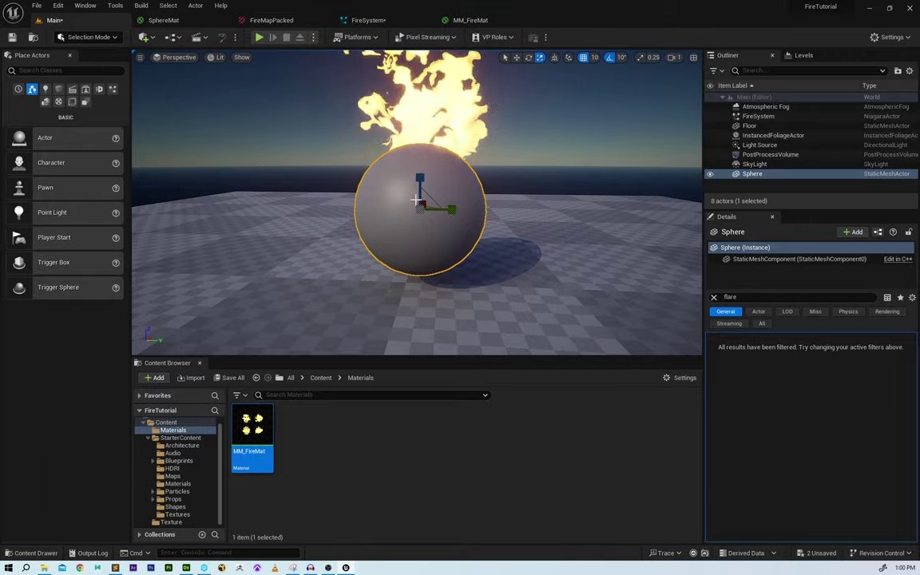
key("r")
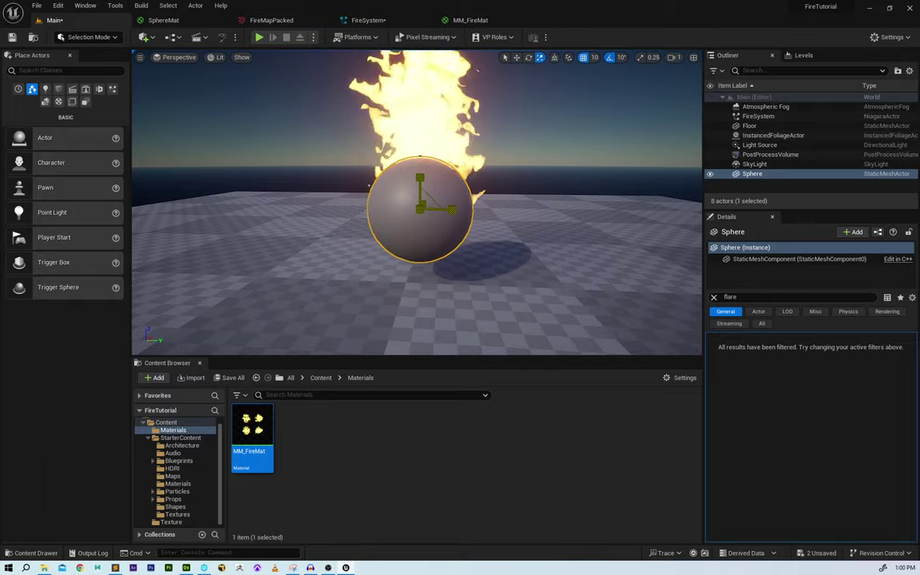
- Examine the eroding flames above the sphere in the Main level from several angles and distances
mouse_move(550, 146)
right_mouse_down()
mouse_move(550, 200)
mouse_move(496, 203)
mouse_move(550, 146)
right_mouse_up()
left_click_drag(550, 147, 550, 146, "alt")
mouse_move(498, 163)
left_mouse_down()
mouse_move(508, 120)
mouse_move(498, 164)
left_mouse_up()
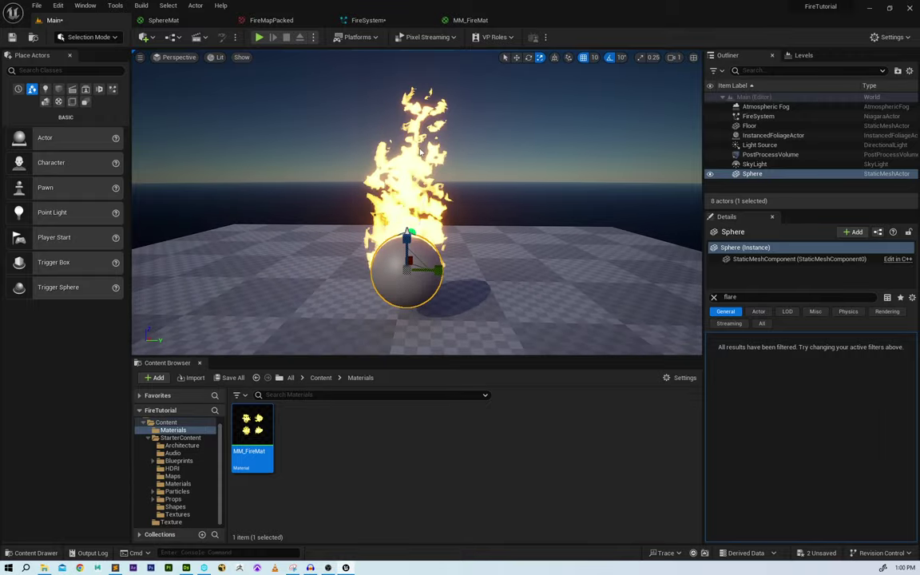
left_click_drag(404, 151, 417, 124, "alt")
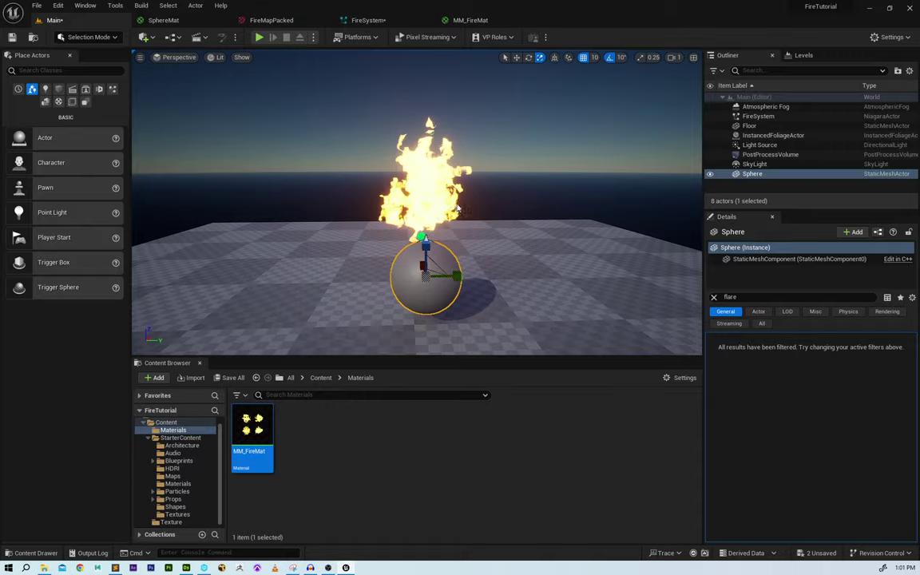
left_click_drag(422, 166, 392, 190, "alt")
scroll(392, 191, "up", 5)
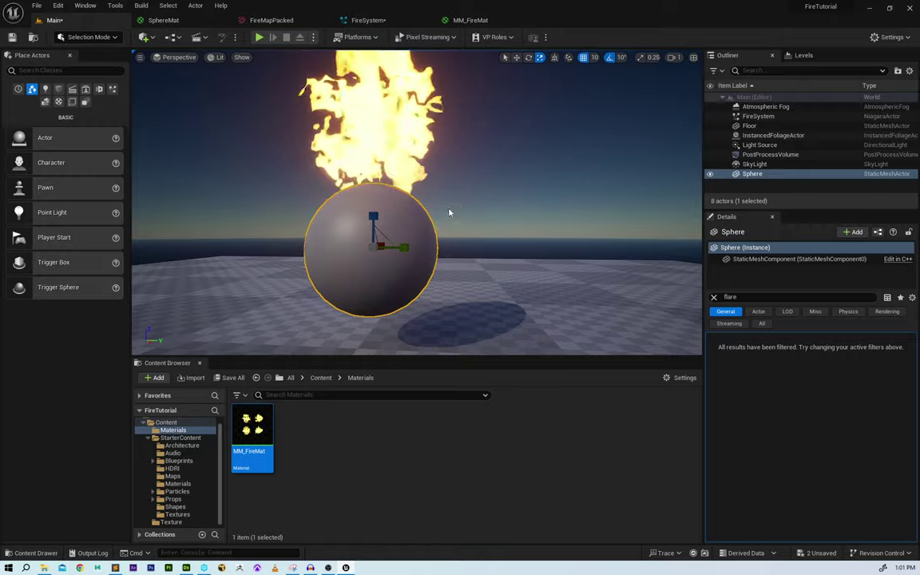
left_click_drag(450, 212, 493, 263, "alt")
scroll(493, 263, "down", 4)
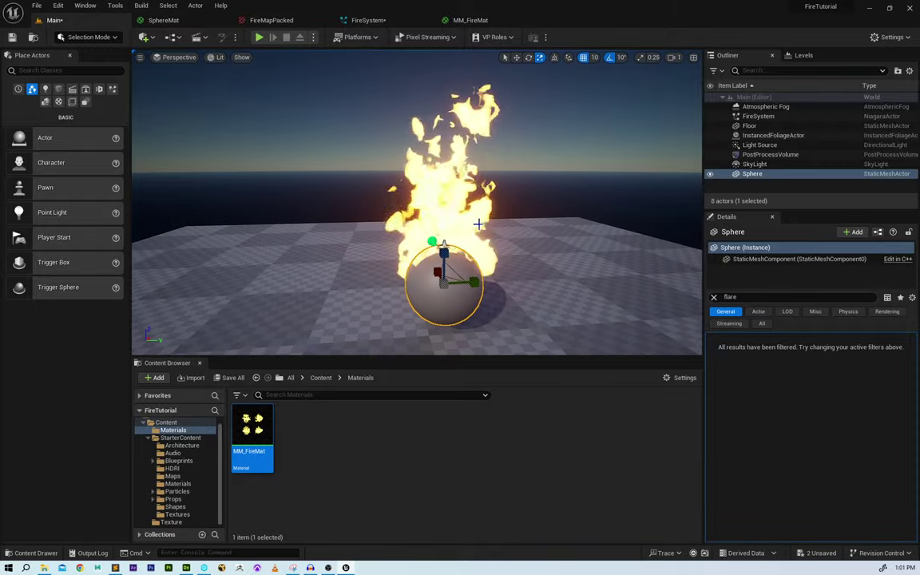
left_click_drag(475, 230, 405, 254, "alt")
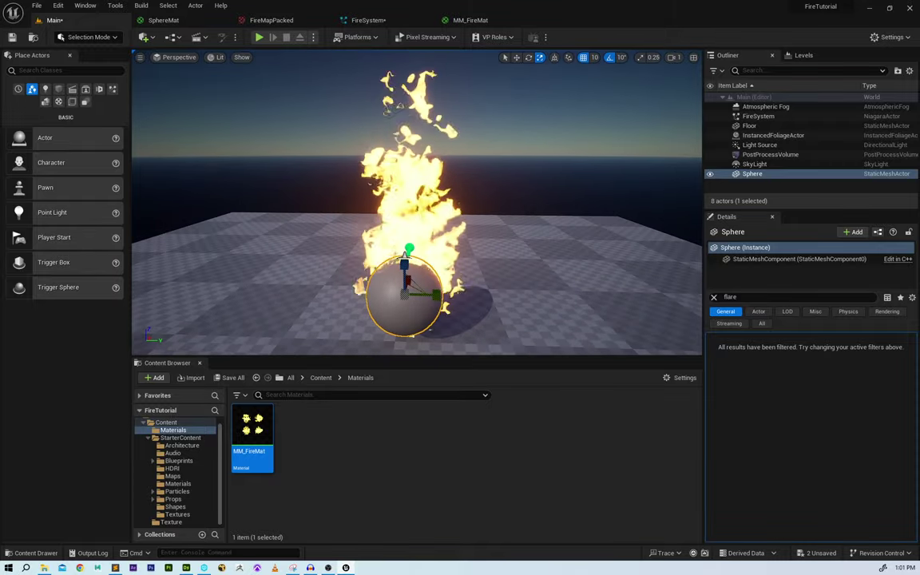
- Move MM_FireMat's output node farther from the Subtract node and rename the Dynamic Parameter's Index 1 entry to Opacity
left_click(388, 24)
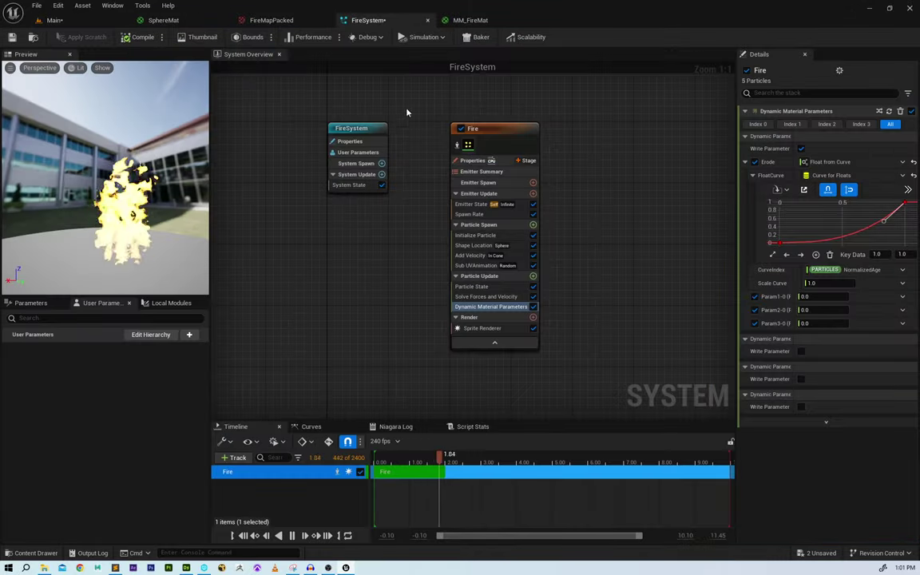
left_click(473, 20)
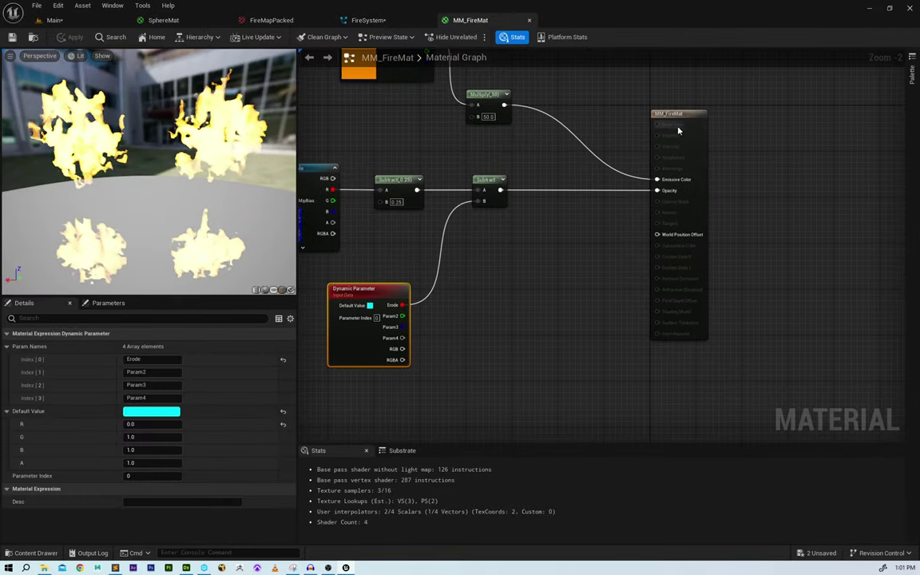
left_click_drag(678, 130, 761, 130)
scroll(497, 222, "up", 1)
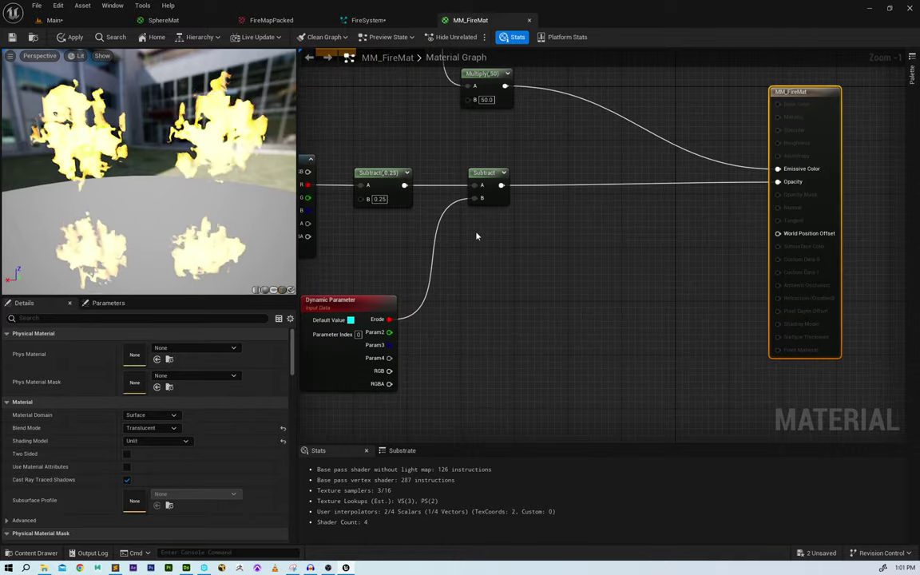
left_click(371, 306)
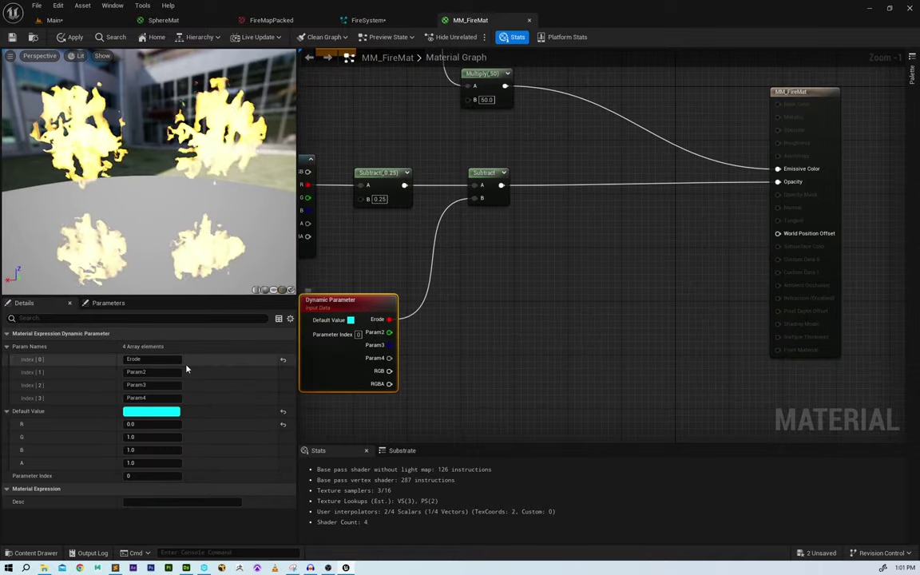
left_click(160, 372)
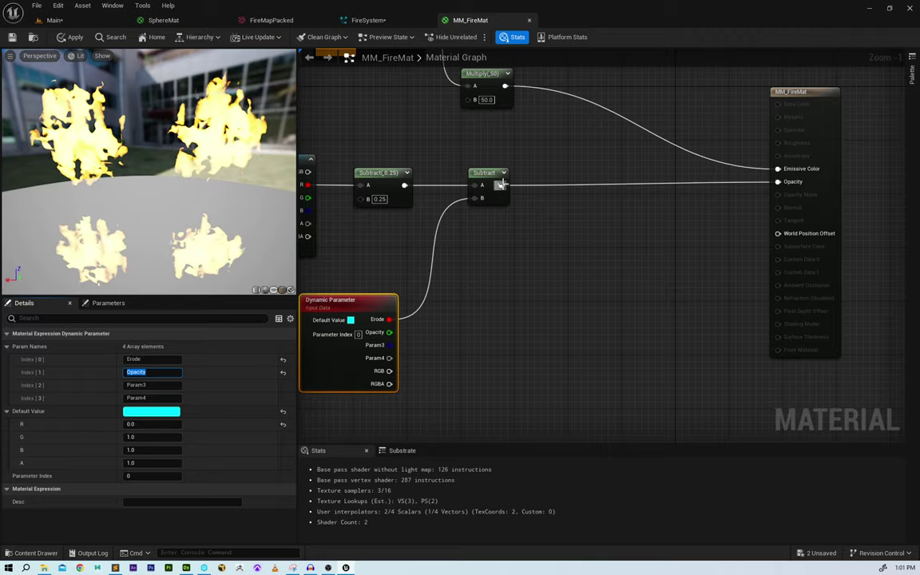
- Add a Multiply node with the second Subtract's output in A and the Dynamic Parameter's Opacity output in B
left_click_drag(501, 185, 579, 240)
type("mul")
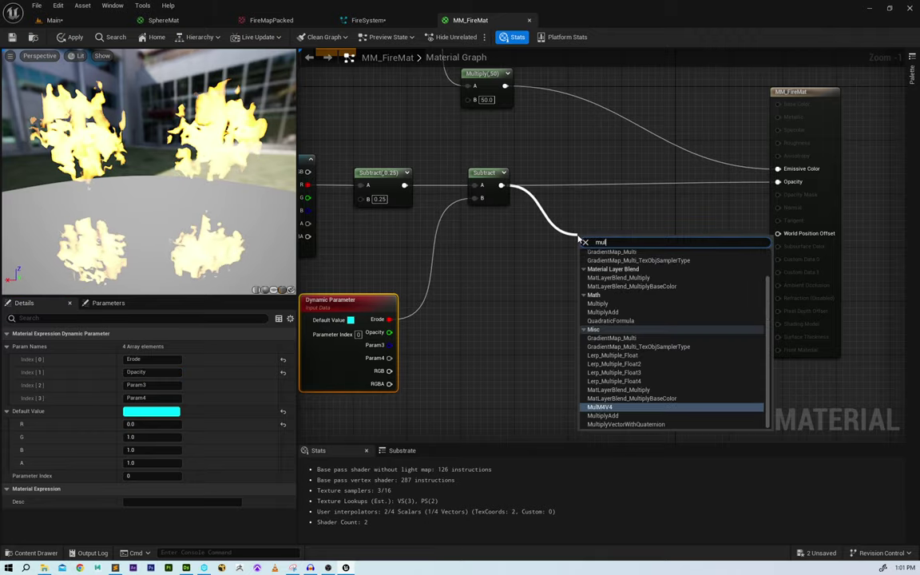
type("tiply")
key("Return")
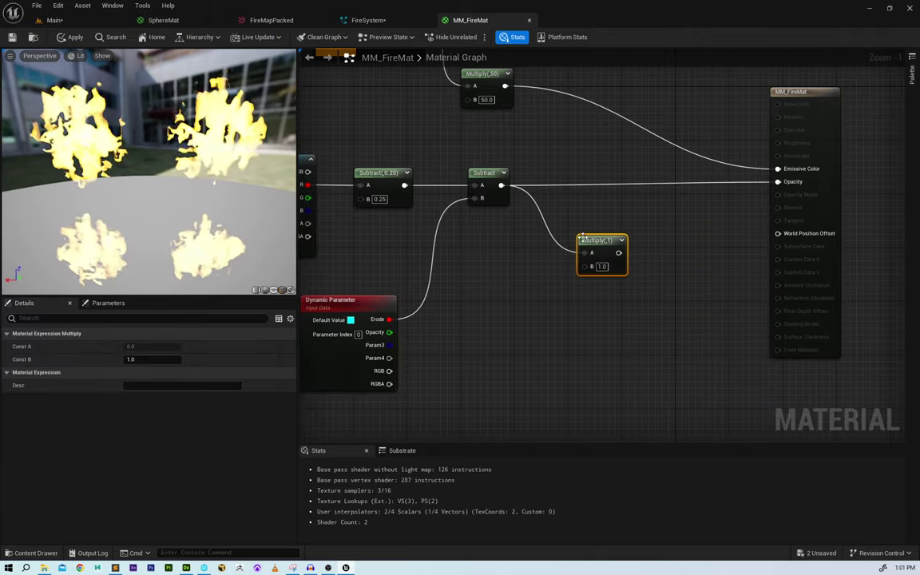
left_click_drag(586, 266, 389, 332)
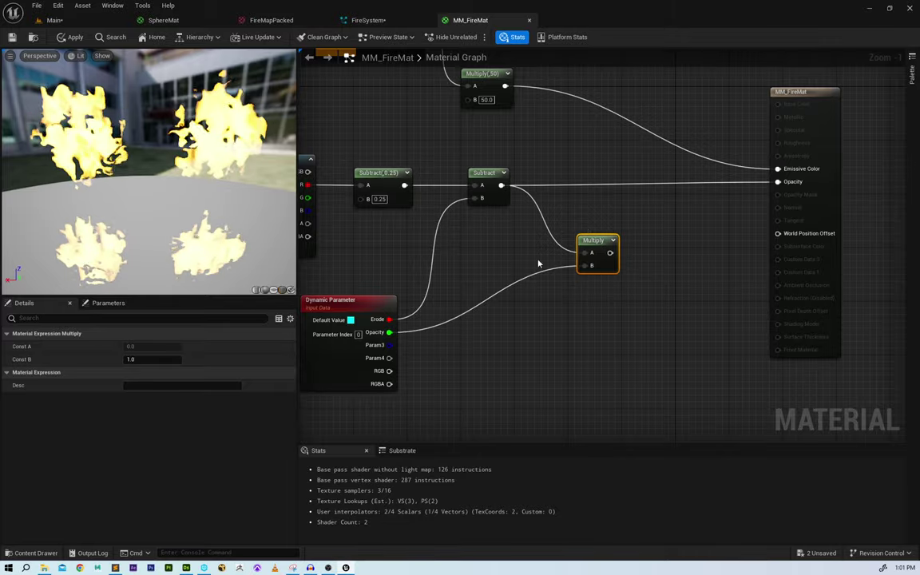
- Set the Dynamic Parameter's default G value to 0 and place the Multiply node between the second Subtract and the material's Opacity input
left_click(356, 302)
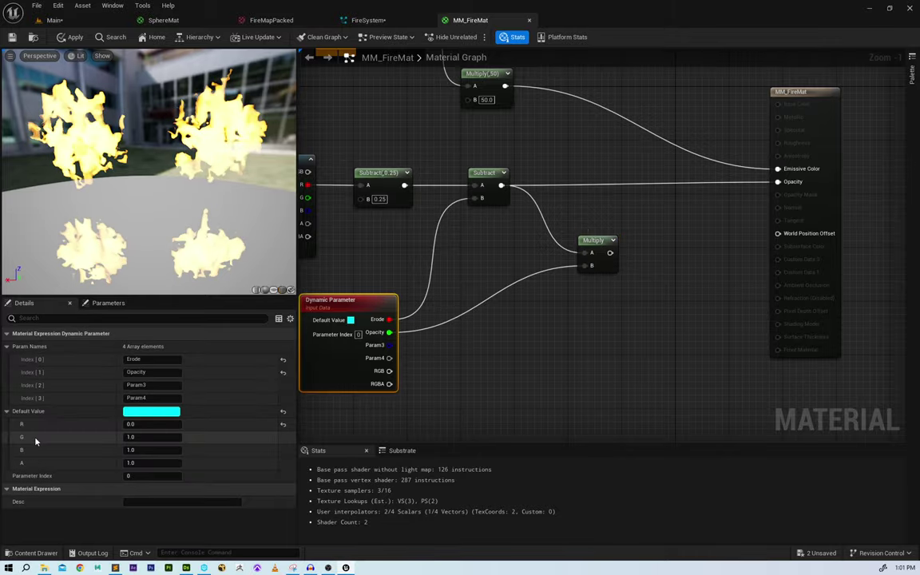
left_click(147, 437)
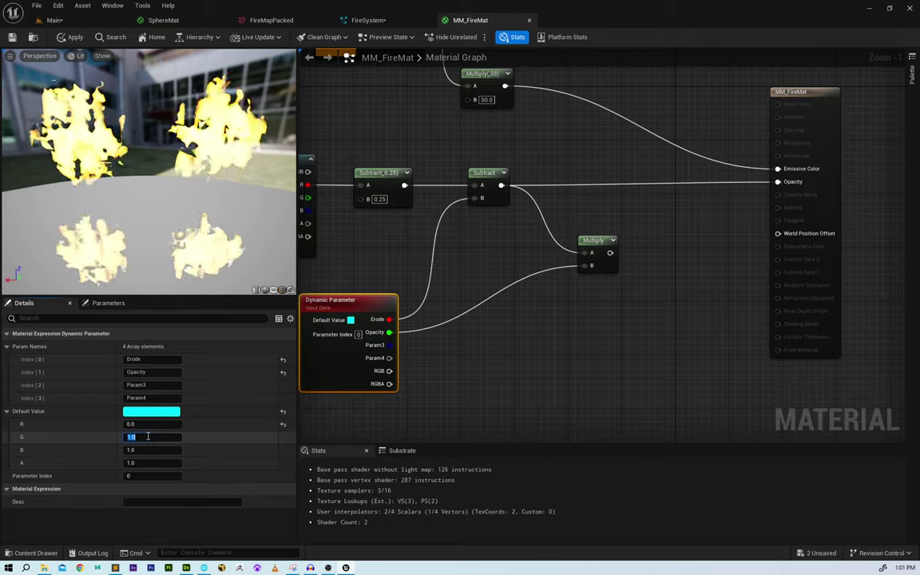
type("0")
key("Return")
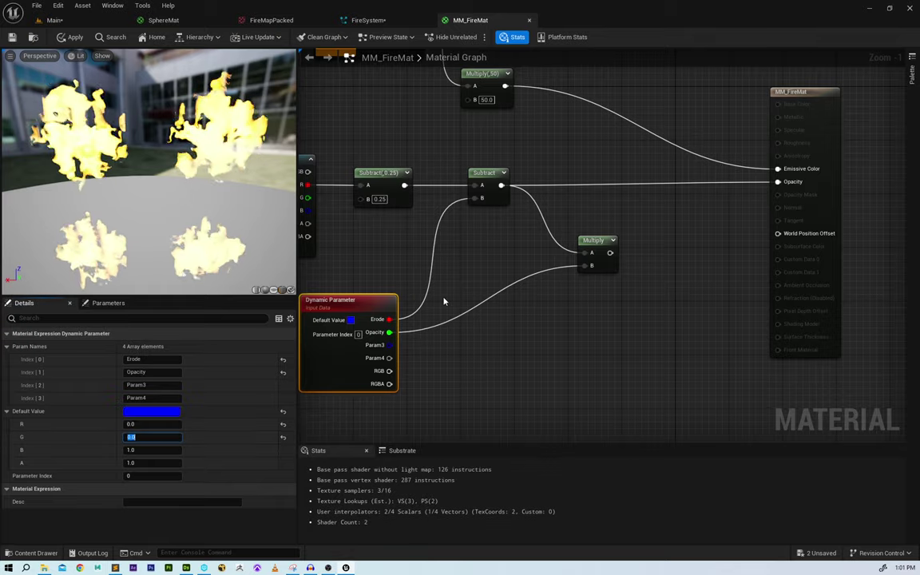
left_click_drag(610, 253, 608, 182)
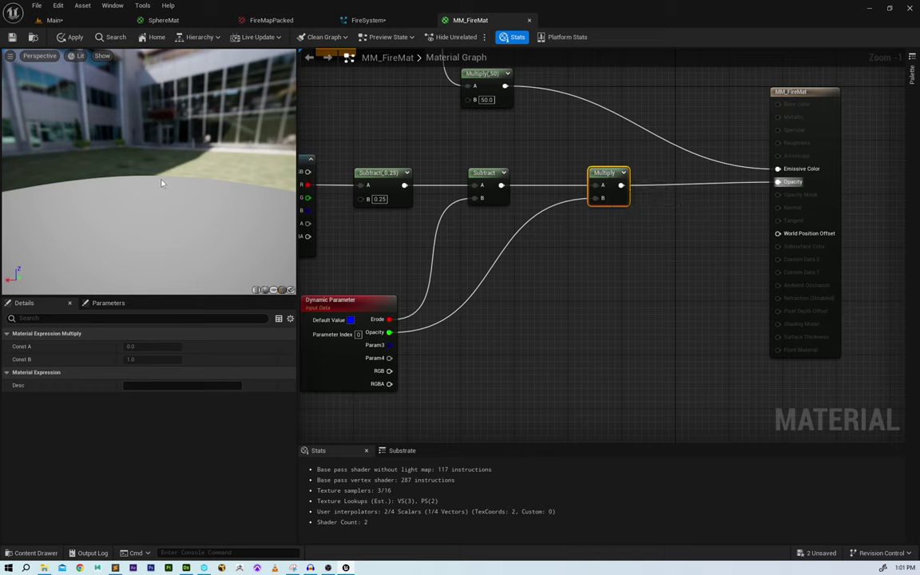
- Set the Dynamic Parameter's default G value to 1 and apply the MM_FireMat changes
left_click(384, 310)
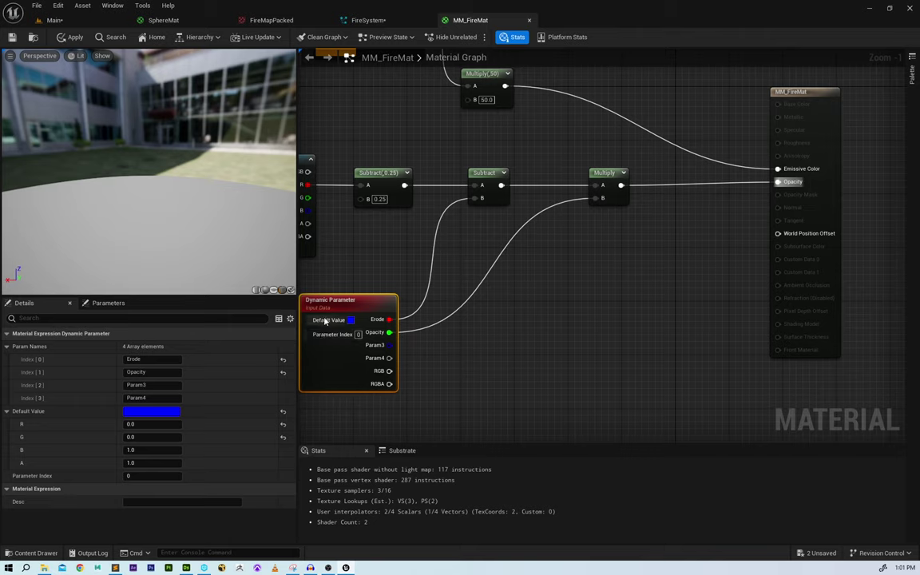
left_click(150, 438)
type("1")
key("Return")
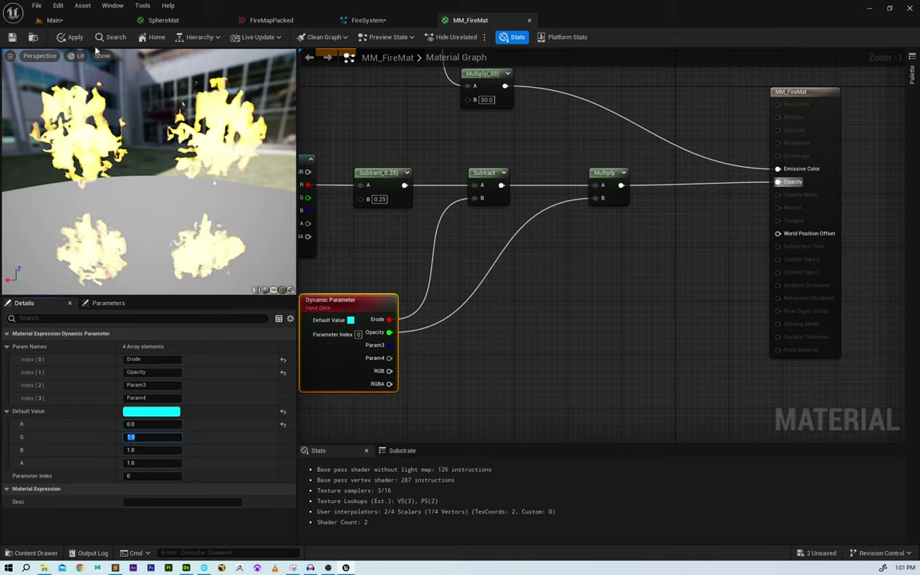
left_click(71, 37)
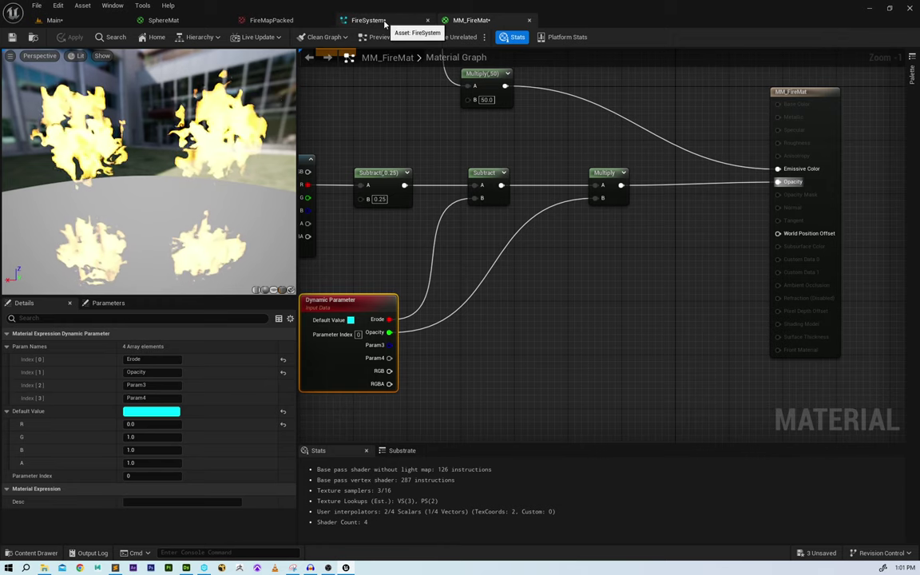
- Drive the Opacity parameter in FireSystem's Dynamic Material Parameters module with a Float from Curve input
left_click(369, 20)
left_click(486, 296)
left_click(491, 306)
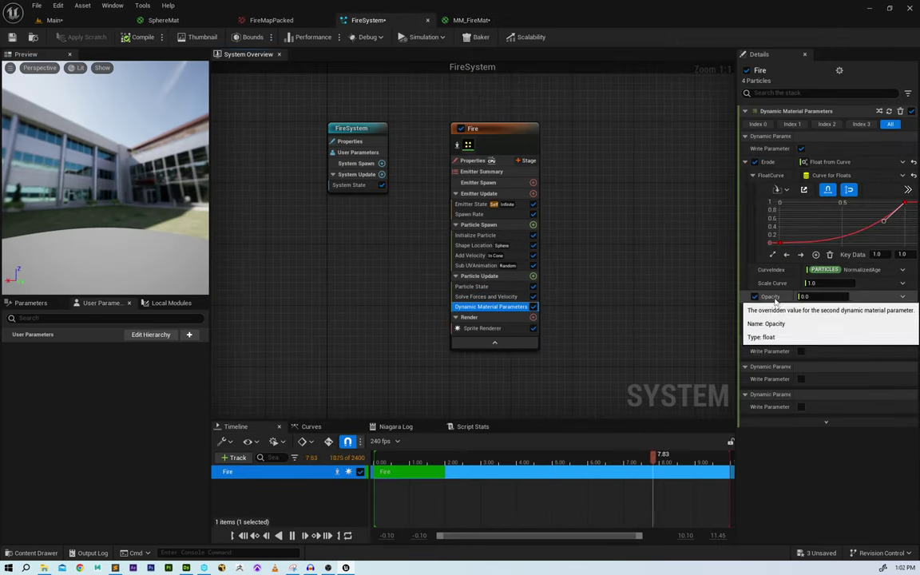
left_click(902, 297)
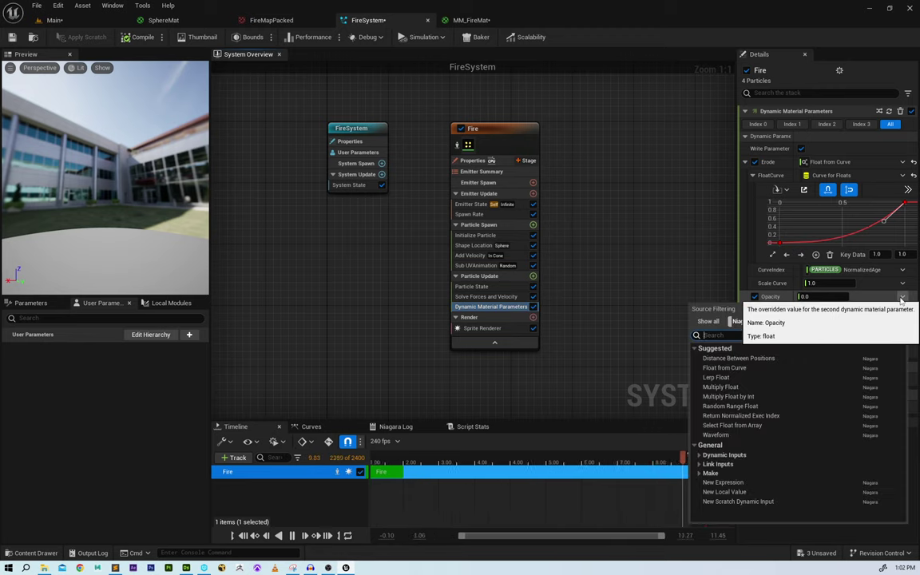
type("surv")
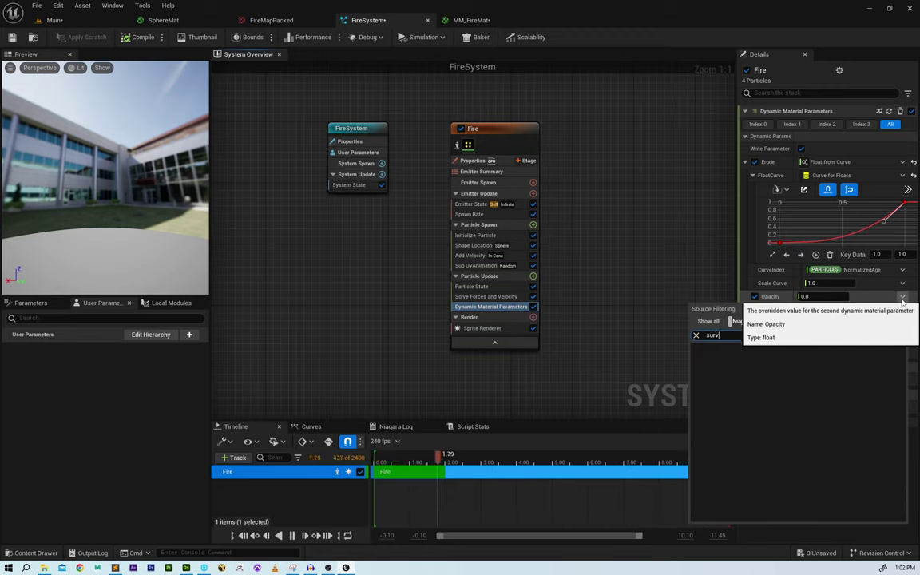
key("BackSpace")
key("BackSpace")
key("BackSpace")
key("BackSpace")
type("cur")
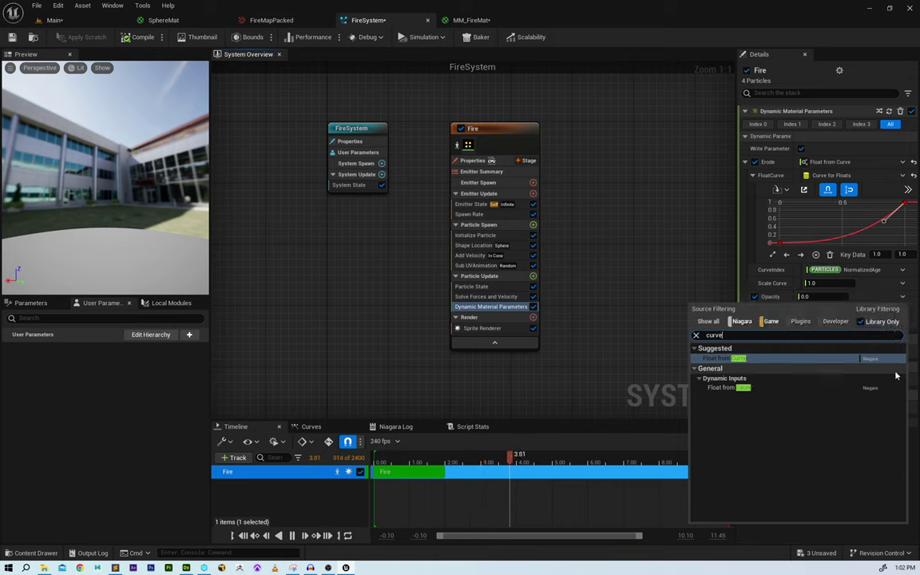
left_click(771, 388)
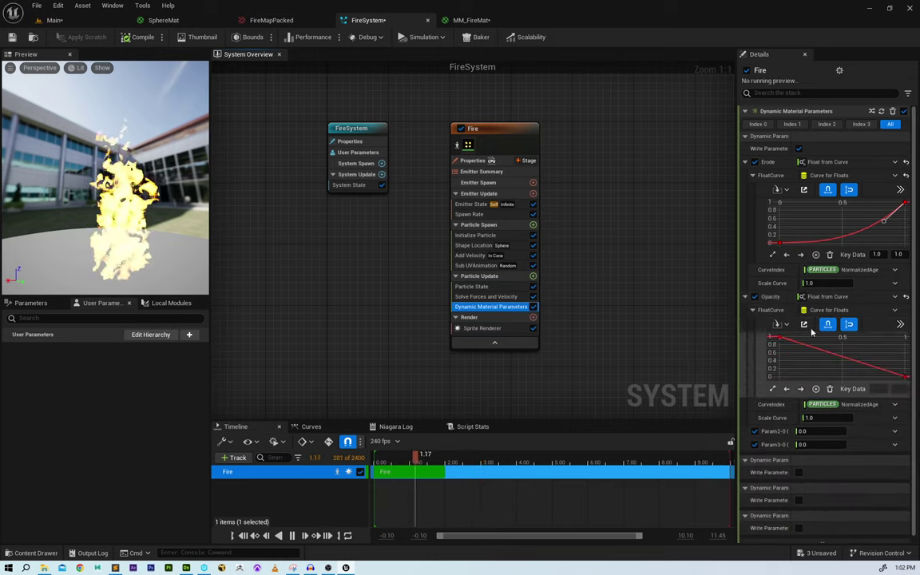
- Shape the Opacity curve to start at 0 and reach a value of 1 at time 0.2
left_click_drag(799, 358, 763, 327)
left_click(899, 390)
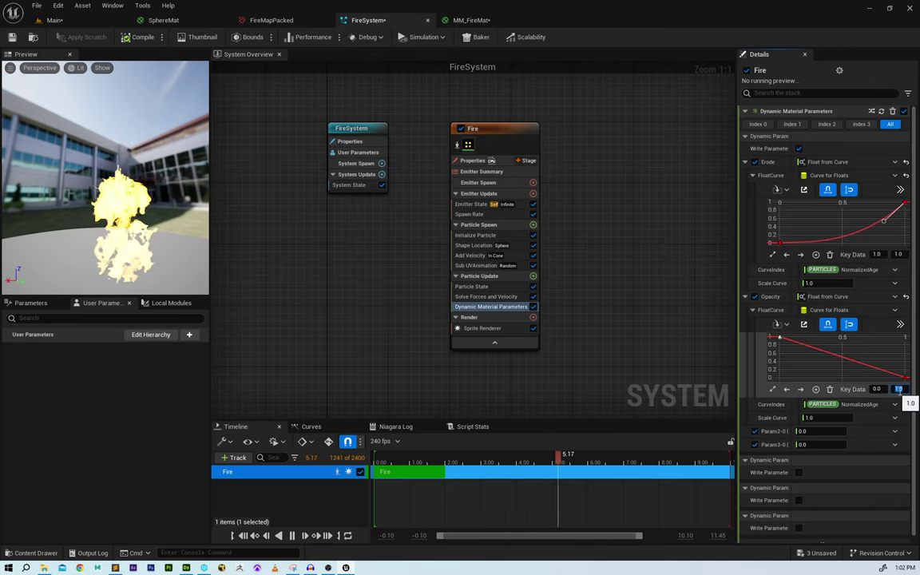
type("0")
key("Return")
left_click(905, 378)
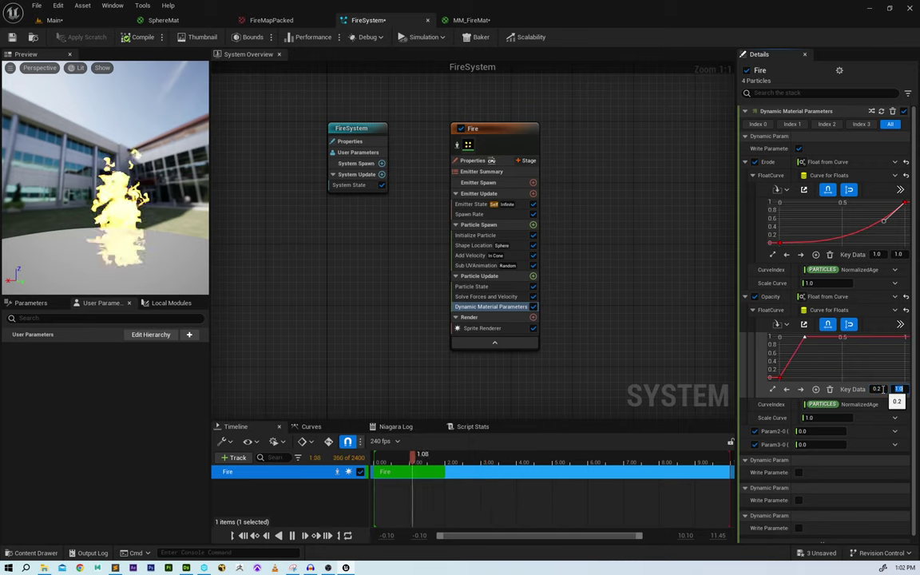
- Set the Opacity curve's start key to Auto interpolation and bend the tangent of its 0.2 key to ease the rise
right_click(805, 339)
left_click(793, 188)
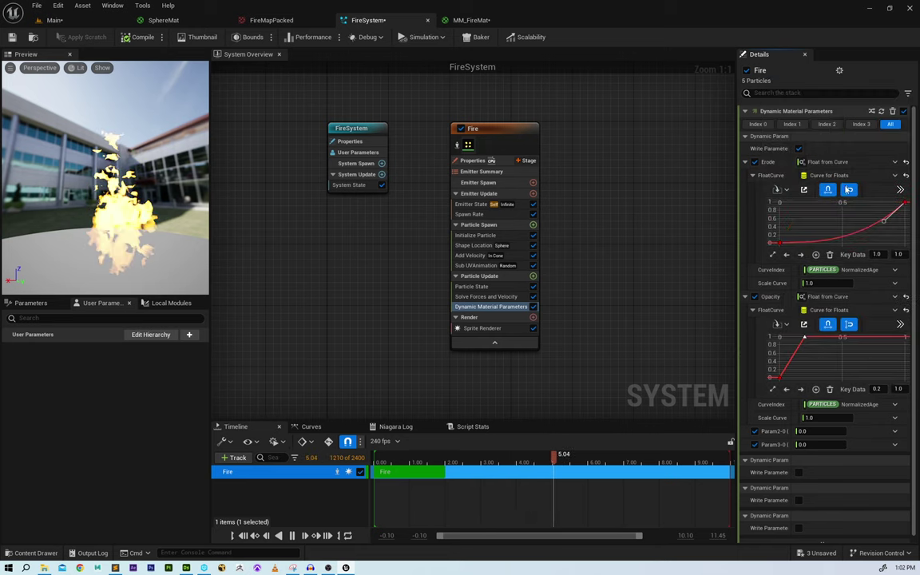
right_click(779, 380)
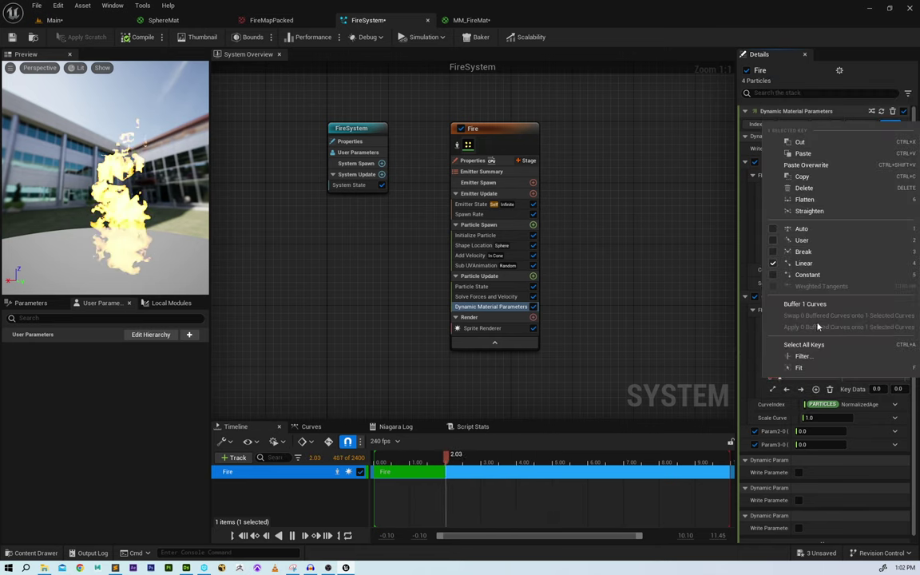
left_click(791, 226)
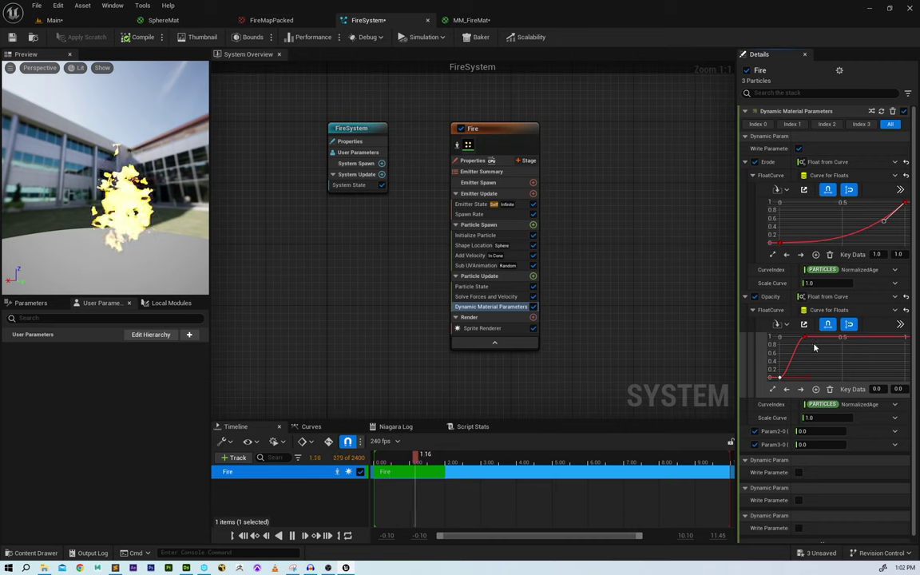
left_click(805, 339)
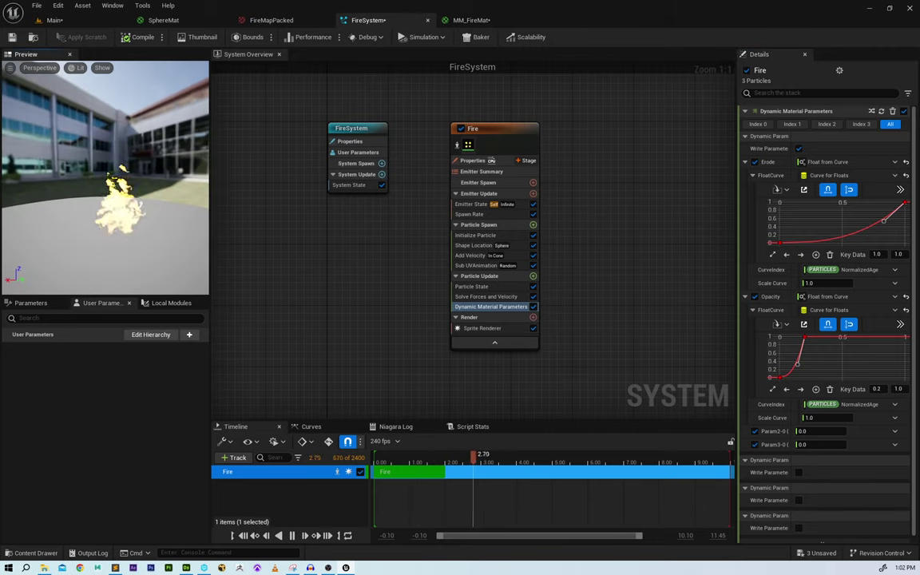
- Move the Opacity curve's full-opacity key to time 0.3 and adjust its tangent for a gradual ease-in
left_click_drag(105, 177, 135, 228)
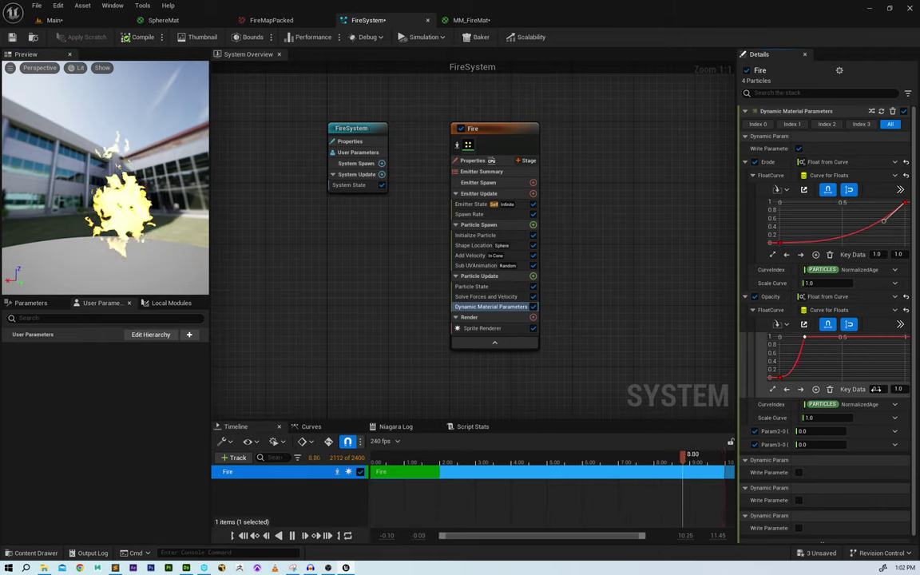
type("0.3")
key("Return")
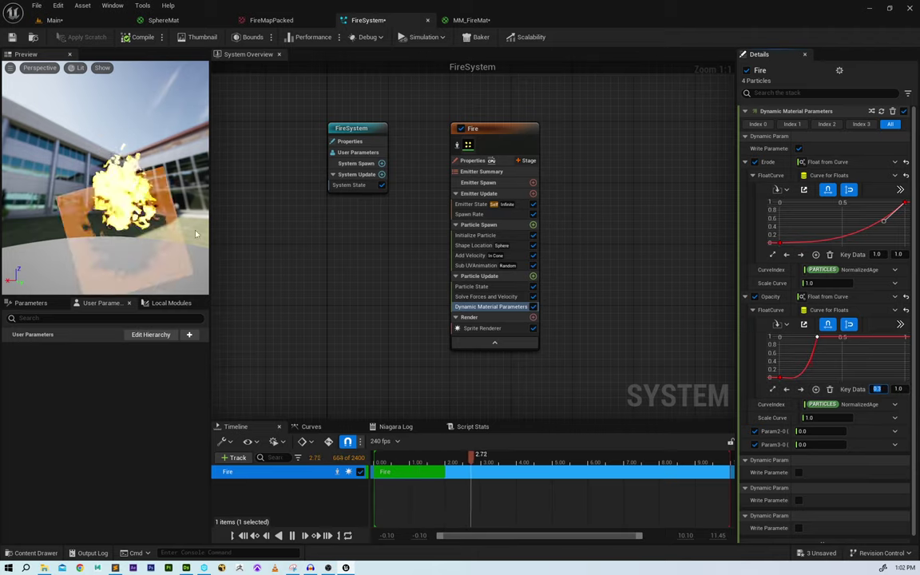
left_click_drag(99, 225, 109, 233)
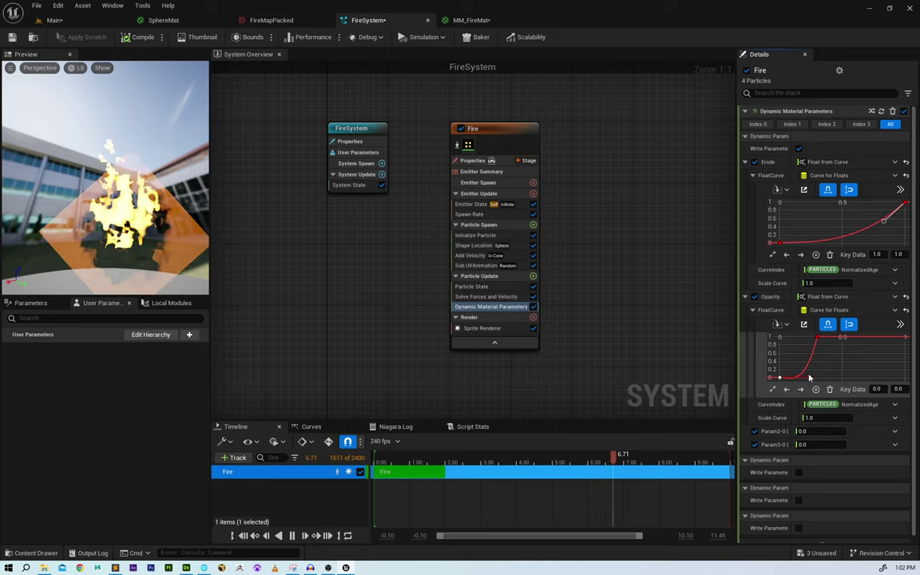
mouse_move(808, 366)
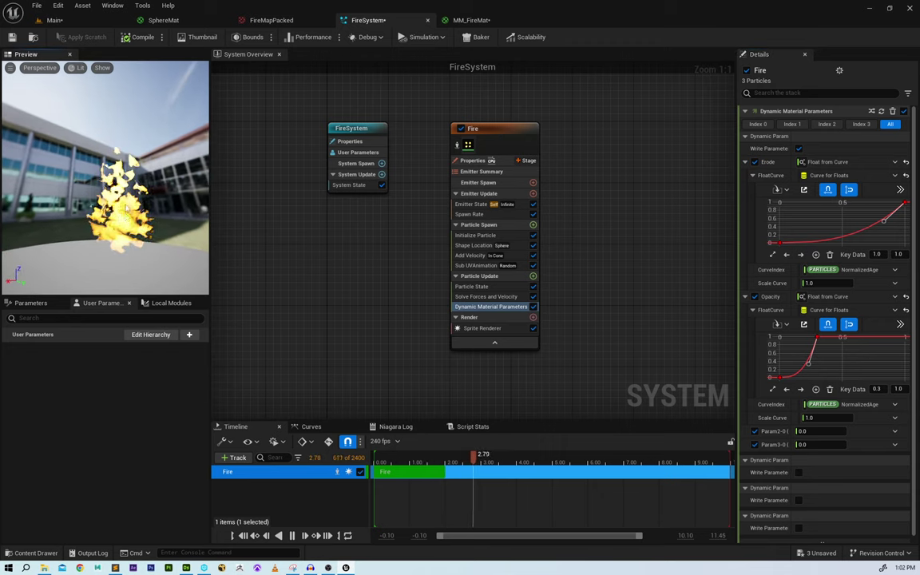
- Inspect the fire above the sphere in the Main level from several angles with the Sphere deselected
left_click(54, 20)
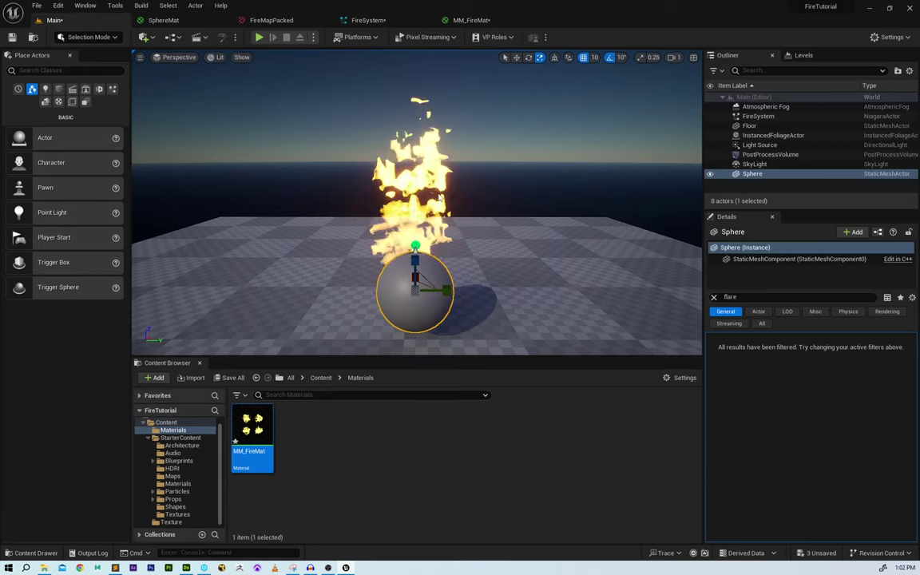
left_click_drag(417, 202, 561, 232, "alt")
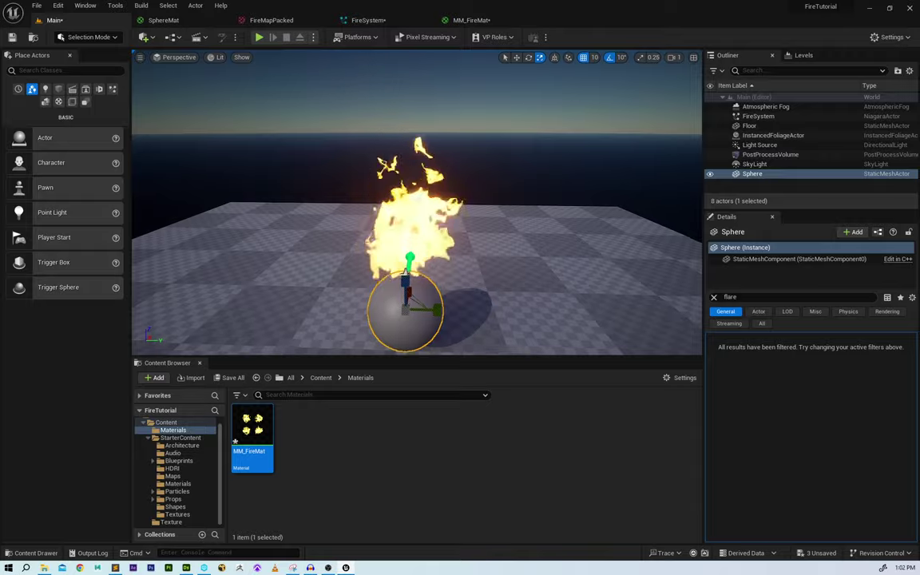
scroll(417, 202, "up", 3)
scroll(514, 212, "down", 5)
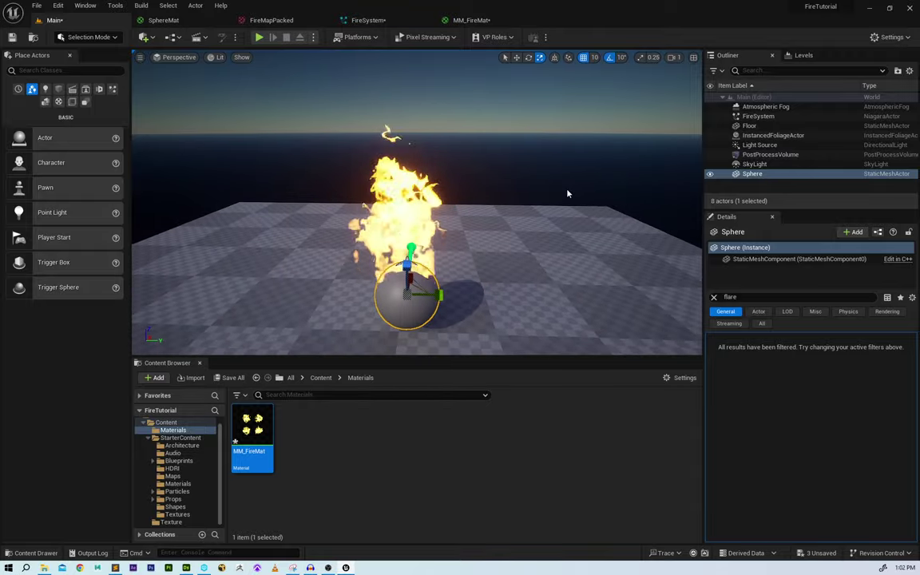
key("Escape")
left_click_drag(526, 235, 687, 218, "alt")
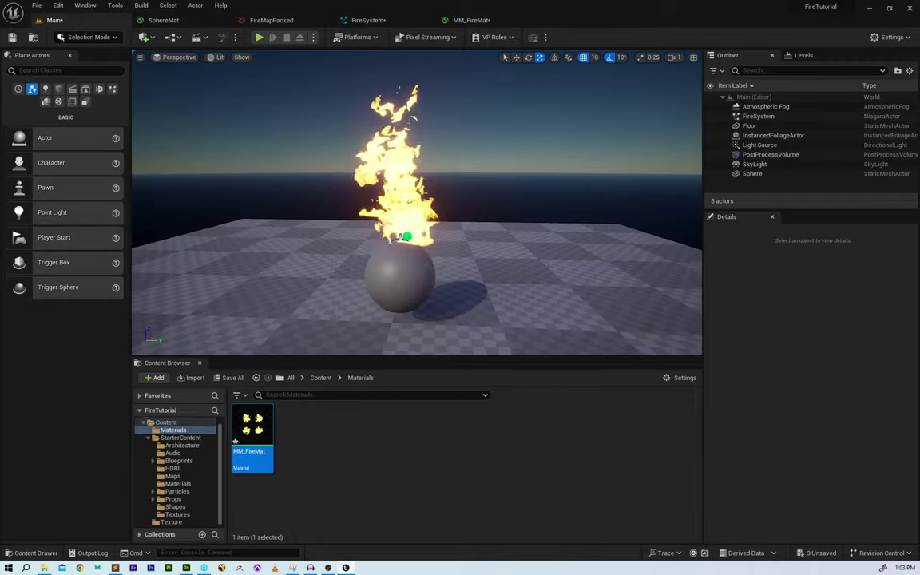
scroll(417, 202, "up", 3)
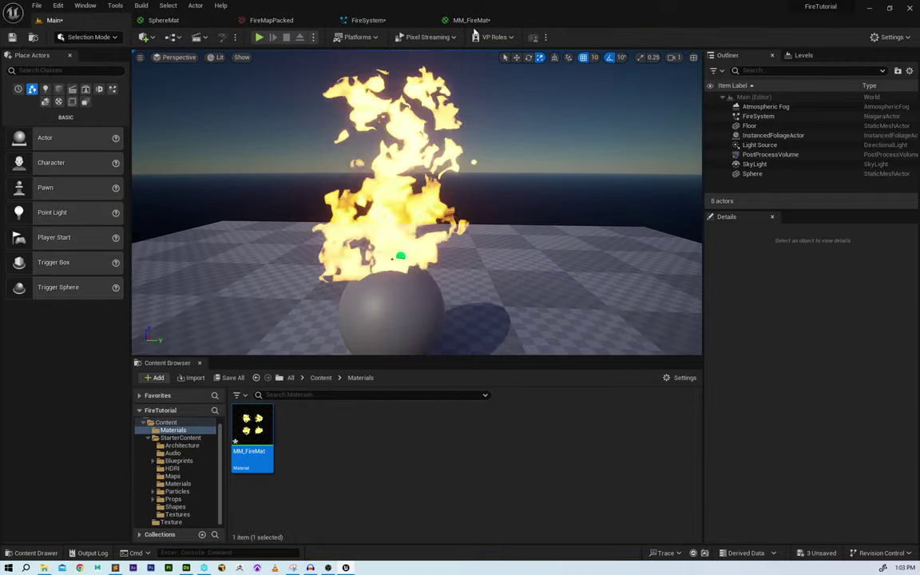
- Set the B value of MM_FireMat's emissive Multiply to 100, apply the material, and check the fire in the Main level
left_click(475, 22)
right_click_drag(523, 131, 590, 234)
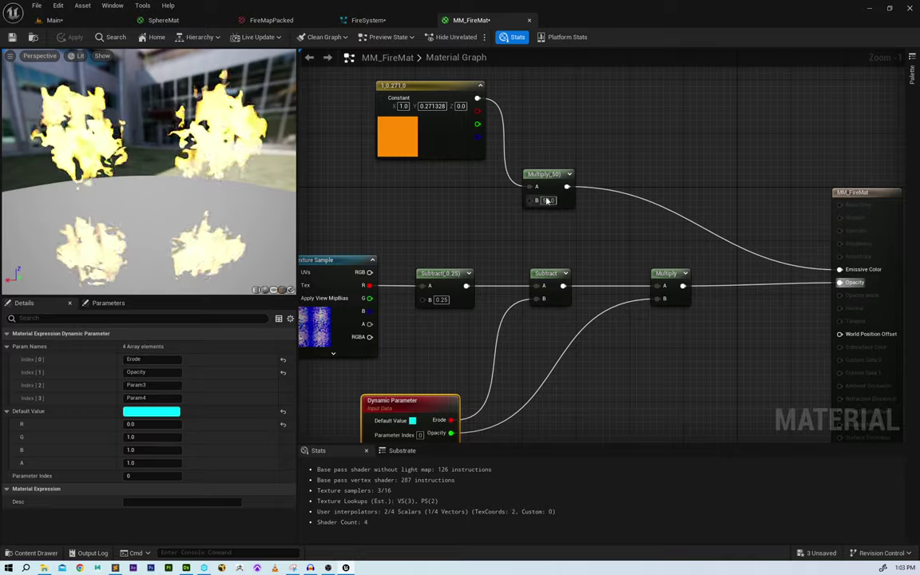
left_click(548, 199)
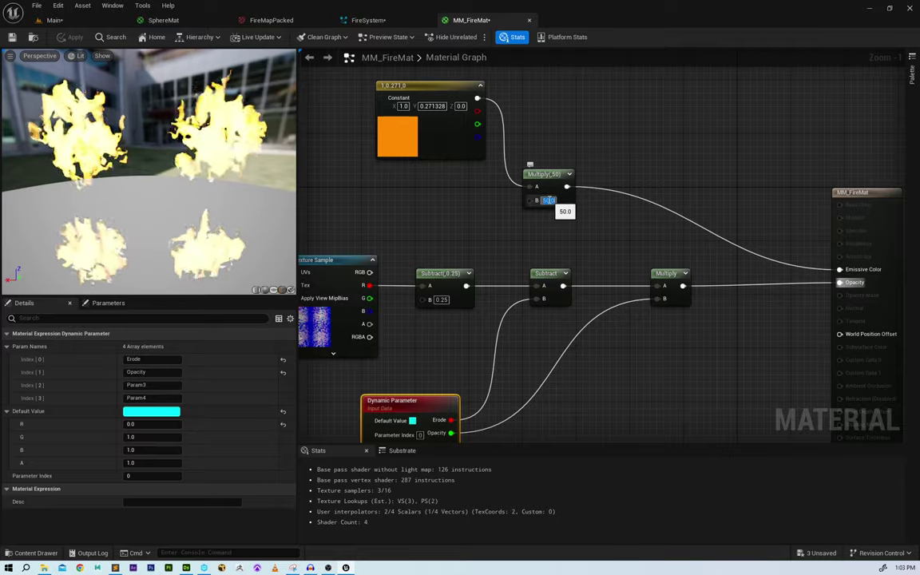
type("100.0")
key("Return")
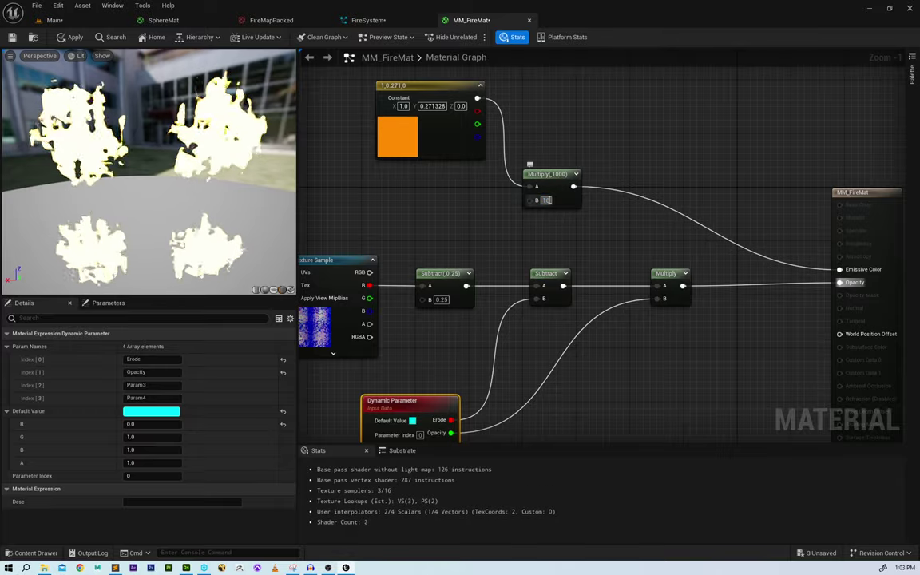
left_click(71, 36)
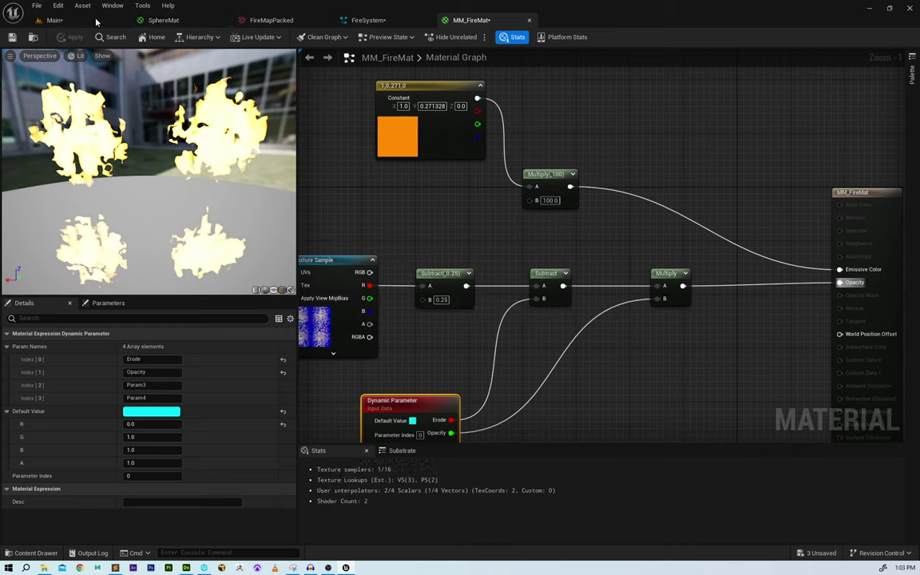
left_click(94, 22)
right_click_drag(467, 191, 467, 248)
left_click_drag(467, 248, 467, 200, "alt")
scroll(467, 200, "up", 2)
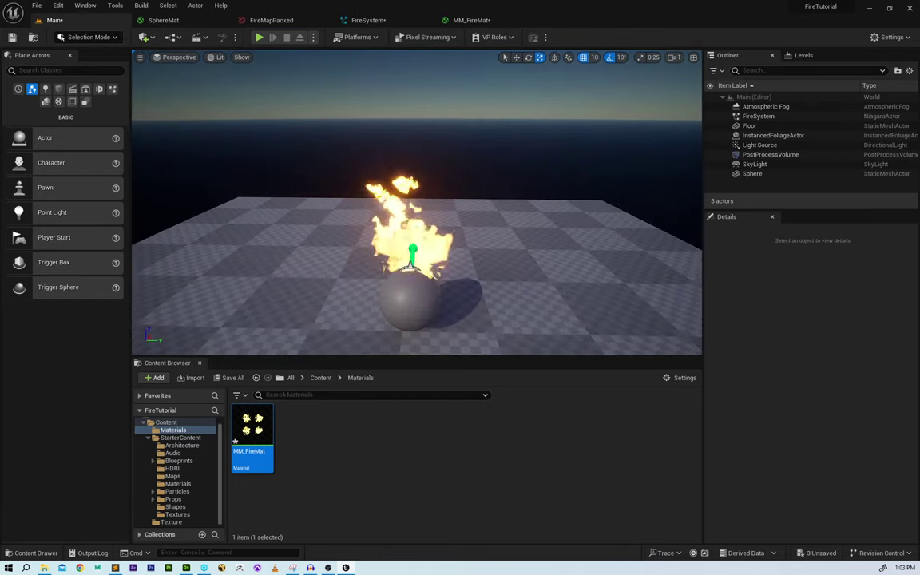
- Change MM_FireMat's emissive color constant to a deeper orange with G 0.169093 and apply the material
left_click(471, 20)
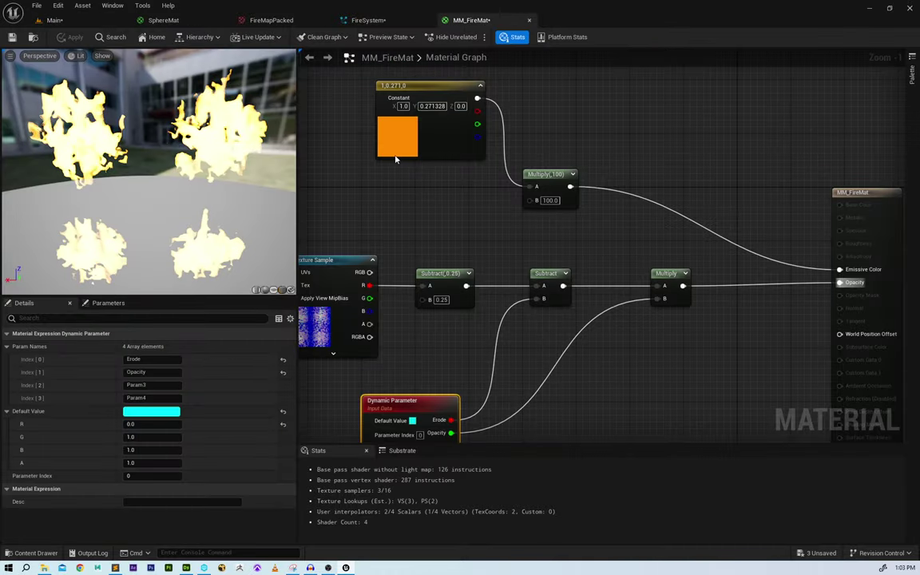
left_click(430, 86)
left_click(175, 348)
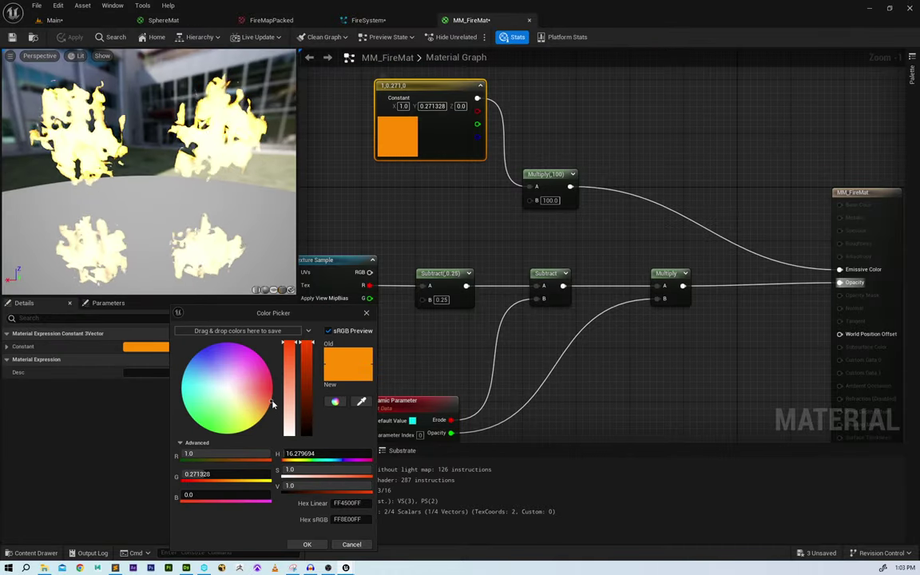
left_click(271, 404)
left_click(272, 395)
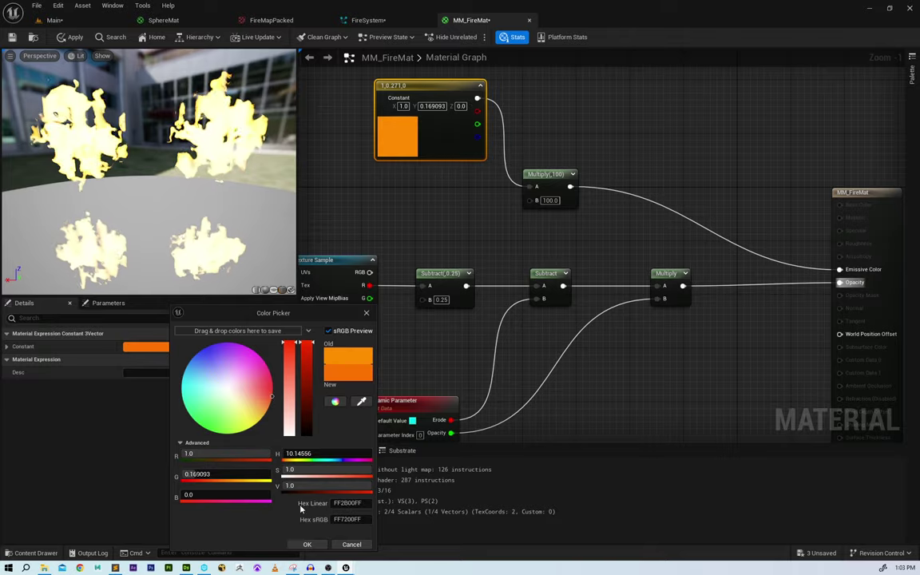
left_click(308, 545)
left_click(72, 37)
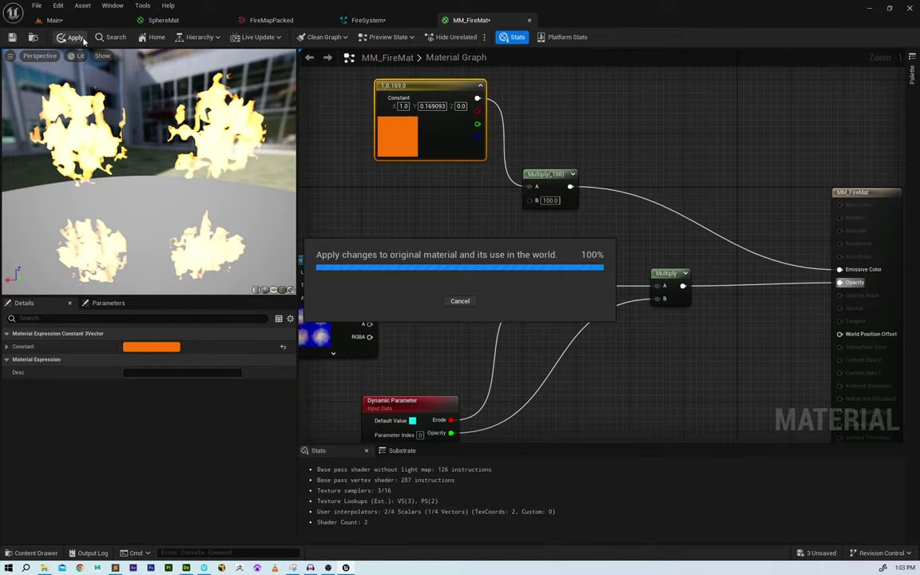
- Examine the recolored fire in the Main level from different viewpoints
left_click(92, 23)
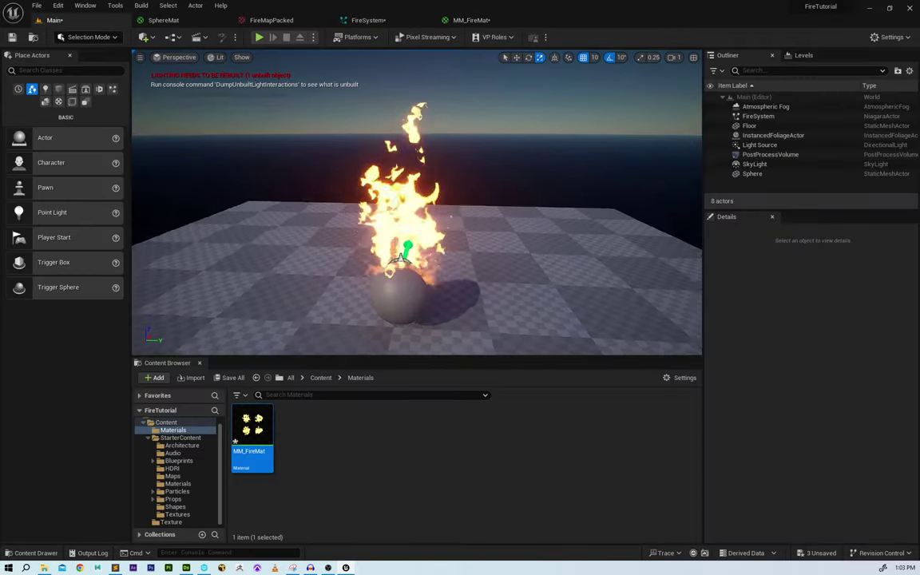
right_click_drag(416, 203, 466, 219)
key("w")
key("e")
key("d")
key("a")
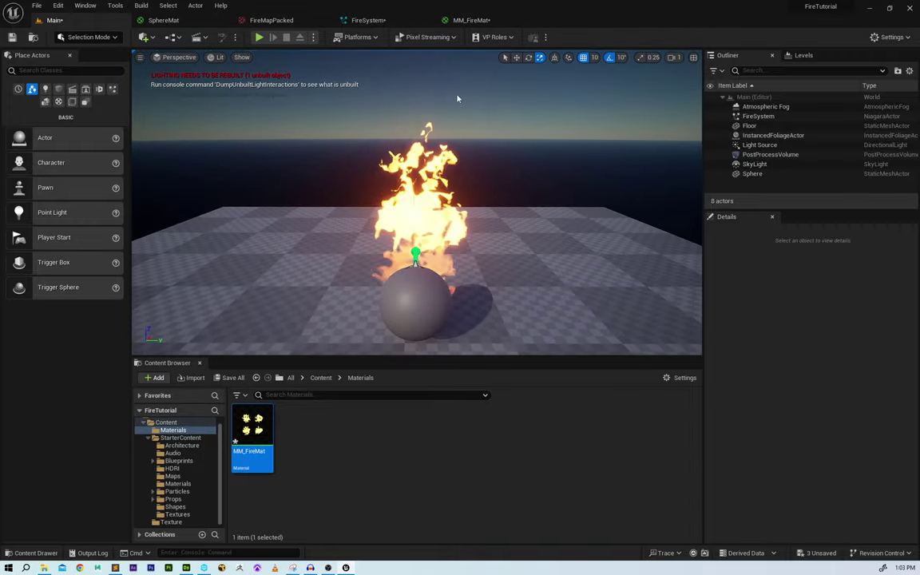
- Reposition the emissive Multiply node in MM_FireMat so it lines up with the orange color constant's output
left_click(481, 24)
scroll(460, 188, "down", 1)
right_click_drag(456, 189, 513, 245)
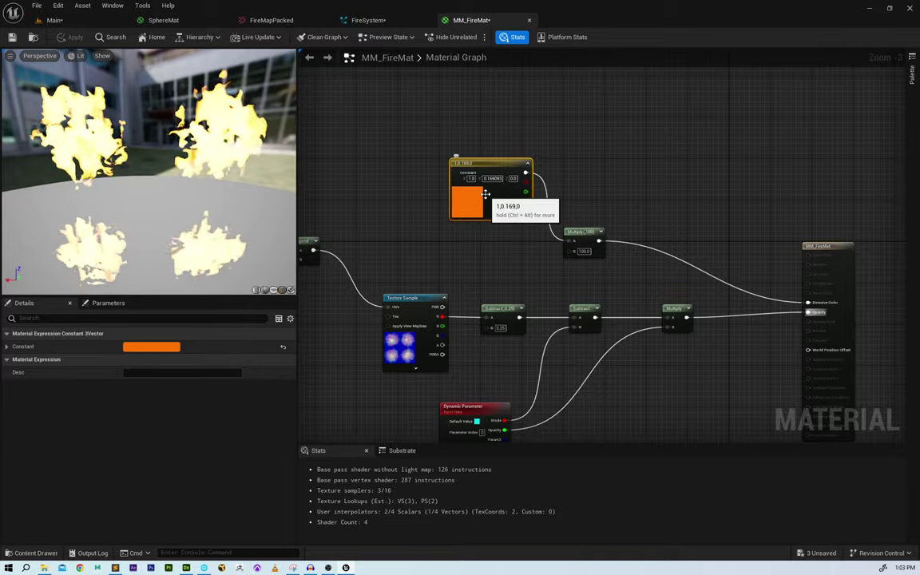
right_click_drag(587, 232, 603, 150)
left_click_drag(604, 149, 637, 84)
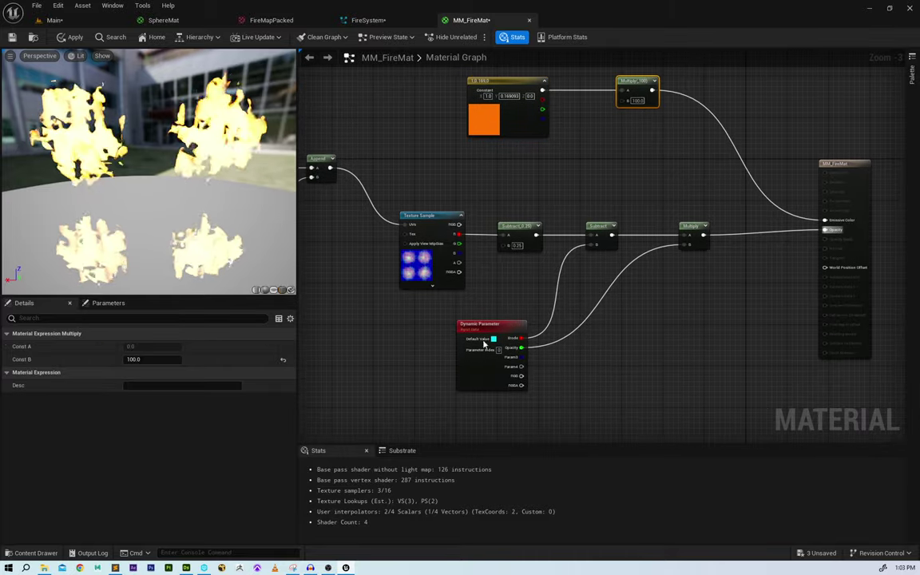
- Duplicate the orange color constant, place the copy directly below it, and shift both above the Texture Sample
scroll(528, 199, "up", 2)
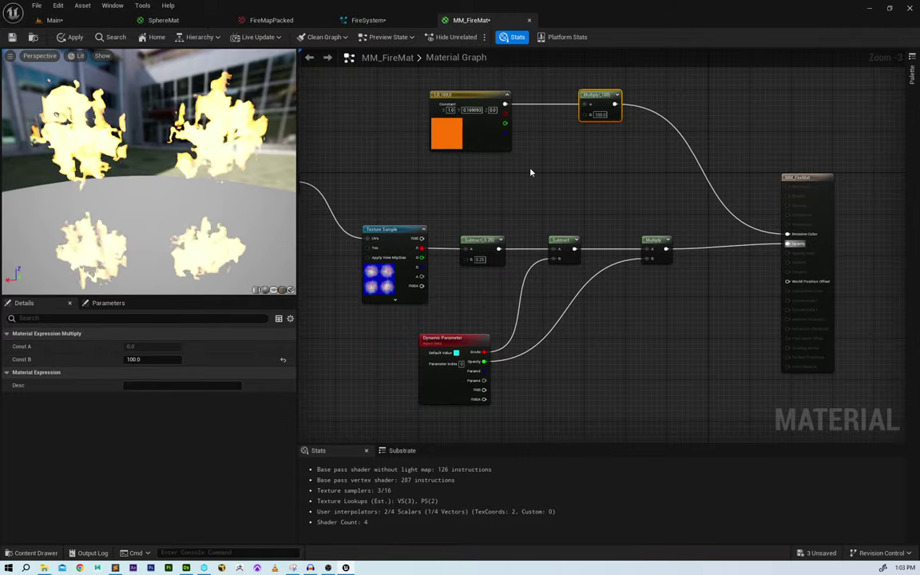
left_click(507, 176)
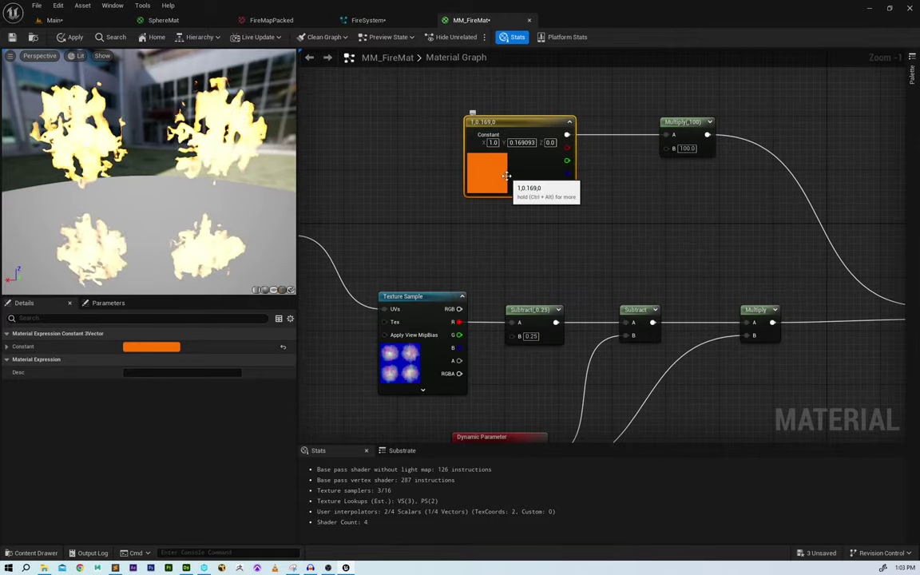
left_click(504, 225)
key("ctrl+v")
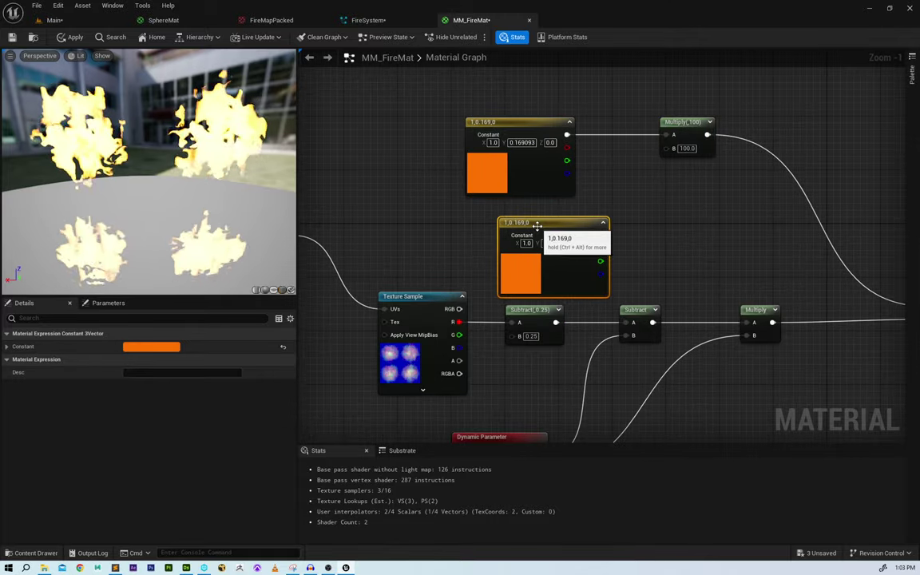
left_click_drag(540, 226, 512, 214)
left_click_drag(434, 176, 478, 207)
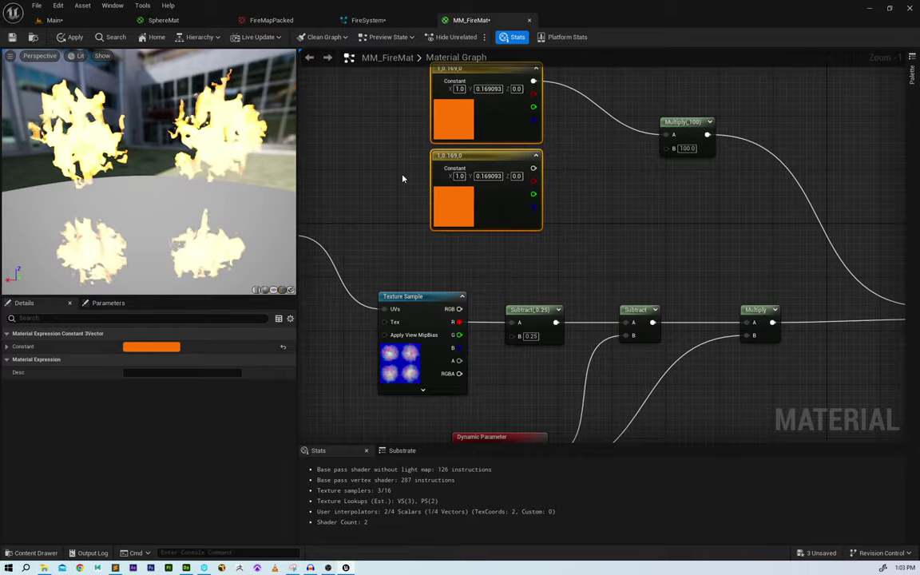
- Change the duplicated color constant to red-orange with R 1.0, G 0.064177 and B 0.0
left_click(402, 178)
left_click(457, 116)
double_click(450, 209)
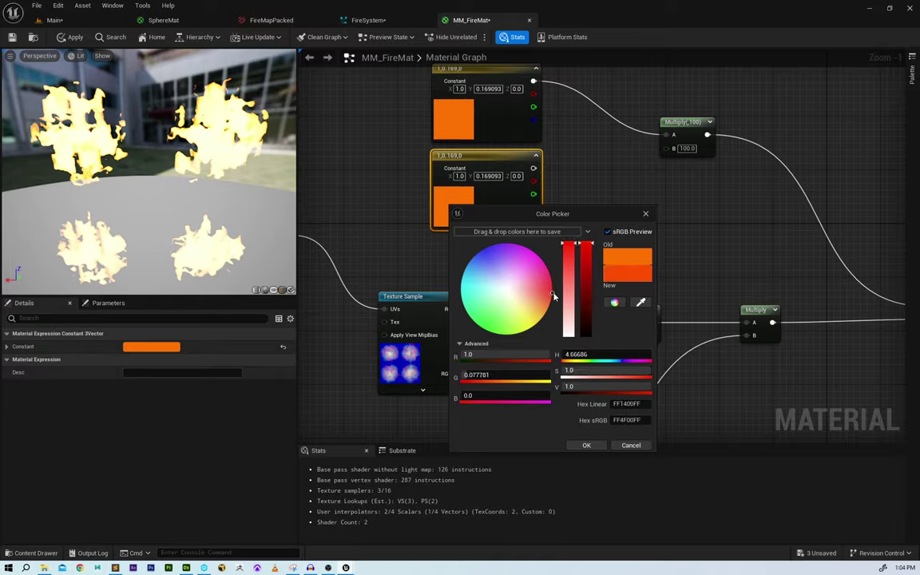
left_click_drag(553, 295, 557, 297)
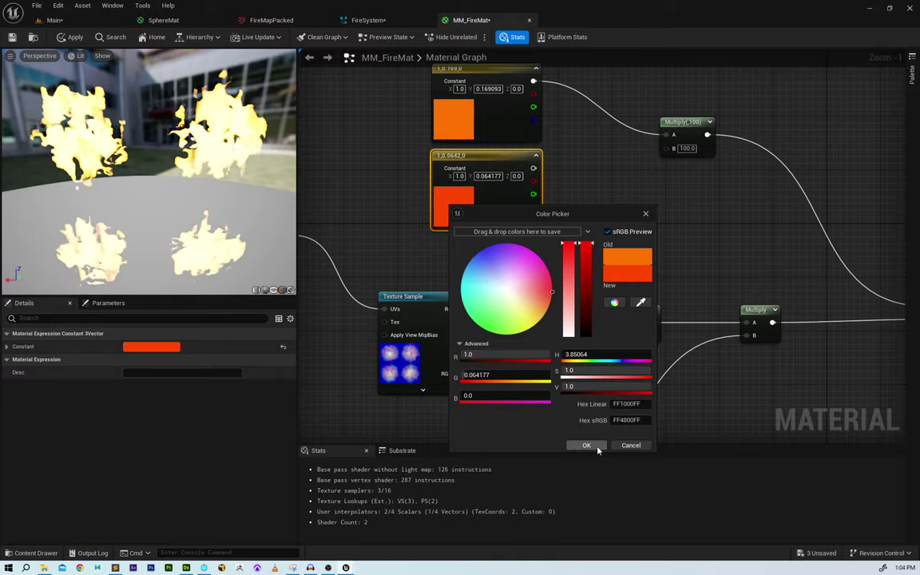
left_click(597, 448)
- Add a Lerp node with the orange constant in A and the red-orange constant in B, and feed its output into the emissive Multiply's A input
right_click_drag(604, 146, 588, 204)
right_click(577, 226)
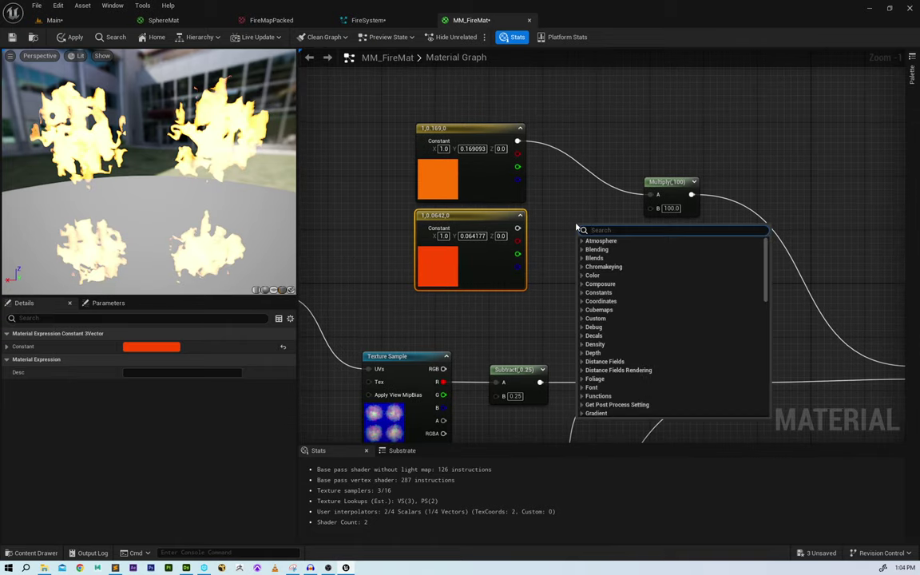
type("lerp")
key("Return")
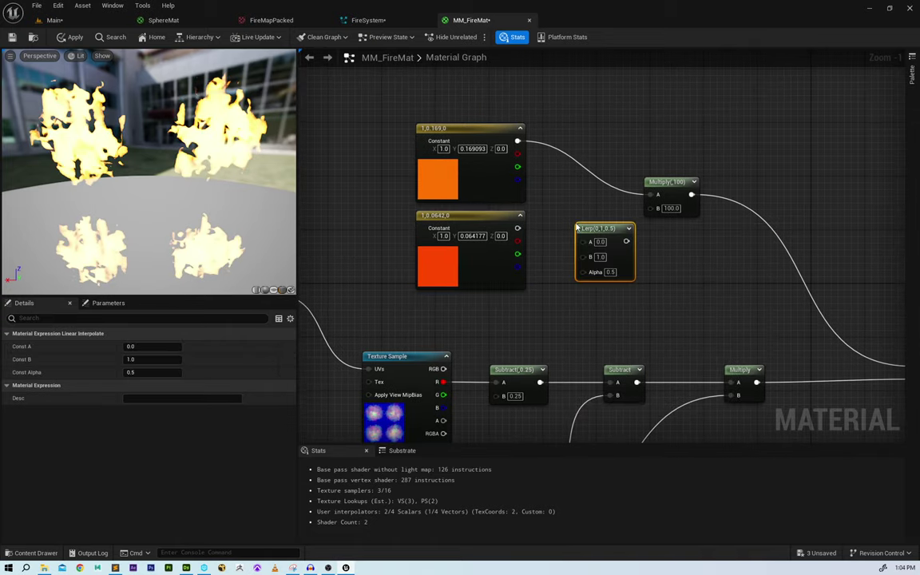
left_click_drag(595, 229, 592, 201)
left_click_drag(518, 141, 586, 215)
left_click_drag(518, 228, 696, 202)
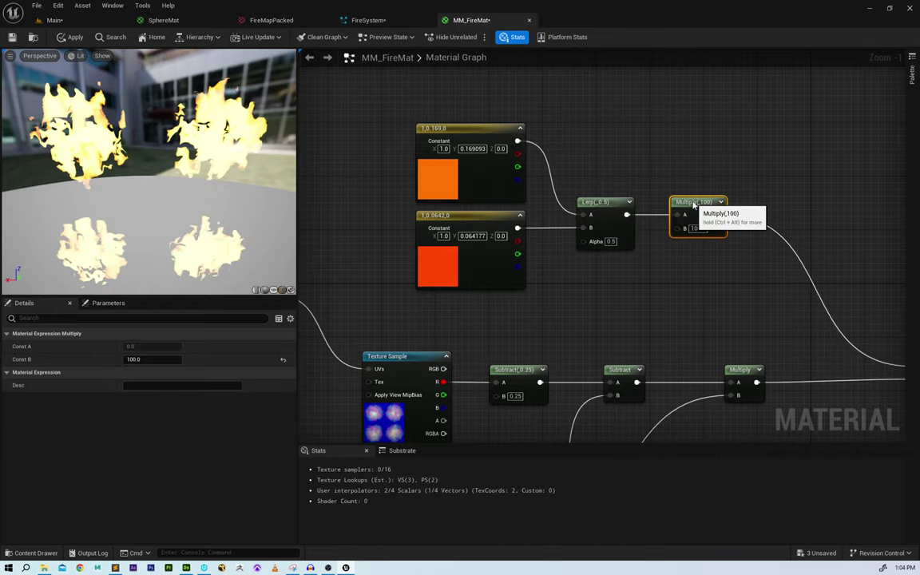
- Shift the Lerp and Multiply nodes together away from the color constants and connect the Dynamic Parameter's Param3 output to the Lerp's Alpha
left_click_drag(541, 189, 679, 232)
left_click_drag(612, 204, 684, 185)
right_click_drag(674, 272, 676, 159)
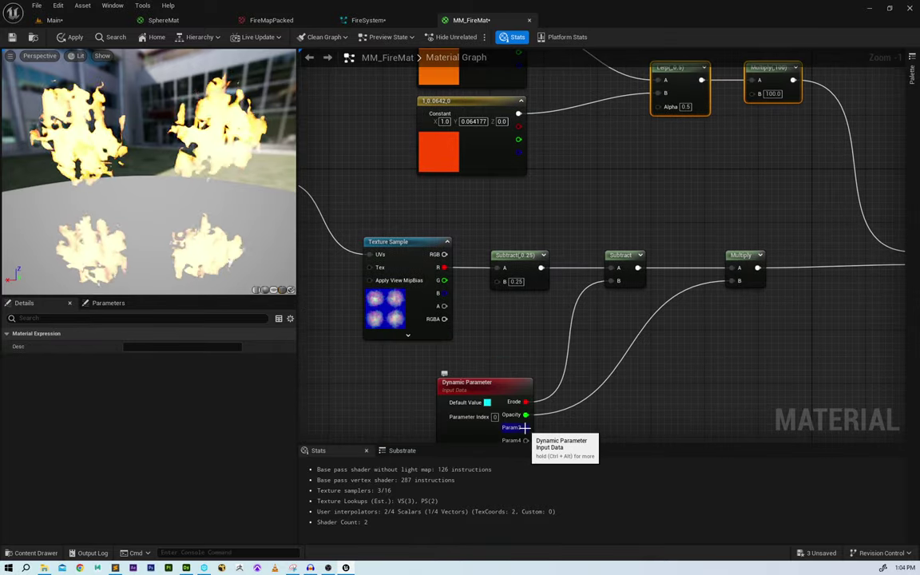
left_click_drag(525, 428, 655, 106)
- Rename the Dynamic Parameter node's third parameter, at Index 2, to ColorBlend
left_click(479, 382)
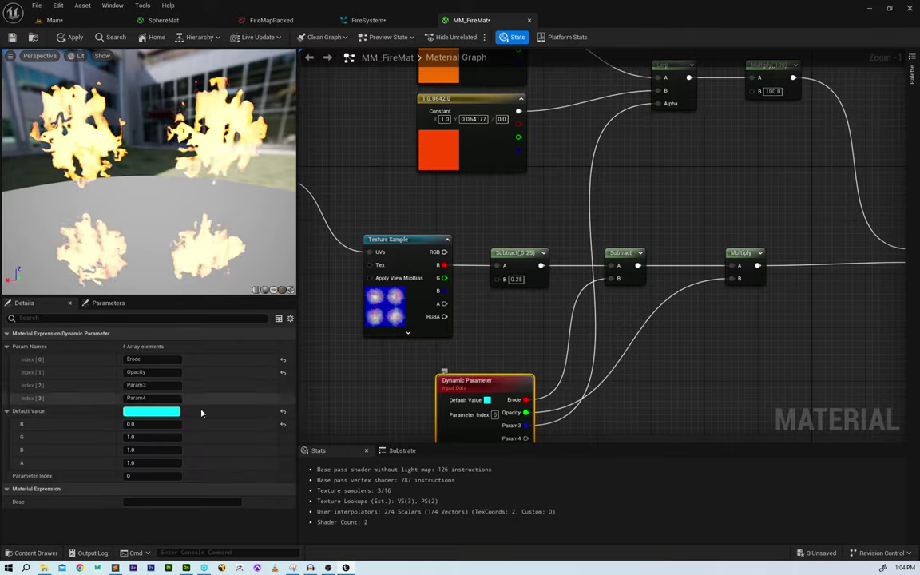
left_click(154, 386)
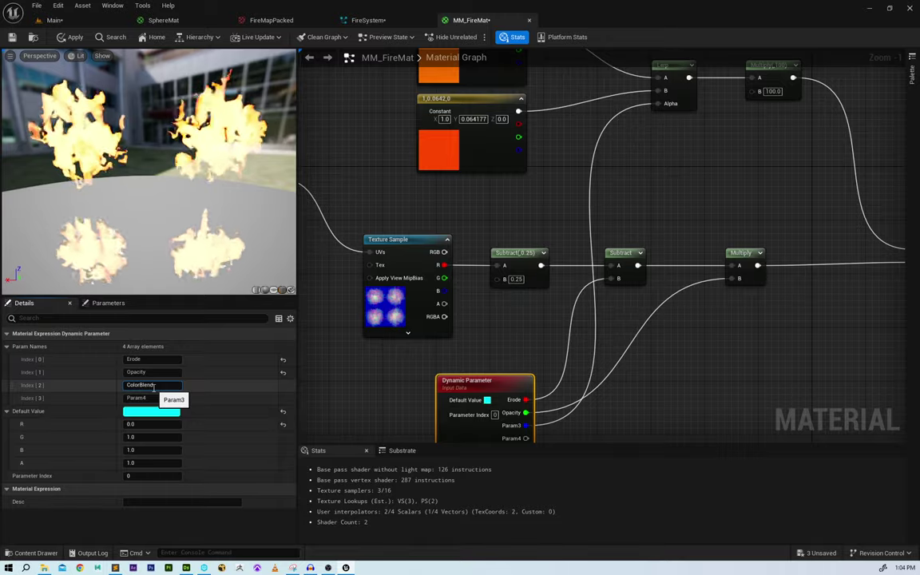
type("ColorBlend")
key("Return")
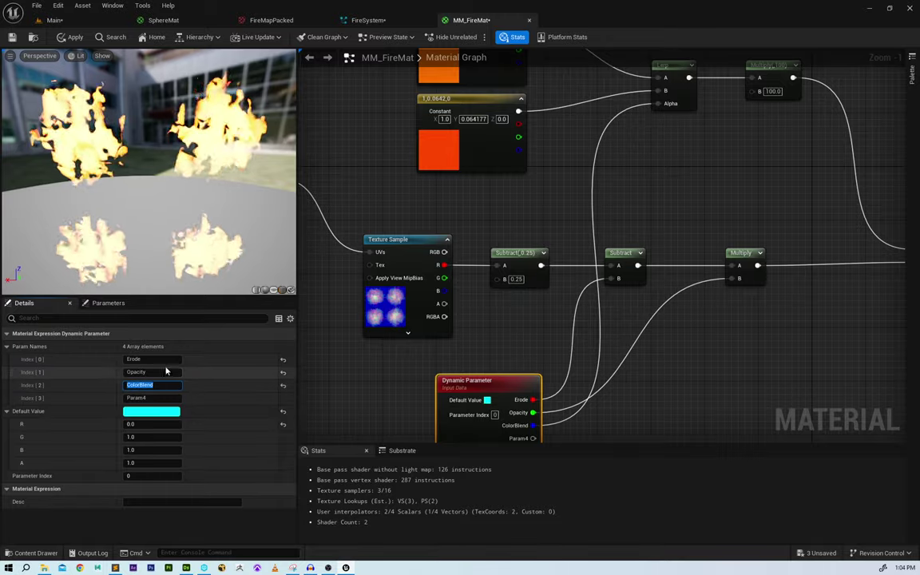
- Set the Dynamic Parameter's default B value to 0 and apply the material changes
left_click(147, 450)
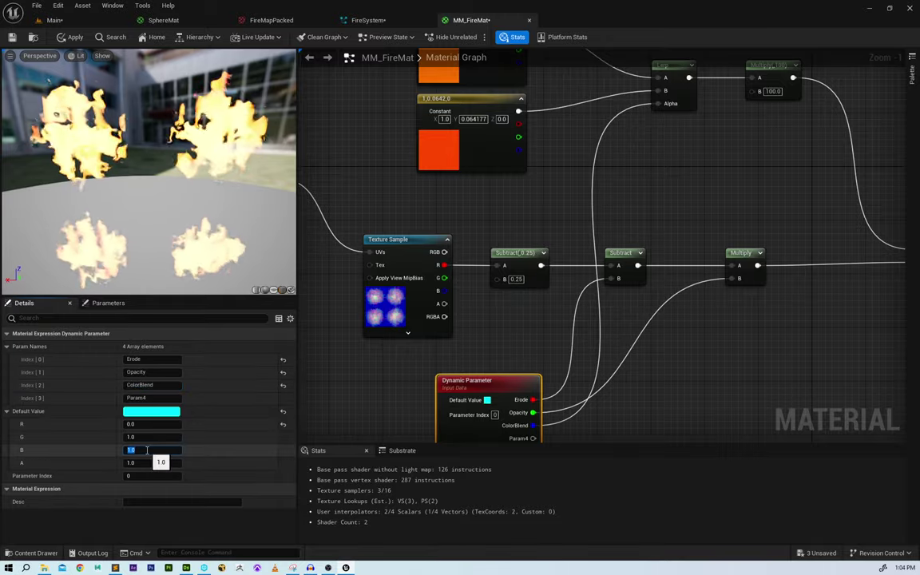
type("0")
key("Return")
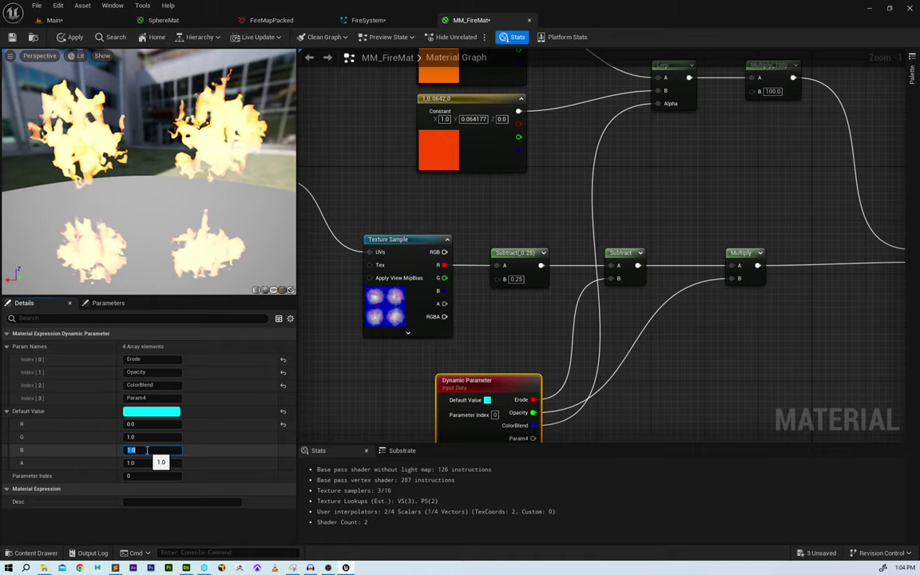
left_click(80, 41)
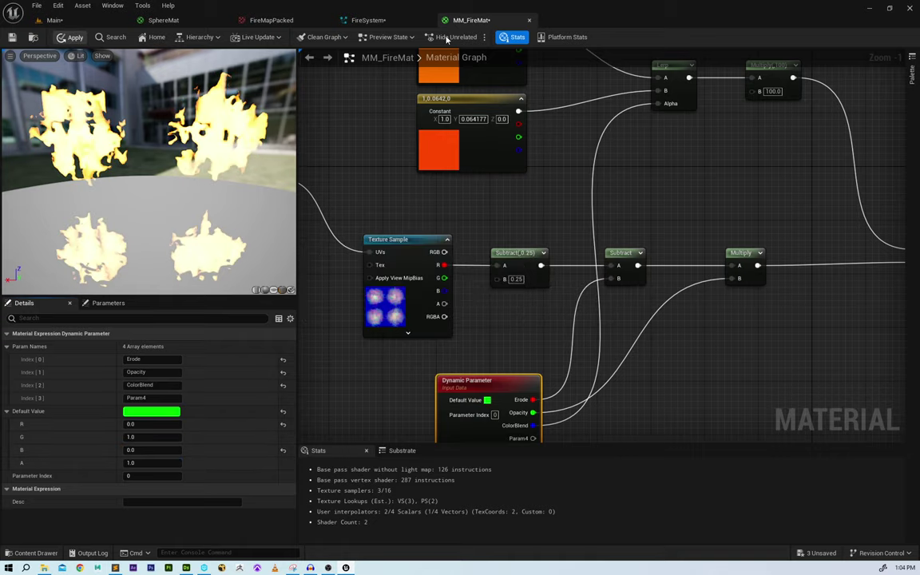
- In FireSystem's Dynamic Material Parameters, drive ColorBlend with Float from Curve, rising linearly from 0 at normalized age 0 to 1 at age 1
left_click(382, 22)
left_click(488, 297)
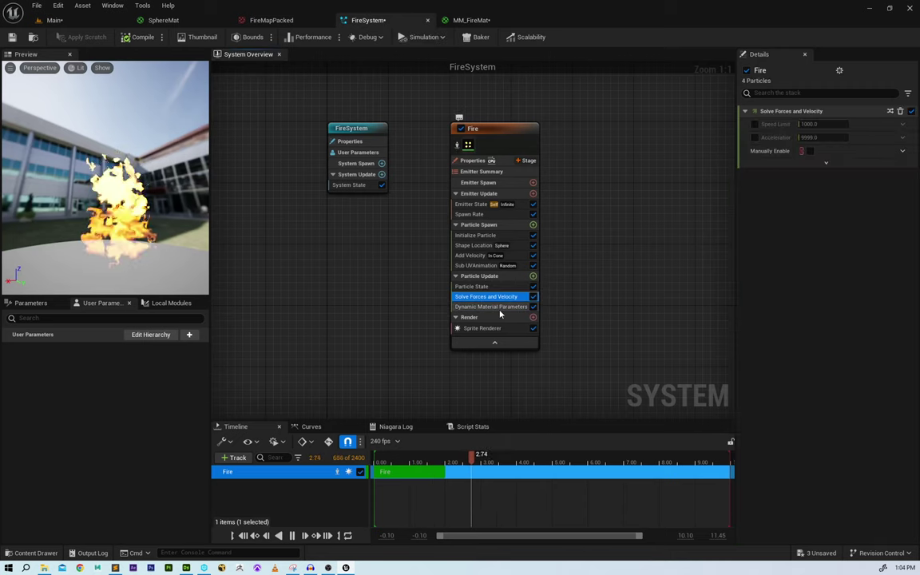
left_click(494, 307)
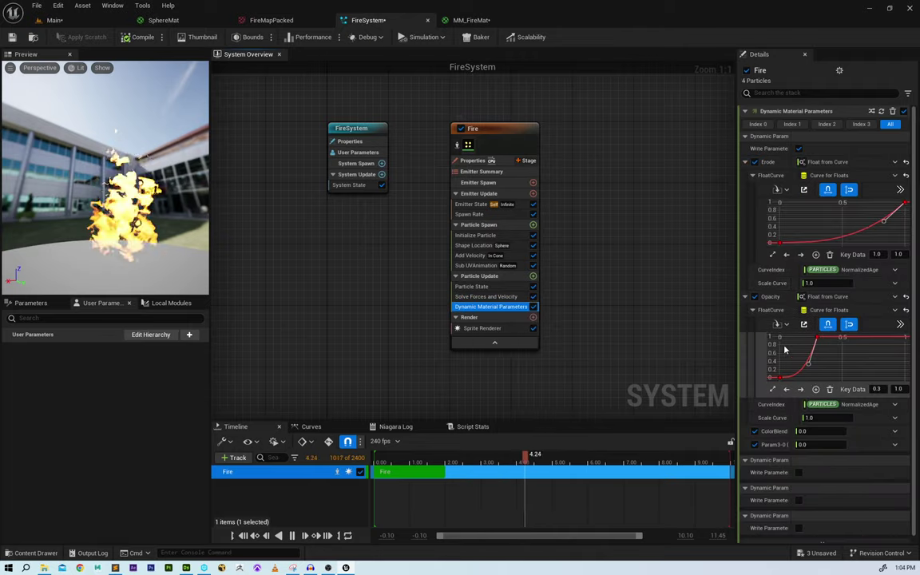
left_click(745, 162)
left_click(746, 175)
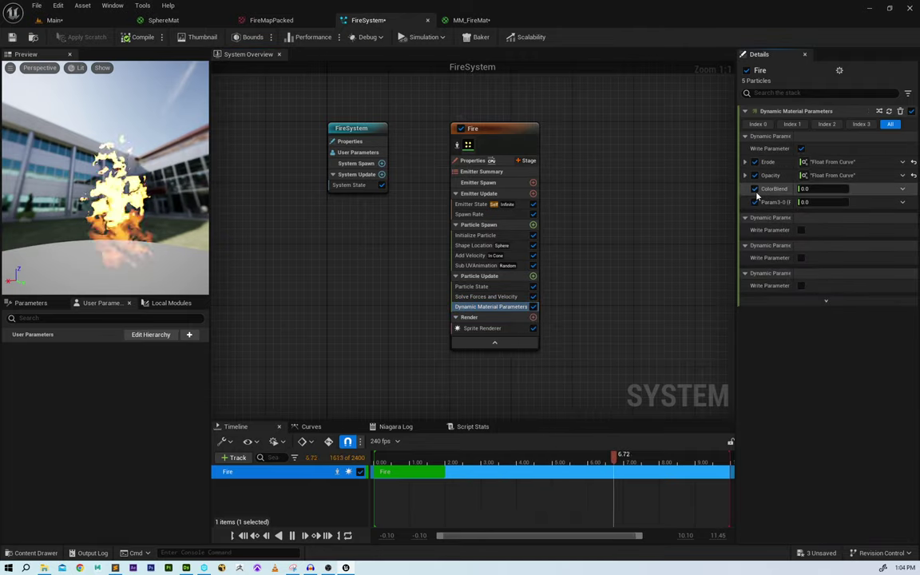
left_click(902, 189)
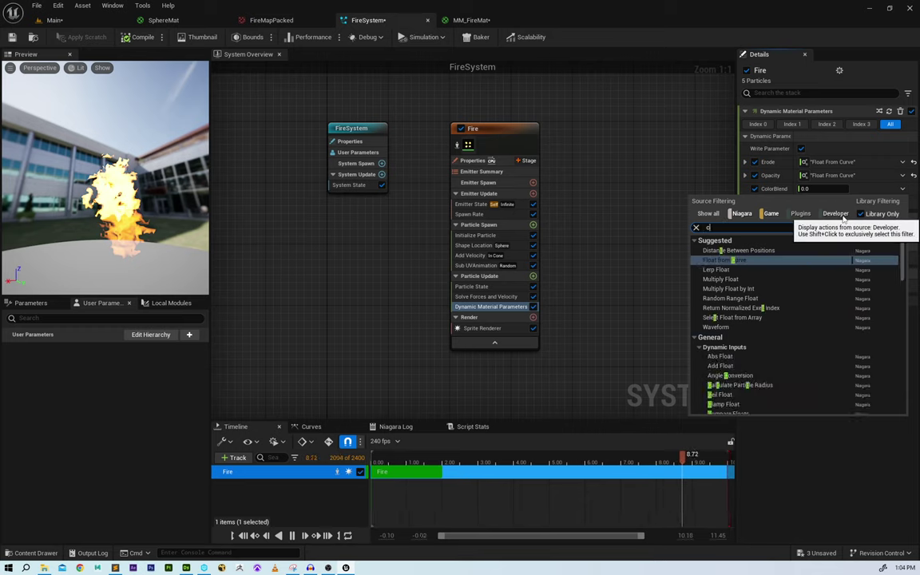
type("curve")
left_click(783, 279)
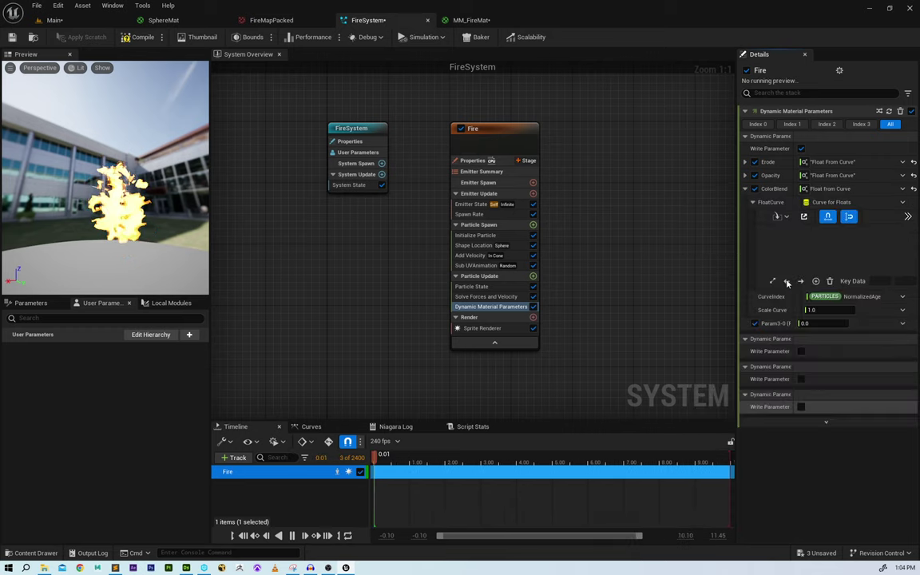
left_click(780, 228)
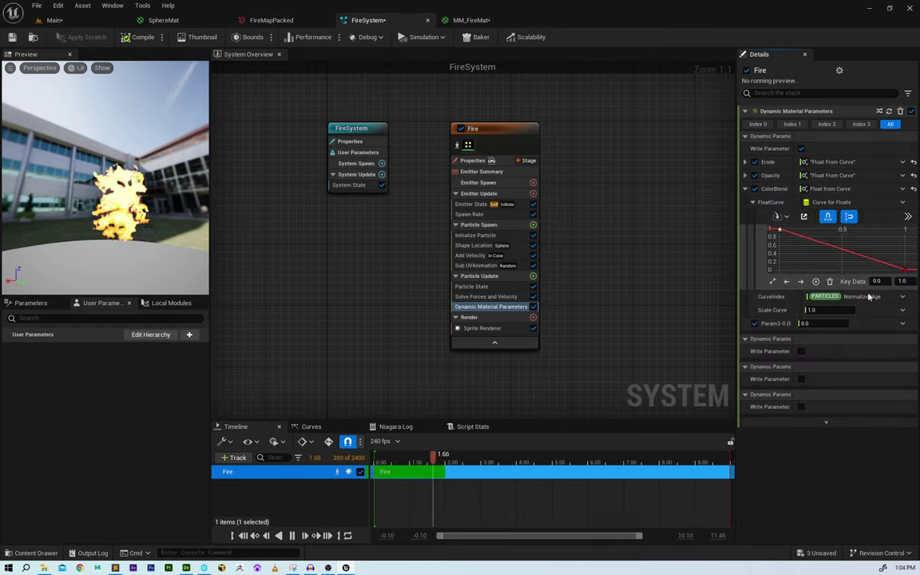
left_click(905, 270)
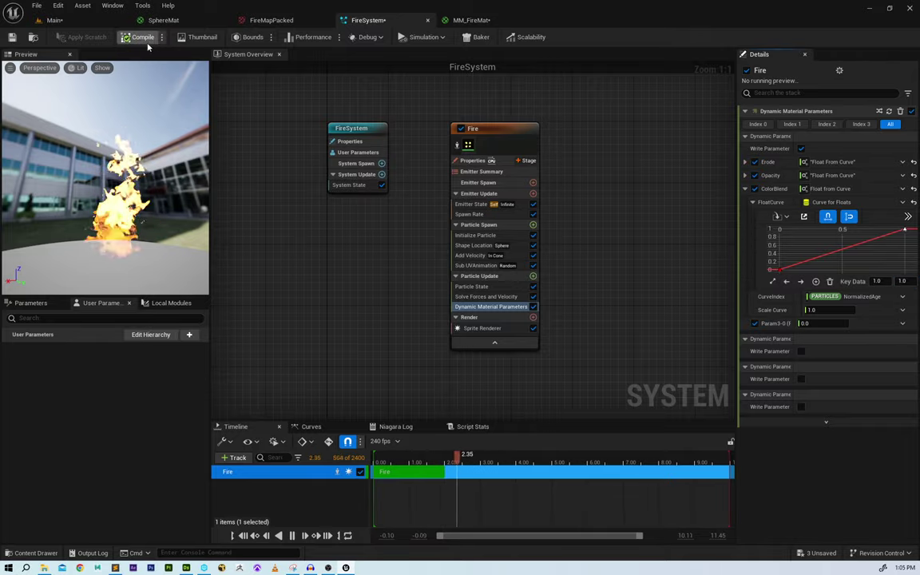
- Set the MM_FireMat color feeding Lerp A to yellow-orange (1.0, 0.355491, 0.0), apply it and check the fire in the Main level
left_click(460, 21)
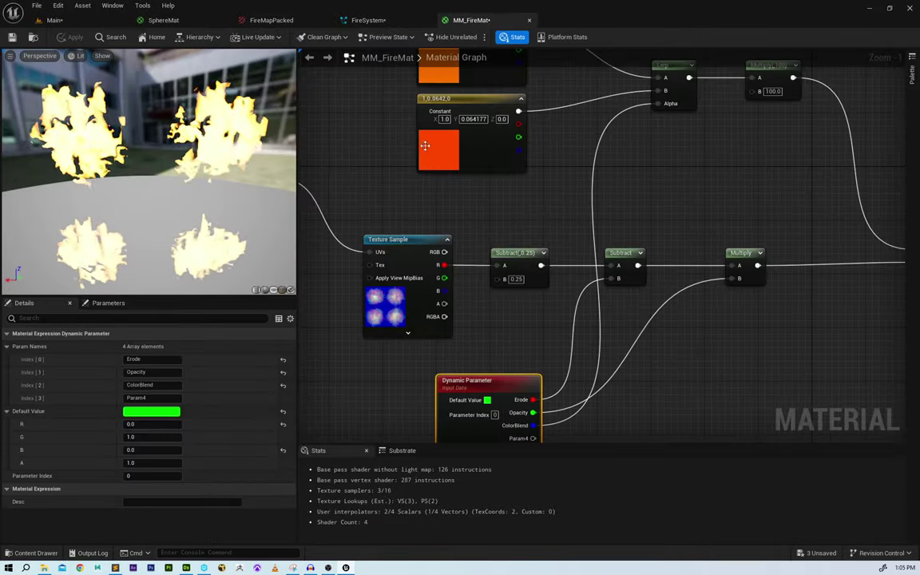
right_click_drag(384, 88, 404, 171)
left_click(452, 136)
left_click(133, 346)
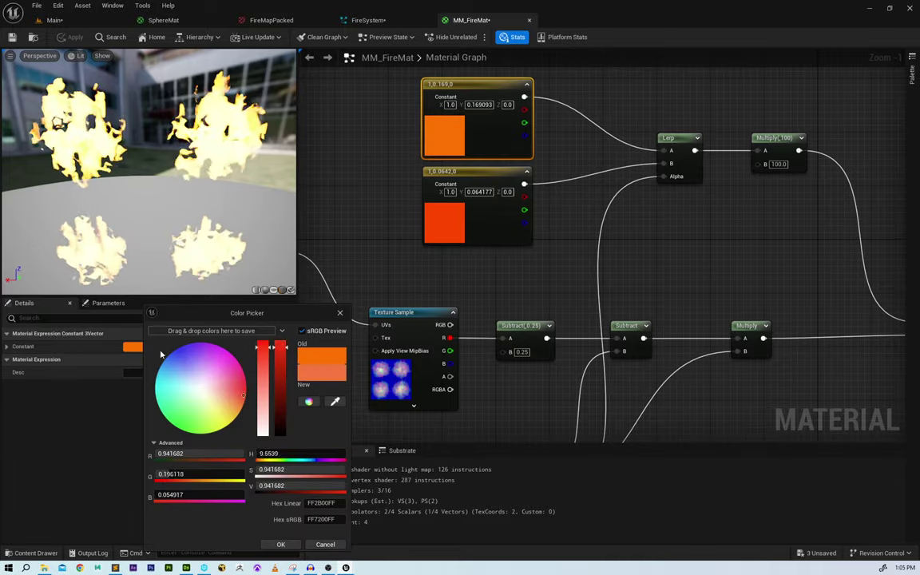
left_click(245, 406)
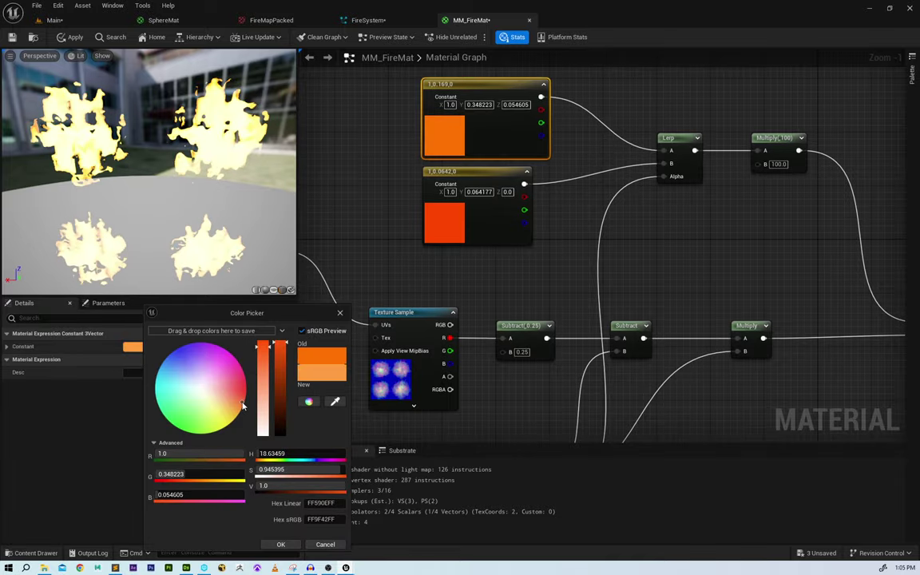
left_click(283, 544)
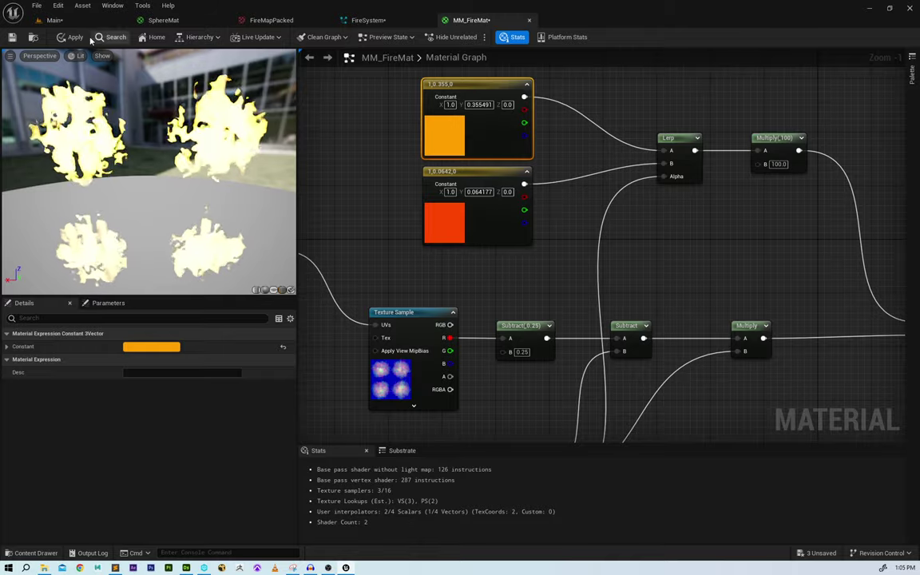
left_click(73, 38)
left_click(86, 20)
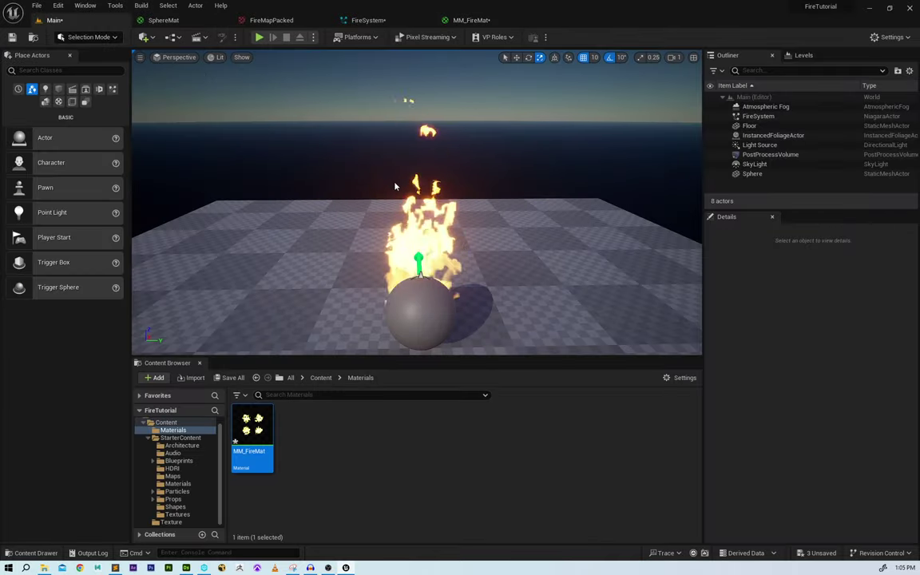
left_click_drag(447, 199, 480, 176, "alt")
right_click_drag(420, 201, 451, 201)
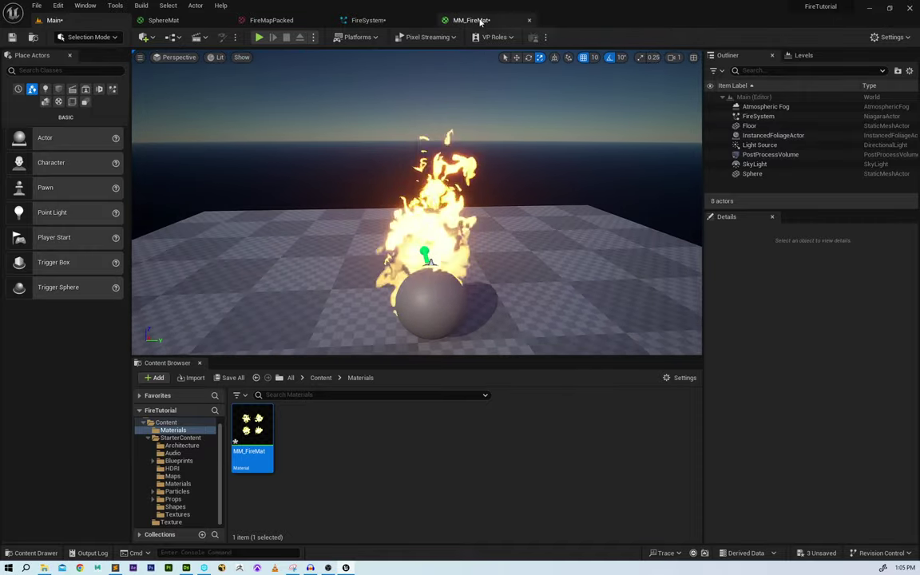
- Set the MM_FireMat color feeding Lerp B to red (1.0, 0.0, 0.00868), apply it and inspect the flames in the Main level
left_click(470, 20)
left_click(442, 220)
left_click(172, 348)
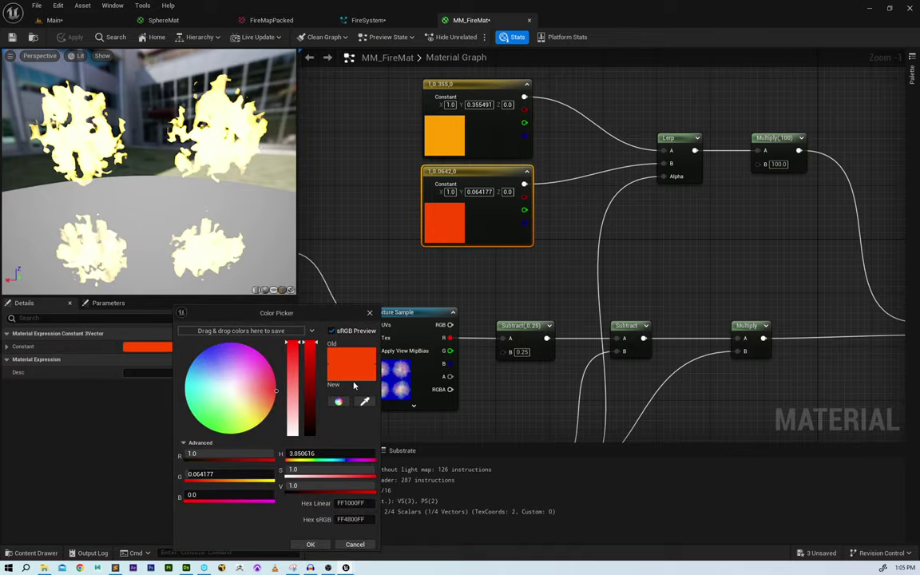
mouse_move(278, 389)
left_mouse_down()
mouse_move(277, 400)
mouse_move(284, 392)
left_mouse_up()
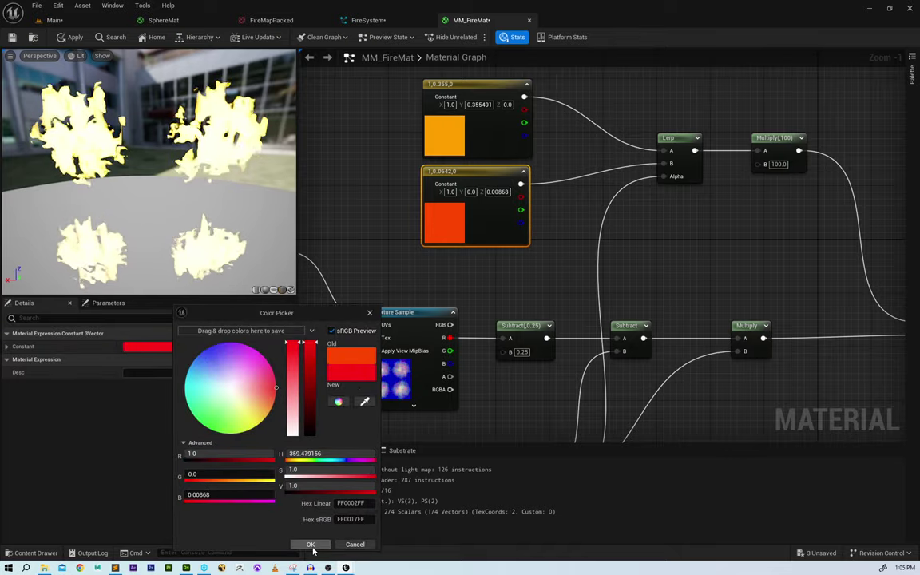
left_click(311, 545)
left_click(71, 37)
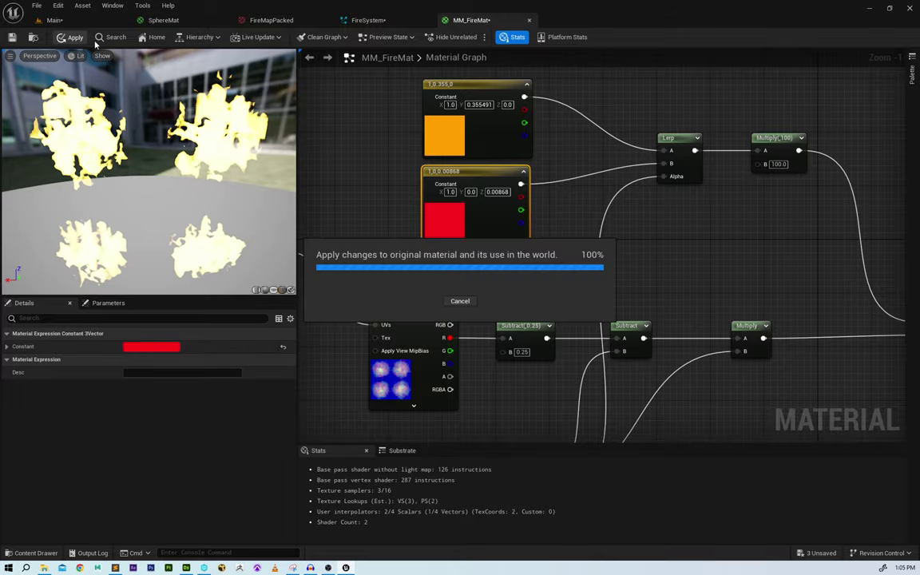
left_click(88, 24)
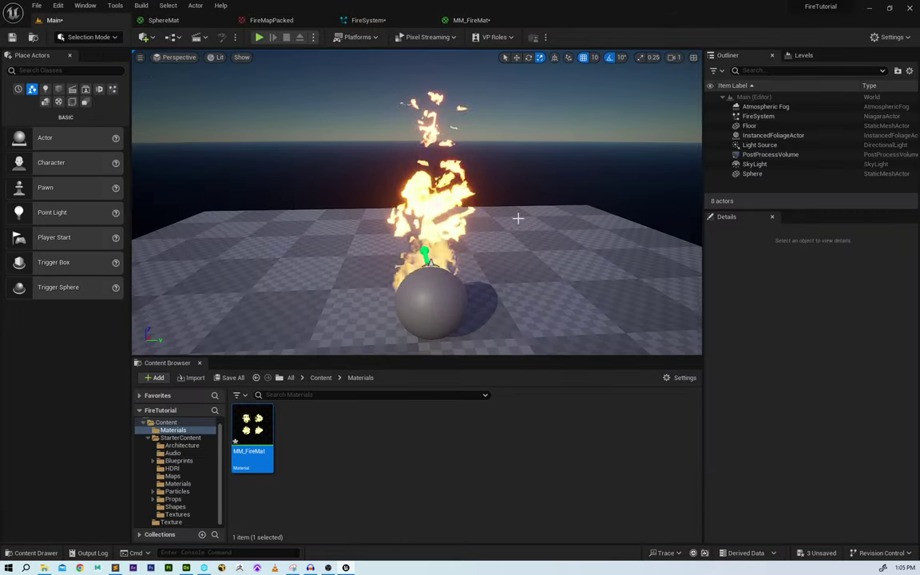
mouse_move(517, 217)
left_mouse_down("alt")
mouse_move(320, 220)
mouse_move(359, 279)
mouse_move(495, 220)
mouse_move(531, 217)
left_mouse_up("alt")
mouse_move(531, 217)
right_mouse_down("alt")
mouse_move(575, 217)
mouse_move(520, 217)
right_mouse_up("alt")
left_click_drag(519, 217, 478, 197, "alt")
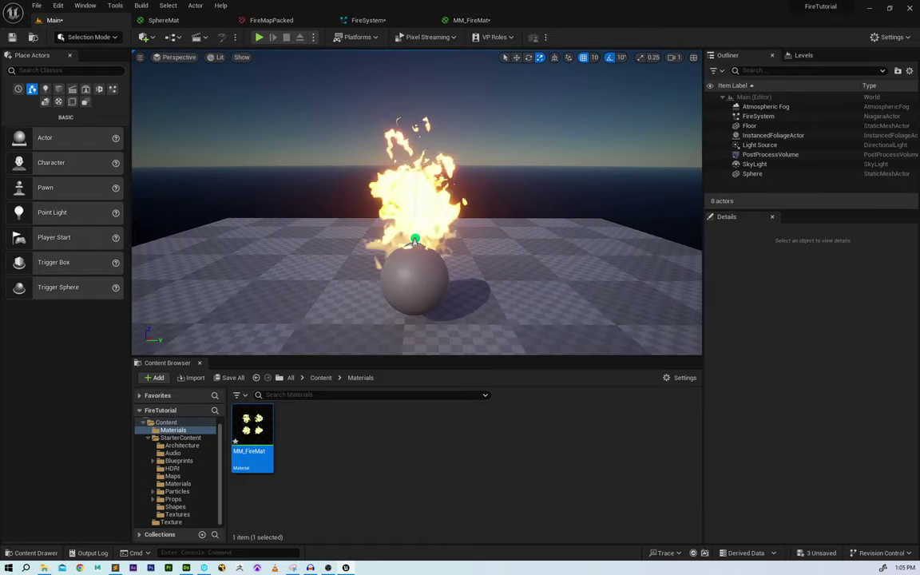
- In FireSystem's Dynamic Material Parameters, expand the Opacity curve and add a key at time 0.8 with value 1.0
left_click(471, 20)
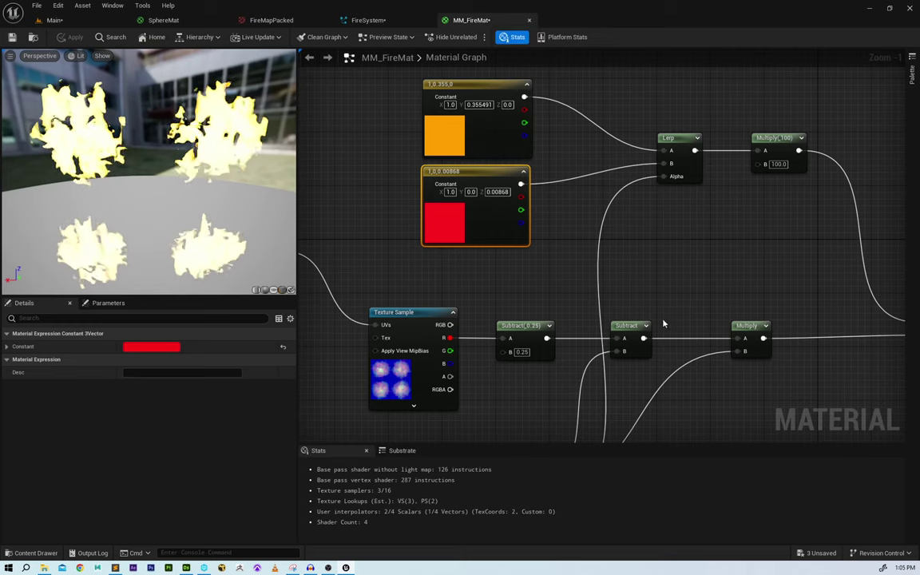
scroll(596, 286, "up", 1)
left_click(369, 20)
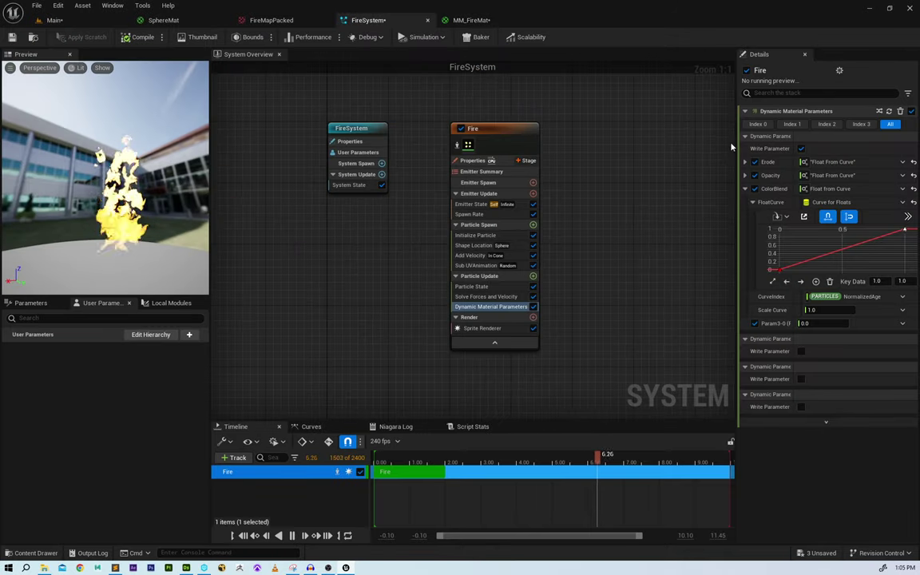
left_click(747, 188)
left_click(744, 175)
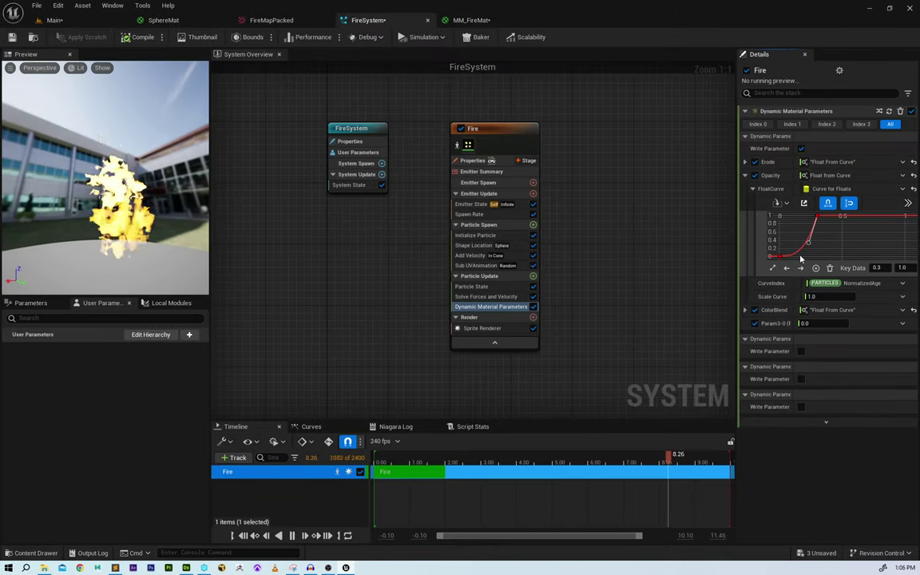
left_click_drag(809, 210, 808, 210)
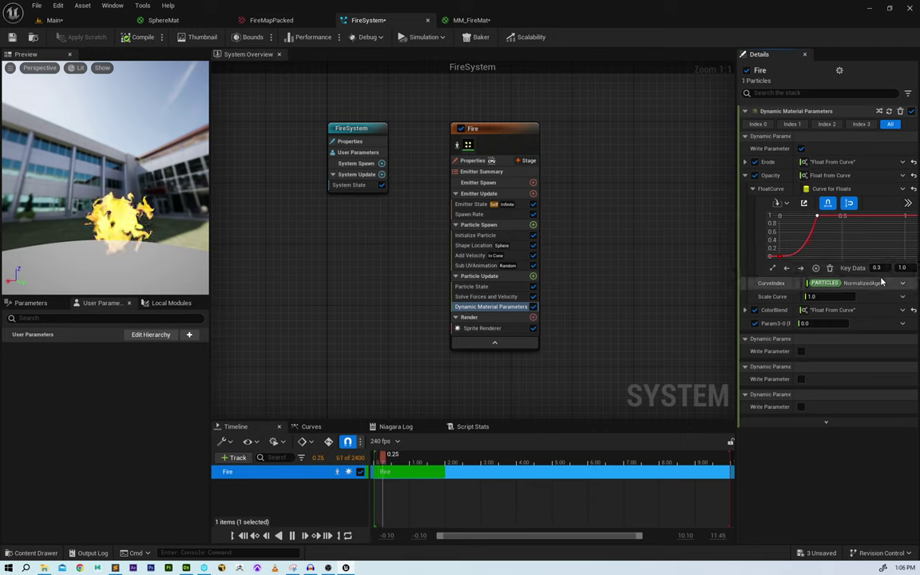
right_click(896, 231)
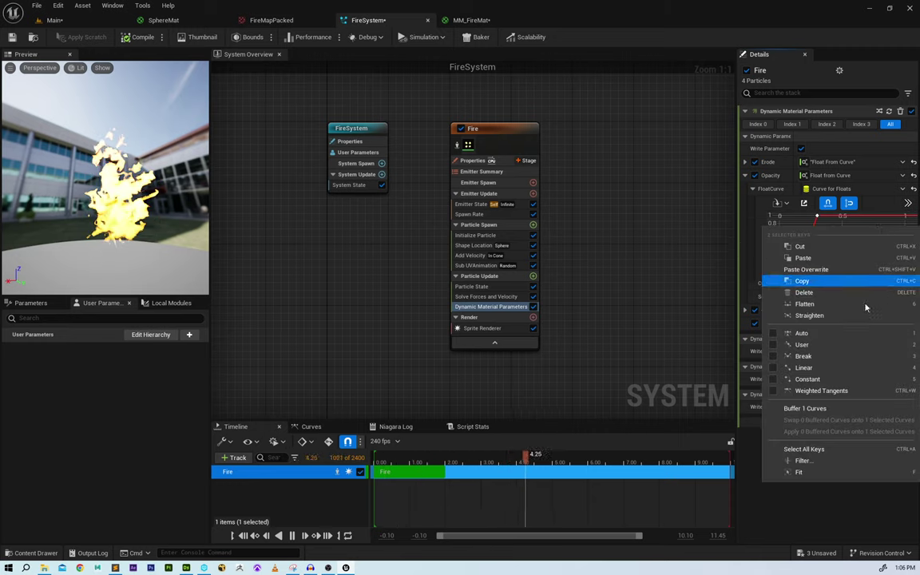
left_click(877, 228)
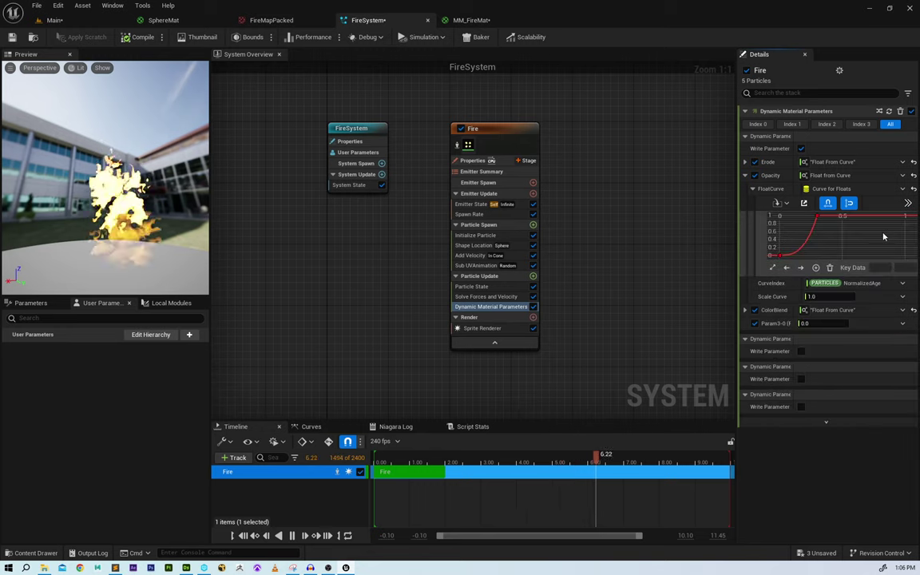
right_click(883, 232)
left_click(882, 234)
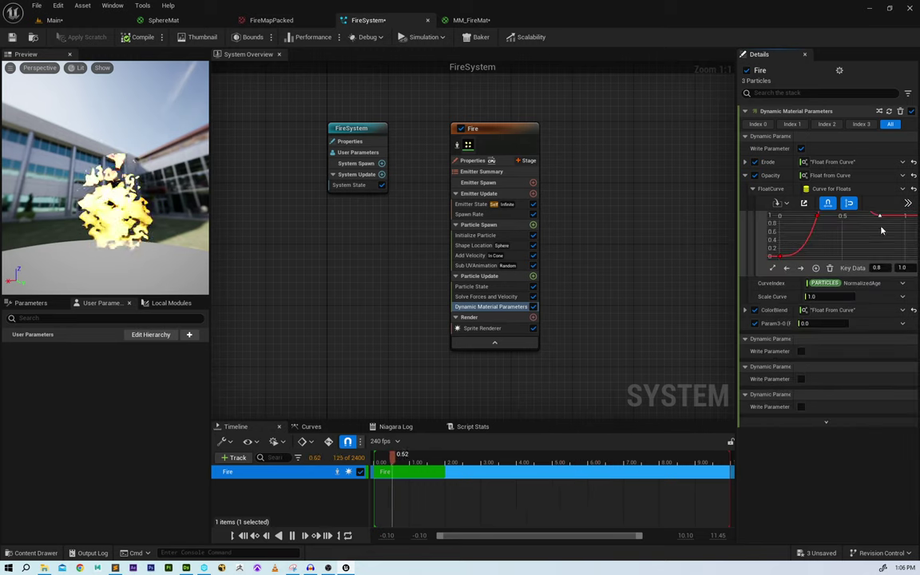
- Add an end key to the Opacity curve at time 1.0 with value 0.0
scroll(849, 234, "down", 3)
right_click(884, 234)
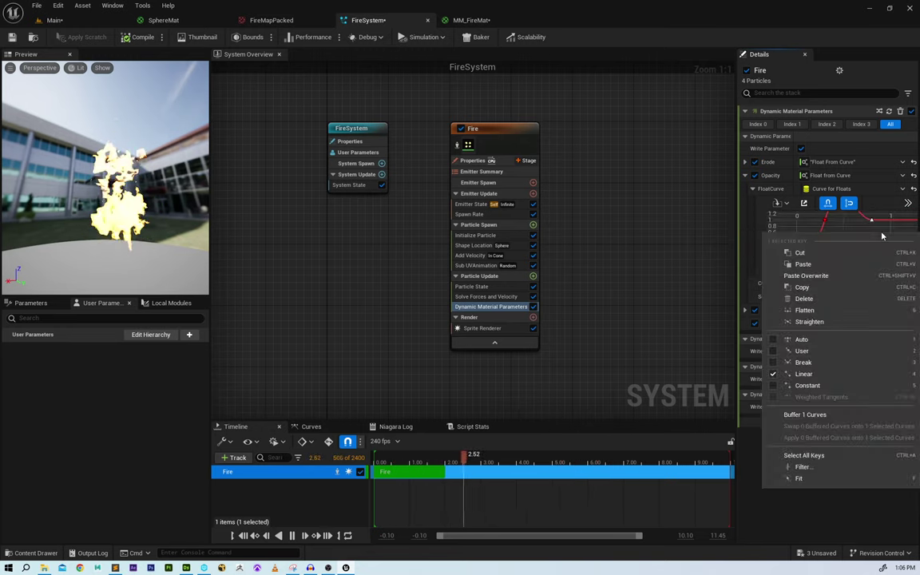
right_click(877, 231)
key("f")
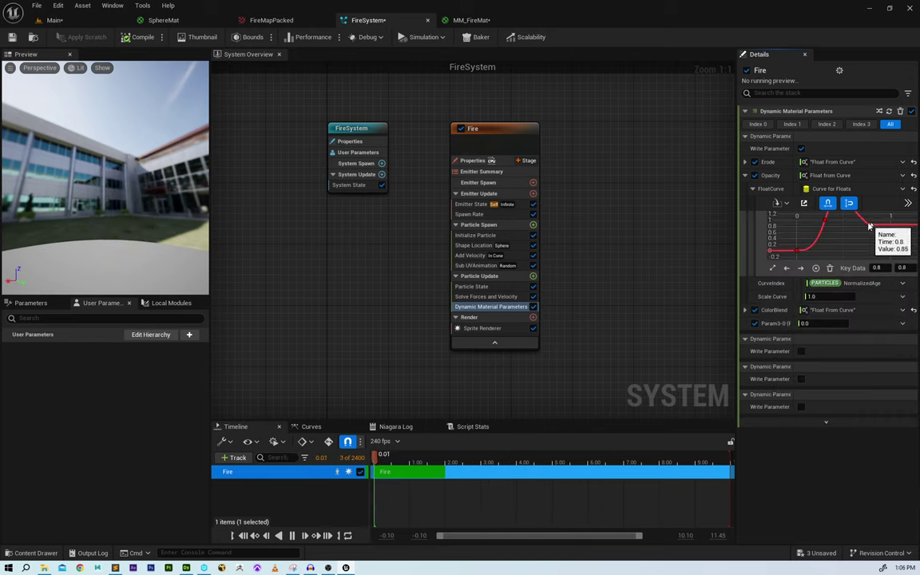
right_click(887, 236)
left_click(870, 253)
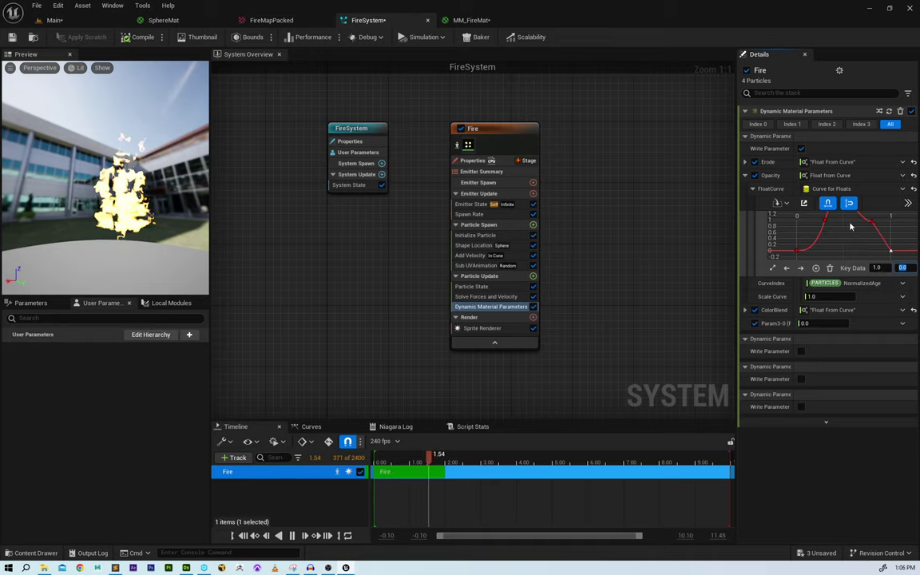
- Undo the last key moves on the Opacity curve
scroll(850, 227, "down", 3)
middle_click_drag(851, 227, 860, 240)
key("ctrl+z")
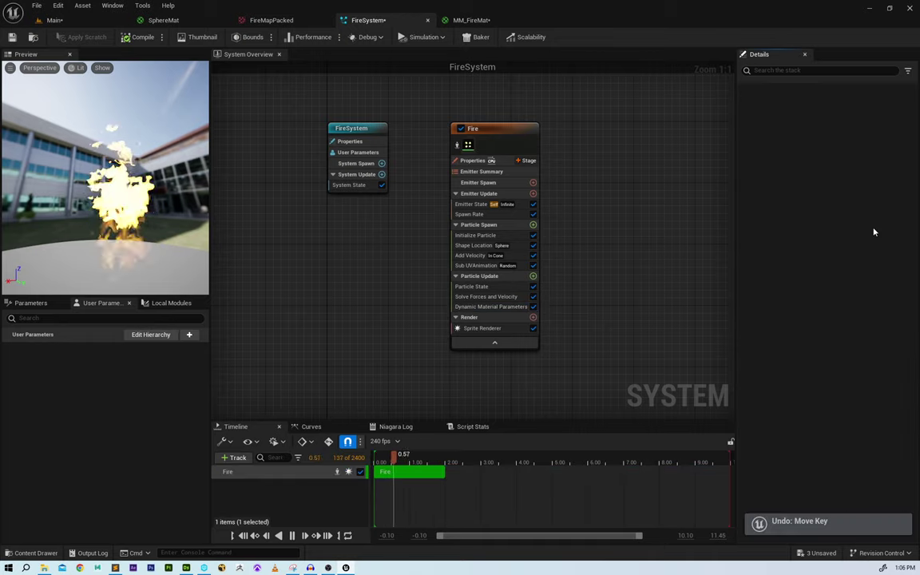
left_click(490, 307)
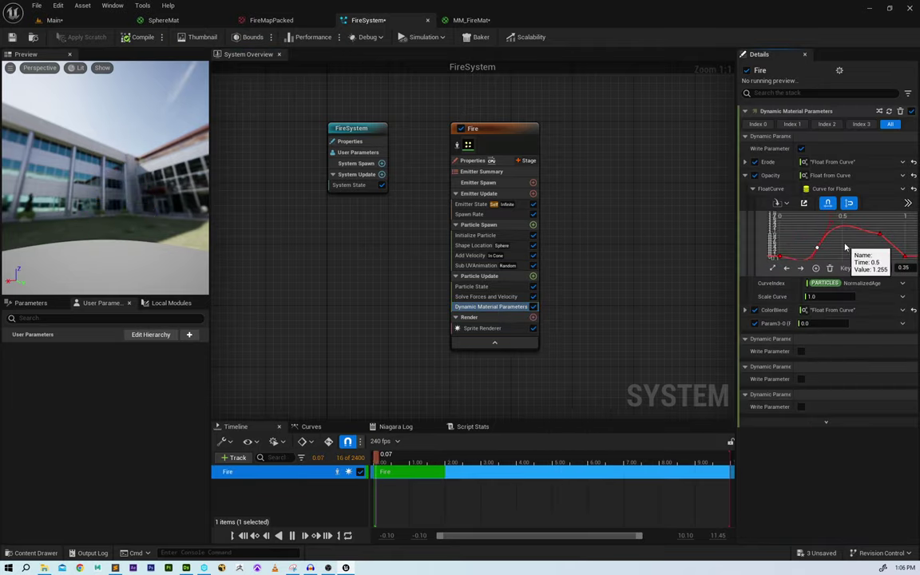
key("ctrl+z")
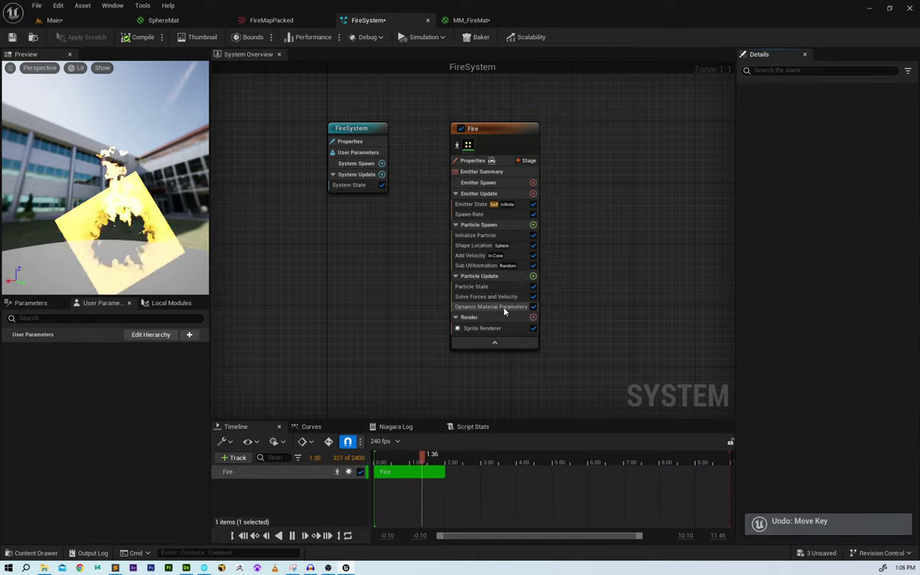
- Break the tangents of the Opacity curve's key at time 0.3 and level the curve between it and the falloff key at about 0.9
left_click(504, 309)
left_click_drag(826, 234, 830, 217)
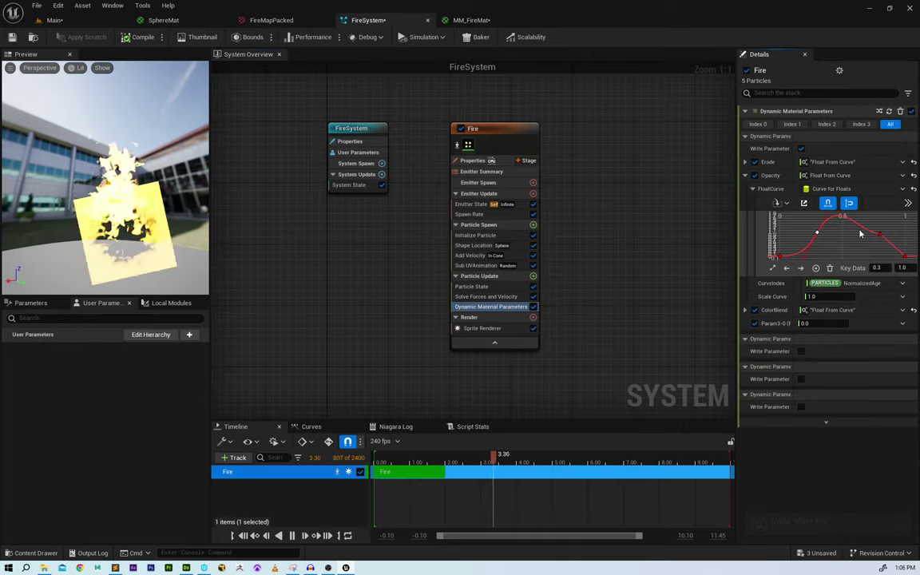
mouse_move(861, 233)
right_mouse_down()
mouse_move(877, 226)
mouse_move(858, 247)
right_mouse_up()
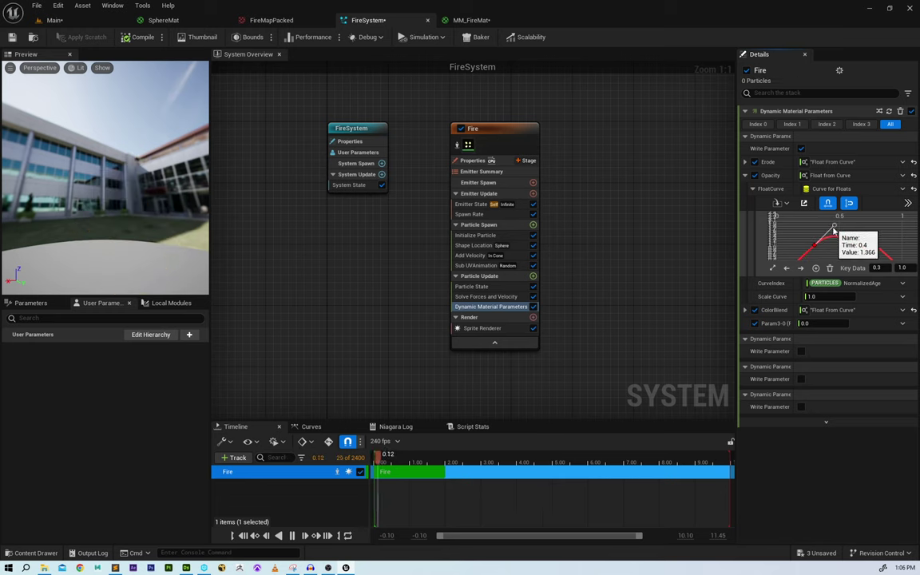
right_click(815, 249)
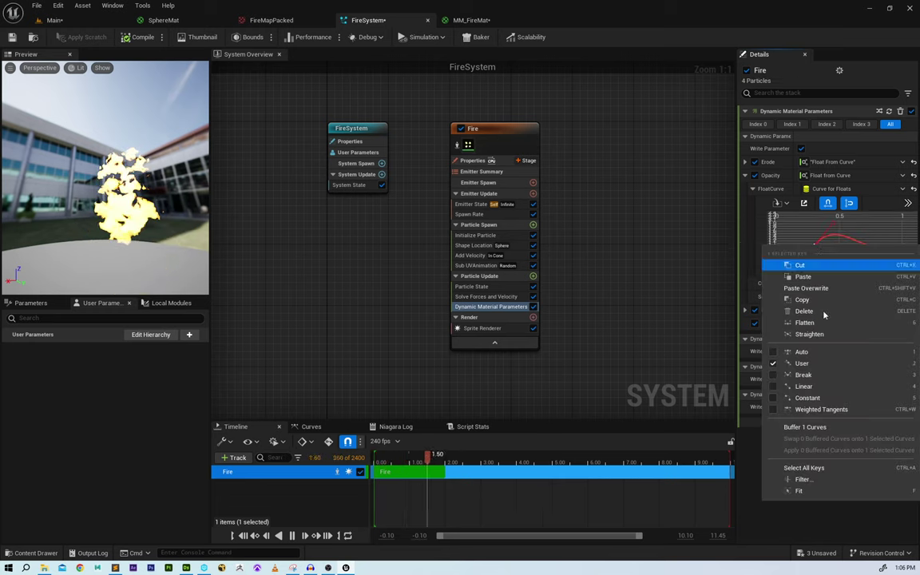
left_click(807, 376)
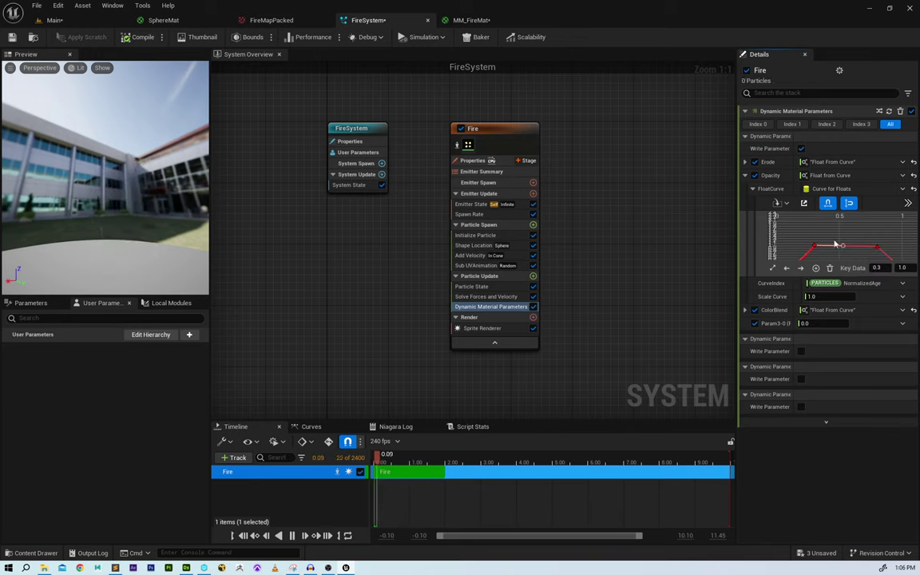
right_click_drag(877, 236, 884, 214)
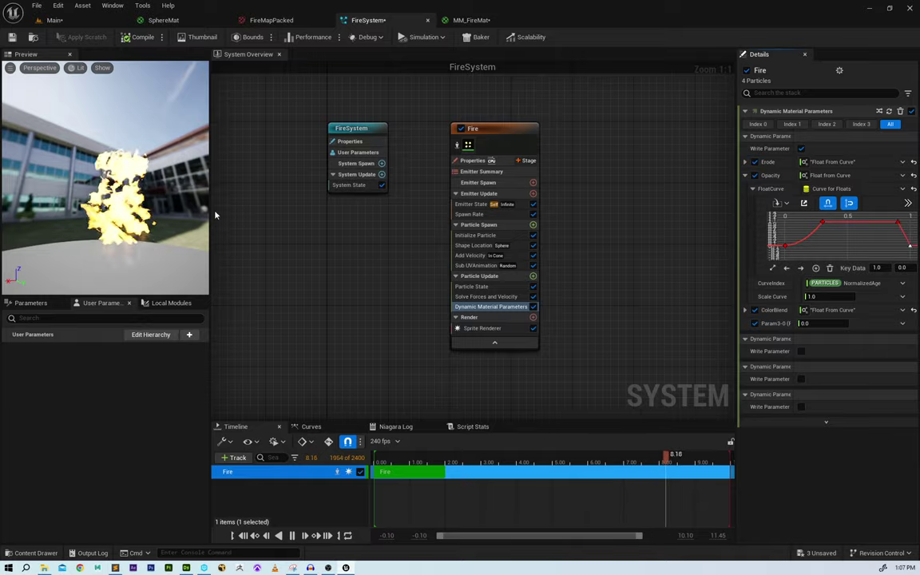
- Inspect the fire from several angles in the Main level and save all modified assets
left_click(54, 20)
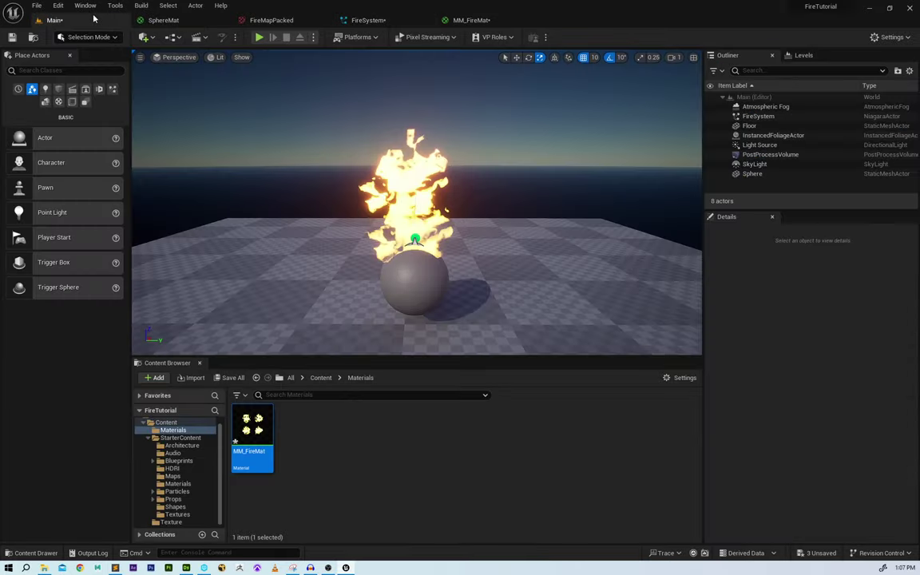
right_click_drag(444, 178, 444, 104)
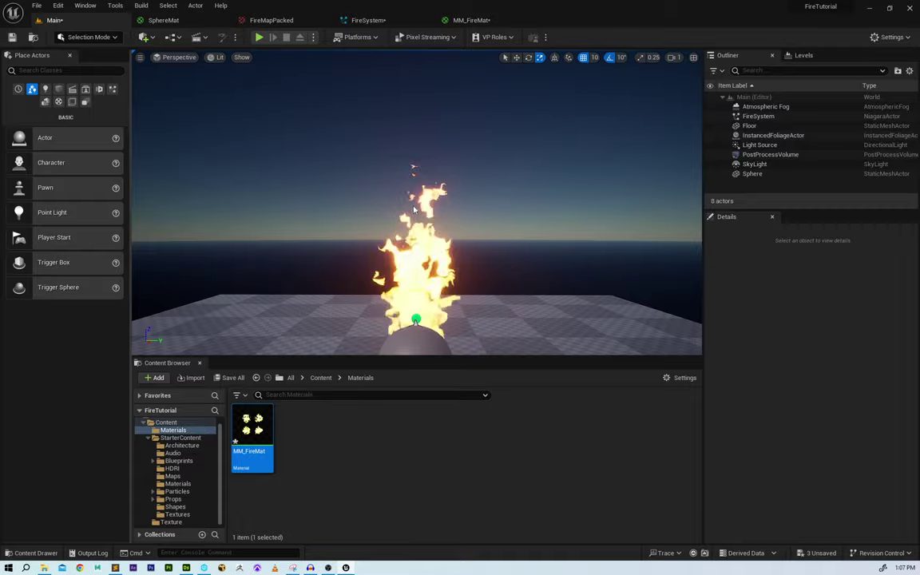
mouse_move(413, 205)
right_mouse_down()
mouse_move(351, 239)
mouse_move(432, 248)
mouse_move(452, 200)
right_mouse_up()
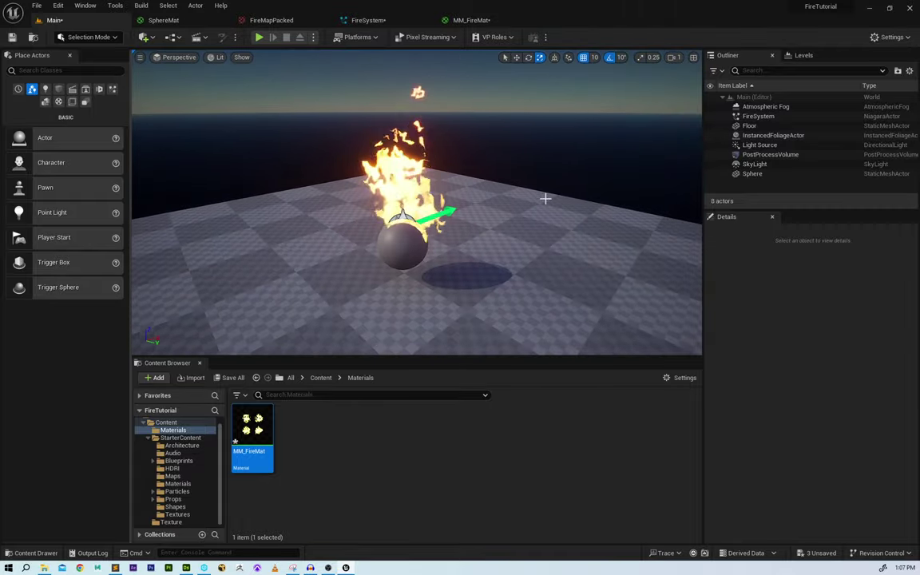
mouse_move(544, 197)
right_mouse_down()
mouse_move(479, 200)
mouse_move(583, 200)
mouse_move(540, 192)
mouse_move(540, 160)
mouse_move(540, 216)
right_mouse_up()
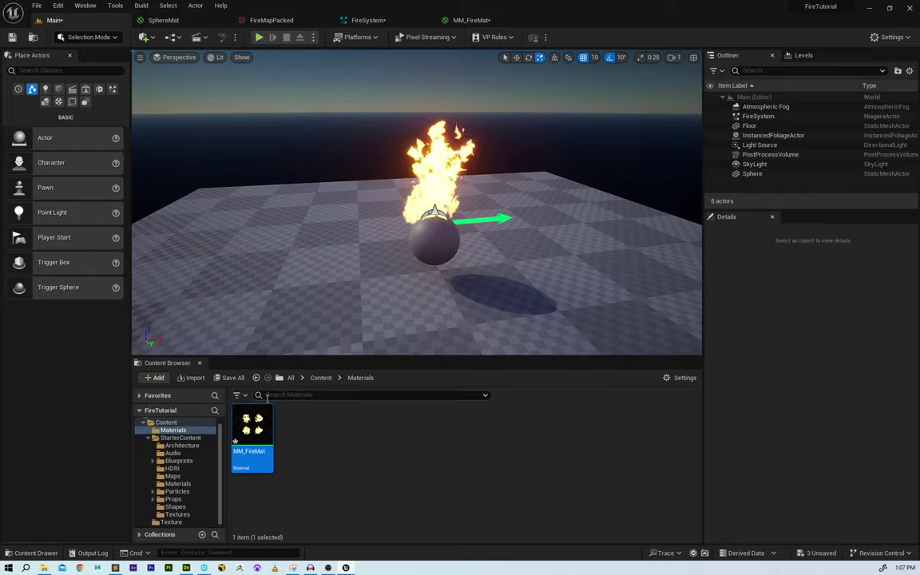
left_click(231, 378)
left_click(535, 393)
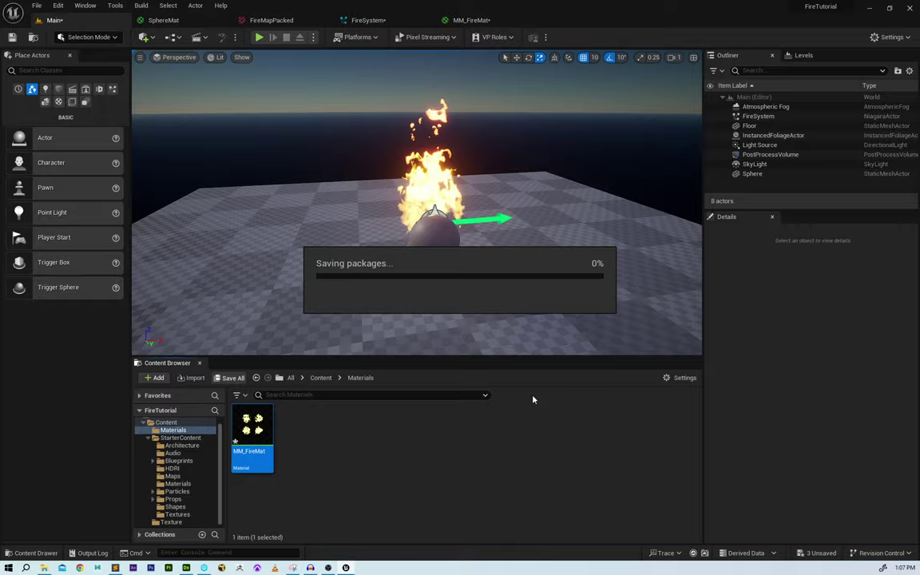
mouse_move(462, 197)
right_mouse_down()
mouse_move(359, 160)
mouse_move(559, 164)
mouse_move(500, 276)
mouse_move(527, 120)
mouse_move(475, 168)
mouse_move(463, 196)
mouse_move(403, 212)
mouse_move(416, 208)
mouse_move(421, 182)
right_mouse_up()
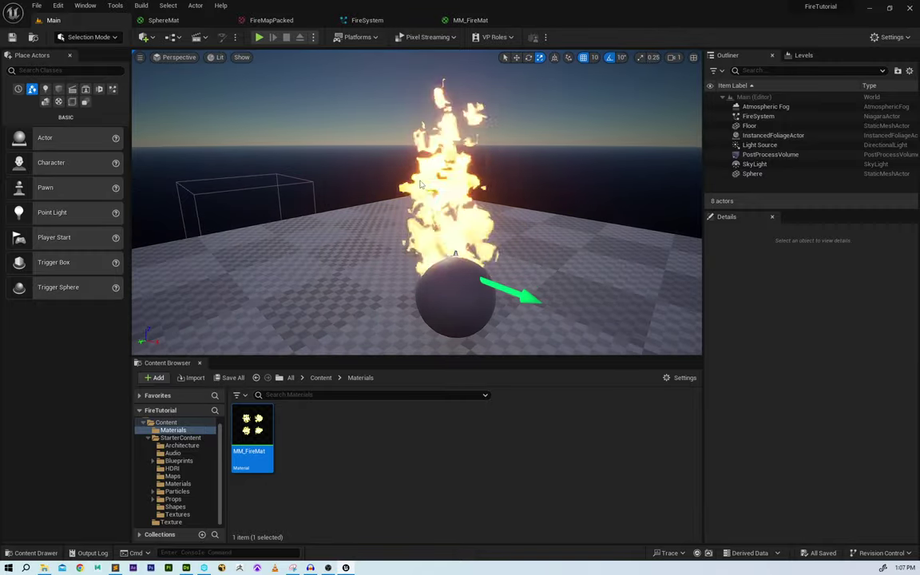
- Create a new material named MM_SmokeMat in the Materials folder and open it for editing
mouse_move(422, 180)
right_mouse_down()
mouse_move(447, 178)
mouse_move(432, 184)
right_mouse_up()
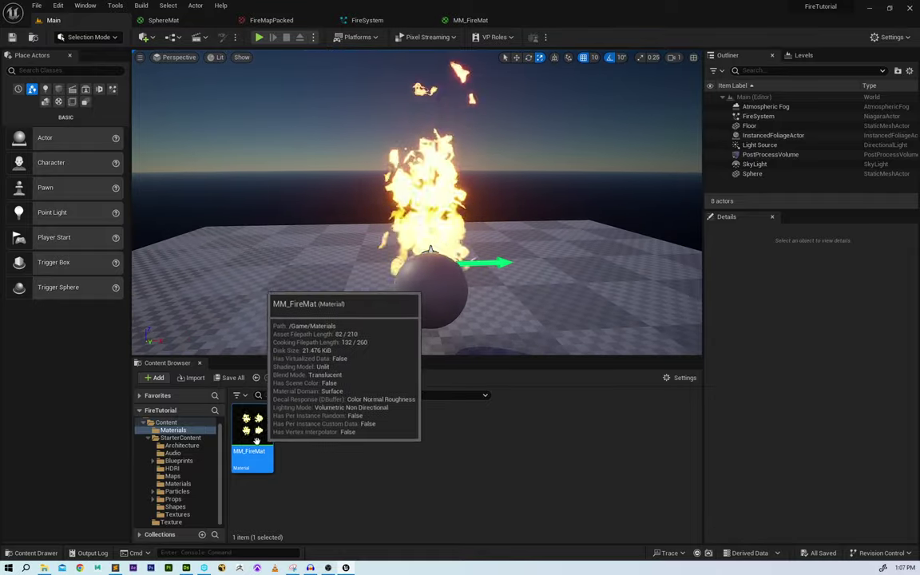
right_click(331, 452)
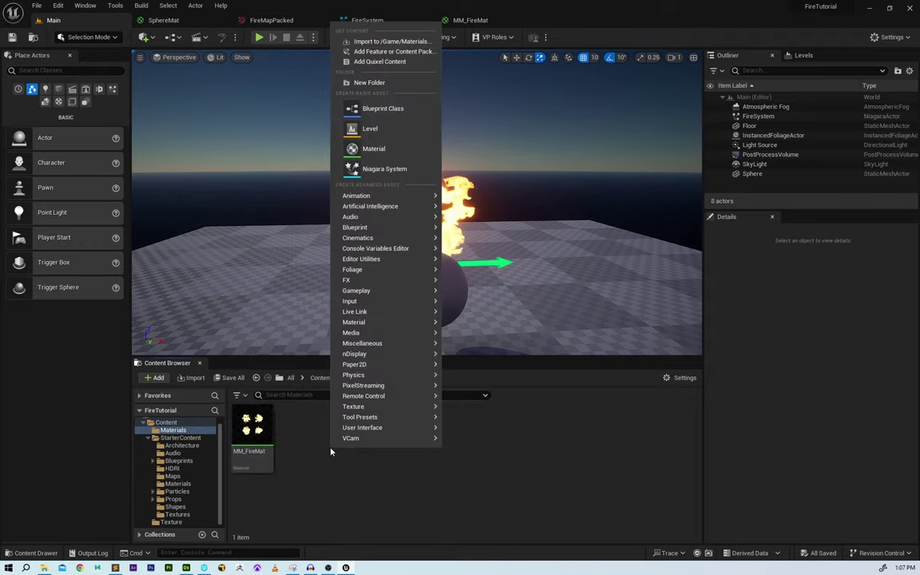
left_click(373, 148)
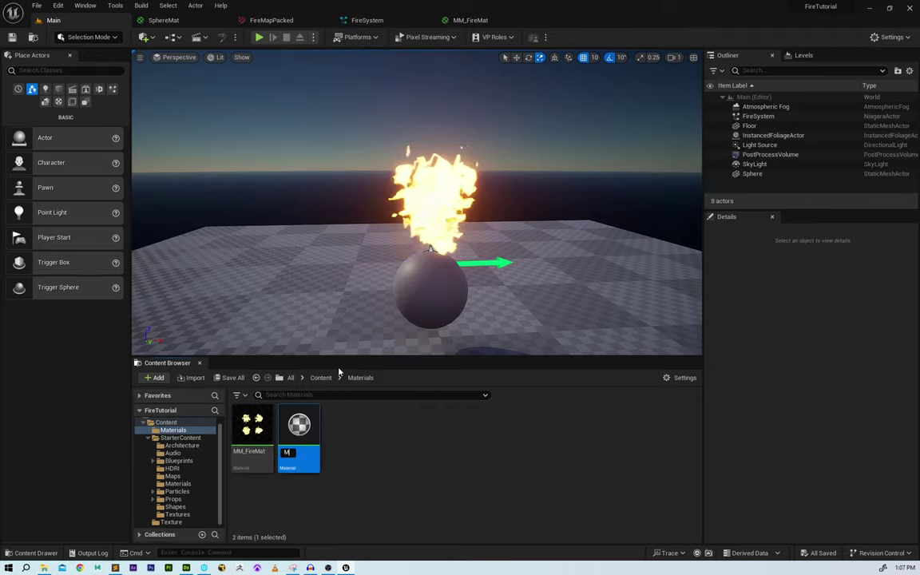
type("MM_SmokeMat")
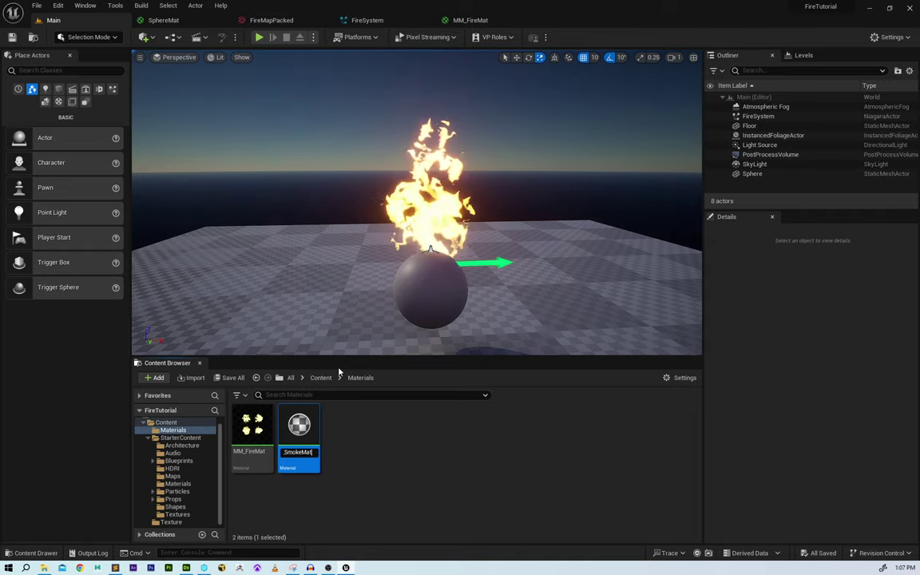
key("Return")
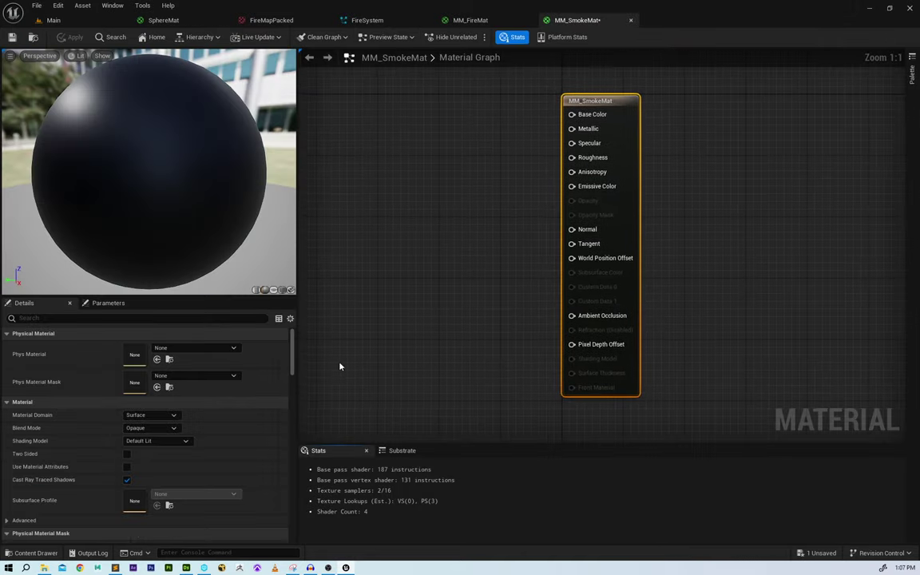
- Set the MM_SmokeMat material's Blend Mode to Translucent
right_click_drag(475, 171, 549, 181)
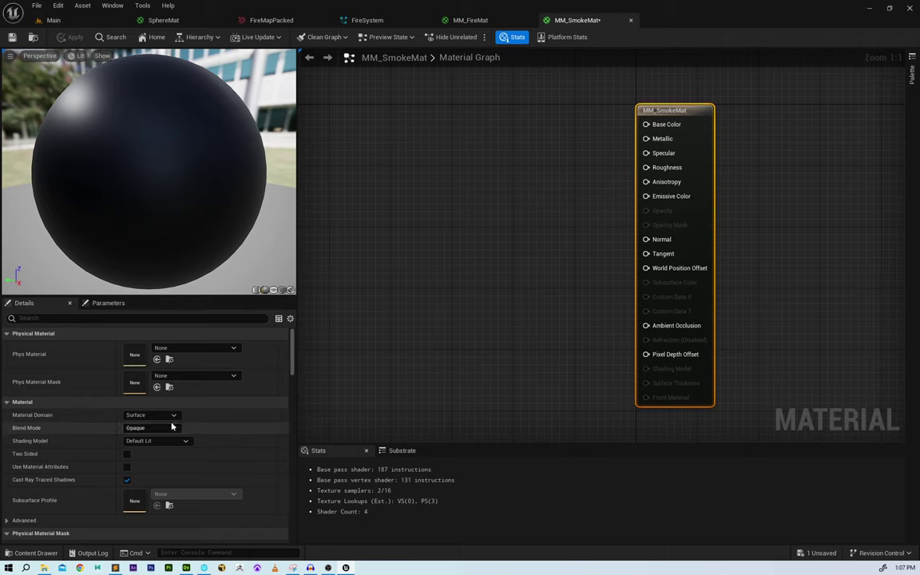
left_click(159, 430)
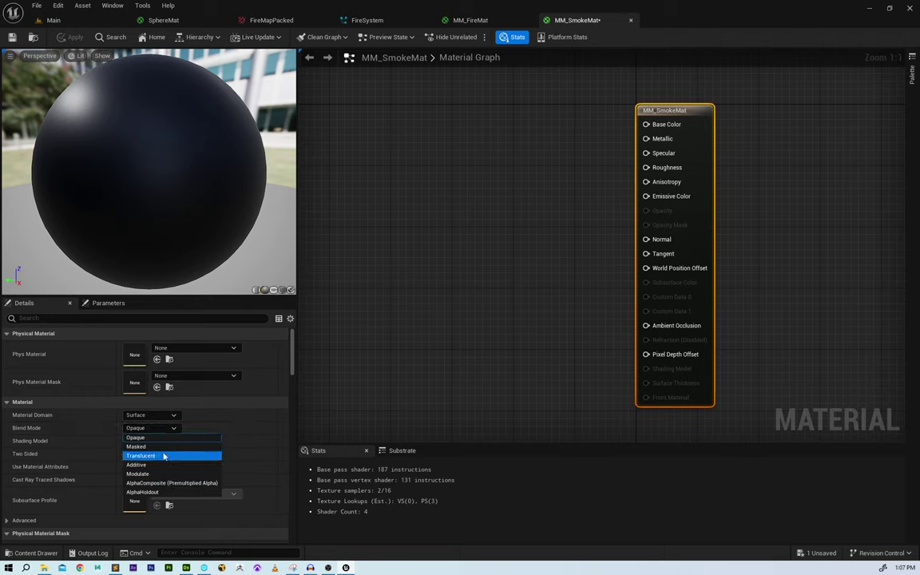
left_click(165, 455)
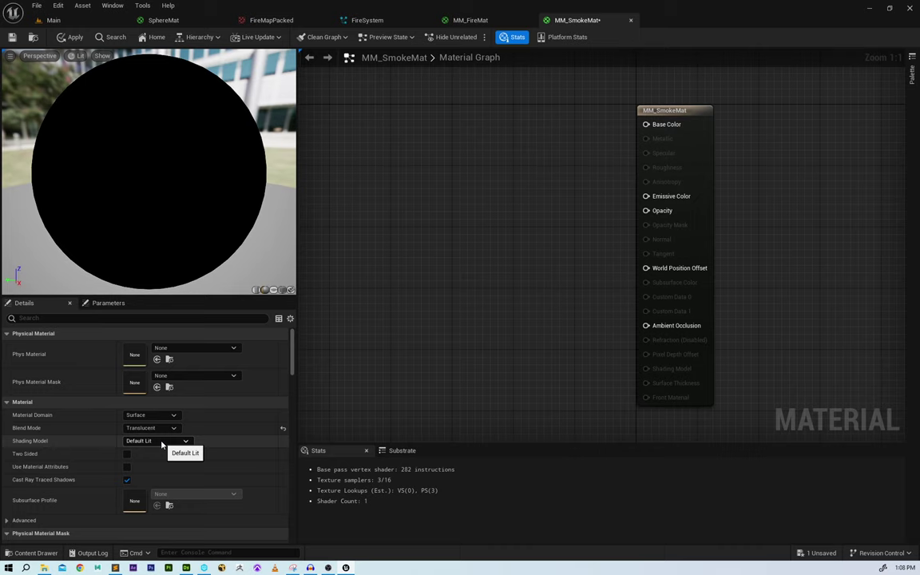
- Add the FireMapPacked texture from the Texture folder to the MM_SmokeMat graph, placing its Texture Sample well before the output node
right_click_drag(501, 229, 562, 228)
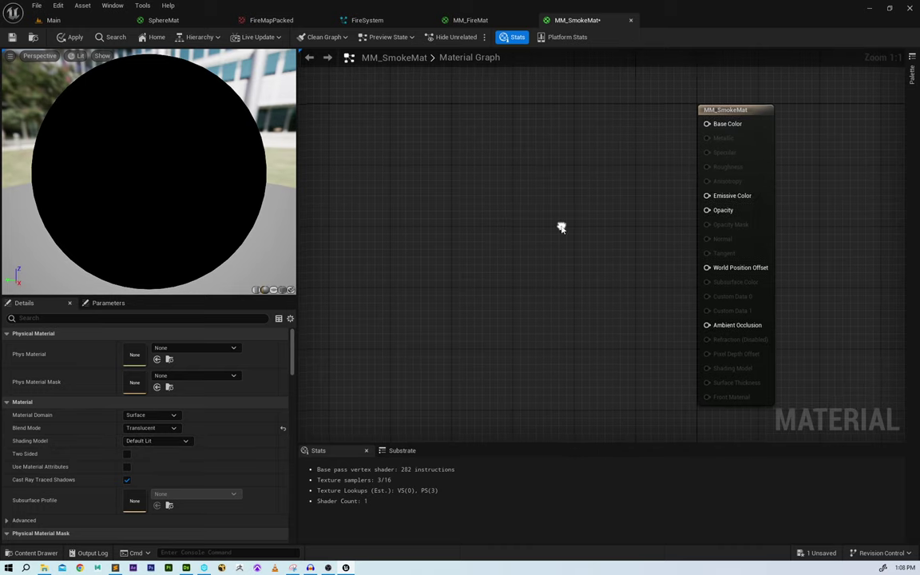
left_click(96, 20)
left_click(321, 378)
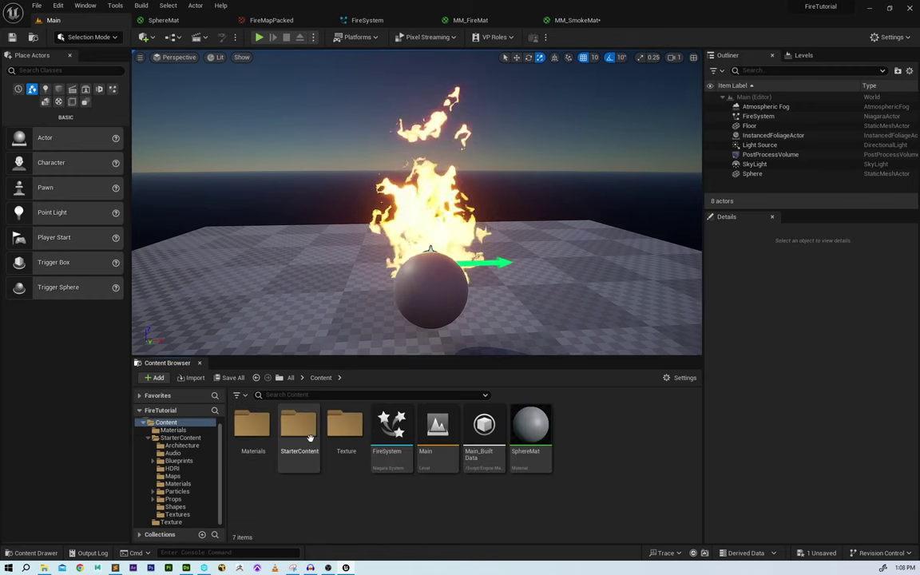
double_click(350, 439)
left_click_drag(252, 431, 431, 194)
right_click_drag(424, 199, 475, 224)
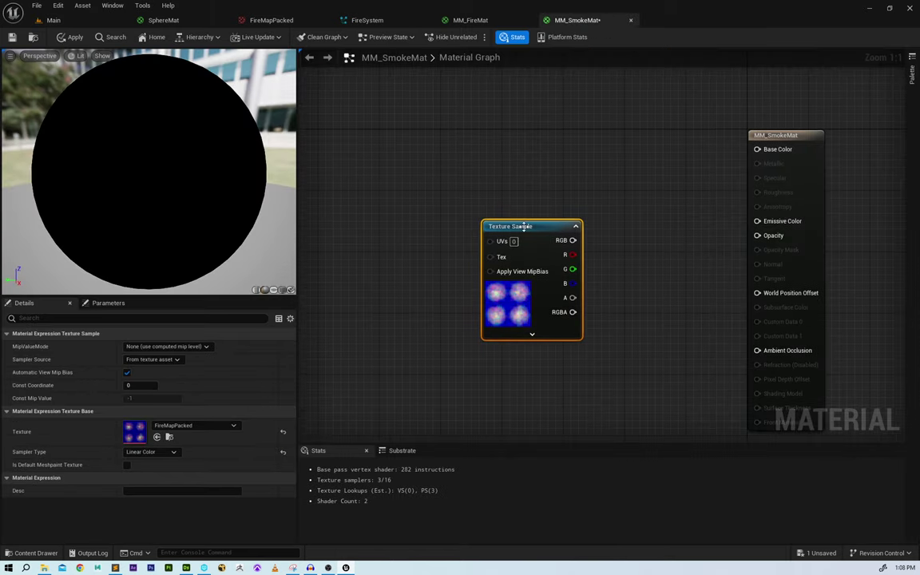
left_click_drag(523, 224, 444, 146)
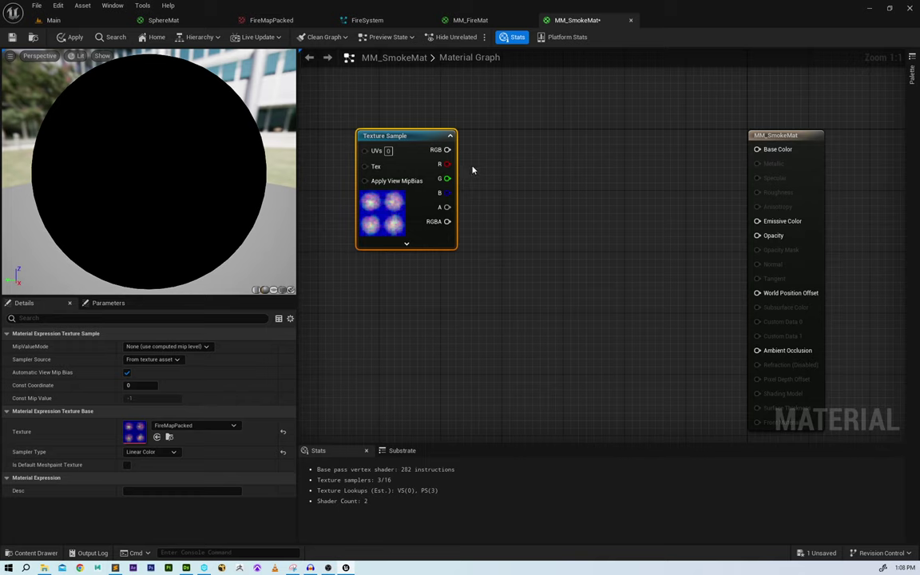
- Connect the Texture Sample's green output to Opacity and check the material on a different preview shape
left_click_drag(392, 216, 759, 235)
left_click_drag(377, 256, 369, 288)
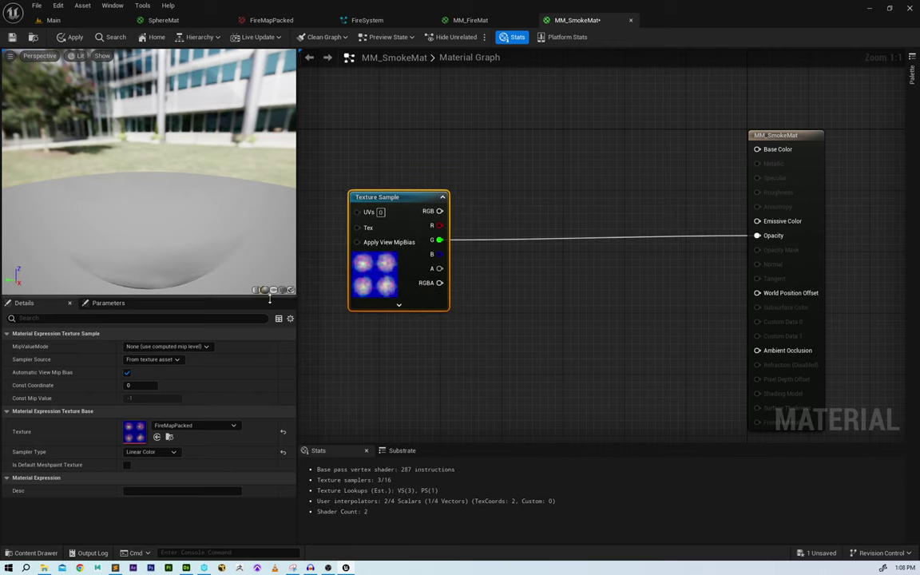
left_click(282, 291)
scroll(215, 226, "down", 4)
left_click_drag(215, 227, 128, 234)
scroll(230, 190, "up", 3)
left_click_drag(230, 190, 230, 174)
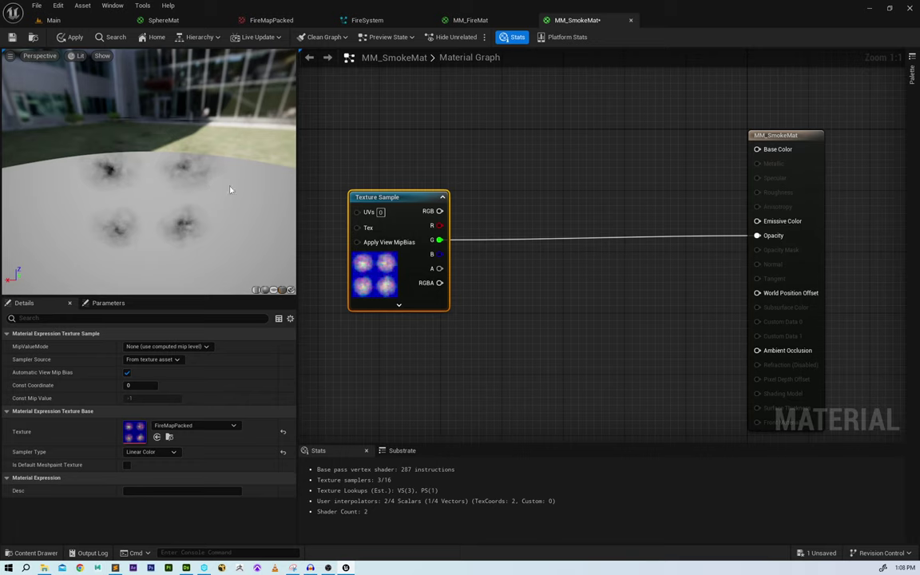
- Straighten the opacity connection and connect a new Constant3Vector, placed above the Texture Sample, to Base Color
left_click_drag(417, 345, 802, 281)
right_click_drag(550, 189, 603, 227)
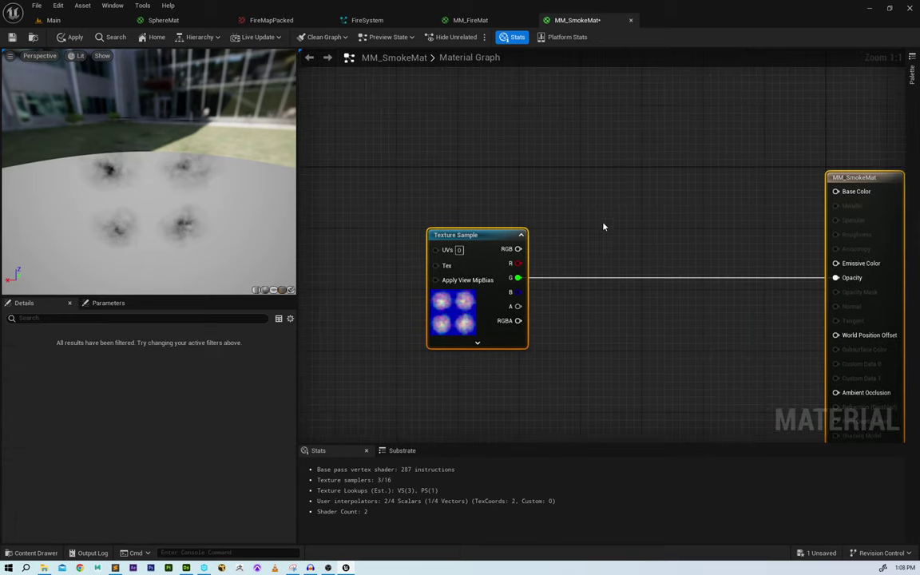
left_click(506, 151)
key("3")
left_click(497, 128)
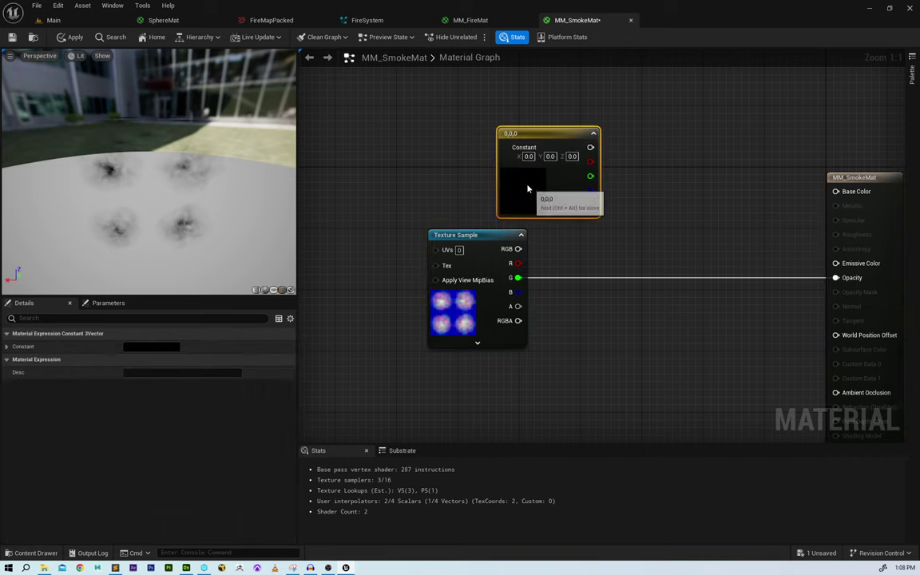
left_click_drag(527, 189, 480, 167)
left_click_drag(543, 126, 836, 191)
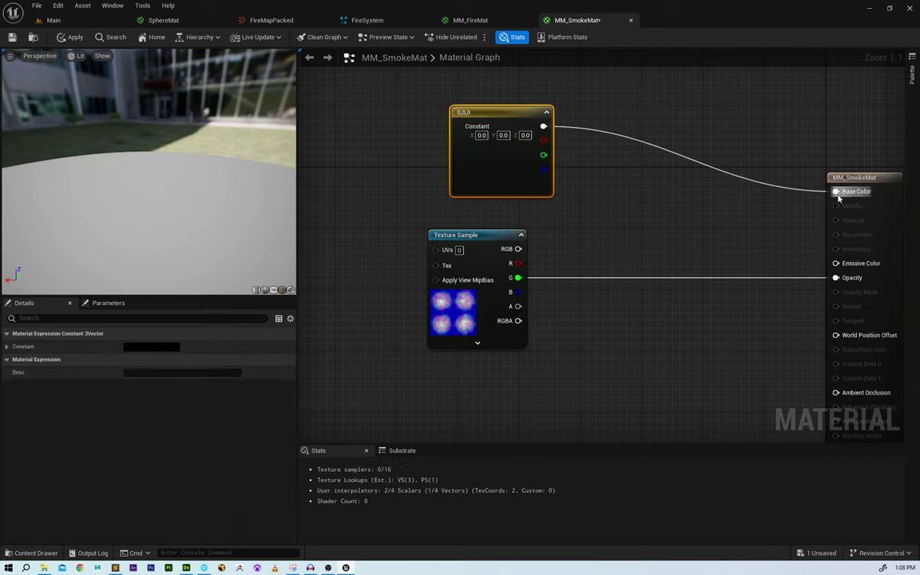
- Set the Constant3Vector to light grey, about 0.646 in all channels, and apply the material changes
left_click(152, 349)
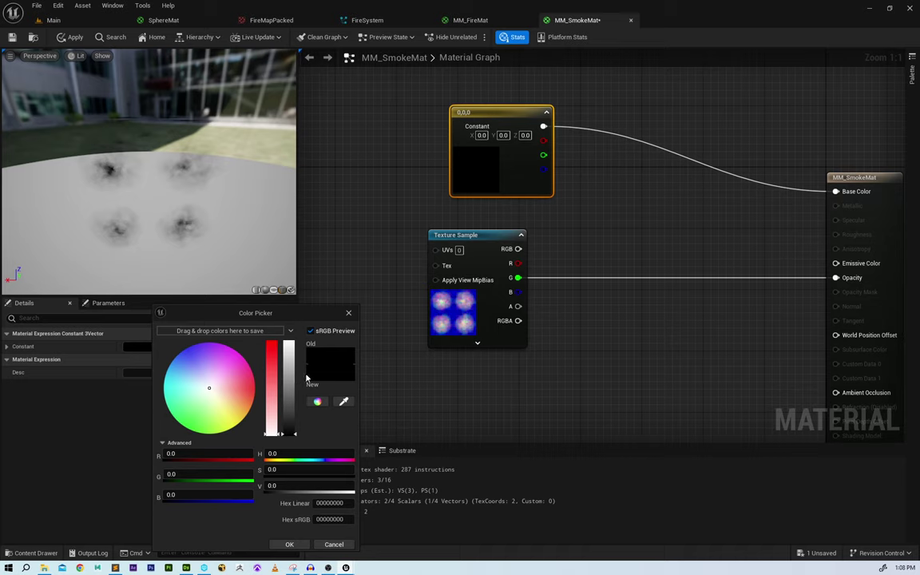
left_click_drag(288, 376, 285, 320)
left_click_drag(289, 358, 289, 376)
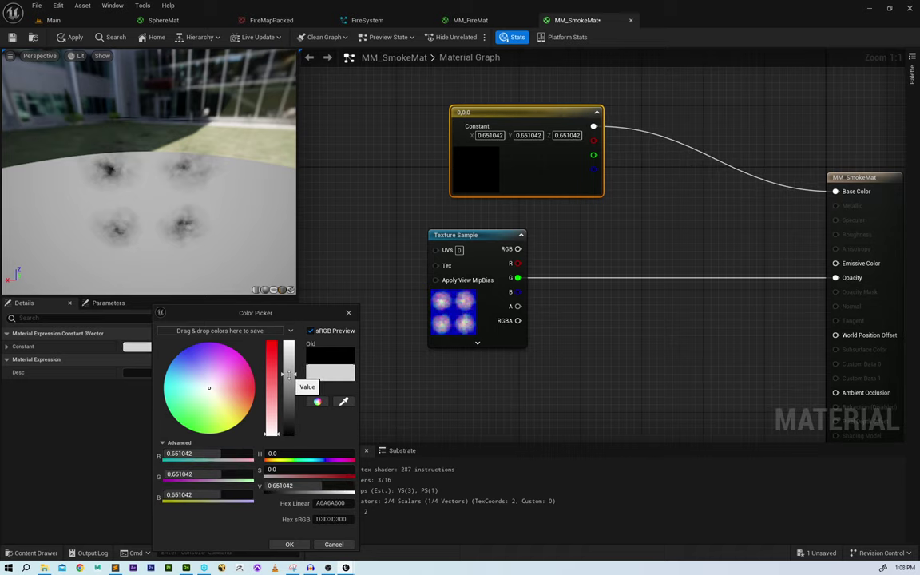
left_click(291, 545)
mouse_move(189, 205)
left_mouse_down()
mouse_move(176, 192)
mouse_move(164, 207)
mouse_move(111, 182)
mouse_move(136, 178)
mouse_move(194, 209)
left_mouse_up()
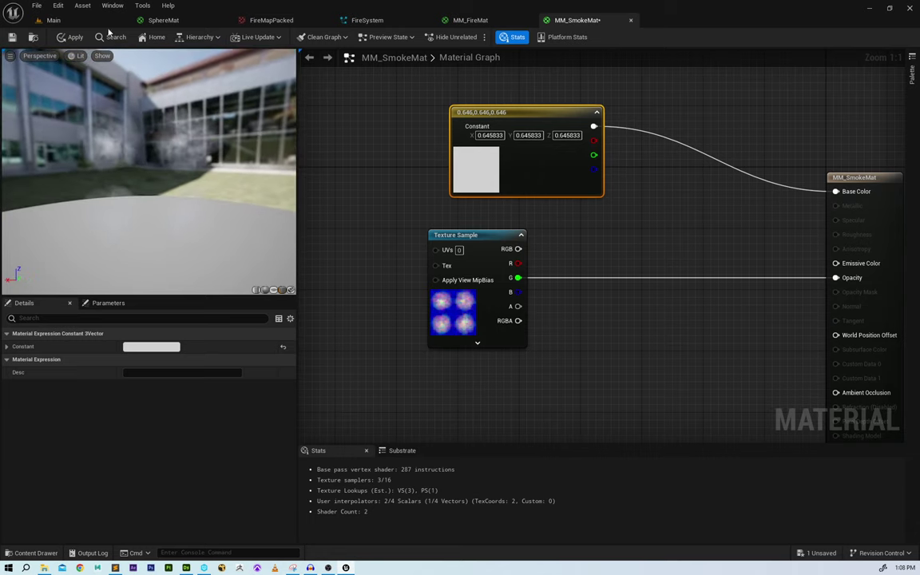
left_click(73, 37)
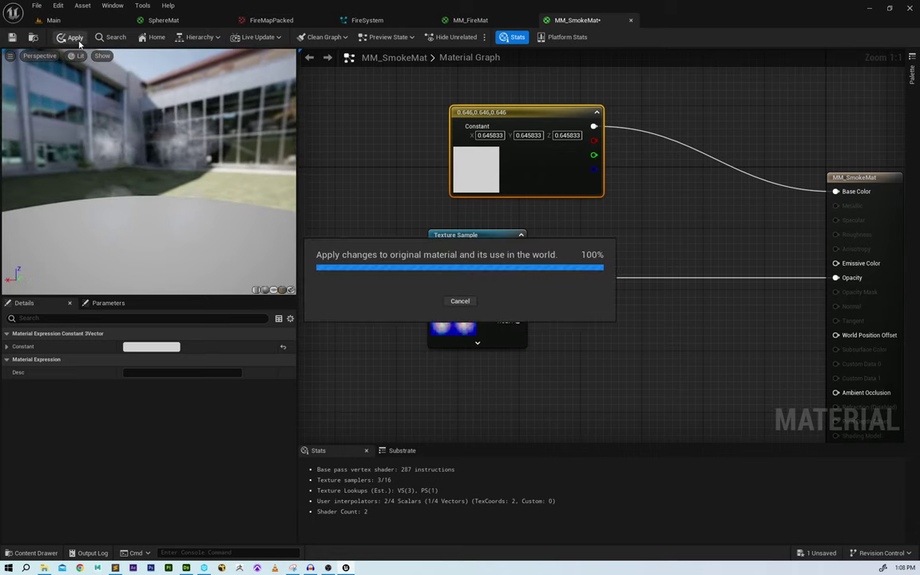
- Add a second emitter to FireSystem based on the Fountain template
left_click(368, 19)
right_click_drag(603, 171, 513, 201)
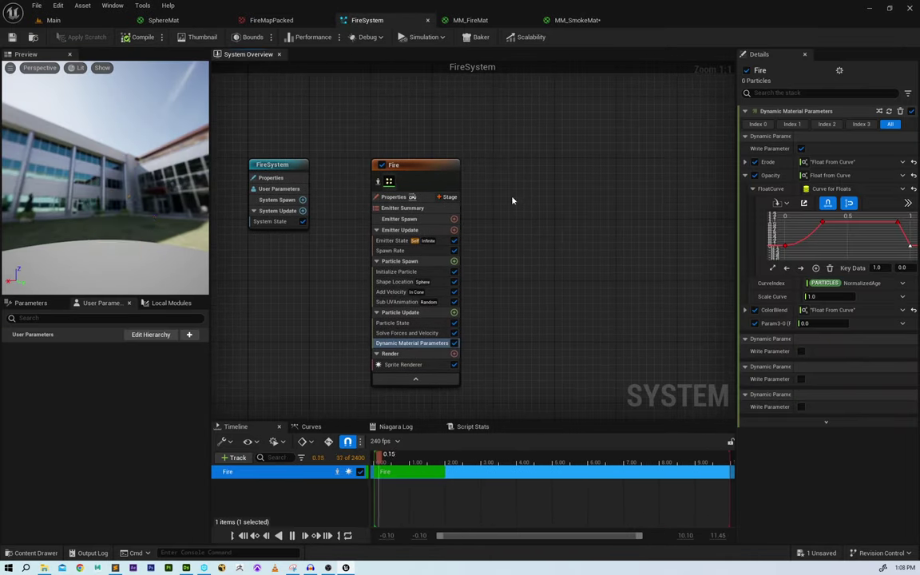
right_click(525, 184)
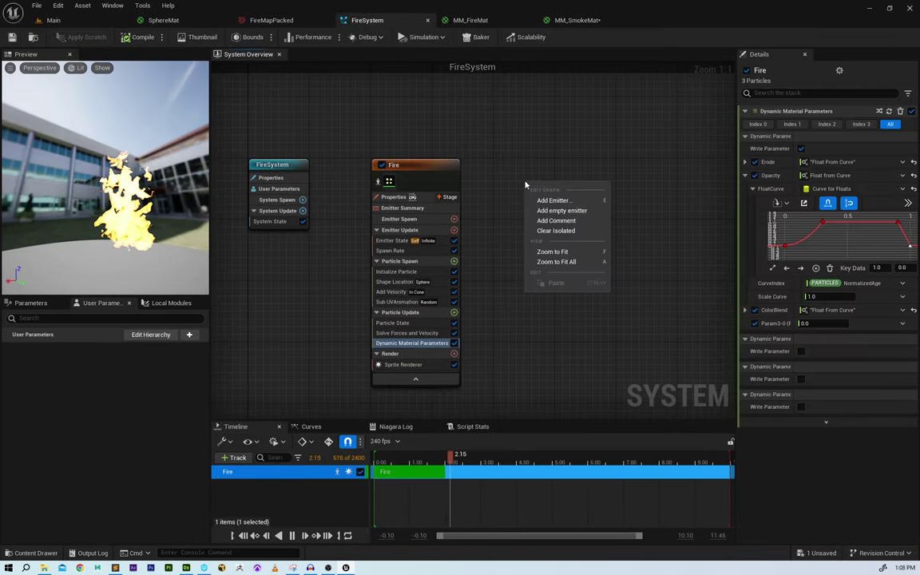
left_click(560, 202)
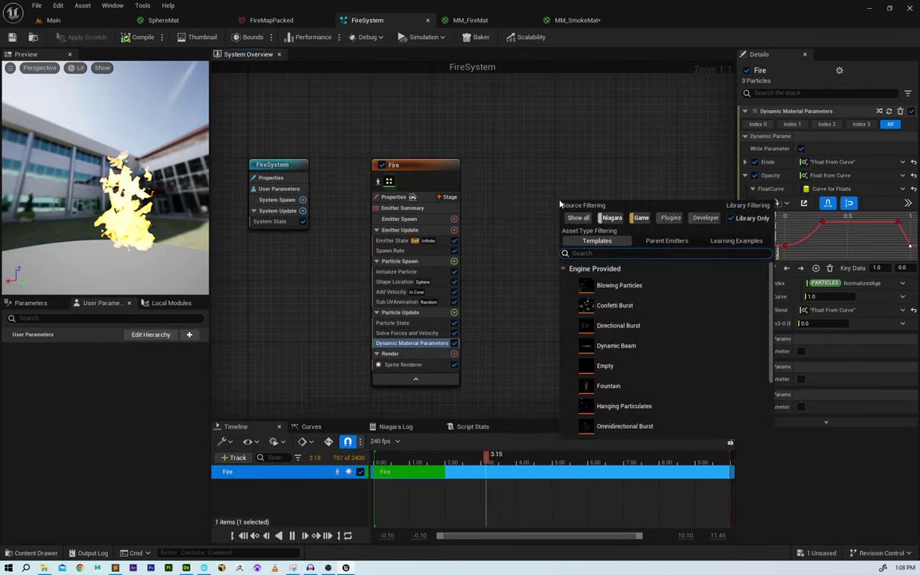
left_click(641, 386)
double_click(642, 387)
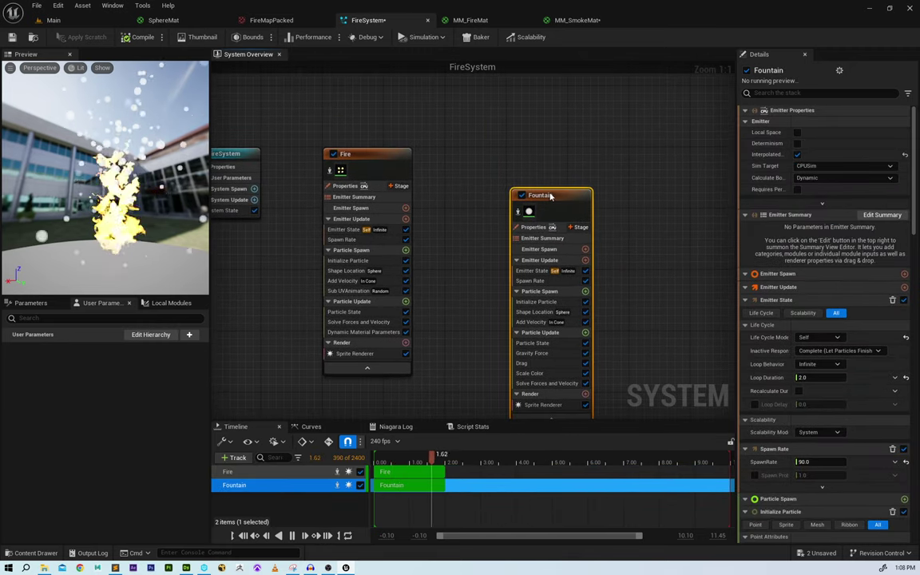
- Line up the Fountain emitter beside the Fire emitter and rename it Smoke
left_click_drag(540, 154, 547, 155)
double_click(546, 156)
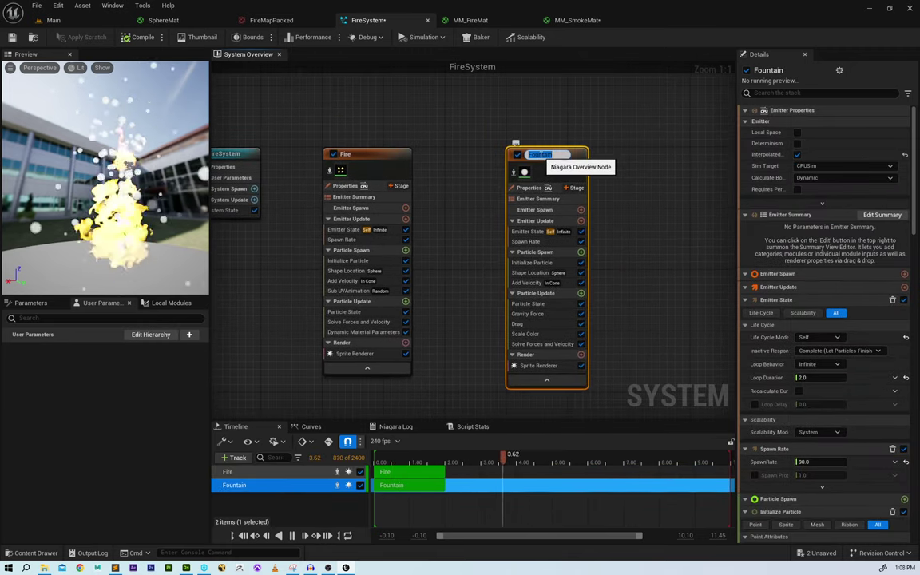
type("Smoke")
key("Return")
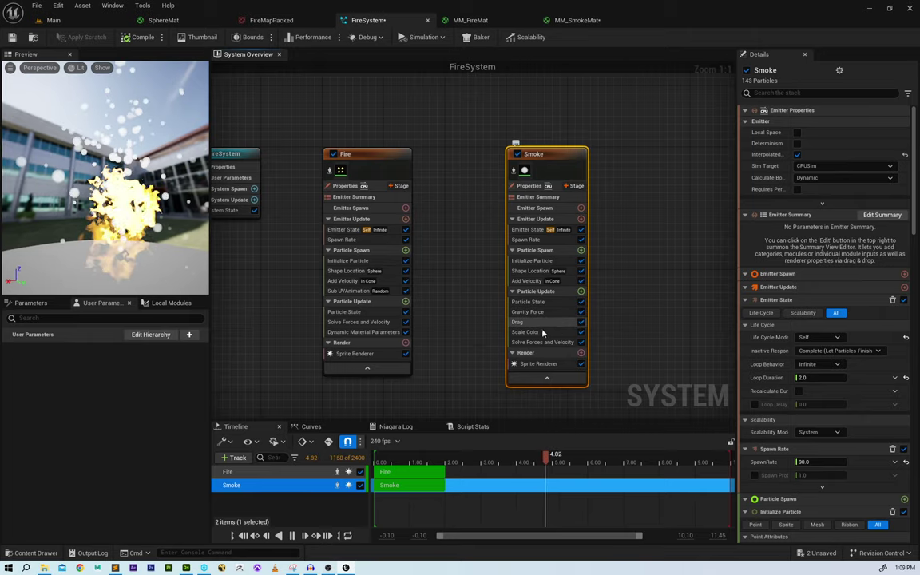
- Delete the Smoke emitter's Drag module and set its Gravity Force to 250 on Z
left_click(539, 322)
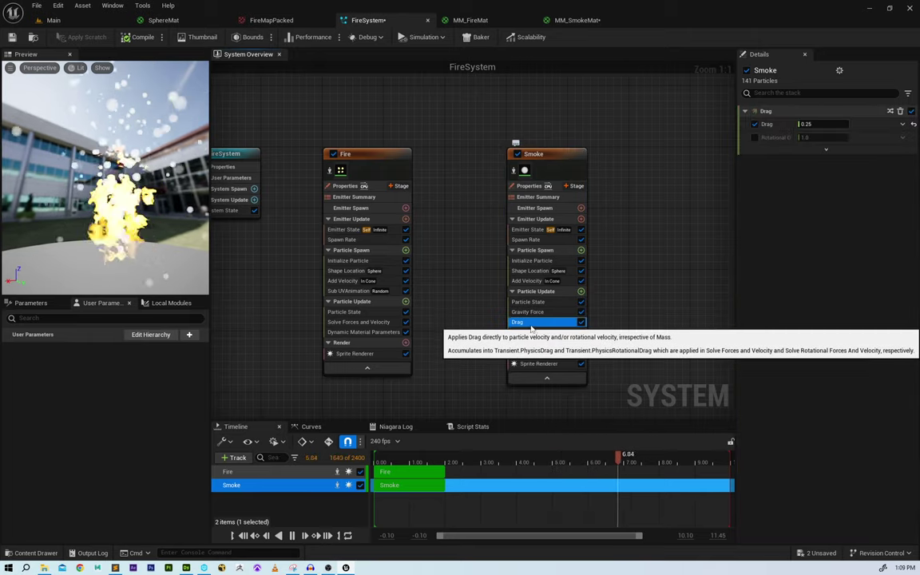
key("Delete")
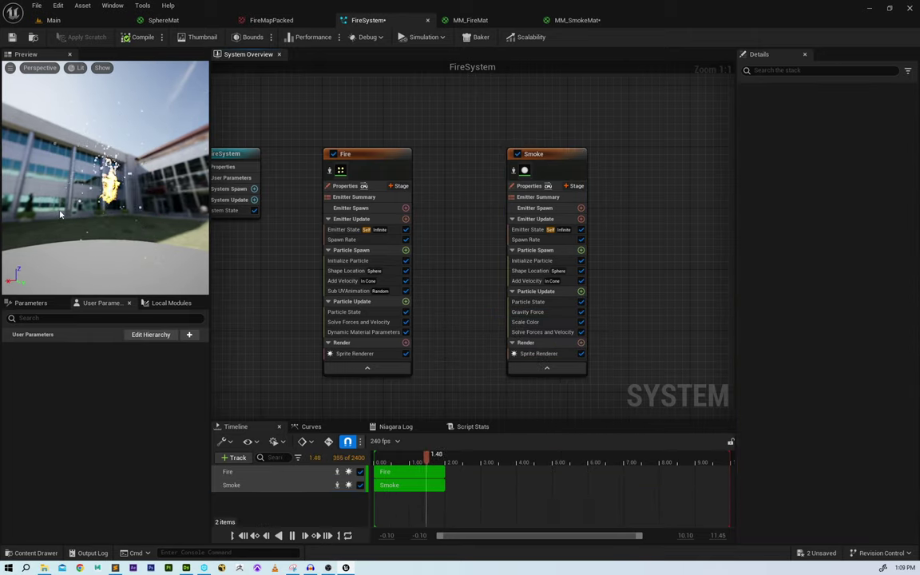
left_click(528, 312)
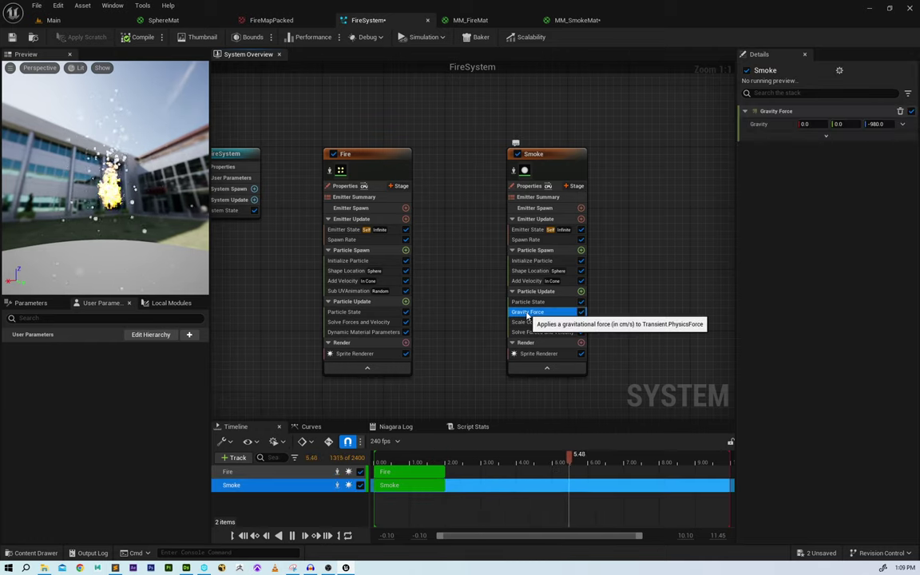
left_click(889, 124)
type("25")
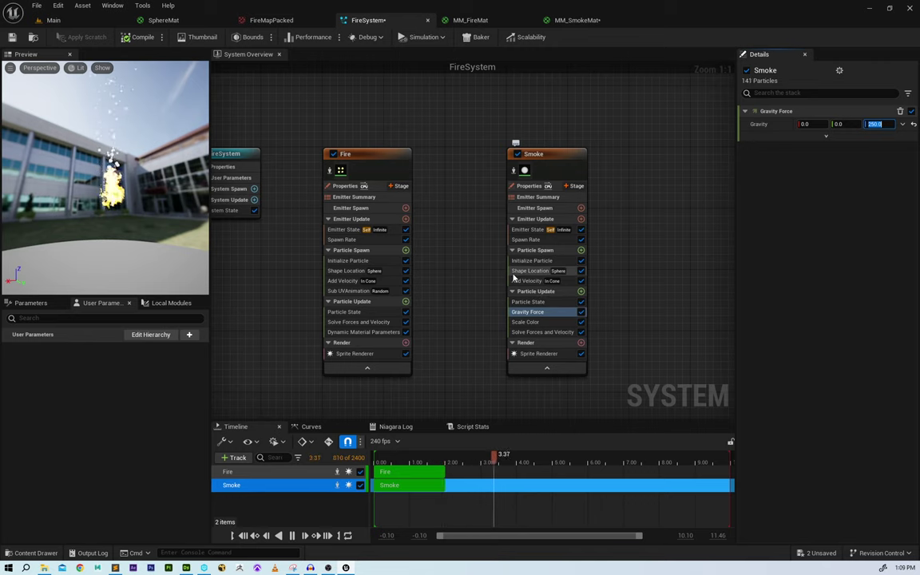
- Set the Smoke emitter's Spawn Rate to 10 and its Add Velocity speed range to 150 minimum and 180 maximum
left_click(551, 240)
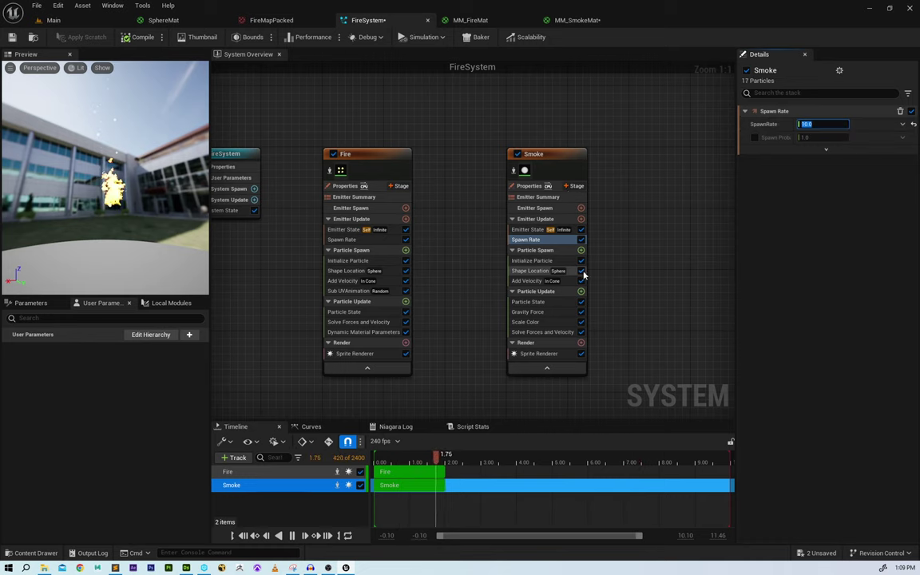
left_click(533, 281)
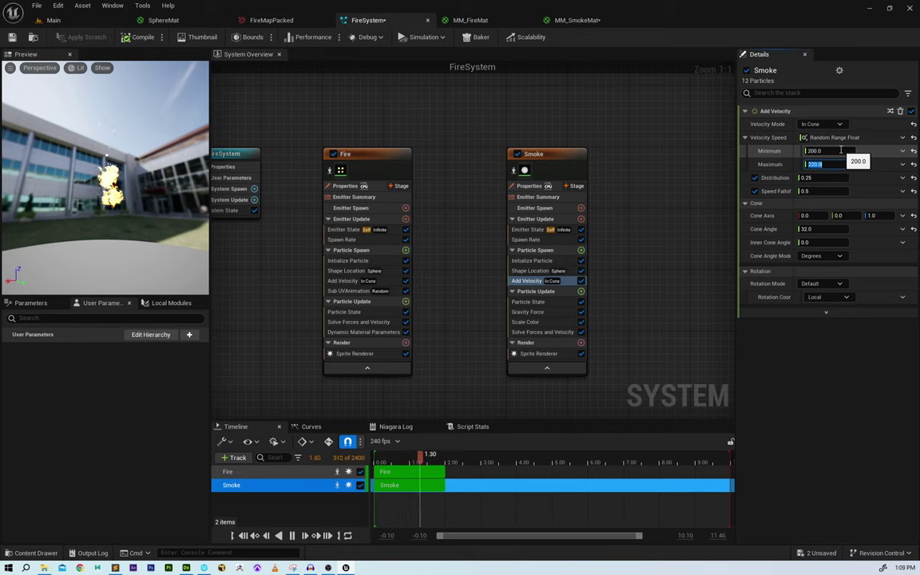
left_click_drag(187, 130, 210, 200)
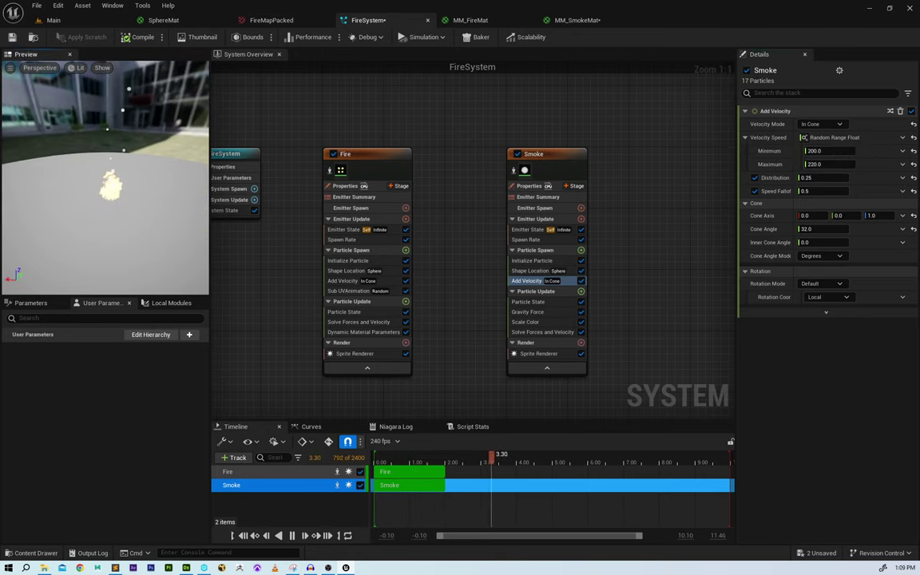
left_click_drag(160, 160, 144, 128)
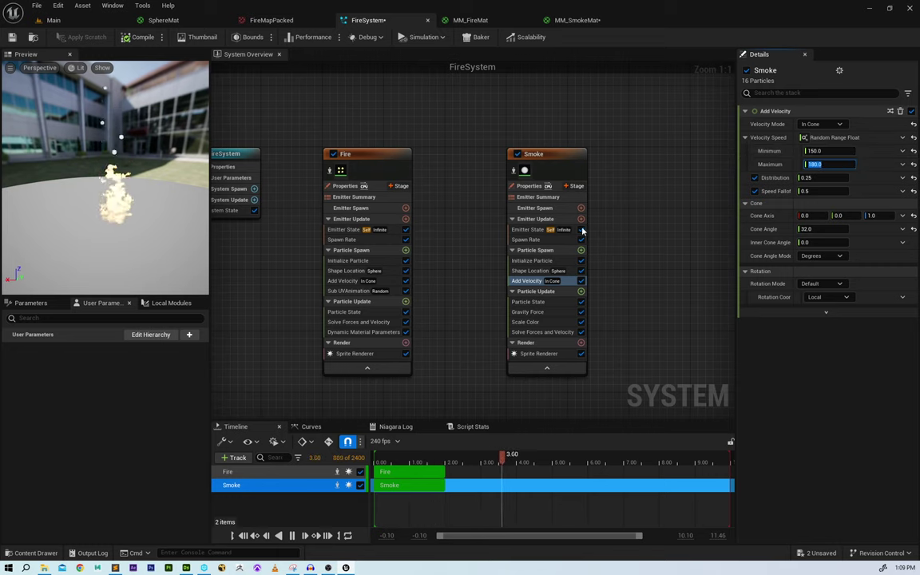
- Set the Smoke emitter's uniform sprite size range in Initialize Particle to 60 minimum and 80 maximum
left_click(548, 260)
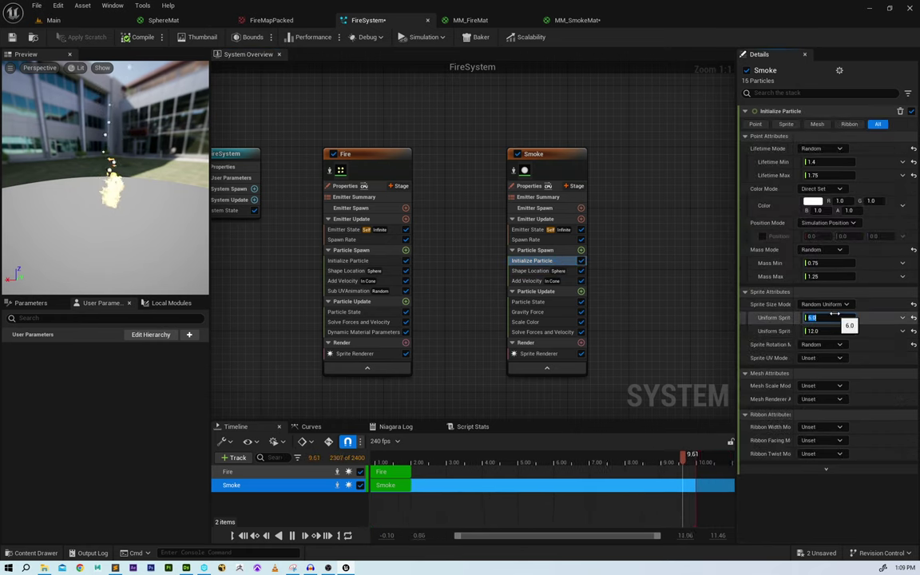
type("800")
key("Tab")
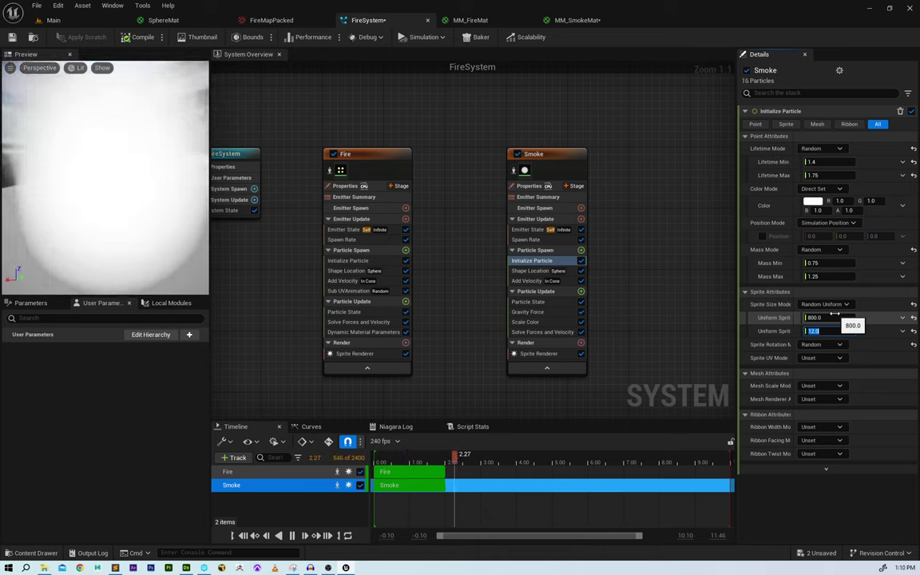
left_click(835, 317)
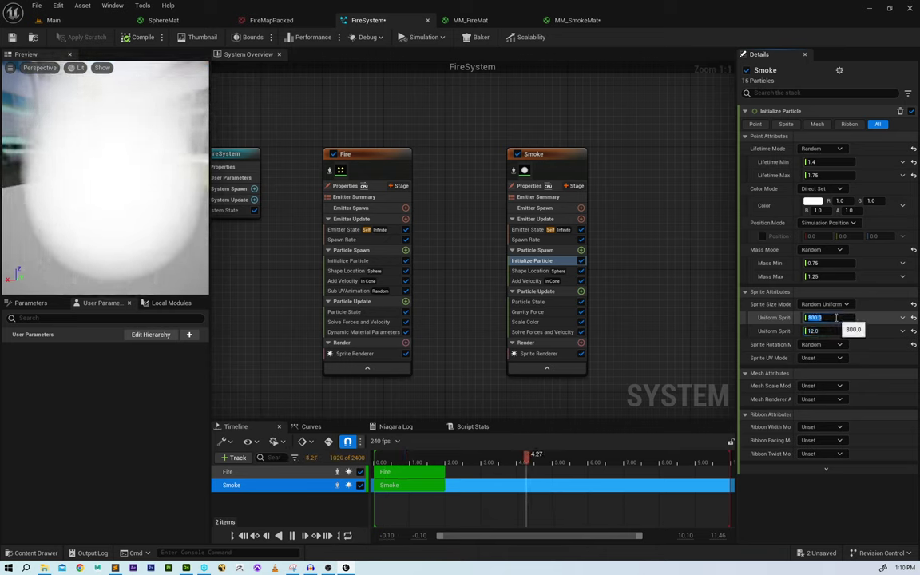
type("80")
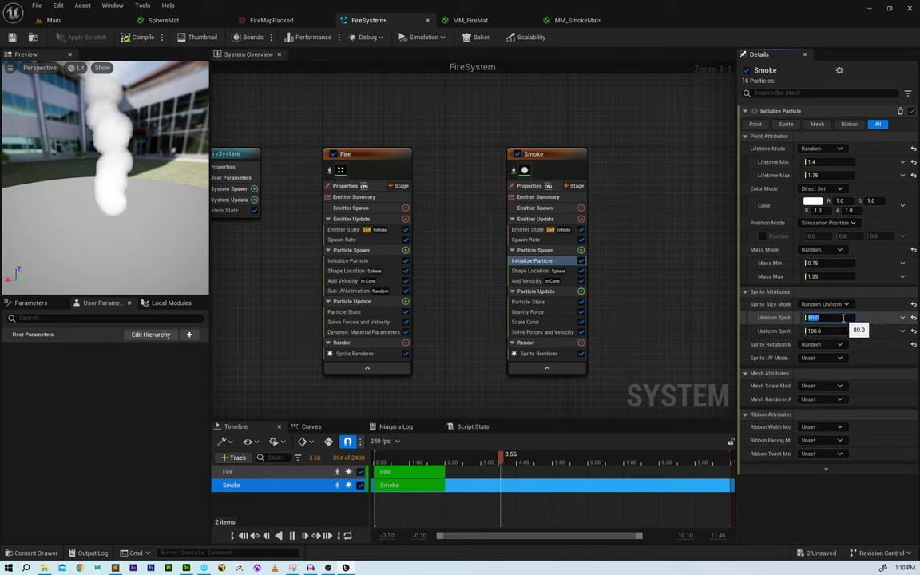
type("60")
key("Tab")
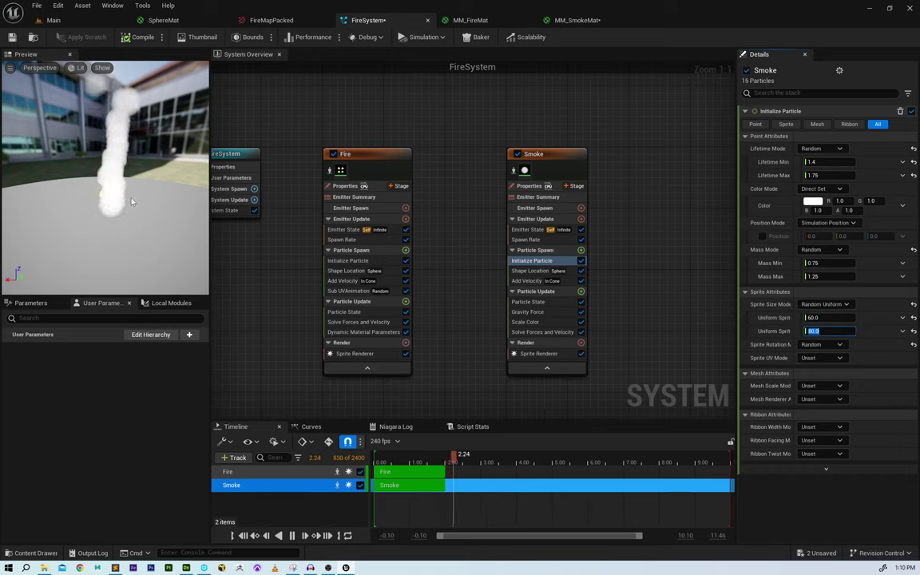
left_click_drag(129, 202, 112, 209)
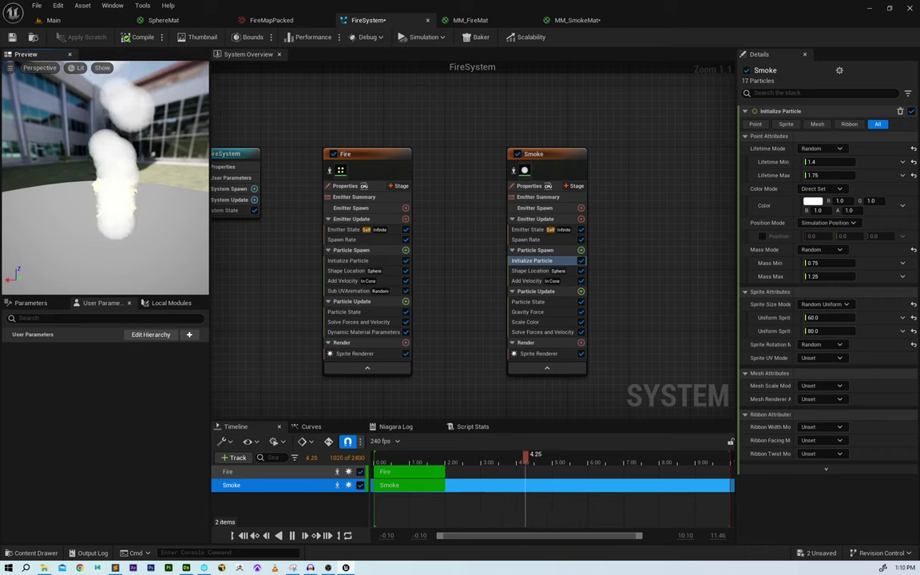
- Set the Smoke emitter's Add Velocity speed range to 100 minimum and 125 maximum, and its Gravity Force to 100 on Z
left_click(529, 281)
left_click(832, 151)
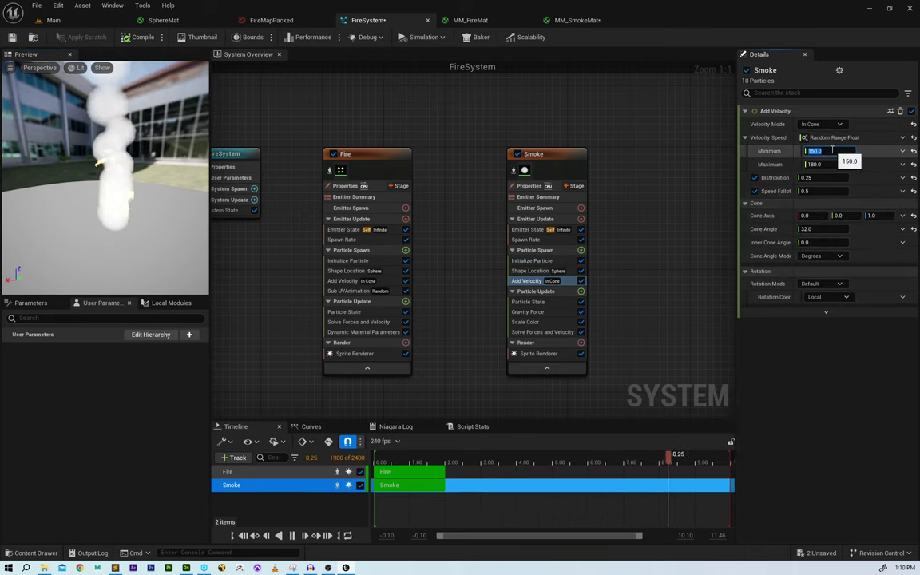
type("100")
key("Tab")
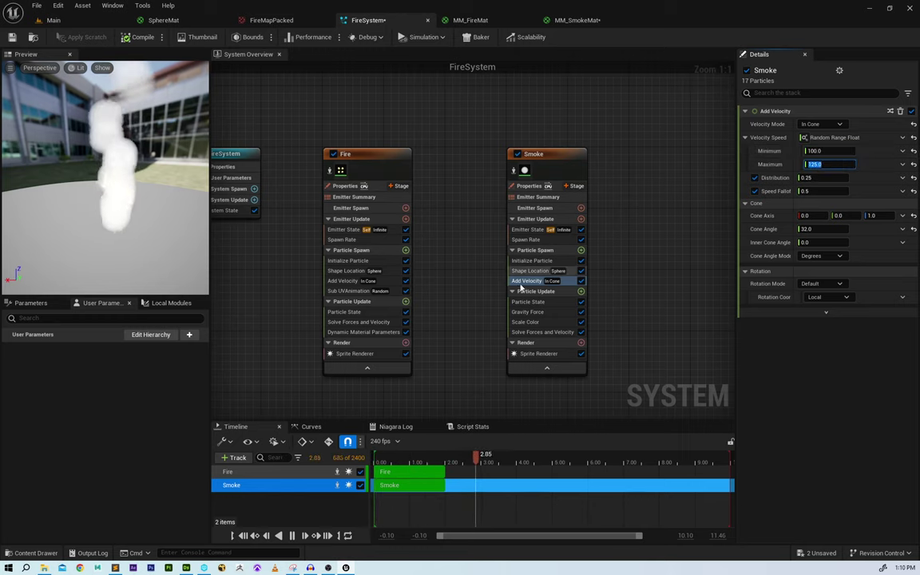
left_click(543, 313)
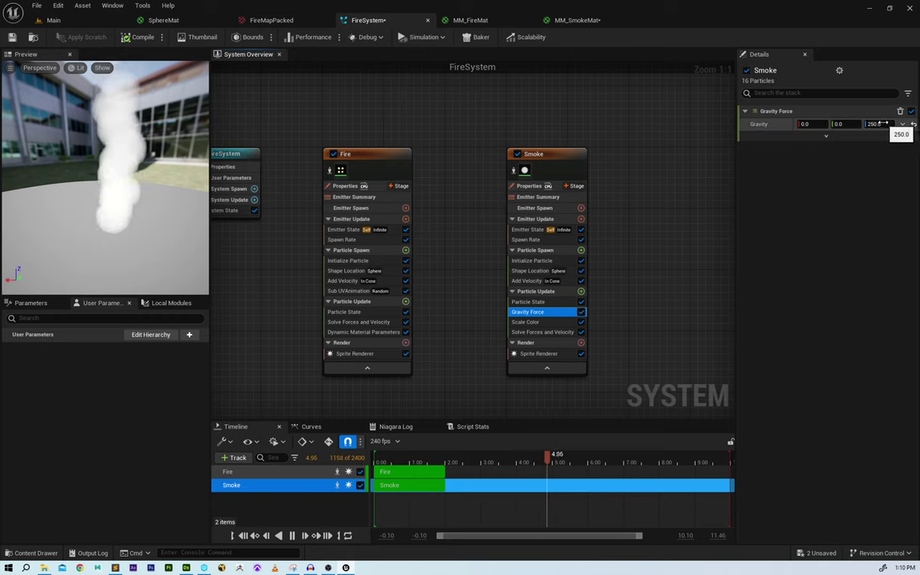
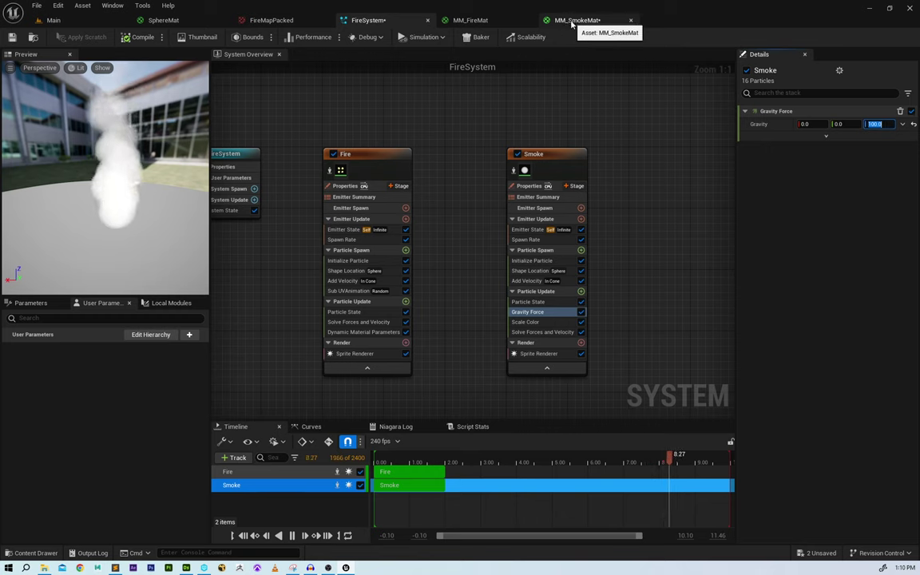
- Assign the MM_SmokeMat material to the Smoke emitter's Sprite Renderer
left_click(539, 353)
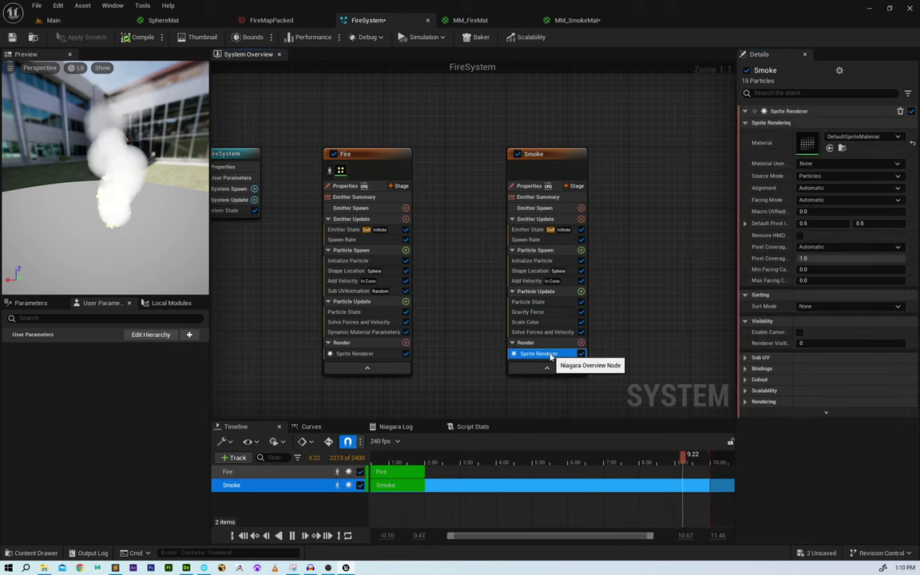
left_click(855, 137)
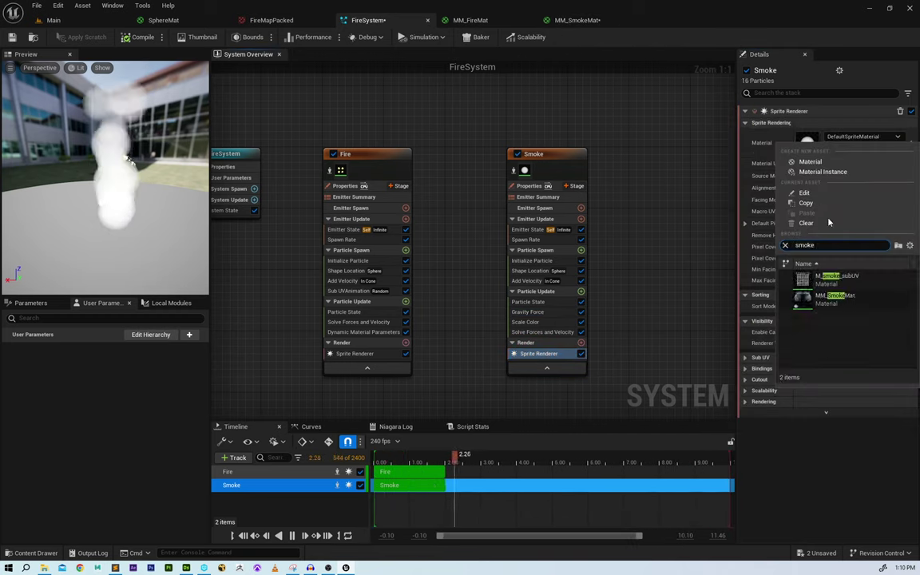
left_click(835, 296)
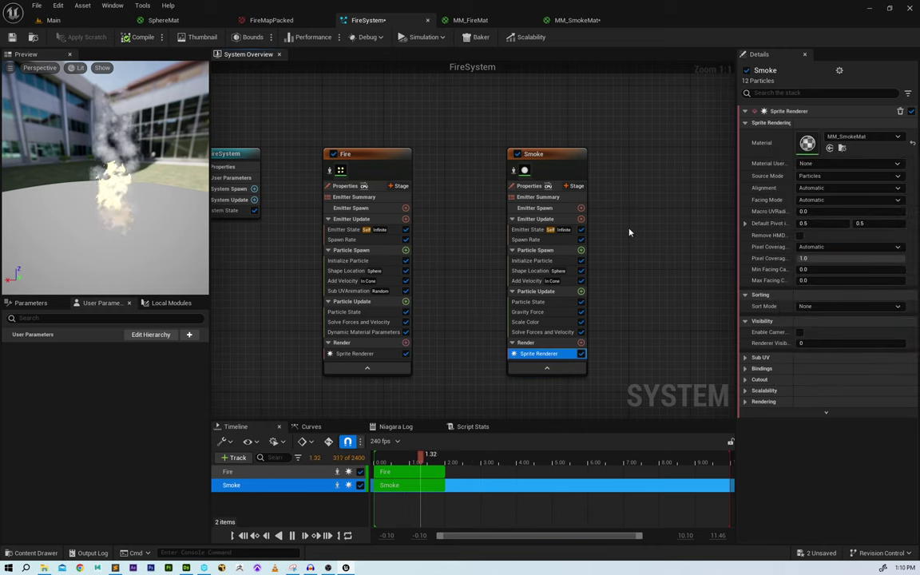
- Set the Sub UV Sub Image Size of the Smoke emitter's Sprite Renderer to 2 by 2
left_click(746, 360)
left_click(823, 380)
type("2")
key("Tab")
type("2")
key("Return")
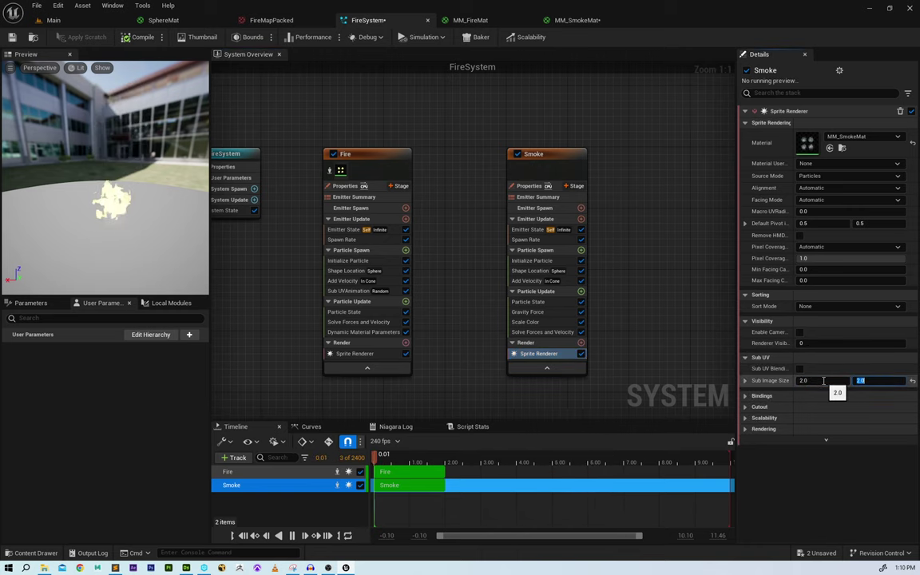
- Copy the Fire emitter's Sub UVAnimation module into the Smoke emitter's Particle Spawn group
left_click(581, 250)
key("Escape")
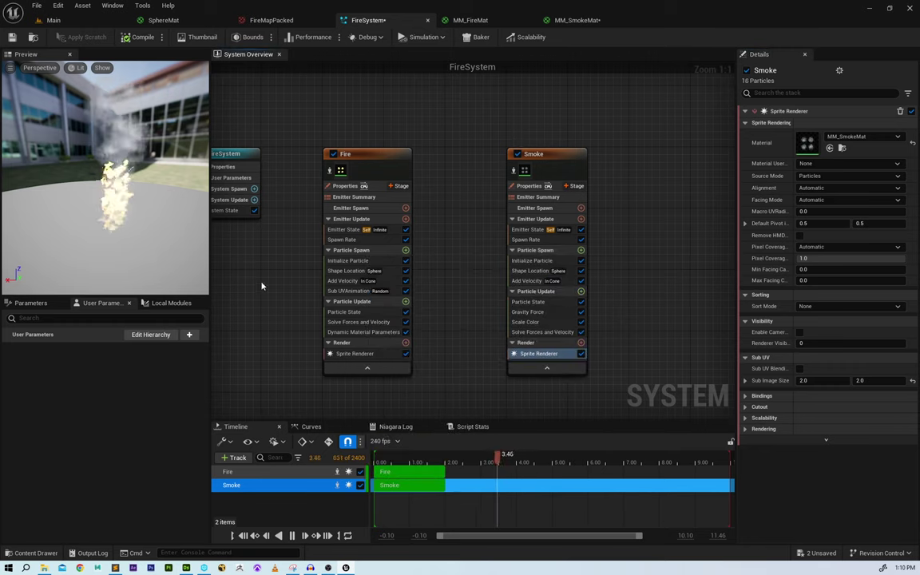
left_click(348, 292)
right_click(349, 294)
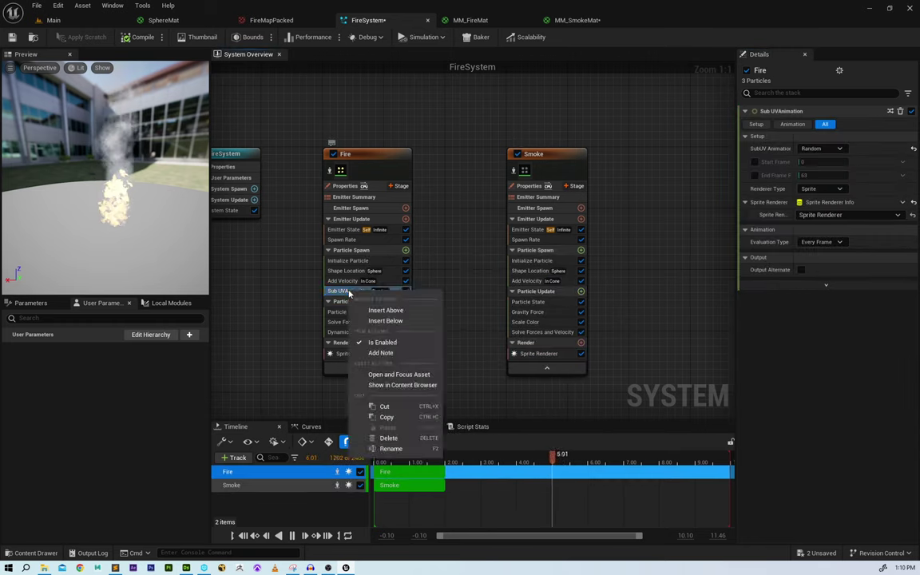
left_click(390, 418)
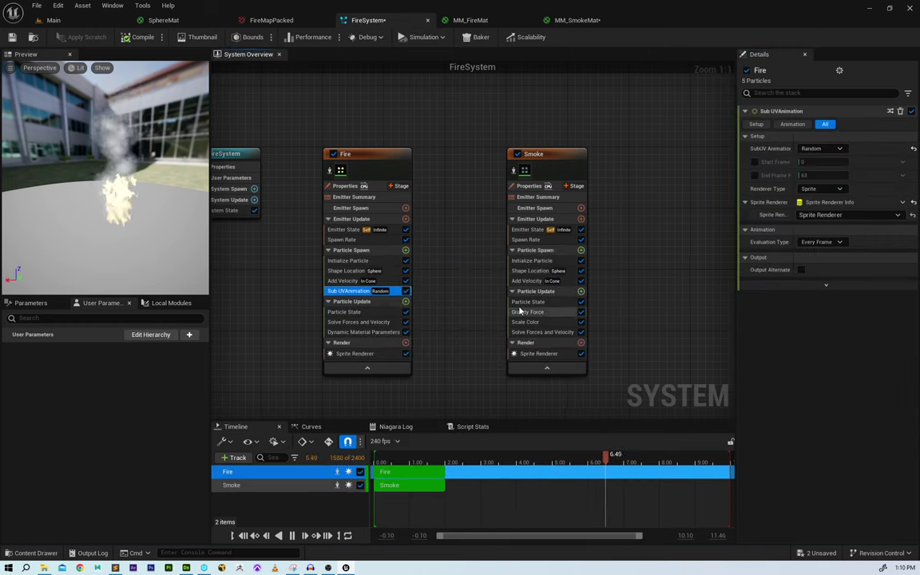
right_click(537, 253)
left_click(563, 267)
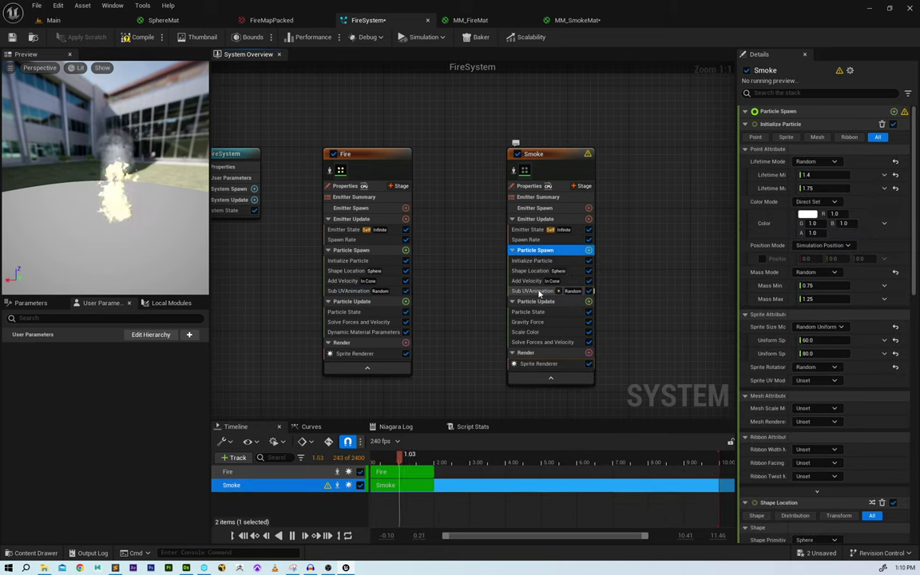
- Bind the Smoke emitter's Sub UVAnimation module to its Sprite Renderer
left_click(540, 291)
left_click(843, 274)
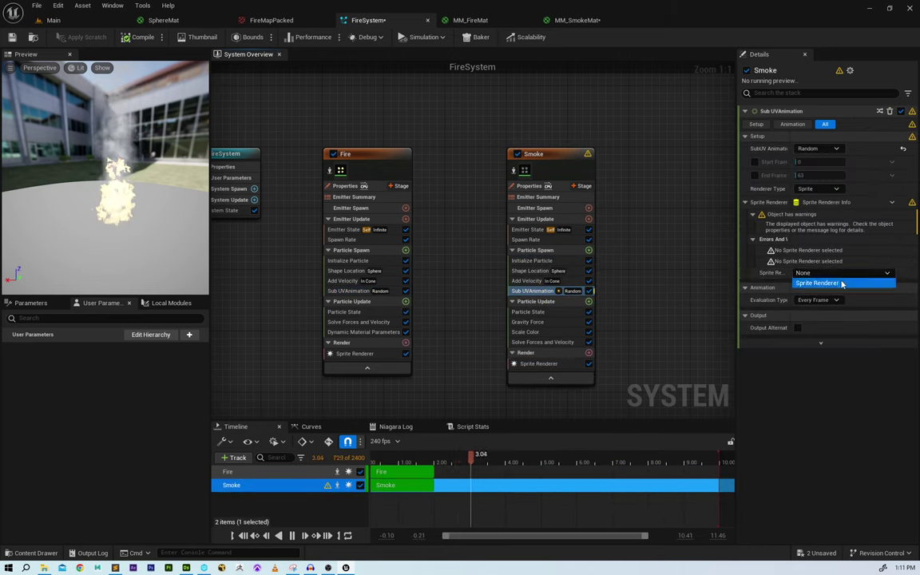
left_click(841, 283)
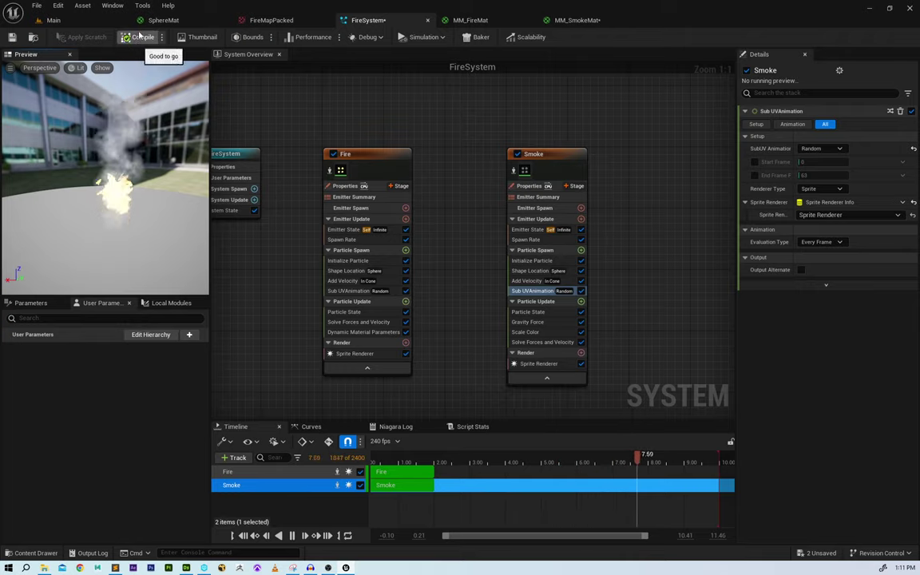
- Examine the combined fire and smoke effect above the sphere in the Main level from several angles
left_click(64, 20)
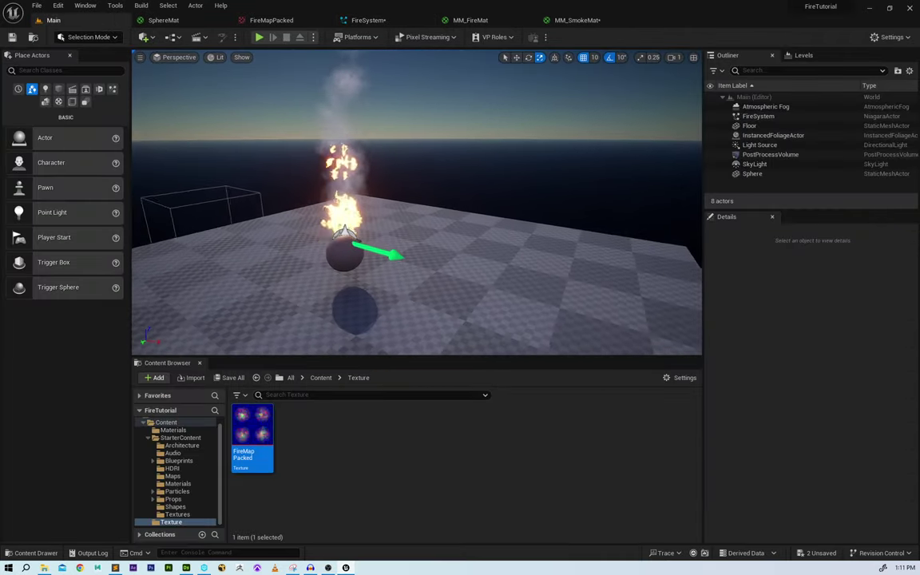
left_click_drag(518, 199, 477, 207, "alt")
left_click(528, 241)
key("f")
left_click(535, 154)
scroll(454, 156, "up", 4)
middle_click_drag(454, 156, 454, 136)
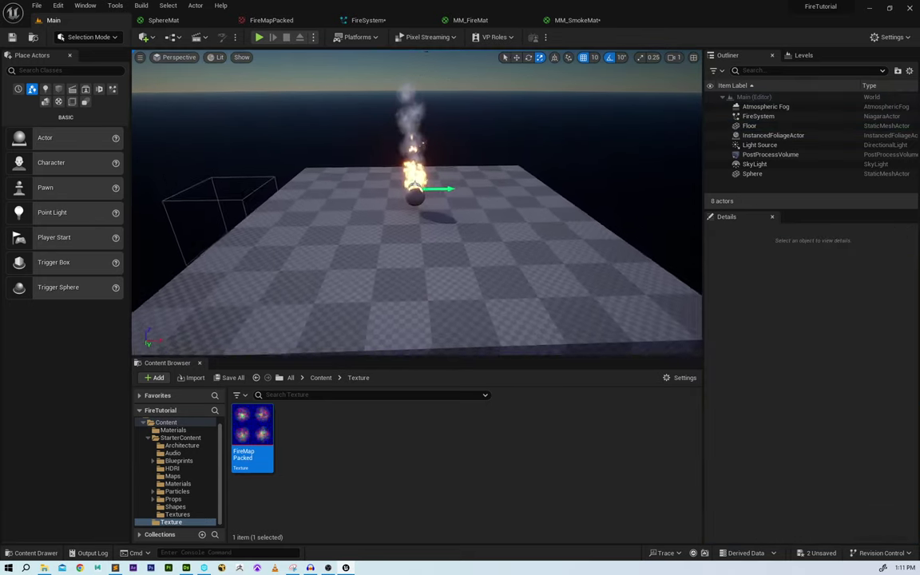
mouse_move(464, 197)
middle_mouse_down()
mouse_move(464, 168)
mouse_move(464, 197)
middle_mouse_up()
left_click_drag(461, 197, 476, 156)
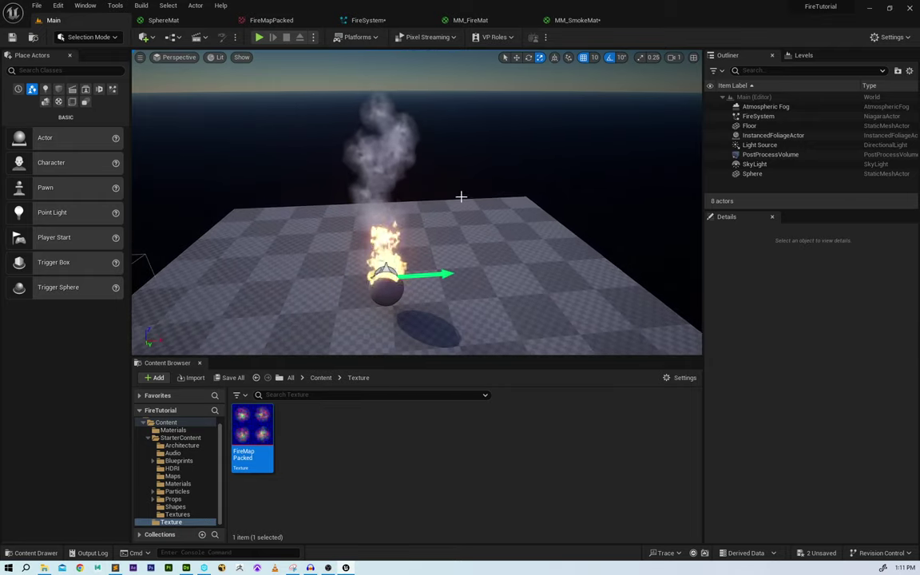
mouse_move(461, 197)
right_mouse_down()
mouse_move(445, 156)
mouse_move(445, 189)
right_mouse_up()
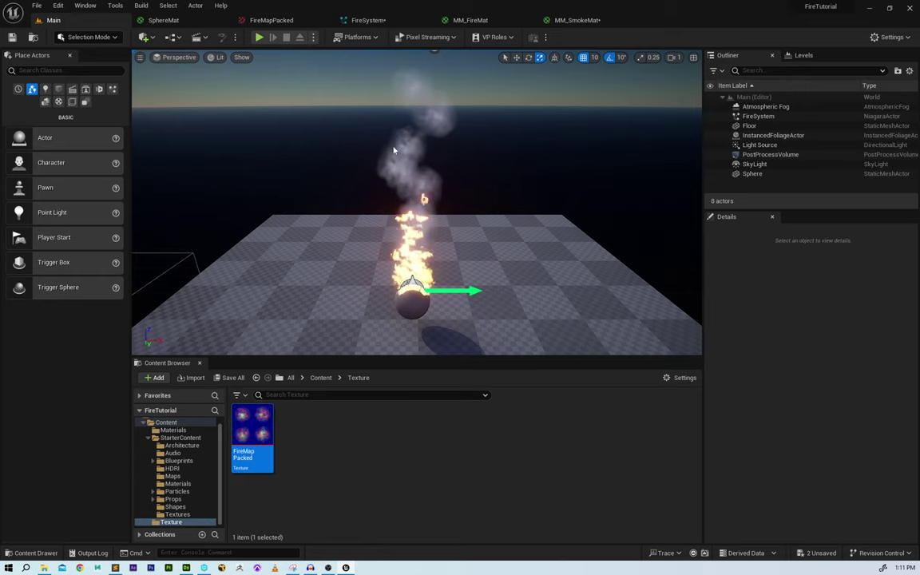
- Return to FireSystem and add a Scale Sprite Size module to the Smoke emitter's Particle Update group
left_click(386, 22)
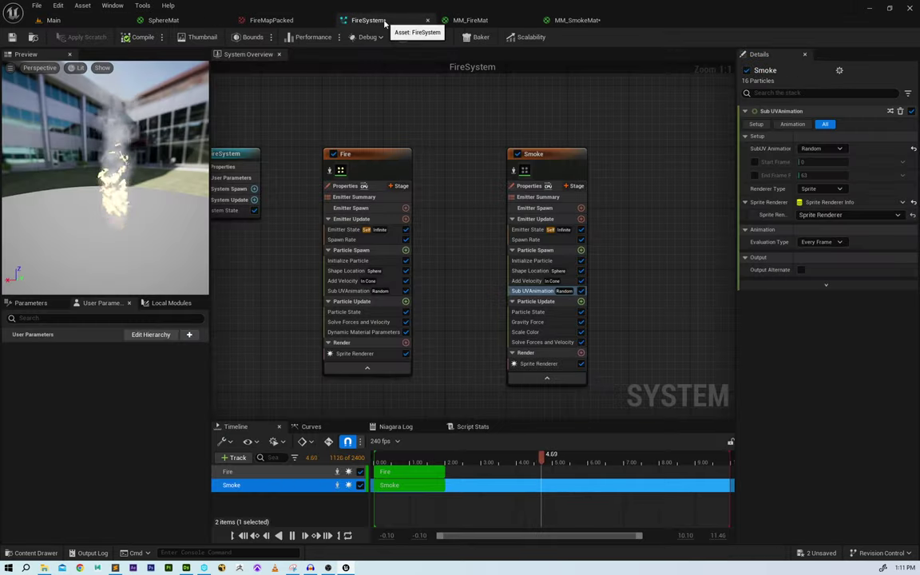
left_click(581, 302)
type("s")
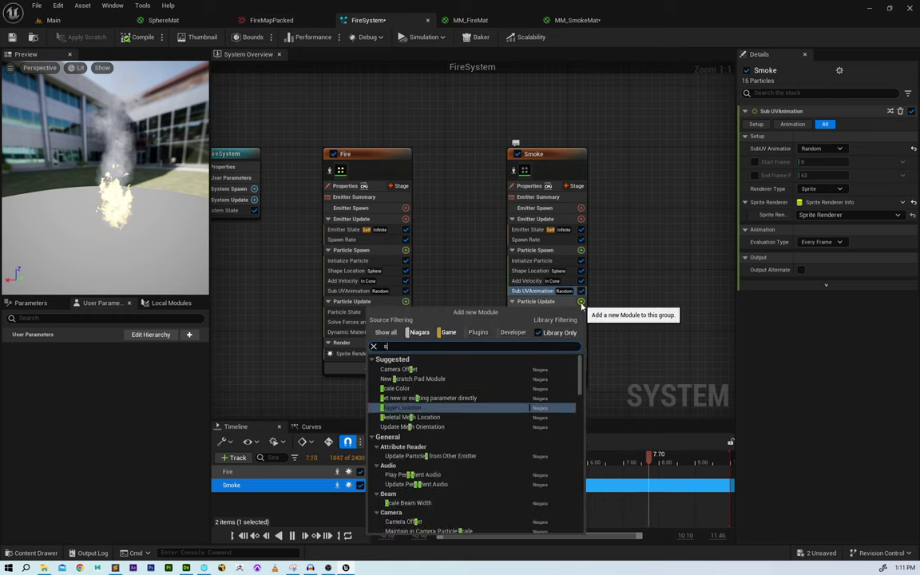
type("cale")
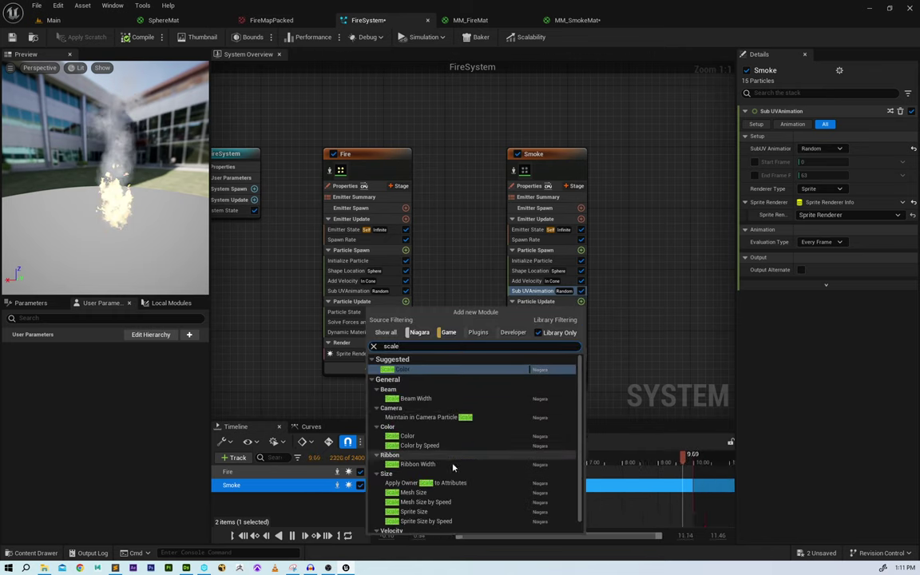
left_click(446, 514)
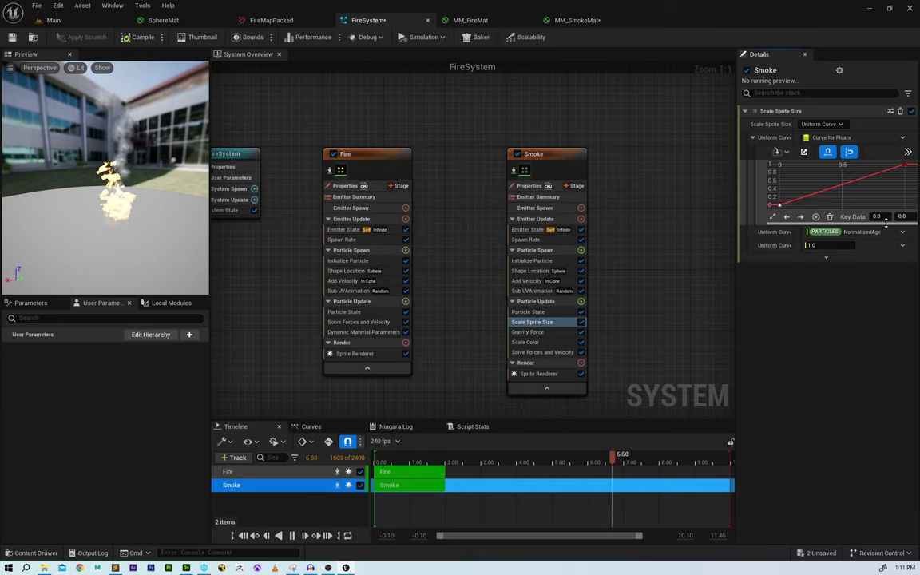
- Set the Scale Sprite Size curve to run from 1 at its first key to 2.35 at its last key
type("1")
left_click(879, 191)
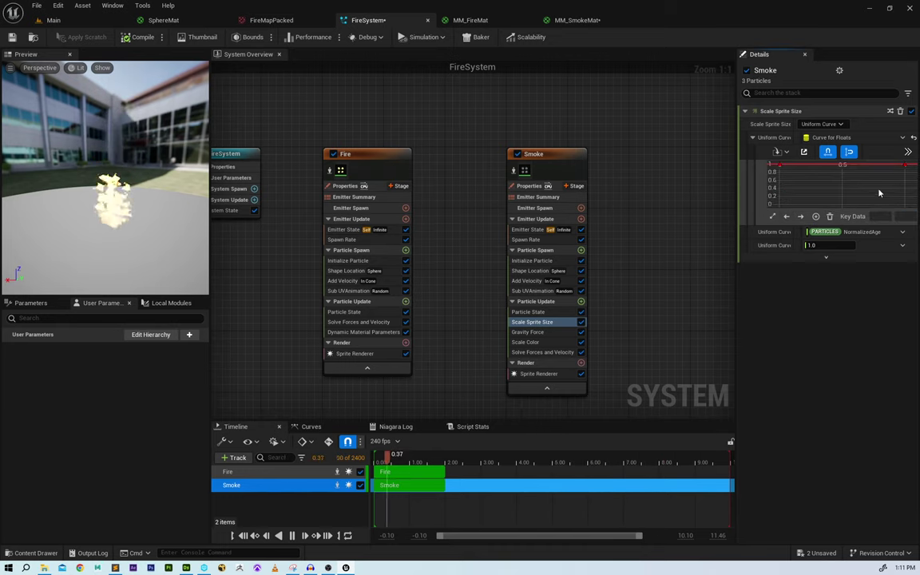
left_click_drag(875, 187, 915, 157)
left_click(903, 217)
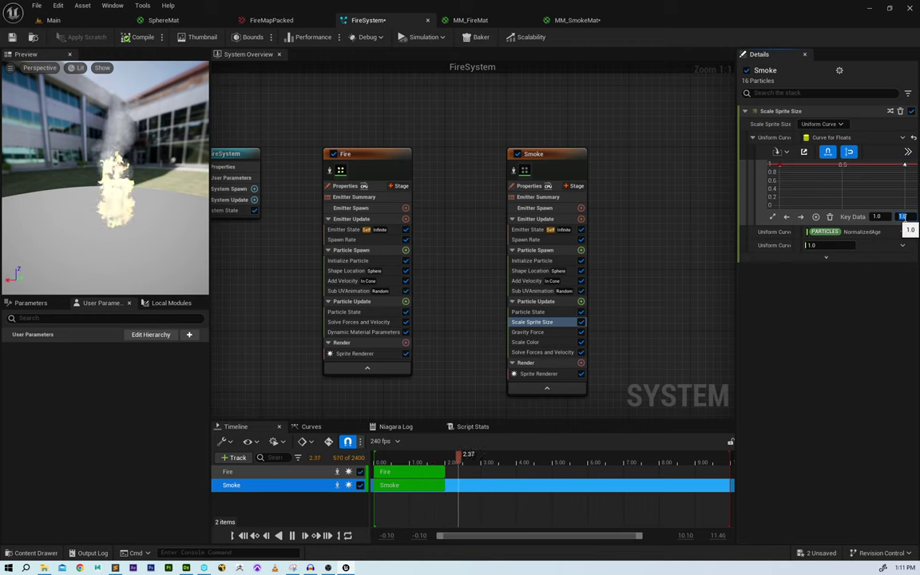
type("3")
key("Return")
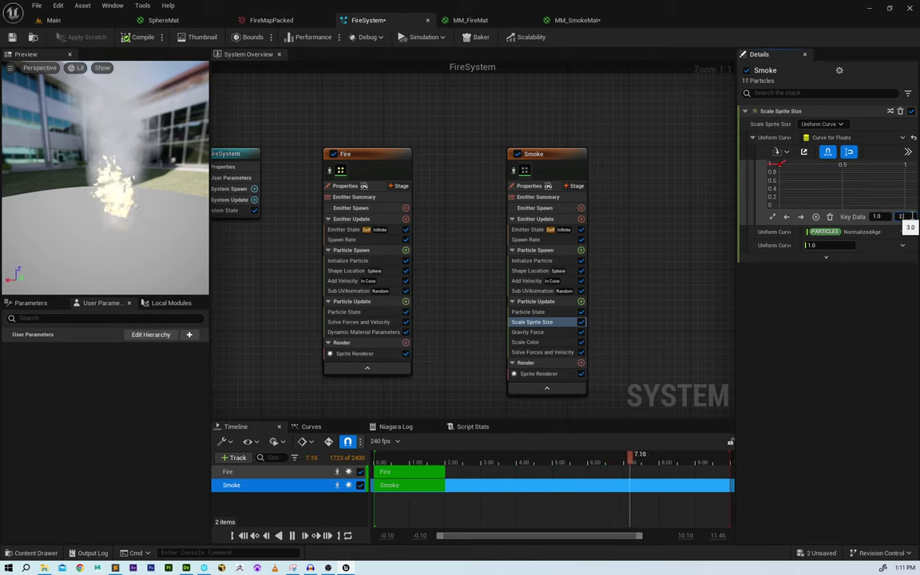
type("5")
key("Return")
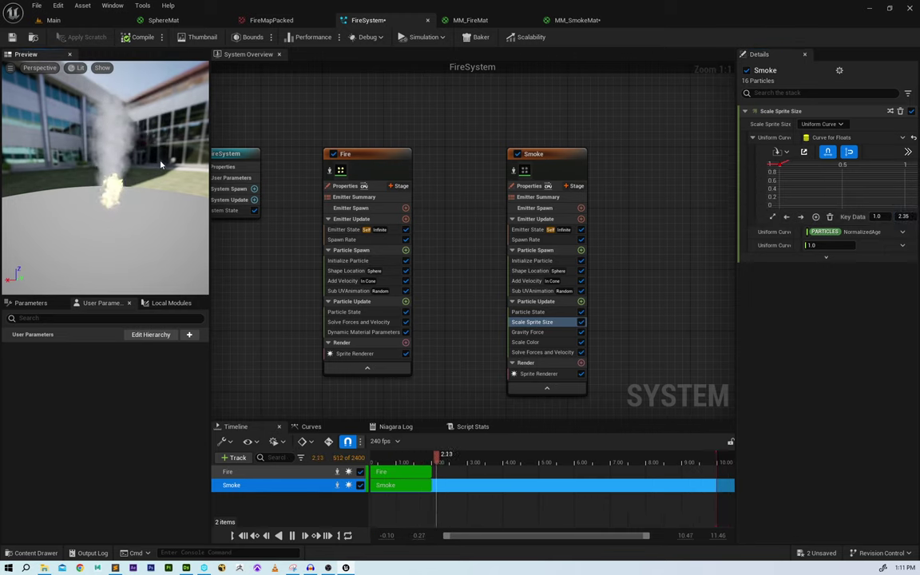
mouse_move(132, 159)
left_mouse_down()
mouse_move(171, 148)
mouse_move(132, 159)
left_mouse_up()
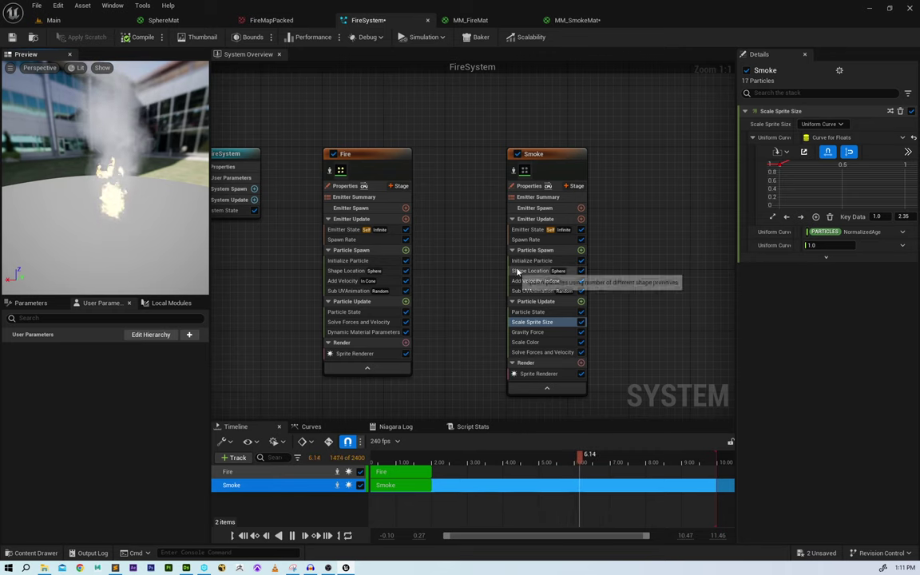
- Add a Sprite Rotation Rate module to the Smoke emitter's Particle Update group
left_click(537, 263)
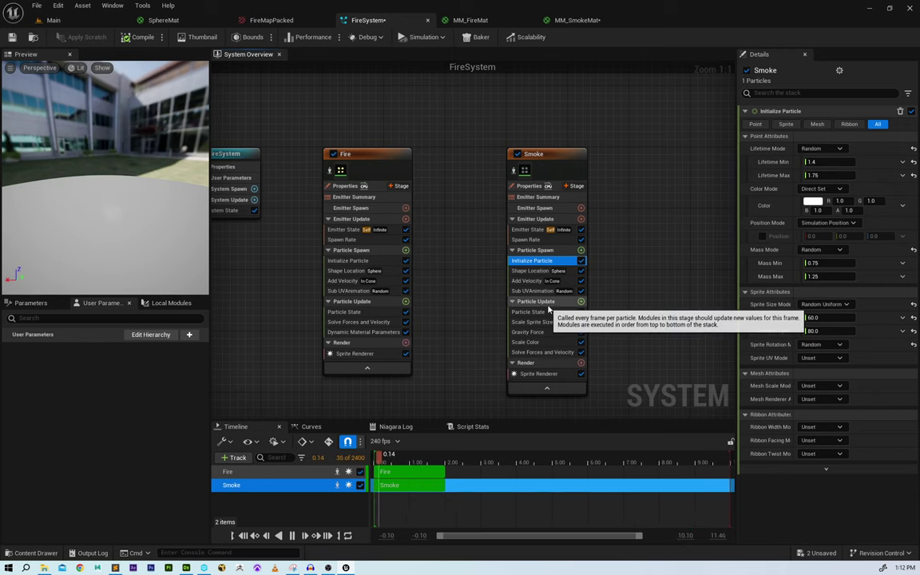
left_click(581, 303)
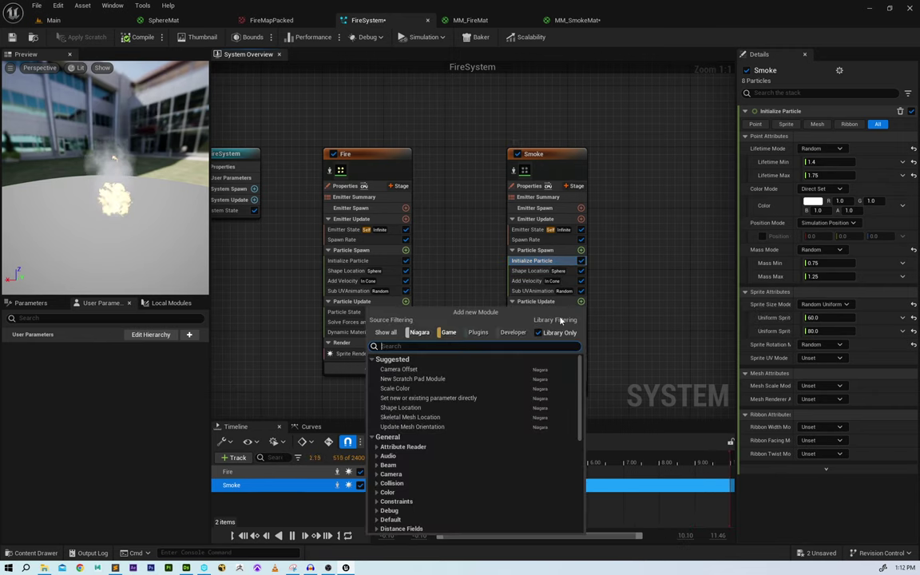
type("rotati")
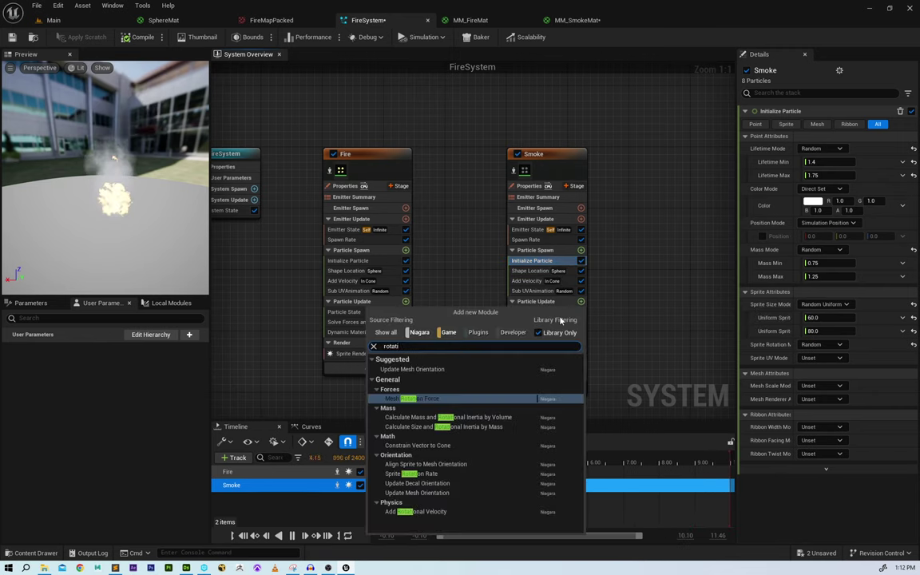
left_click(410, 475)
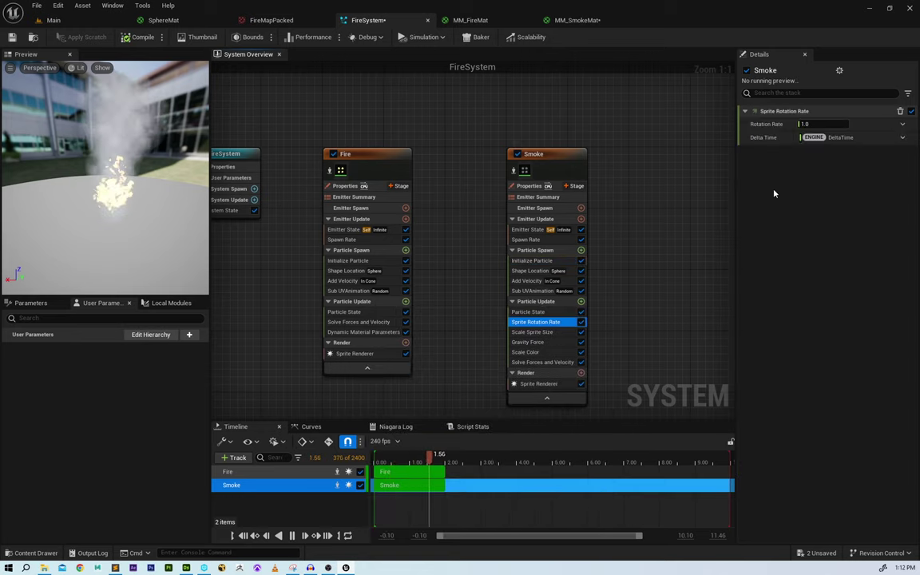
left_click_drag(116, 133, 140, 152)
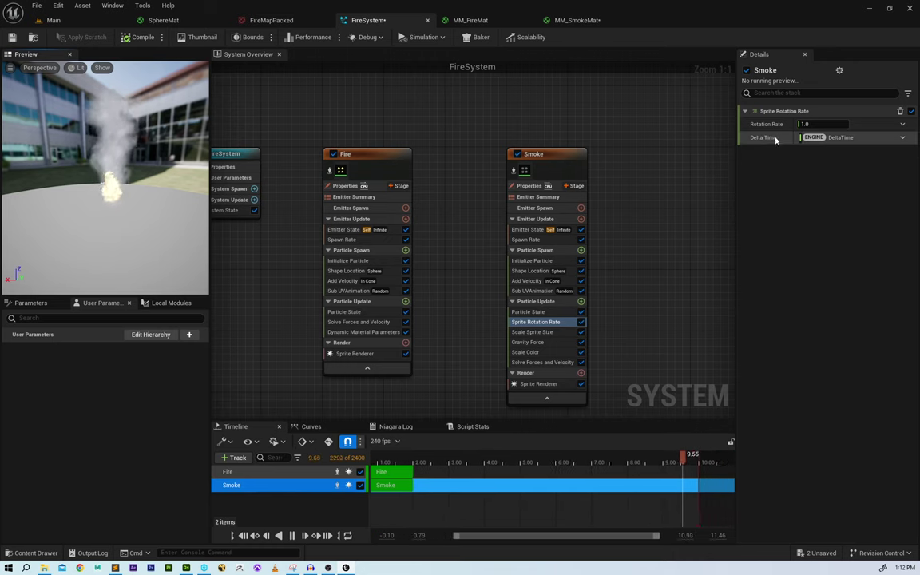
- Make the Smoke emitter's sprite Rotation Rate a Random Range Float from -100 to 100 and compile the system
left_click(903, 124)
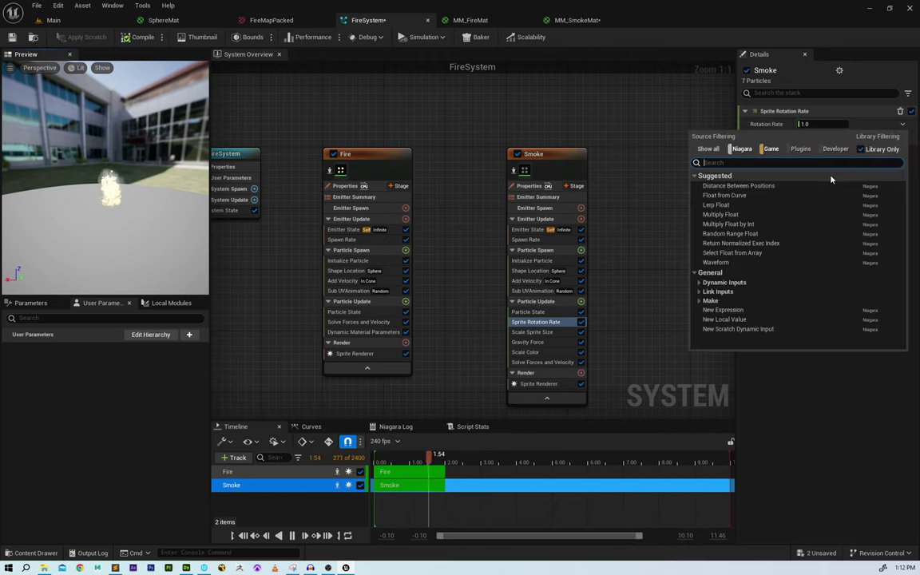
type("random")
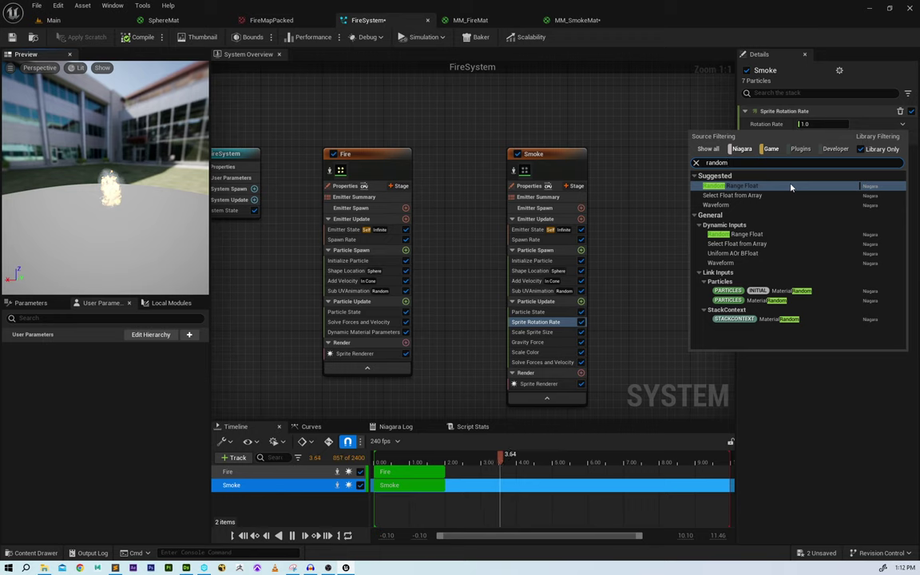
left_click(791, 187)
left_click(827, 137)
type("-")
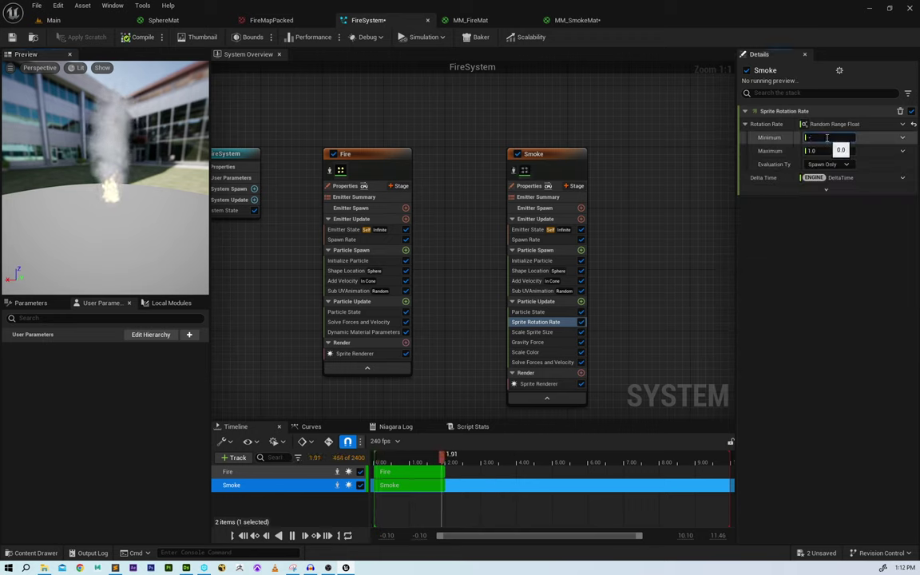
type("100")
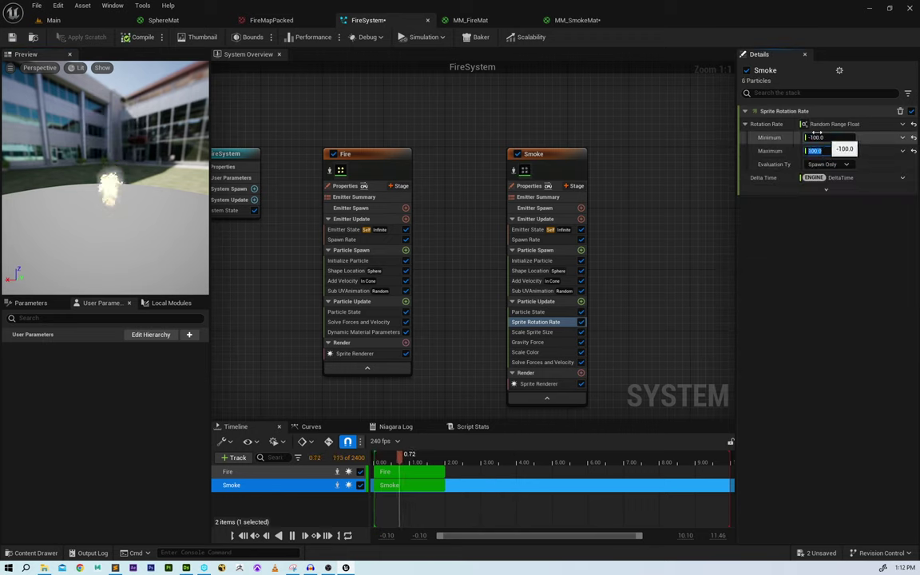
left_click_drag(151, 186, 148, 209)
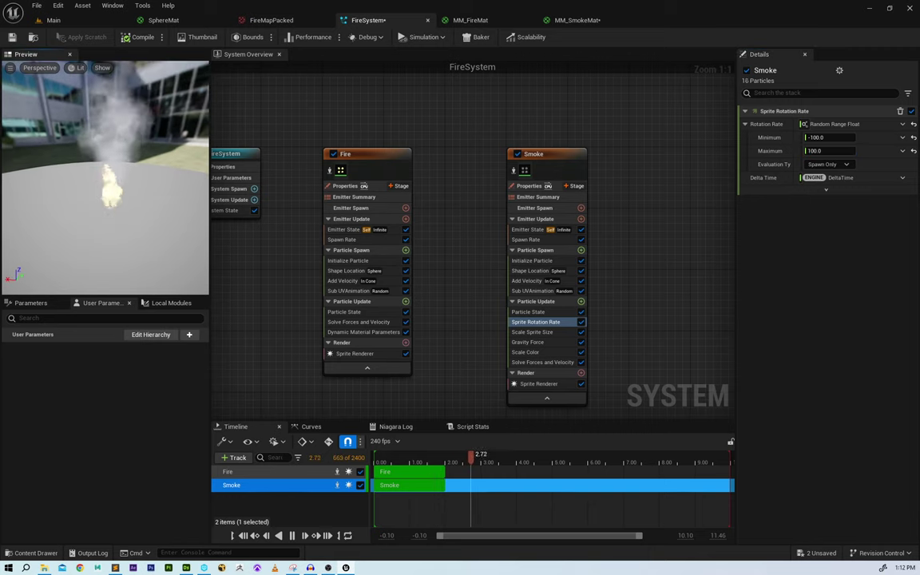
left_click(125, 38)
- Examine the rotating smoke above the fire in the Main level from several distances and angles
left_click(53, 20)
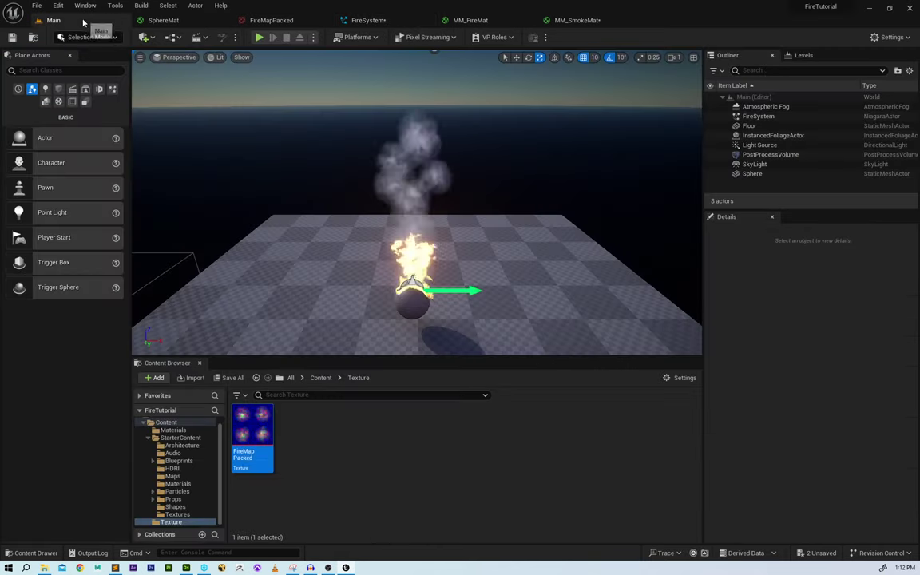
scroll(481, 214, "down", 3)
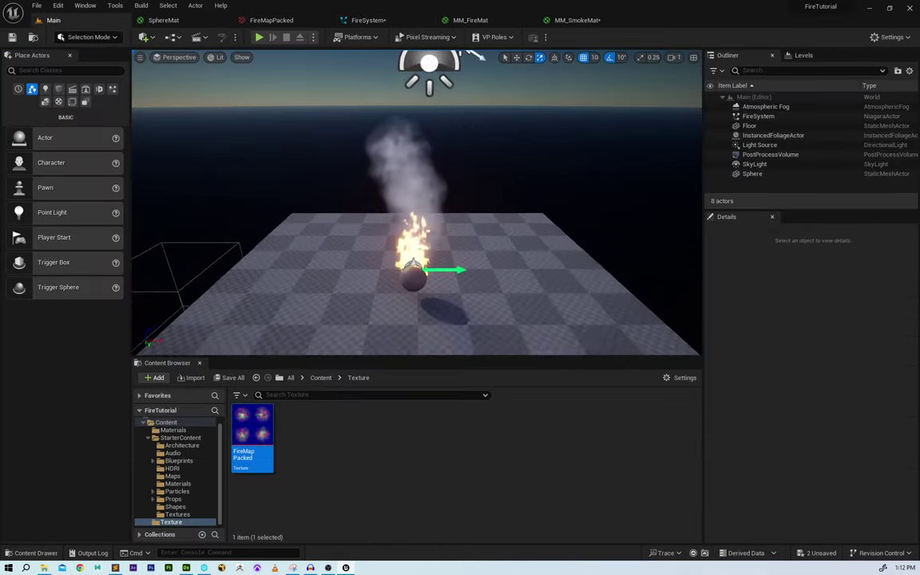
mouse_move(481, 213)
left_mouse_down("alt")
mouse_move(547, 204)
mouse_move(471, 213)
mouse_move(467, 248)
mouse_move(463, 201)
left_mouse_up("alt")
scroll(496, 213, "up", 5)
scroll(462, 201, "down", 3)
scroll(479, 198, "down", 2)
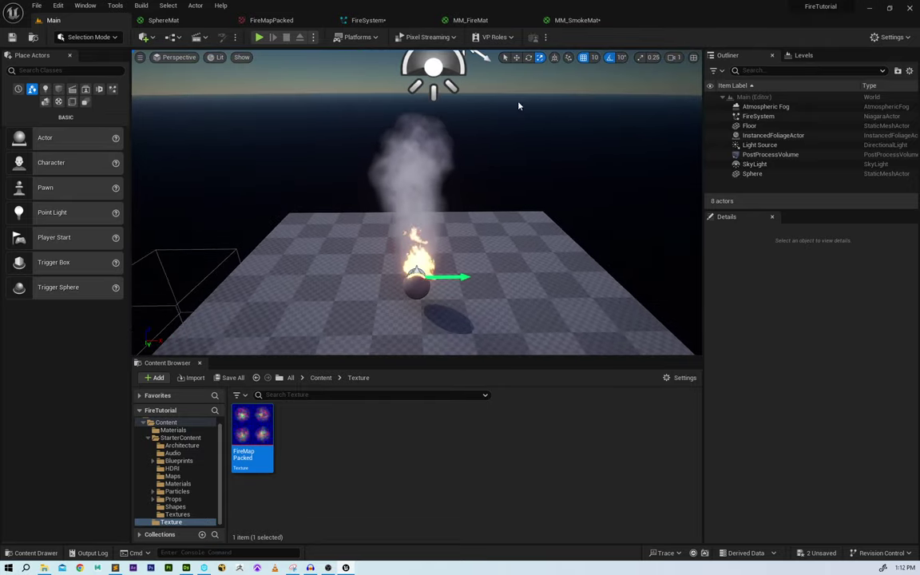
mouse_move(455, 200)
left_mouse_down("alt")
mouse_move(403, 182)
mouse_move(457, 203)
mouse_move(462, 194)
left_mouse_up("alt")
scroll(464, 188, "up", 2)
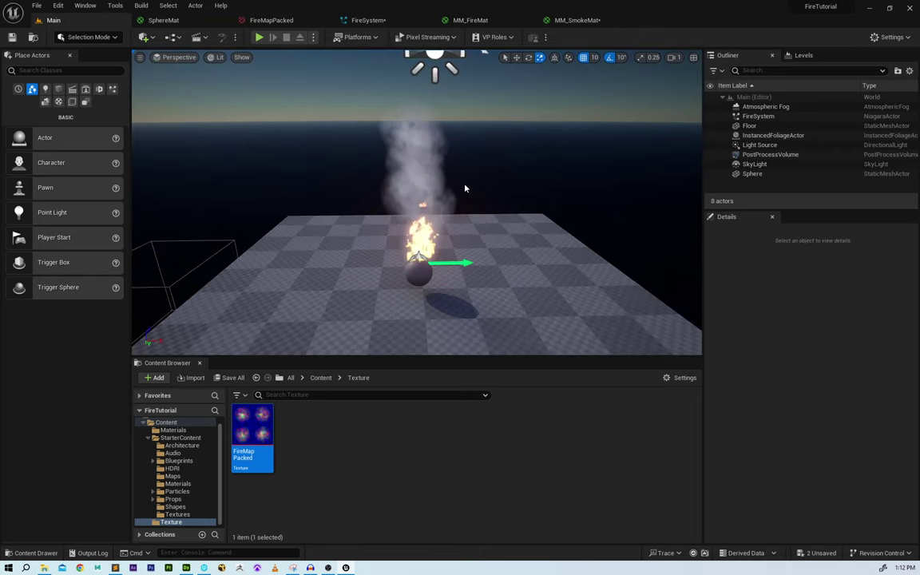
- In MM_SmokeMat, add a Subtract node fed by the Texture Sample's G output, with B set to 0.1
left_click(586, 20)
left_click_drag(474, 172, 451, 173)
left_click_drag(205, 154, 133, 140)
left_click_drag(459, 319, 370, 318)
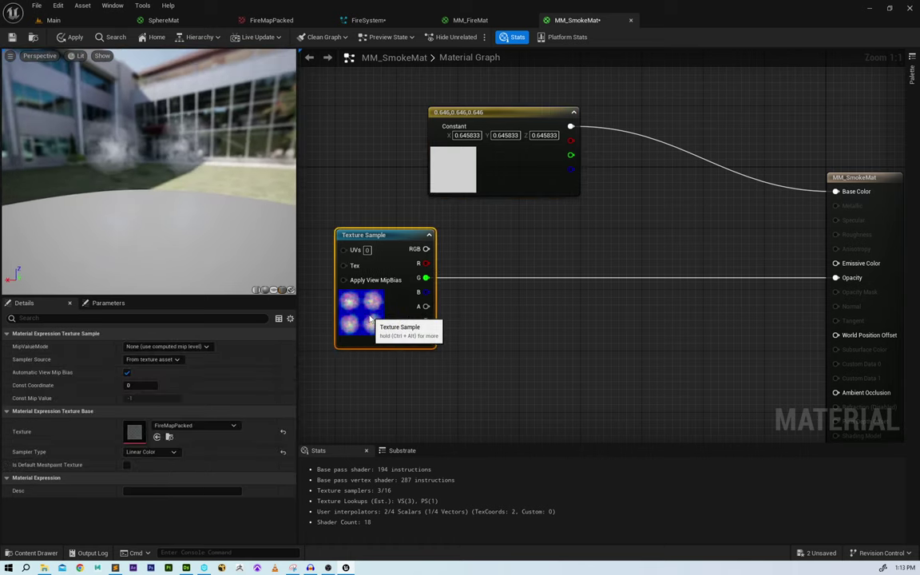
left_click_drag(467, 295, 577, 324)
type("subtract")
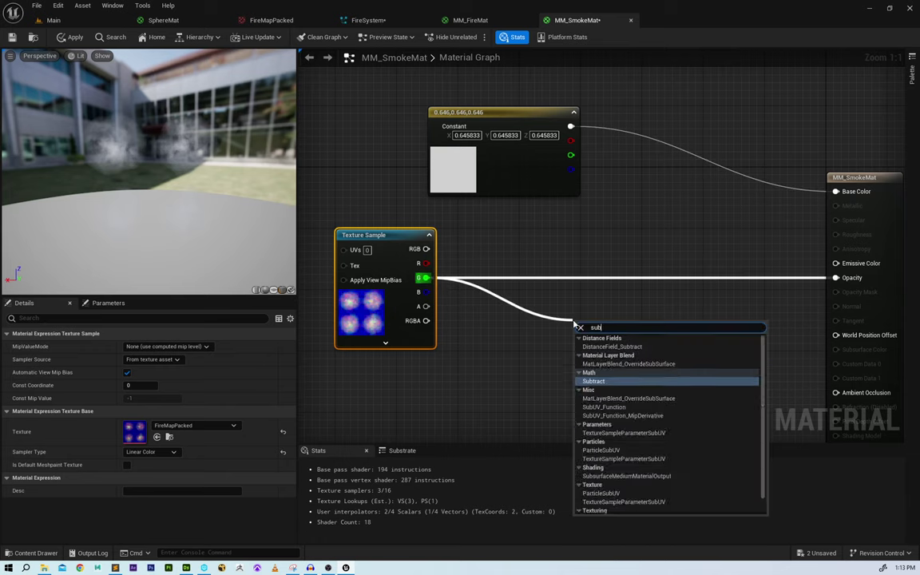
key("Return")
right_click_drag(583, 305, 543, 296)
left_click_drag(549, 339, 488, 318)
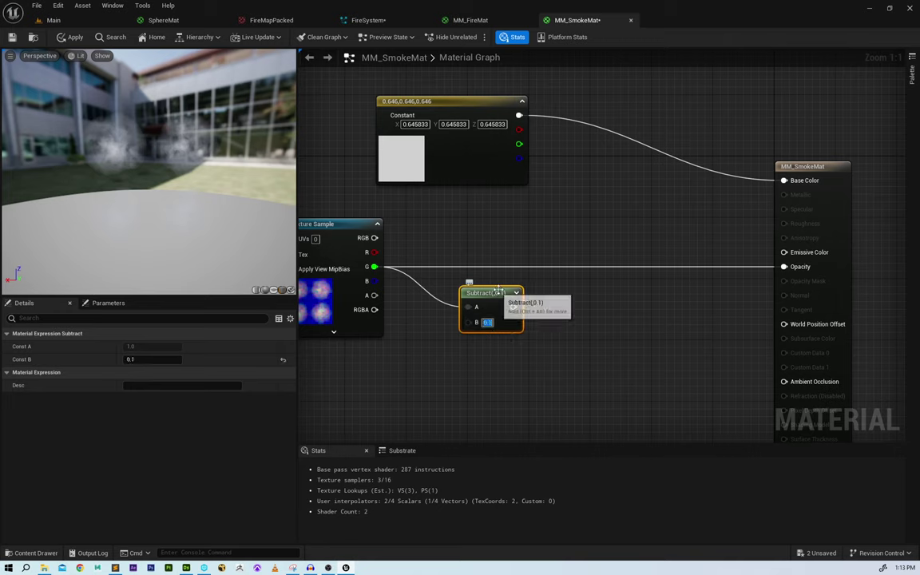
- Connect the Subtract result to Opacity, apply the material and align the node with the Texture Sample's G output
left_click_drag(796, 275, 795, 273)
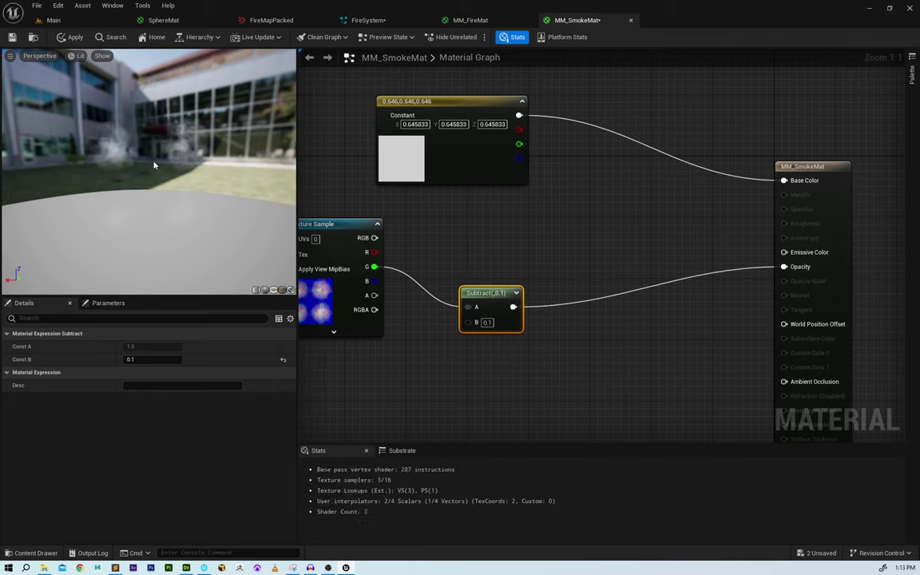
left_click_drag(149, 170, 234, 229)
left_click(71, 38)
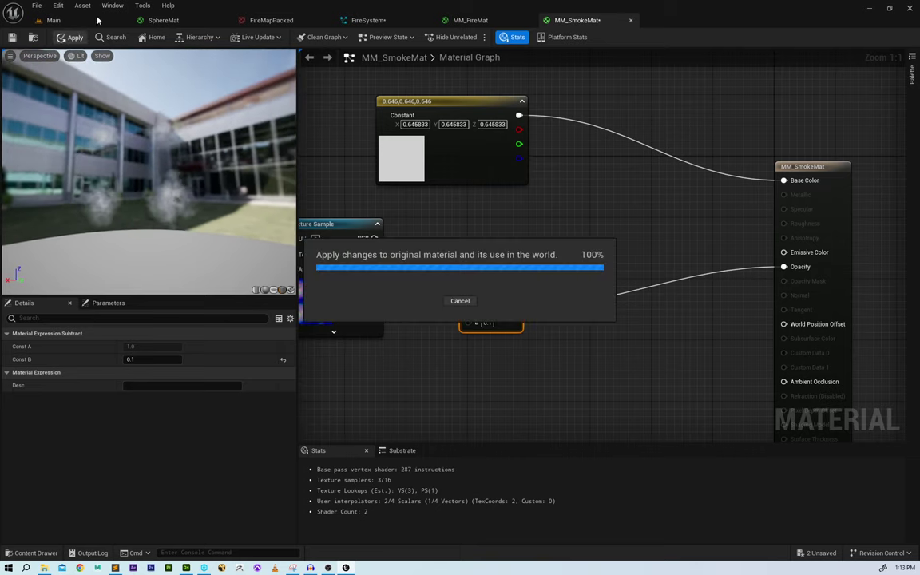
left_click_drag(485, 293, 469, 254)
- Examine the smoke's softened edges above the burning sphere in the Main level from several angles
left_click(100, 22)
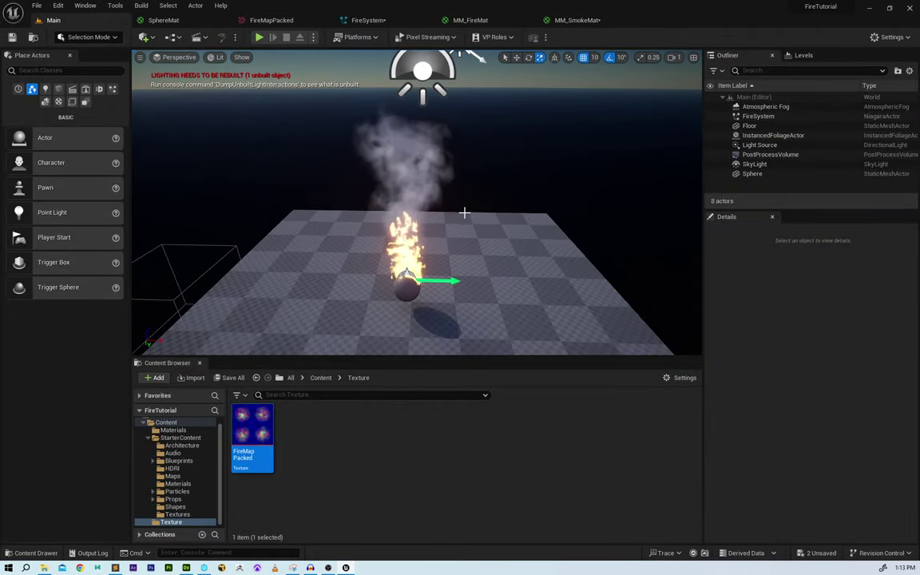
left_click_drag(464, 211, 435, 180, "alt")
scroll(466, 213, "up", 3)
left_click_drag(475, 208, 497, 268, "alt")
mouse_move(474, 207)
left_mouse_down("alt")
mouse_move(472, 168)
mouse_move(485, 193)
left_mouse_up("alt")
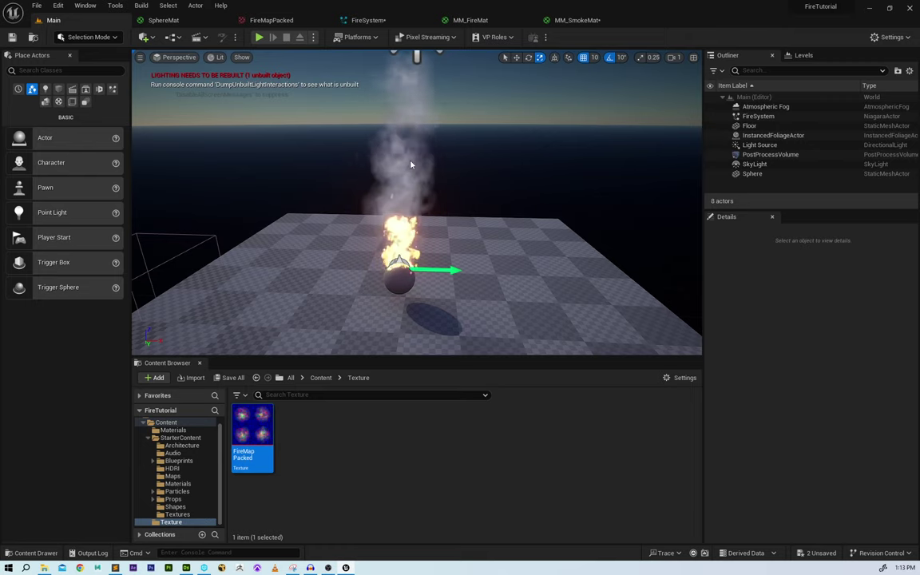
left_click_drag(413, 173, 419, 144, "alt")
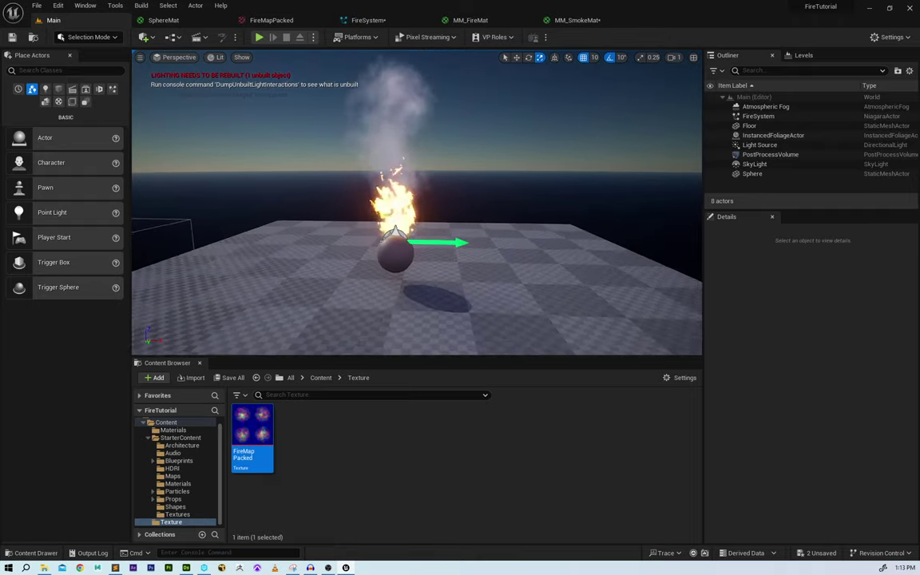
scroll(417, 113, "up", 3)
left_click_drag(424, 80, 440, 117, "alt")
scroll(442, 115, "down", 3)
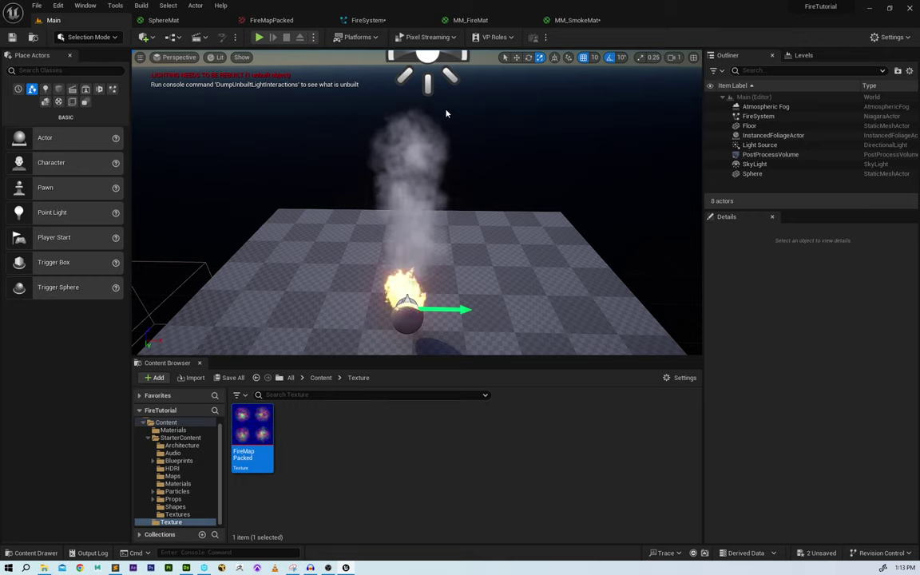
left_click_drag(447, 113, 460, 87, "alt")
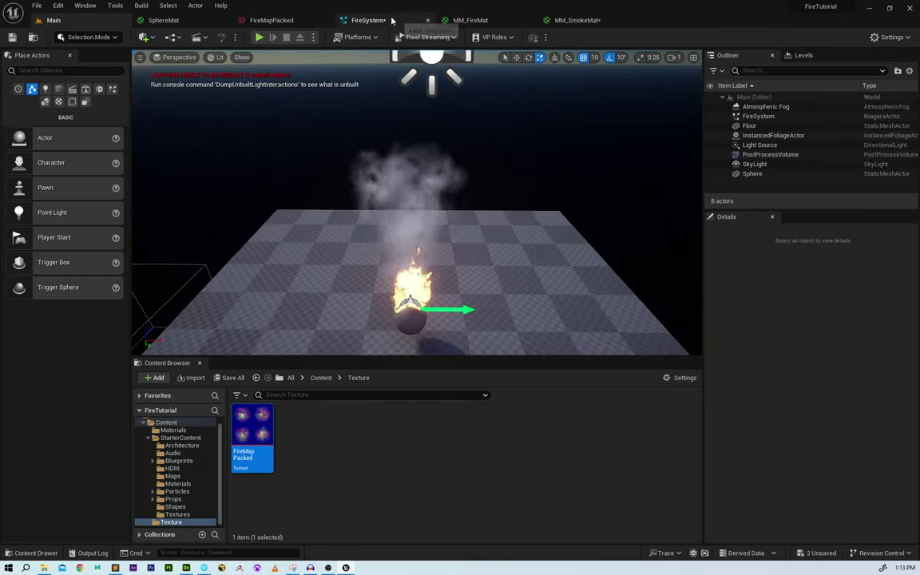
- Add a Dynamic Parameter node to the MM_SmokeMat graph below the Texture Sample and name its first parameter Erode
left_click(557, 21)
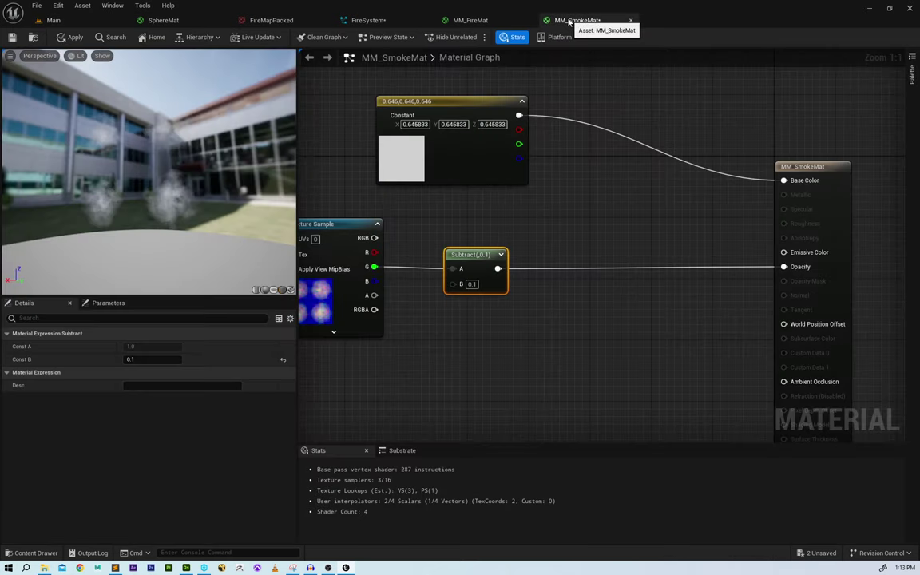
right_click_drag(571, 261, 608, 193)
right_click(467, 305)
type("dynamic param")
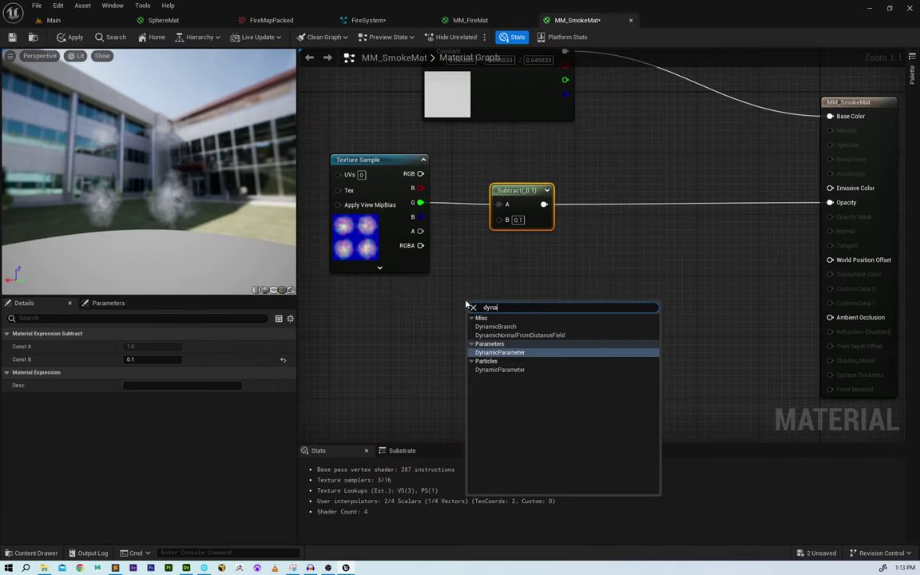
key("Return")
left_click_drag(467, 304, 408, 311)
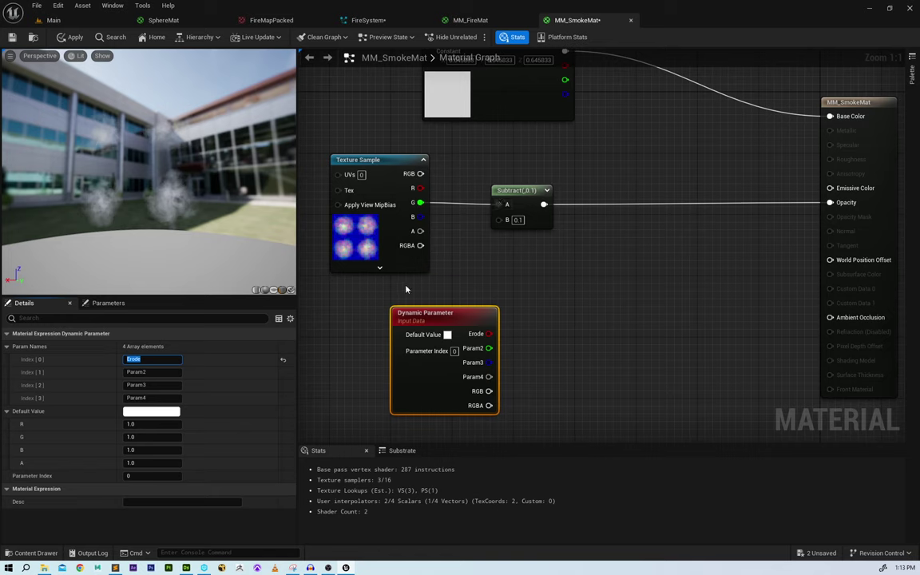
- Add a second Subtract node that subtracts the Erode parameter from the first Subtract's result
left_click_drag(853, 206, 852, 204)
left_click_drag(610, 238, 623, 230)
type("subtr")
key("Return")
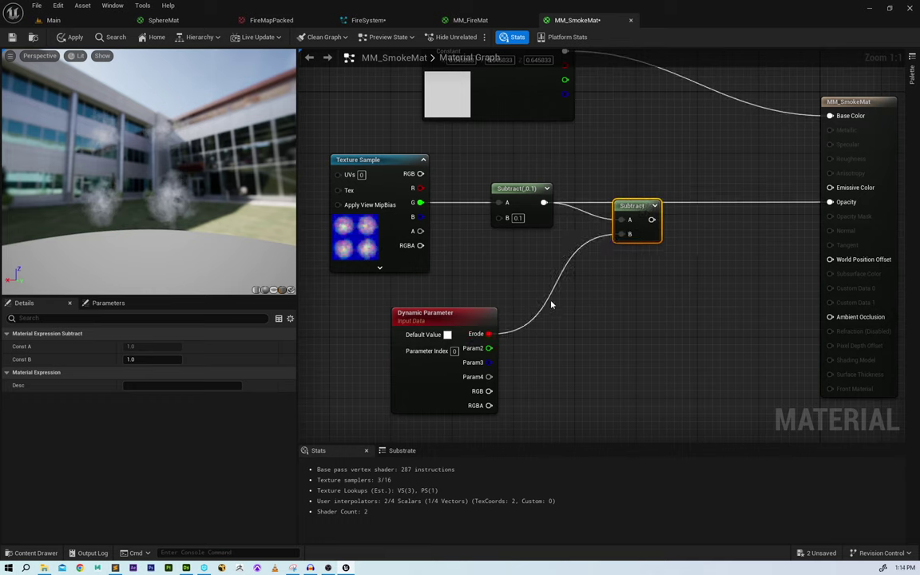
- Set the Dynamic Parameter's default R to 0, connect the second Subtract to Opacity and apply the material
left_click(435, 332)
left_click(163, 426)
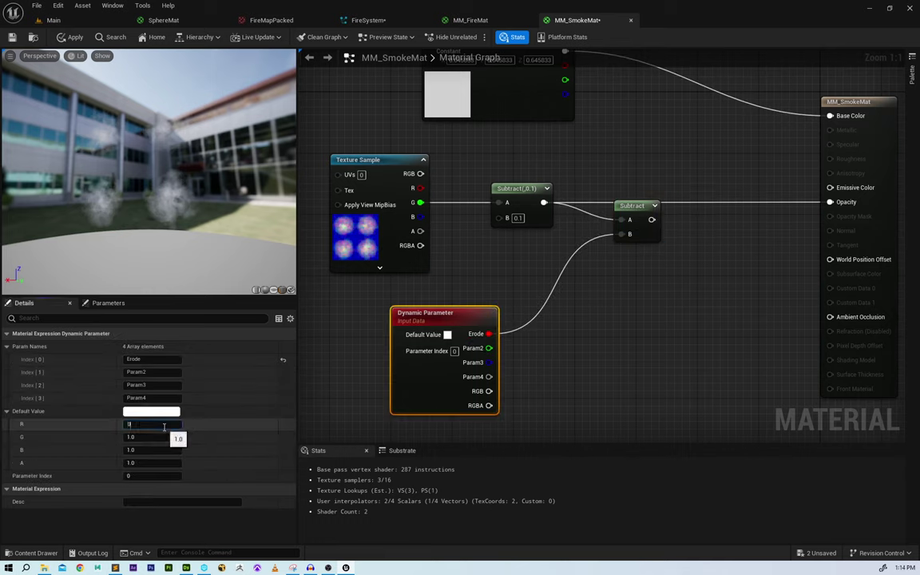
left_click_drag(652, 219, 827, 205)
key("Escape")
left_click_drag(655, 223, 637, 192)
left_click(75, 37)
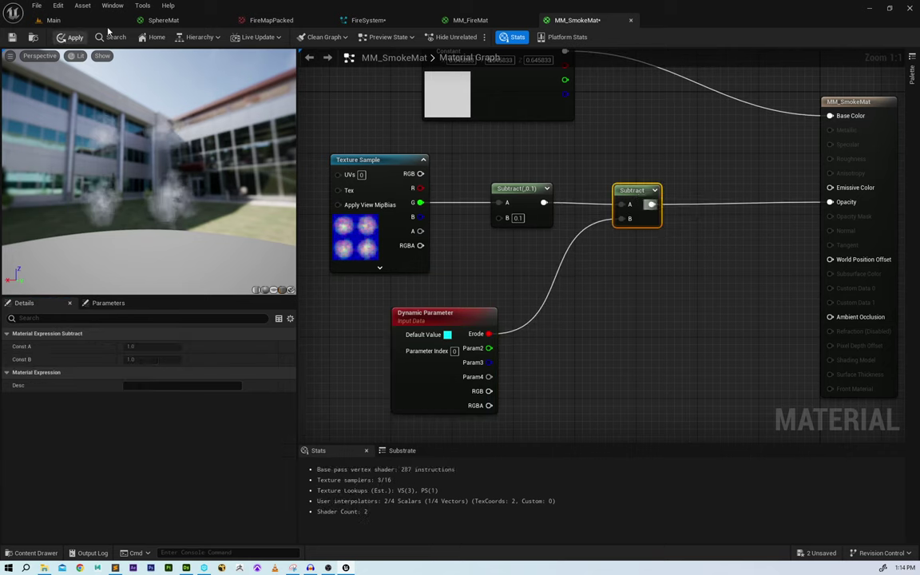
- Return to the Main level and save all modified assets
left_click(82, 26)
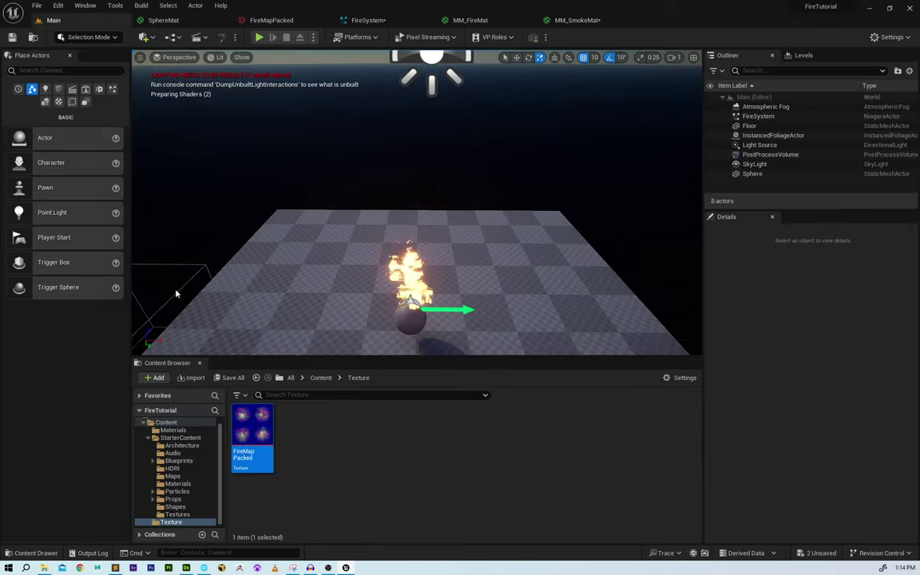
left_click(242, 376)
left_click(534, 393)
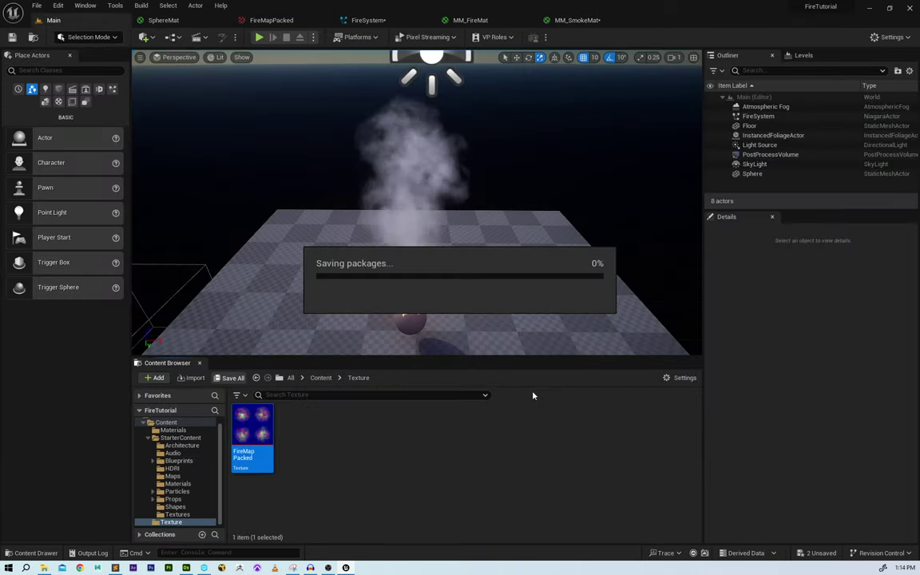
- In FireSystem, add a Dynamic Material Parameters module to the Smoke emitter's Particle Update group
left_click(390, 20)
right_click_drag(487, 324, 458, 248)
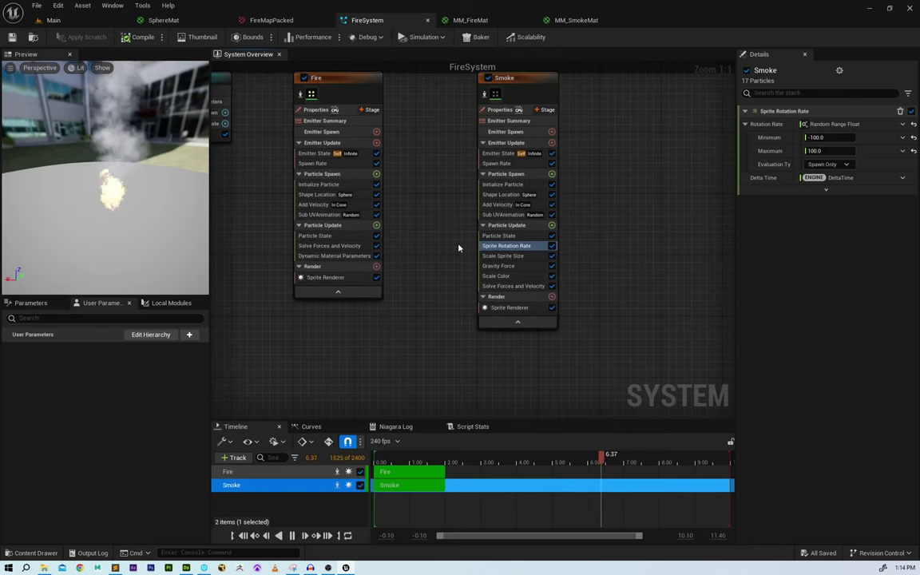
left_click(553, 225)
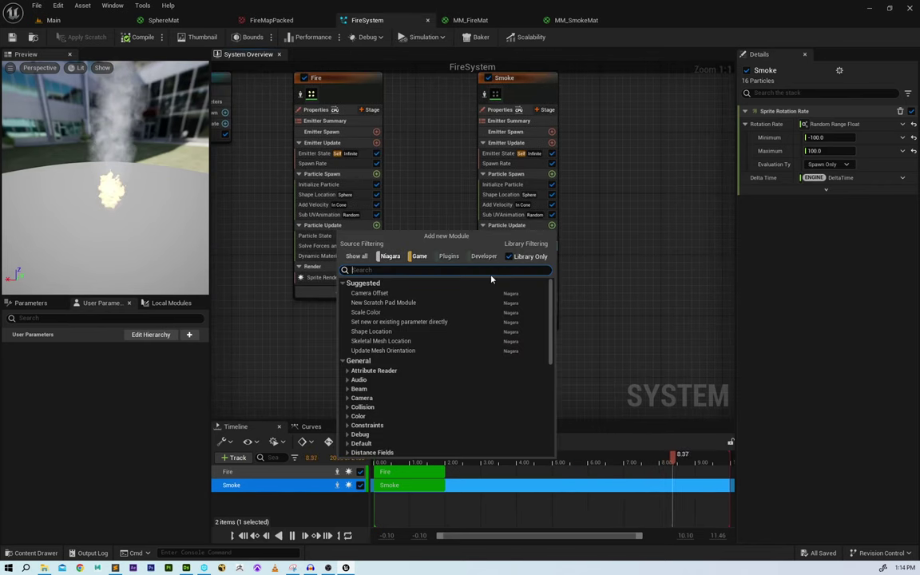
type("dynamic")
key("Return")
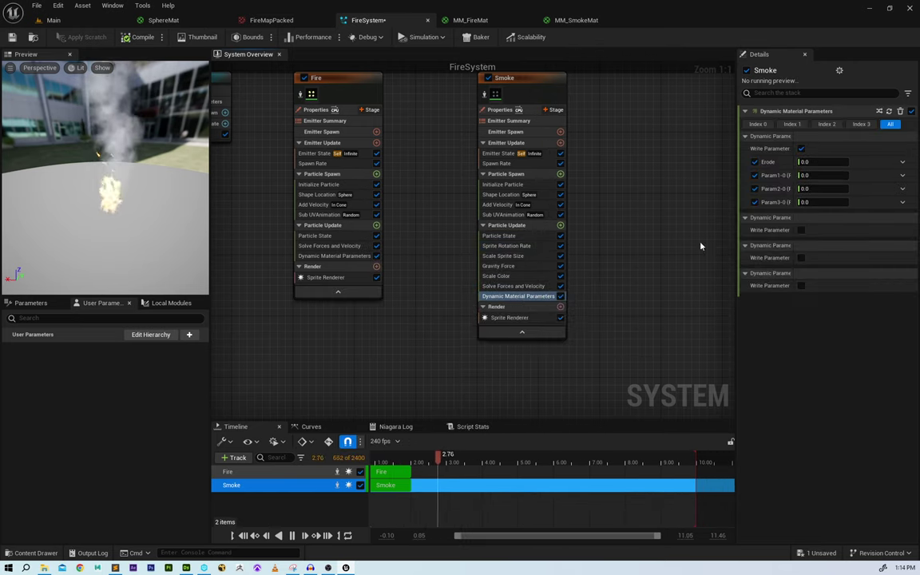
- Drive the Erode parameter in the Smoke emitter's Dynamic Material Parameters with a Float from Curve input
left_click(903, 162)
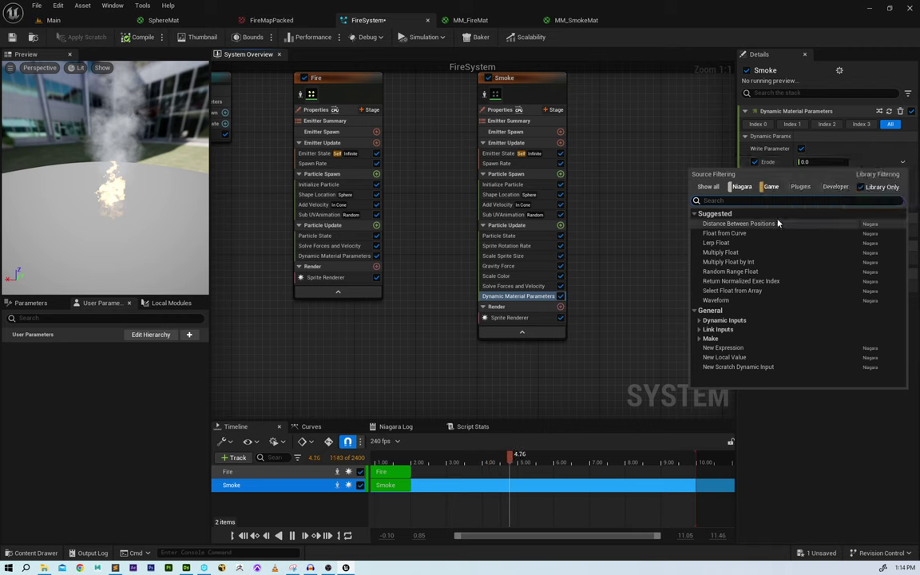
type("curve")
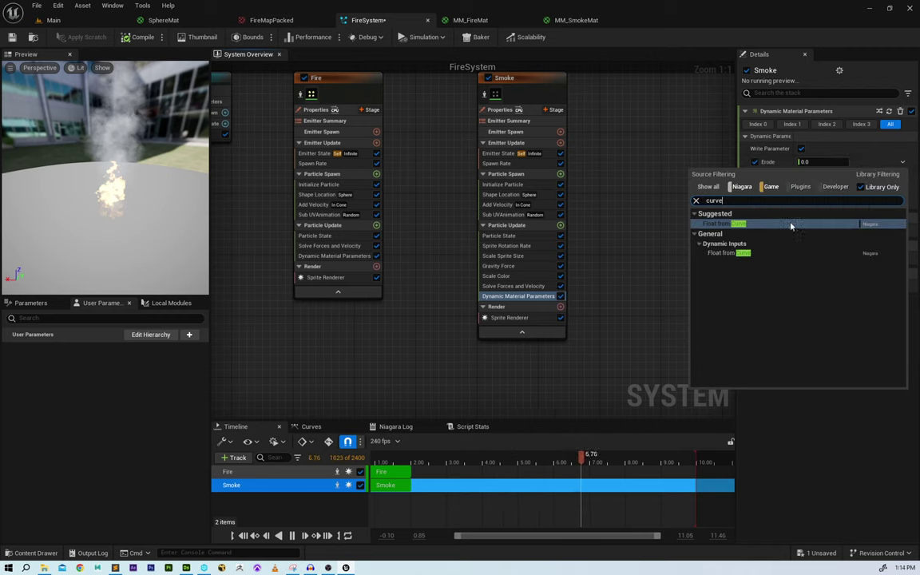
left_click(791, 227)
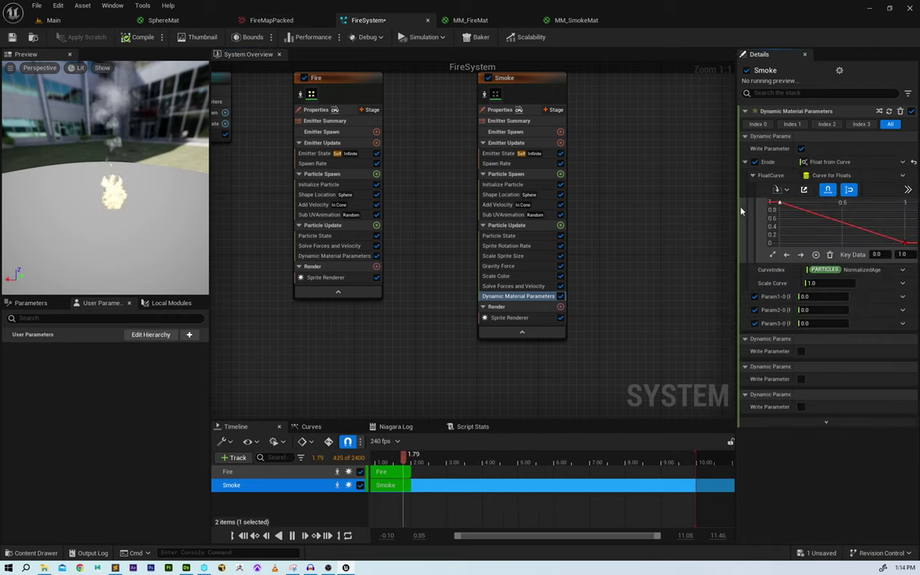
- Shape the Erode curve to rise from 0 at the start to 0.1 at time 1.0
left_click(906, 243)
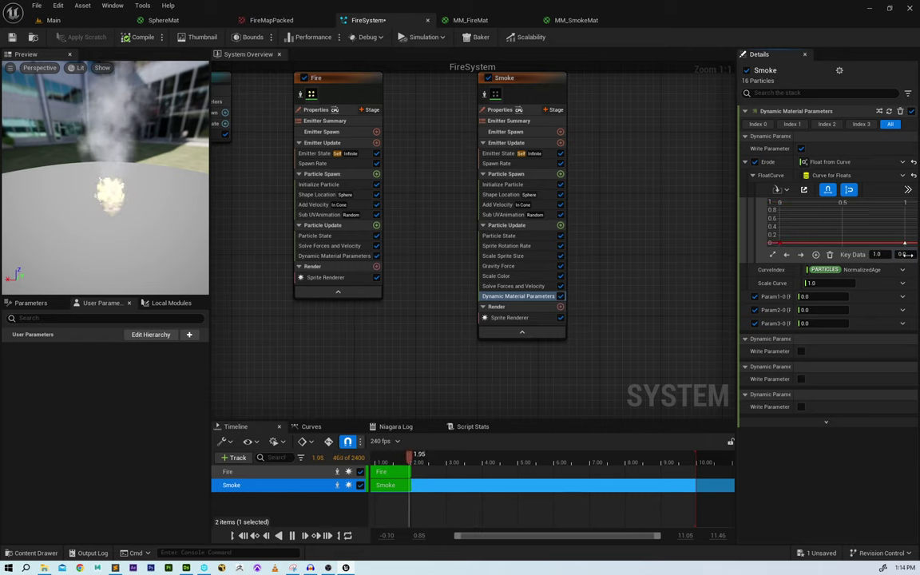
left_click(903, 254)
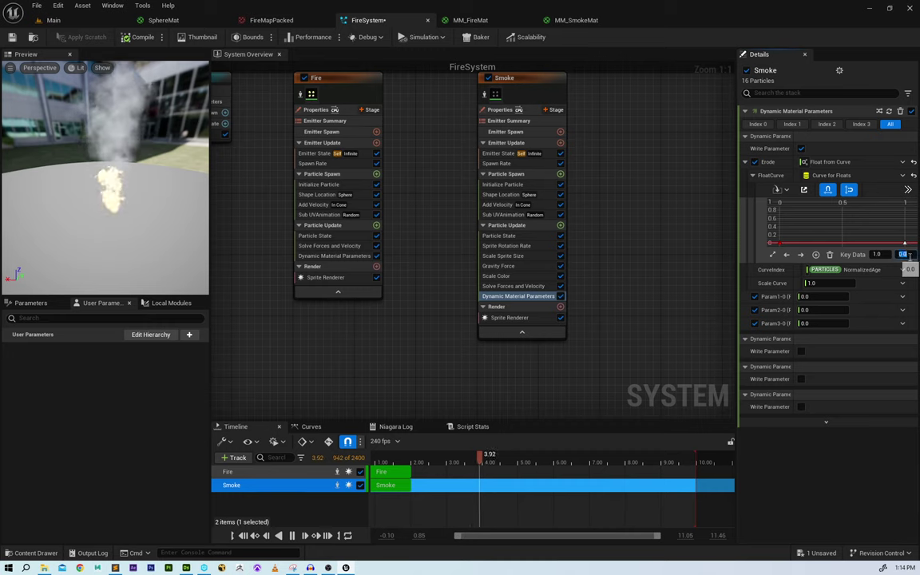
type("0.2")
key("Return")
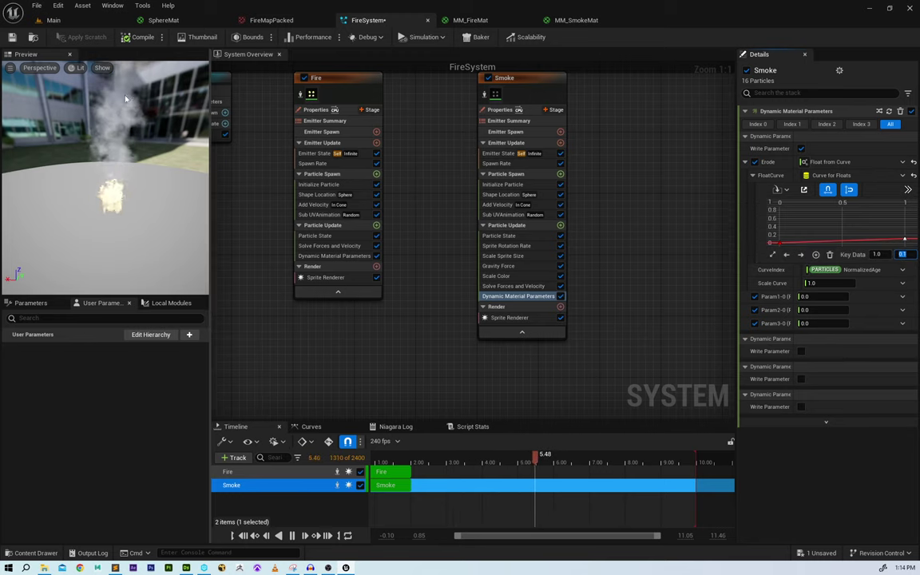
left_click(148, 37)
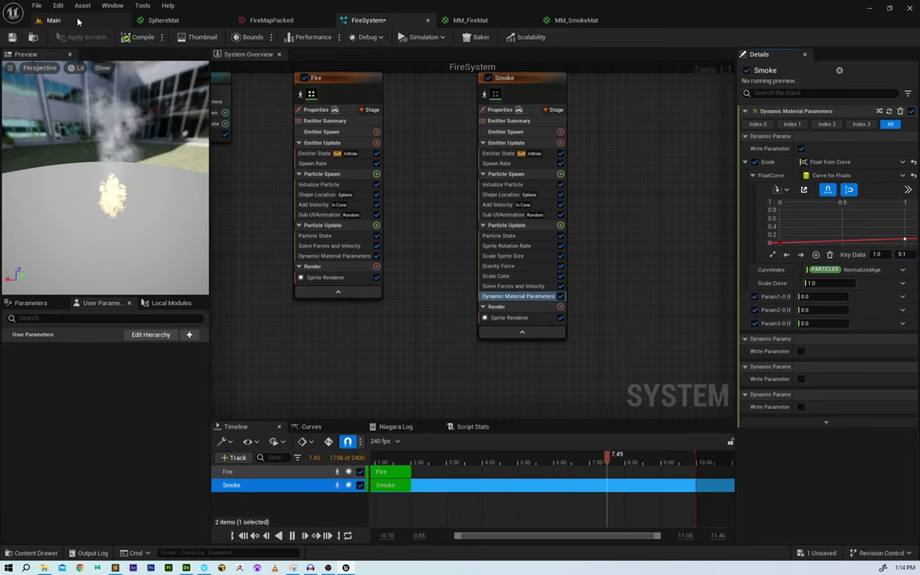
- In MM_SmokeMat, name the Dynamic Parameter's second output Opacity and straighten the second Subtract node in line with its neighbours
left_click(572, 20)
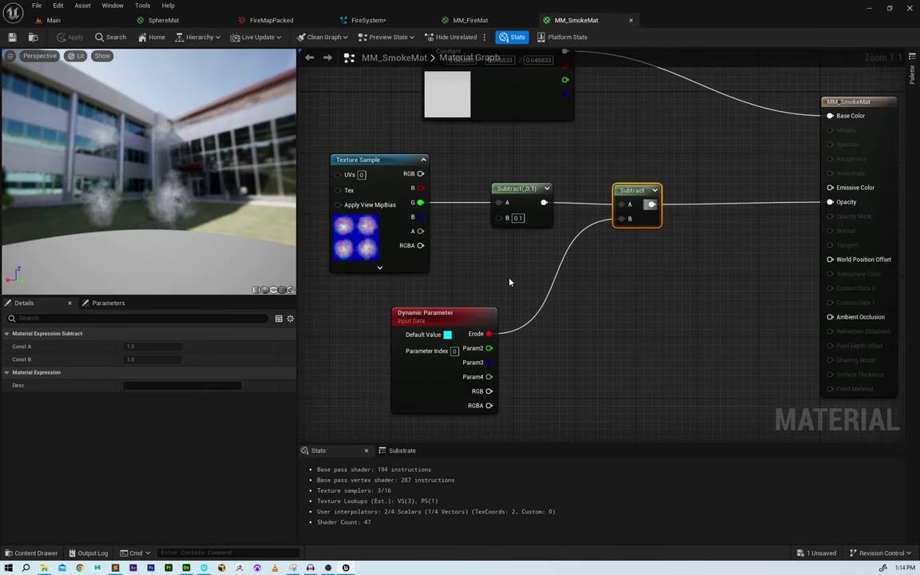
left_click(427, 286)
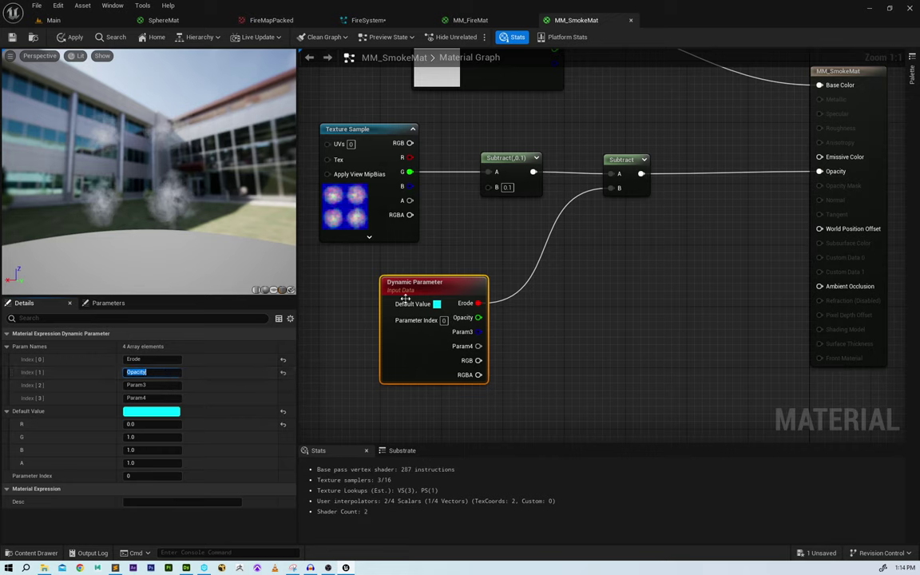
left_click_drag(619, 159, 601, 151)
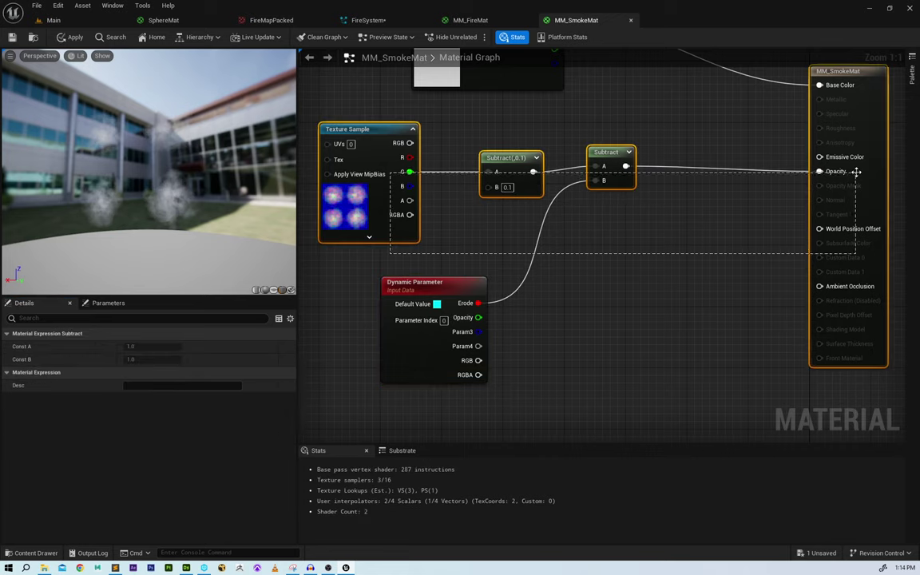
left_click_drag(857, 173, 857, 173)
key("q")
- Add a Multiply node combining the second Subtract's result with the Opacity parameter, and connect it to the material's Opacity input
left_click_drag(687, 214, 687, 214)
type("mul")
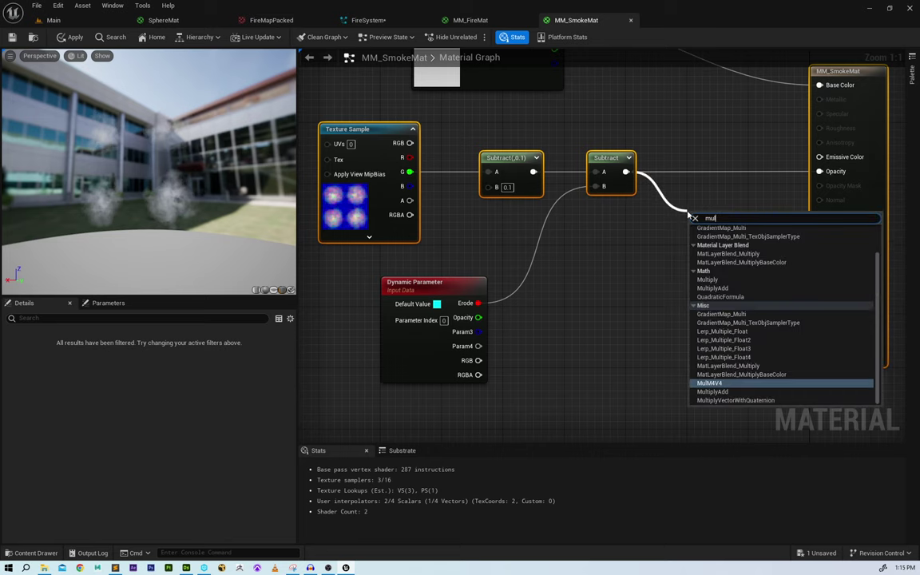
key("Return")
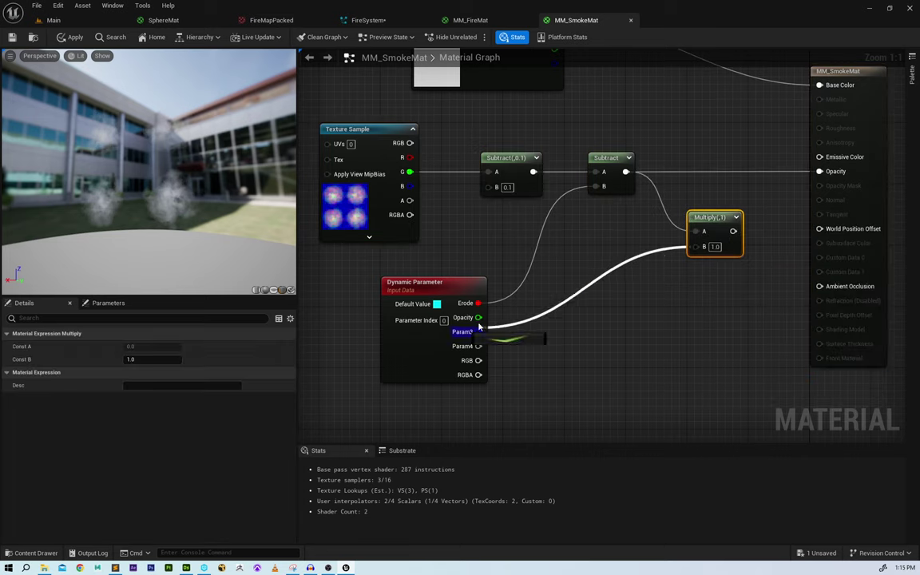
left_click_drag(819, 178, 820, 173)
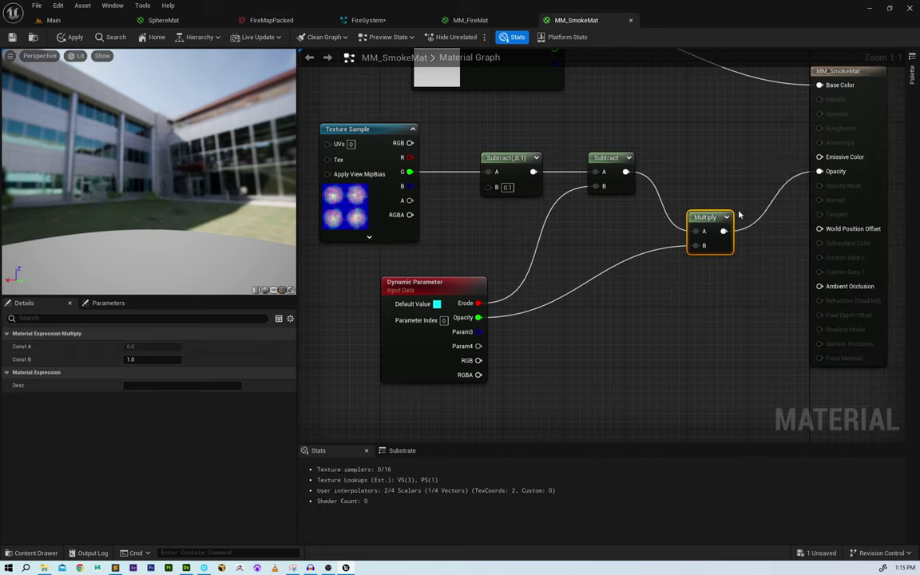
- Line up the Multiply node with the Subtract nodes and apply the material changes
left_click_drag(707, 224, 707, 166)
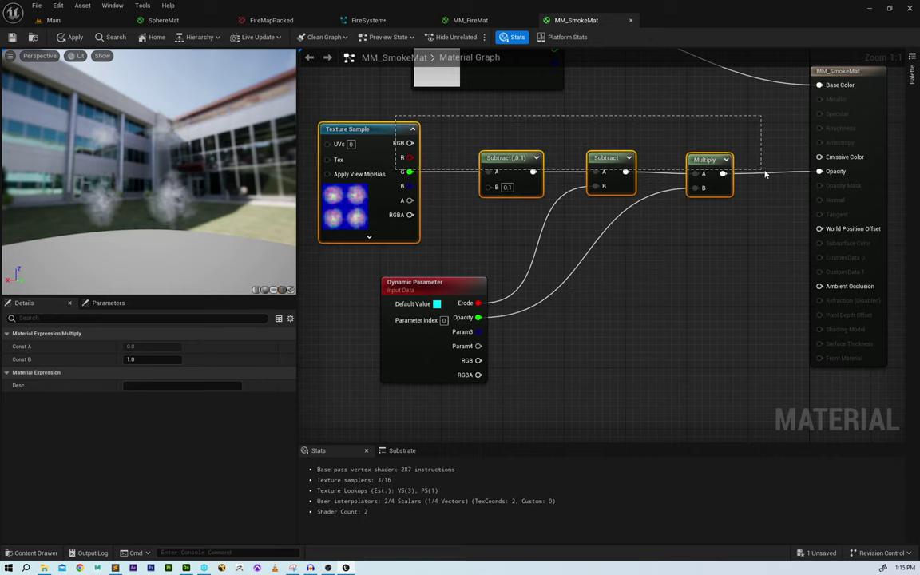
left_click_drag(765, 174, 804, 196)
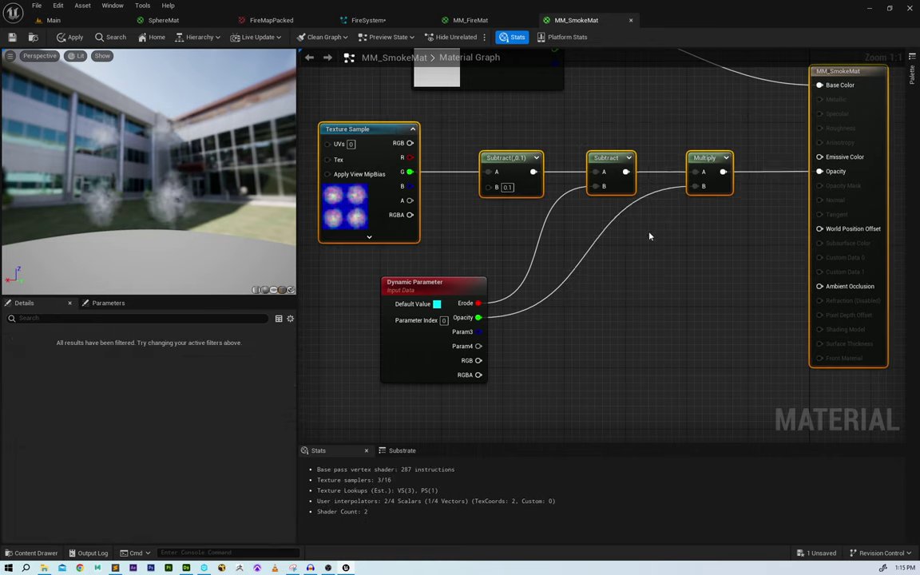
left_click(450, 282)
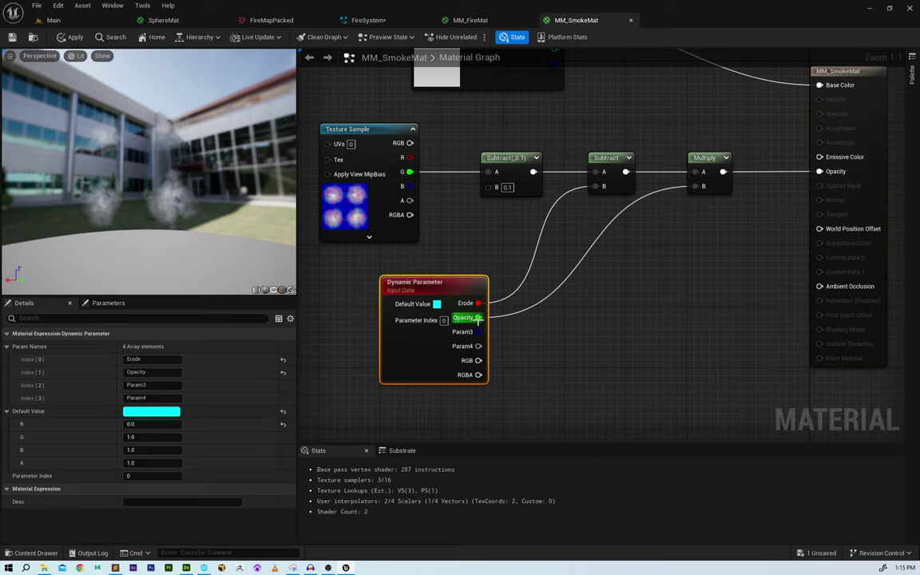
left_click(74, 37)
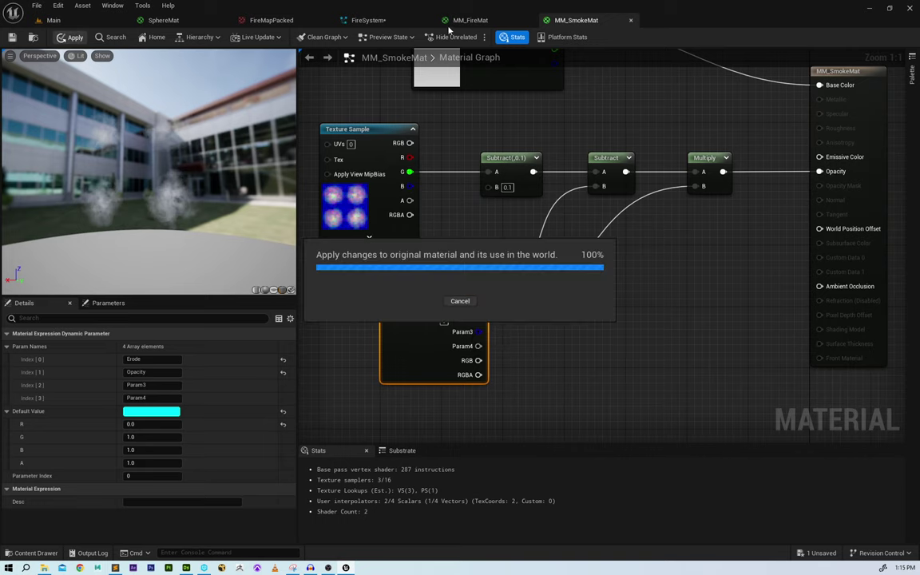
- In FireSystem, drive the Opacity parameter of the Smoke emitter's Dynamic Material Parameters with a Float from Curve input
left_click(368, 20)
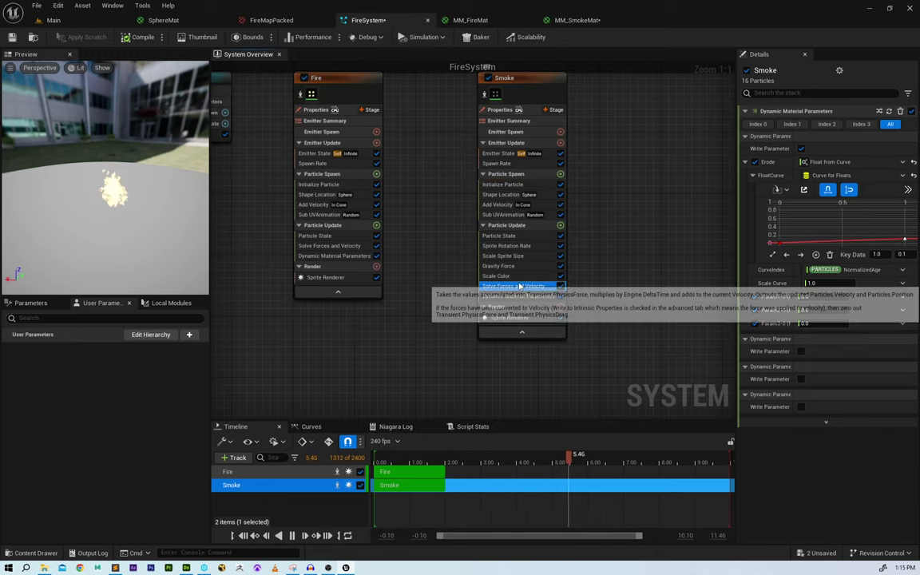
left_click(525, 298)
left_click(745, 163)
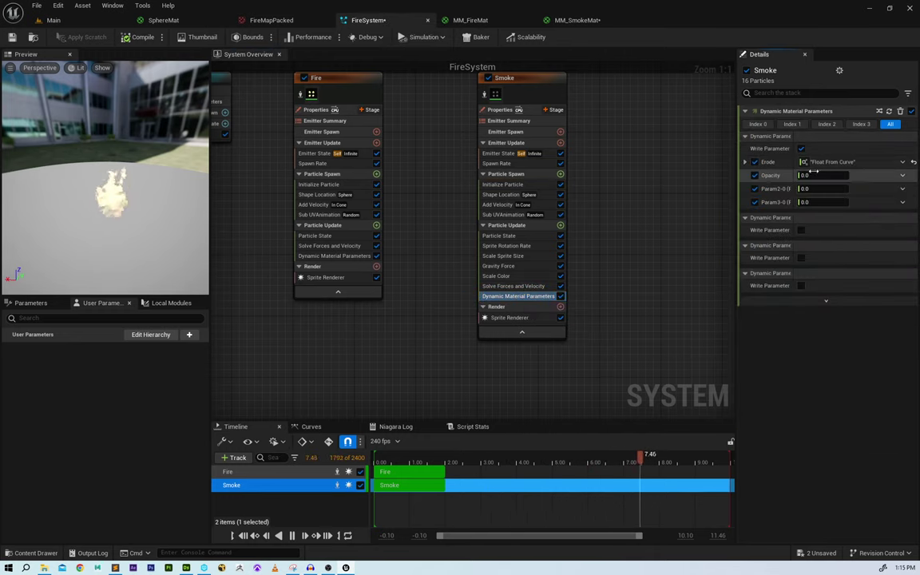
left_click(903, 175)
type("float")
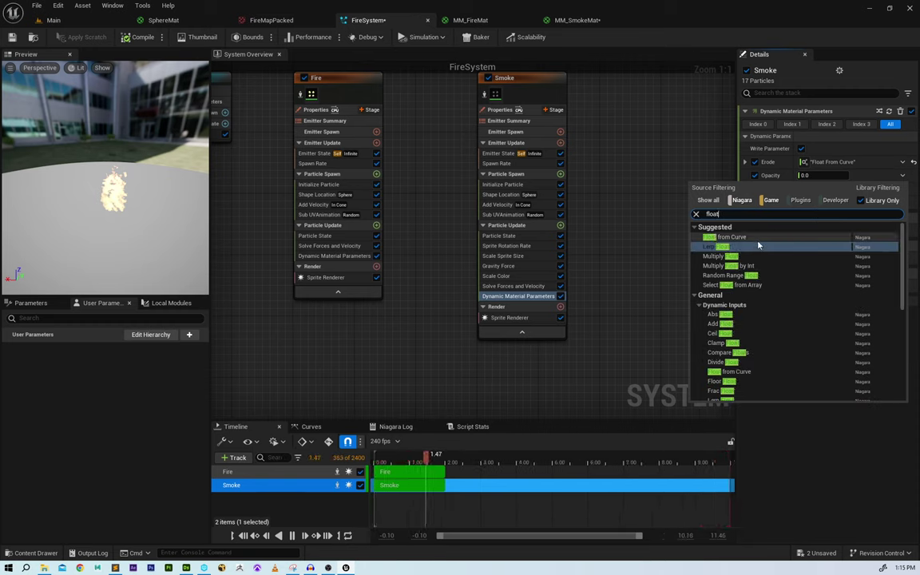
left_click(758, 237)
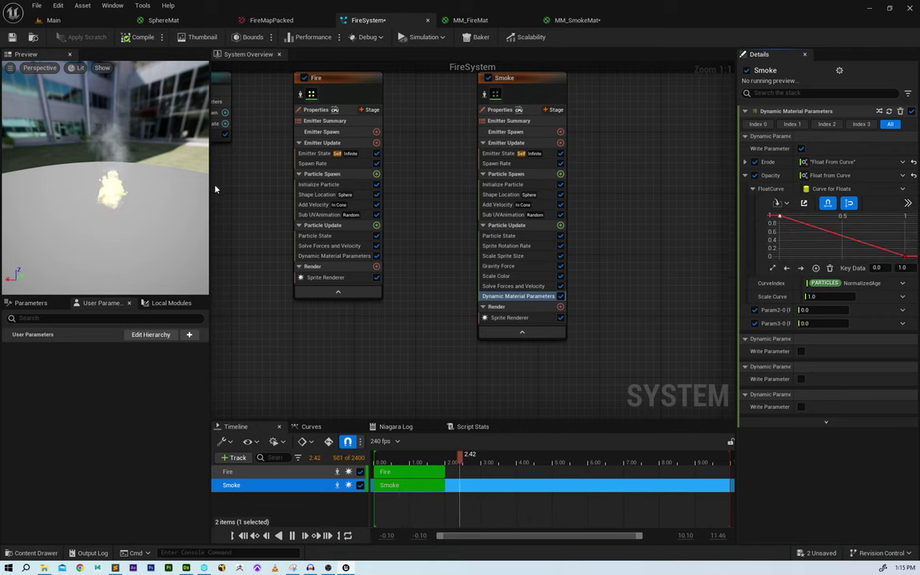
- Set the Opacity curve's first key to 0 and add a key at time 0.3 with value 1.0
left_click_drag(86, 182, 136, 157)
scroll(87, 182, "up", 3)
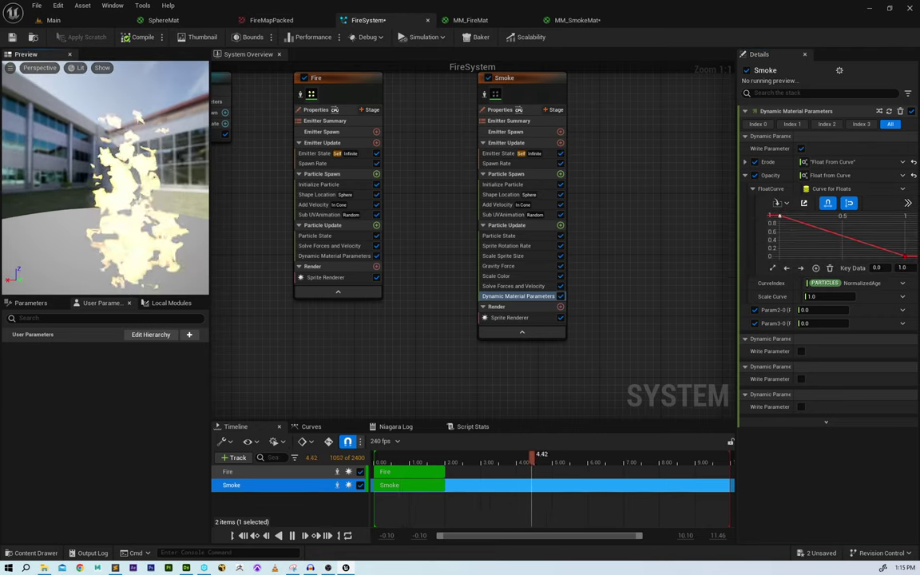
scroll(86, 181, "down", 2)
left_click_drag(86, 184, 99, 203)
left_click_drag(106, 247, 133, 253)
left_click_drag(120, 200, 128, 223)
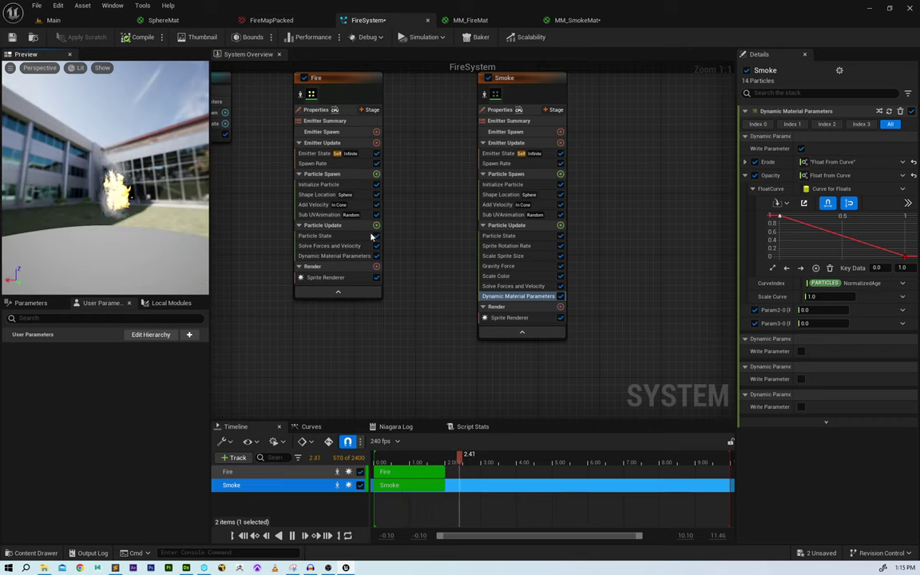
left_click(779, 217)
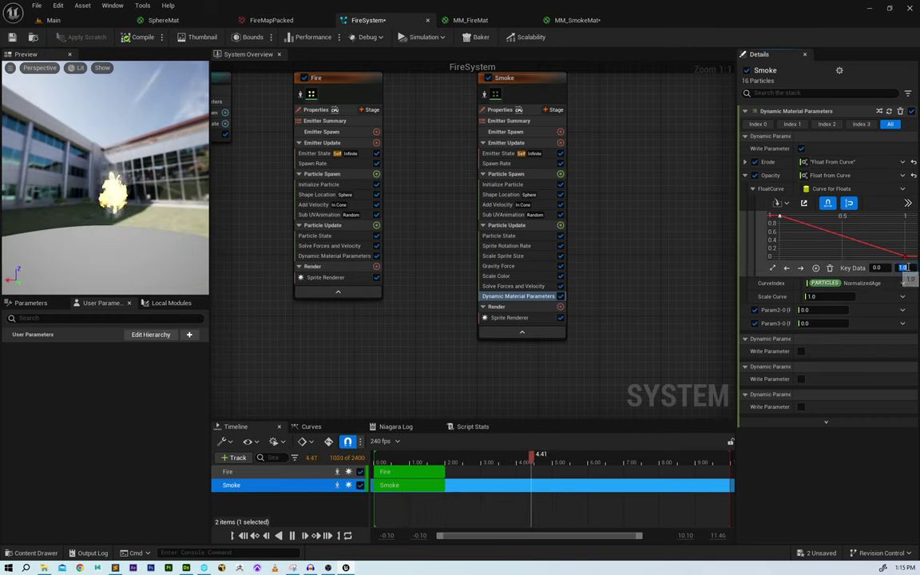
right_click(803, 241)
left_click(812, 260)
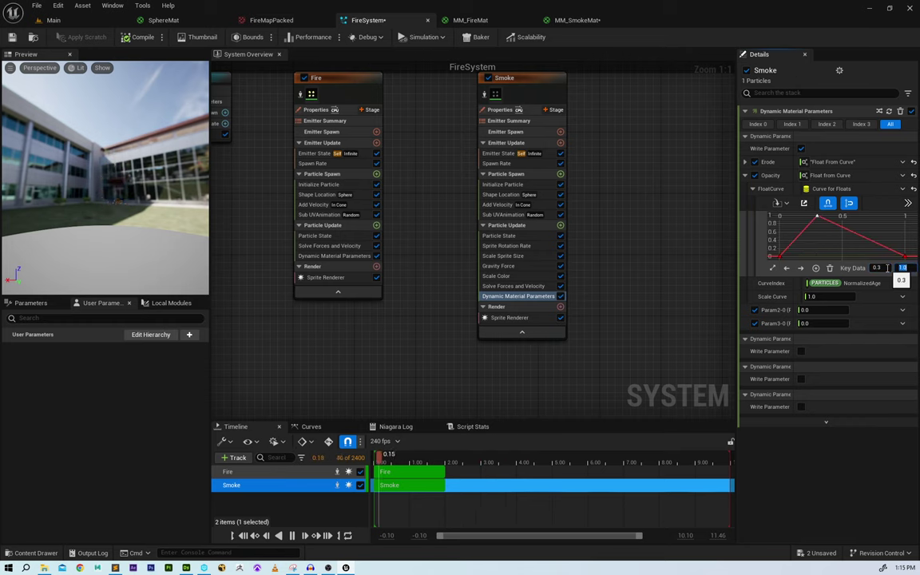
- Add another key to the Opacity curve at time 0.75 with value 1.0
left_click_drag(158, 160, 132, 140)
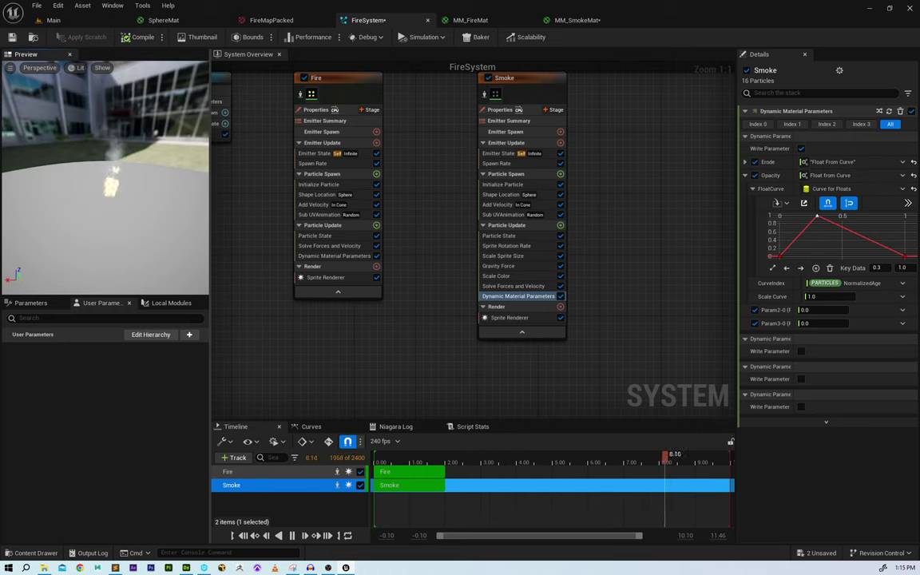
left_click(874, 226)
right_click(875, 229)
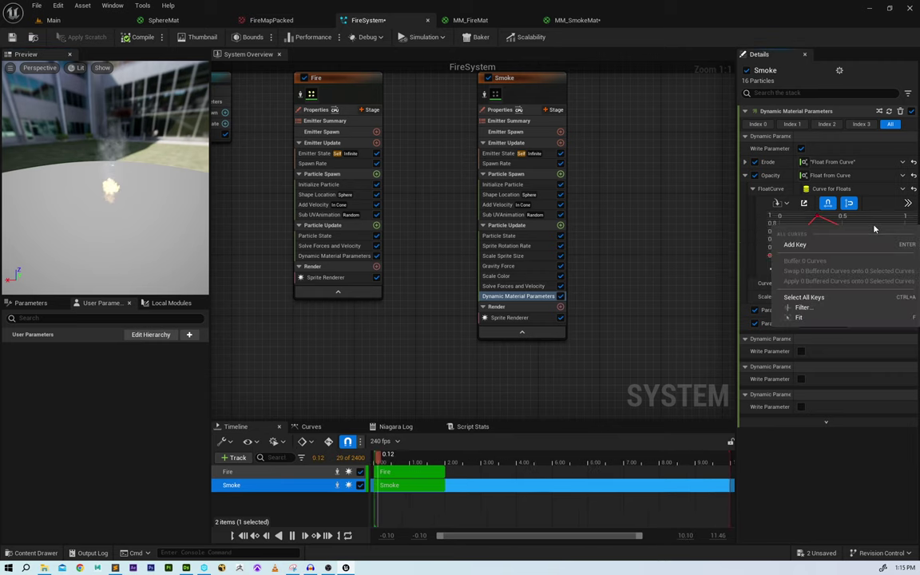
left_click(799, 240)
left_click(887, 268)
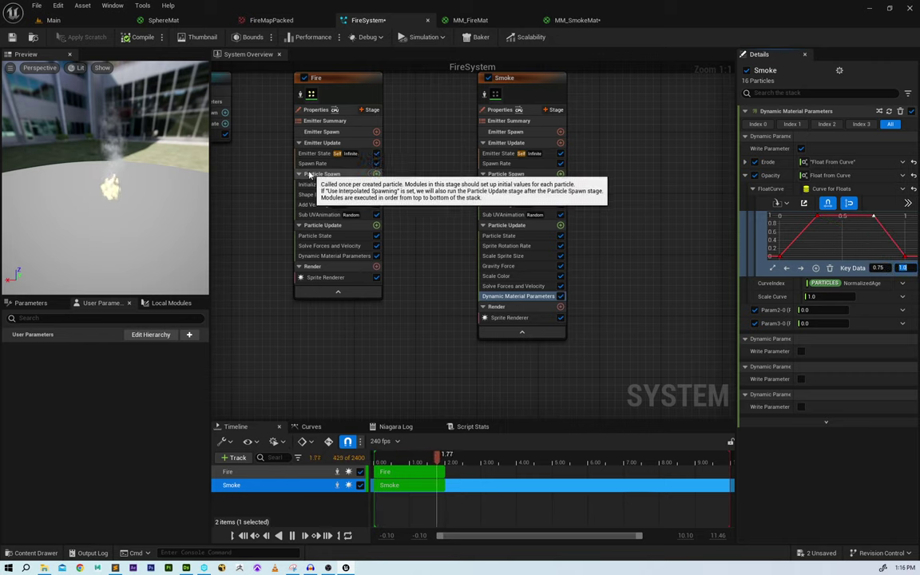
- Examine the smoke's fade and shape above the fire from several angles in the preview and the Main level
left_click_drag(140, 164, 123, 147)
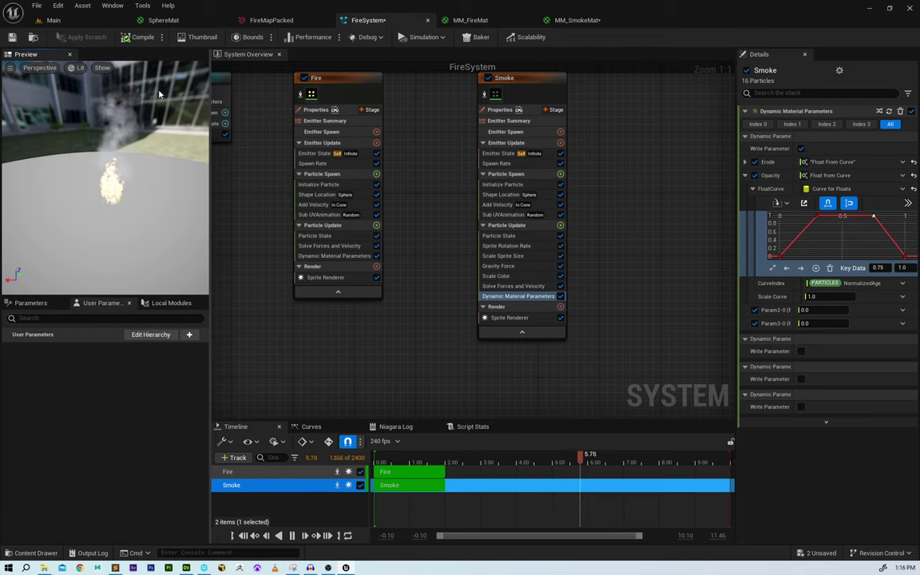
left_click(52, 20)
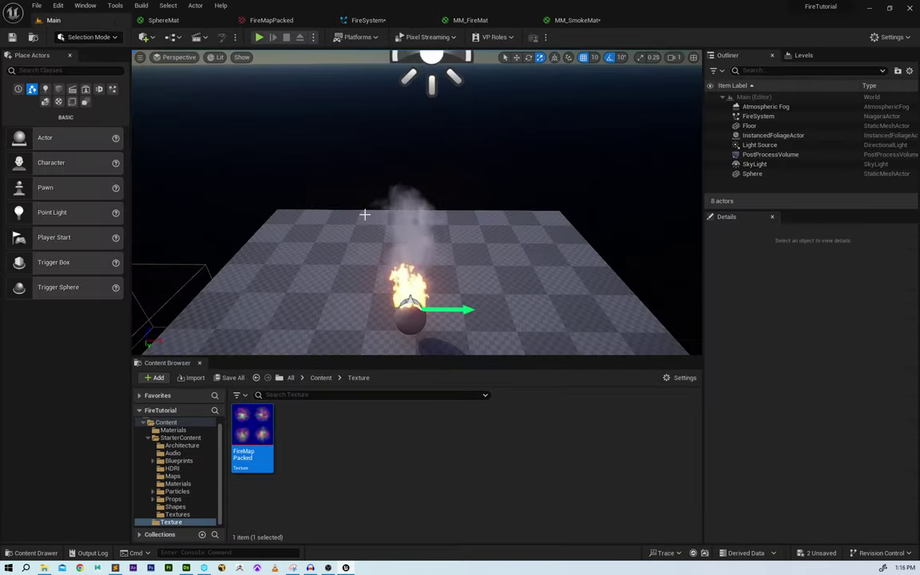
mouse_move(364, 214)
left_mouse_down("alt")
mouse_move(419, 184)
mouse_move(435, 199)
mouse_move(352, 204)
left_mouse_up("alt")
left_click_drag(417, 202, 479, 202, "alt")
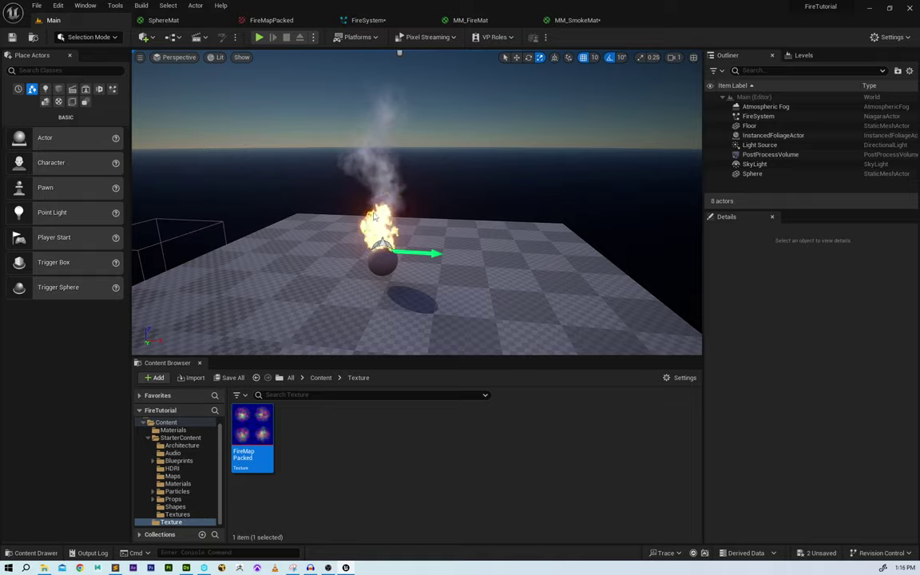
scroll(417, 203, "up", 3)
left_click_drag(417, 202, 472, 197, "alt")
right_click_drag(488, 204, 366, 212)
scroll(366, 212, "down", 3)
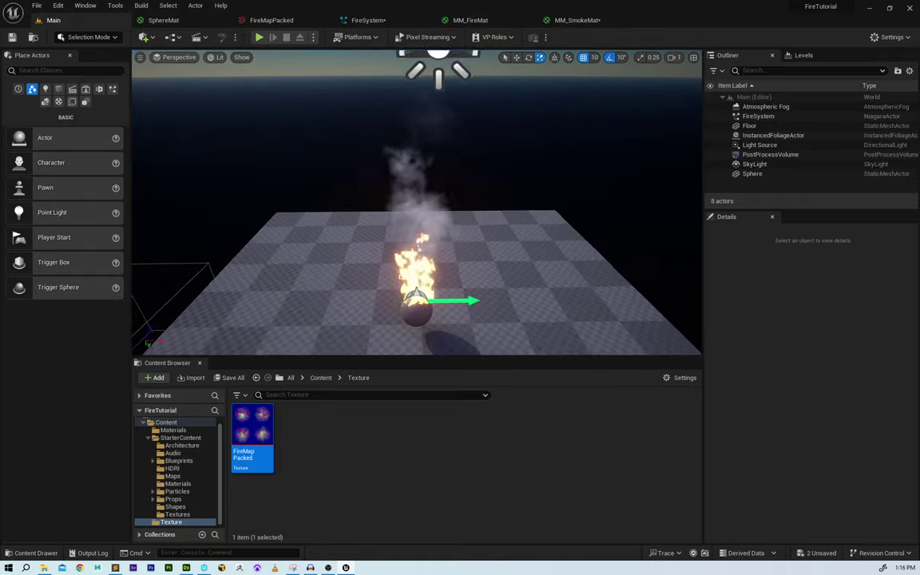
mouse_move(396, 206)
left_mouse_down("alt")
mouse_move(396, 183)
mouse_move(396, 224)
left_mouse_up("alt")
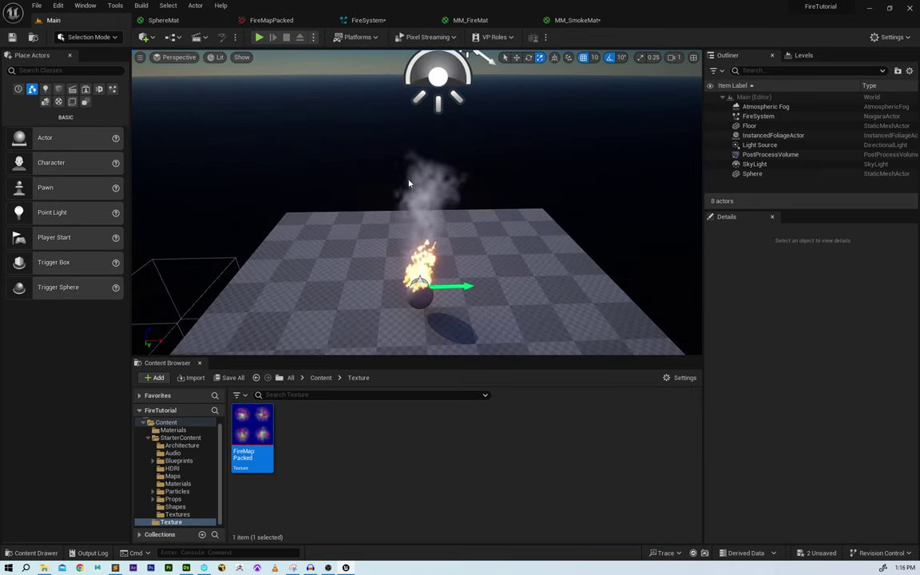
- In FireSystem, set the Smoke emitter's Initialize Particle lifetime to a minimum of 2.0 and a maximum of 3.0
left_click(372, 20)
left_click(543, 185)
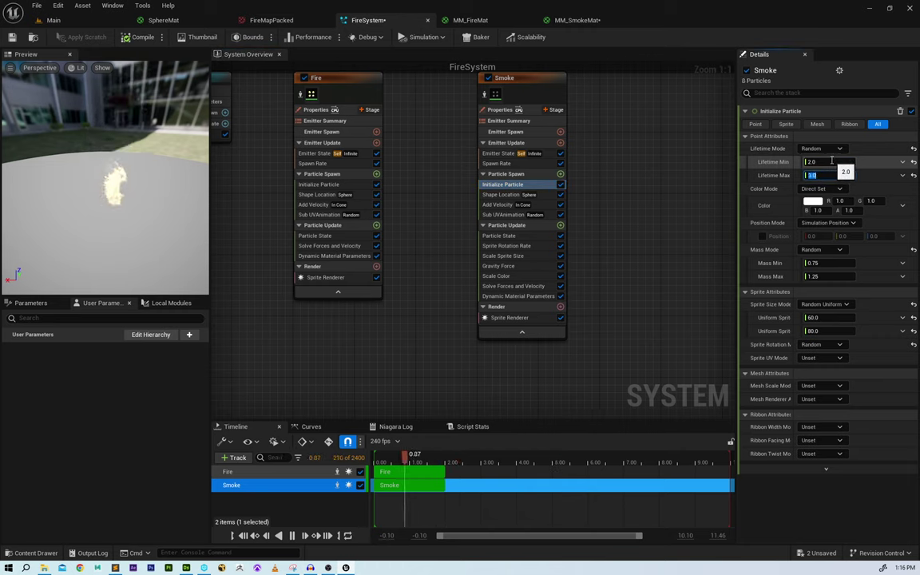
left_click_drag(167, 117, 148, 153)
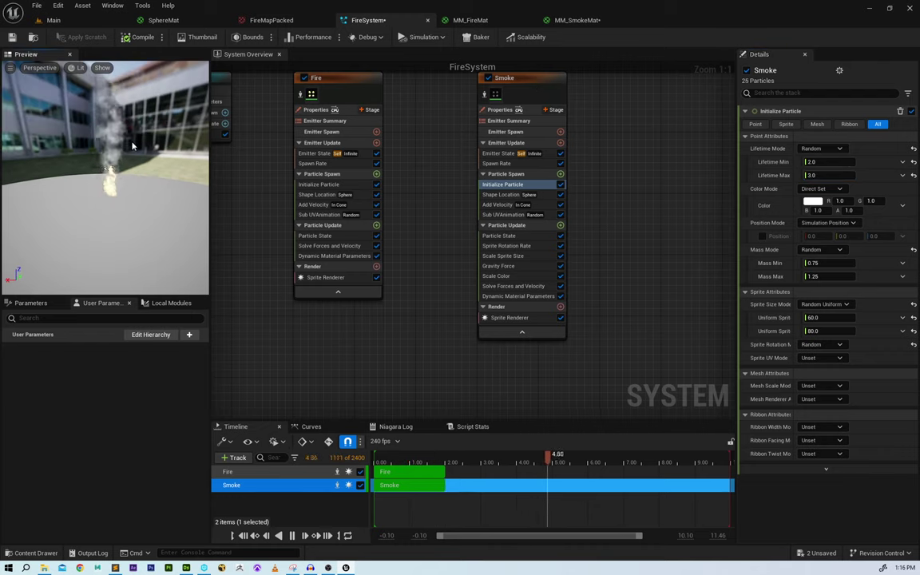
- Set the Smoke emitter's Gravity Force Z to 70.0 and raise the Scale Sprite Size curve's end key value to 3.0
left_click(535, 267)
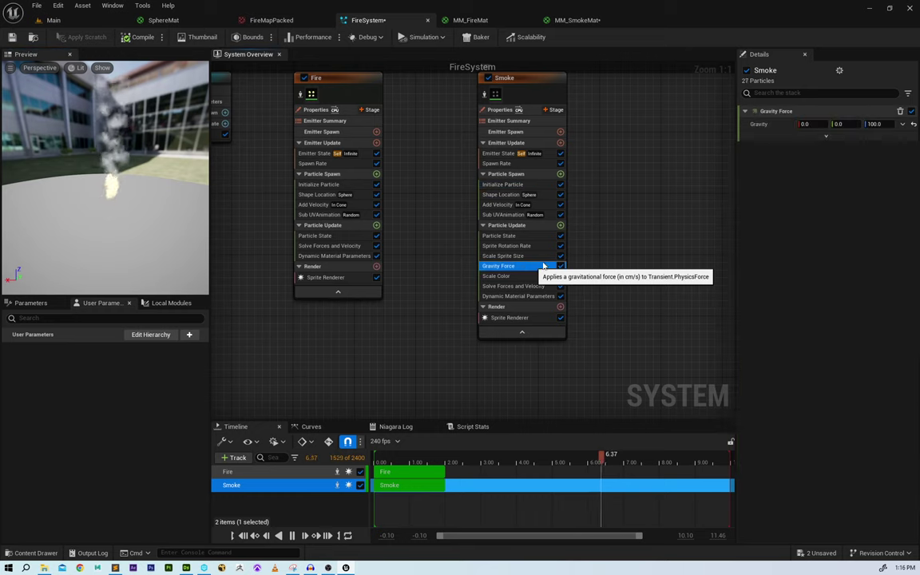
left_click(887, 123)
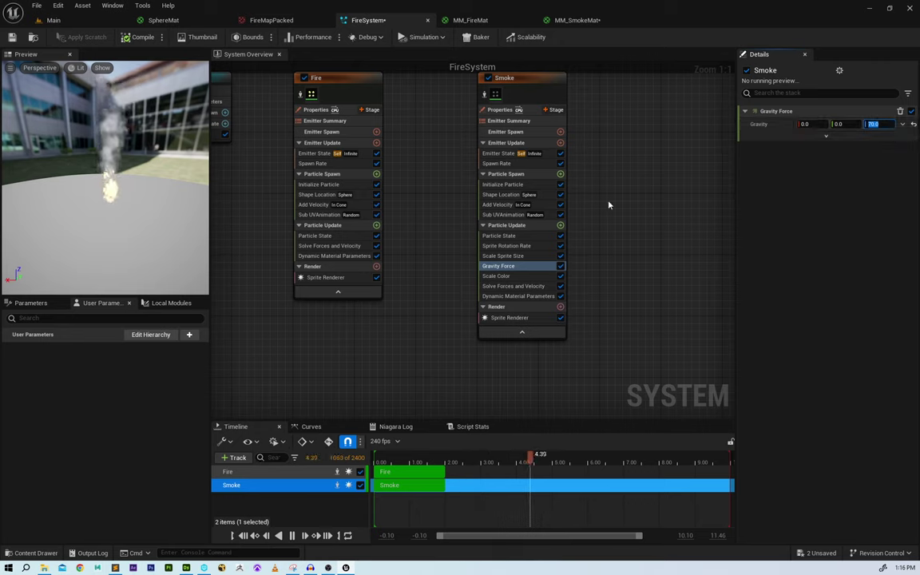
left_click(512, 256)
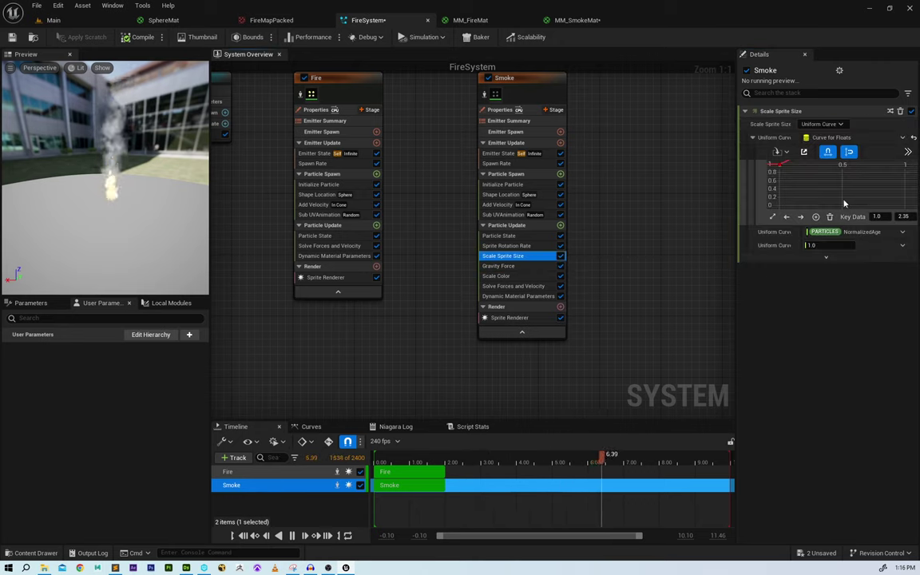
left_click(773, 216)
left_click(900, 172)
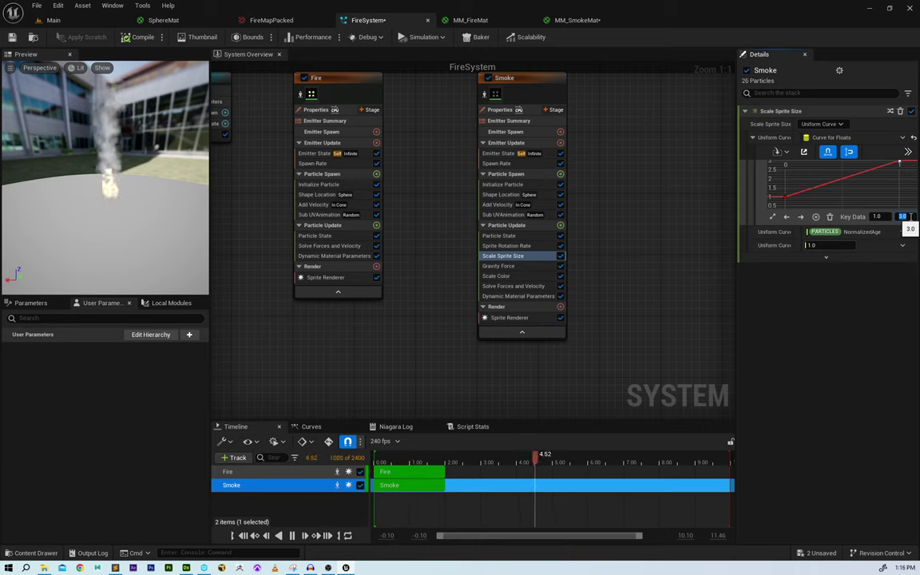
- In the Main level, place a Point Light on the floor beside the burning sphere and disable its Cast Shadows option
left_click(112, 20)
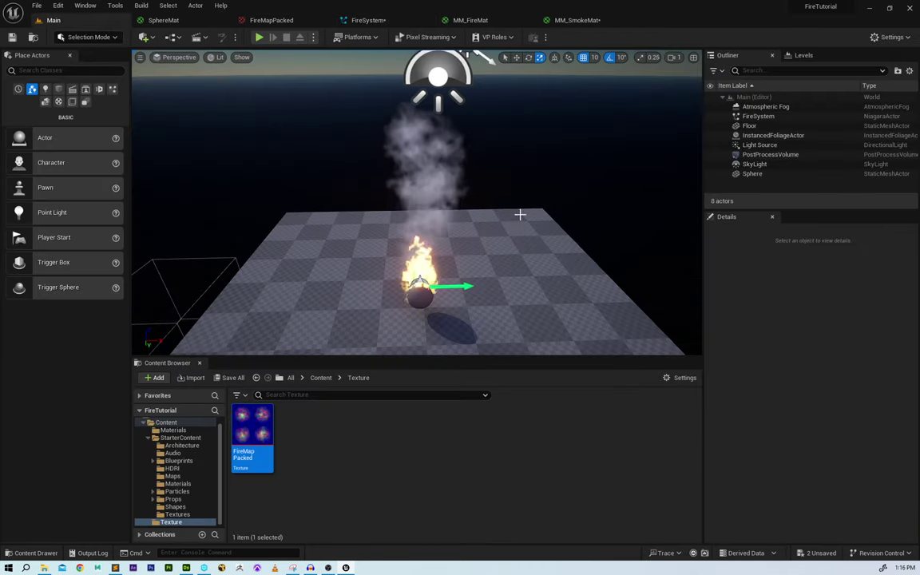
left_click_drag(519, 213, 530, 234, "alt")
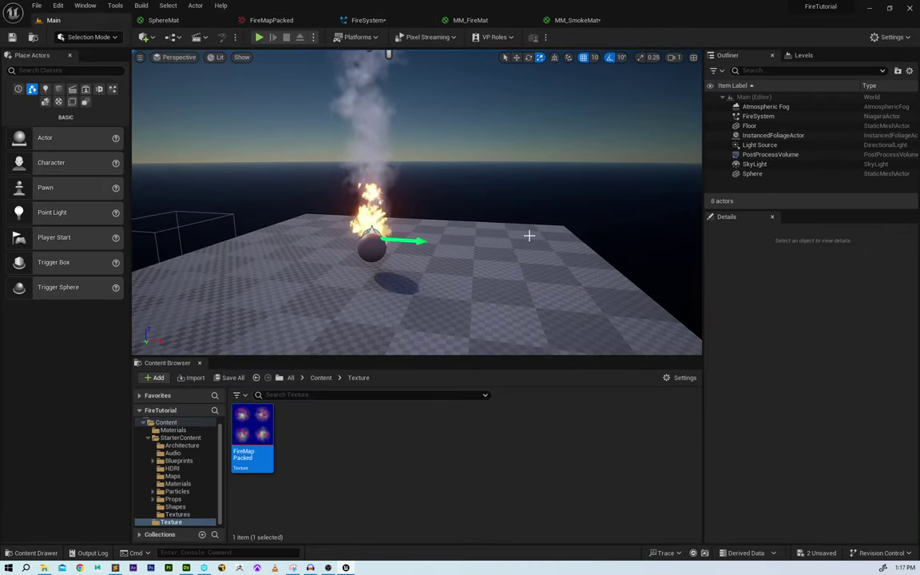
right_click_drag(530, 234, 574, 256, "alt")
mouse_move(473, 144)
left_mouse_down("alt")
mouse_move(473, 211)
mouse_move(466, 147)
left_mouse_up("alt")
mouse_move(486, 215)
left_mouse_down("alt")
mouse_move(486, 240)
mouse_move(486, 218)
left_mouse_up("alt")
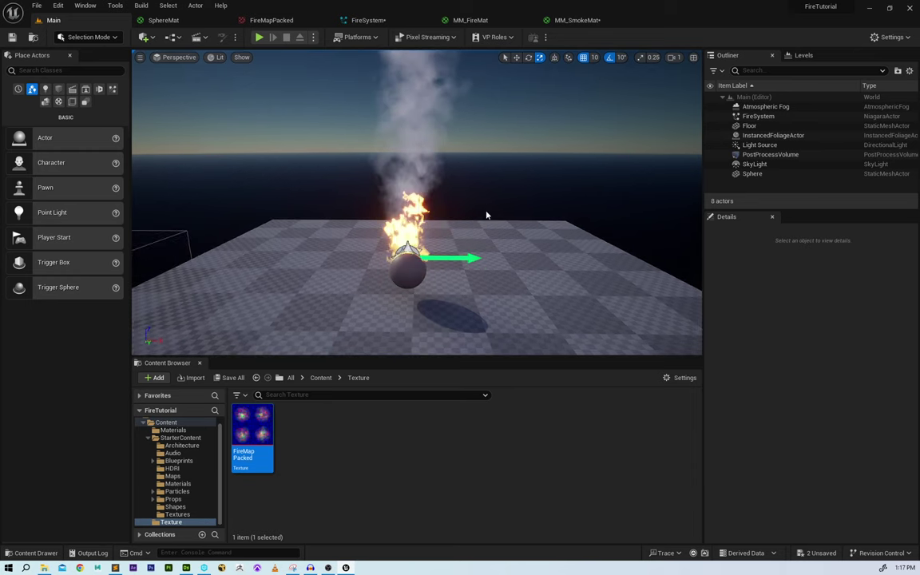
left_click(146, 37)
mouse_move(192, 125)
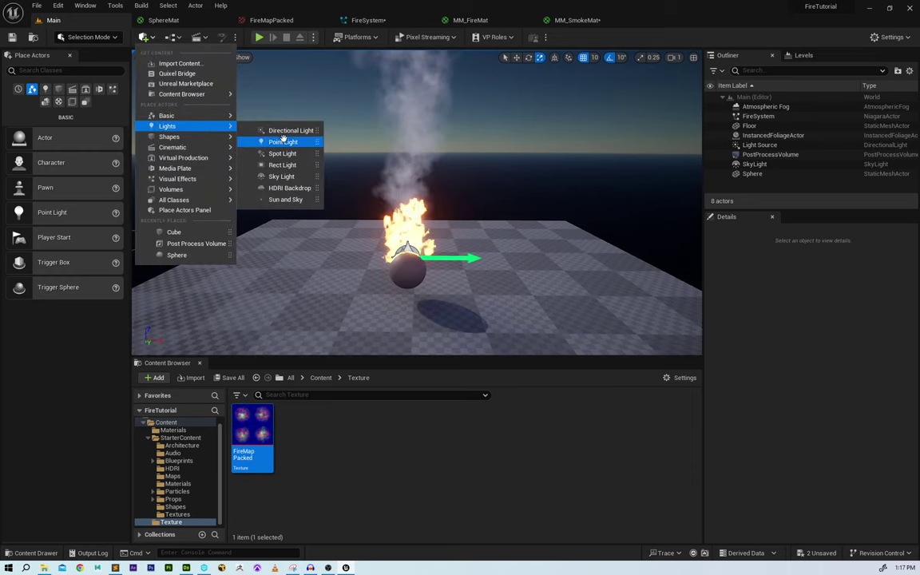
left_click_drag(282, 141, 477, 296)
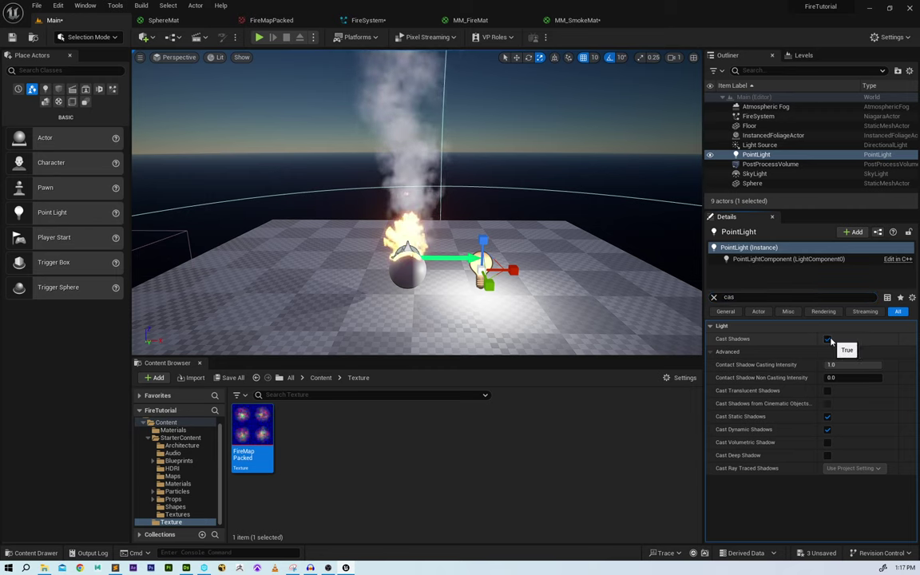
left_click(714, 296)
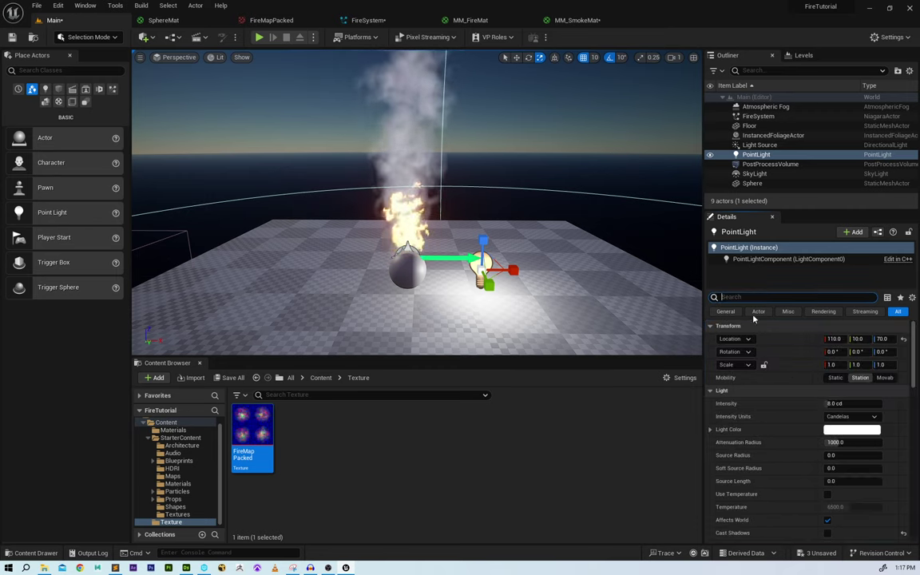
- Set the point light's Light Color to a fiery orange, about sRGB hex FF8B14
left_click(864, 430)
left_click_drag(682, 368, 754, 406)
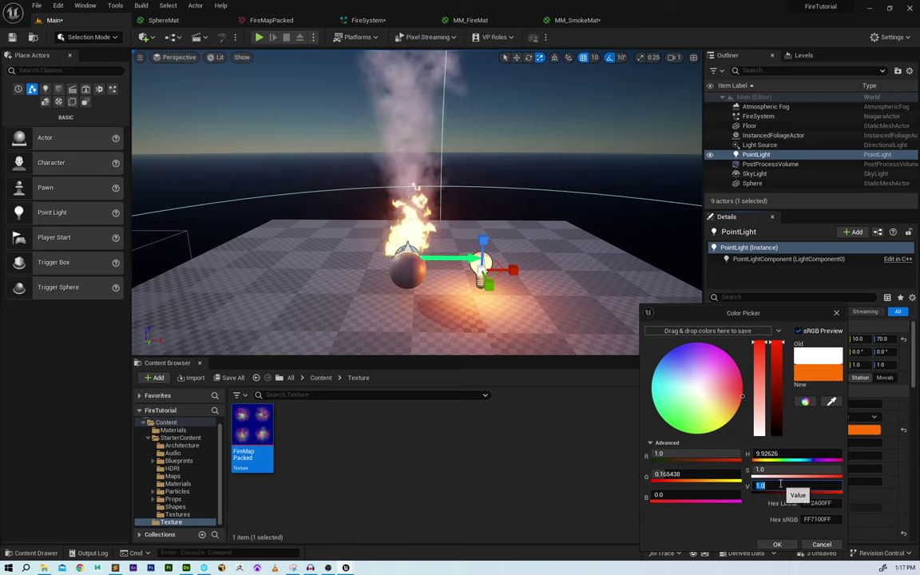
type("2")
key("Return")
type("1")
key("Return")
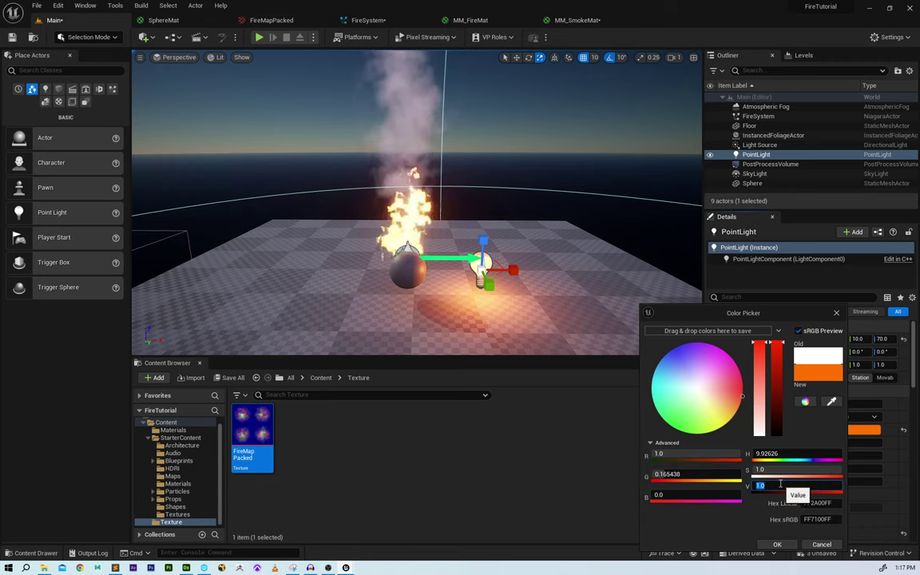
left_click_drag(744, 410, 741, 404)
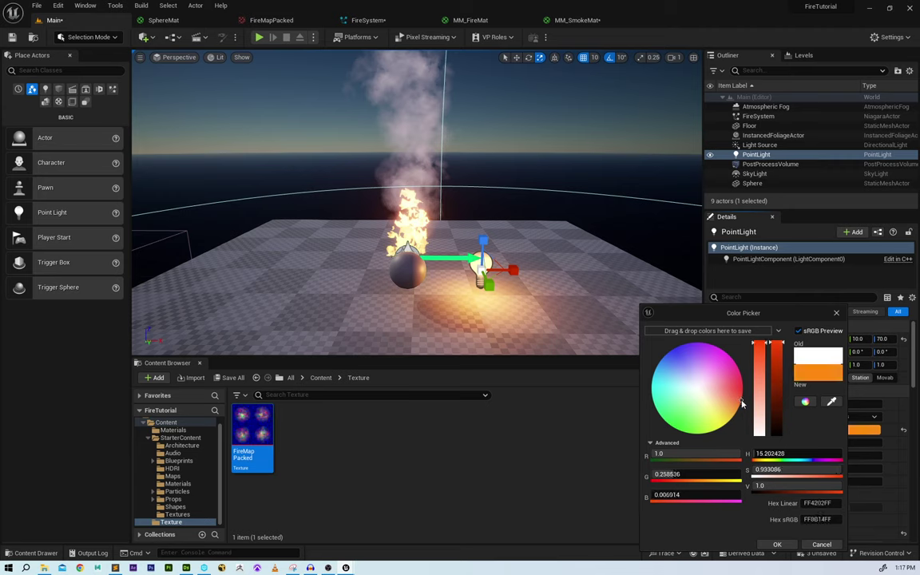
left_click(776, 545)
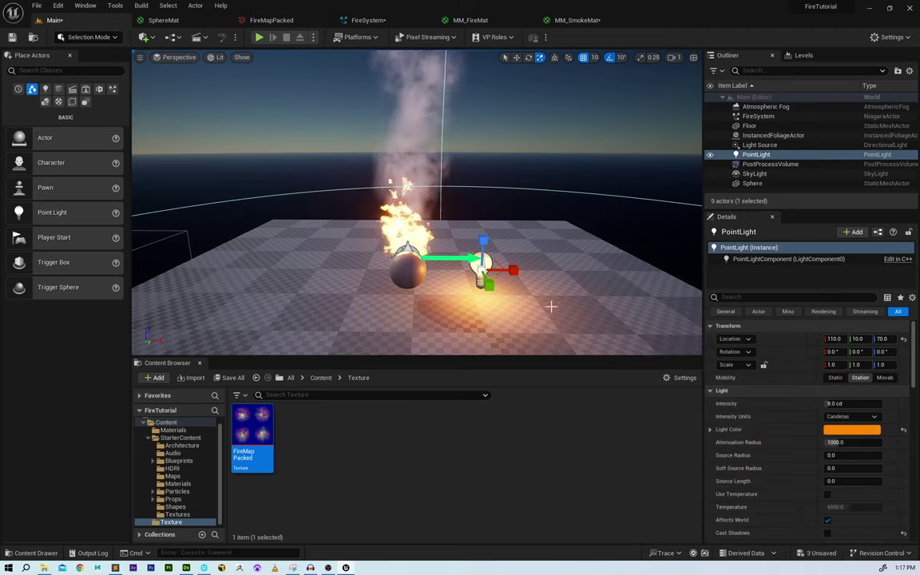
- Move the point light to the sphere beneath the fire, at location X -10, Y 10, Z 70
left_click_drag(520, 270, 467, 270)
right_click_drag(467, 270, 475, 224)
right_click_drag(412, 263, 430, 263)
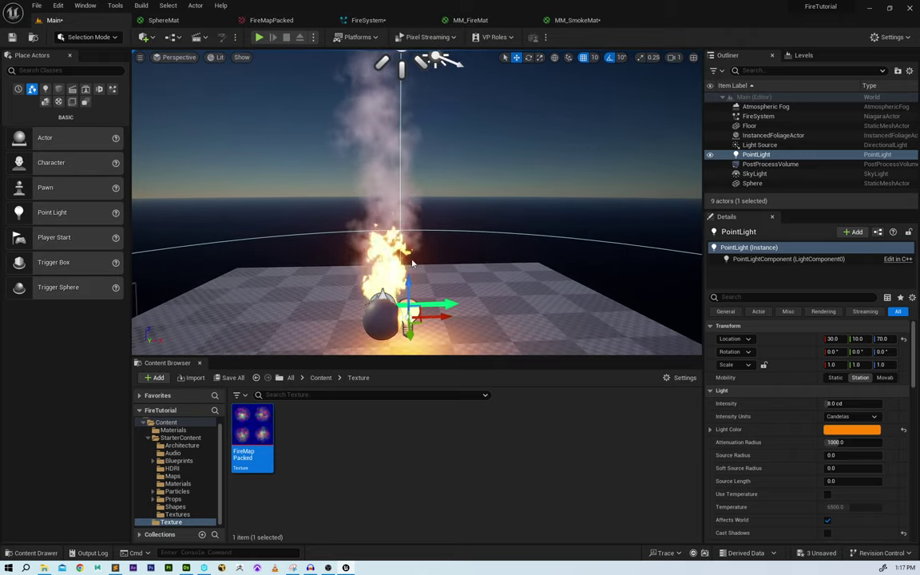
mouse_move(410, 282)
left_mouse_down()
mouse_move(414, 86)
mouse_move(419, 281)
left_mouse_up()
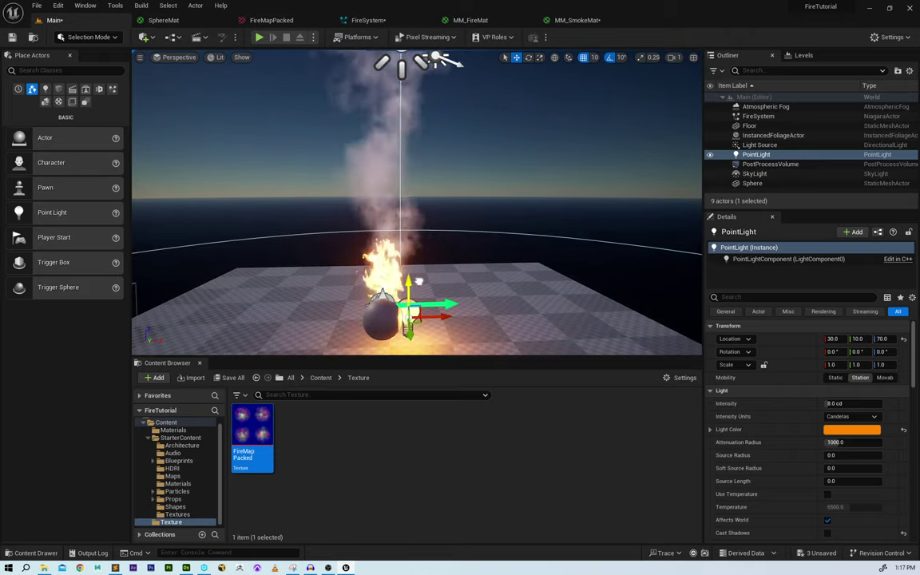
left_click_drag(444, 317, 418, 317)
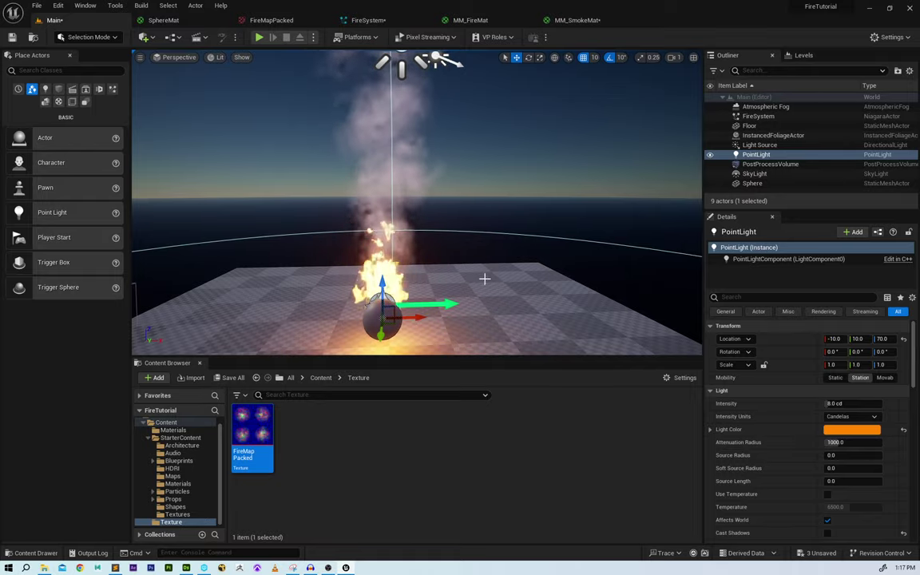
- Deselect the point light and hide the editor icons in the Main level viewport
left_click_drag(485, 279, 480, 231, "alt")
scroll(516, 230, "down", 4)
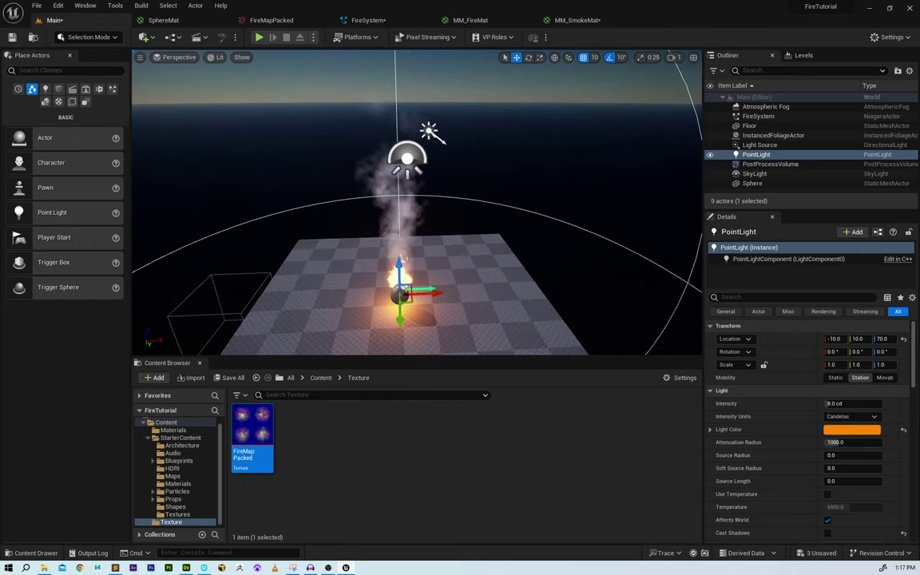
right_click_drag(480, 230, 491, 224, "alt")
left_click_drag(486, 218, 514, 173, "alt")
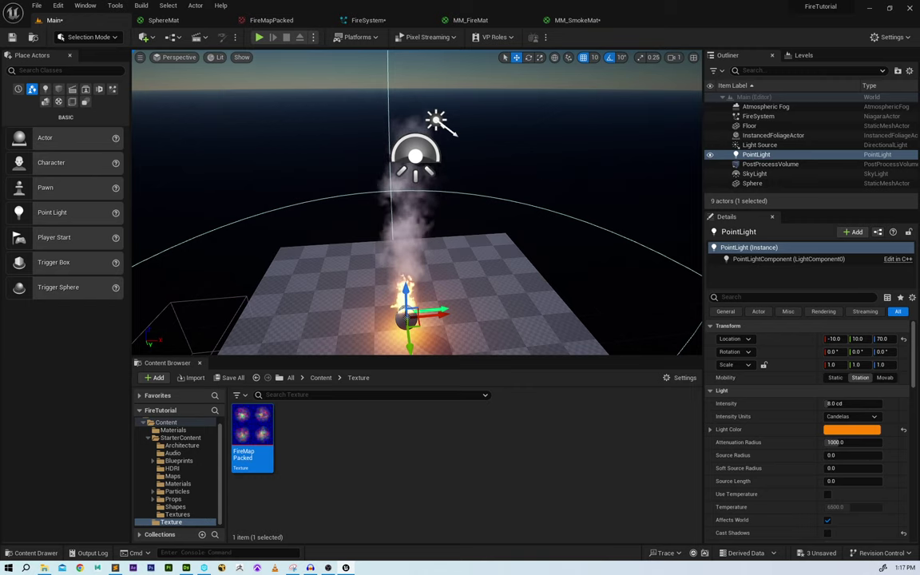
left_click(480, 147)
key("g")
- Examine the fire, smoke and orange light on the floor from several angles in the level
left_click_drag(480, 147, 447, 152)
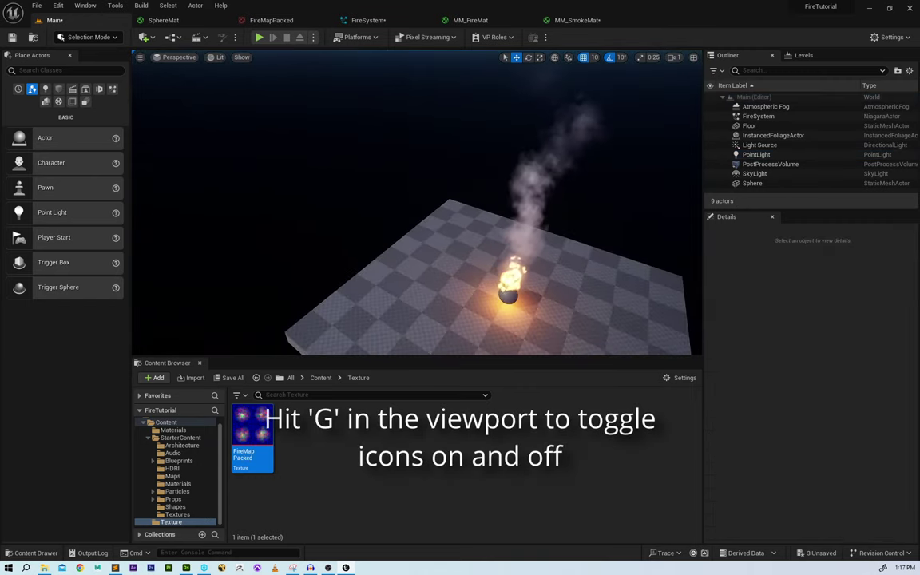
right_click_drag(448, 152, 521, 139)
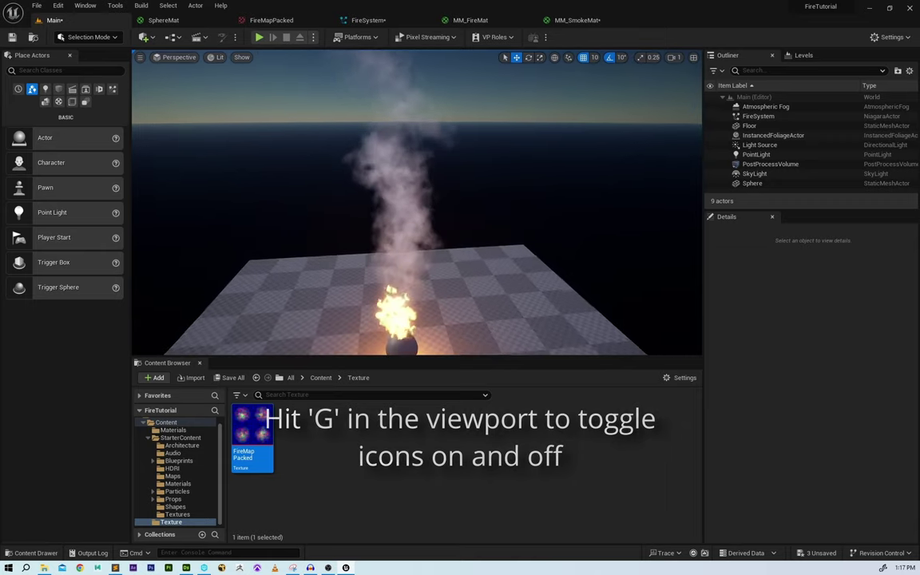
right_click_drag(444, 104, 503, 201)
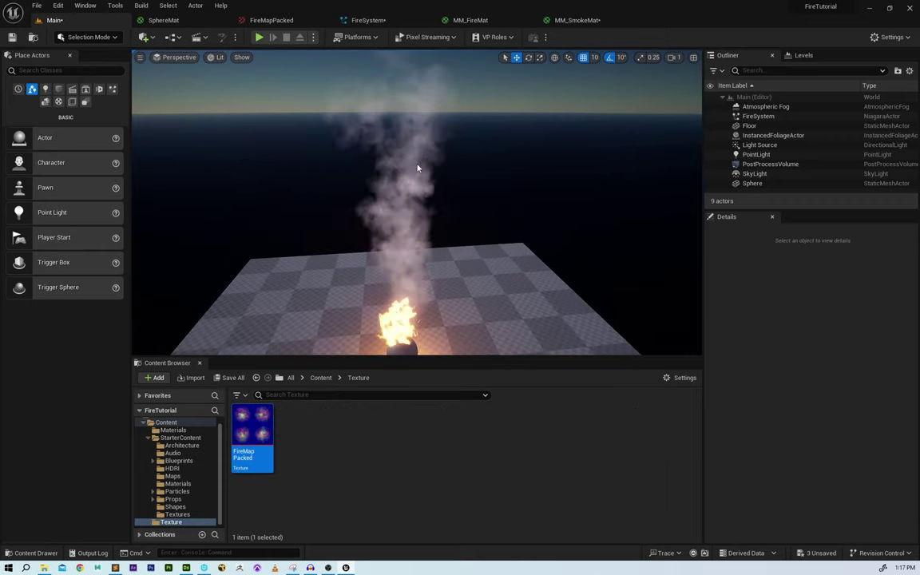
scroll(468, 183, "down", 1)
left_click_drag(469, 183, 487, 224, "alt")
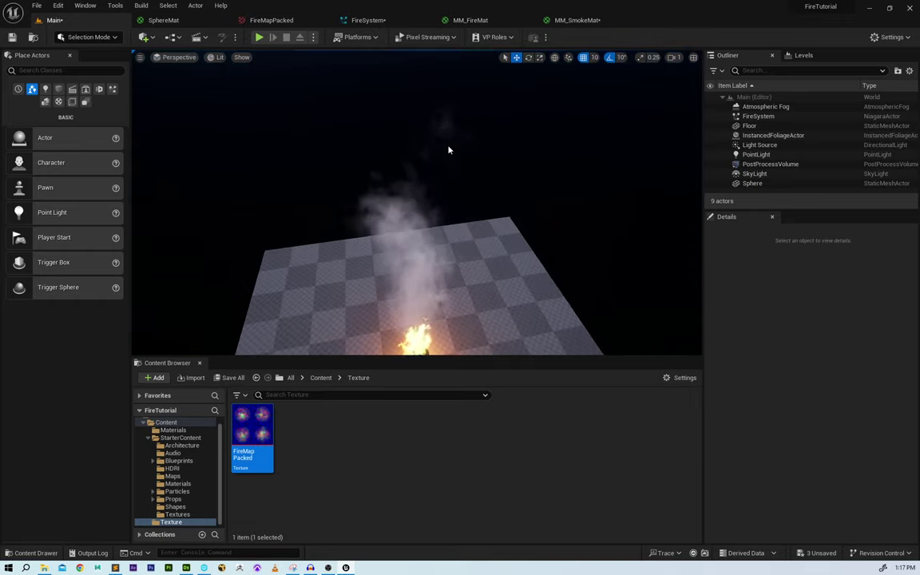
mouse_move(448, 149)
right_mouse_down()
mouse_move(434, 190)
mouse_move(446, 209)
mouse_move(421, 188)
mouse_move(447, 195)
mouse_move(438, 179)
right_mouse_up()
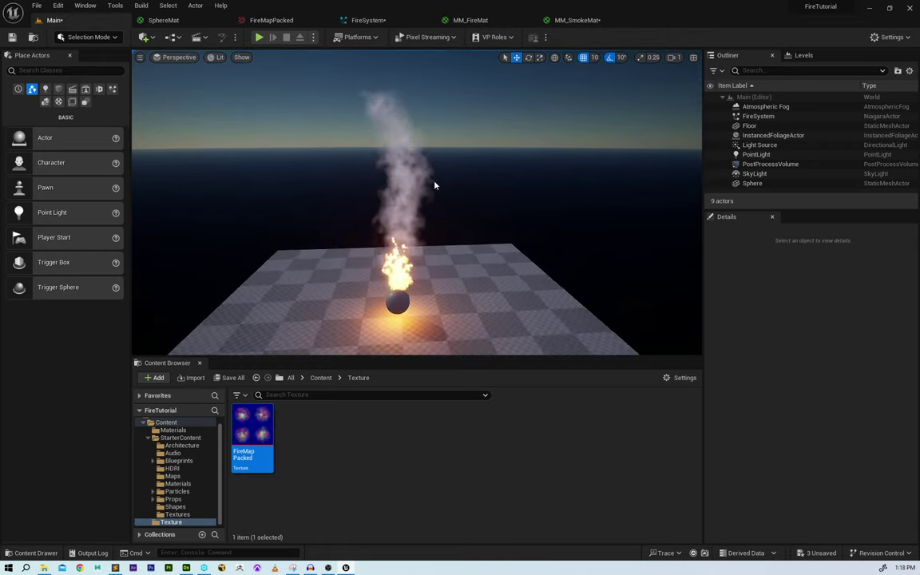
- Copy the UV distortion nodes, from the Panner through the Append, out of MM_FireMat and paste them into the MM_SmokeMat graph
left_click(577, 20)
scroll(448, 233, "down", 3)
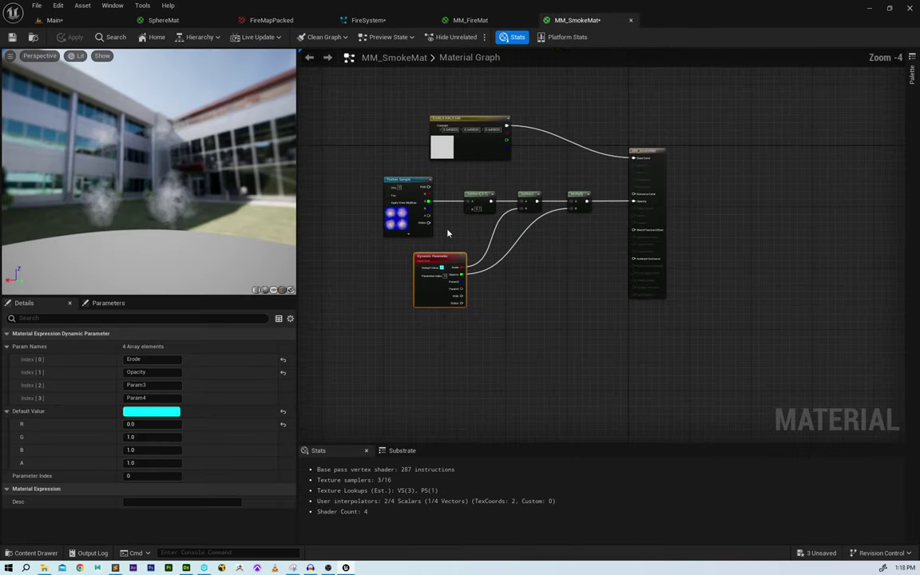
right_click_drag(448, 233, 561, 256)
left_click(527, 252)
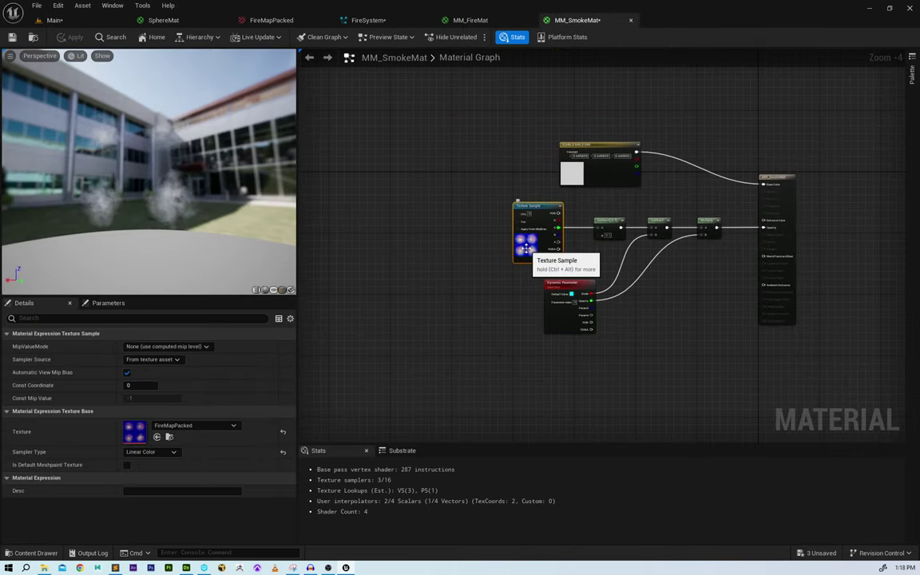
left_click(470, 20)
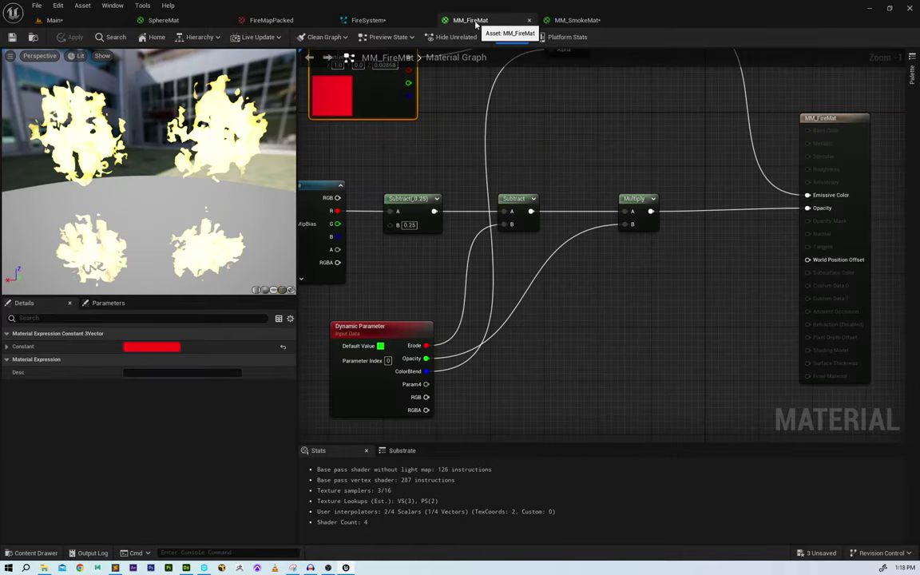
scroll(582, 236, "down", 4)
left_click_drag(358, 157, 469, 264)
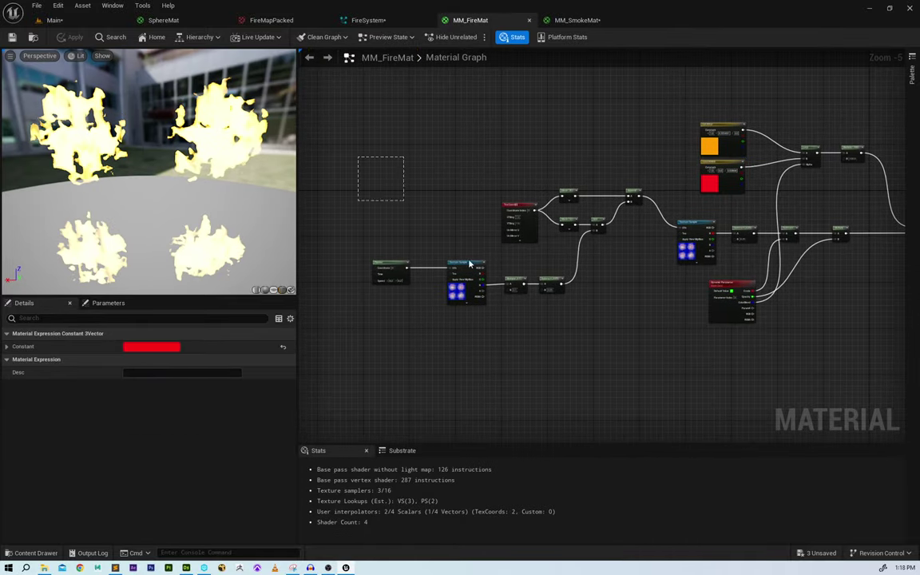
left_click_drag(631, 345, 635, 341)
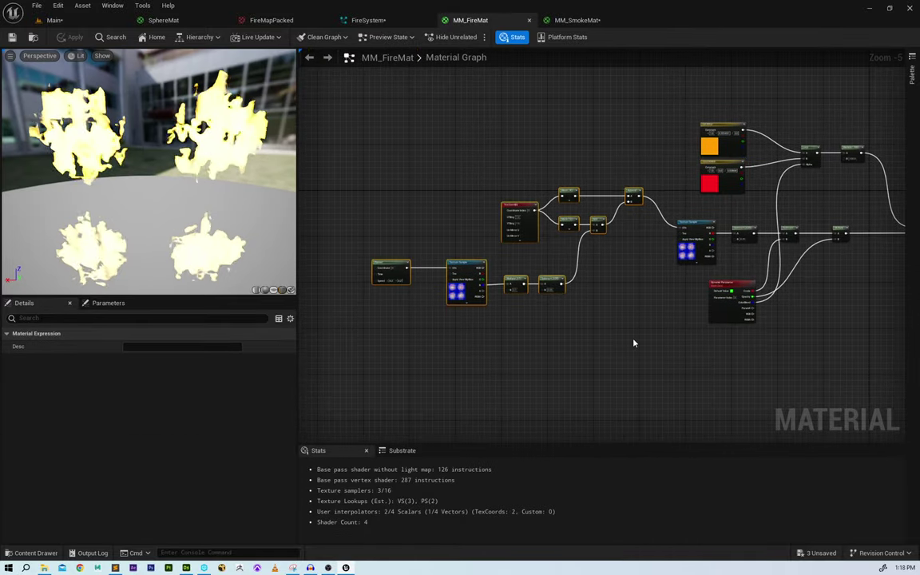
left_click(576, 20)
key("ctrl+v")
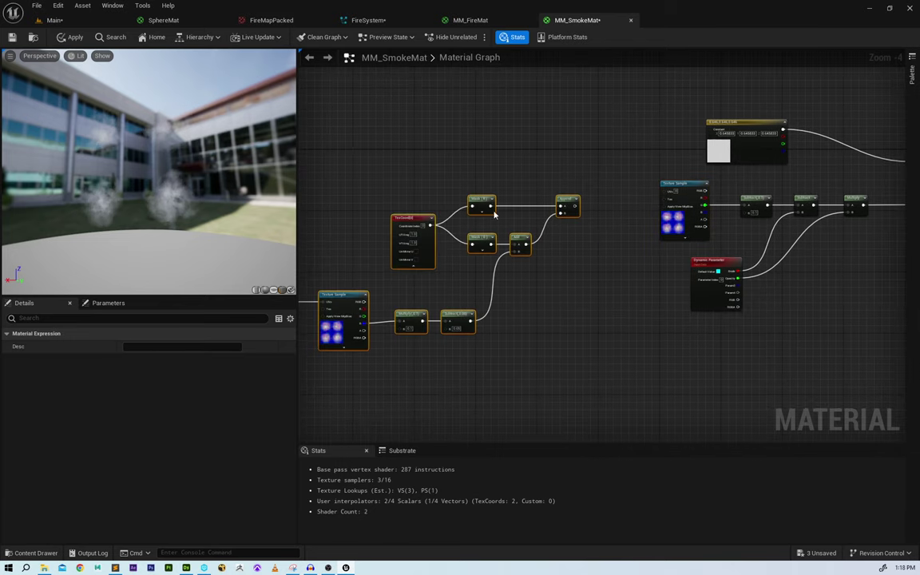
left_click(481, 172)
right_click_drag(392, 177, 508, 180)
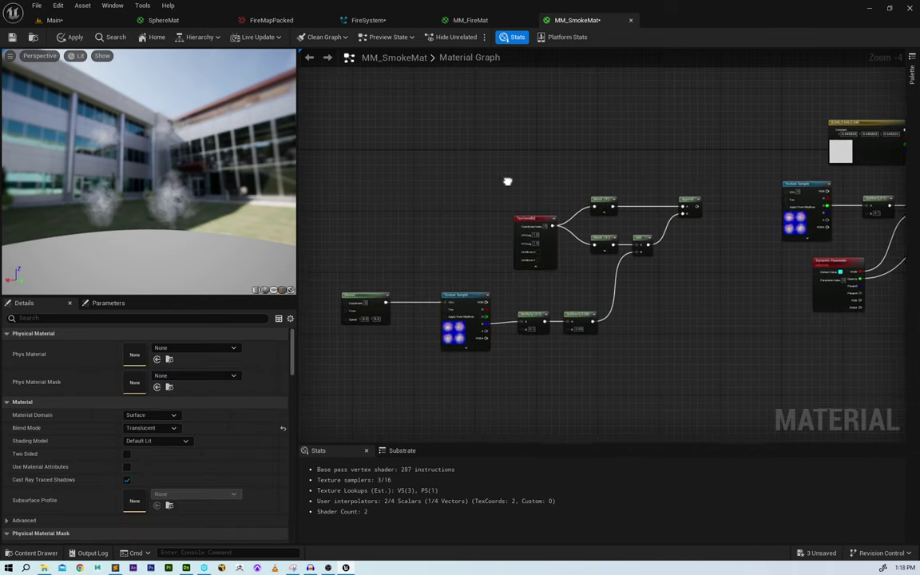
- Move the pasted Panner closer to its Texture Sample and connect the Append output to the UVs of the original smoke Texture Sample
left_click_drag(359, 293, 371, 294)
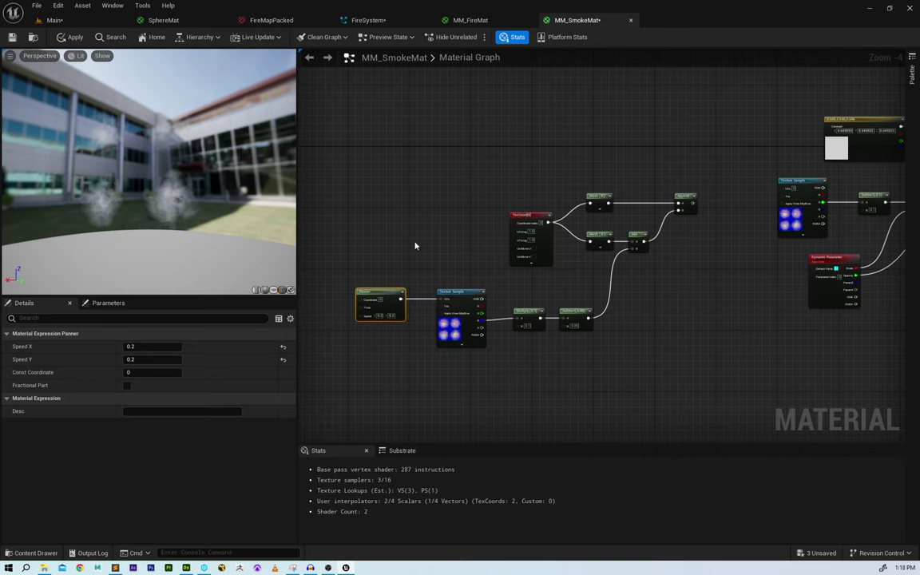
left_click_drag(669, 360, 669, 360)
scroll(601, 263, "up", 3)
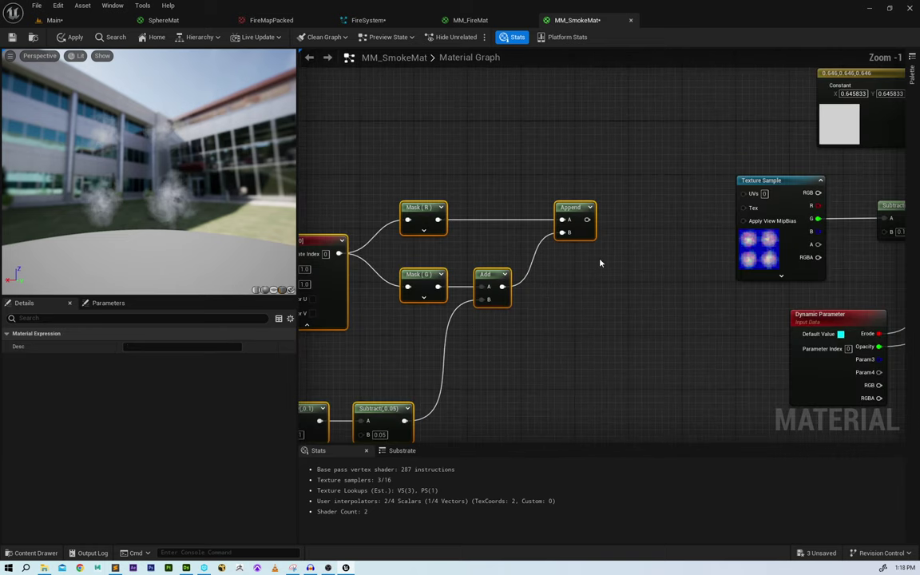
left_click_drag(569, 209, 744, 194)
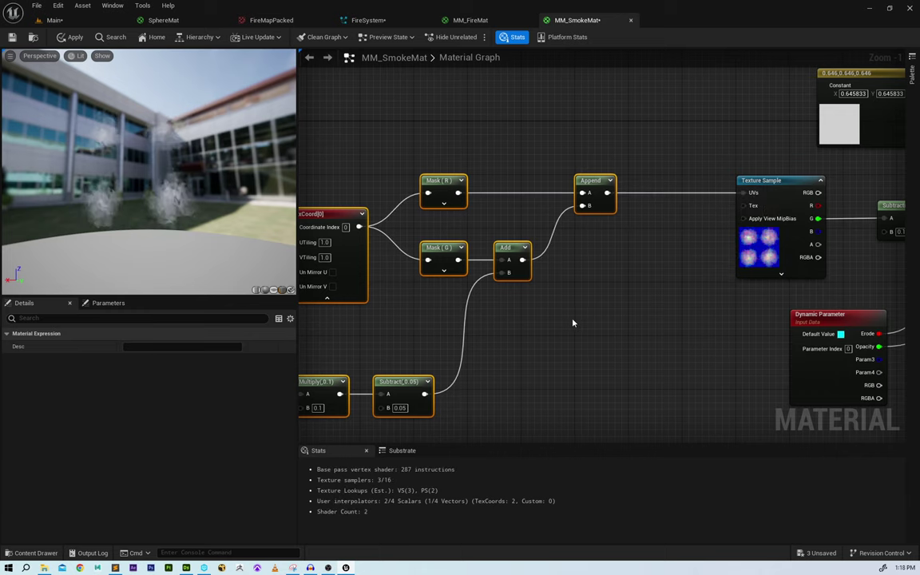
- Examine the distorted smoke sprites from different angles in the MM_SmokeMat preview
right_click_drag(515, 286, 651, 279)
left_click_drag(157, 200, 209, 268)
left_click_drag(136, 176, 101, 150)
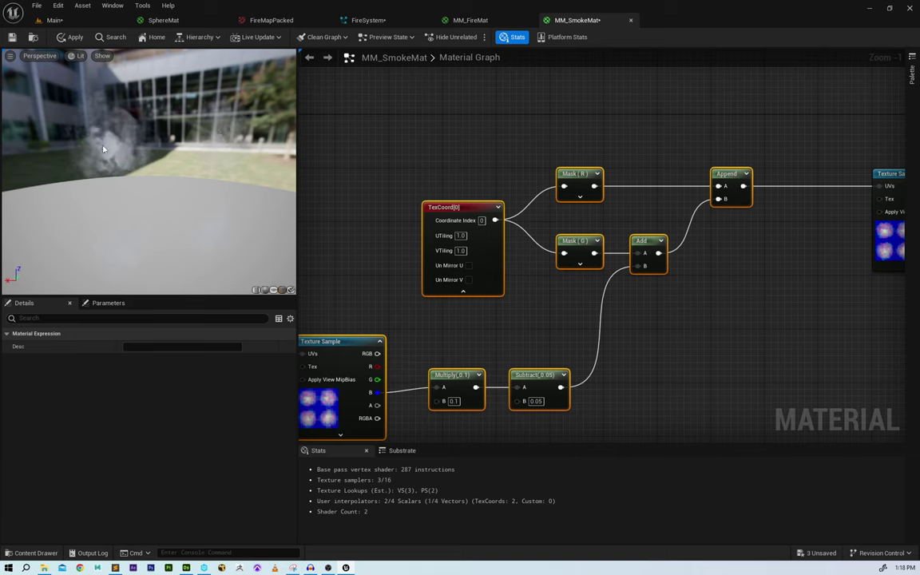
- Add a TextureCoordinate node with UTiling and VTiling of 0.5 before the pasted Panner, connect it to Coordinate, and check the smoke preview
right_click_drag(395, 255, 416, 272)
right_click(417, 272)
type("tex")
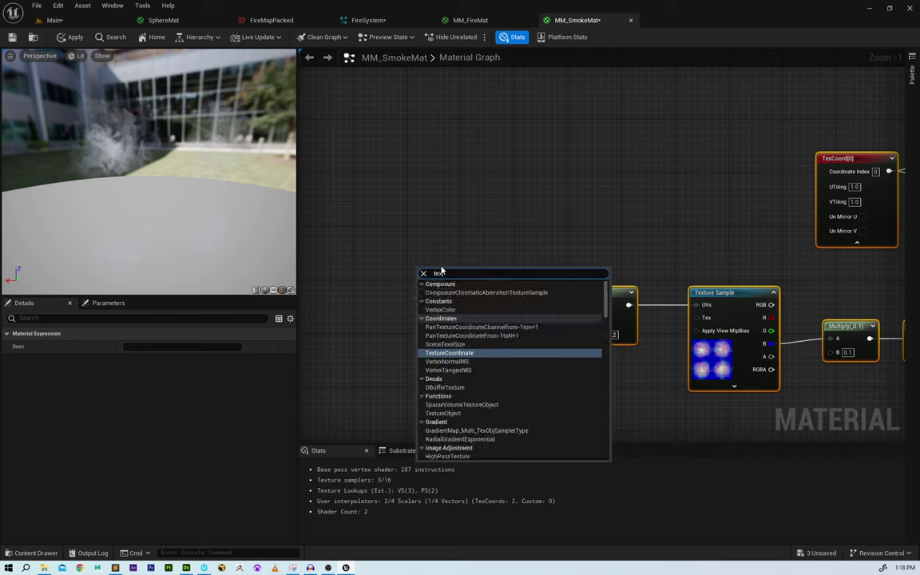
key("Return")
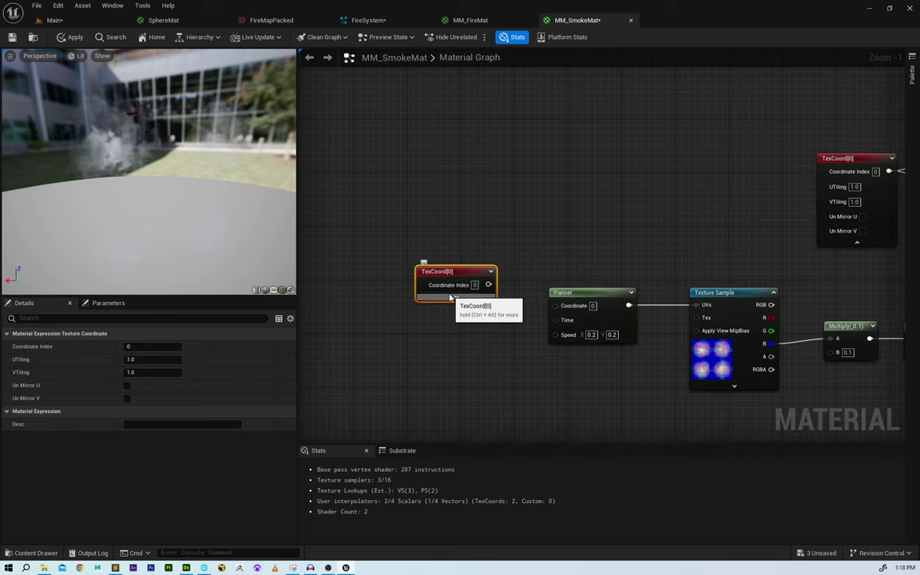
left_click_drag(455, 271, 406, 298)
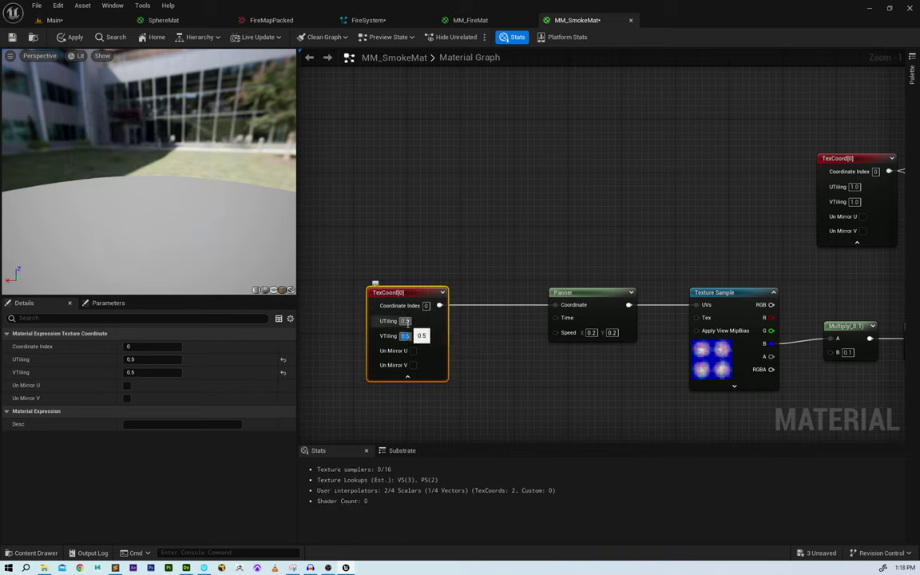
left_click_drag(258, 100, 240, 76)
left_click_drag(164, 105, 142, 186)
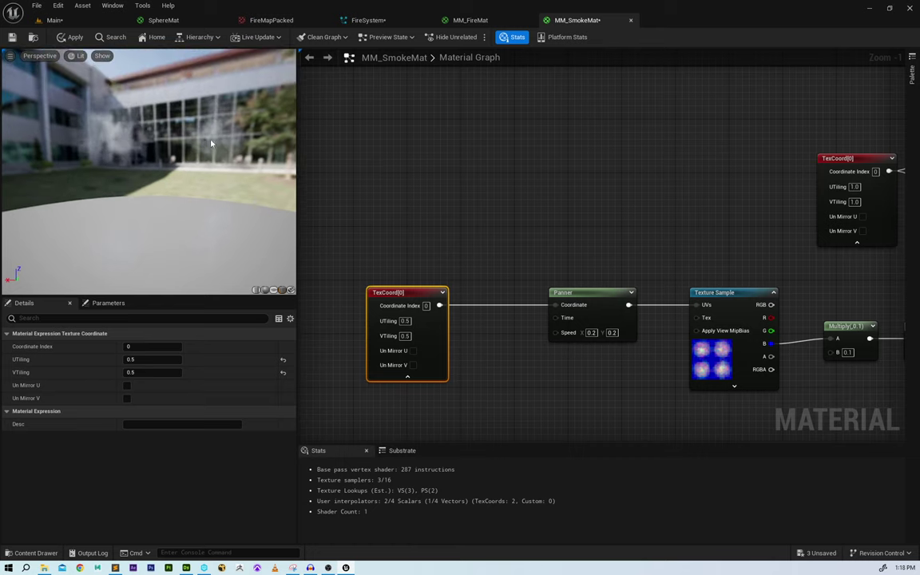
left_click_drag(142, 120, 144, 132)
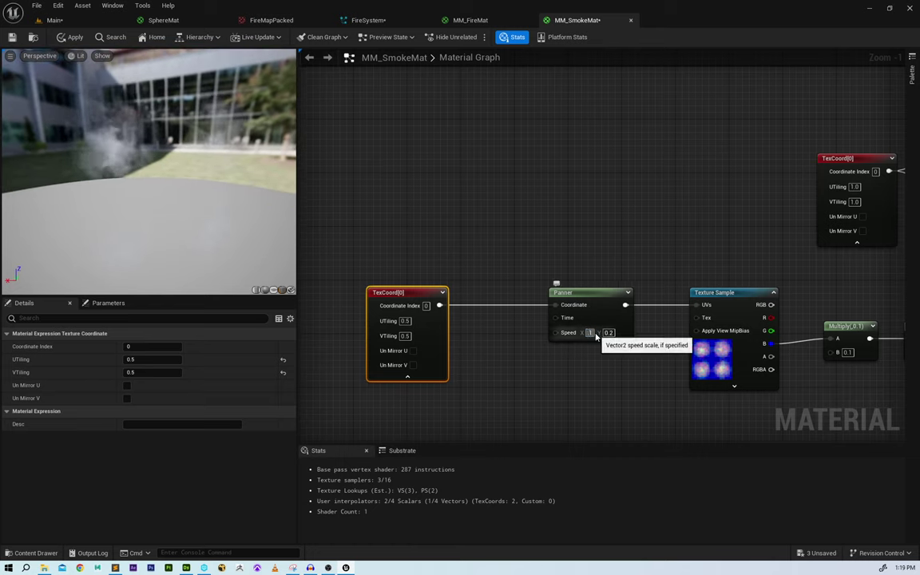
- Try Panner speeds of 0.1 and 0.025 in X and Y, check the smoke preview, and apply the material
key("Tab")
type(".1")
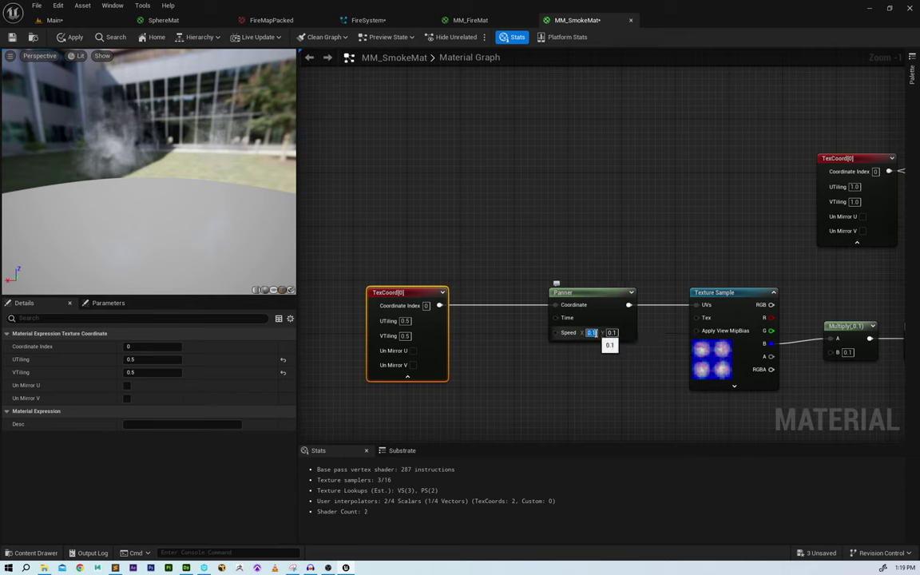
left_click(596, 334)
type(".025")
key("Tab")
type(".025")
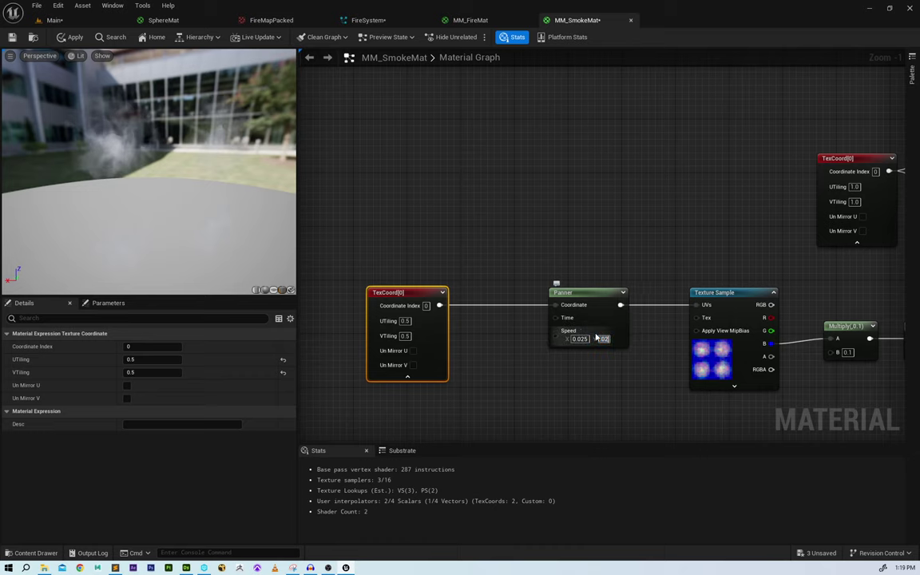
key("Return")
left_click_drag(154, 170, 152, 196)
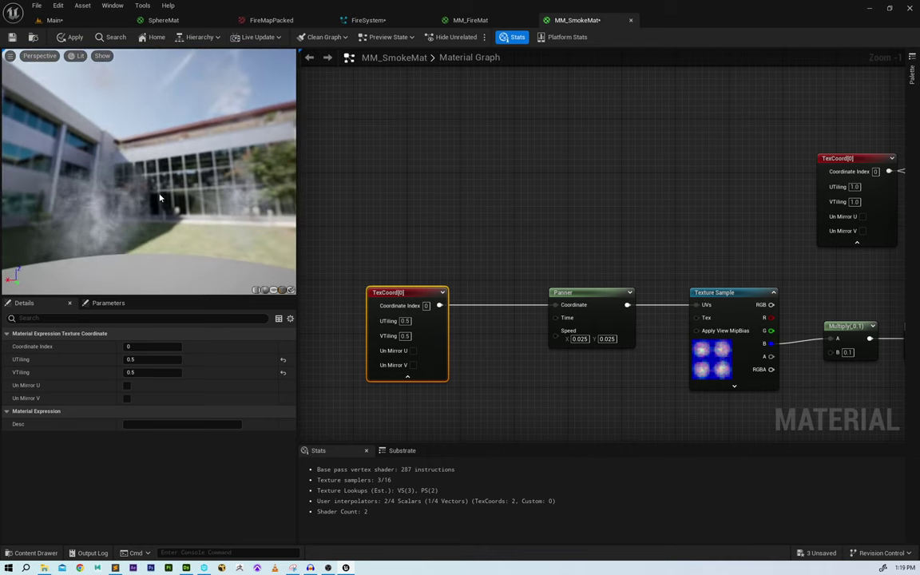
left_click(70, 37)
- Examine the rising smoke above the sphere in the Main level from several camera angles
left_click(76, 19)
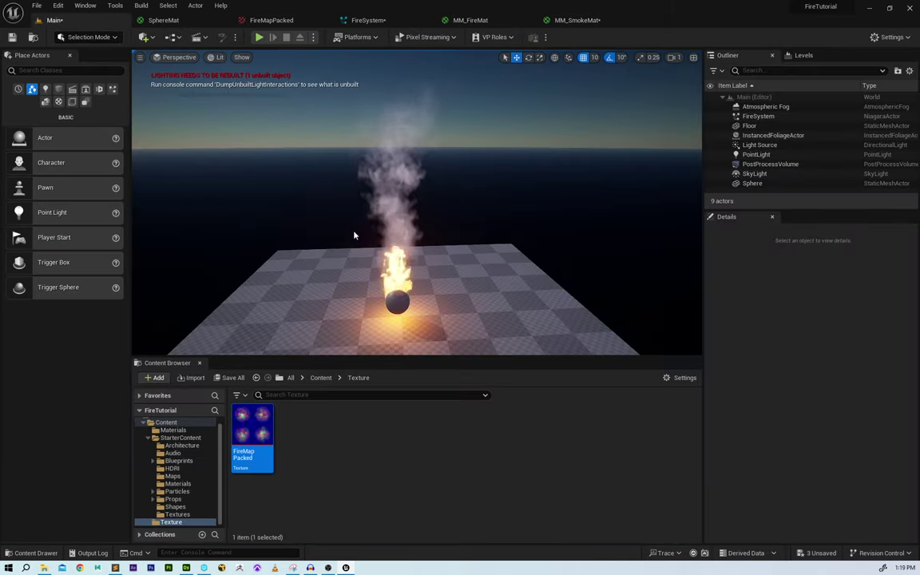
right_click_drag(343, 222, 343, 275)
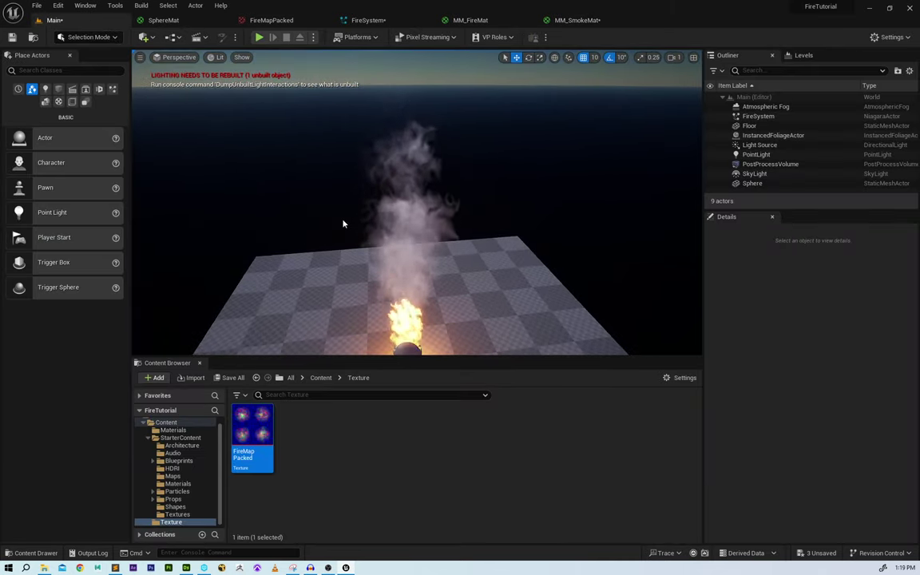
right_click_drag(345, 222, 345, 222)
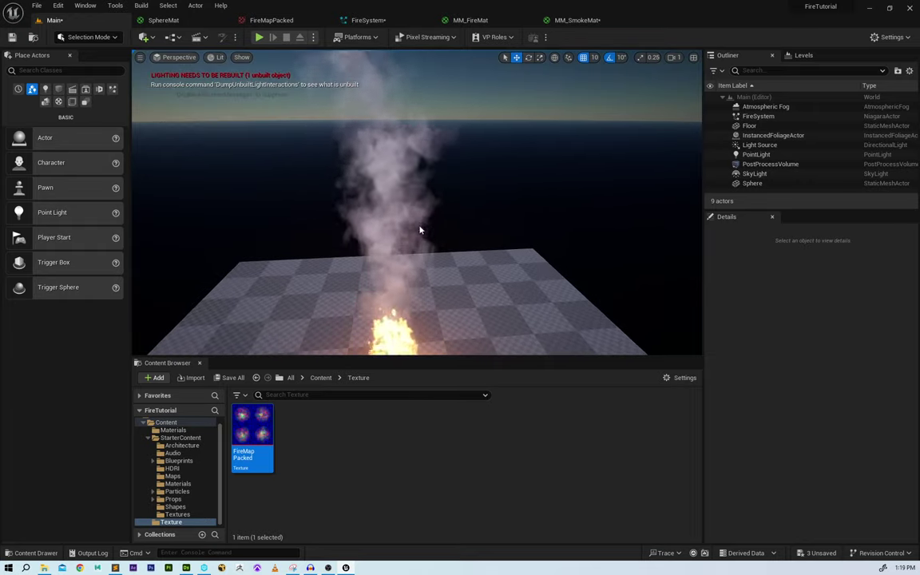
right_click_drag(411, 216, 411, 216)
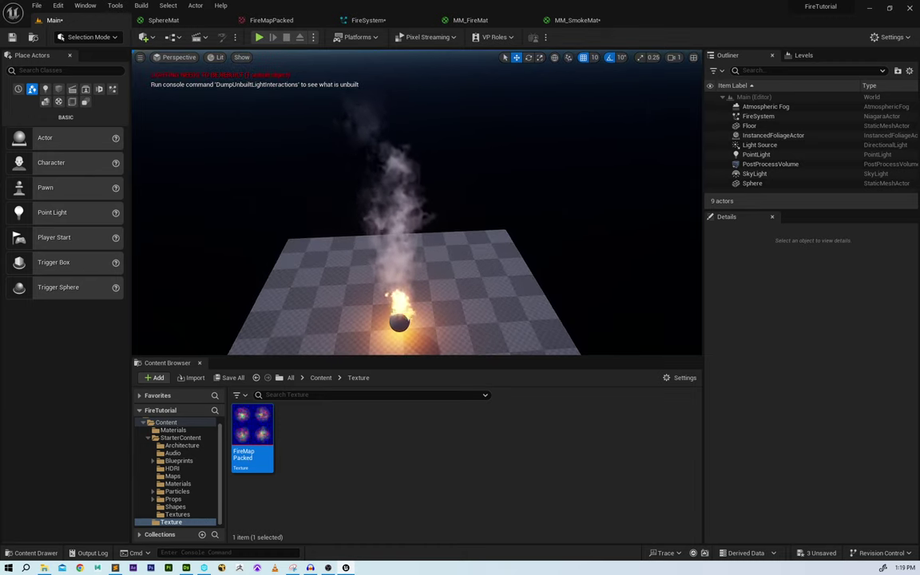
right_click_drag(424, 181, 424, 181)
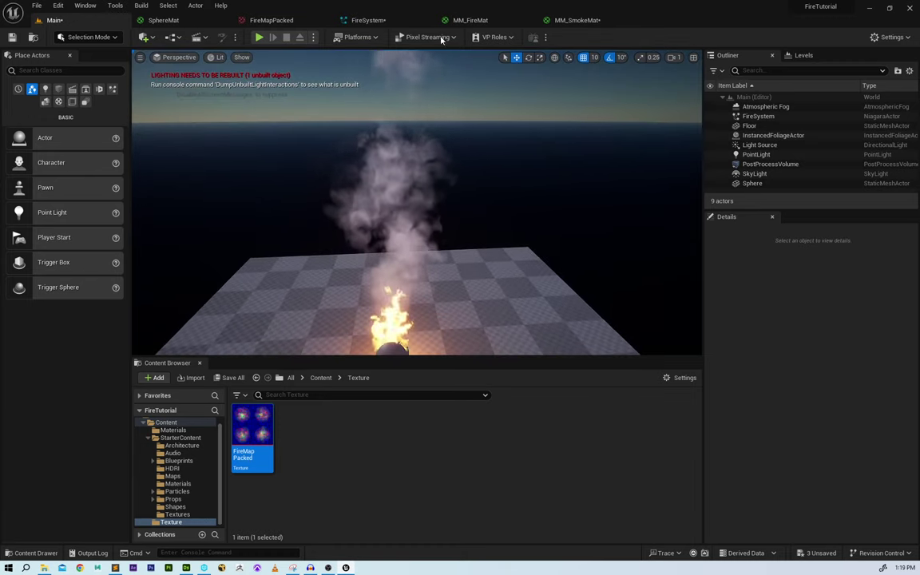
- Set the MM_SmokeMat Panner speed to 0.05 in both X and Y and apply the material
left_click(573, 20)
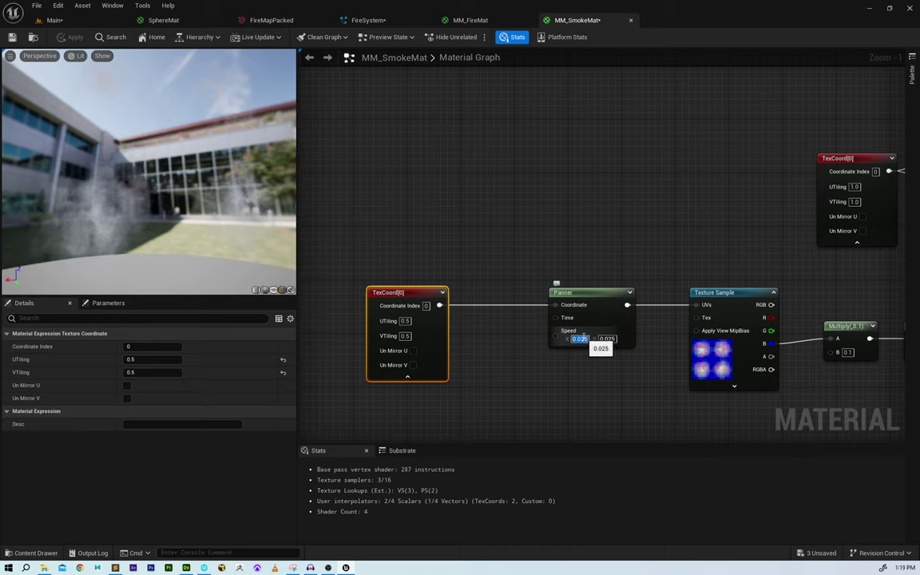
type(".05")
key("Tab")
type(".05")
key("Return")
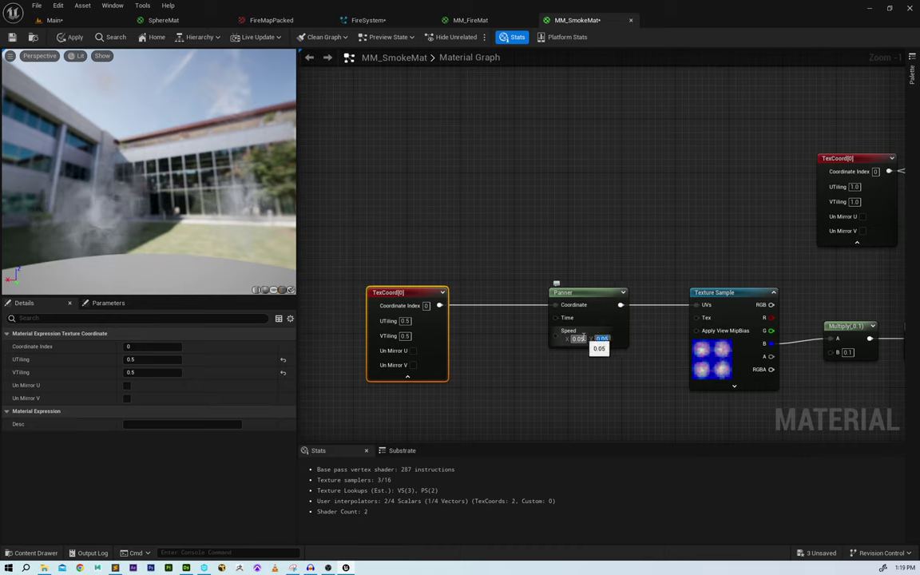
left_click(74, 37)
- Examine the smoke's UV distortion in the Main level, looking from above and from closer to the floor
left_click(54, 20)
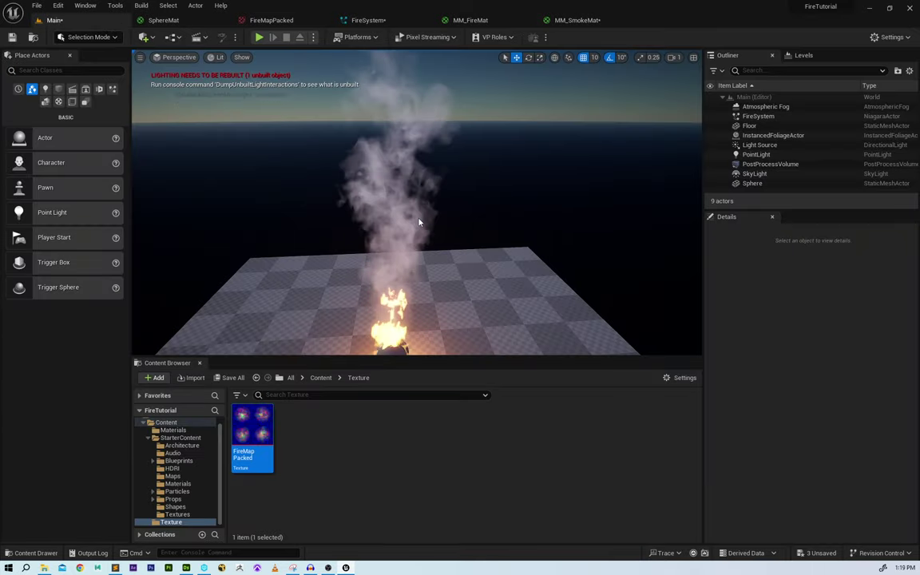
left_click_drag(443, 226, 444, 272)
mouse_move(443, 226)
right_mouse_down()
mouse_move(452, 208)
mouse_move(472, 228)
mouse_move(448, 209)
mouse_move(454, 234)
mouse_move(467, 229)
mouse_move(458, 218)
right_mouse_up()
key("w")
key("e")
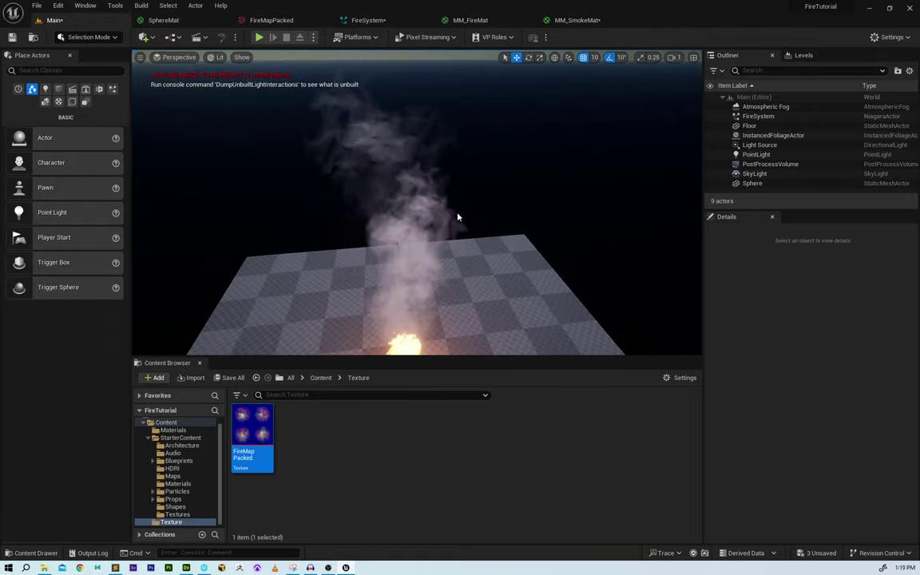
left_click_drag(458, 217, 403, 212, "alt")
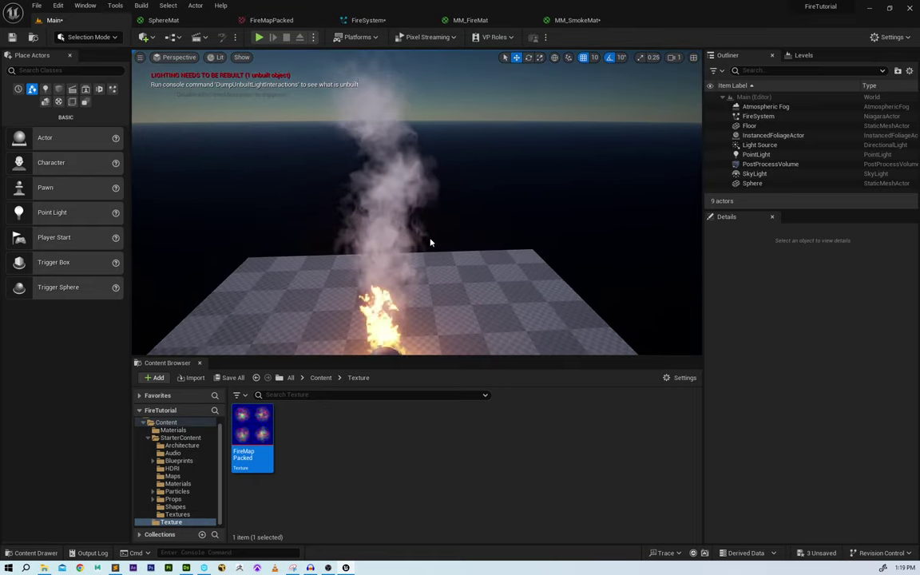
left_click_drag(430, 242, 429, 222, "alt")
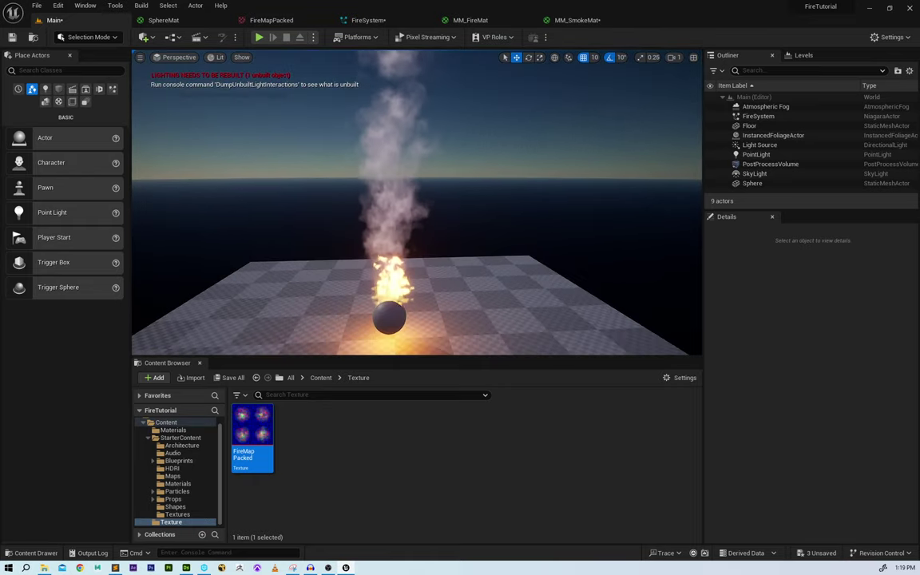
- Set the end key value of the Smoke emitter's Scale Sprite Size curve to 4.0 in FireSystem and return to the level
left_click(396, 23)
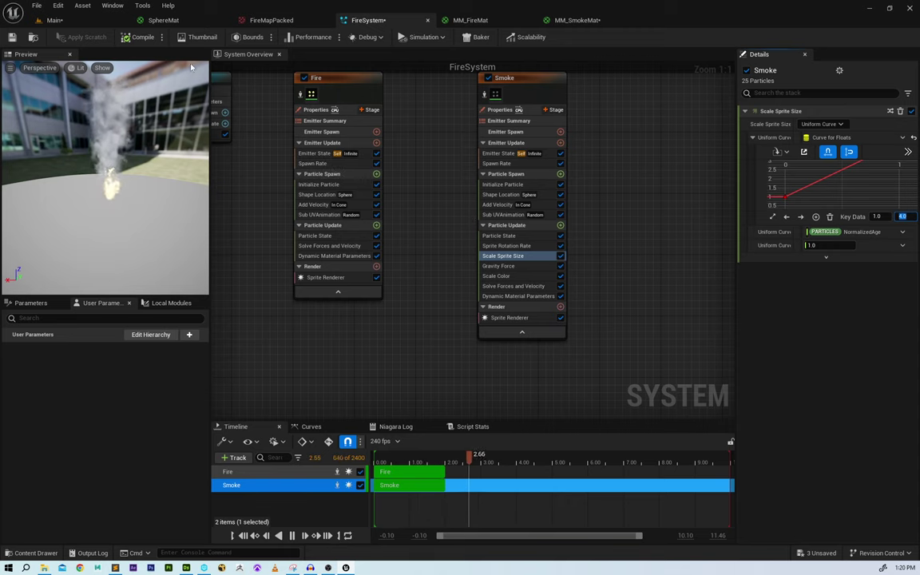
left_click(84, 21)
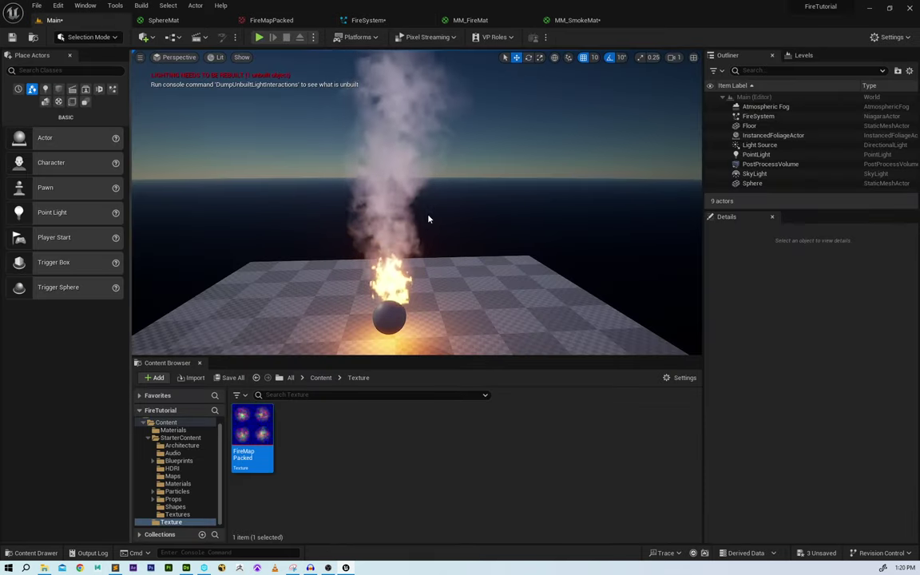
- Frame the FireSystem actor, hide the editor icons, and examine the fire and smoke from far and near
right_click_drag(429, 219, 511, 222)
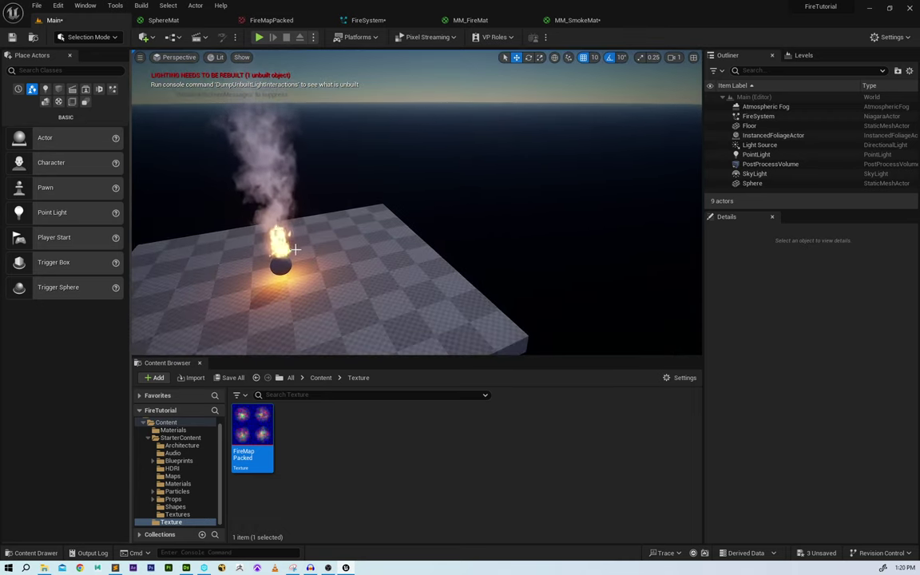
left_click(258, 256)
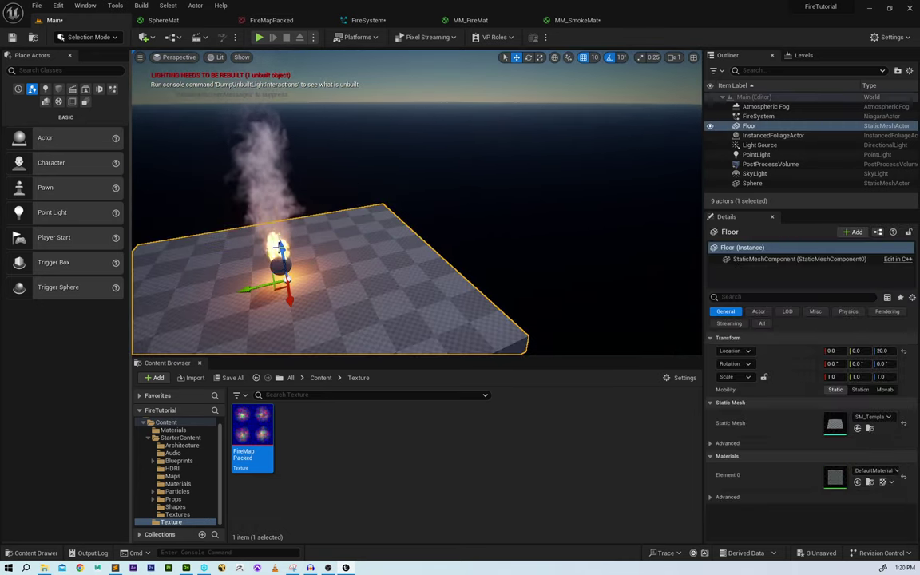
left_click(271, 185)
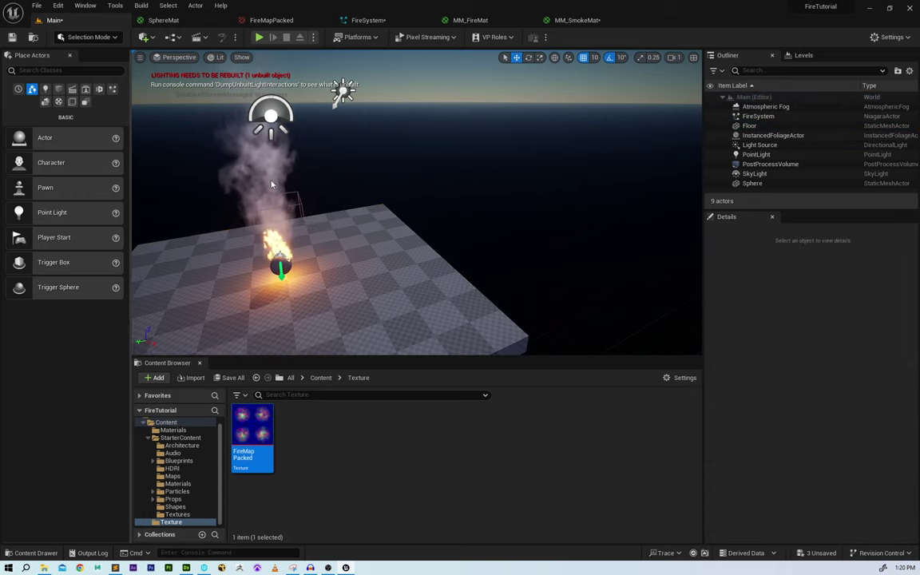
left_click(306, 258)
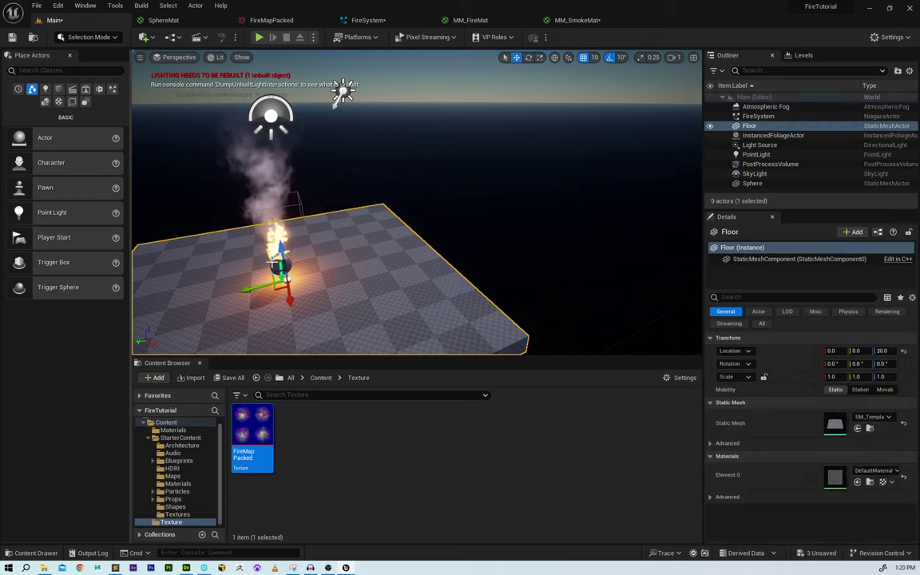
key("Escape")
left_click(278, 254)
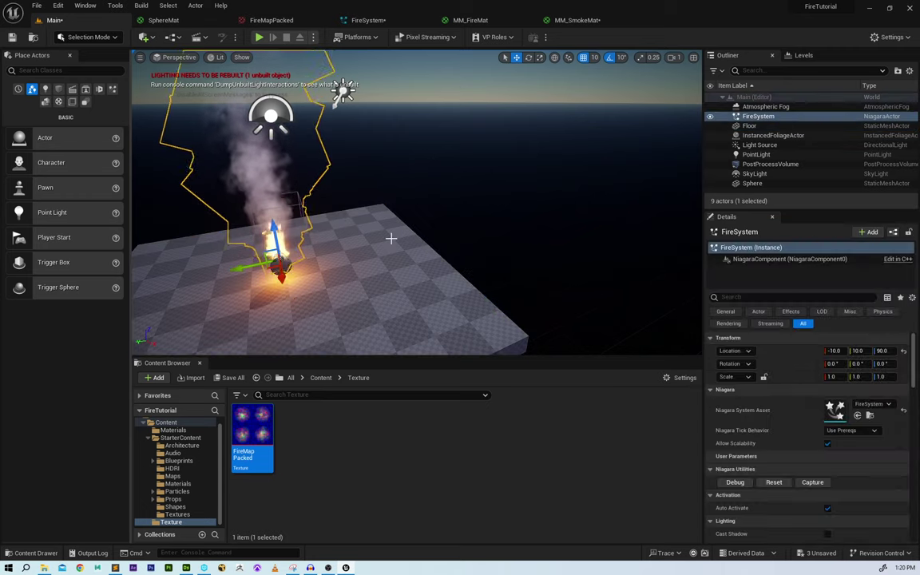
key("f")
left_click(521, 209)
key("g")
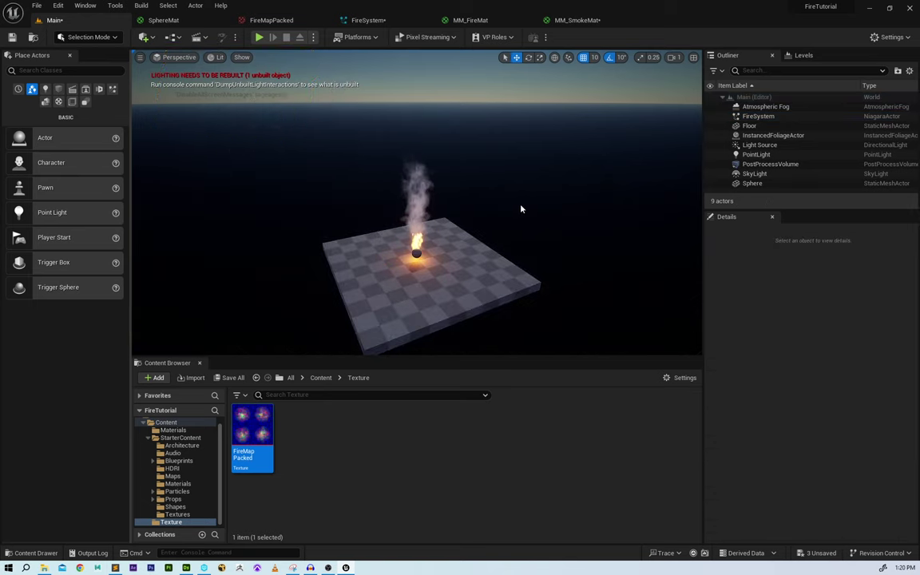
right_click_drag(521, 209, 577, 209, "alt")
right_click_drag(346, 211, 386, 212, "alt")
left_click_drag(386, 212, 484, 128, "alt")
left_click_drag(478, 284, 479, 272, "alt")
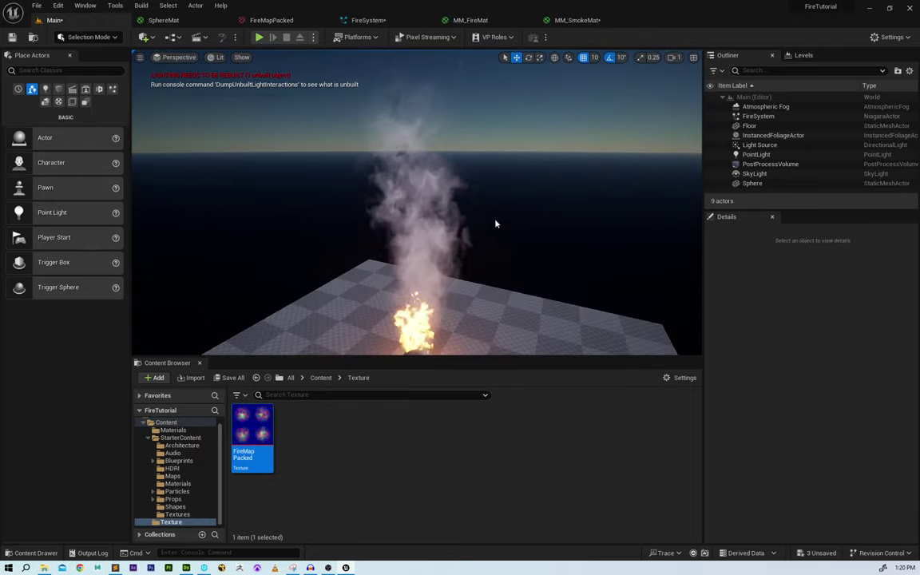
- Set the Smoke emitter's Gravity Force Z value to 50.0 in FireSystem and return to the level
left_click(369, 20)
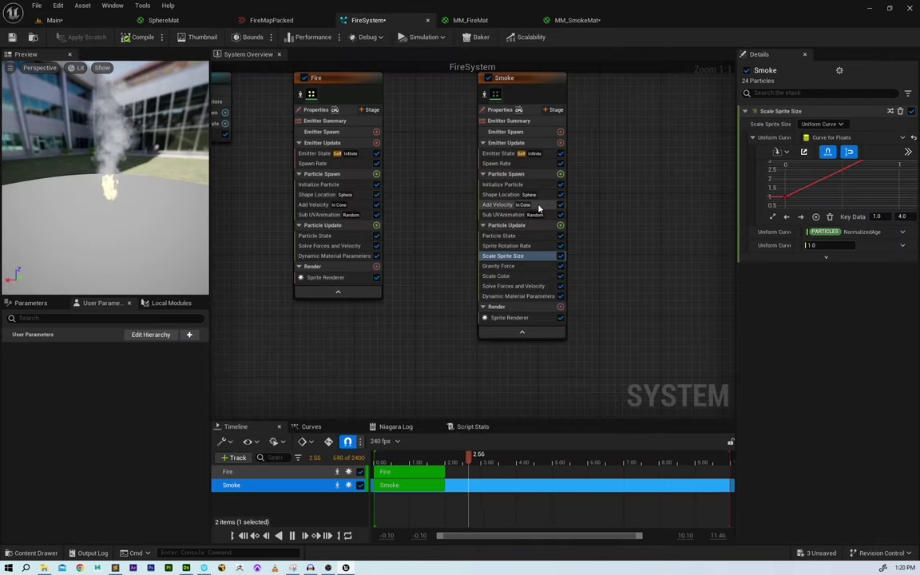
left_click(516, 269)
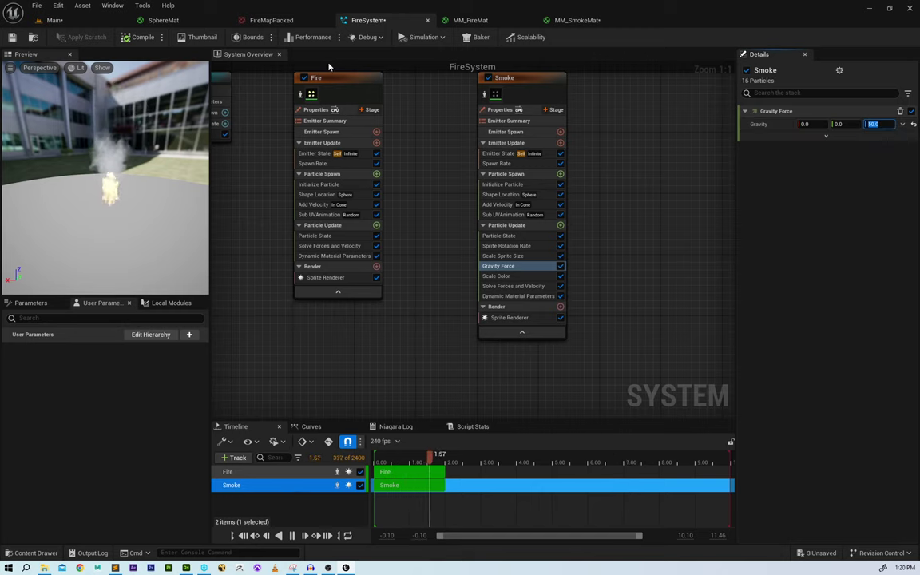
left_click(86, 24)
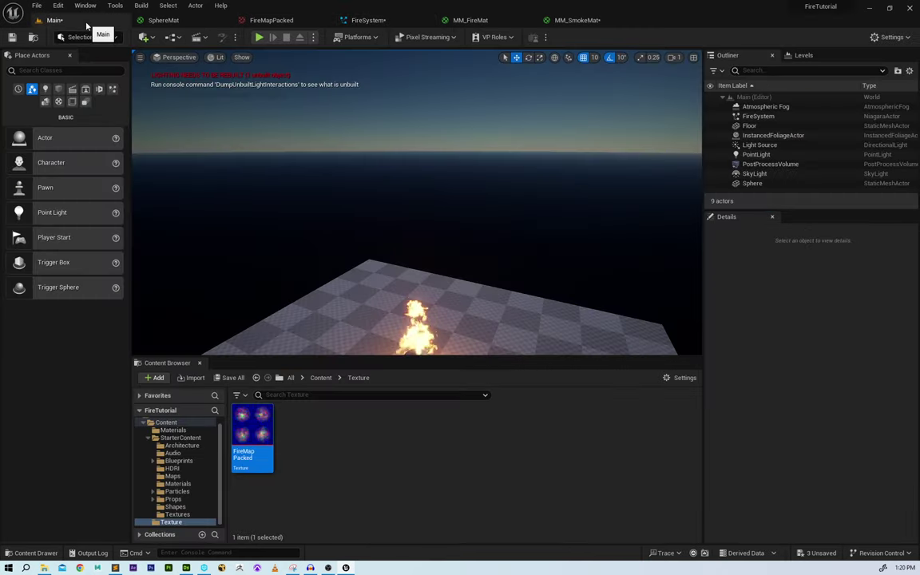
- Examine how the smoke rises from the flames in the level, orbiting from floor height to a higher viewpoint
mouse_move(382, 223)
right_mouse_down()
mouse_move(381, 200)
mouse_move(383, 219)
right_mouse_up()
right_click_drag(492, 246, 491, 212)
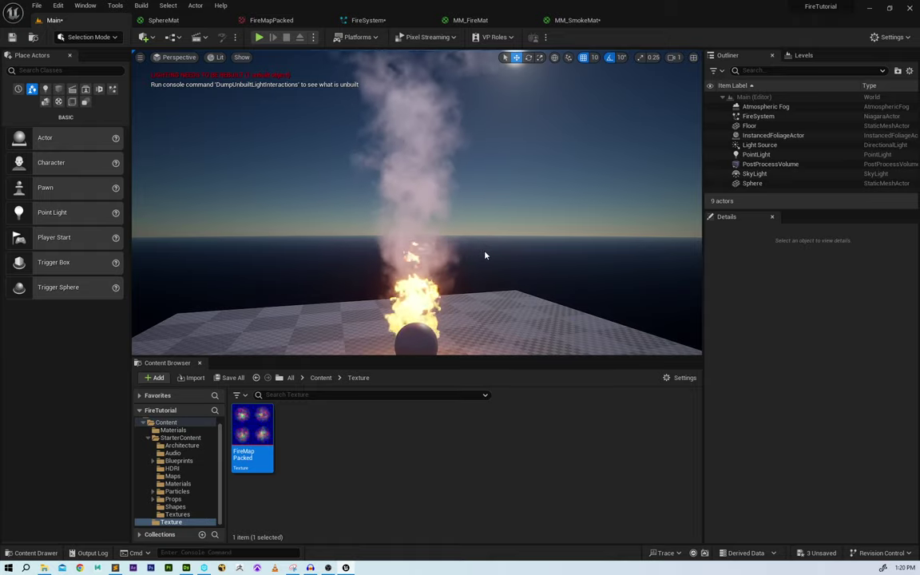
right_click_drag(485, 255, 511, 298)
mouse_move(435, 225)
right_mouse_down()
mouse_move(528, 239)
mouse_move(479, 260)
mouse_move(480, 336)
right_mouse_up()
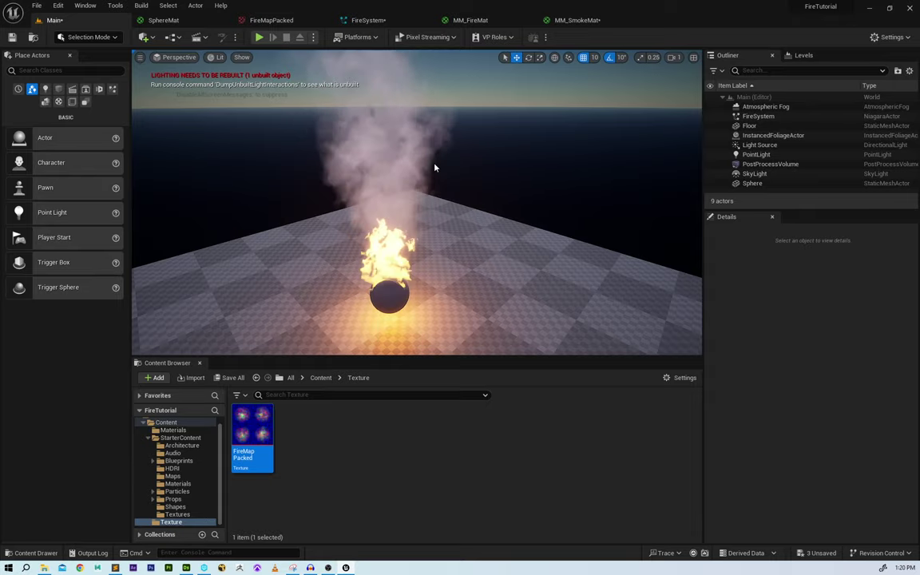
mouse_move(433, 166)
right_mouse_down()
mouse_move(434, 128)
mouse_move(430, 167)
right_mouse_up()
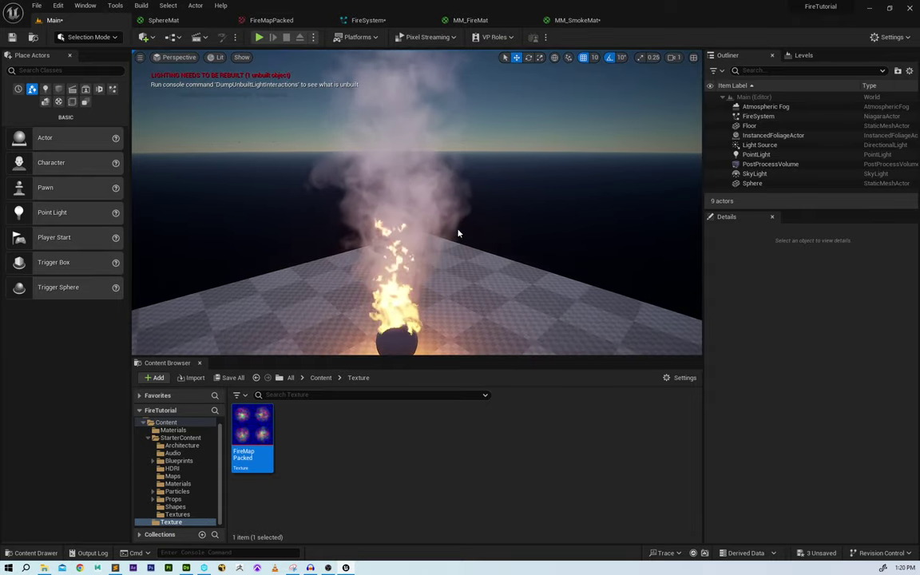
mouse_move(411, 205)
right_mouse_down()
mouse_move(411, 152)
mouse_move(411, 208)
right_mouse_up()
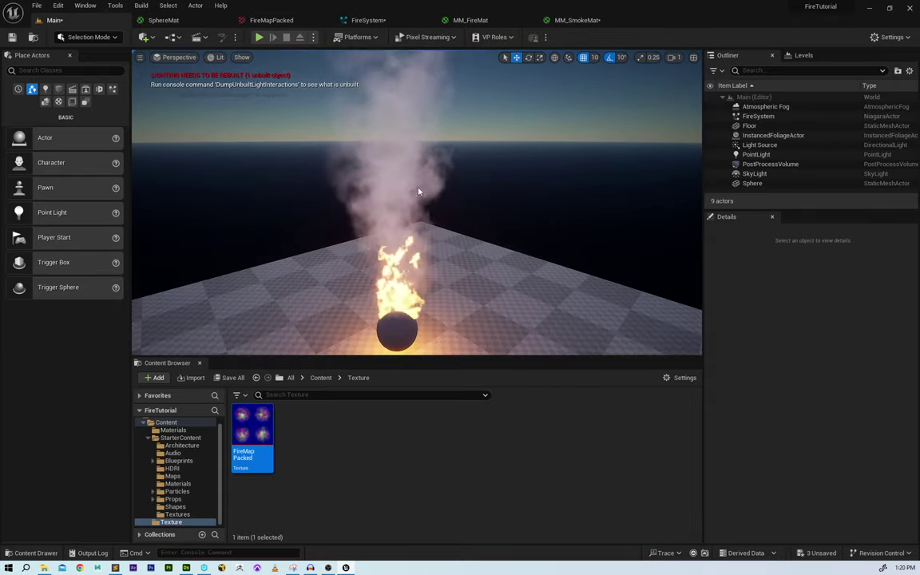
- Insert a Multiply node with B set to 0.9 before MM_SmokeMat's Opacity input, apply the material, and return to the level
left_click(576, 21)
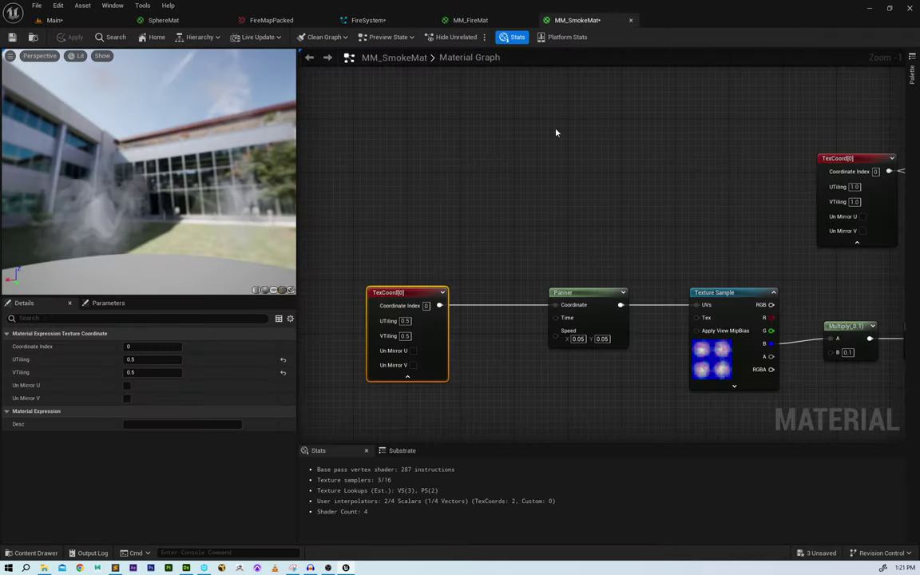
right_click_drag(703, 257, 503, 212)
right_click_drag(807, 221, 514, 249)
right_click_drag(830, 210, 578, 240)
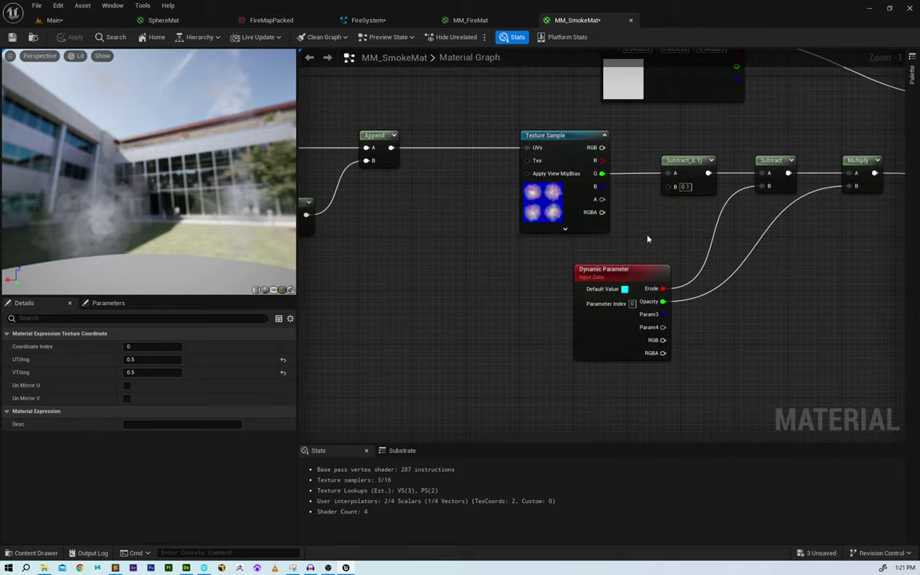
right_click_drag(756, 218, 510, 255)
right_click_drag(631, 189, 613, 175)
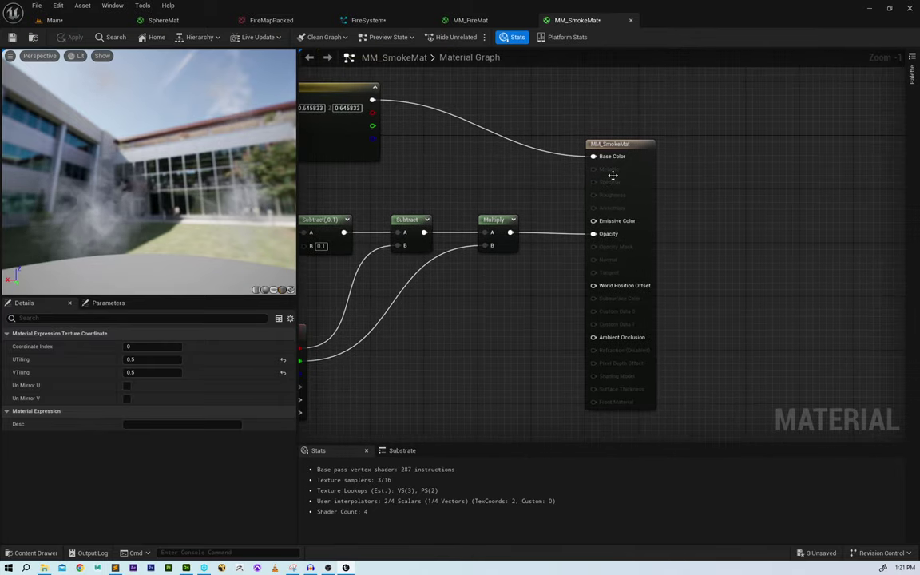
left_click_drag(654, 181, 727, 178)
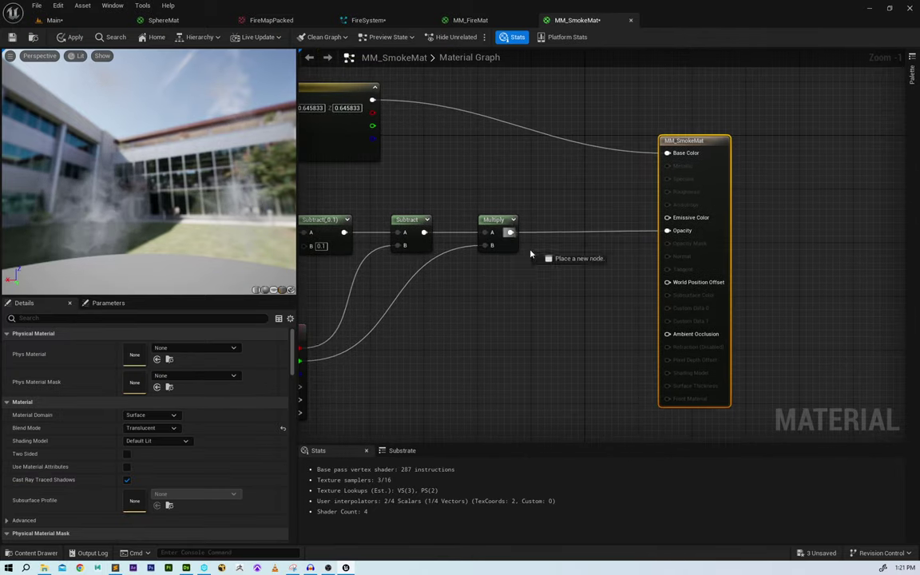
left_click_drag(530, 254, 560, 274)
type("mul")
key("Return")
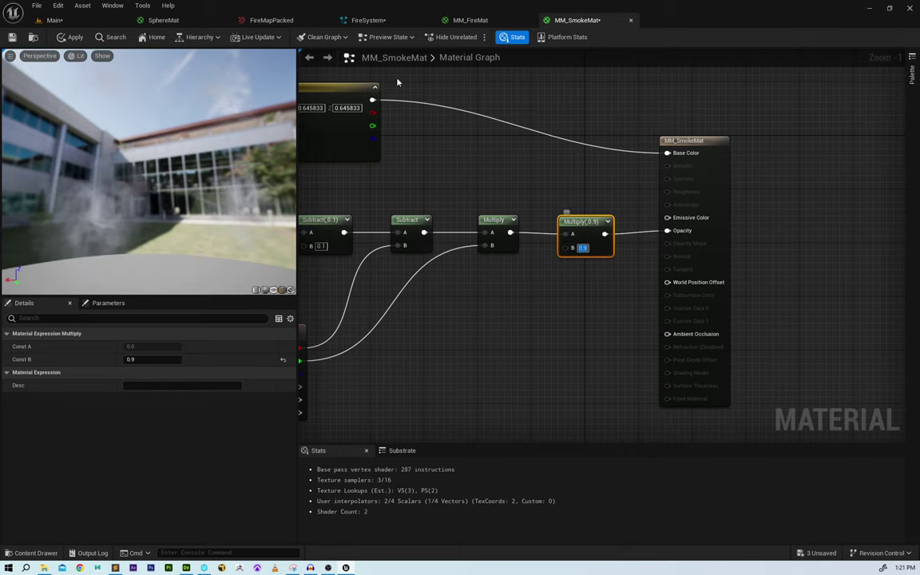
left_click(70, 37)
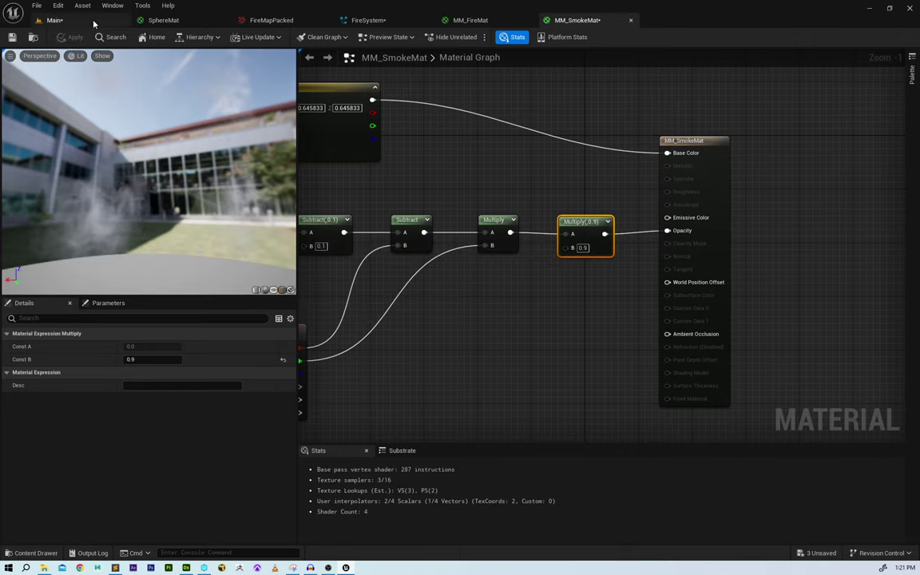
left_click(83, 17)
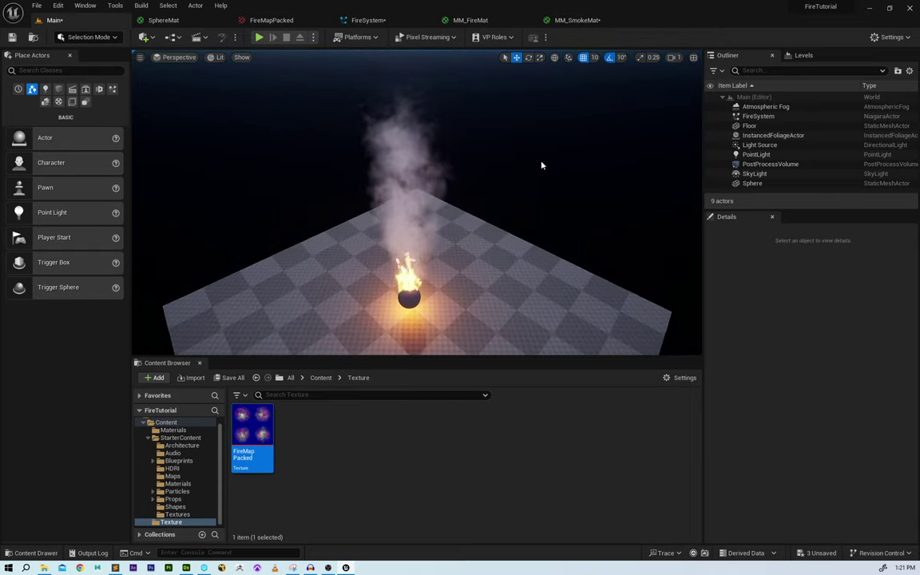
- Set the B value of MM_SmokeMat's last Multiply before Opacity to 0.75, apply the material, and return to the level
left_click(577, 20)
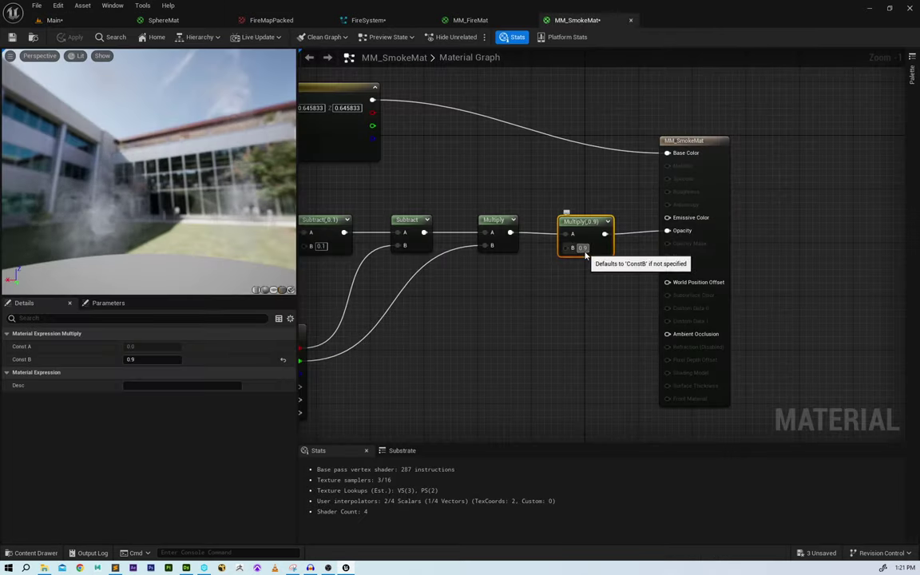
left_click(584, 250)
type("0.75")
key("Return")
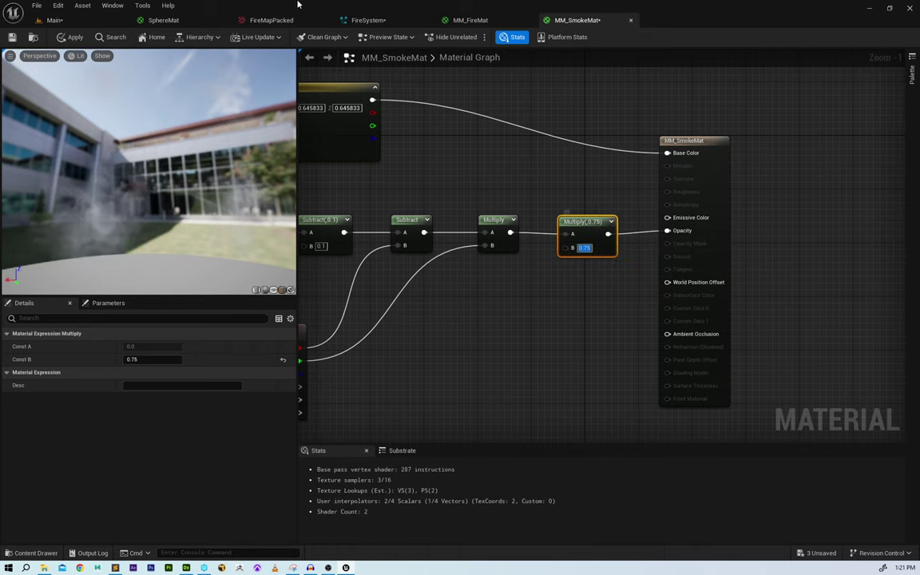
left_click(73, 37)
left_click(55, 20)
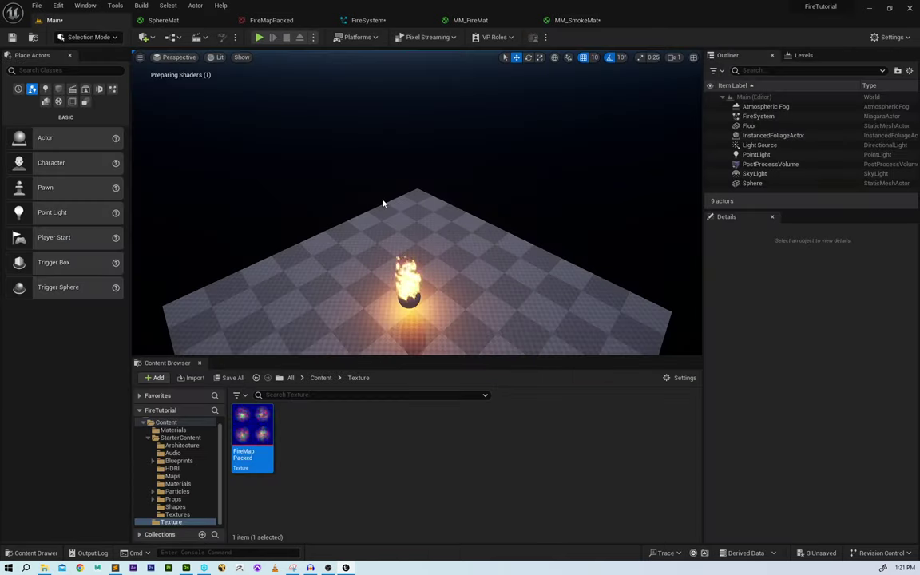
- Examine the smoke's opacity in the level by orbiting around the burning sphere at near and far distances
left_click_drag(495, 251, 449, 264, "alt")
right_click_drag(523, 220, 446, 222)
left_click_drag(428, 222, 427, 184, "alt")
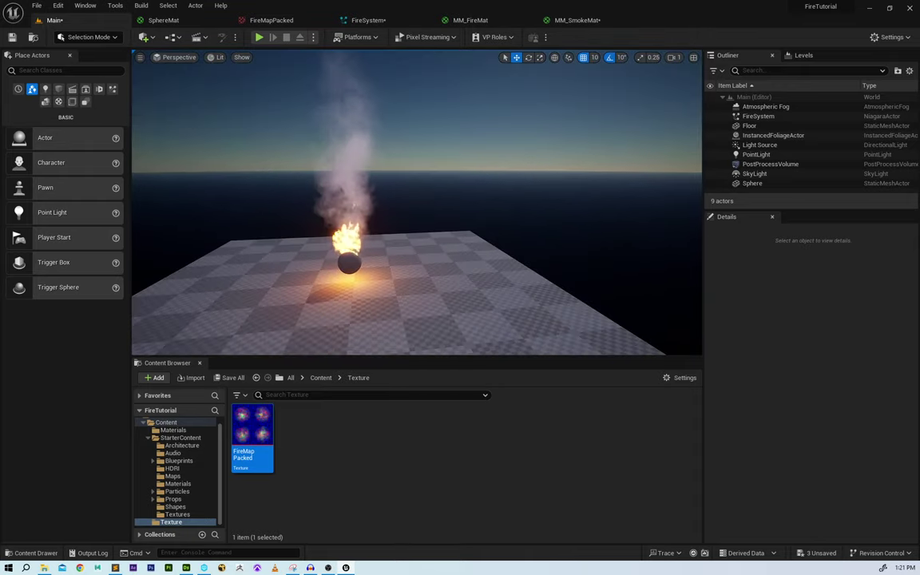
right_click_drag(368, 230, 432, 230, "alt")
right_click_drag(353, 213, 320, 214, "alt")
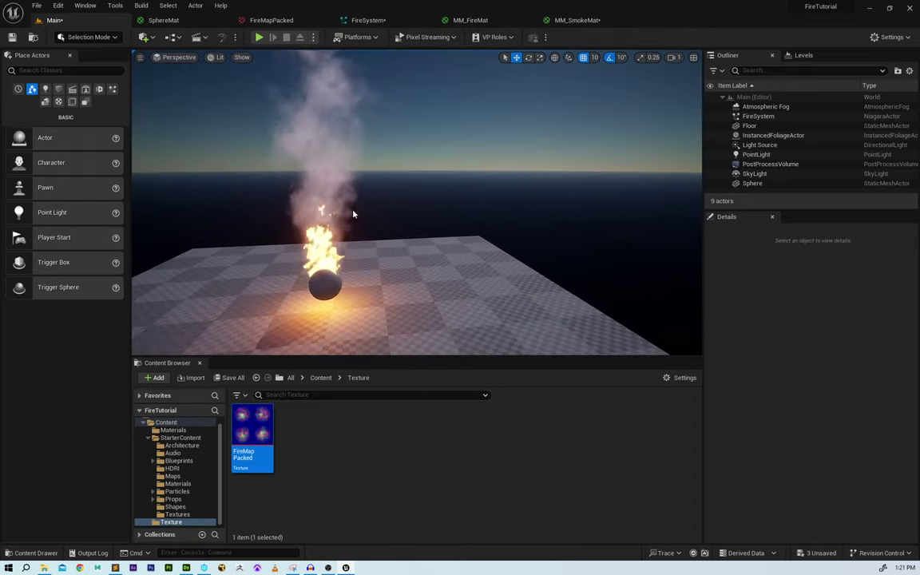
left_click_drag(353, 213, 423, 251, "alt")
right_click_drag(385, 212, 335, 211, "alt")
left_click_drag(425, 230, 425, 192, "alt")
right_click_drag(426, 233, 489, 232, "alt")
left_click_drag(401, 218, 369, 196, "alt")
right_click_drag(415, 208, 448, 220)
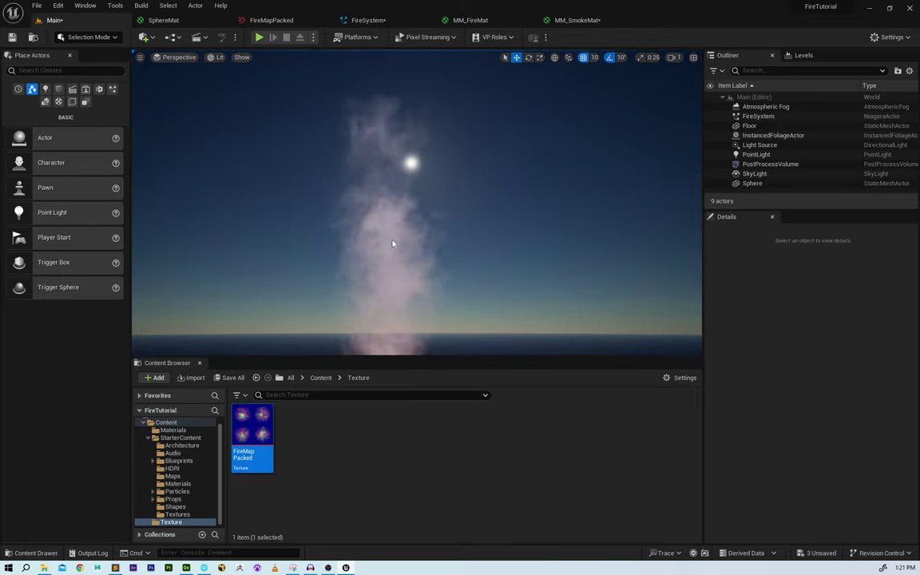
- Fly around the fire and smoke column to check the effect against the sky and from above the floor
mouse_move(392, 243)
right_mouse_down()
mouse_move(393, 342)
mouse_move(390, 313)
mouse_move(352, 289)
mouse_move(361, 291)
mouse_move(348, 299)
right_mouse_up()
key("w")
key("s")
key("a")
key("d")
key("s")
key("d")
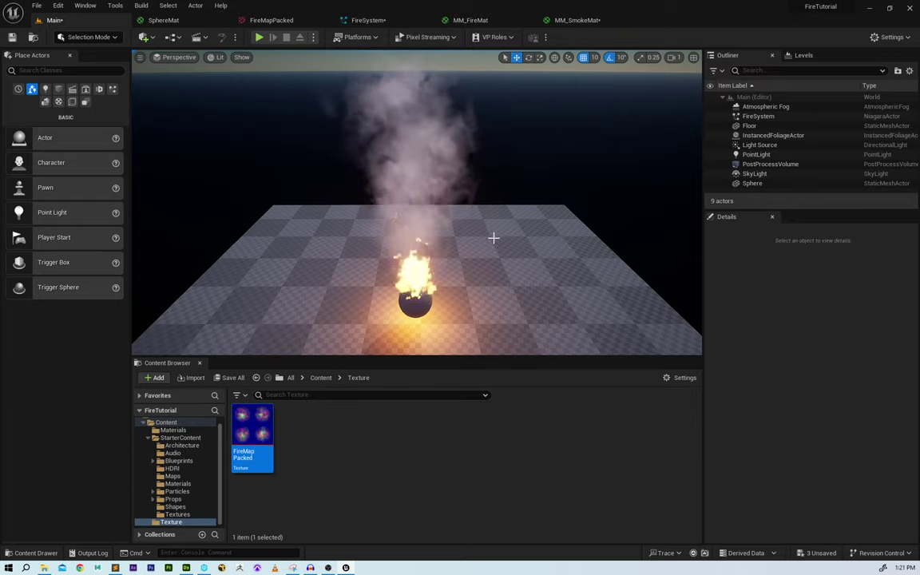
key("a")
mouse_move(494, 238)
right_mouse_down()
mouse_move(580, 224)
mouse_move(470, 241)
mouse_move(511, 239)
right_mouse_up()
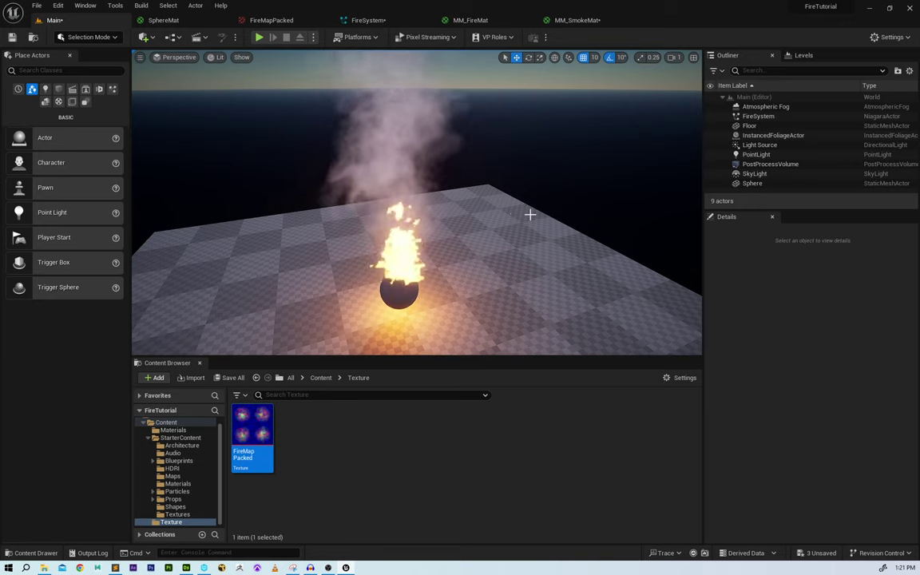
- Turn off the level viewport's realtime playback and examine up close where the flames intersect the sphere
left_click(141, 58)
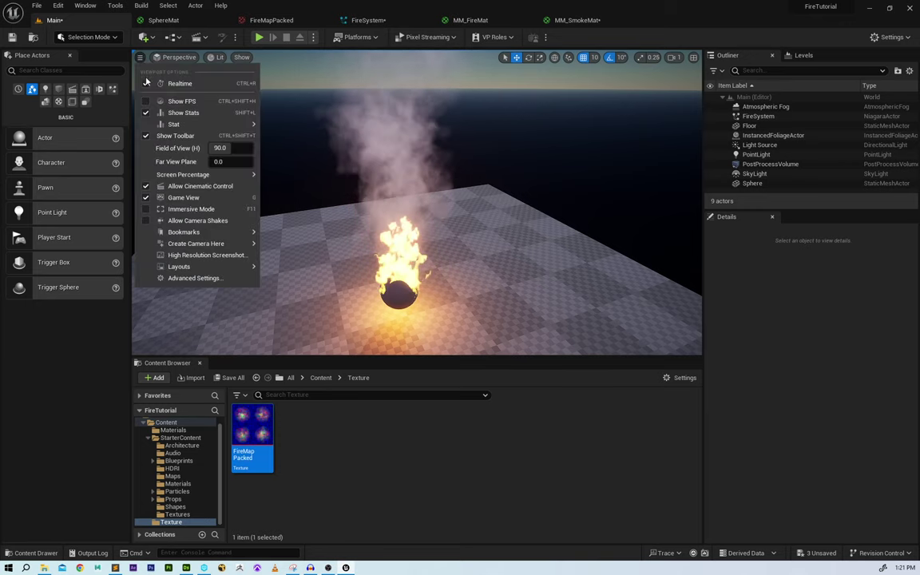
mouse_move(481, 211)
right_mouse_down()
mouse_move(482, 159)
mouse_move(423, 240)
mouse_move(471, 231)
mouse_move(471, 223)
right_mouse_up()
key("q")
key("w")
key("w")
key("e")
right_click_drag(480, 218, 485, 145)
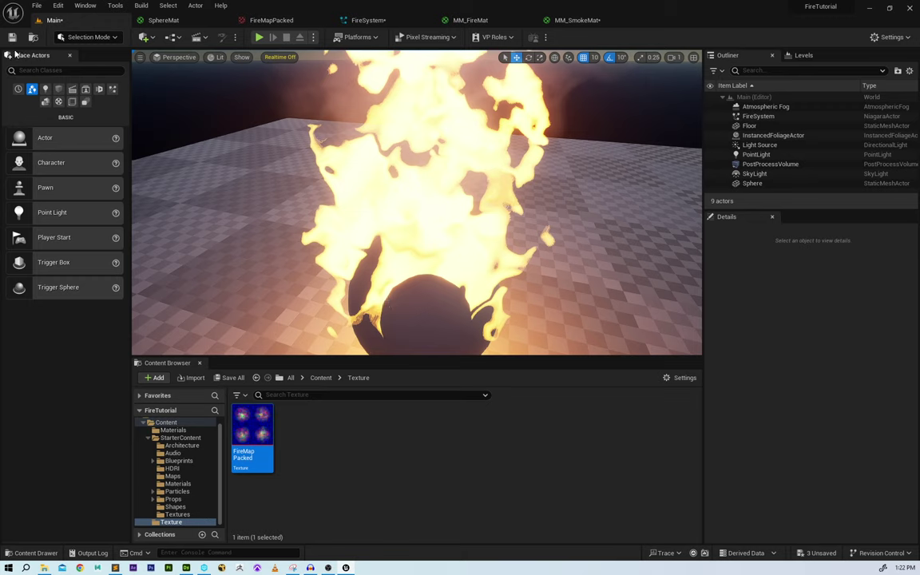
- Insert a Depth Fade node between the last Multiply and the Opacity input in MM_FireMat
left_click(484, 23)
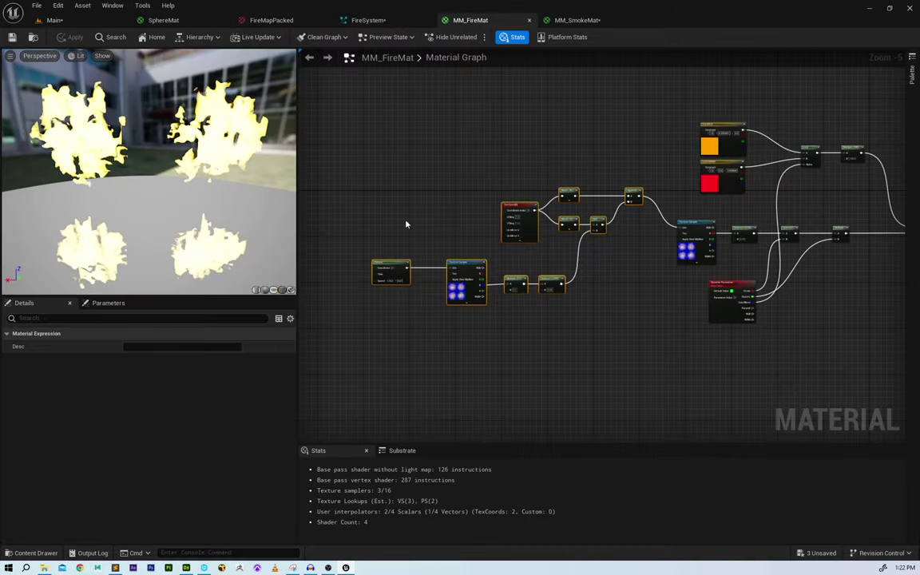
right_click_drag(657, 163, 429, 150)
scroll(698, 226, "up", 3)
scroll(698, 228, "up", 1)
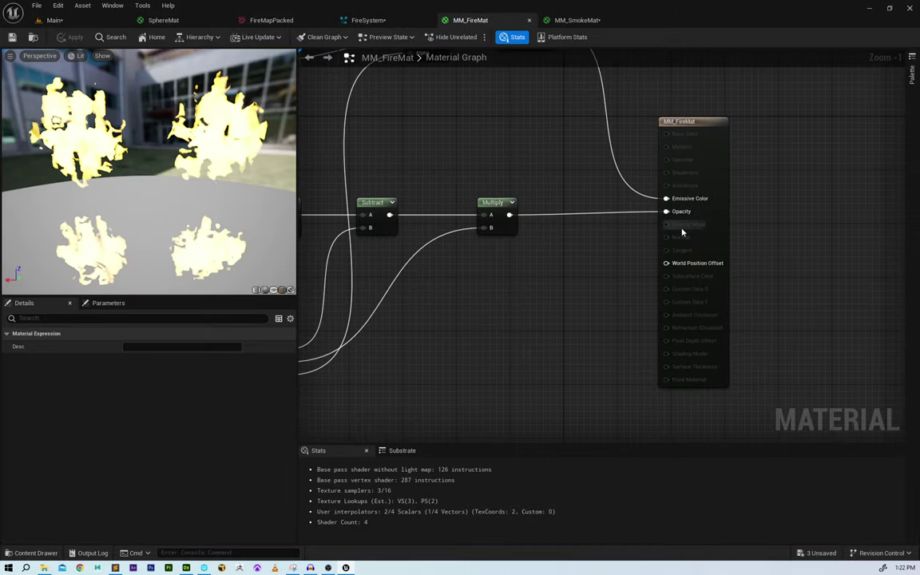
left_click_drag(671, 227, 800, 216)
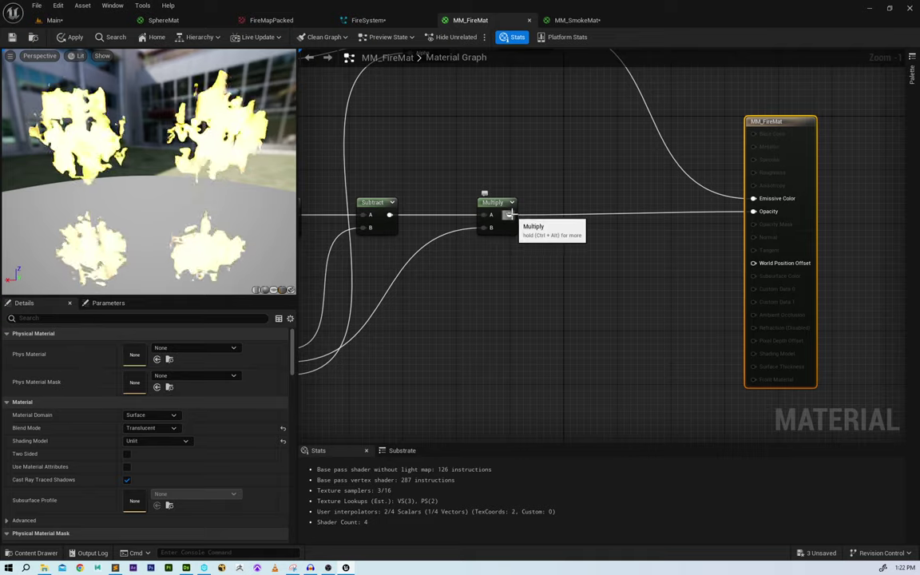
left_click_drag(509, 215, 573, 268)
type("depth")
key("Return")
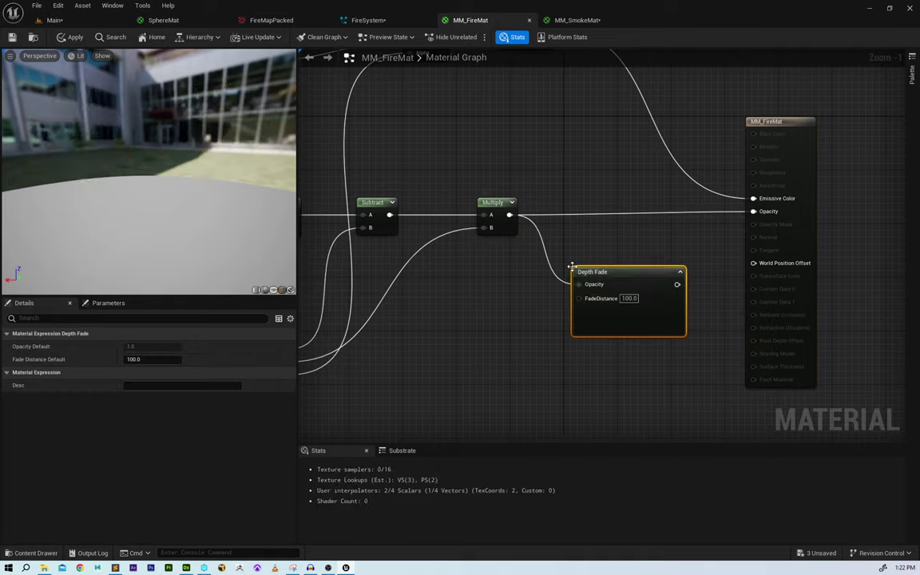
left_click_drag(607, 272, 585, 242)
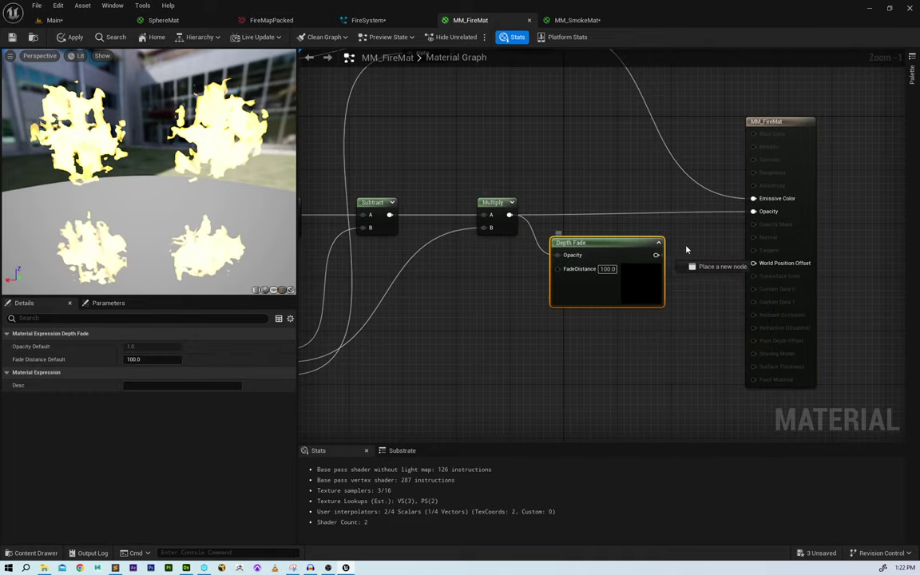
left_click_drag(751, 216, 753, 212)
left_click_drag(629, 243, 636, 203)
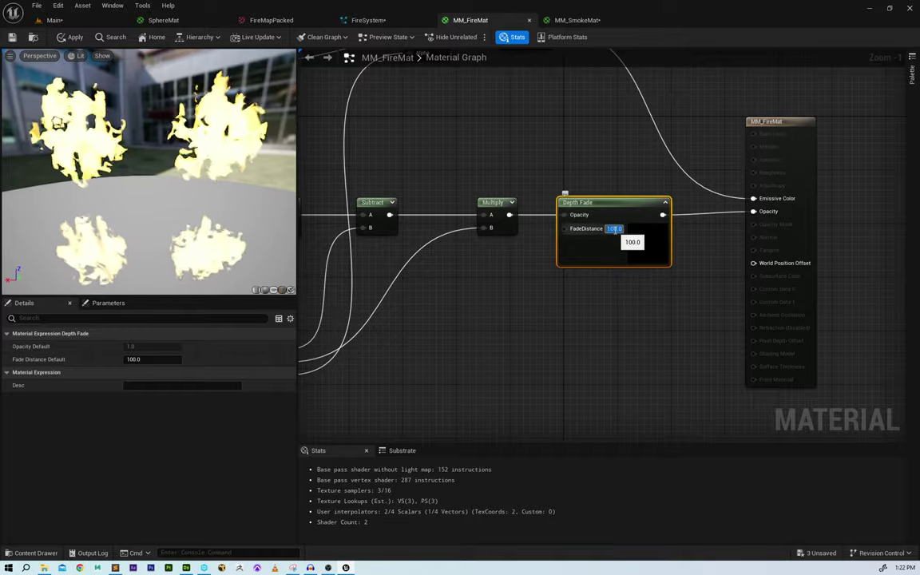
- Set the Depth Fade node's FadeDistance to 30 in MM_FireMat, apply the material, and check the flames in the level
type("30")
key("Return")
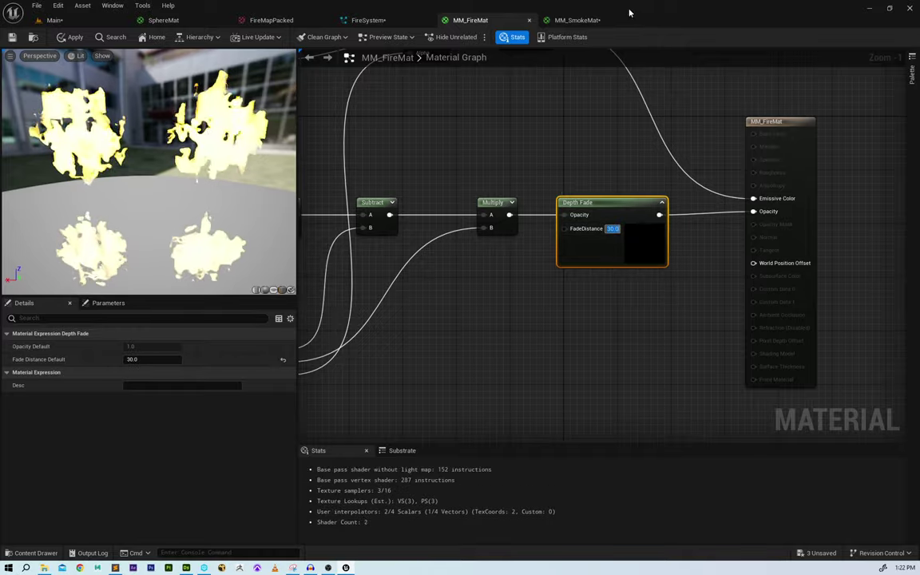
left_click(73, 38)
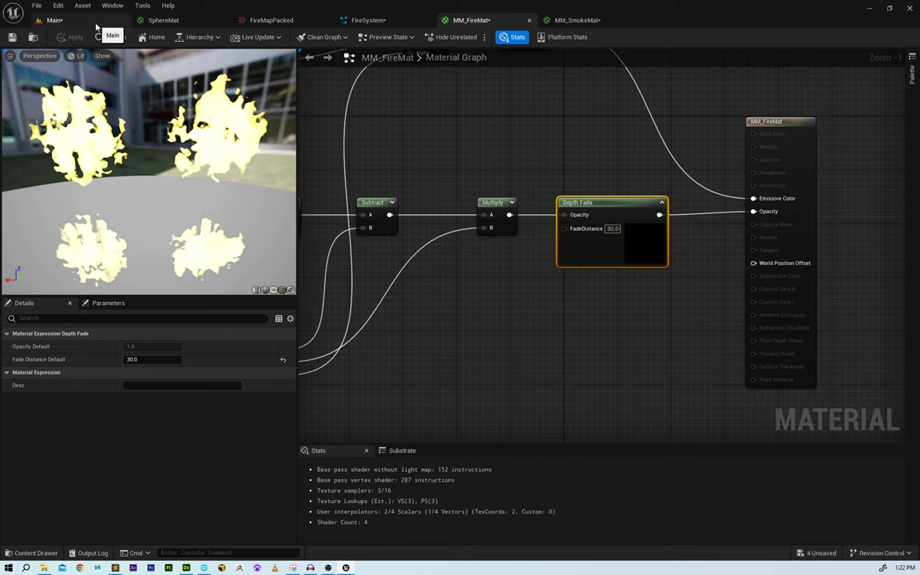
left_click(54, 20)
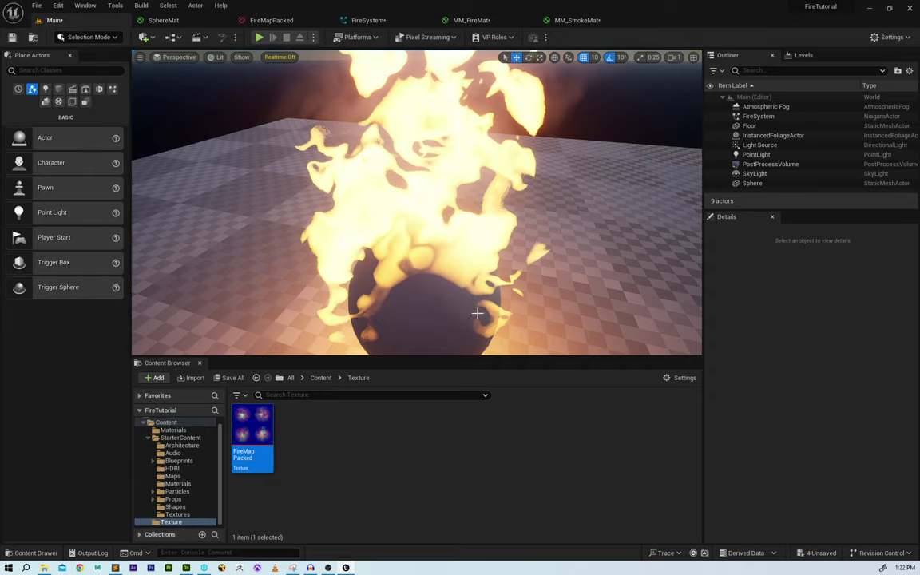
- Set the Depth Fade node's FadeDistance to 50 in MM_FireMat, apply the material, and return to the level
left_click(471, 22)
left_click(613, 230)
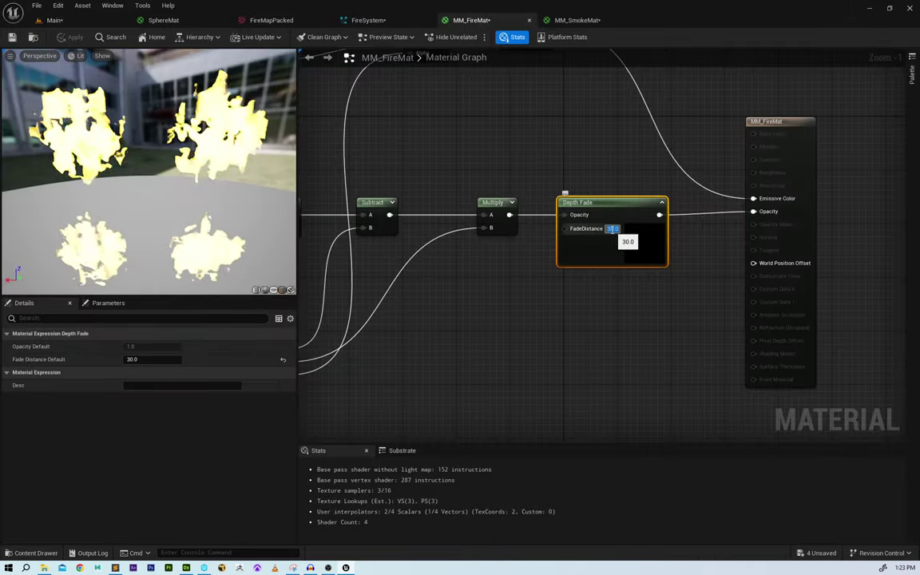
type("50")
key("Return")
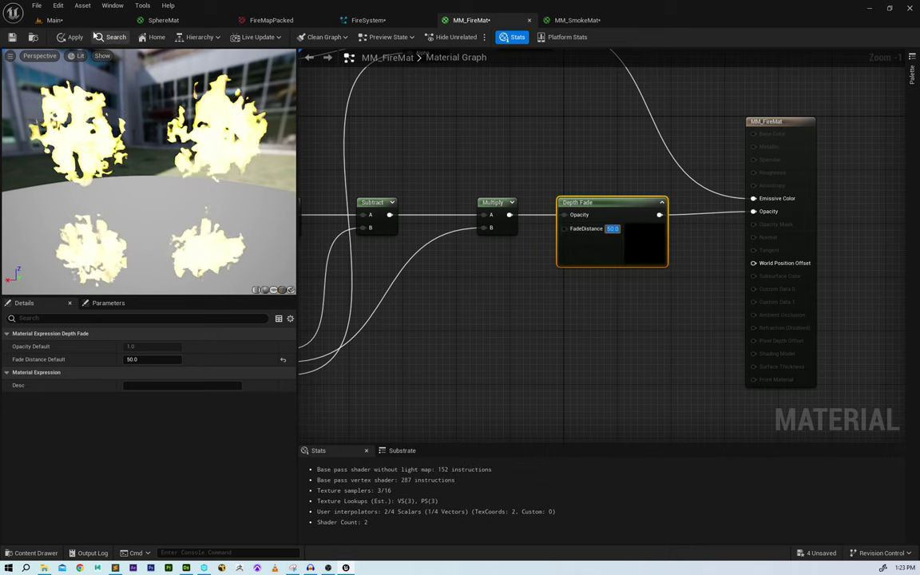
left_click(78, 36)
left_click(86, 22)
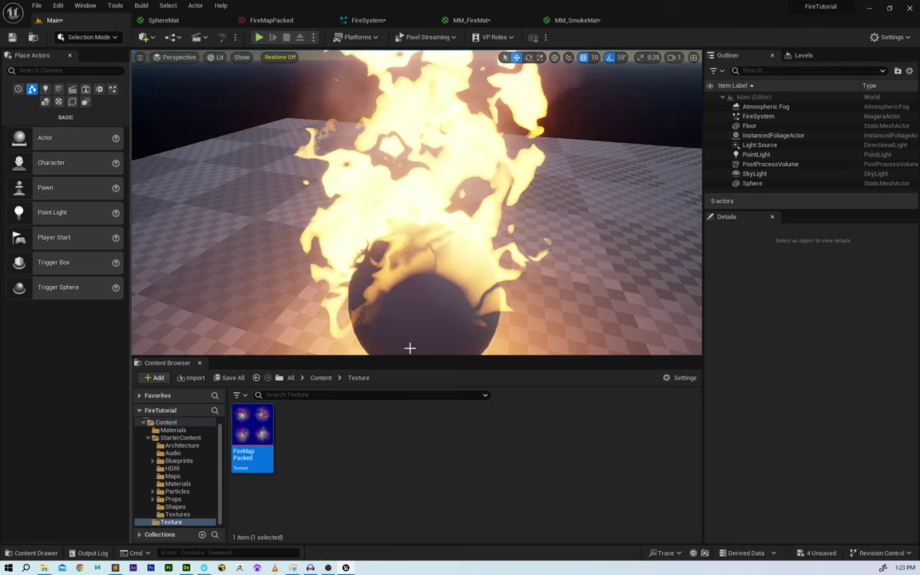
- Inspect how the paused flames blend into the sphere's surface from a different angle
scroll(448, 294, "down", 5)
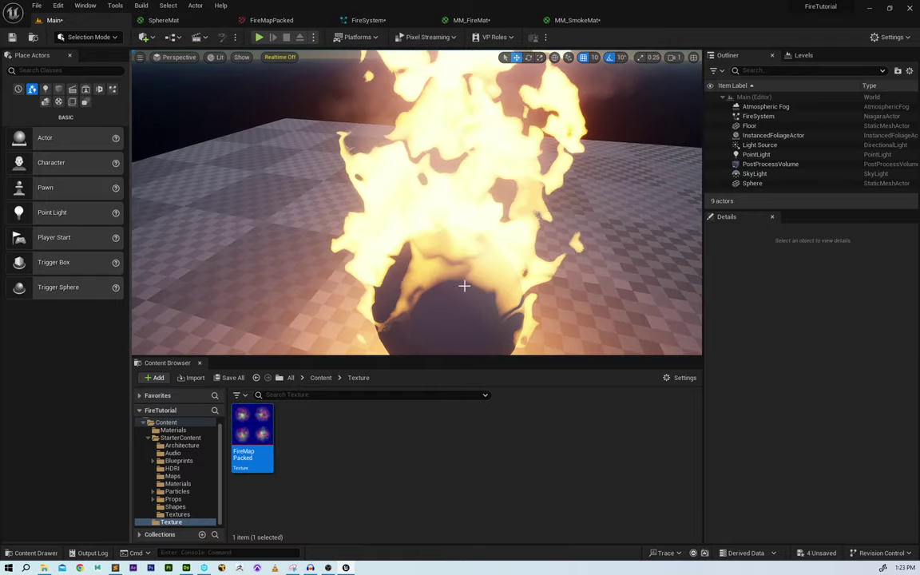
mouse_move(476, 286)
left_mouse_down("alt")
mouse_move(559, 250)
mouse_move(411, 249)
left_mouse_up("alt")
scroll(411, 248, "up", 5)
scroll(413, 248, "up", 2)
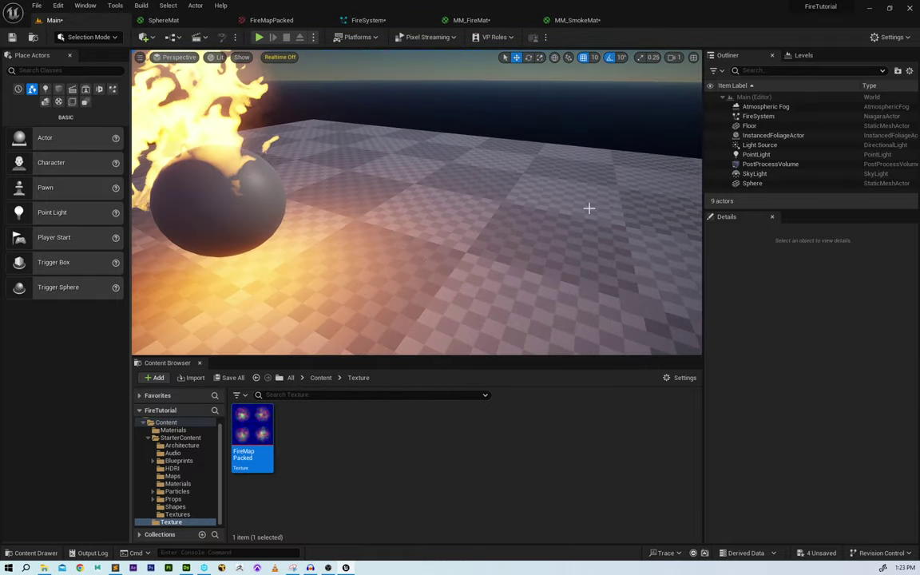
- Turn the viewport's realtime playback back on and examine the fire and smoke around the sphere from several viewpoints
left_click(140, 58)
left_click(150, 86)
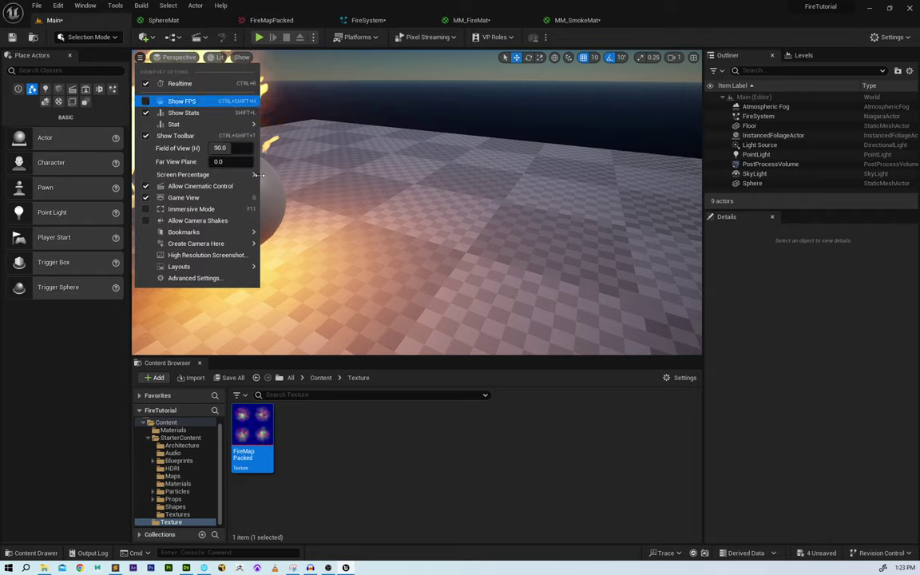
mouse_move(444, 190)
right_mouse_down()
mouse_move(376, 209)
mouse_move(396, 148)
right_mouse_up()
mouse_move(462, 208)
right_mouse_down()
mouse_move(471, 199)
mouse_move(480, 220)
mouse_move(449, 247)
mouse_move(449, 337)
right_mouse_up()
mouse_move(450, 239)
right_mouse_down()
mouse_move(449, 186)
mouse_move(449, 263)
mouse_move(444, 160)
right_mouse_up()
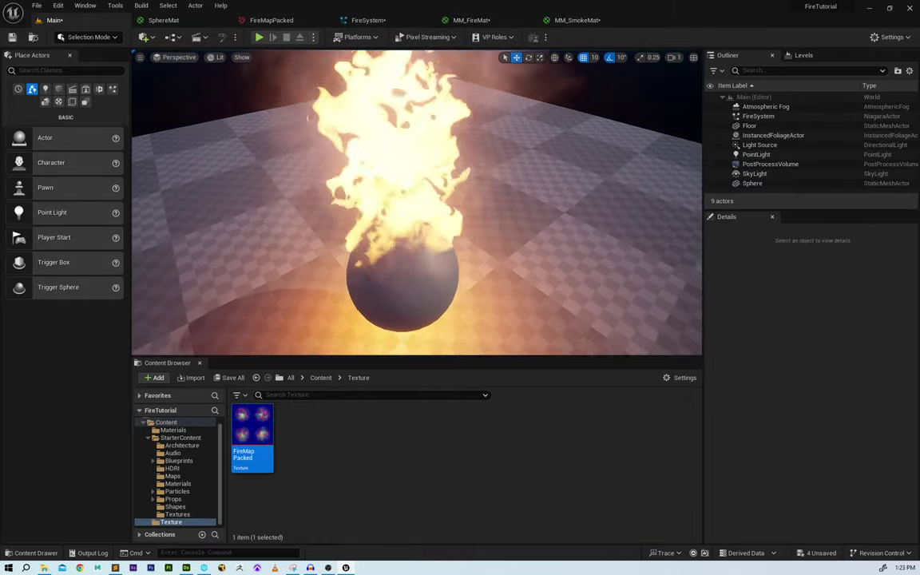
mouse_move(475, 244)
right_mouse_down()
mouse_move(478, 340)
mouse_move(502, 295)
mouse_move(503, 265)
mouse_move(498, 244)
mouse_move(457, 222)
mouse_move(466, 211)
mouse_move(497, 236)
mouse_move(477, 239)
right_mouse_up()
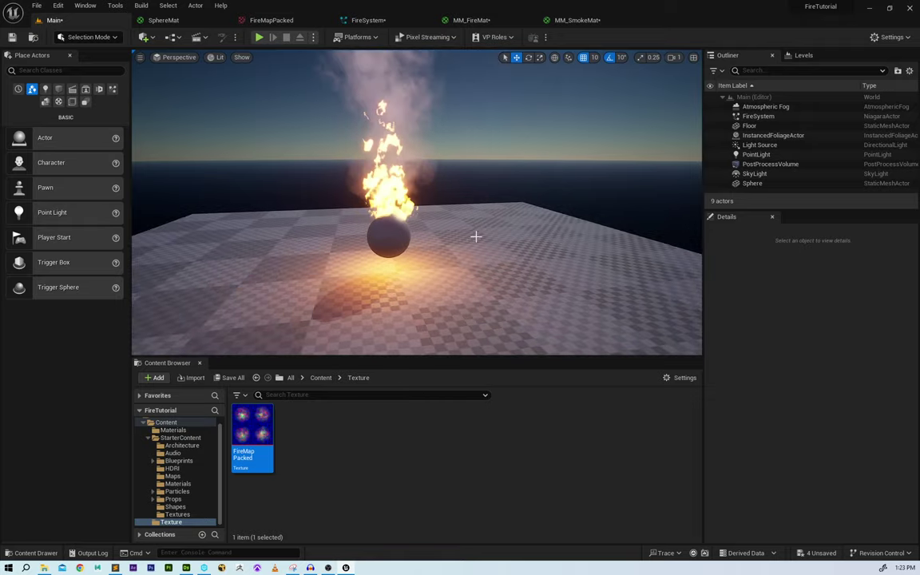
right_click_drag(329, 199, 320, 199)
mouse_move(365, 243)
right_mouse_down()
mouse_move(366, 290)
mouse_move(370, 277)
right_mouse_up()
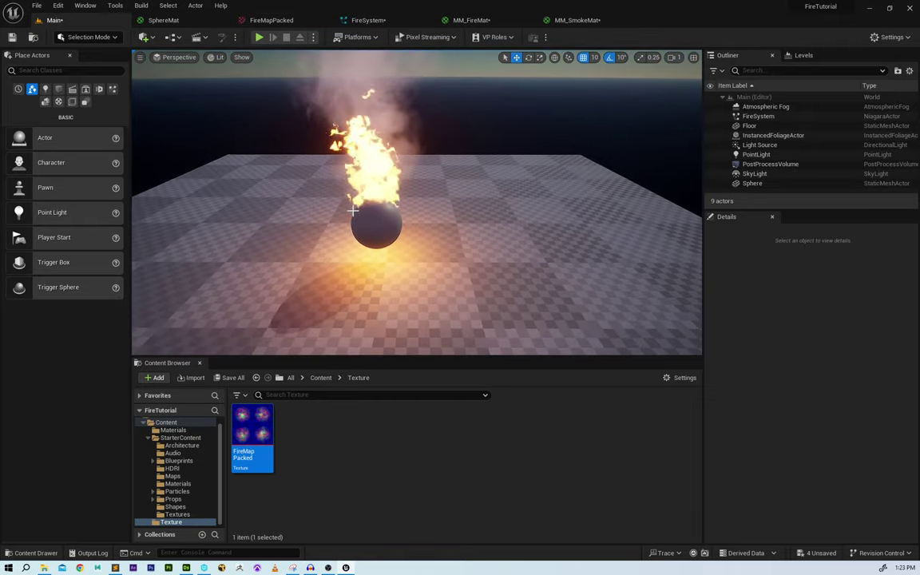
- Examine the flames and the rising smoke column above the sphere in the lit level
mouse_move(460, 249)
right_mouse_down()
mouse_move(460, 214)
mouse_move(460, 248)
mouse_move(439, 257)
right_mouse_up()
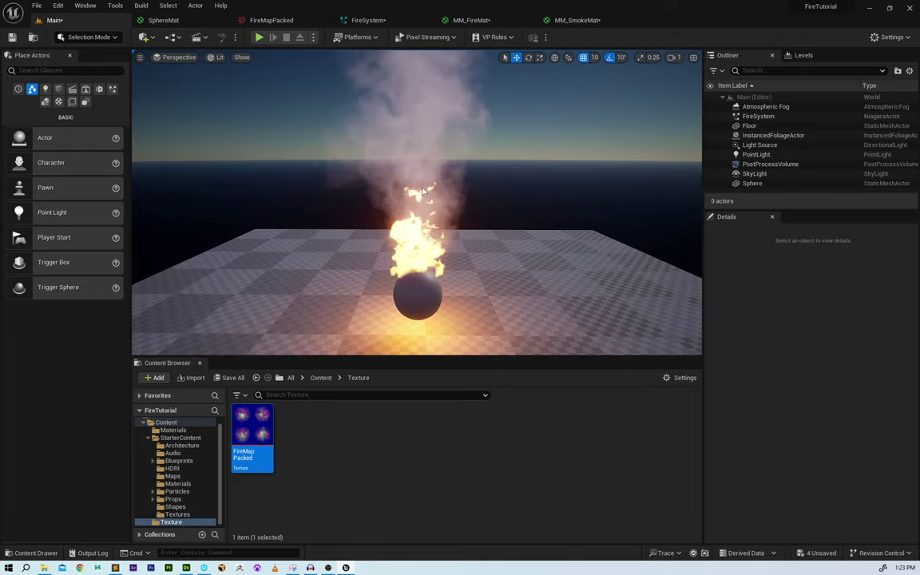
right_click_drag(408, 192, 400, 193)
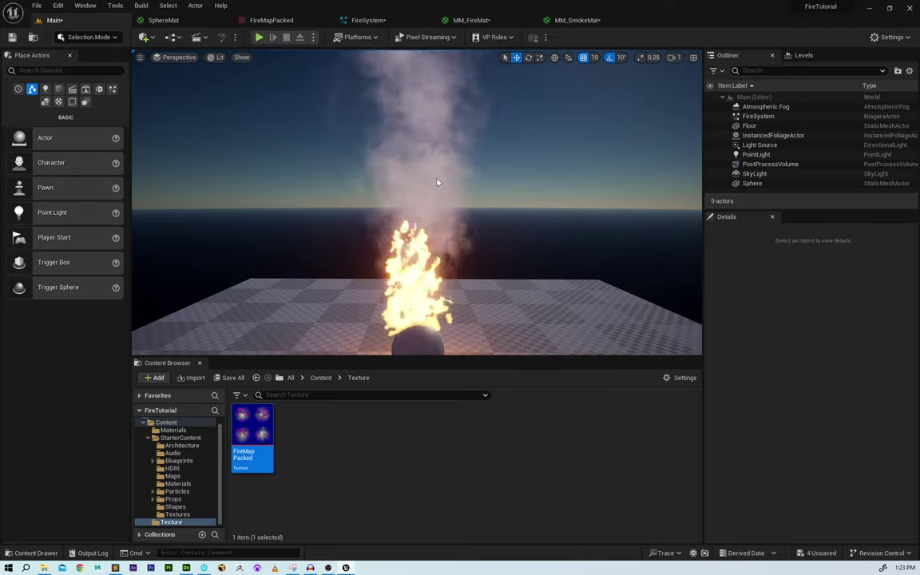
right_click_drag(430, 205, 430, 252)
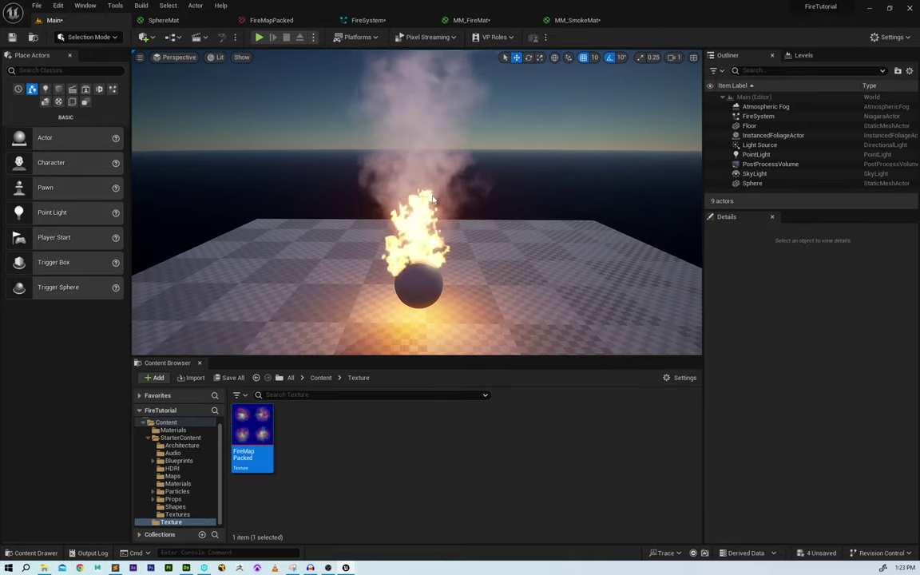
right_click_drag(430, 205, 435, 213)
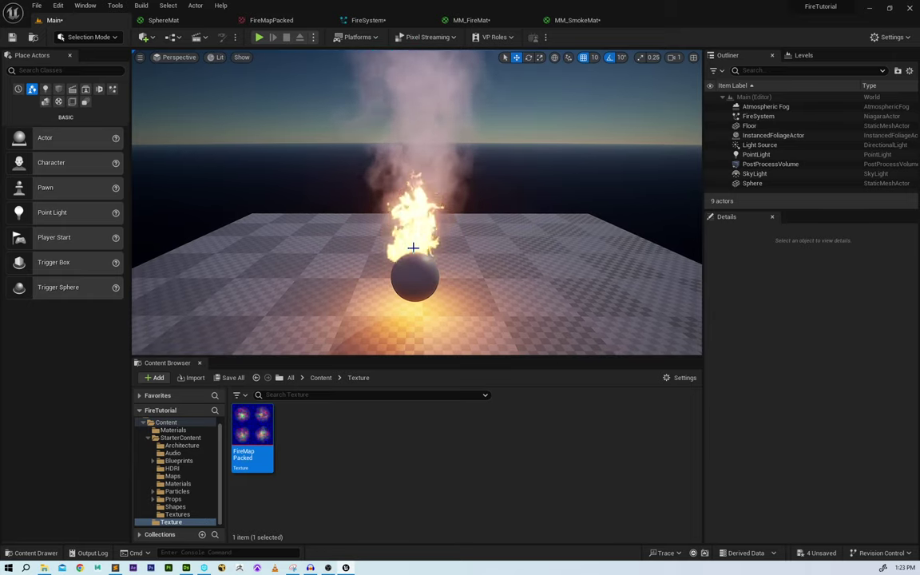
mouse_move(452, 294)
left_mouse_down()
mouse_move(455, 257)
mouse_move(455, 293)
left_mouse_up()
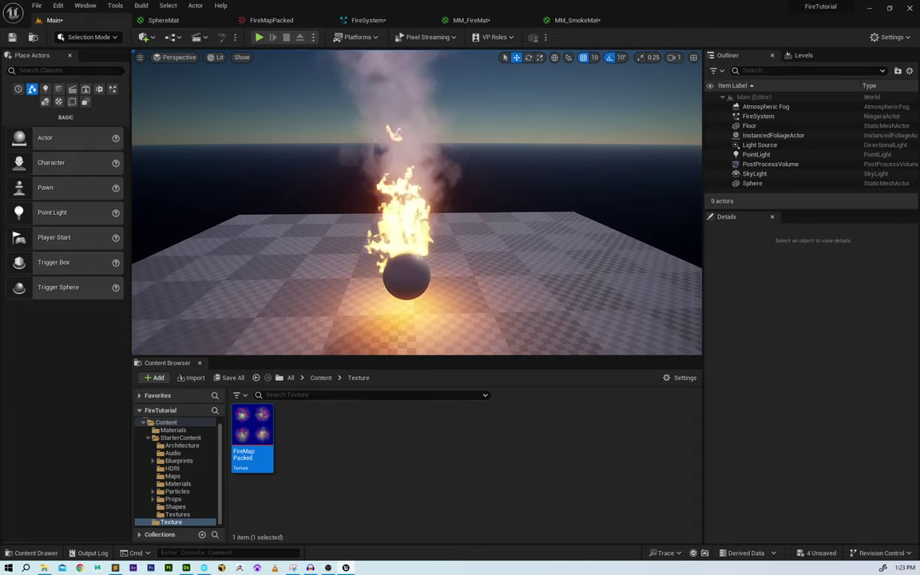
- Add a new emitter to FireSystem from the Fountain template, beside the Smoke emitter
left_click(368, 20)
right_click_drag(414, 155, 412, 168)
right_click(458, 167)
left_click(477, 180)
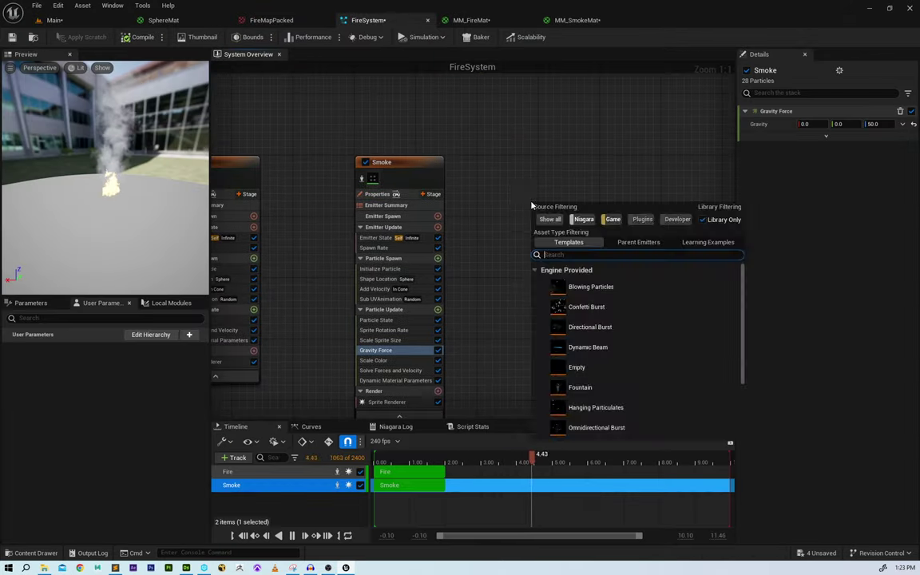
left_click(564, 255)
type("found")
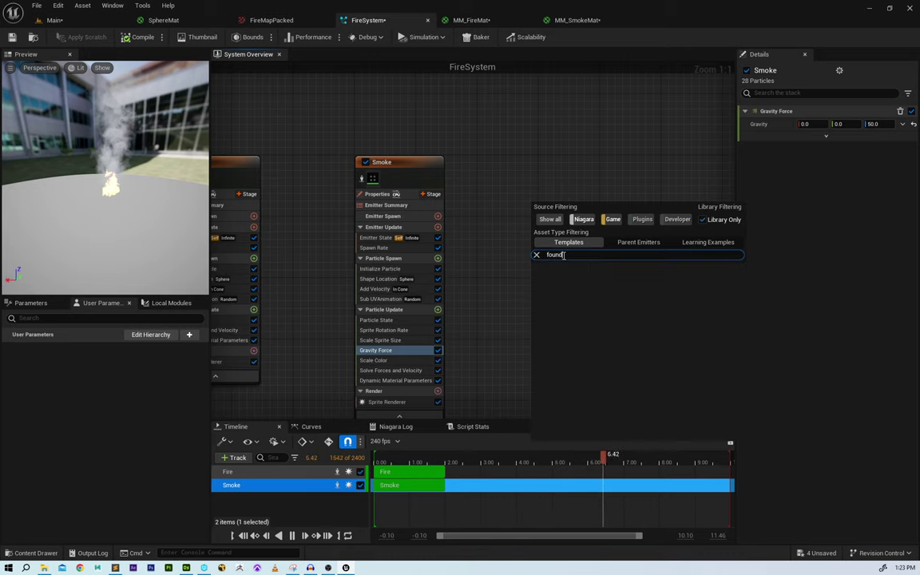
key("BackSpace")
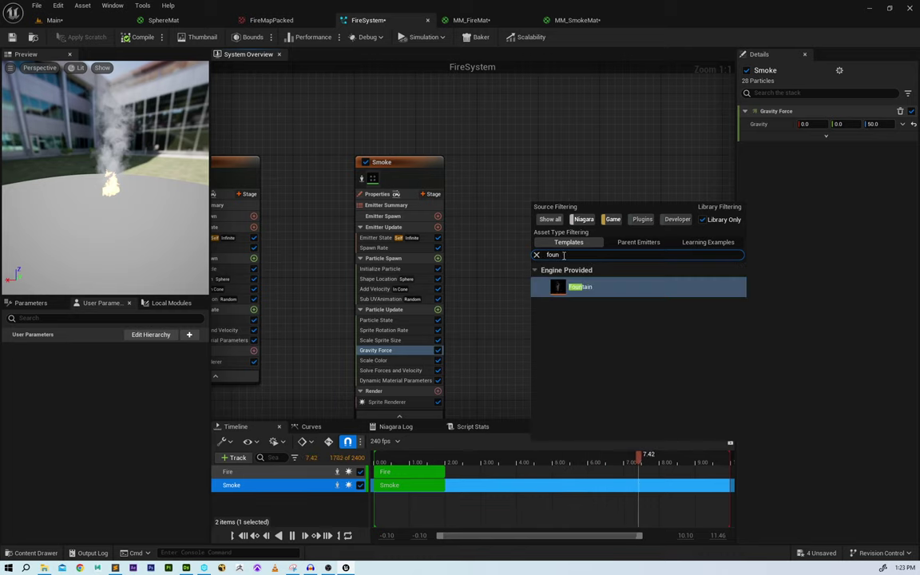
left_click(592, 286)
- Rename the Fountain emitter as Sparks and line it up beside the Smoke emitter
right_click_drag(483, 106, 550, 227)
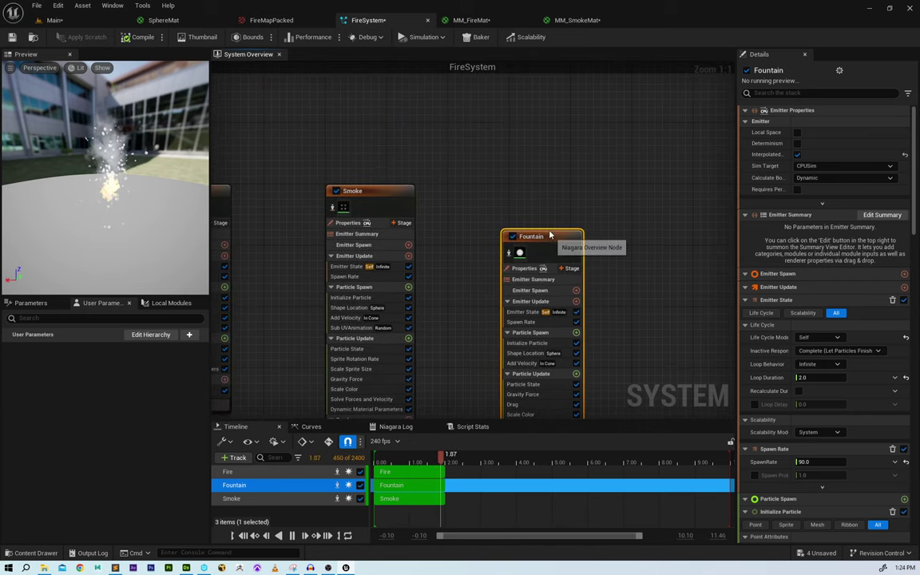
left_click_drag(549, 235, 540, 194)
double_click(541, 194)
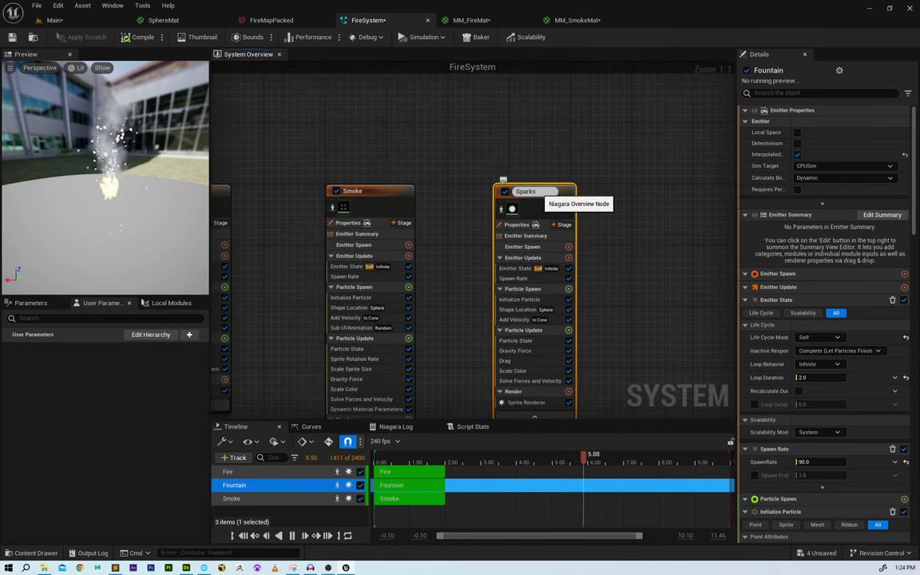
type("Sparks")
key("Return")
left_click_drag(537, 194, 560, 196)
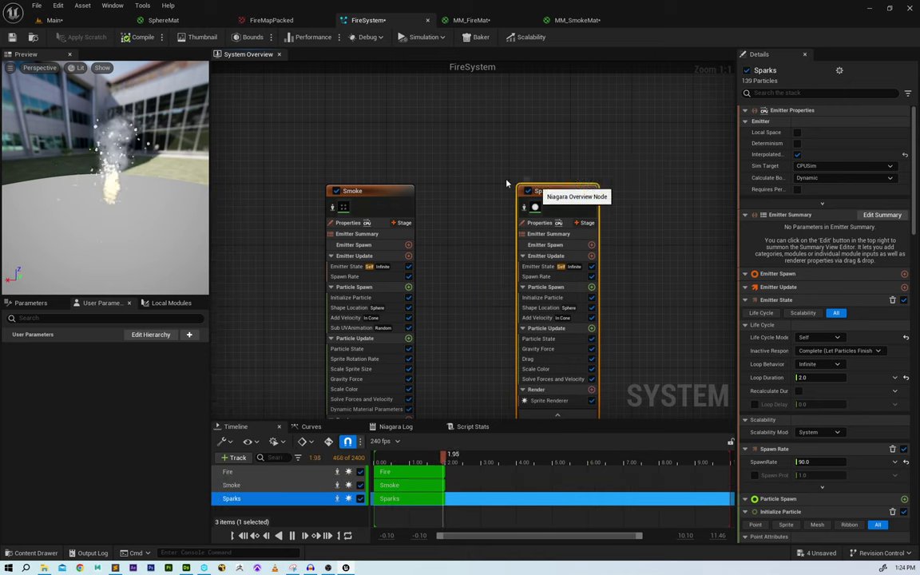
double_click(560, 196)
- Delete the Drag and Gravity Force modules from the Sparks emitter's Particle Update stage
left_click(147, 174)
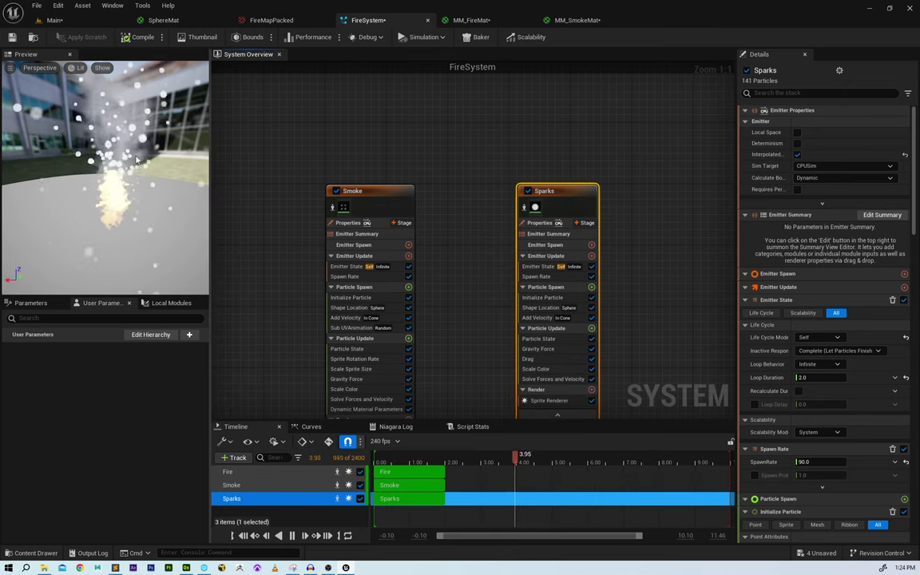
mouse_move(147, 174)
left_mouse_down()
mouse_move(180, 175)
mouse_move(160, 174)
left_mouse_up()
right_click_drag(473, 341, 456, 226)
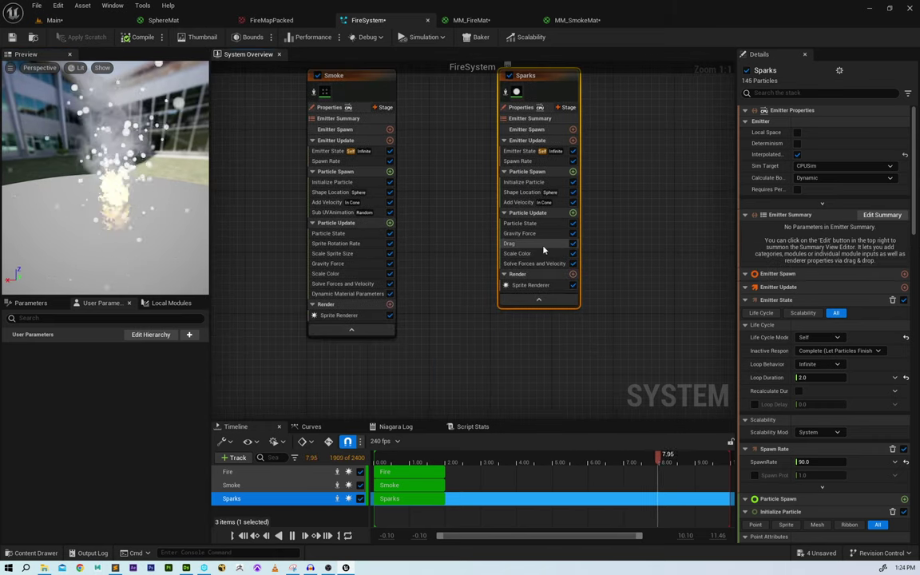
left_click(521, 244)
key("Delete")
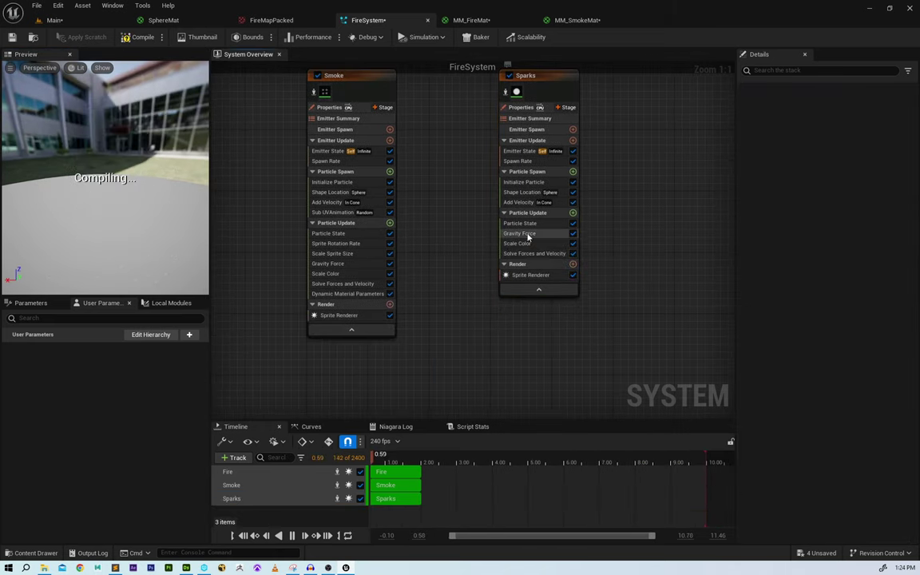
left_click(535, 233)
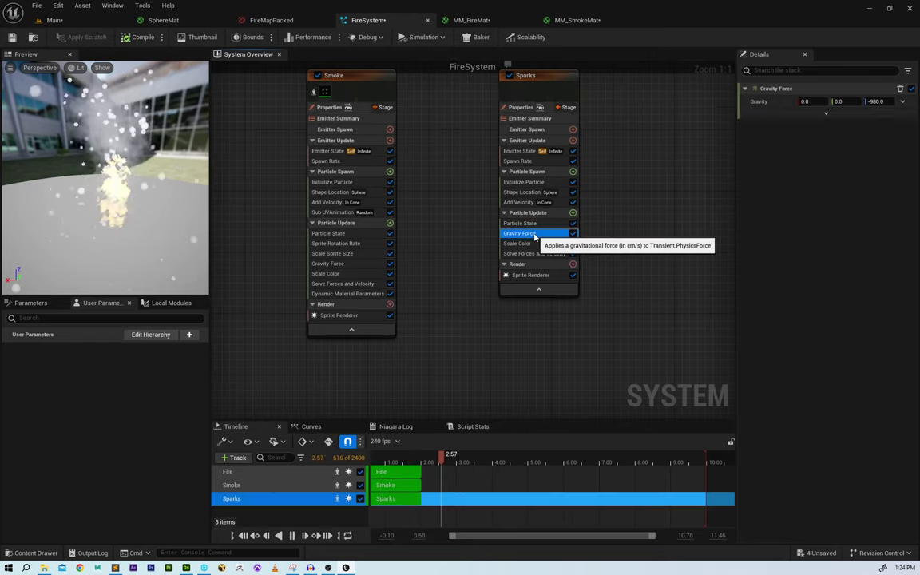
key("Delete")
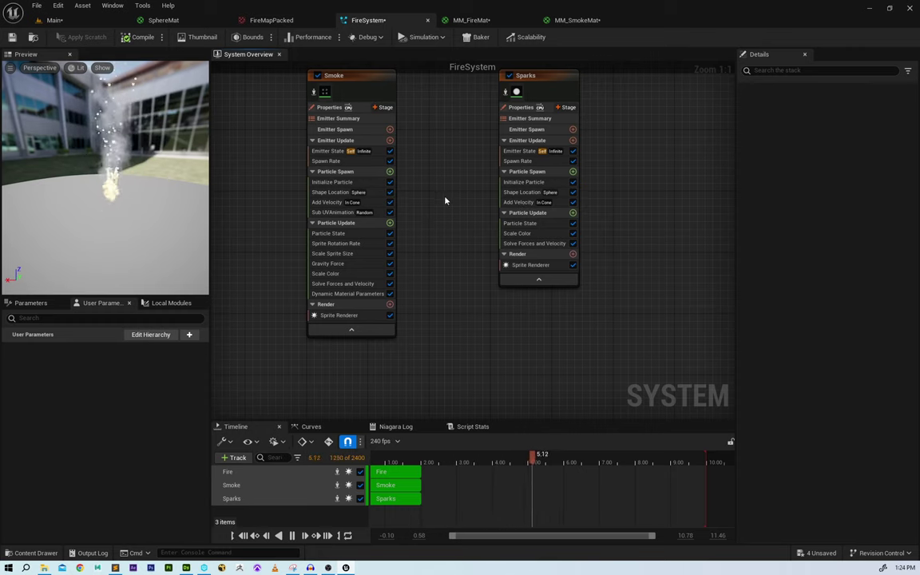
- Set the Sparks emitter's Lifetime Min to 0.5 and Lifetime Max to 0.7 in Initialize Particle
left_click(523, 203)
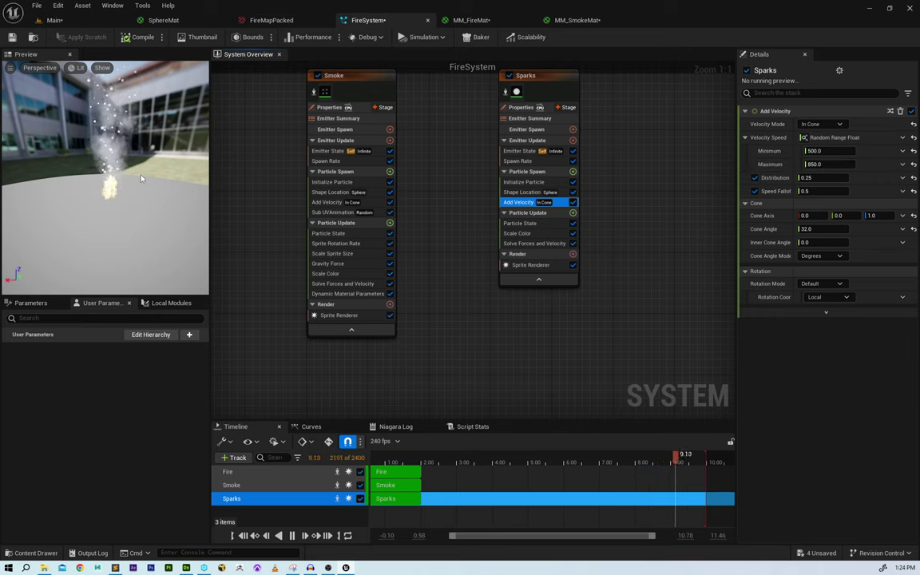
left_click(535, 183)
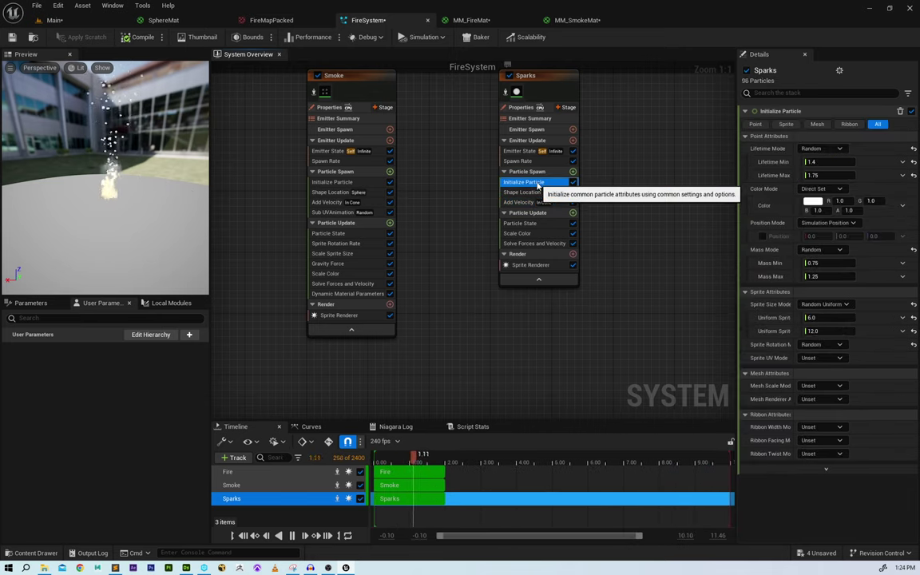
left_click(846, 163)
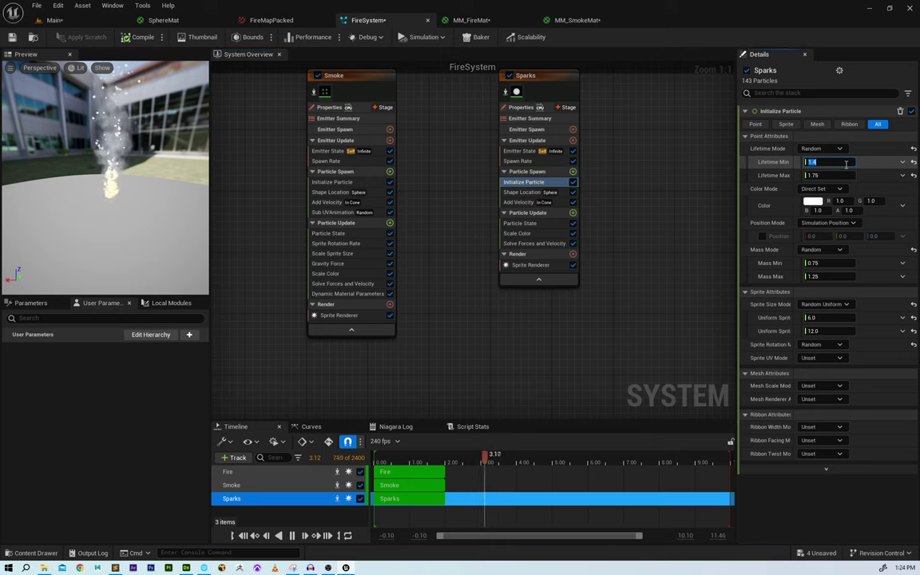
type(".5")
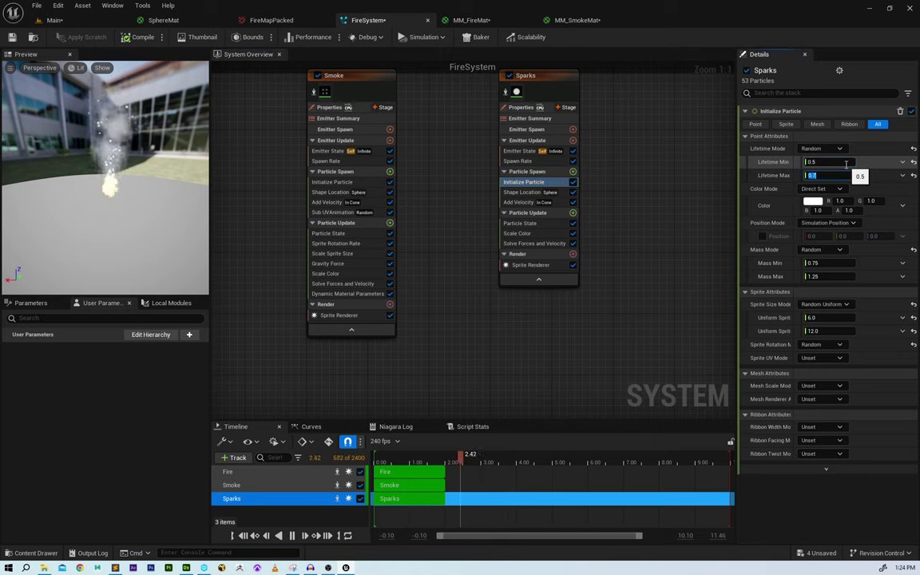
- Set the Sparks emitter's Add Velocity speed to minimum 400 and maximum 500, with a Cone Angle of 40
left_click(527, 202)
left_click(837, 151)
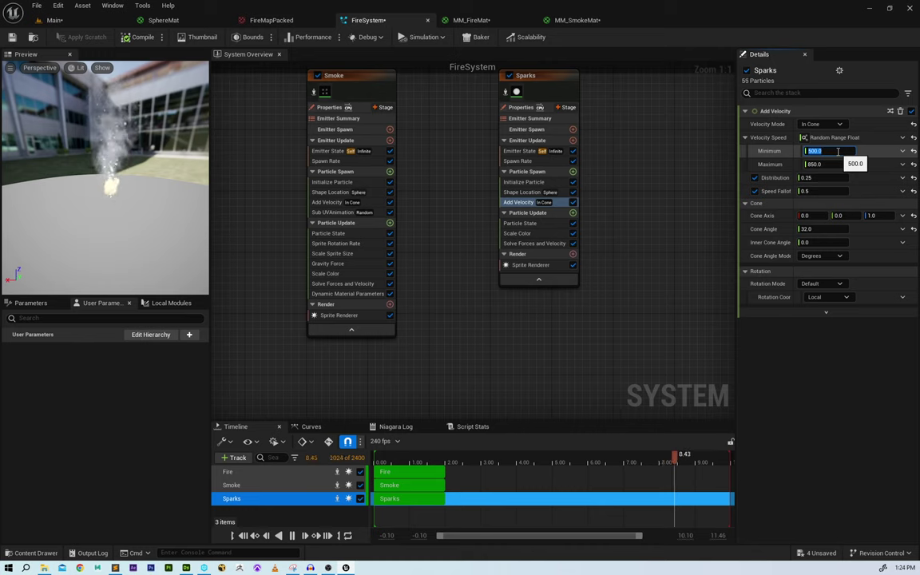
type("300")
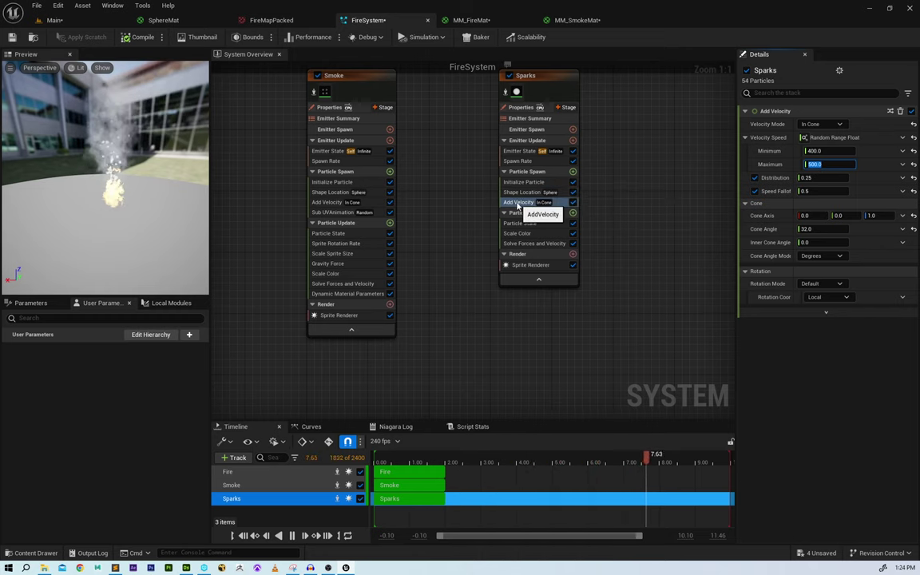
left_click(844, 230)
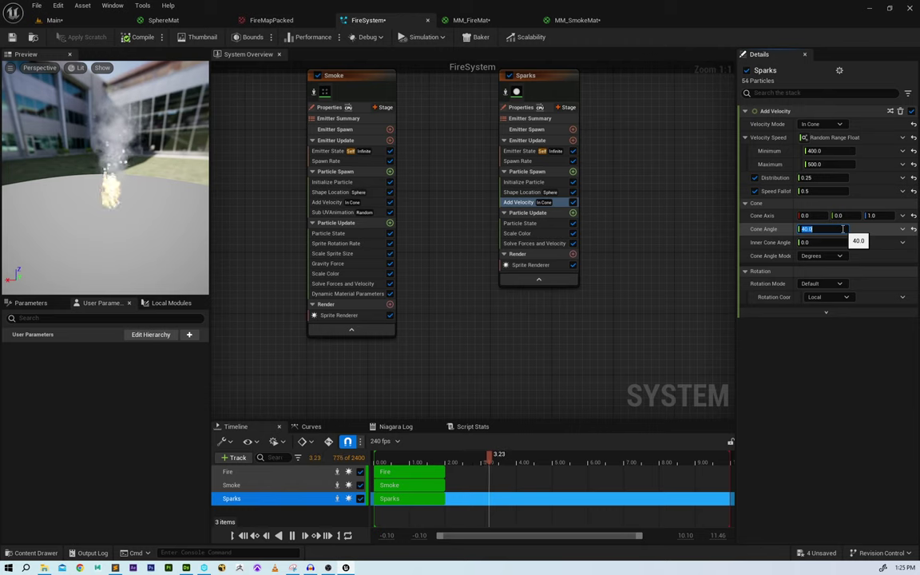
key("Return")
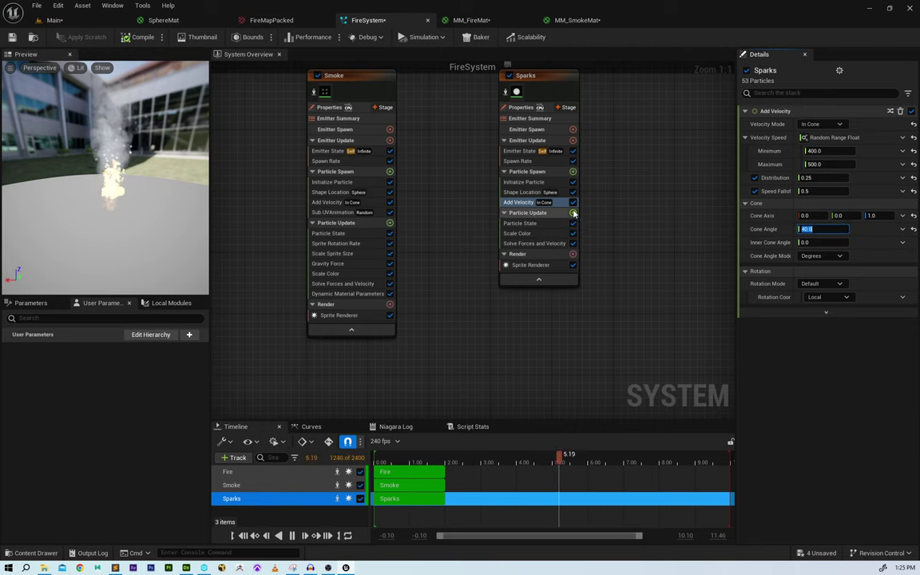
- Add a Curl Noise Force to the Sparks emitter's Particle Update with Noise Strength 70, and check the sparks in the preview
left_click(572, 213)
type("curl")
key("Return")
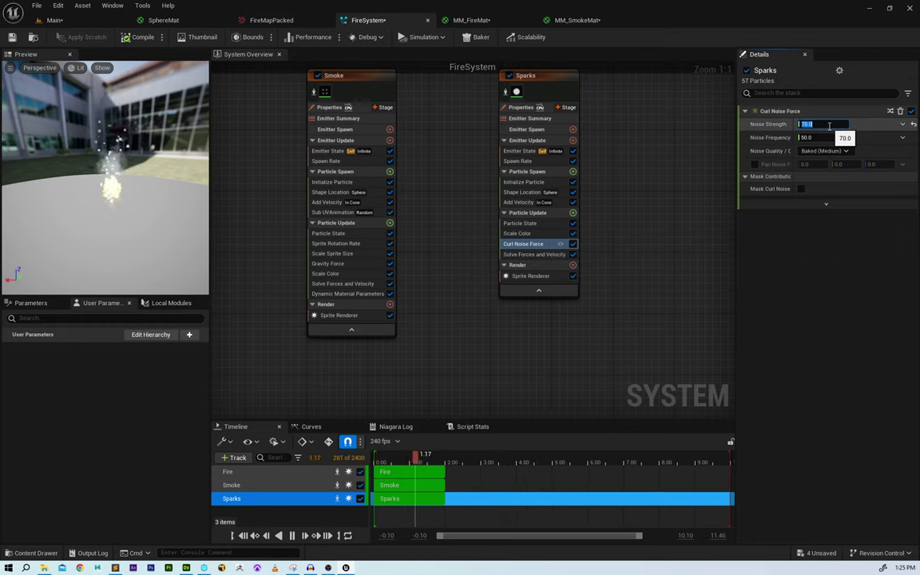
scroll(143, 144, "up", 5)
scroll(144, 143, "down", 5)
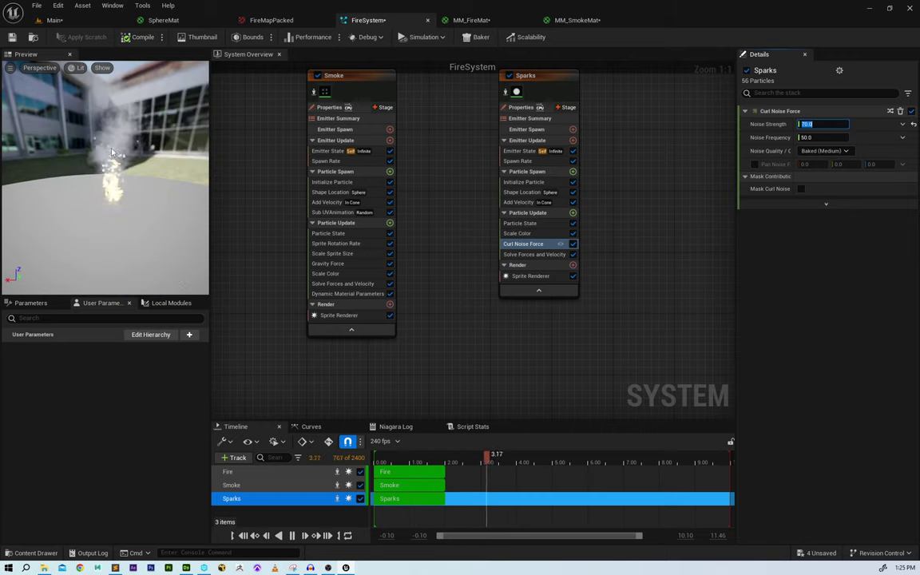
left_click_drag(144, 144, 128, 192)
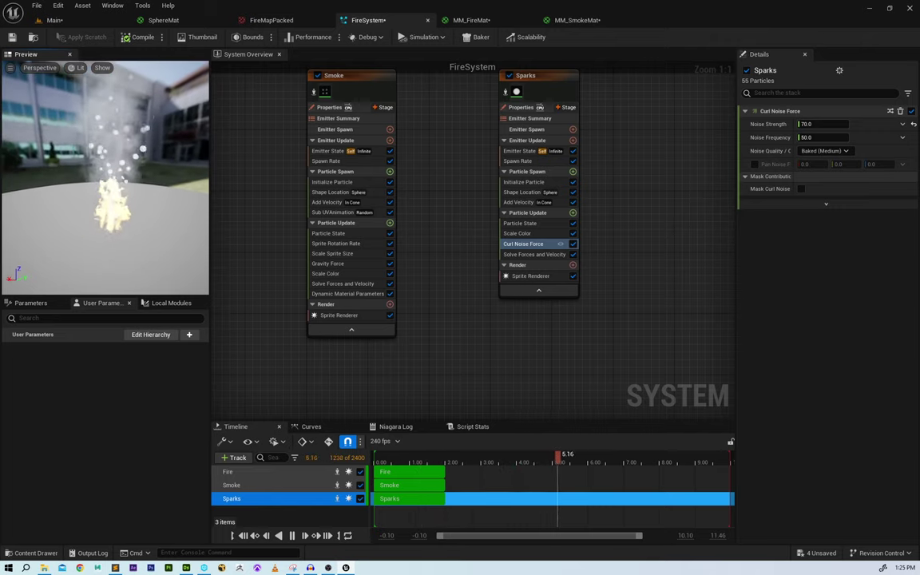
- Set the Sparks emitter's Sprite Renderer alignment to Velocity Aligned
left_click(528, 276)
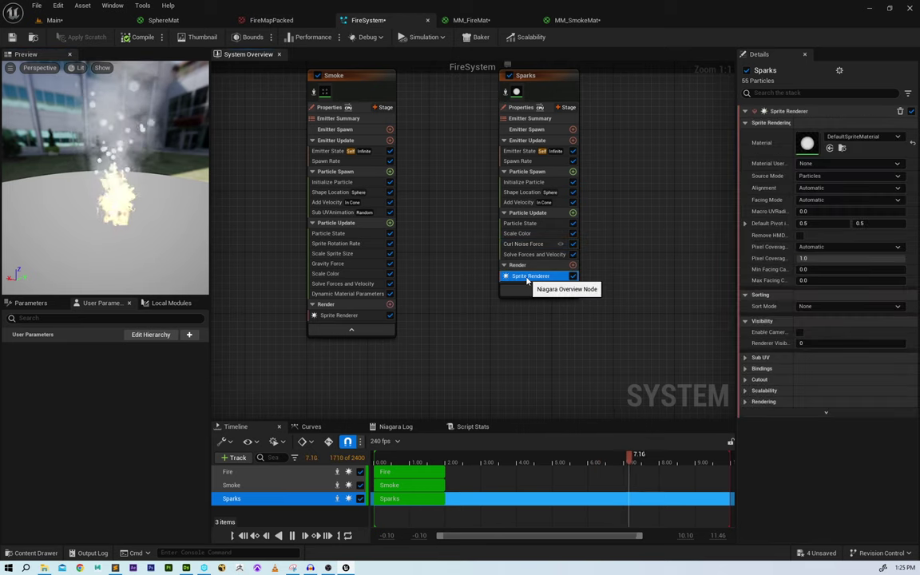
left_click(834, 189)
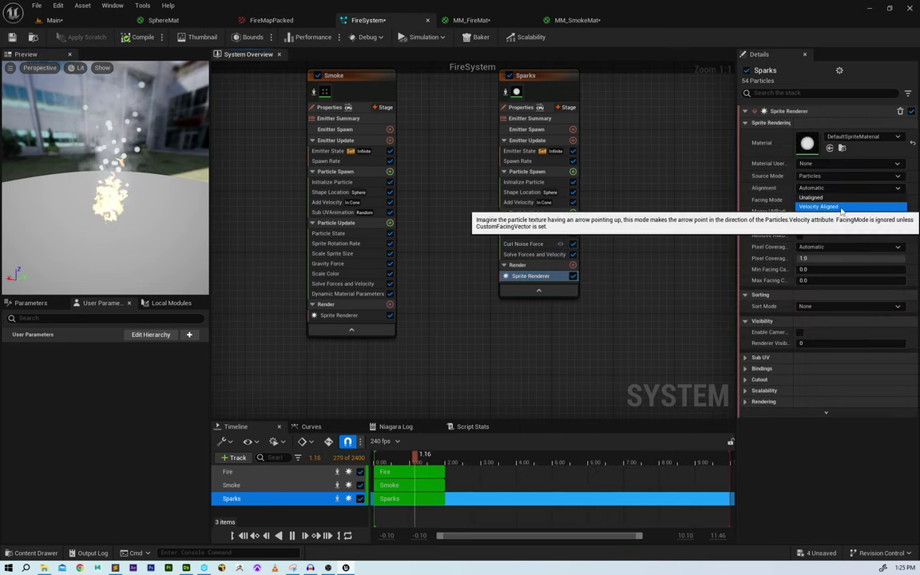
left_click(839, 208)
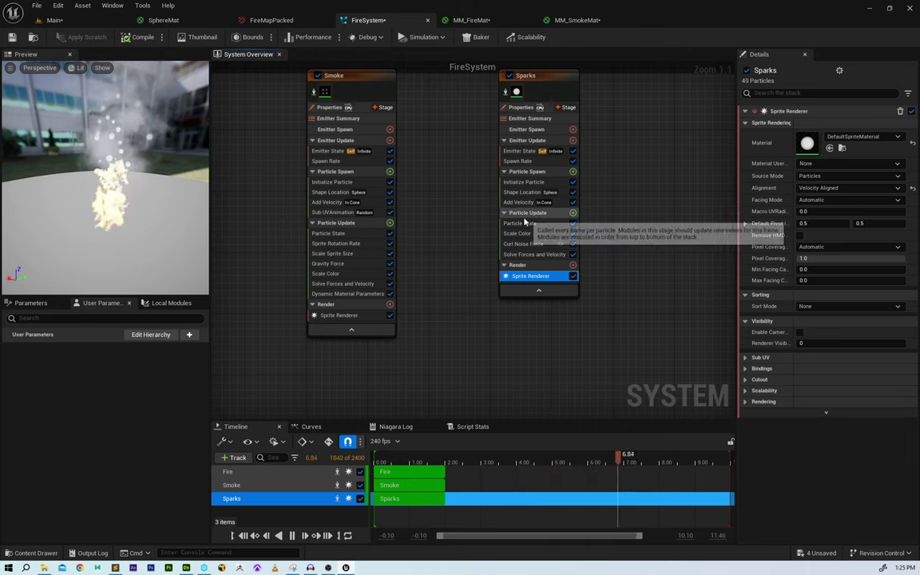
- Add a Scale Sprite Size by Speed module to the Sparks emitter's Particle Update stage and check the preview
left_click(573, 213)
type("scale")
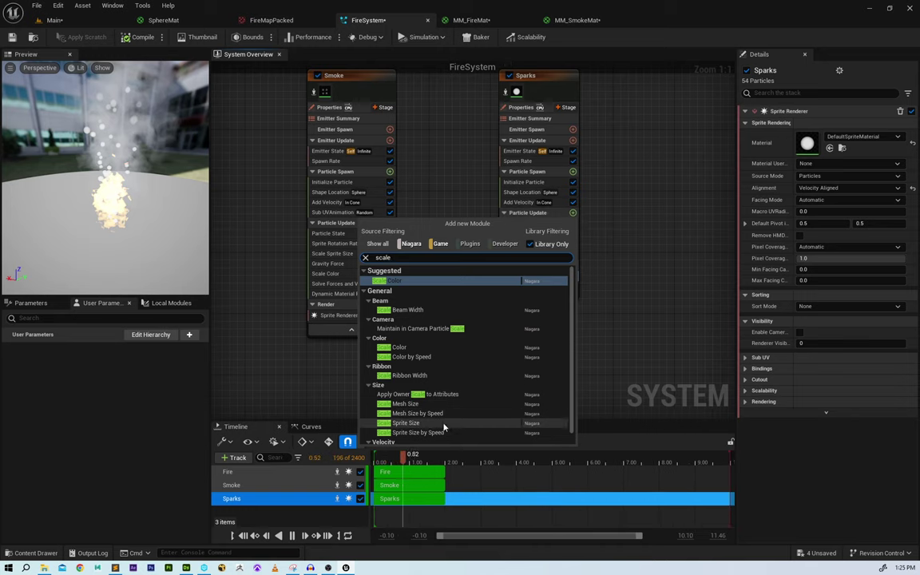
left_click(444, 434)
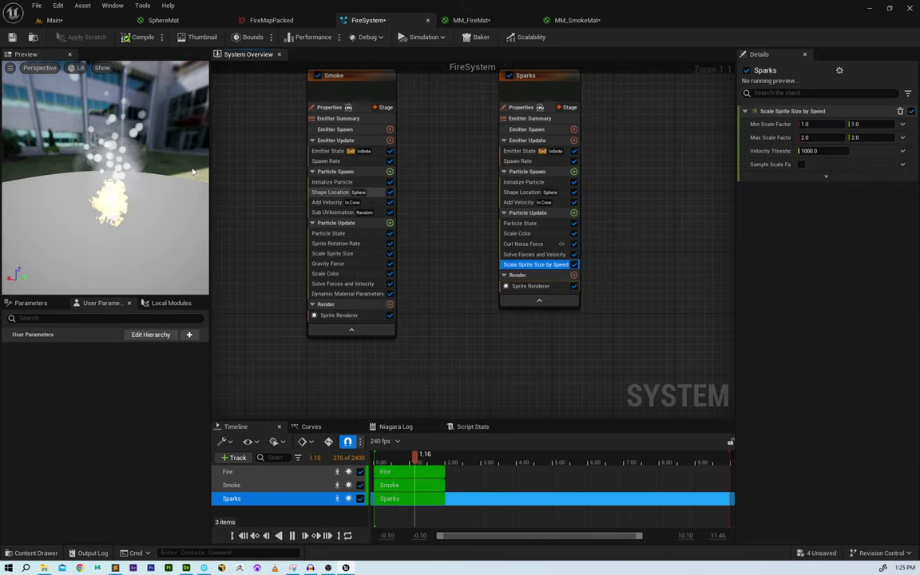
left_click(126, 175)
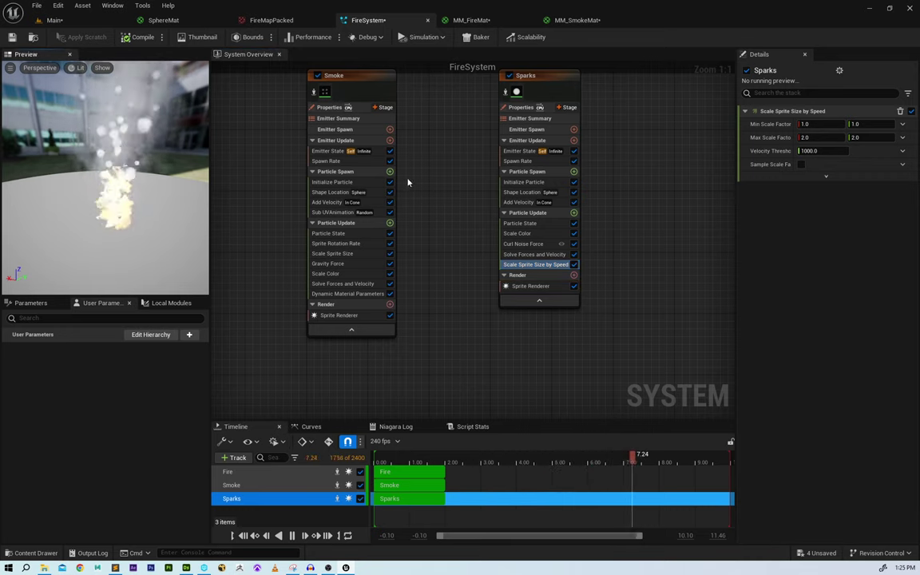
- Set the Sparks emitter's uniform sprite size range to minimum 1 and maximum 2, and check the sparks in the preview
left_click(530, 183)
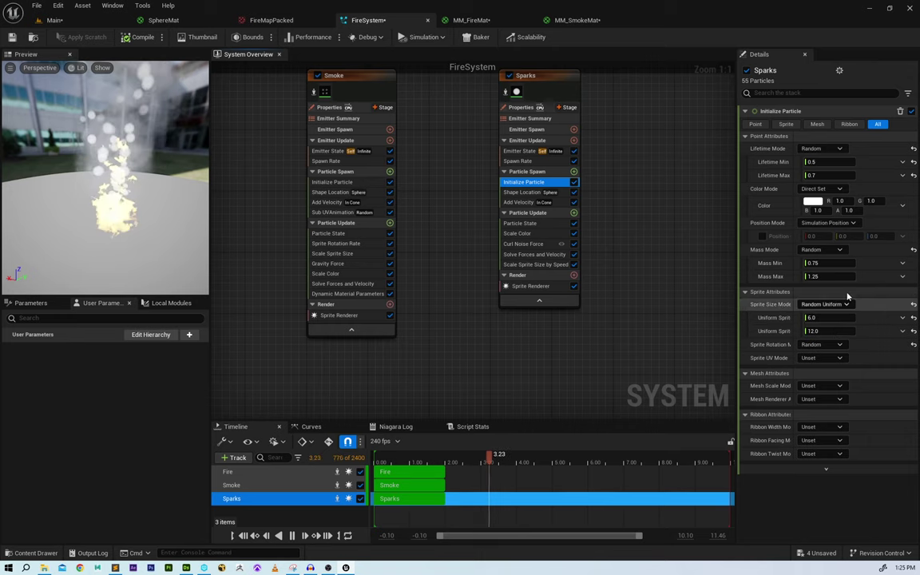
left_click(831, 318)
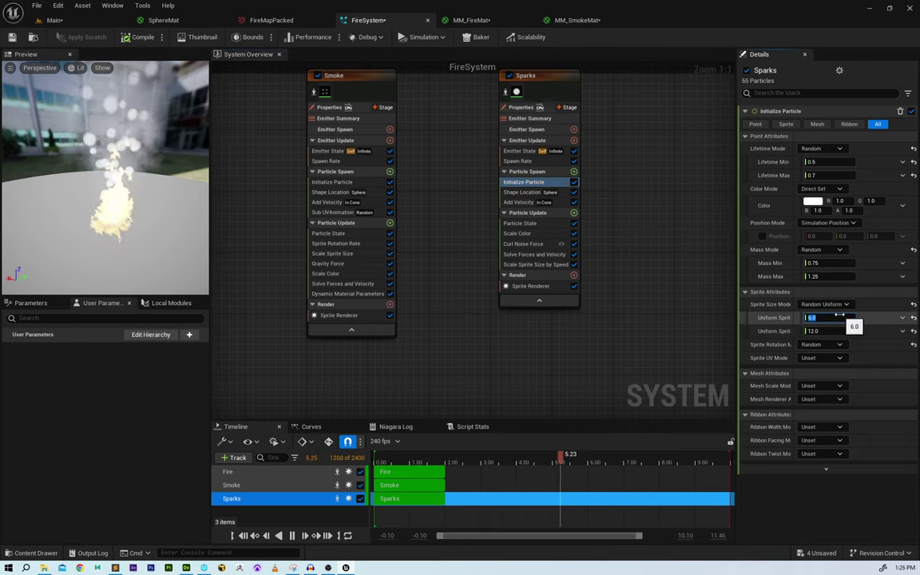
type("1.")
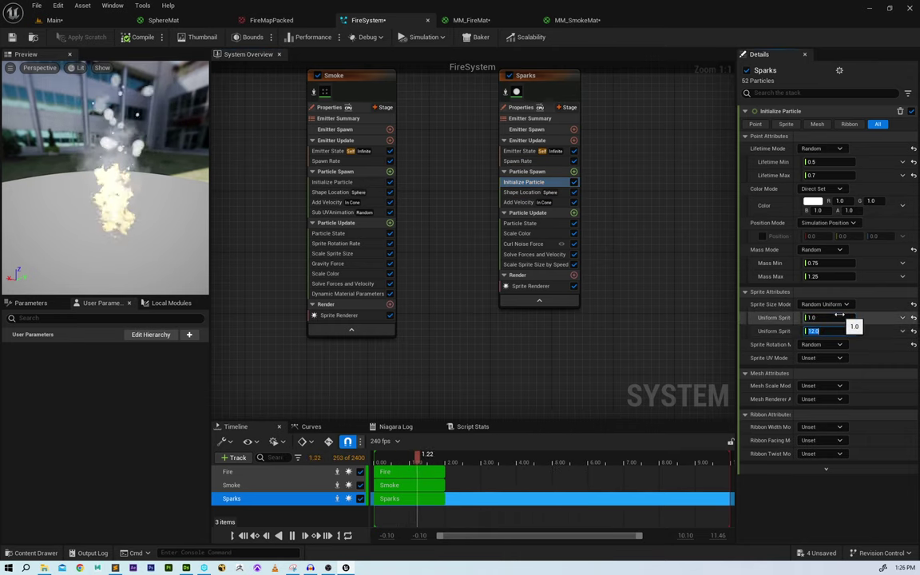
type("2")
key("Return")
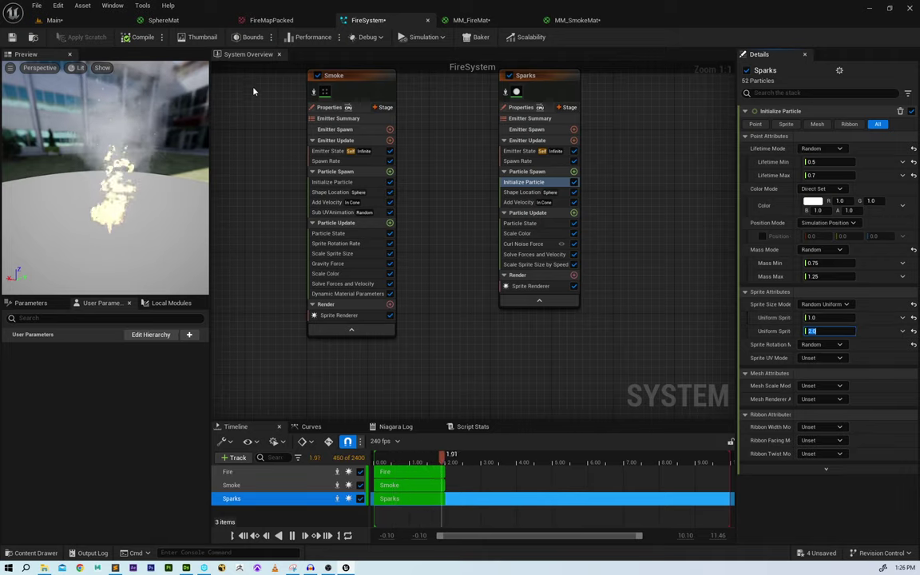
right_click_drag(135, 136, 152, 151)
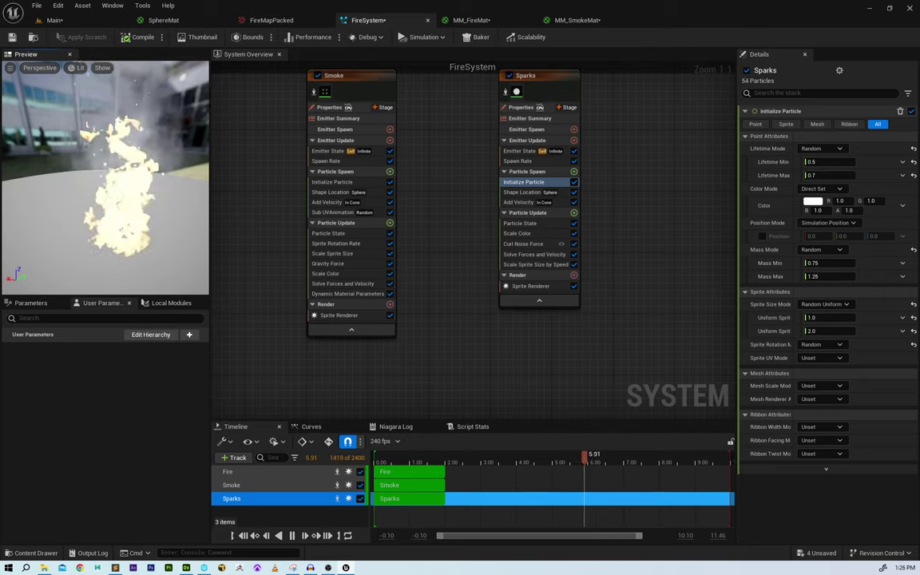
- Set Scale Sprite Size by Speed on the Sparks emitter to Min Scale Factor 0.1, 2.0 and Max Scale Factor 0.1, 3.0
left_click(541, 266)
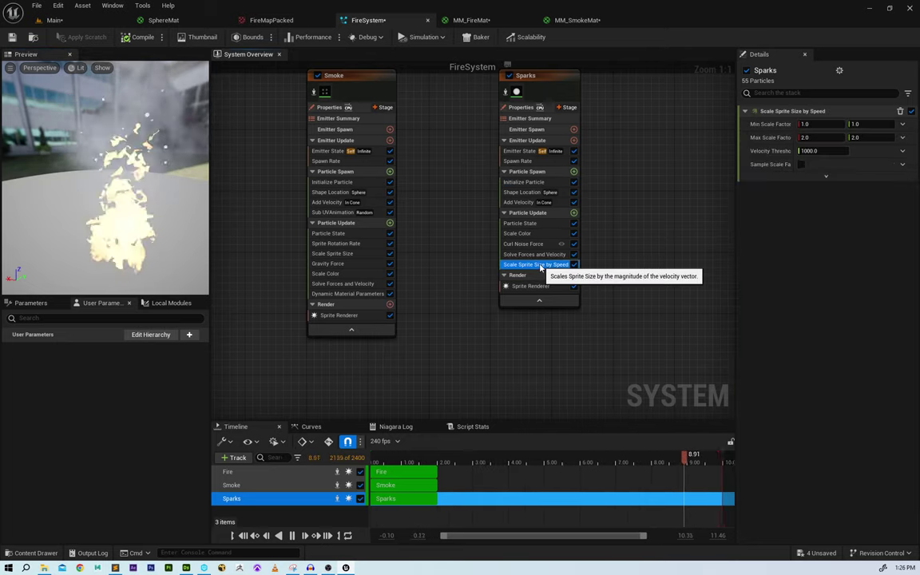
left_click(825, 125)
type("0.1")
key("Return")
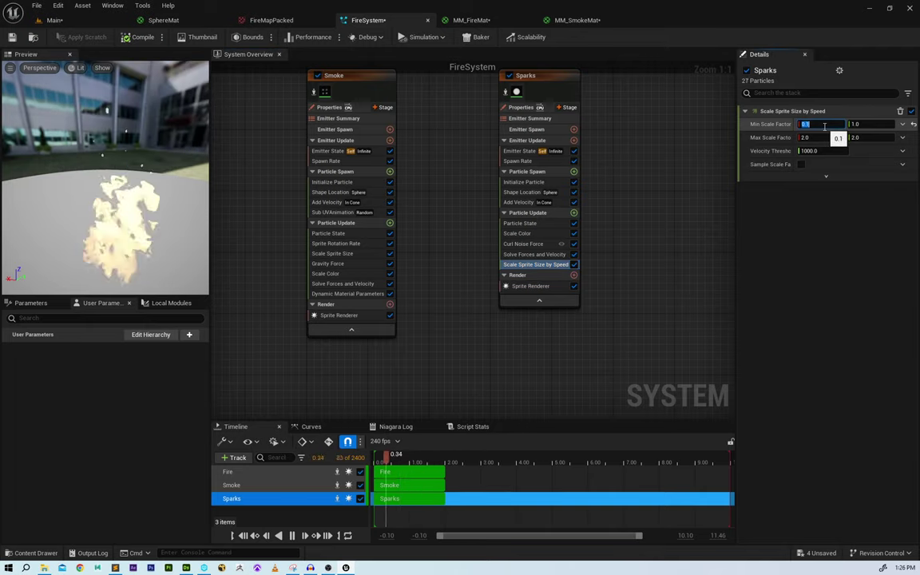
key("Tab")
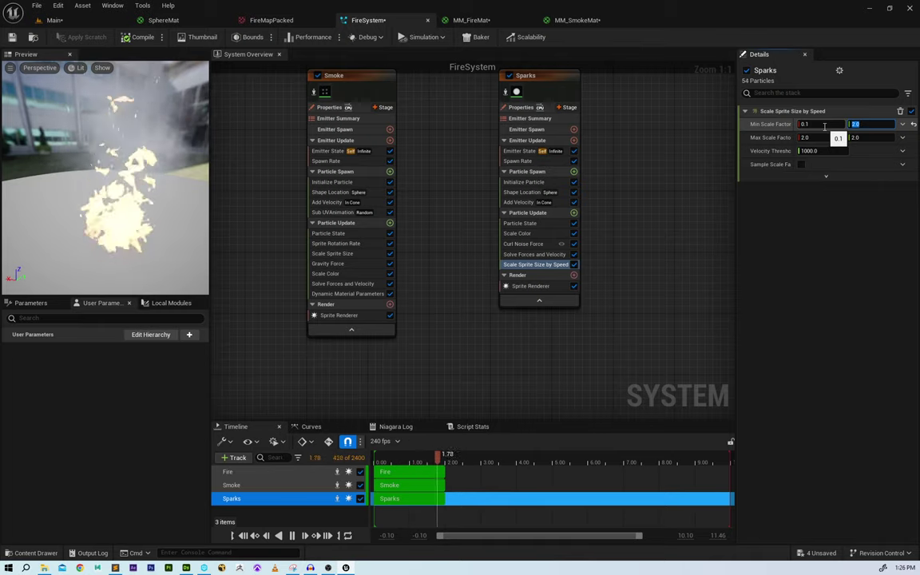
left_click(821, 137)
left_click(821, 138)
type("0.1")
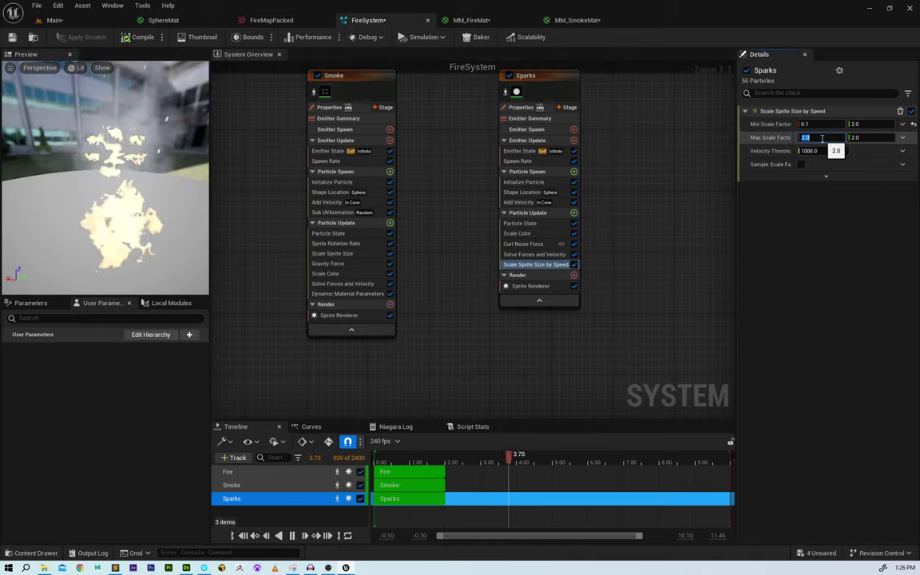
key("Tab")
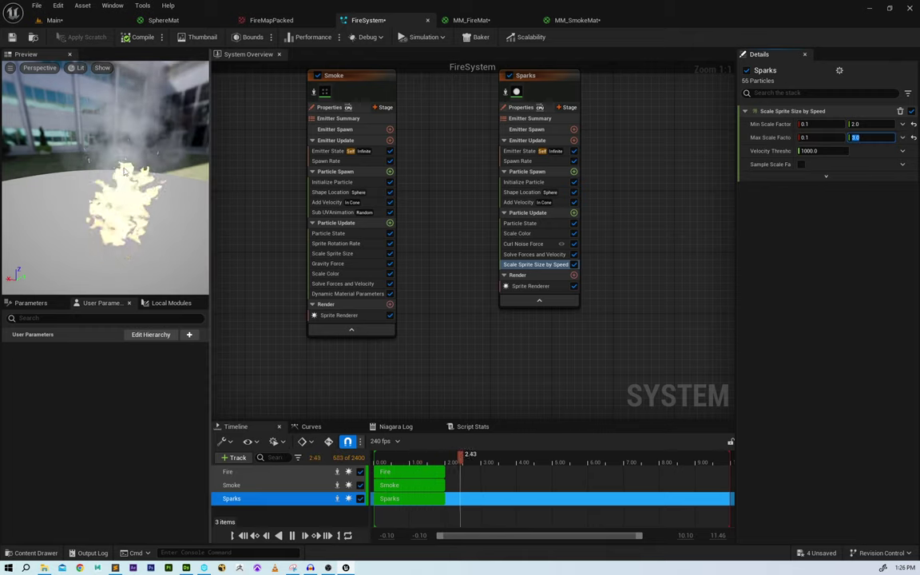
type("3")
key("Return")
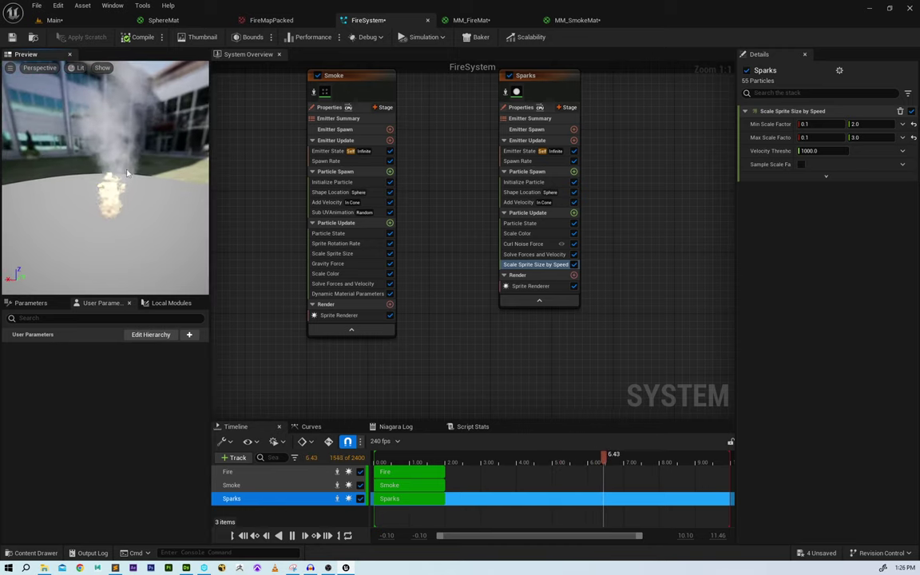
mouse_move(137, 173)
left_mouse_down()
mouse_move(137, 232)
mouse_move(137, 174)
left_mouse_up()
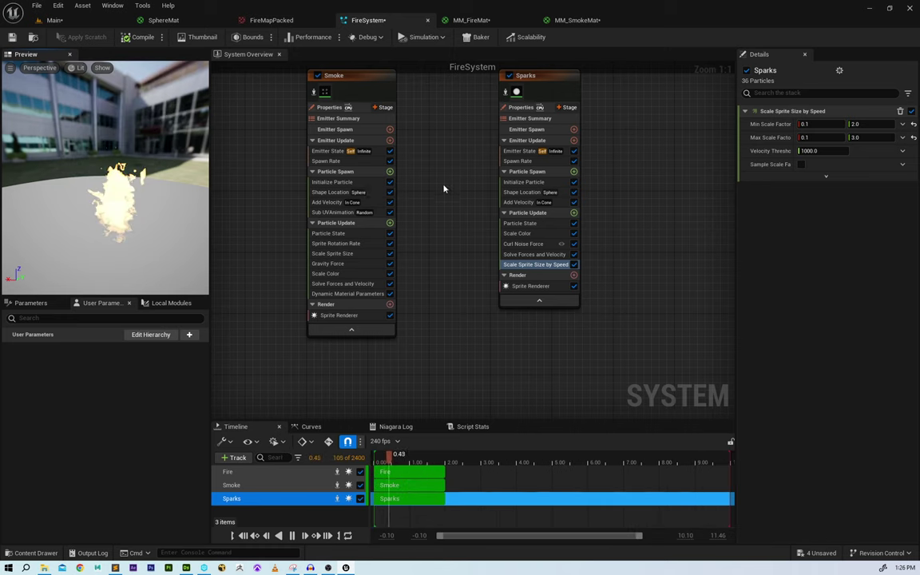
- Set the Sparks emitter's uniform sprite size to 2 minimum and 4 maximum, and its speed-scaling Max Scale Factor to 0.15, 2.5
left_click(547, 183)
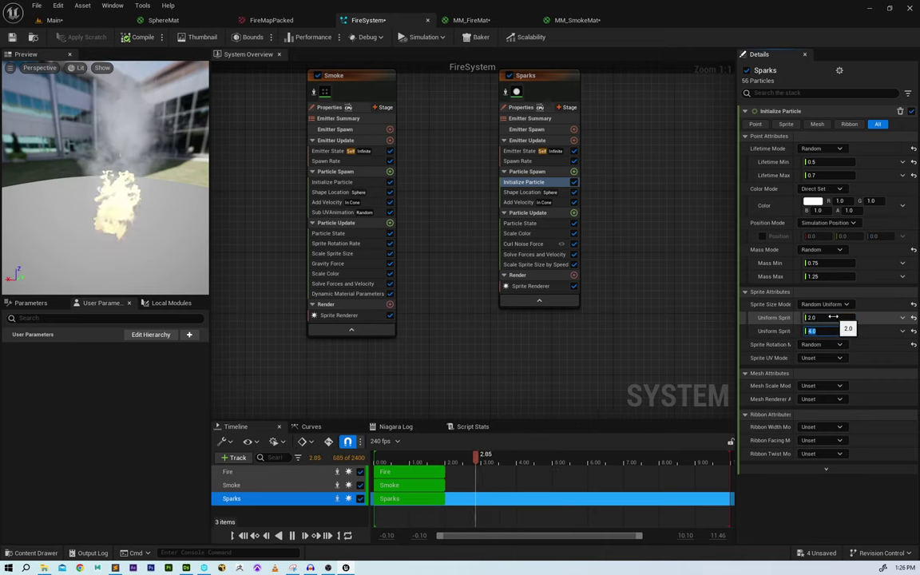
left_click(545, 265)
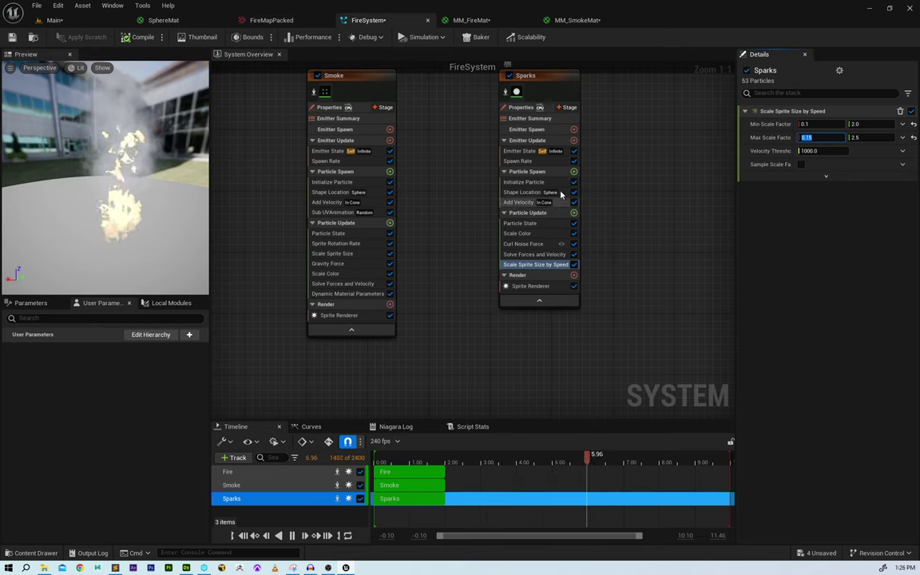
- Add a Color module to the Sparks emitter's Particle Spawn stage
left_click(574, 171)
type("col")
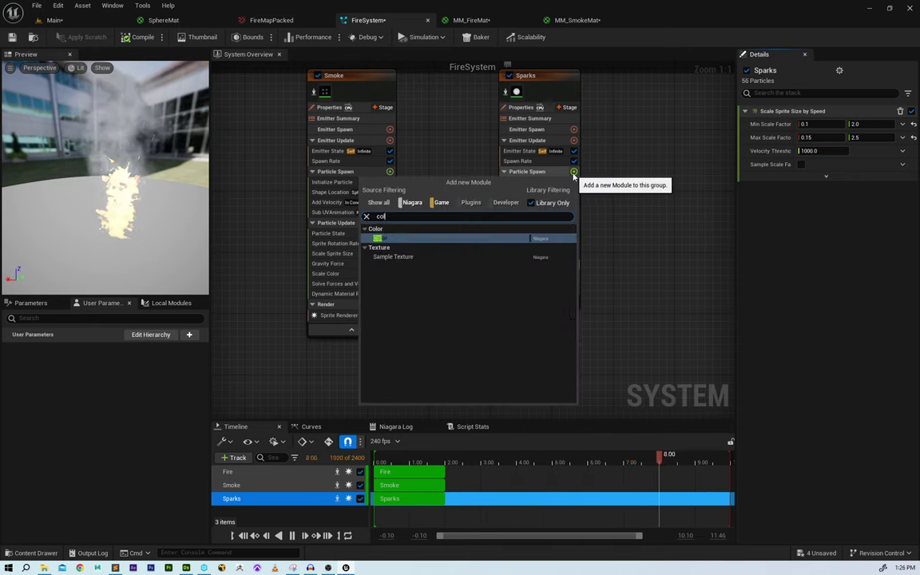
type("o")
left_click(406, 239)
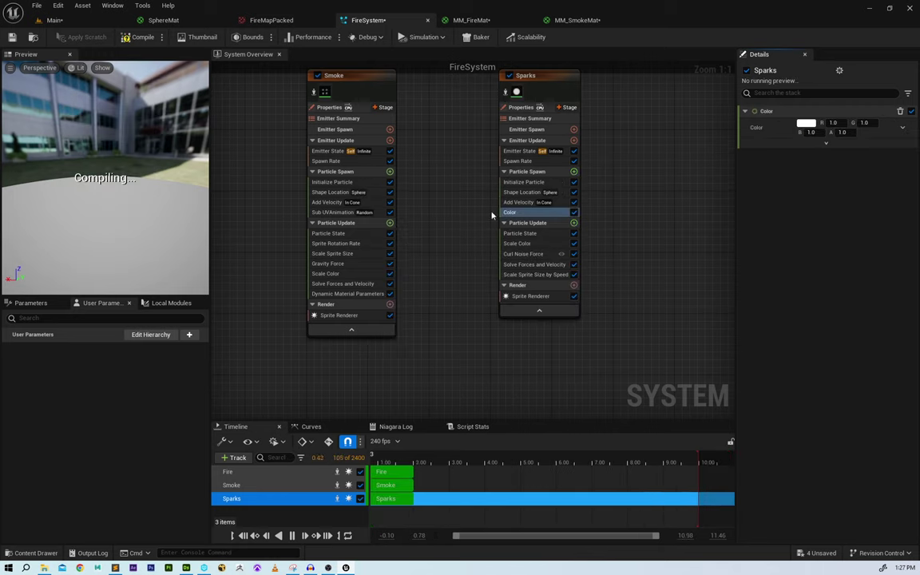
- Set the Sparks Color module to a saturated orange with hue about 14.4 and Value 50, and check it in the Main level
left_click(805, 123)
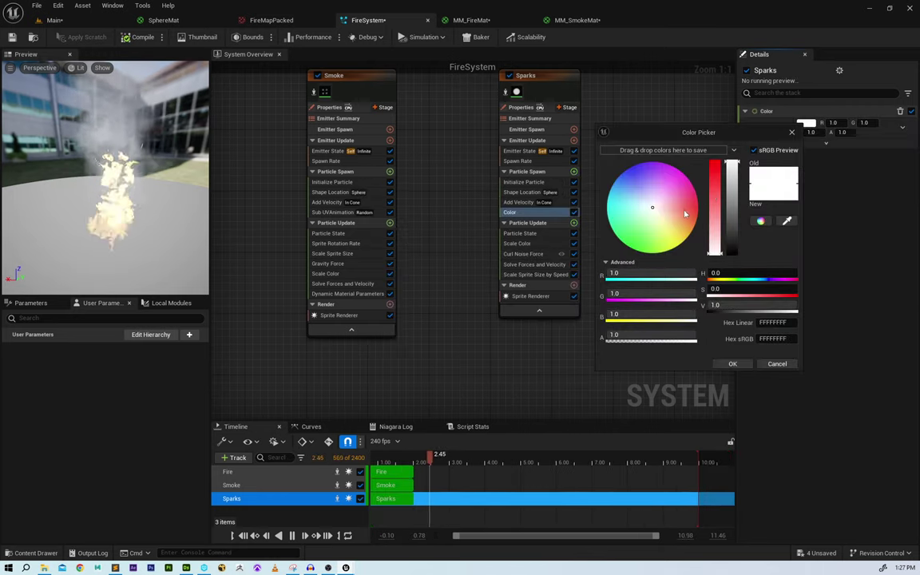
left_click_drag(684, 213, 707, 222)
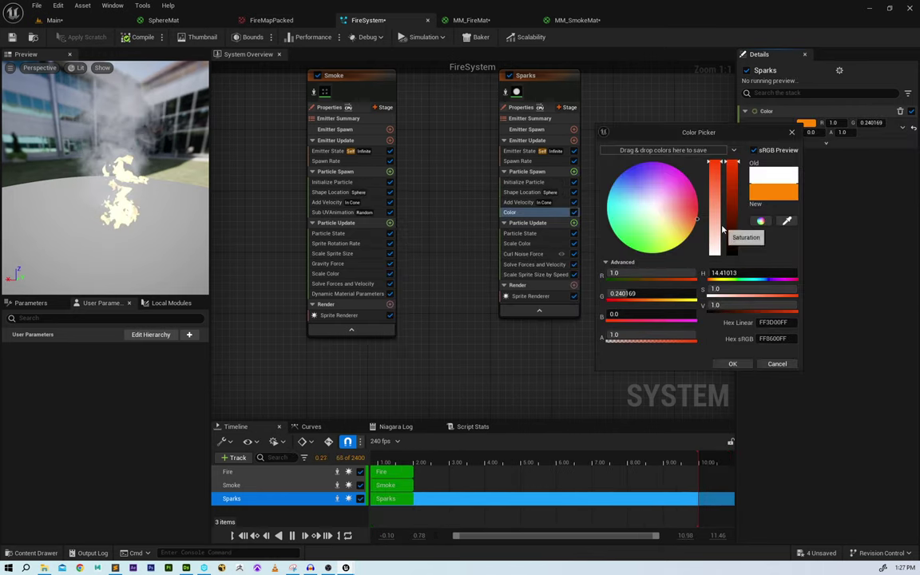
left_click(756, 305)
type("50")
key("Return")
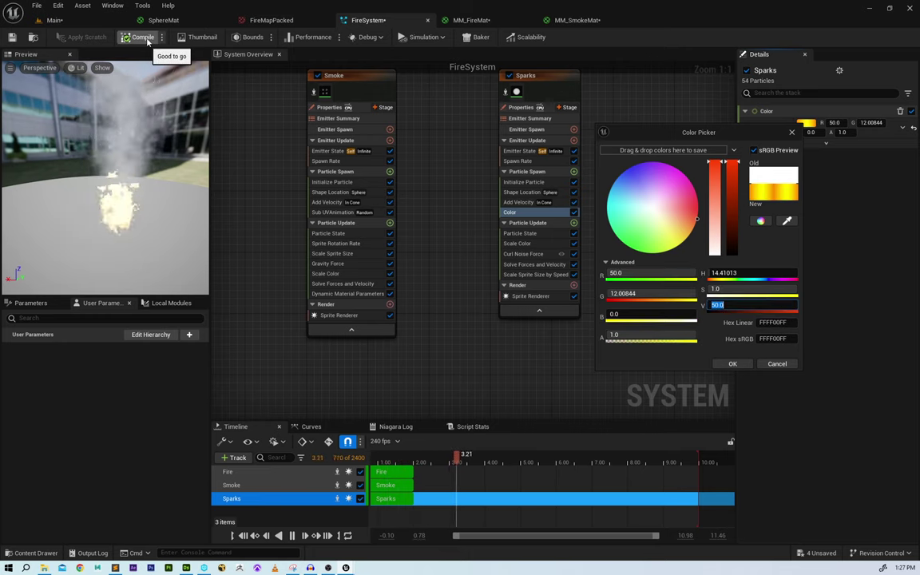
left_click(722, 365)
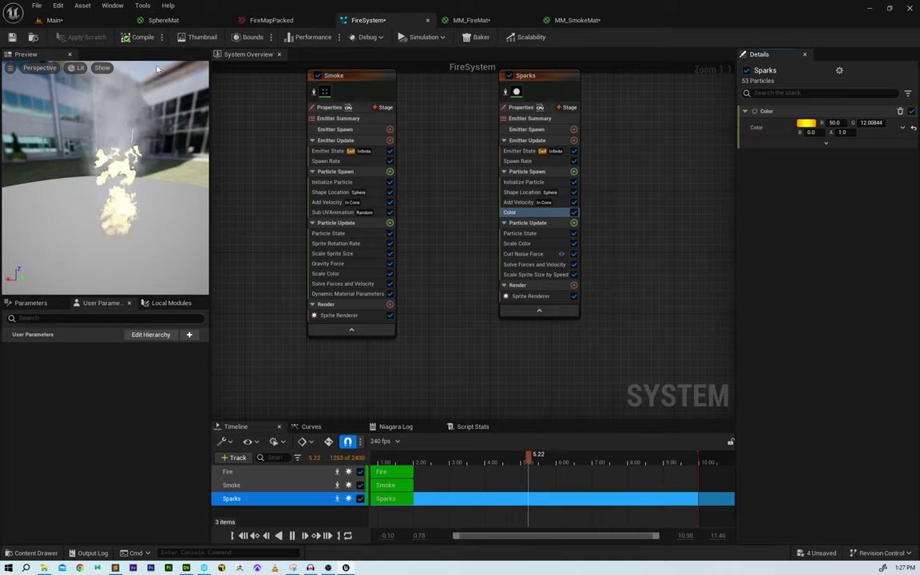
left_click(95, 24)
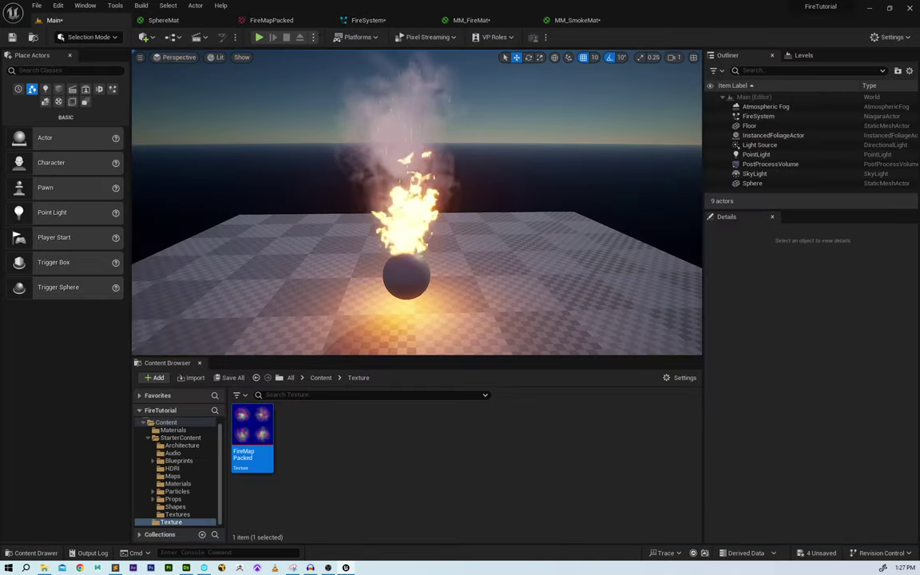
mouse_move(409, 175)
left_mouse_down("alt")
mouse_move(343, 239)
mouse_move(463, 124)
left_mouse_up("alt")
mouse_move(417, 202)
left_mouse_down()
mouse_move(416, 136)
mouse_move(416, 191)
mouse_move(479, 212)
left_mouse_up()
right_click_drag(447, 189, 427, 180)
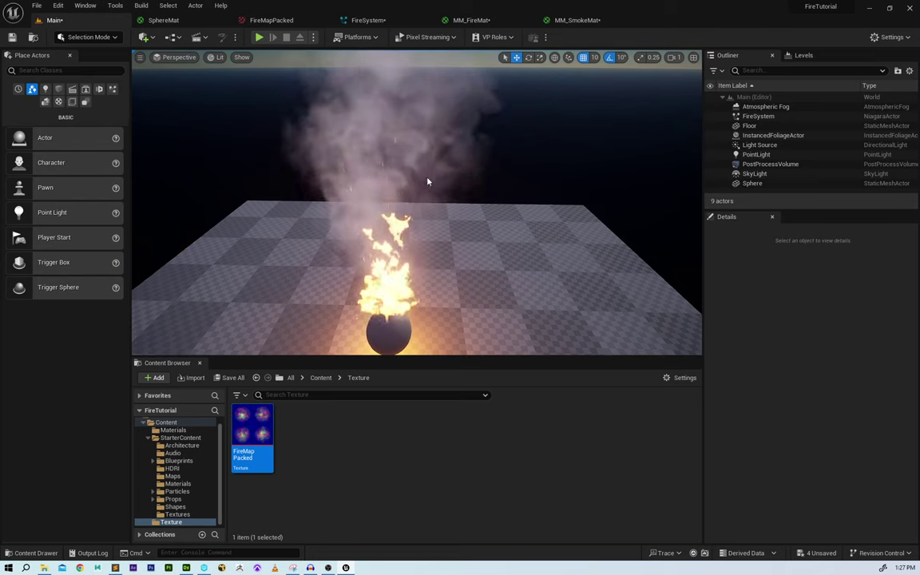
- Set the Sparks emitter's Scale Sprite Size by Speed to Min Scale Factor 0.25, 2.0 and Max Scale Factor 0.25, 2.2
left_click(372, 20)
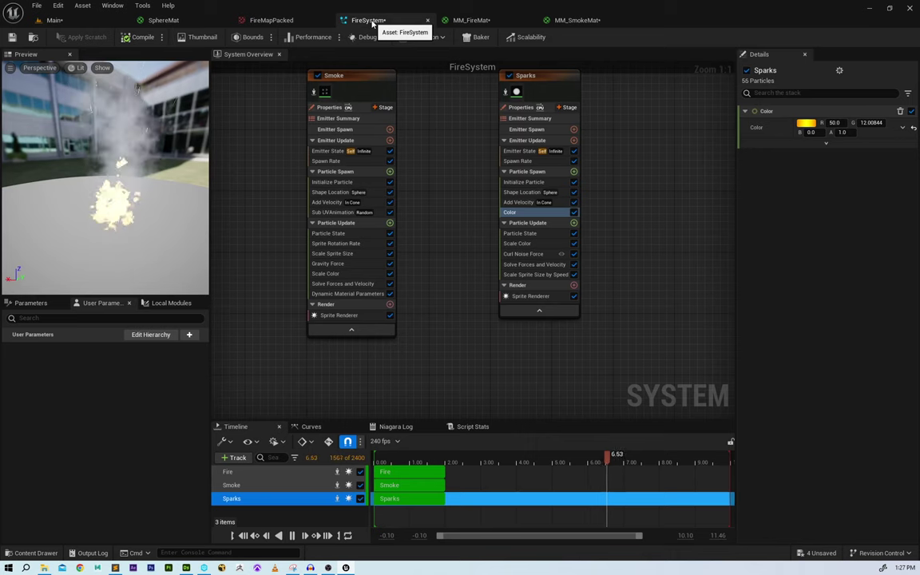
left_click(531, 275)
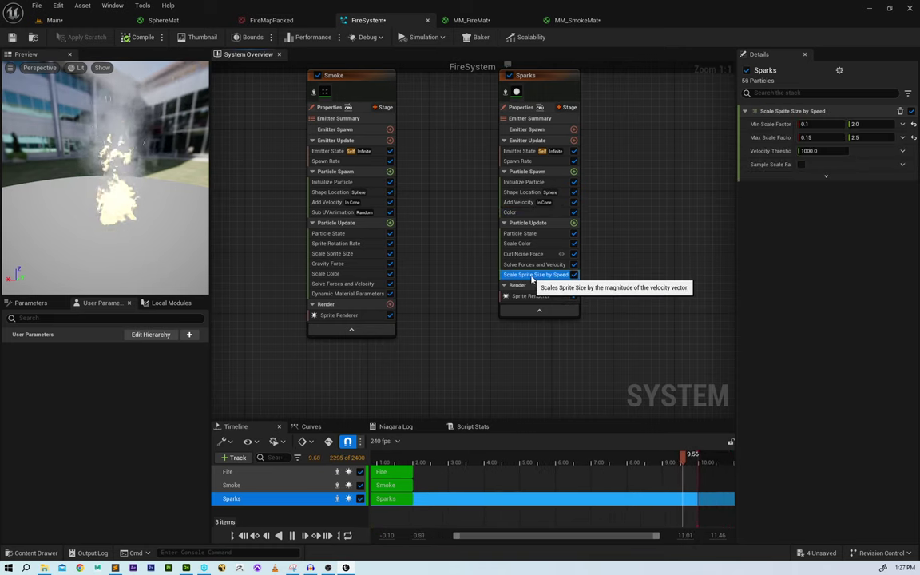
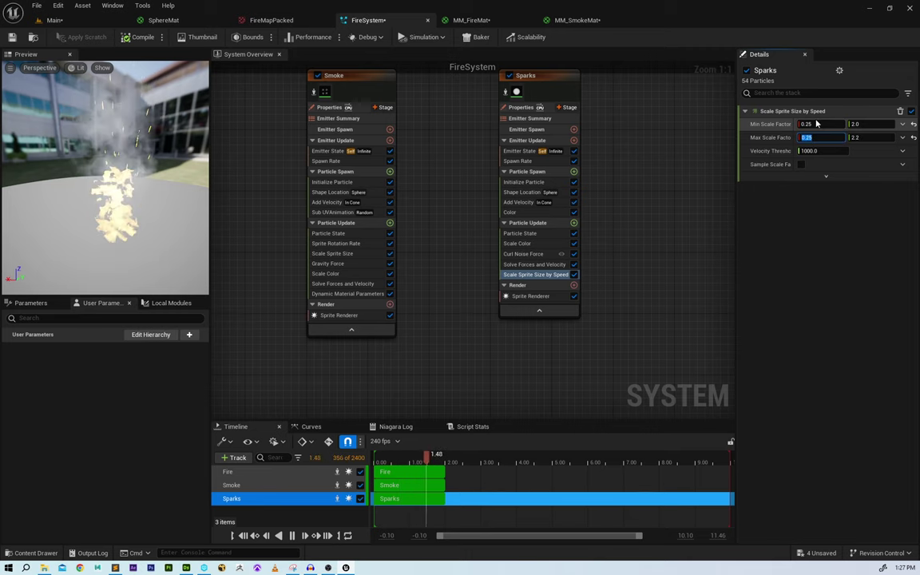
left_click(523, 184)
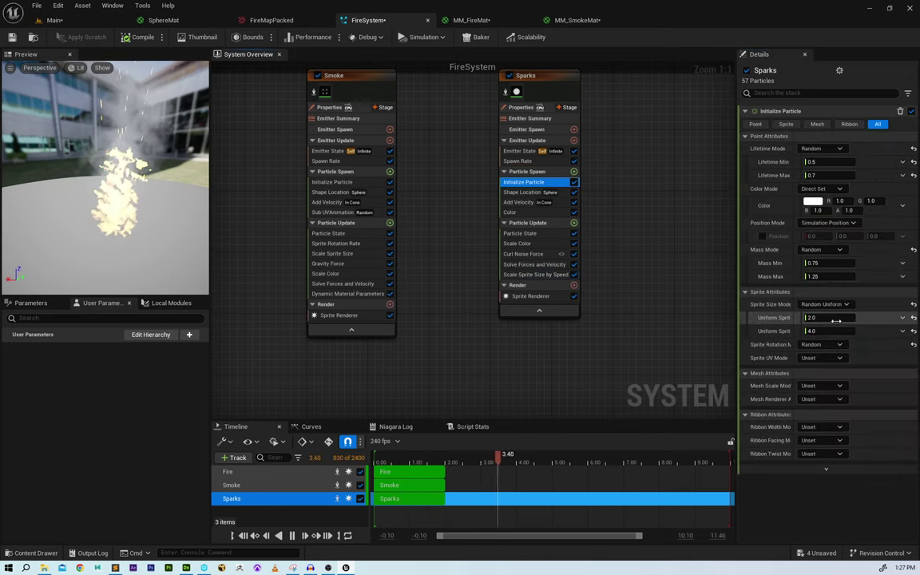
- Set the Sparks emitter's Spawn Rate to 150 and check the sparks in the Main level
left_click(545, 163)
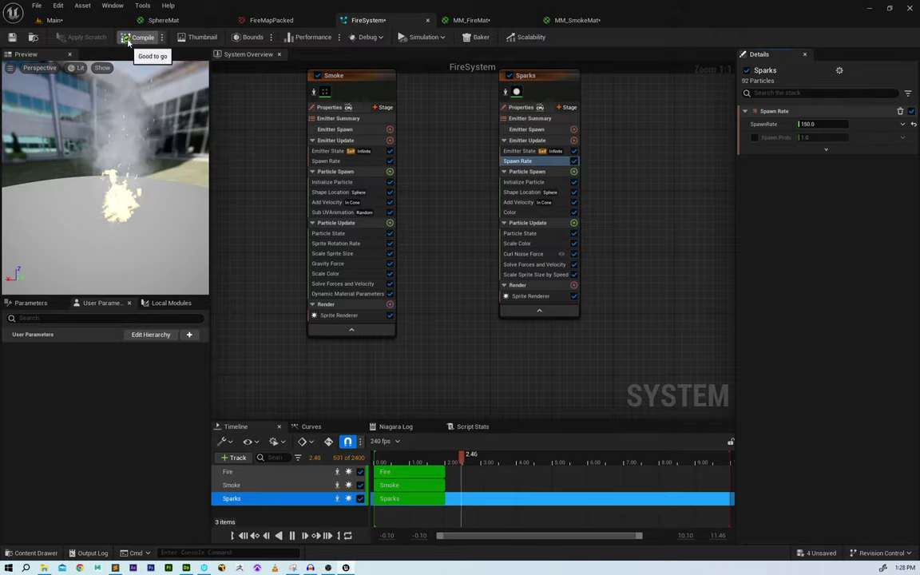
left_click(82, 22)
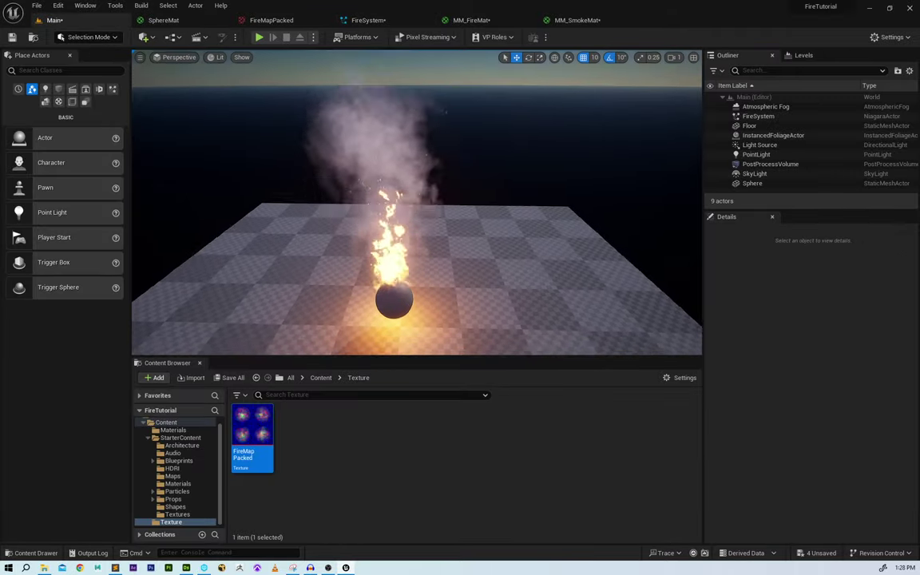
mouse_move(410, 155)
right_mouse_down()
mouse_move(423, 168)
mouse_move(411, 217)
mouse_move(484, 185)
mouse_move(452, 177)
mouse_move(416, 195)
right_mouse_up()
key("s")
- Raise the Sparks color's Value to 150 and inspect the brighter sparks around the fire in the Main level
left_click(569, 20)
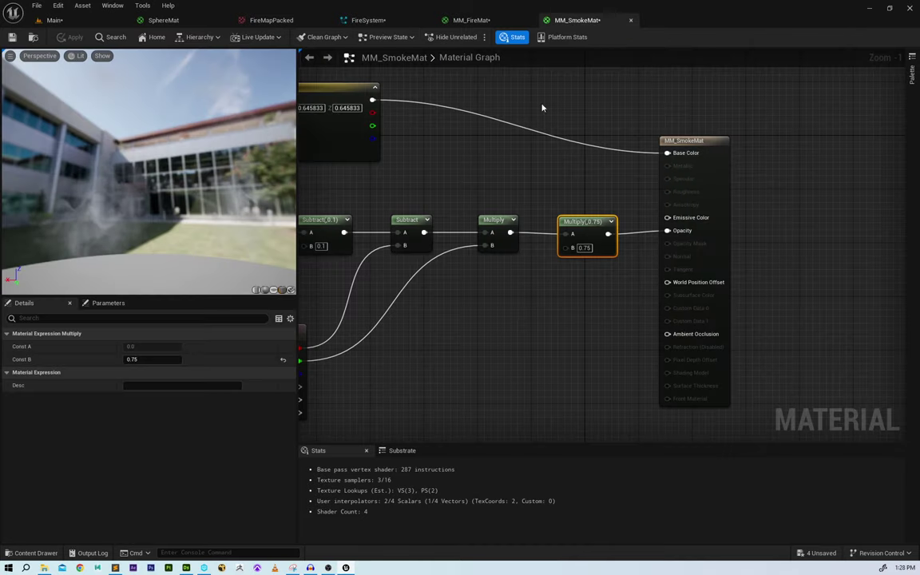
left_click(369, 20)
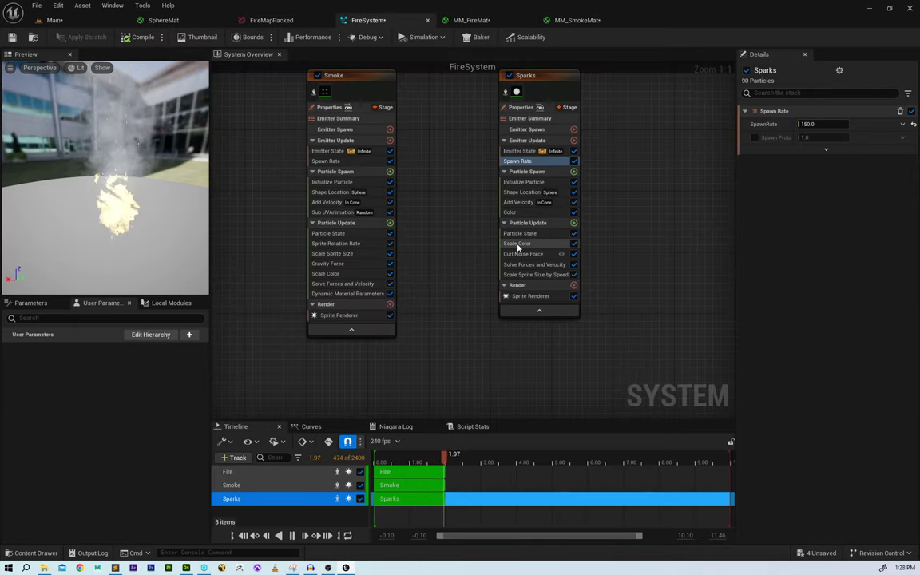
left_click(511, 212)
left_click(808, 122)
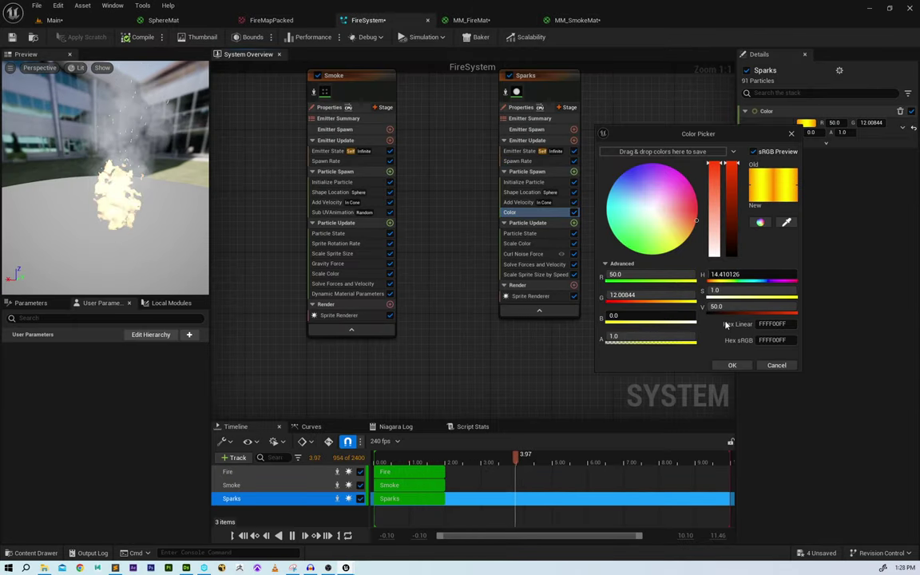
type("150")
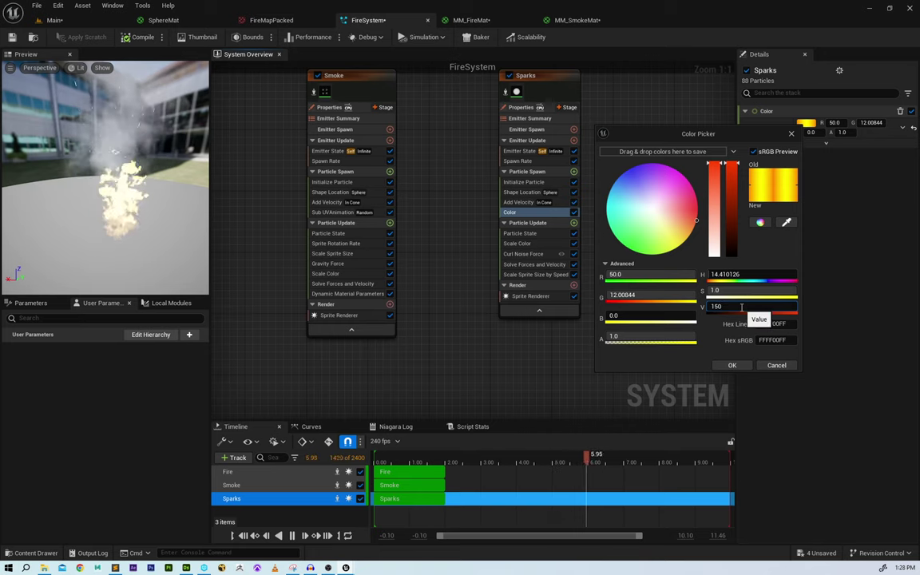
left_click(732, 365)
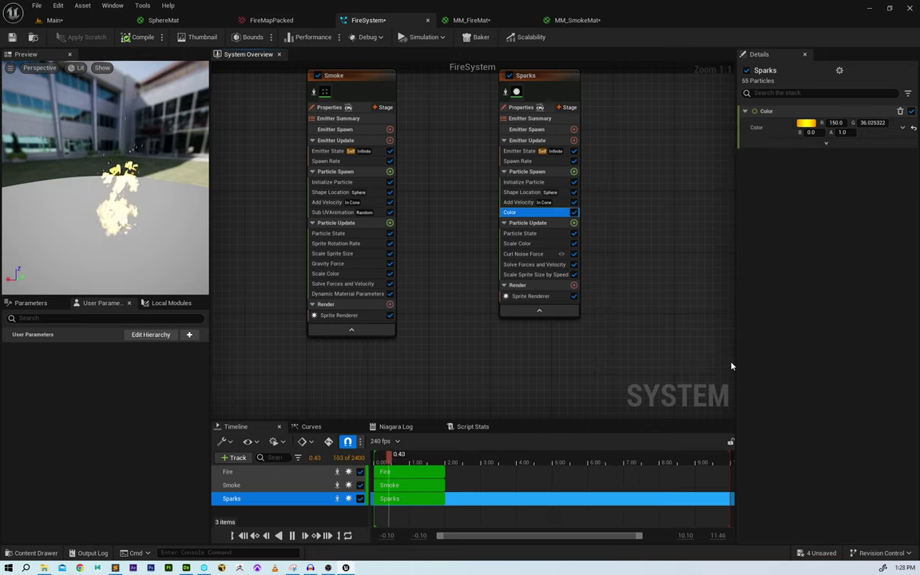
left_click(92, 21)
scroll(447, 167, "down", 4)
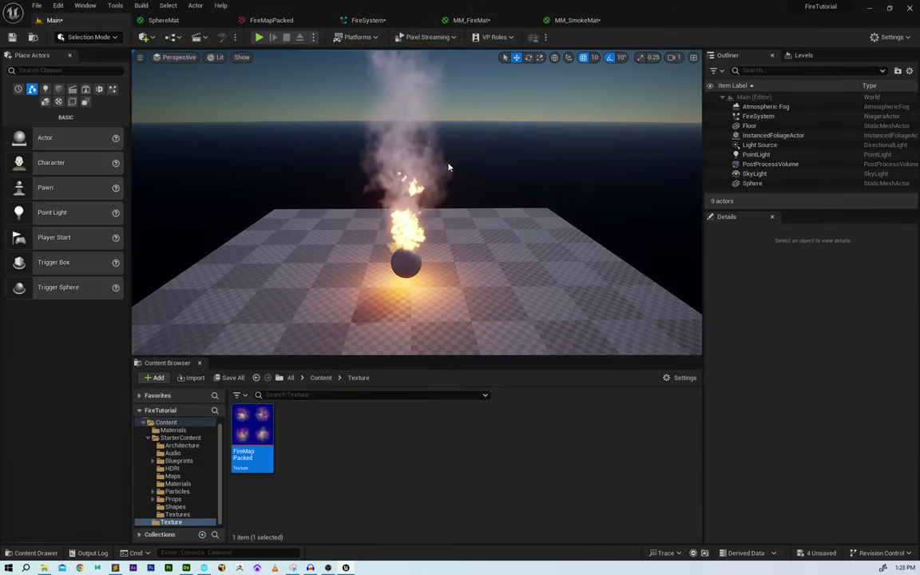
mouse_move(448, 166)
right_mouse_down()
mouse_move(384, 185)
mouse_move(438, 165)
right_mouse_up()
scroll(438, 165, "up", 4)
scroll(438, 165, "down", 1)
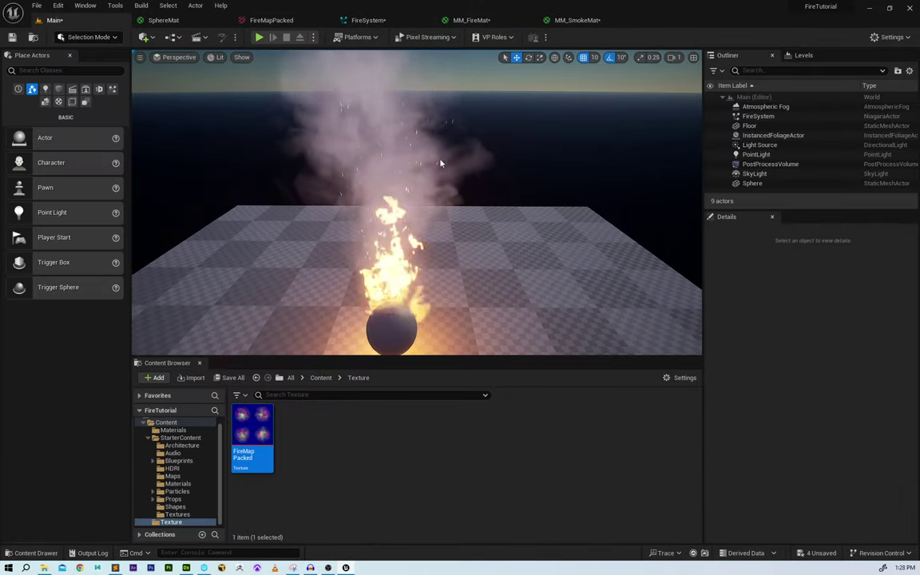
- Turn realtime rendering off and back on in the Main level viewport while inspecting the fire, smoke and sparks
left_click(140, 57)
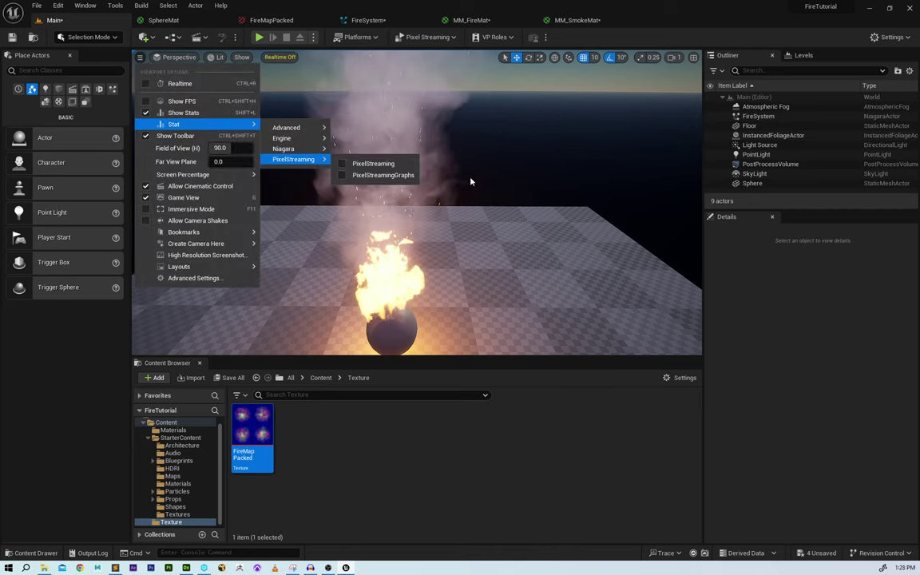
left_click_drag(470, 181, 394, 149)
scroll(429, 175, "down", 4)
scroll(435, 179, "up", 3)
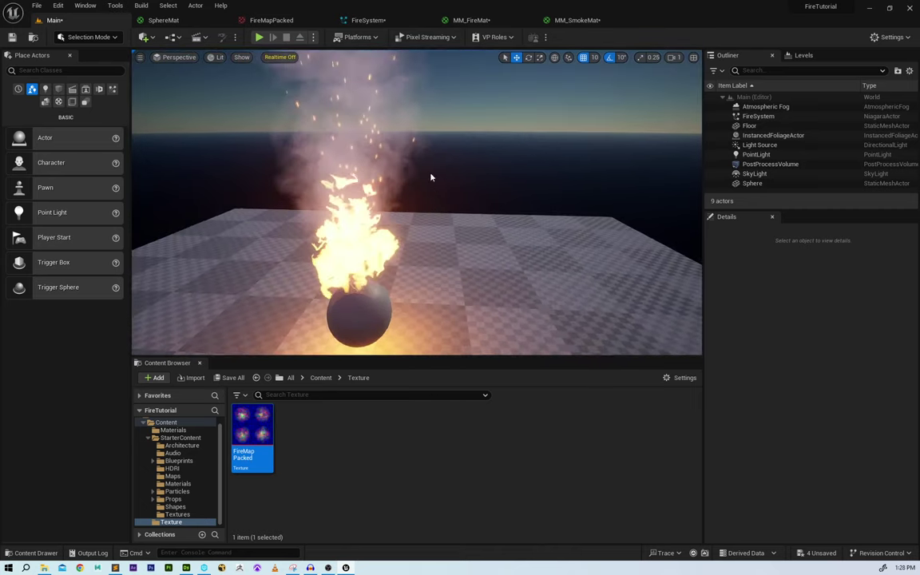
left_click(140, 57)
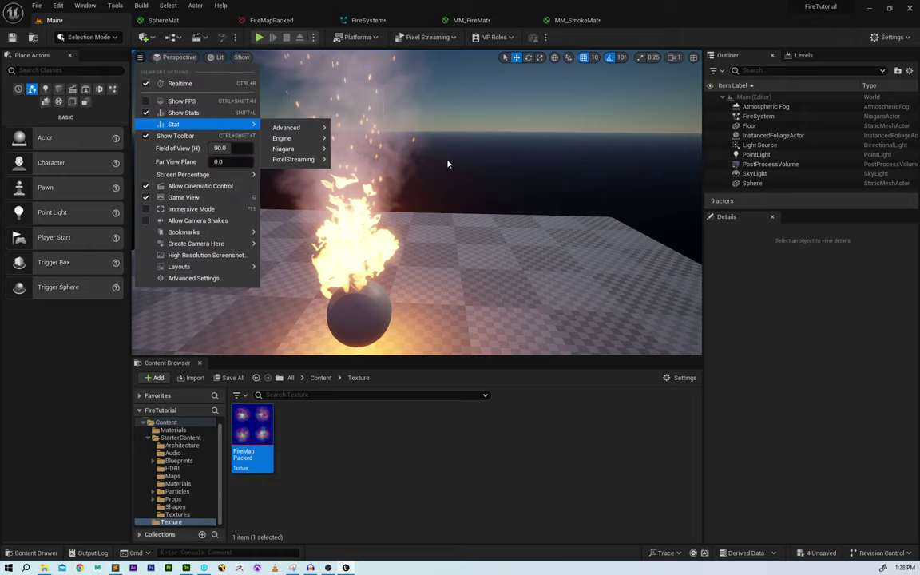
left_click(449, 162)
scroll(478, 164, "down", 3)
right_click_drag(460, 150, 468, 177)
- Add a Drag module to the Particle Update stage of the Sparks emitter in FireSystem
left_click(370, 20)
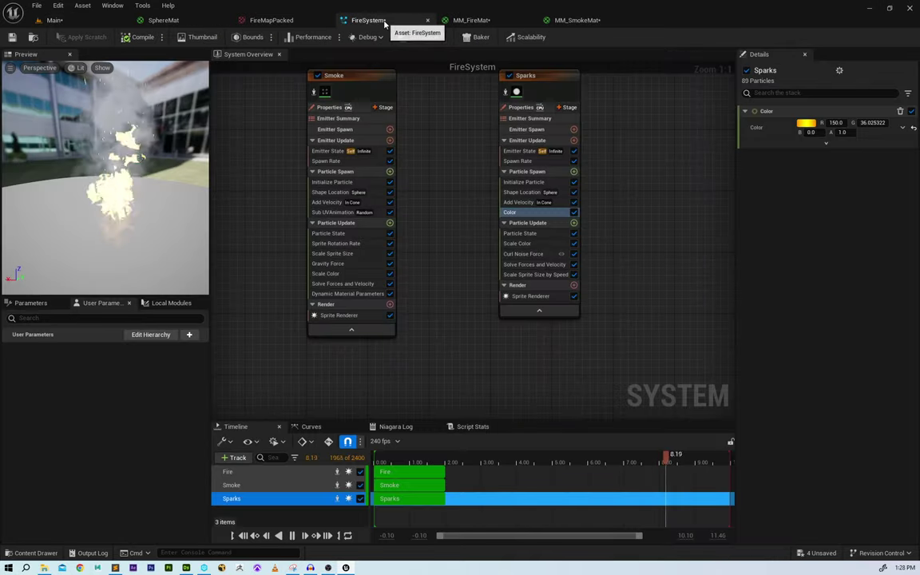
left_click(574, 223)
type("d")
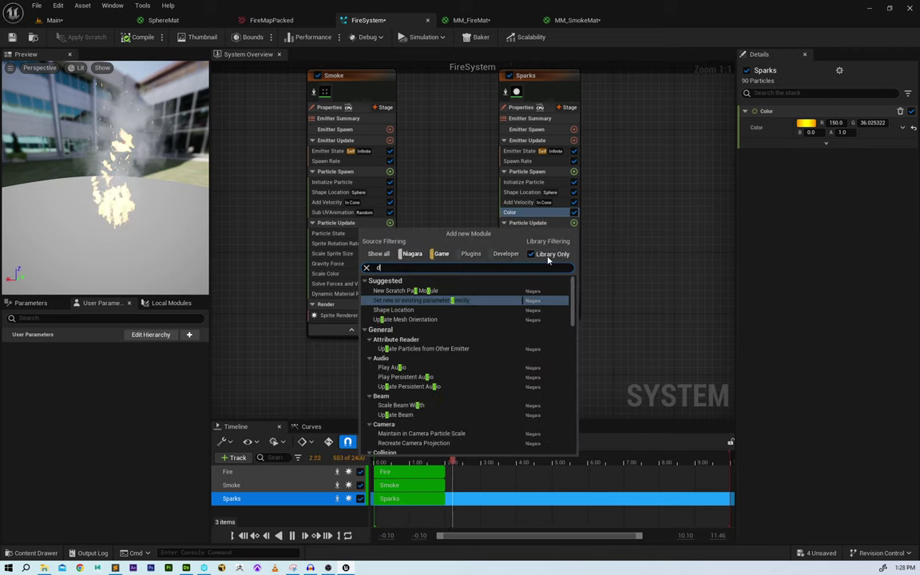
type("ra")
left_click(472, 318)
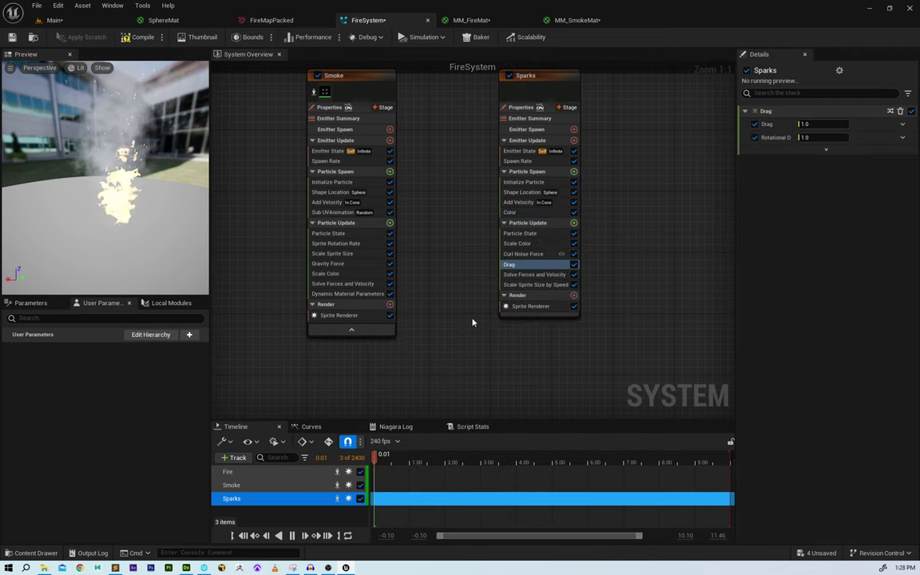
- Enlarge the FireSystem preview and inspect the sparks' motion there and in the Main level
left_click_drag(151, 182, 142, 217)
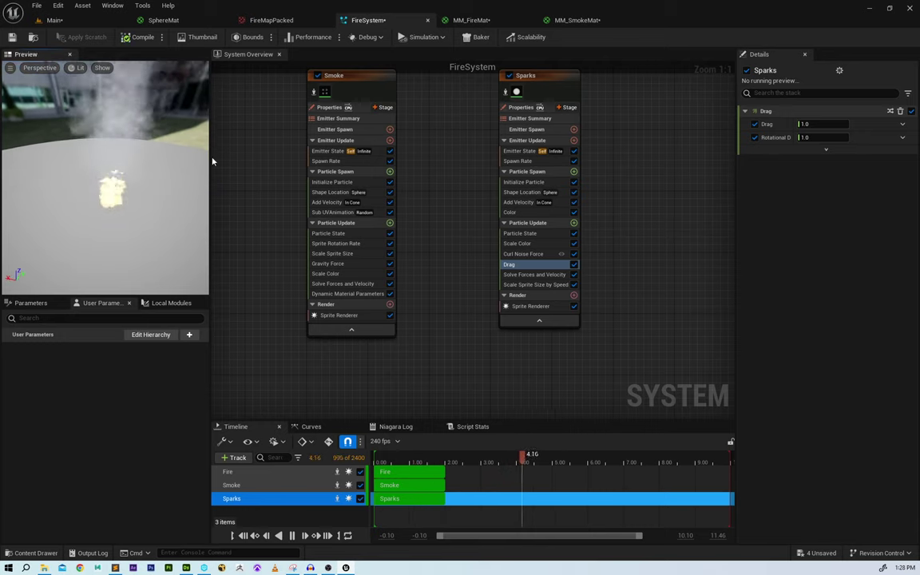
left_click_drag(211, 162, 475, 172)
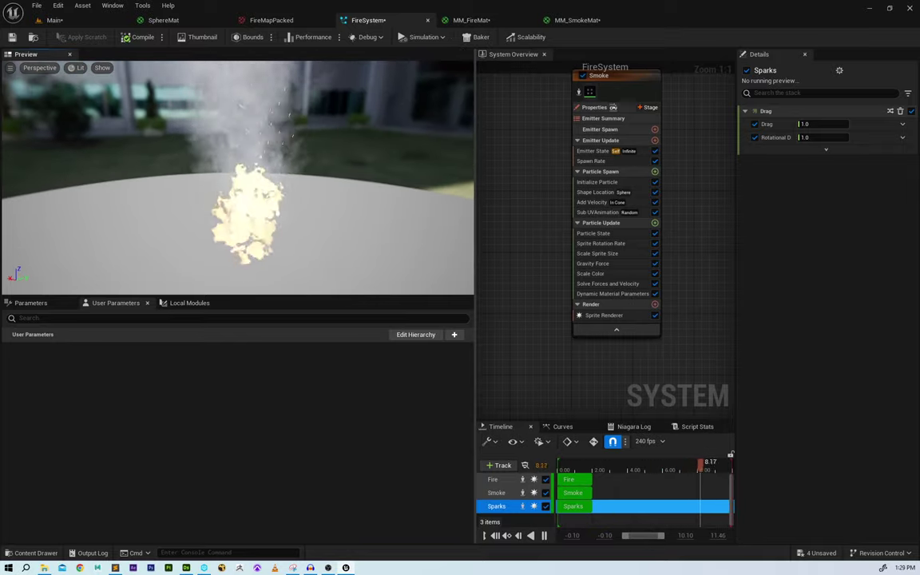
left_click_drag(265, 144, 267, 96)
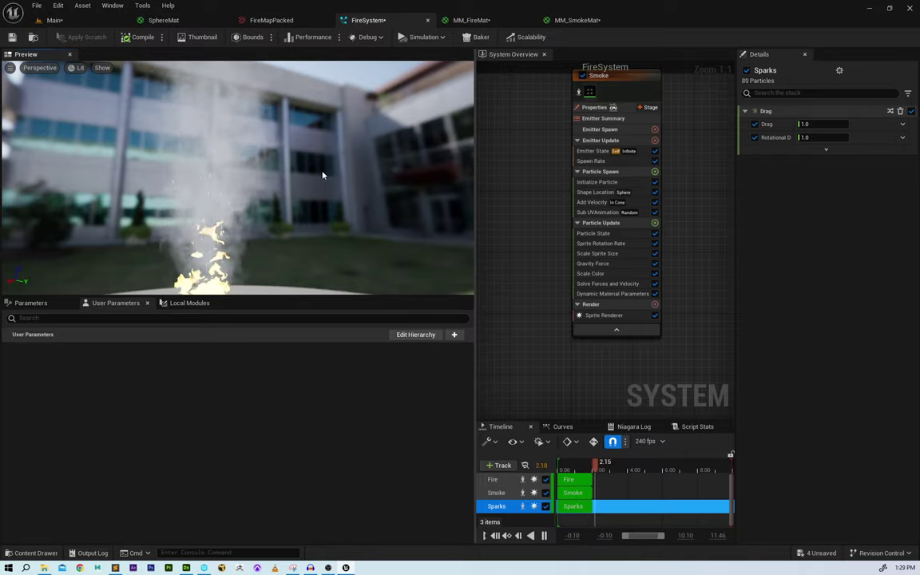
left_click(76, 20)
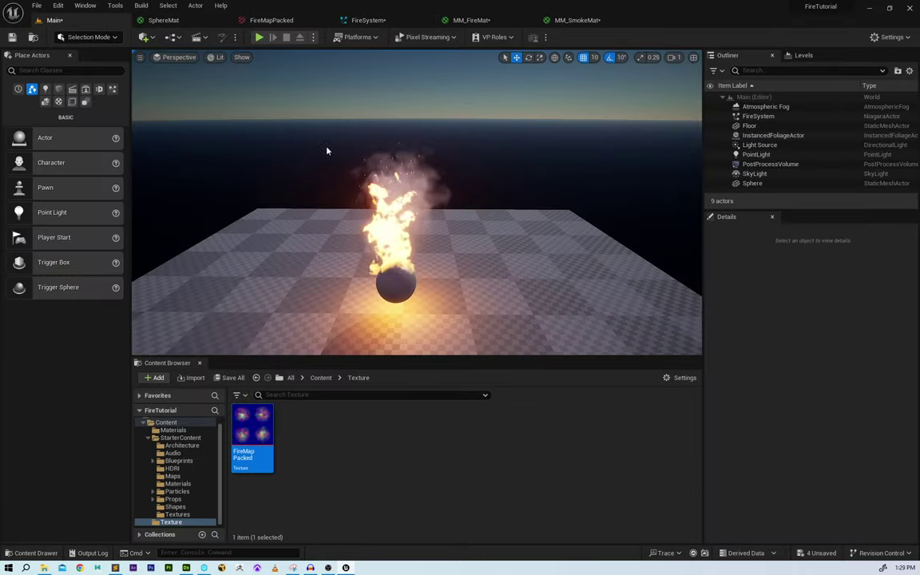
- Set the Sparks emitter's Drag to 1.5 and check the motion in the FireSystem preview
left_click(386, 22)
left_click(822, 124)
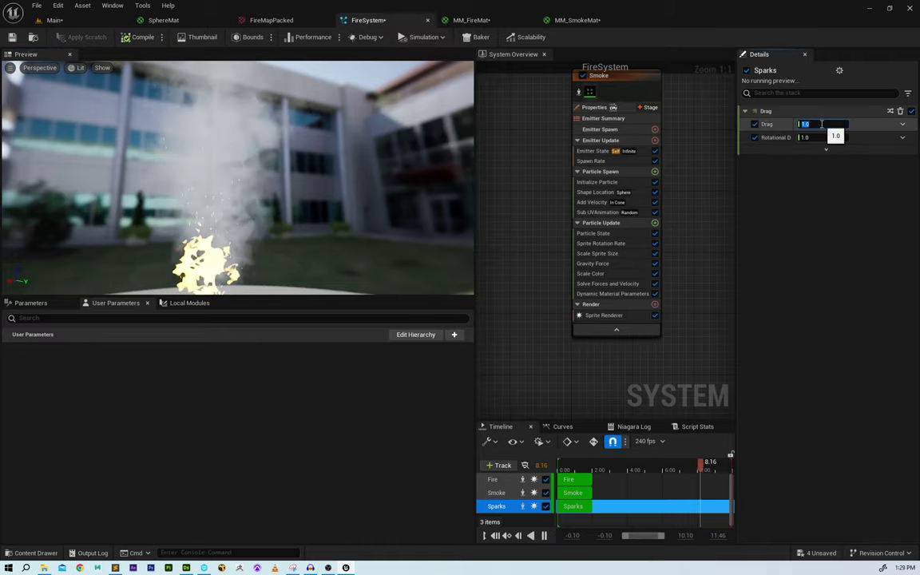
type("1.5")
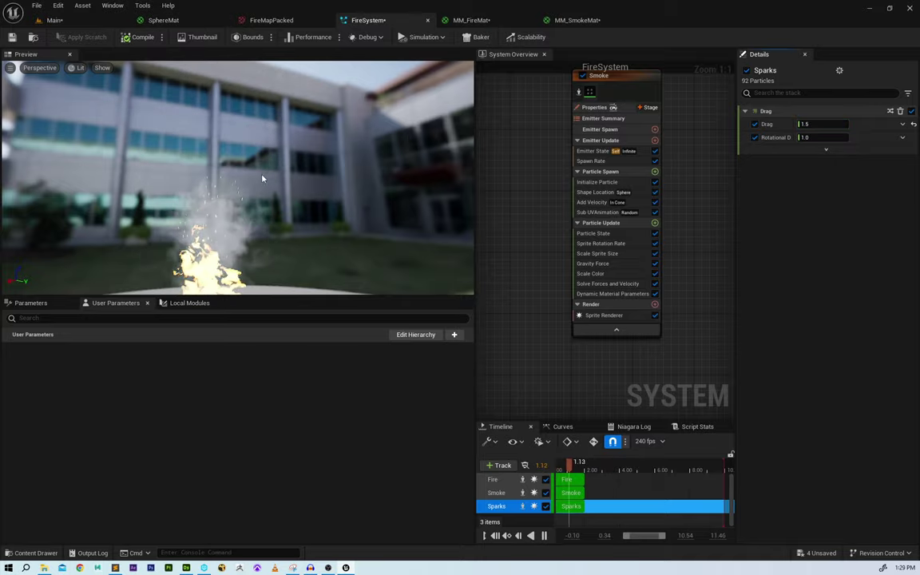
left_click_drag(252, 181, 262, 187)
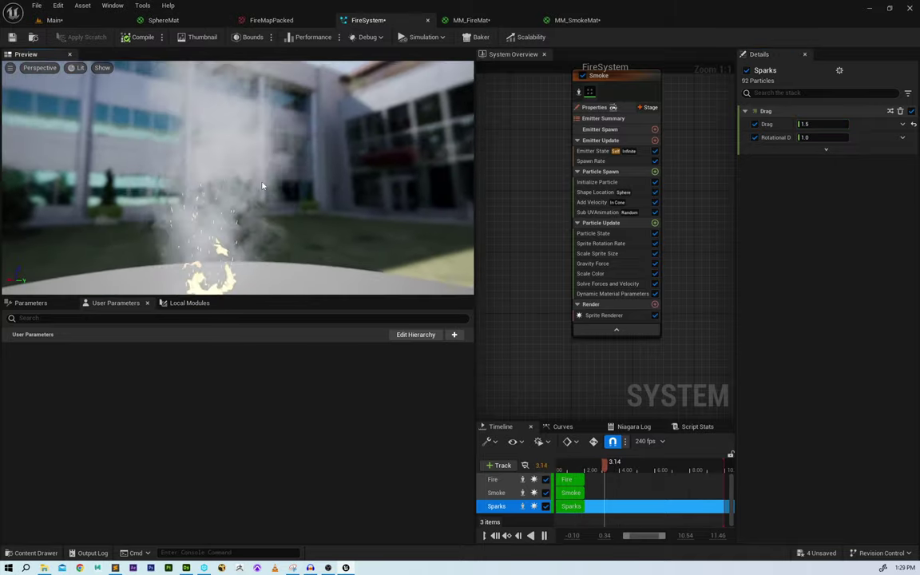
- Set the Multiply node feeding Opacity in MM_SmokeMat to 0.5, apply the material, and check the smoke in the Main level
left_click(575, 20)
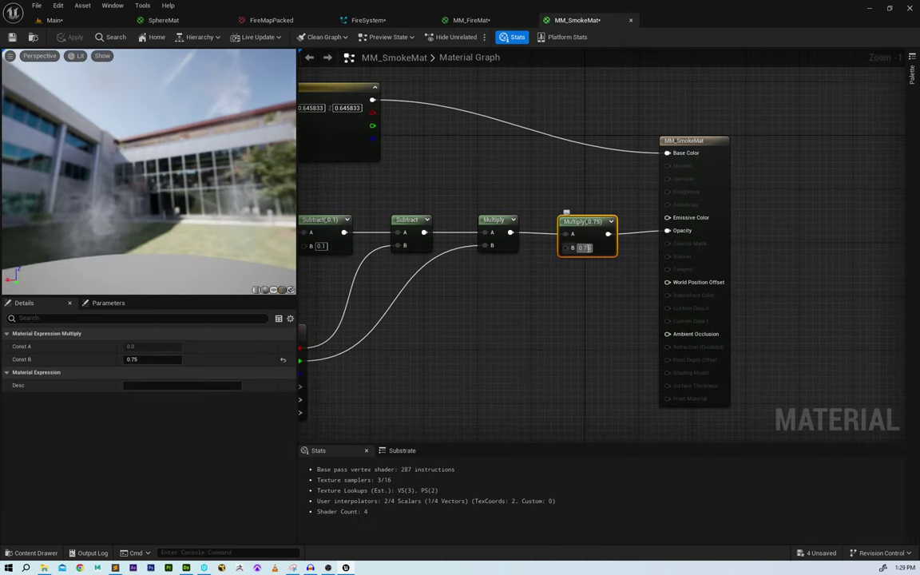
type("0.5")
key("Return")
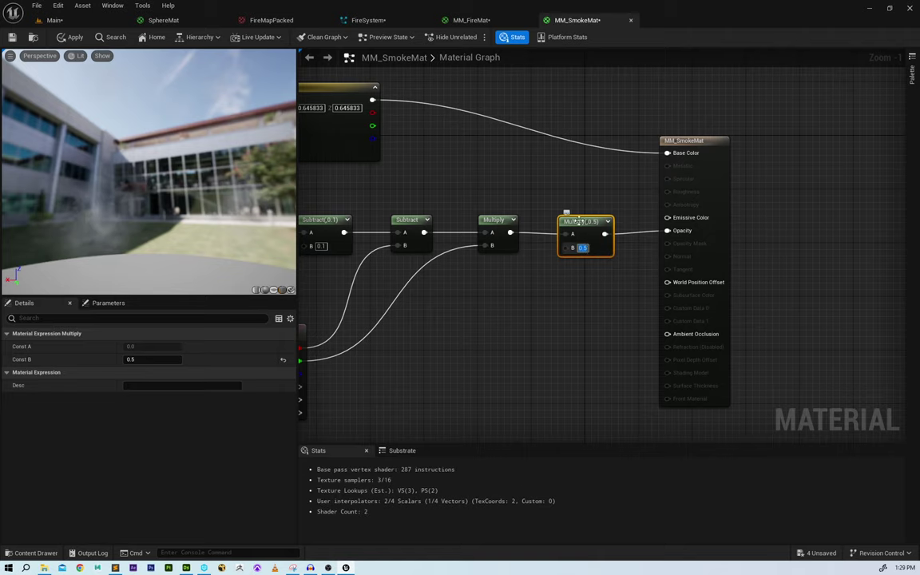
left_click(73, 38)
left_click(54, 20)
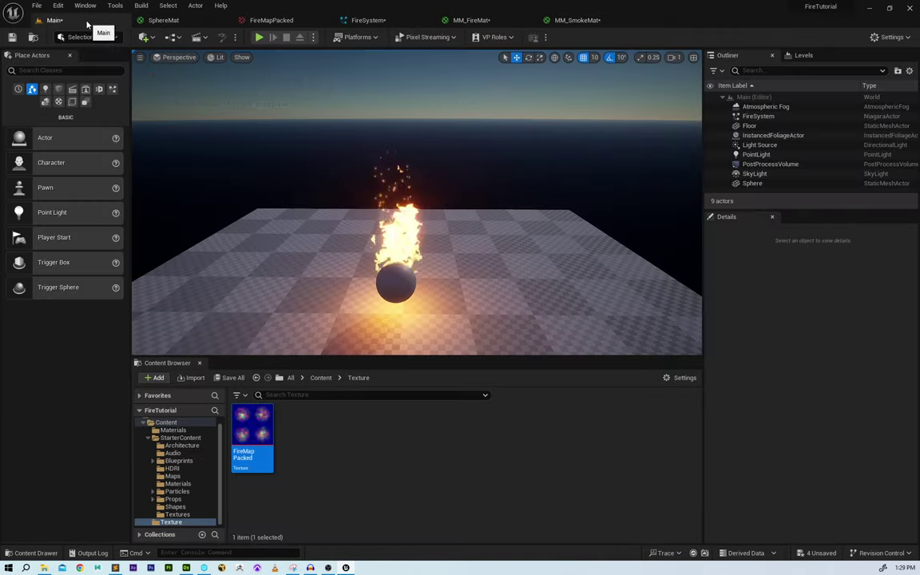
left_click_drag(453, 207, 399, 240, "alt")
scroll(450, 206, "up", 3)
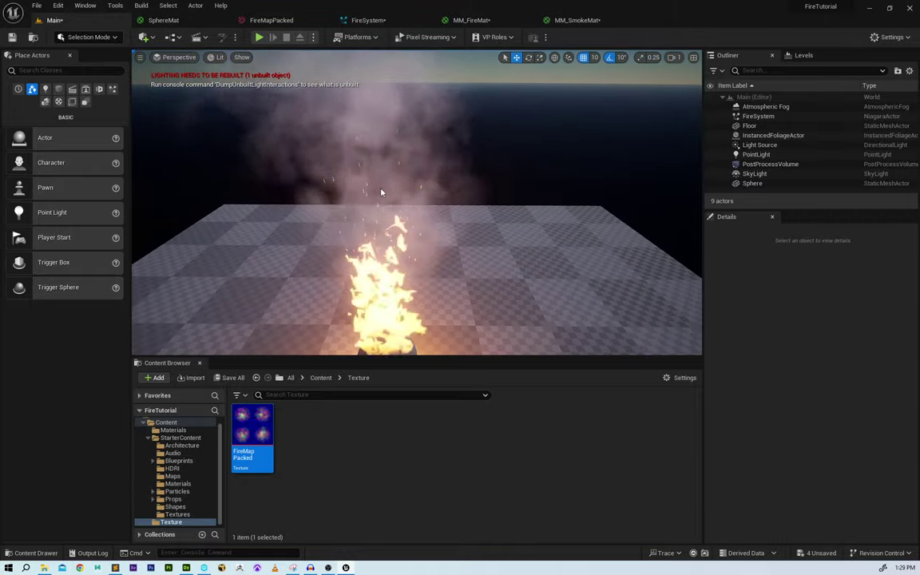
left_click_drag(382, 191, 382, 135, "alt")
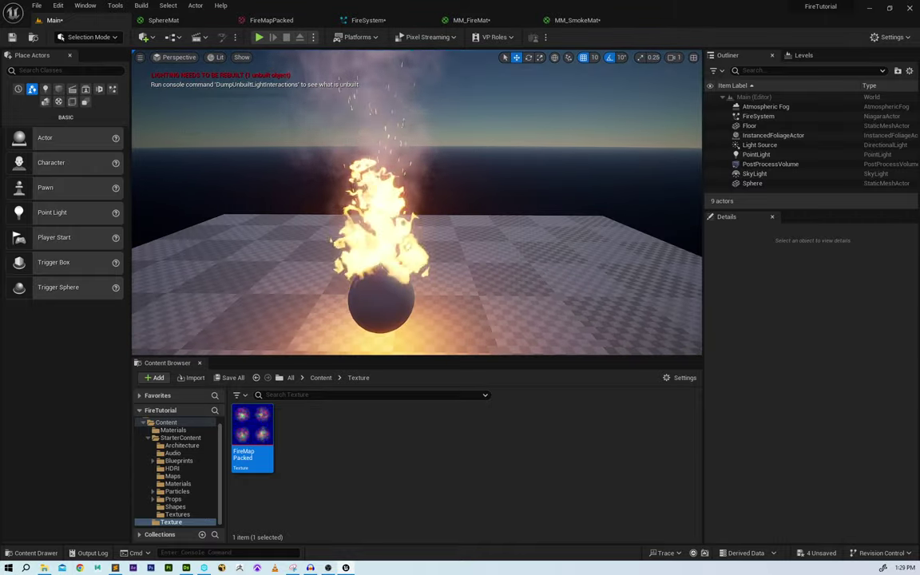
right_click_drag(454, 197, 468, 140)
mouse_move(453, 196)
right_mouse_down()
mouse_move(454, 232)
mouse_move(496, 236)
mouse_move(454, 209)
right_mouse_up()
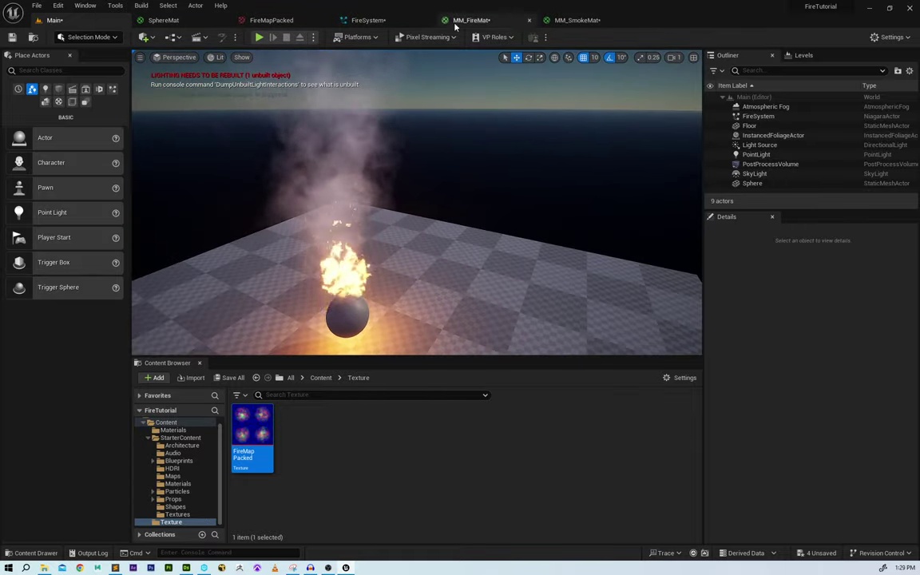
- Set the Smoke emitter's Add Velocity speed to Minimum 150 and Maximum 160, undoing a trial Maximum of 200
left_click(374, 20)
right_click_drag(538, 206, 518, 222)
left_click(572, 218)
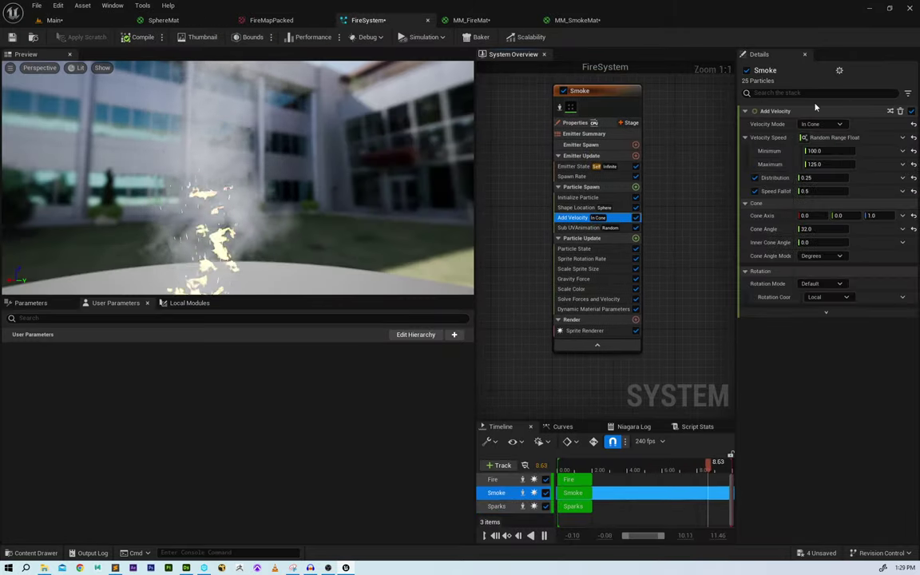
left_click(836, 151)
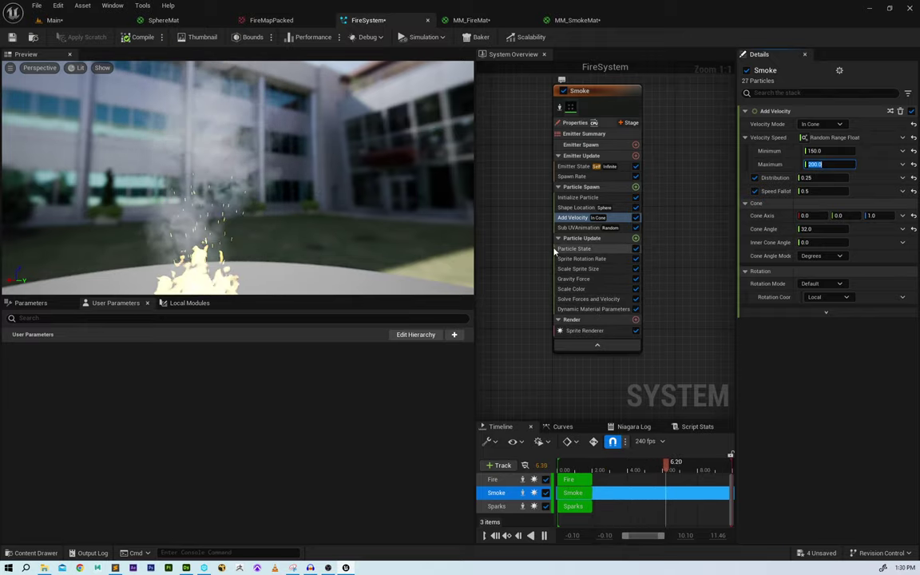
scroll(523, 248, "down", 1)
scroll(538, 244, "up", 1)
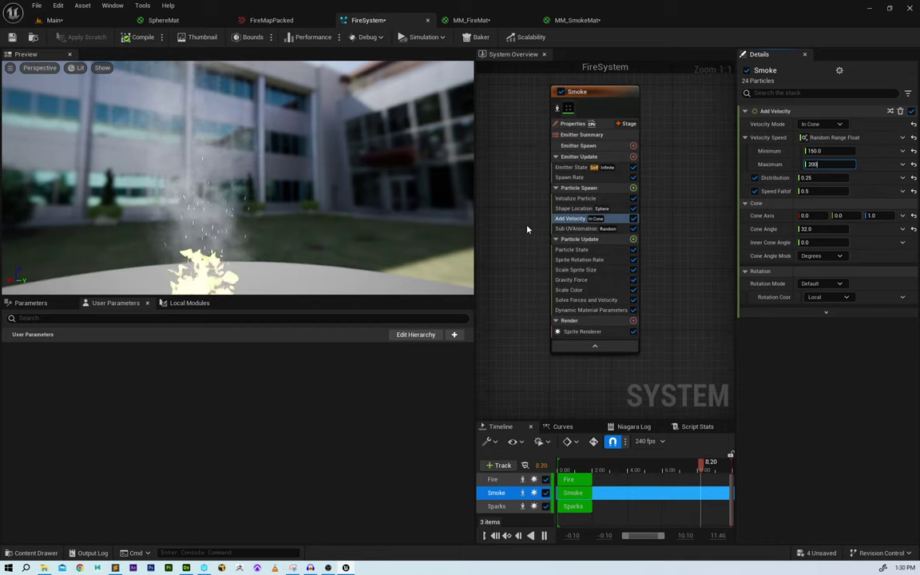
key("ctrl+z")
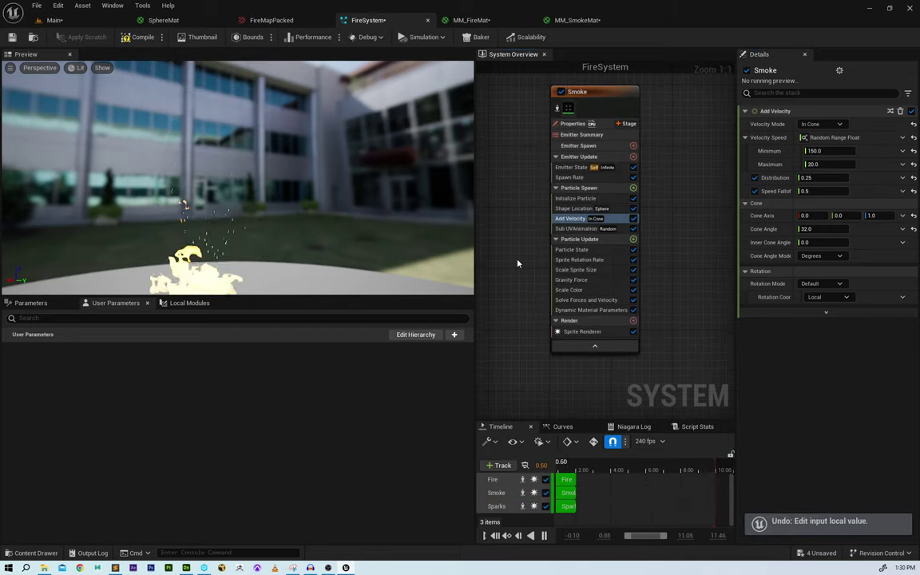
key("ctrl+z")
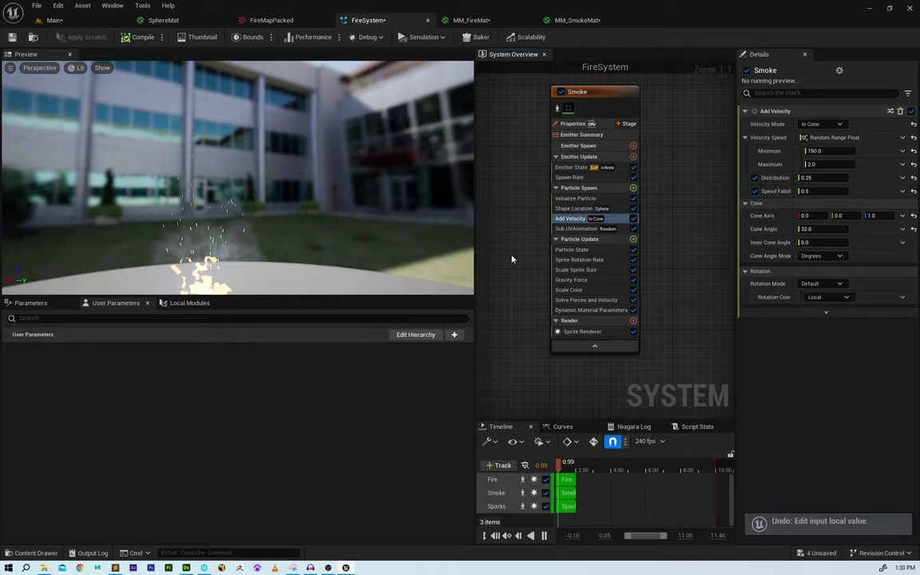
key("ctrl+z")
- Set the Sparks emitter's Add Velocity speed to Minimum 550 and Maximum 700, and check the sparks in the Main level
right_click_drag(672, 247, 504, 232)
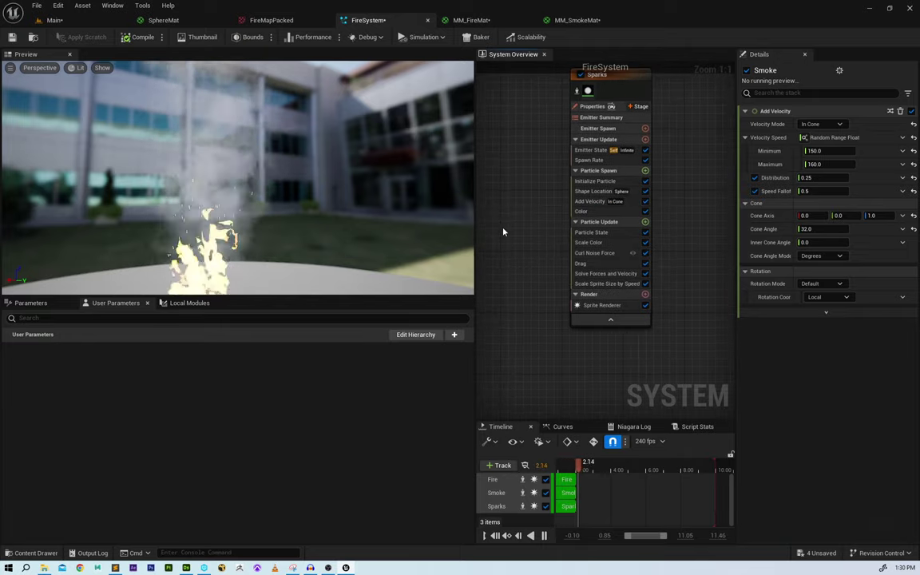
left_click(596, 203)
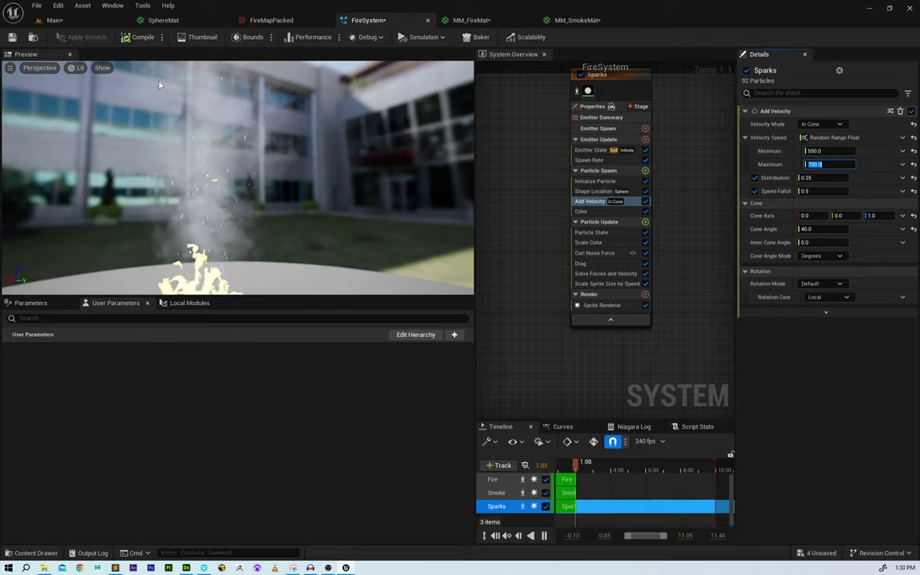
left_click(94, 22)
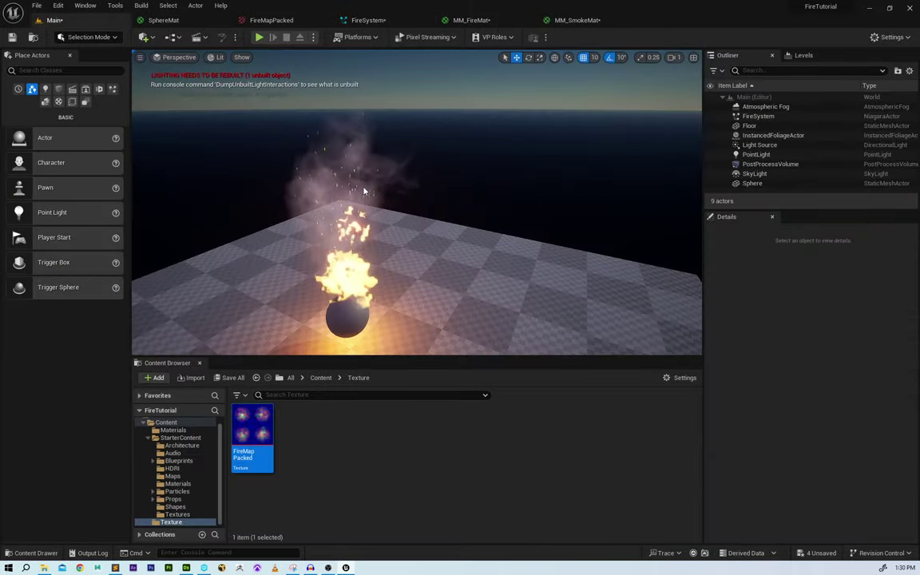
left_click_drag(401, 205, 431, 211, "alt")
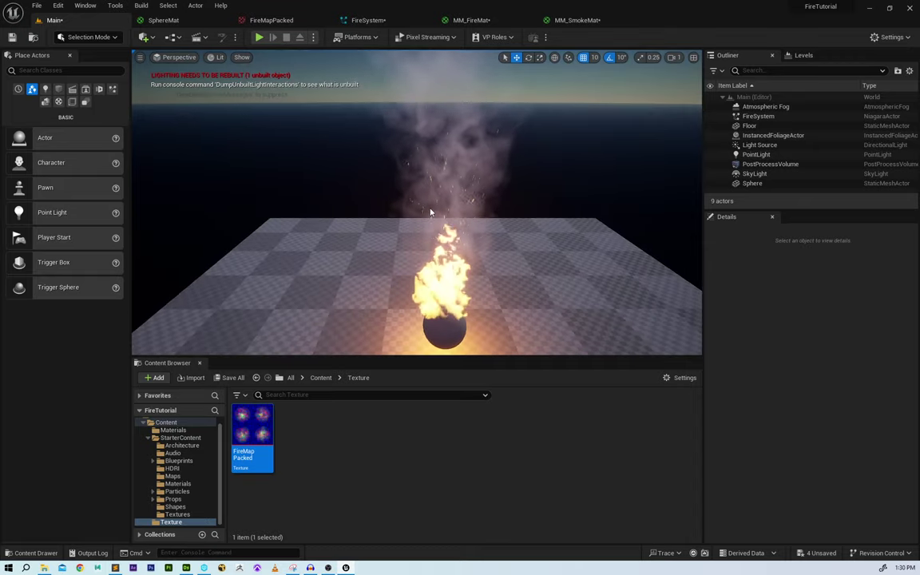
scroll(432, 211, "down", 6)
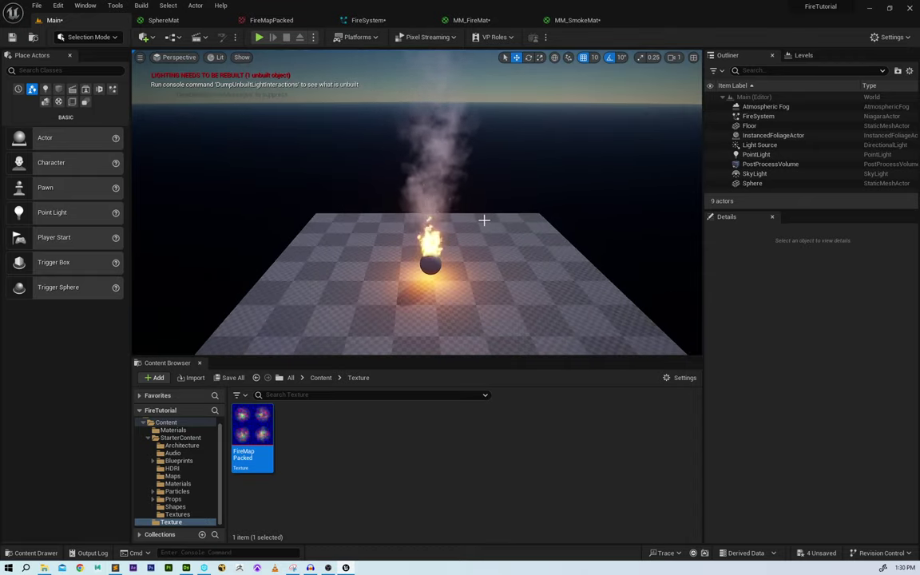
right_click_drag(485, 220, 477, 221)
scroll(477, 221, "up", 5)
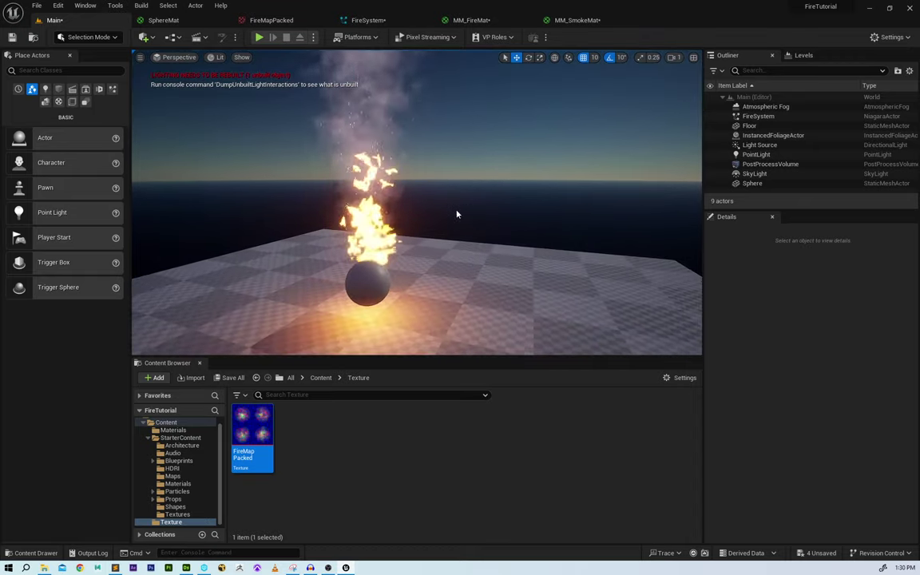
mouse_move(457, 213)
left_mouse_down("alt")
mouse_move(437, 202)
mouse_move(425, 215)
mouse_move(423, 193)
left_mouse_up("alt")
right_click_drag(445, 192, 380, 203)
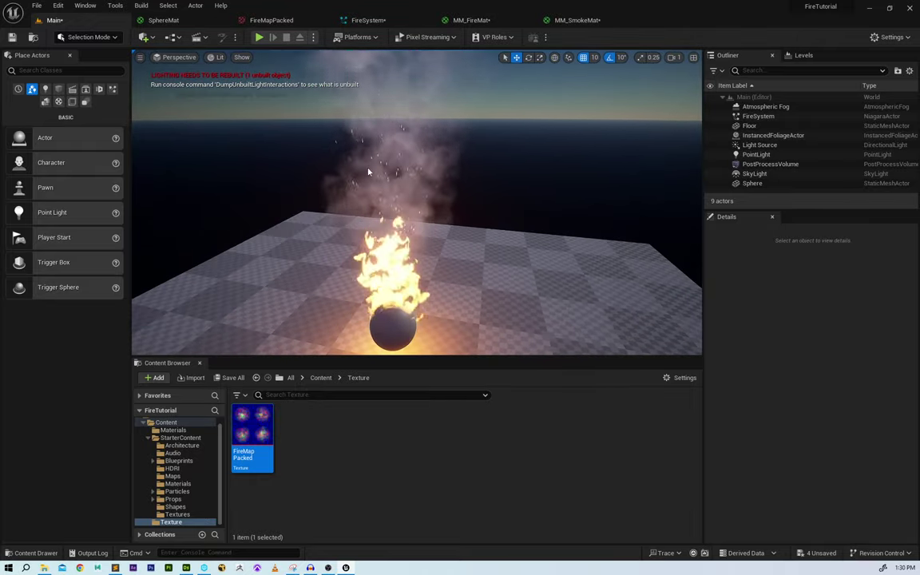
- Set the Sparks emitter's Add Velocity Cone Angle to 55, compile FireSystem, and check the sparks' spread in the Main level
left_click(368, 20)
left_click(593, 192)
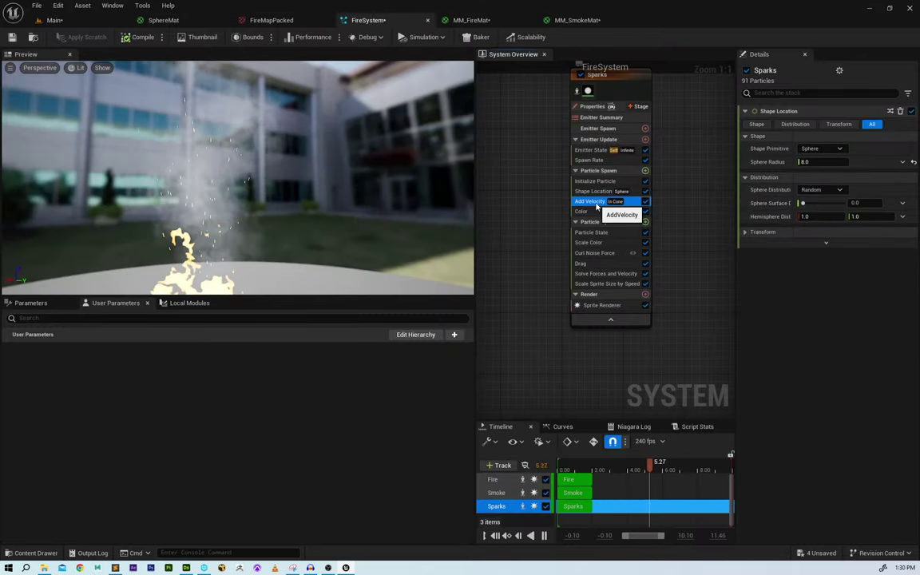
left_click(591, 201)
left_click(830, 229)
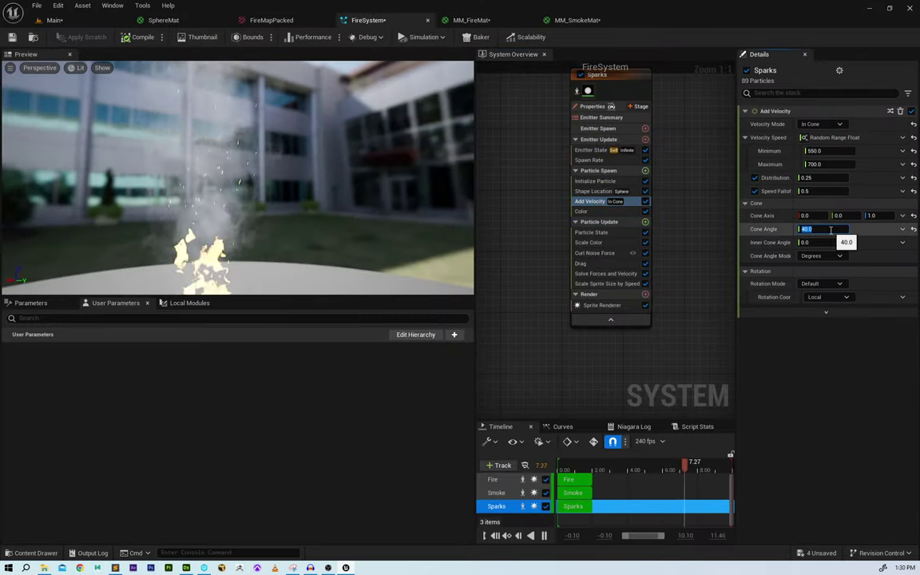
type("55")
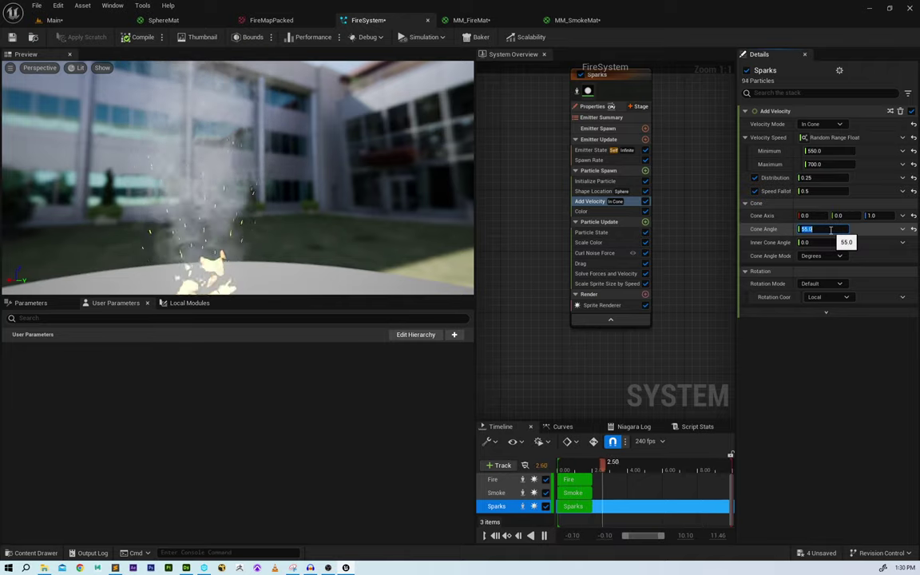
left_click(144, 37)
left_click(93, 24)
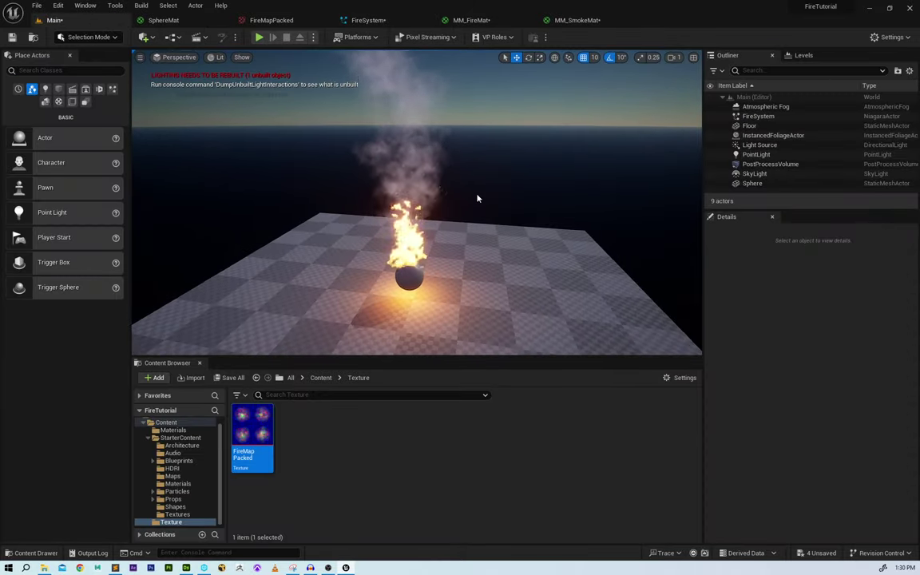
- Examine the fire, smoke and sparks on the sphere in a full-screen viewport, both up close and from farther away
key("F11")
left_click_drag(477, 198, 503, 135, "alt")
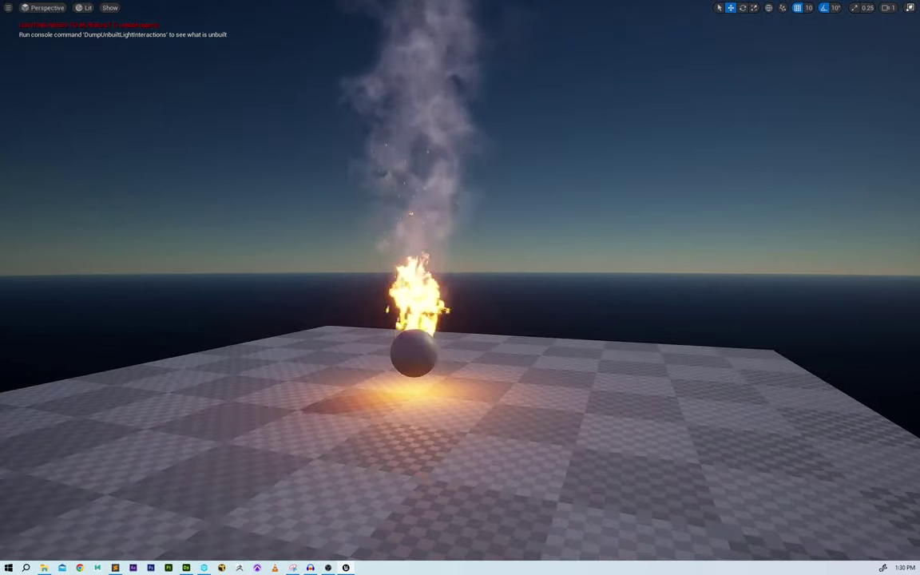
right_click_drag(503, 273, 619, 273, "alt")
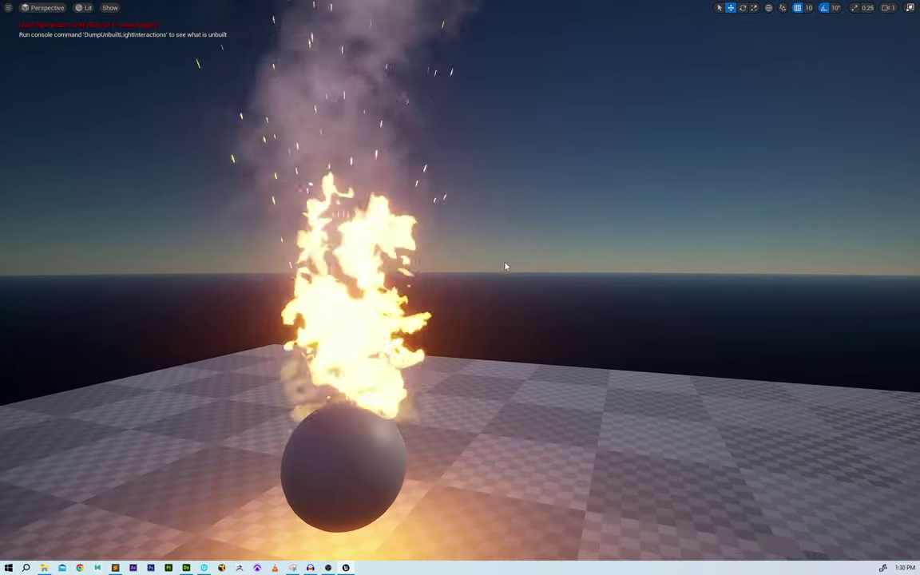
mouse_move(536, 267)
right_mouse_down("alt")
mouse_move(447, 267)
mouse_move(533, 275)
right_mouse_up("alt")
left_click_drag(527, 269, 551, 261, "alt")
mouse_move(523, 260)
right_mouse_down()
mouse_move(554, 279)
mouse_move(554, 304)
mouse_move(572, 295)
mouse_move(542, 295)
mouse_move(533, 272)
mouse_move(508, 335)
right_mouse_up()
- Move the FireSystem effect off the sphere to above the floor and duplicate it into a spaced row of four fires
left_click(506, 336)
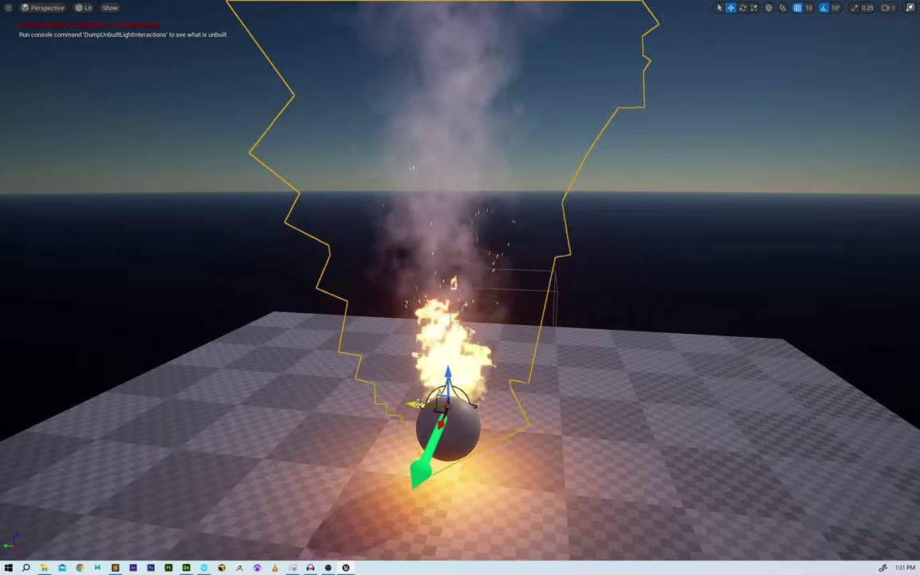
scroll(452, 410, "down", 3)
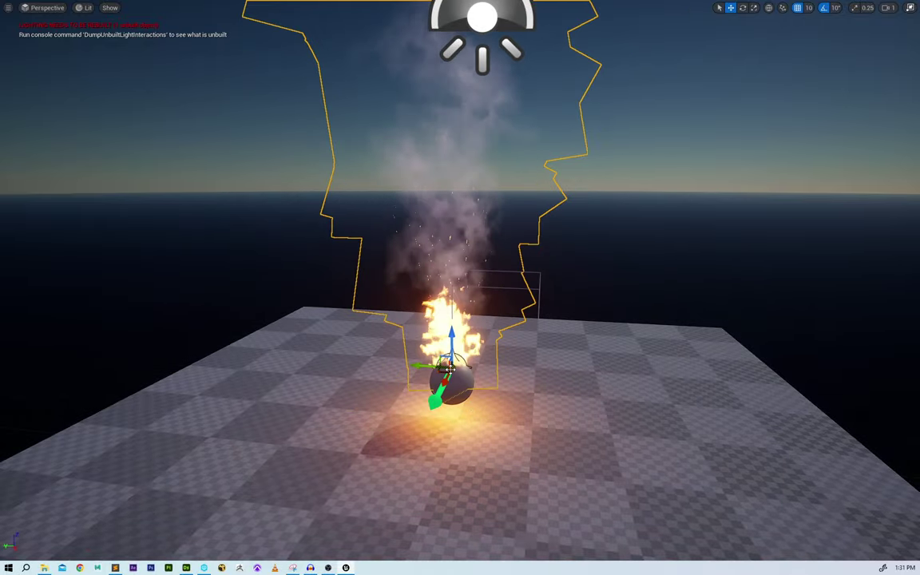
left_click_drag(511, 366, 399, 257)
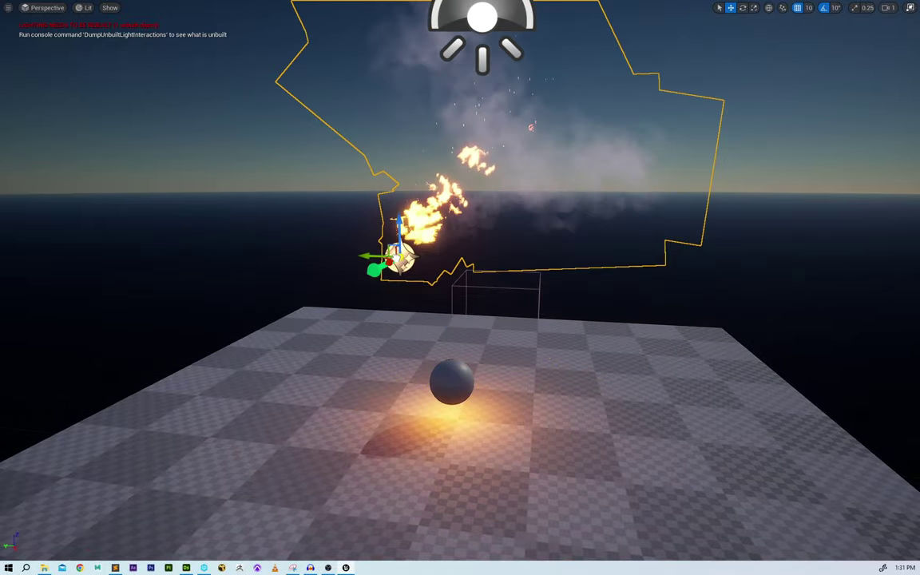
left_click_drag(302, 263, 612, 269)
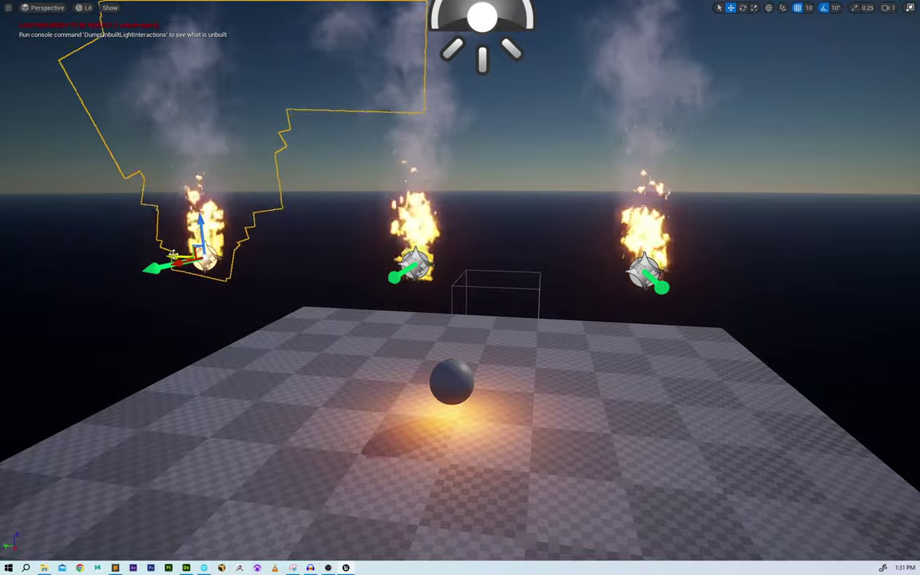
left_click_drag(156, 266, 4, 246, "alt")
- Examine the row of four fires from several angles, comparing their flames, smoke and sparks
right_click_drag(160, 256, 107, 231)
right_click_drag(323, 378, 376, 328)
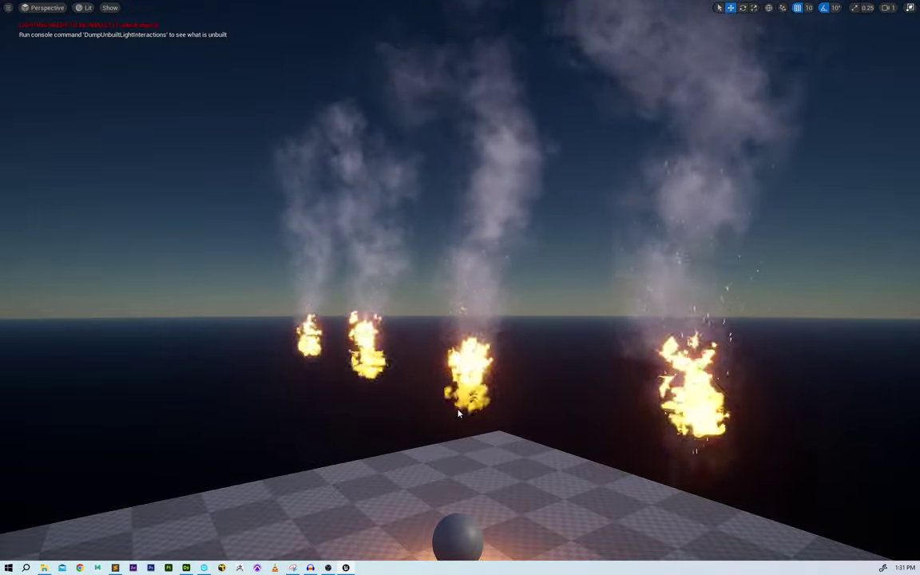
right_click_drag(459, 422, 220, 428)
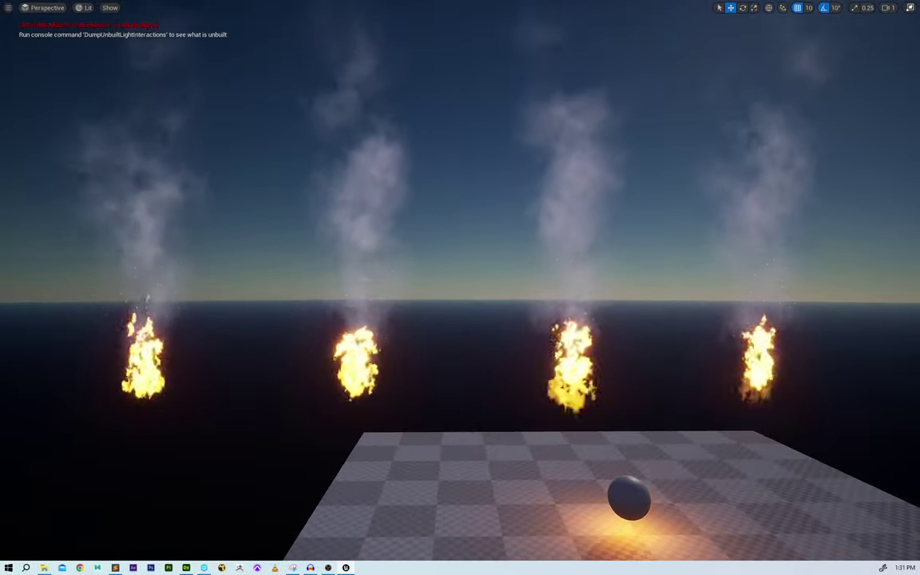
right_click_drag(482, 424, 483, 452)
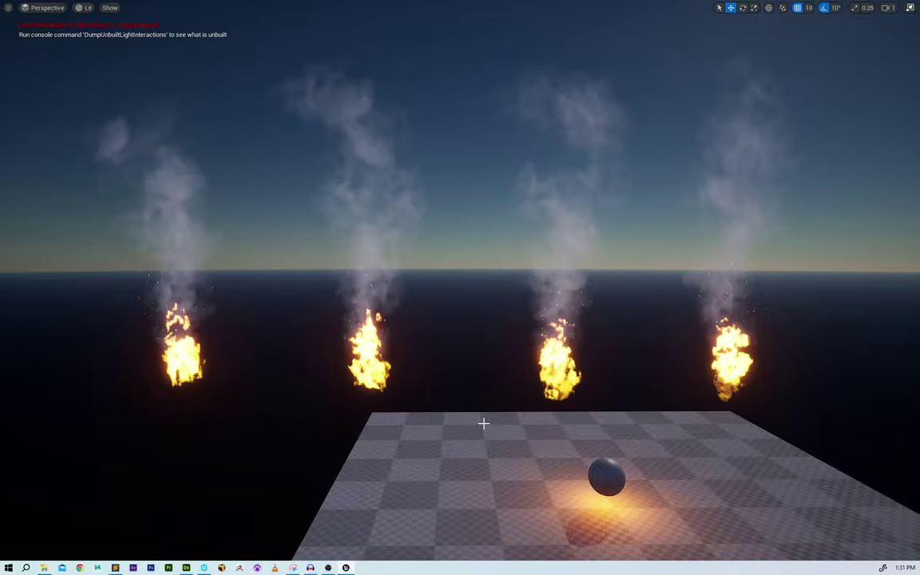
left_click_drag(349, 419, 483, 380, "alt")
right_click_drag(256, 384, 278, 397)
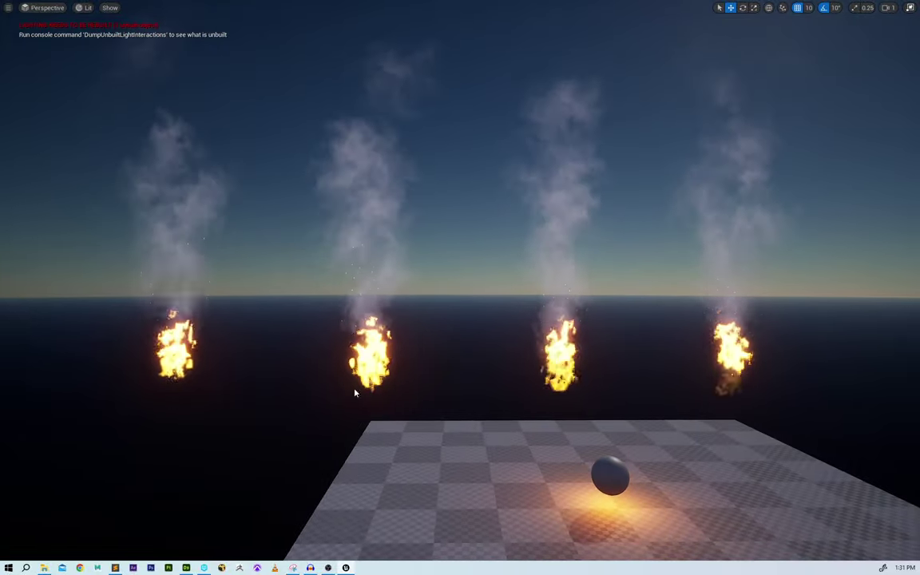